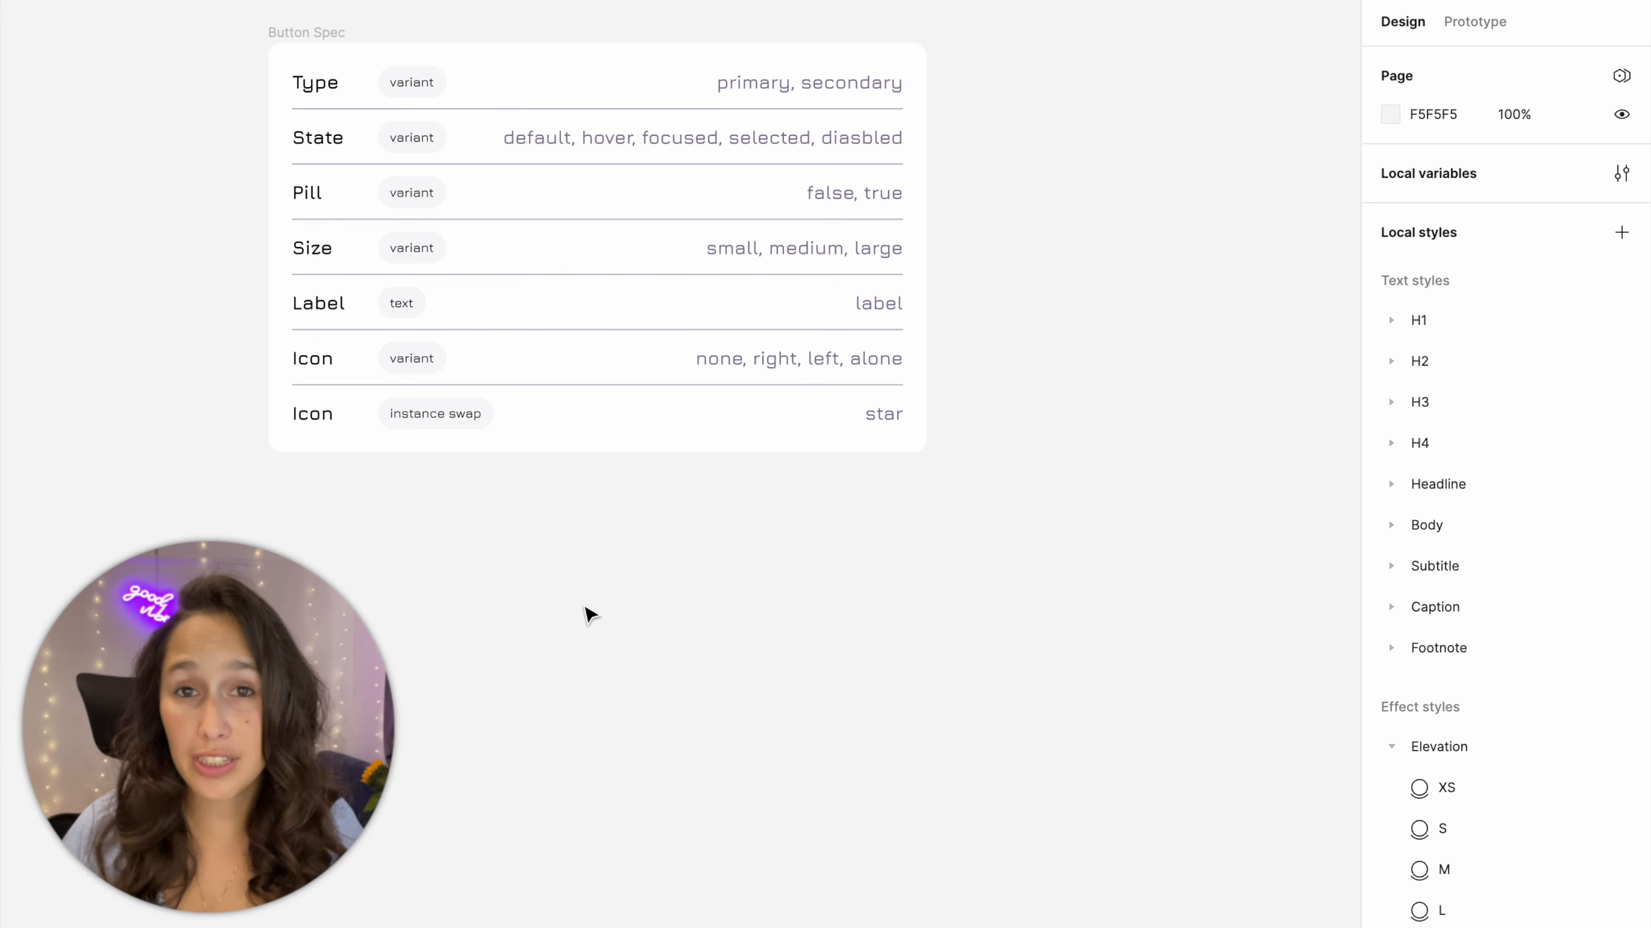
Add a text layer reading "label" below the Button Spec card and set its font size to 16
{"action": "key", "text": "t"}
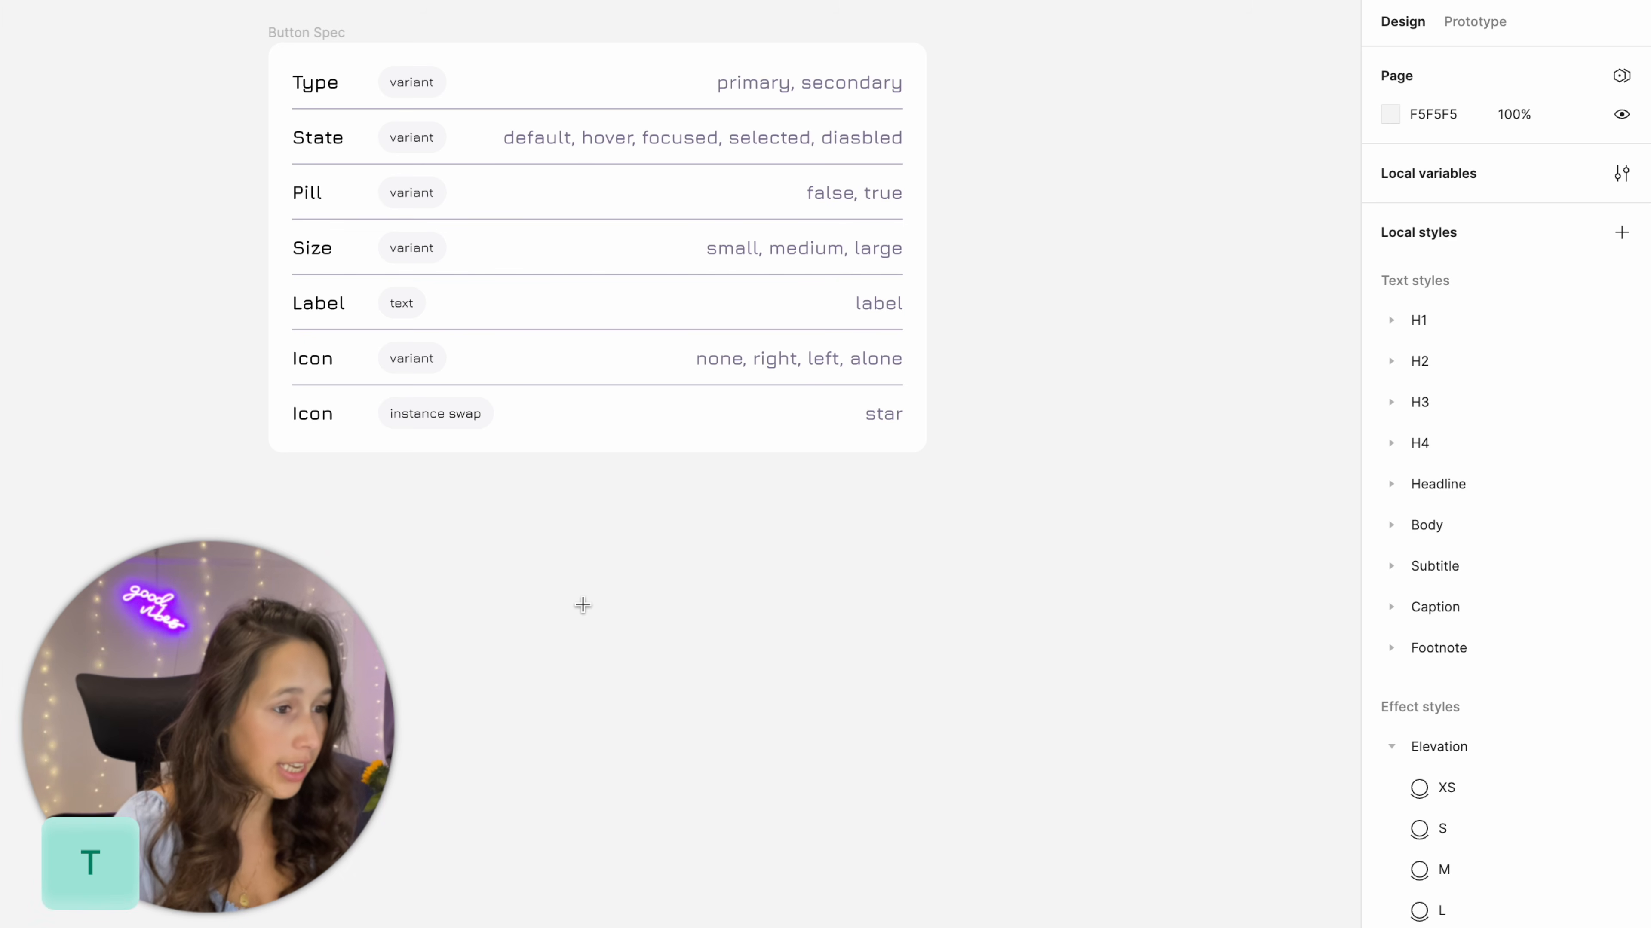
{"action": "left_click", "coordinate": [583, 605]}
{"action": "type", "text": "label"}
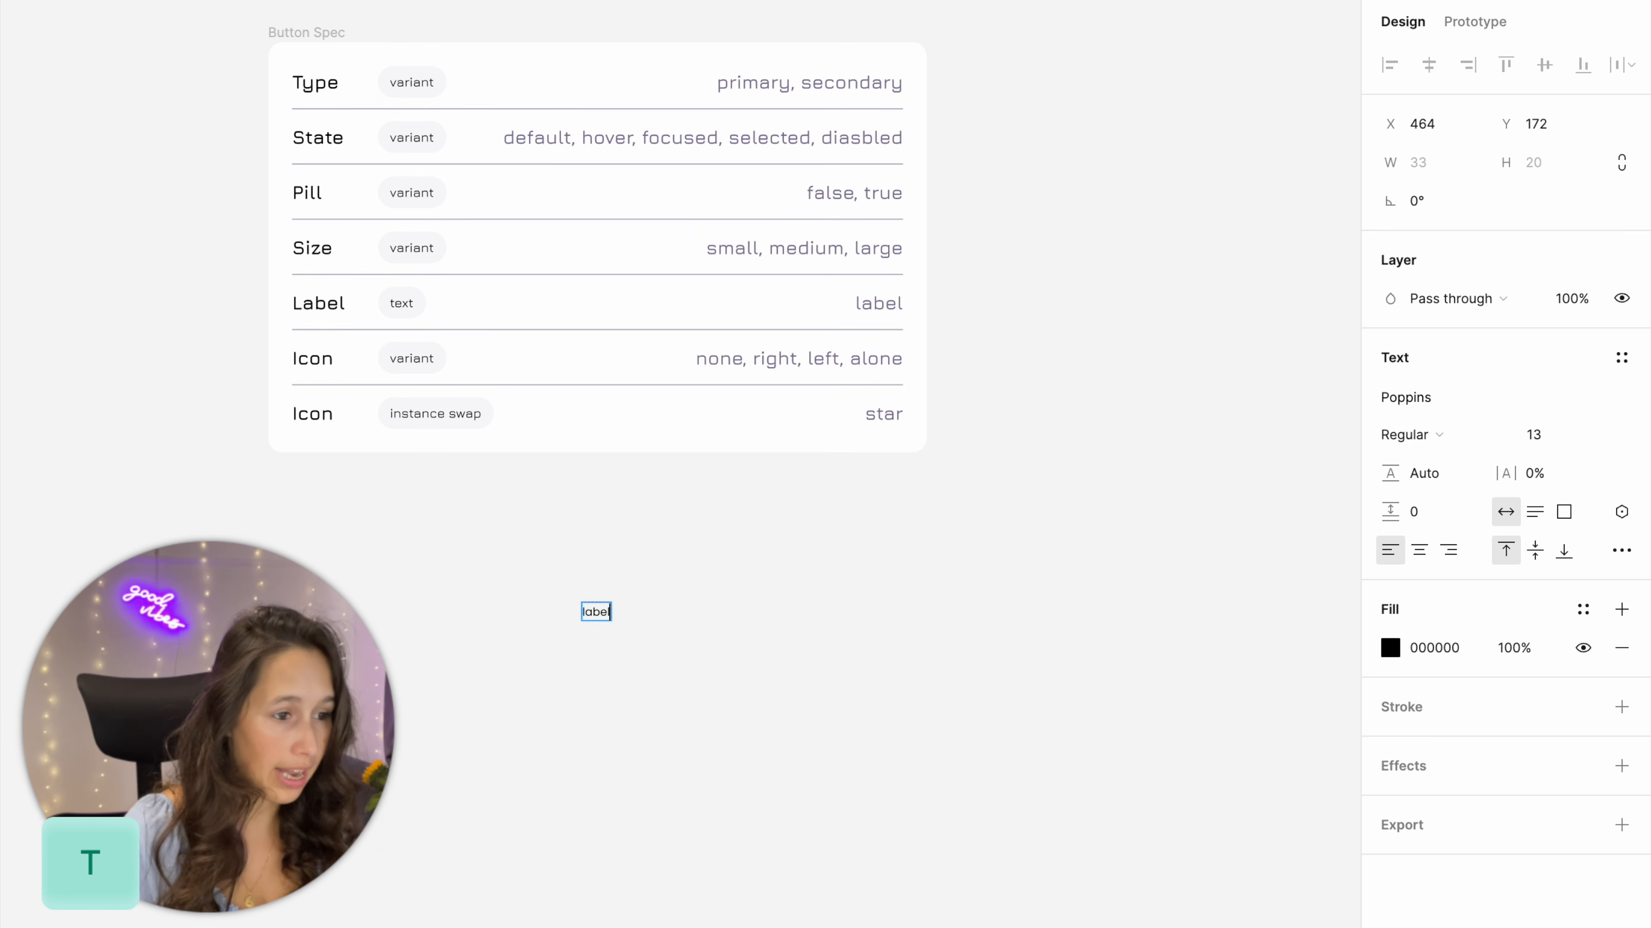
{"action": "key", "text": "Escape"}
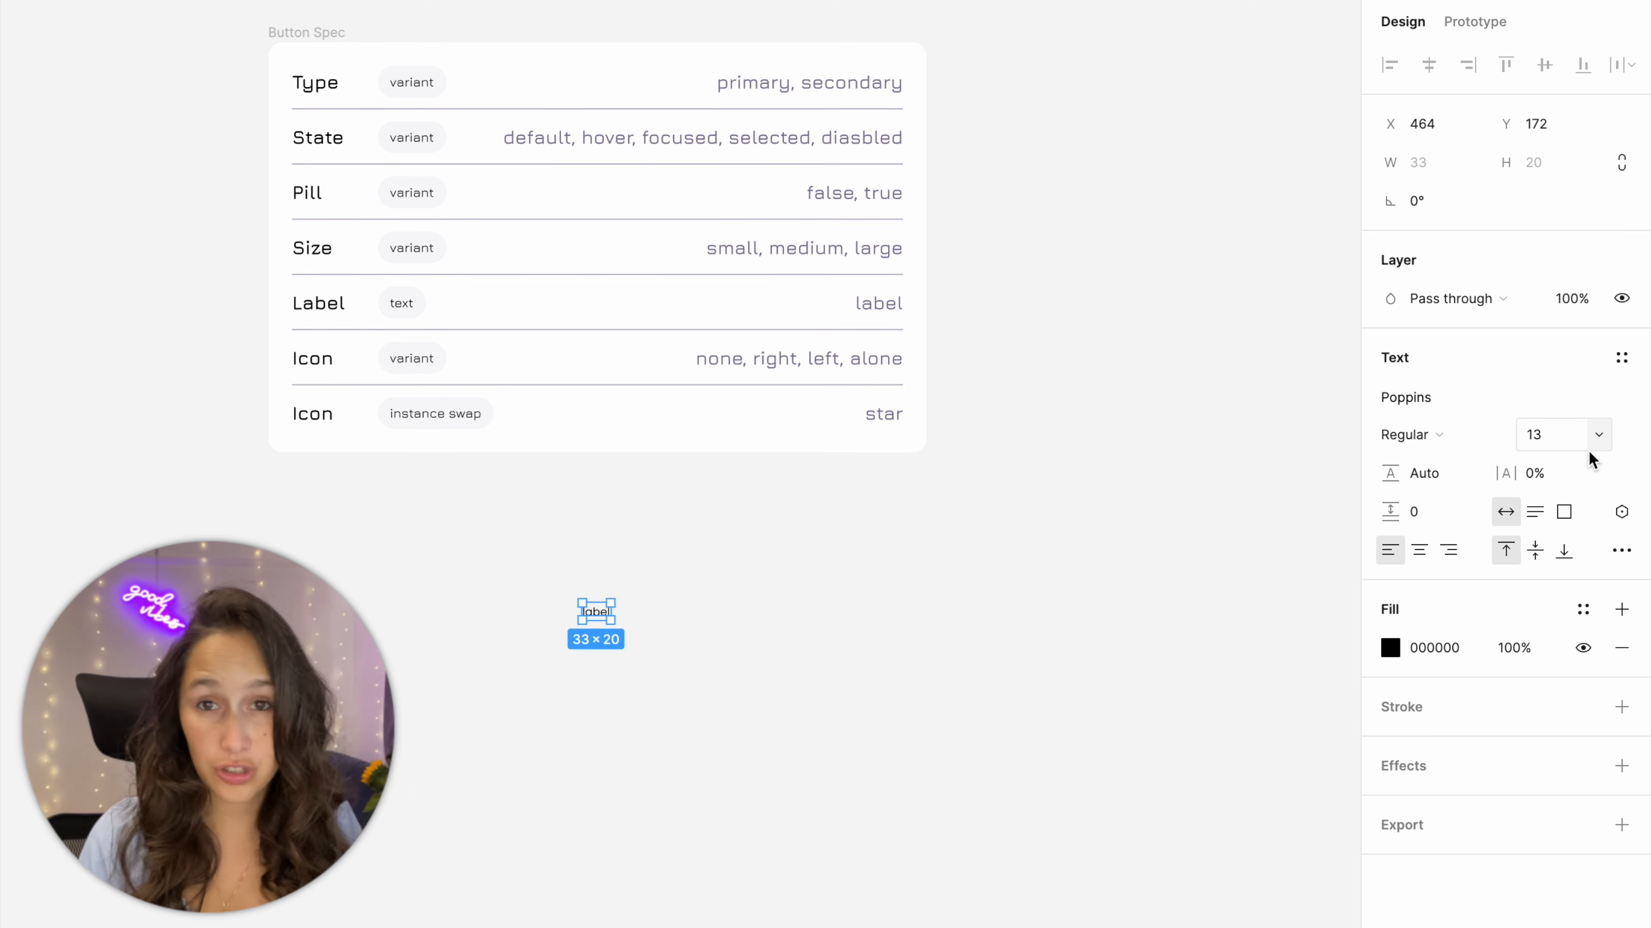
{"action": "left_click", "coordinate": [1579, 446]}
{"action": "type", "text": "16"}
{"action": "key", "text": "Return"}
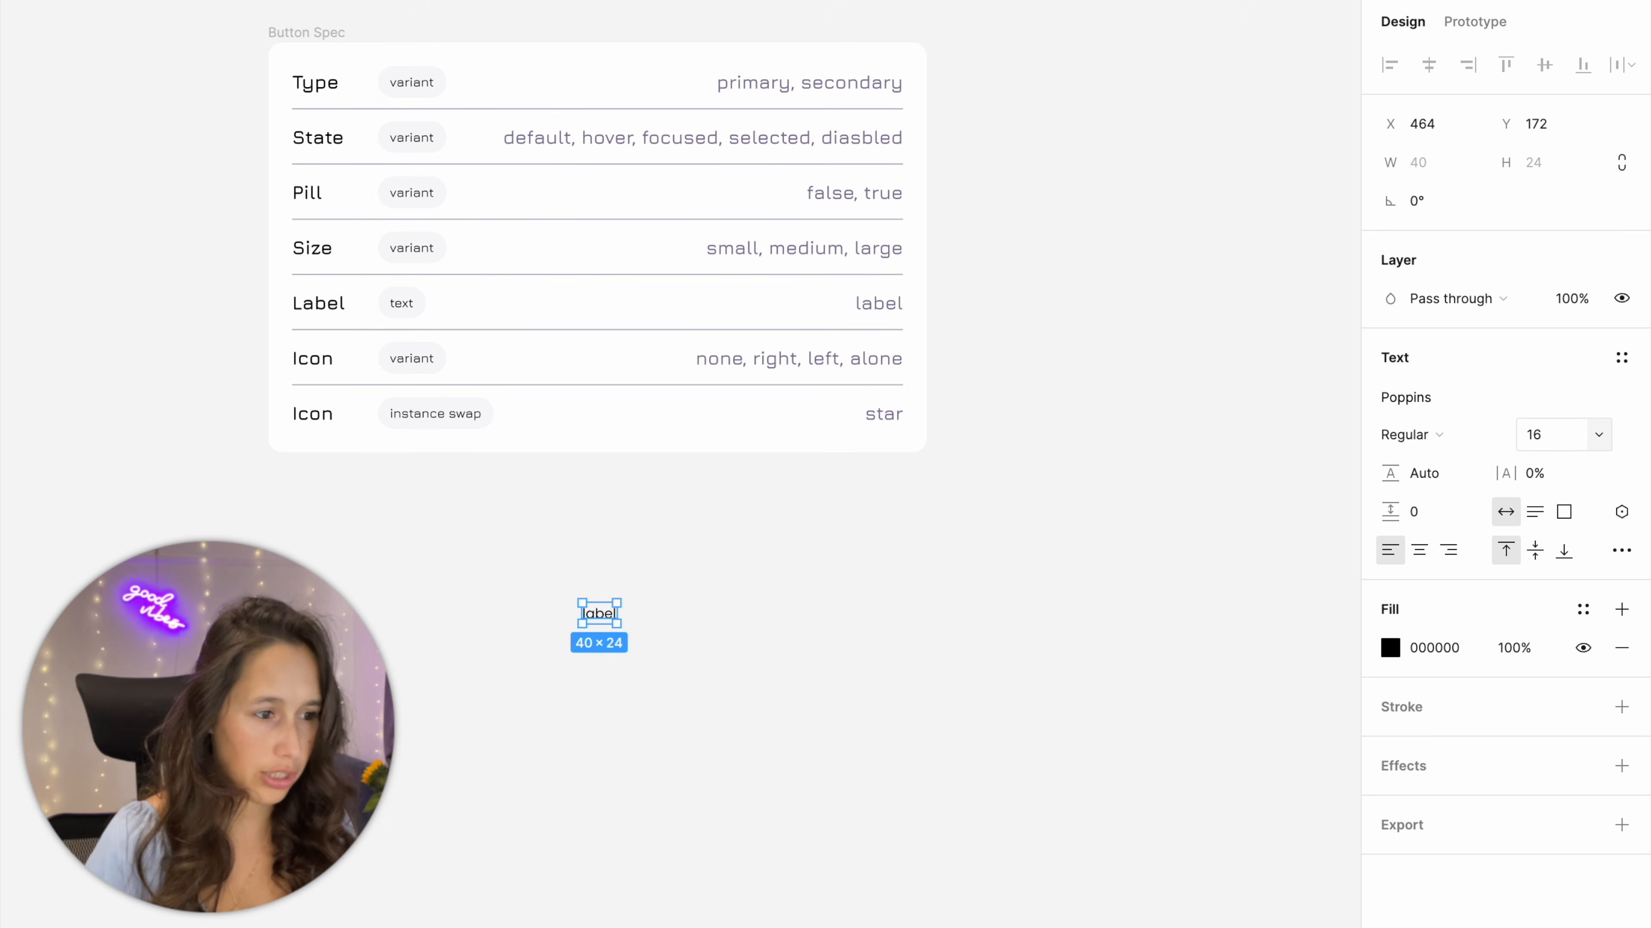
Move the label text further left below the spec card and wrap it in an auto layout frame
{"action": "left_click", "coordinate": [644, 615]}
{"action": "left_click", "coordinate": [575, 613]}
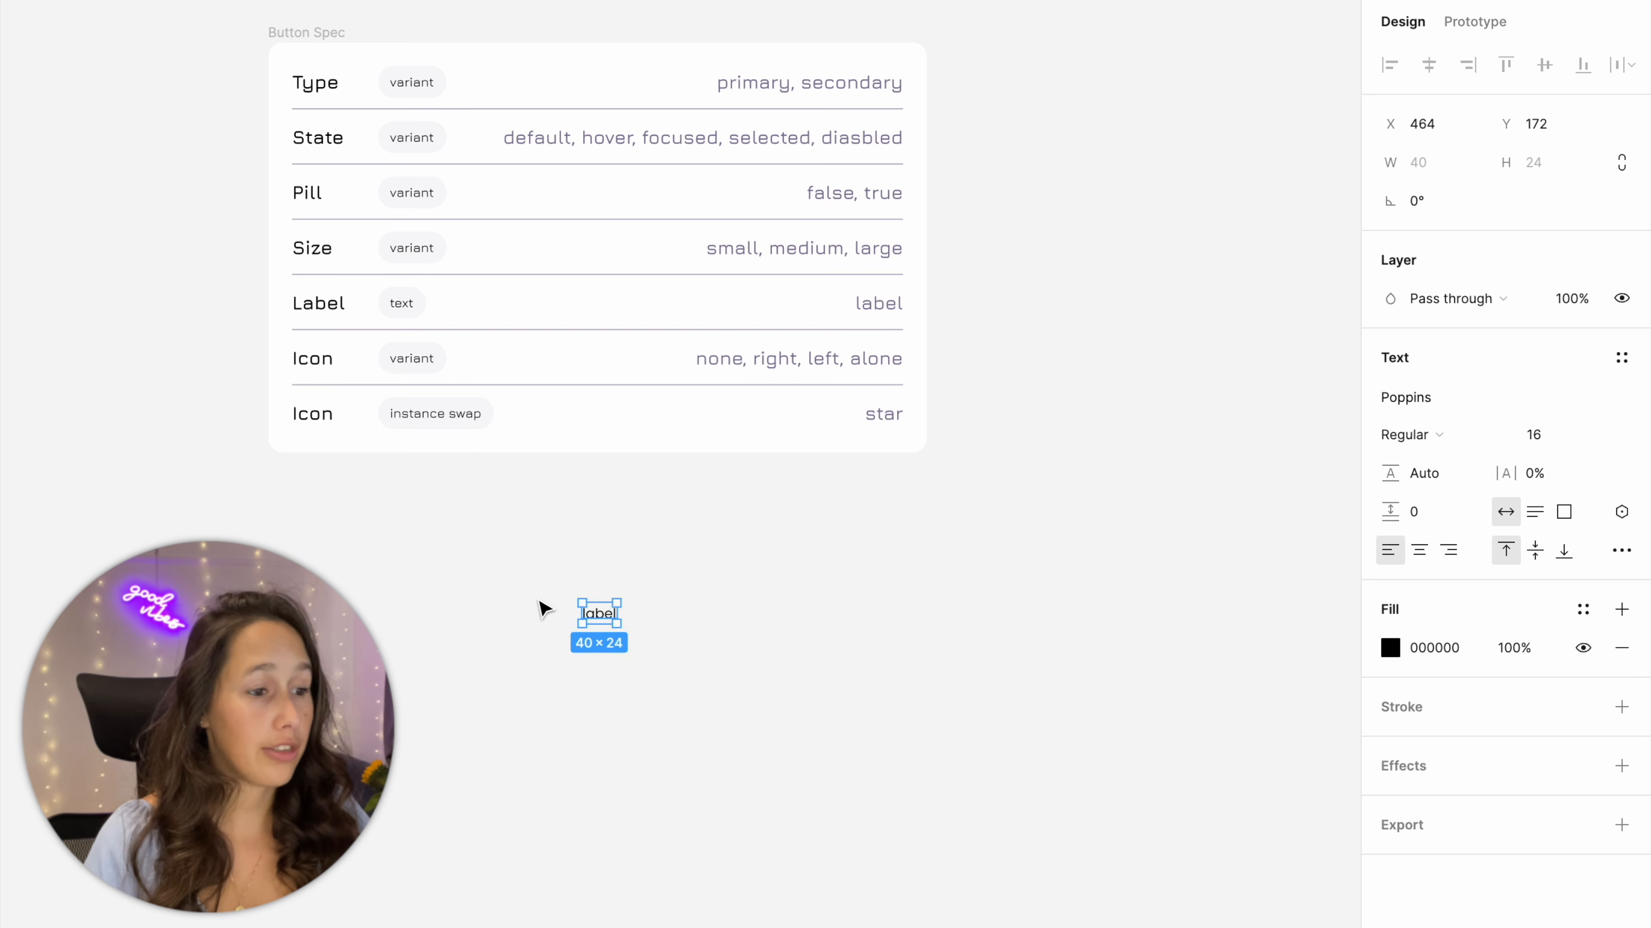
{"action": "left_click_drag", "start_coordinate": [576, 613], "coordinate": [481, 593]}
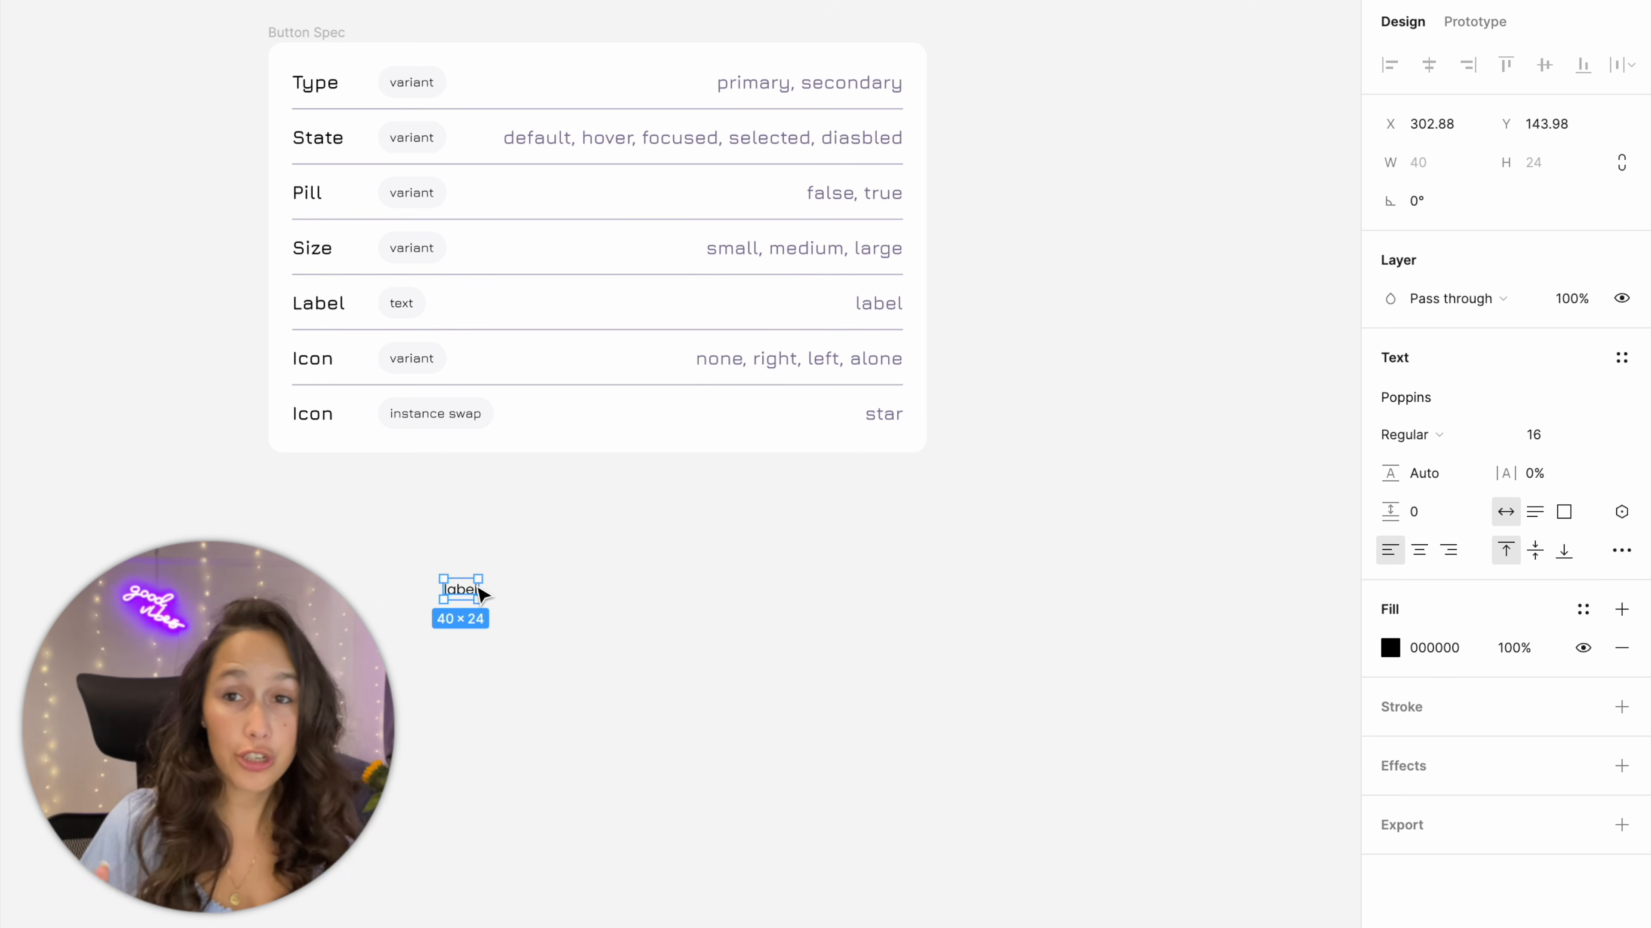
{"action": "key", "text": "shift+a"}
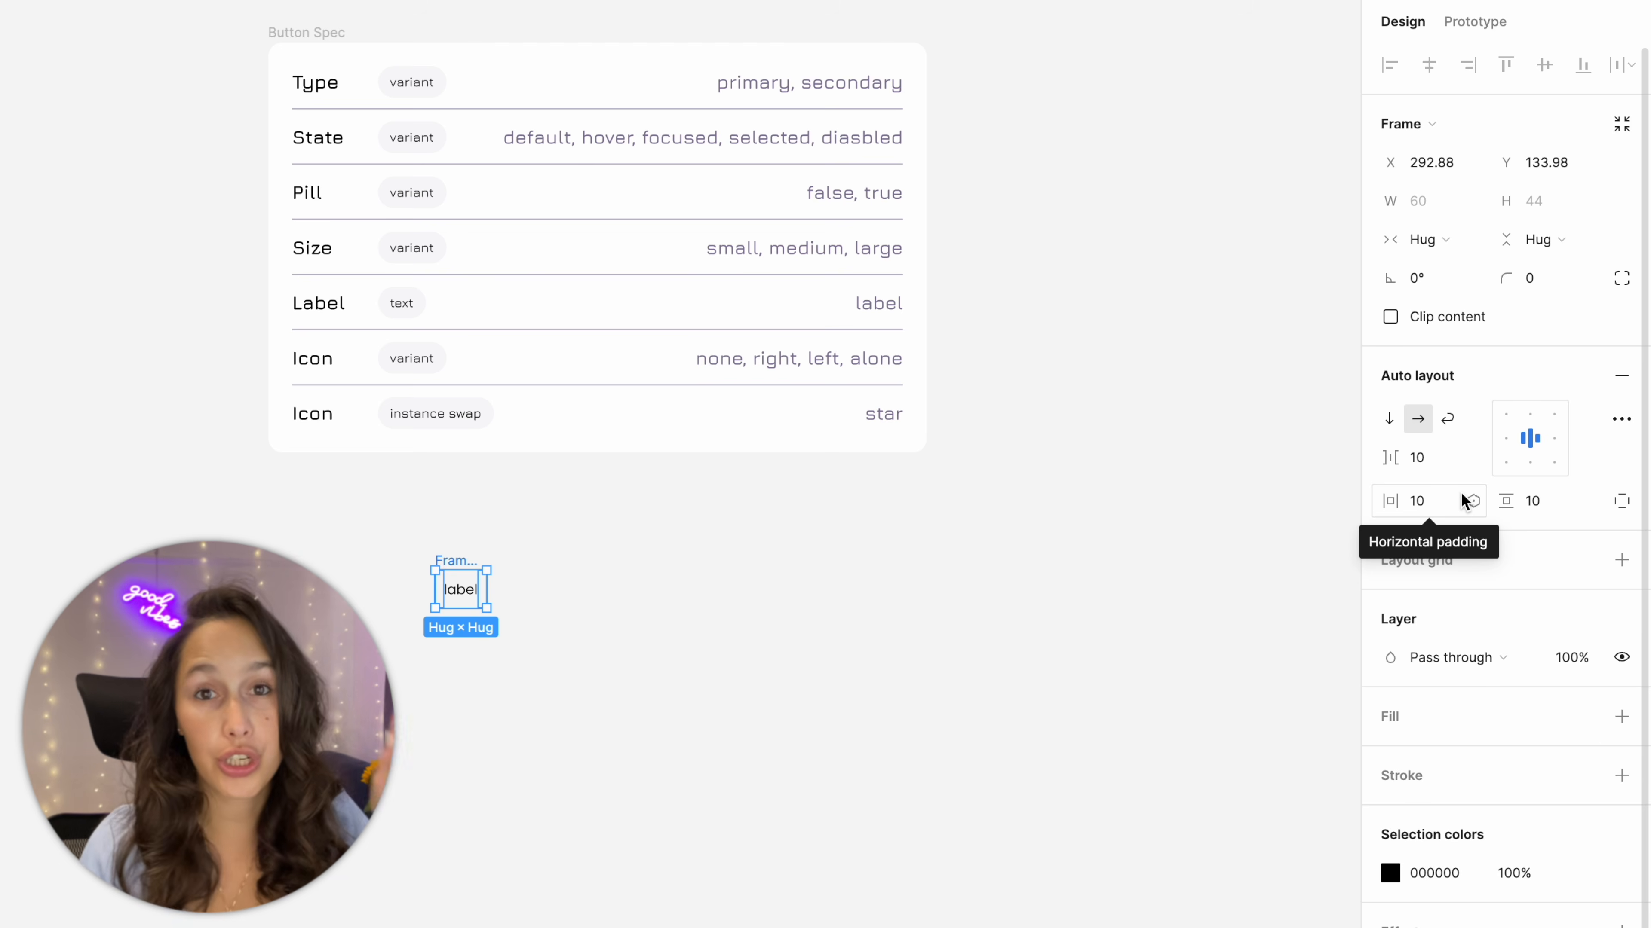
{"action": "left_click", "coordinate": [640, 632]}
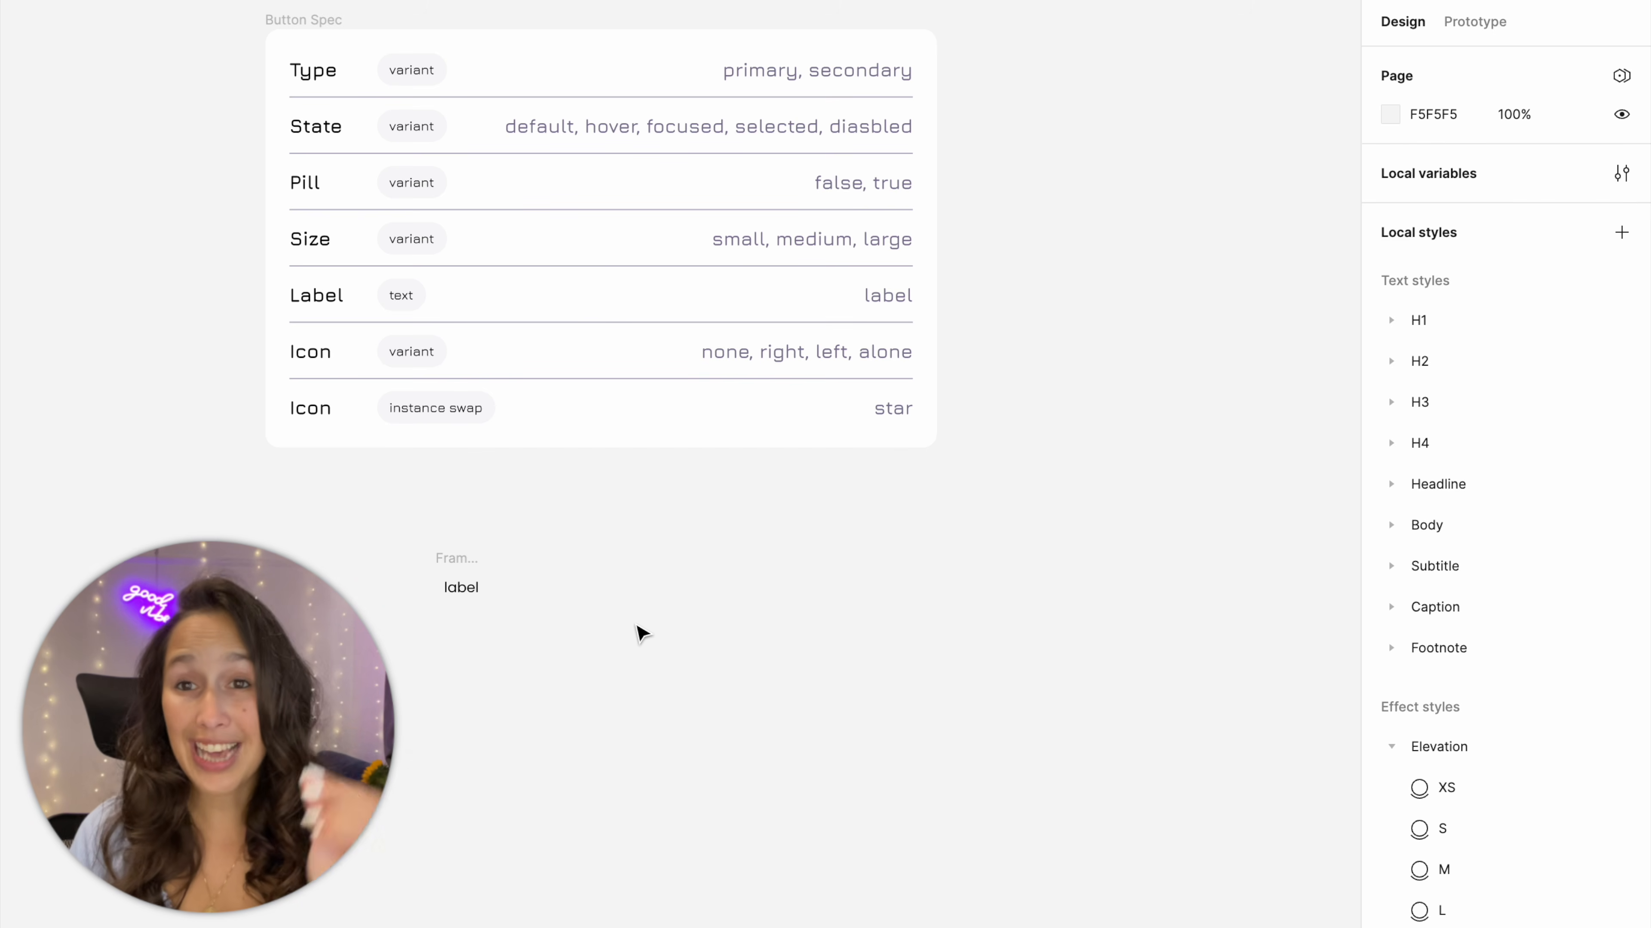
Duplicate the label frame directly to its right on the same row
{"action": "left_click", "coordinate": [458, 567]}
{"action": "left_click_drag", "start_coordinate": [455, 567], "coordinate": [539, 574]}
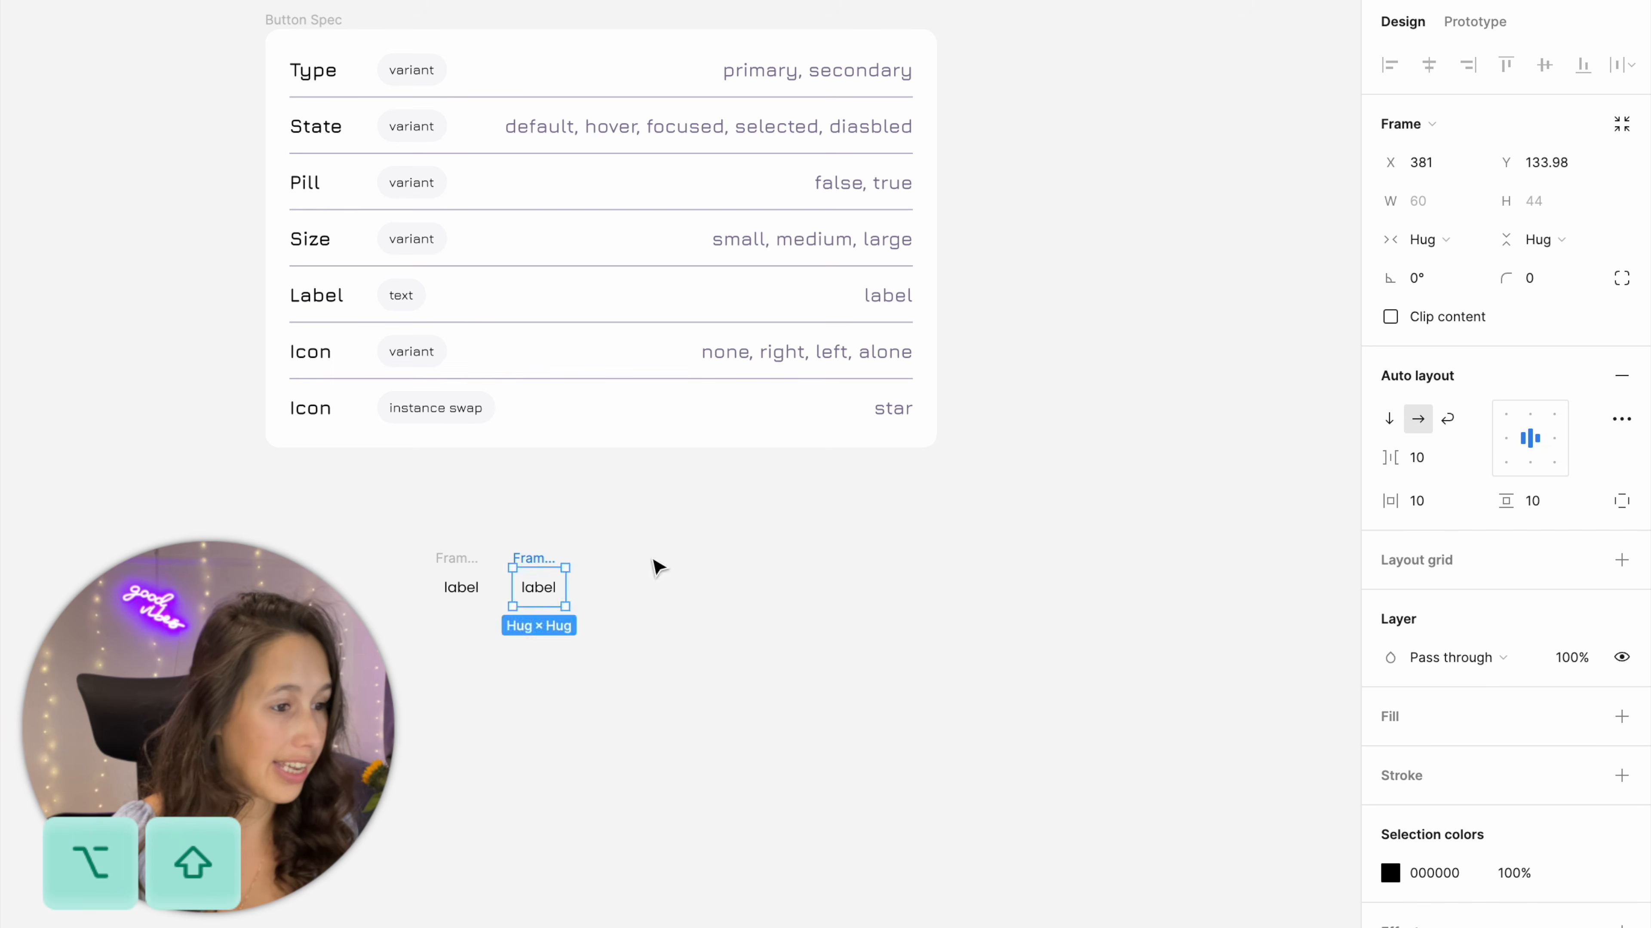
{"action": "left_click", "coordinate": [658, 567]}
Copy the outlined Star icon from the Icons page and paste it after the label in Frame 2 on the Components page
{"action": "left_click", "coordinate": [122, 323]}
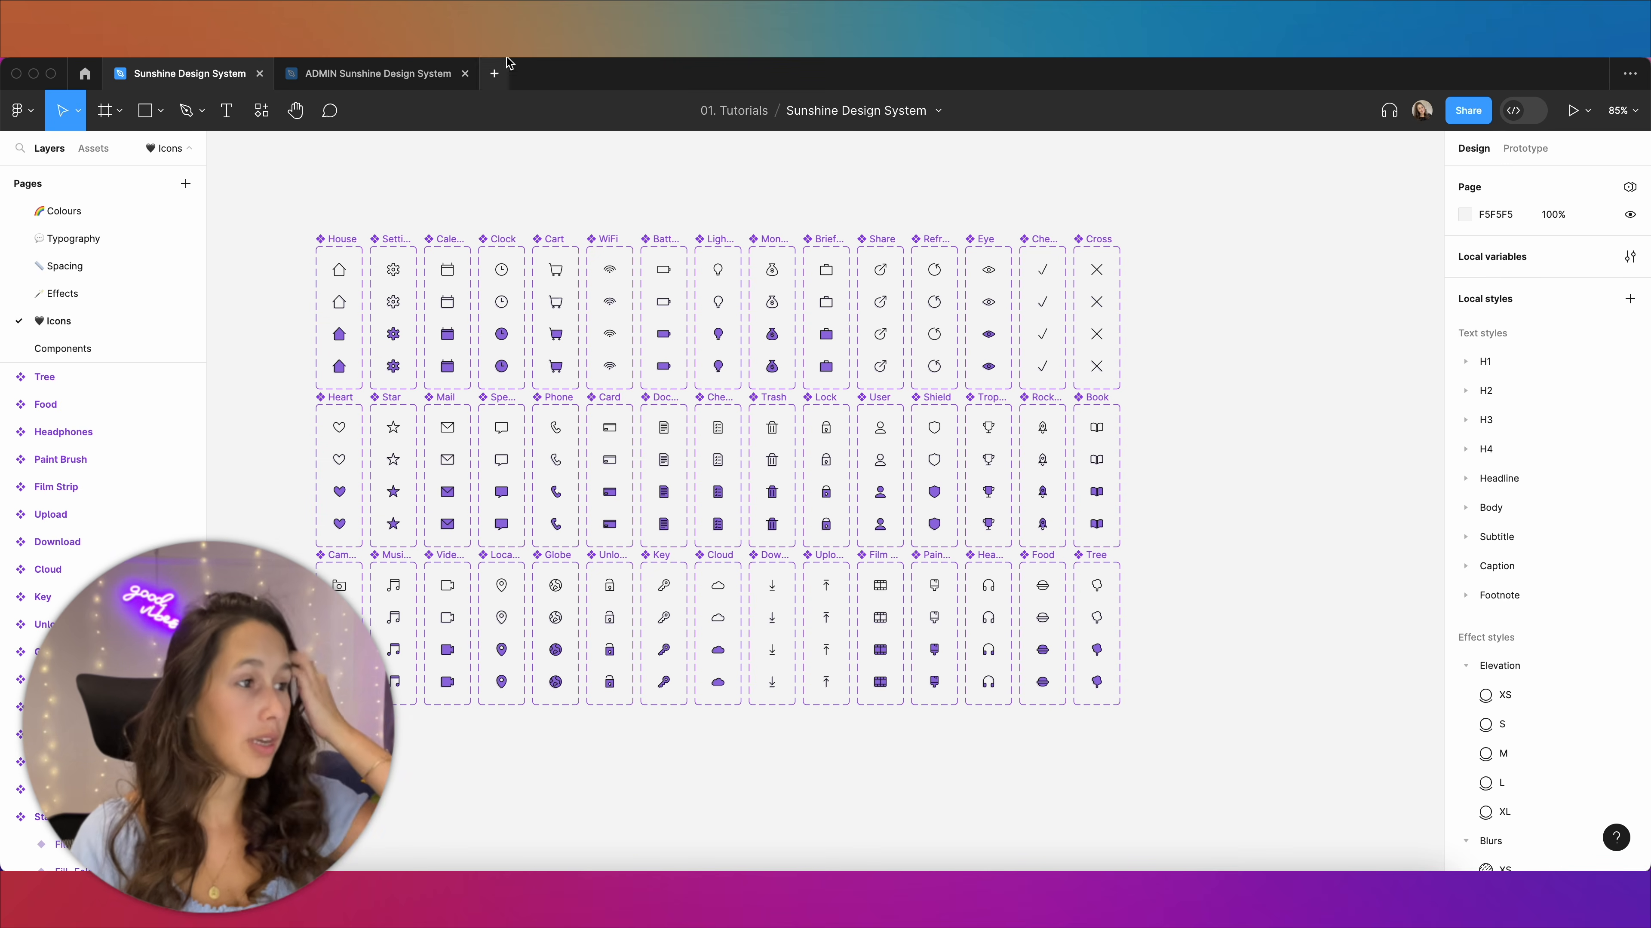
{"action": "left_click", "coordinate": [398, 431]}
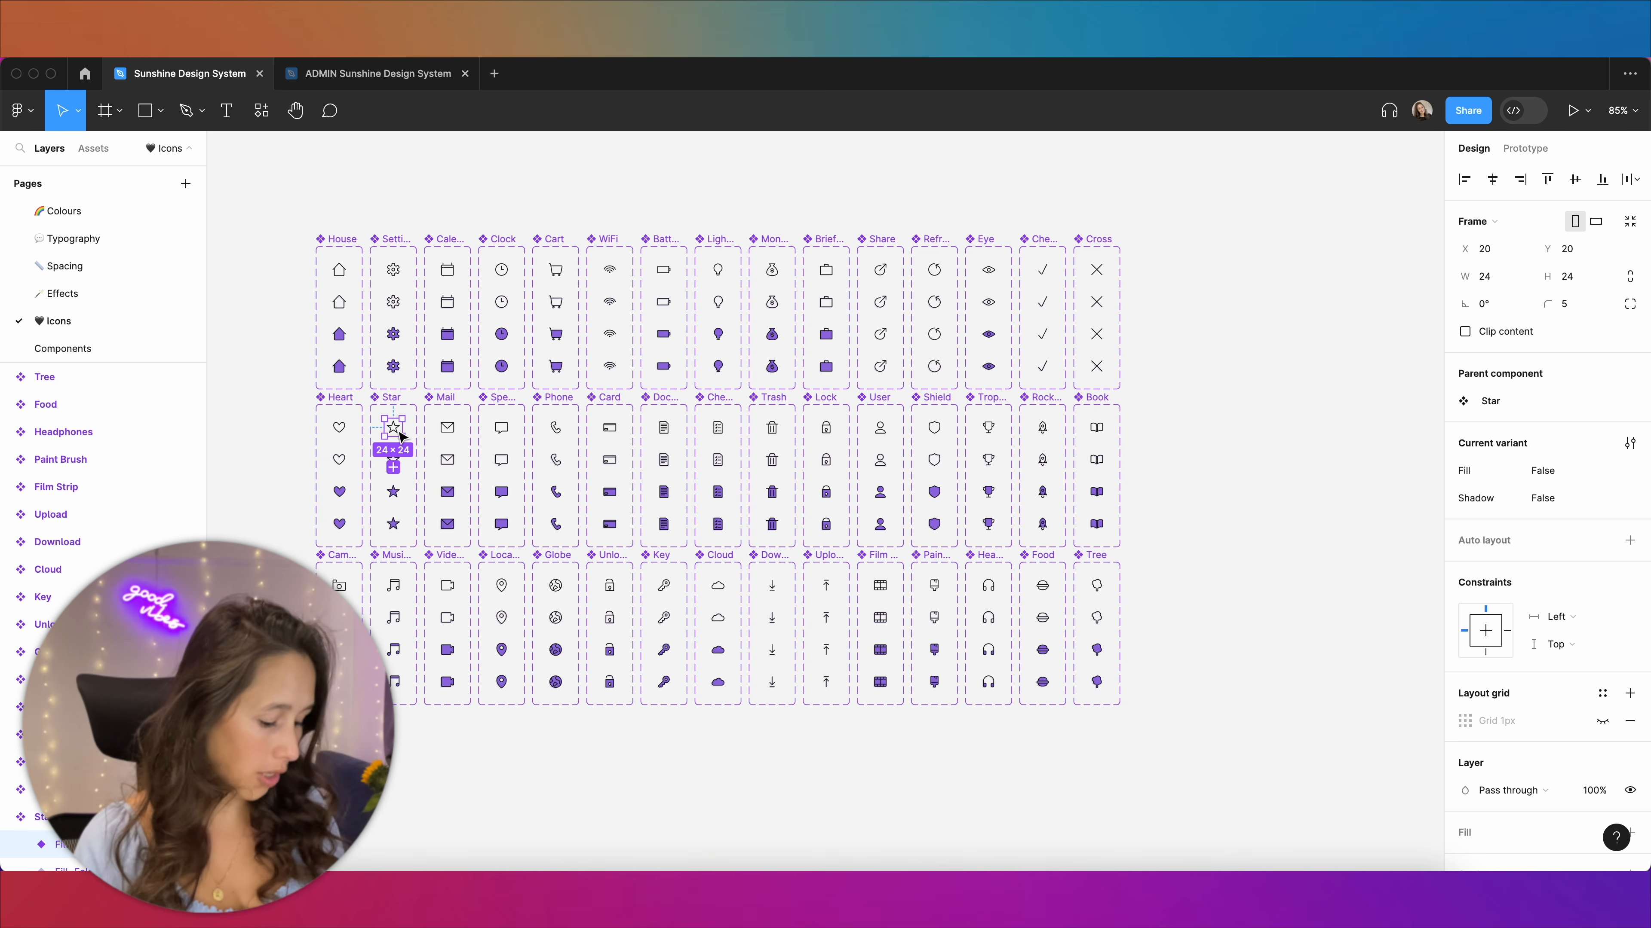
{"action": "left_click", "coordinate": [46, 347]}
{"action": "left_click", "coordinate": [853, 545]}
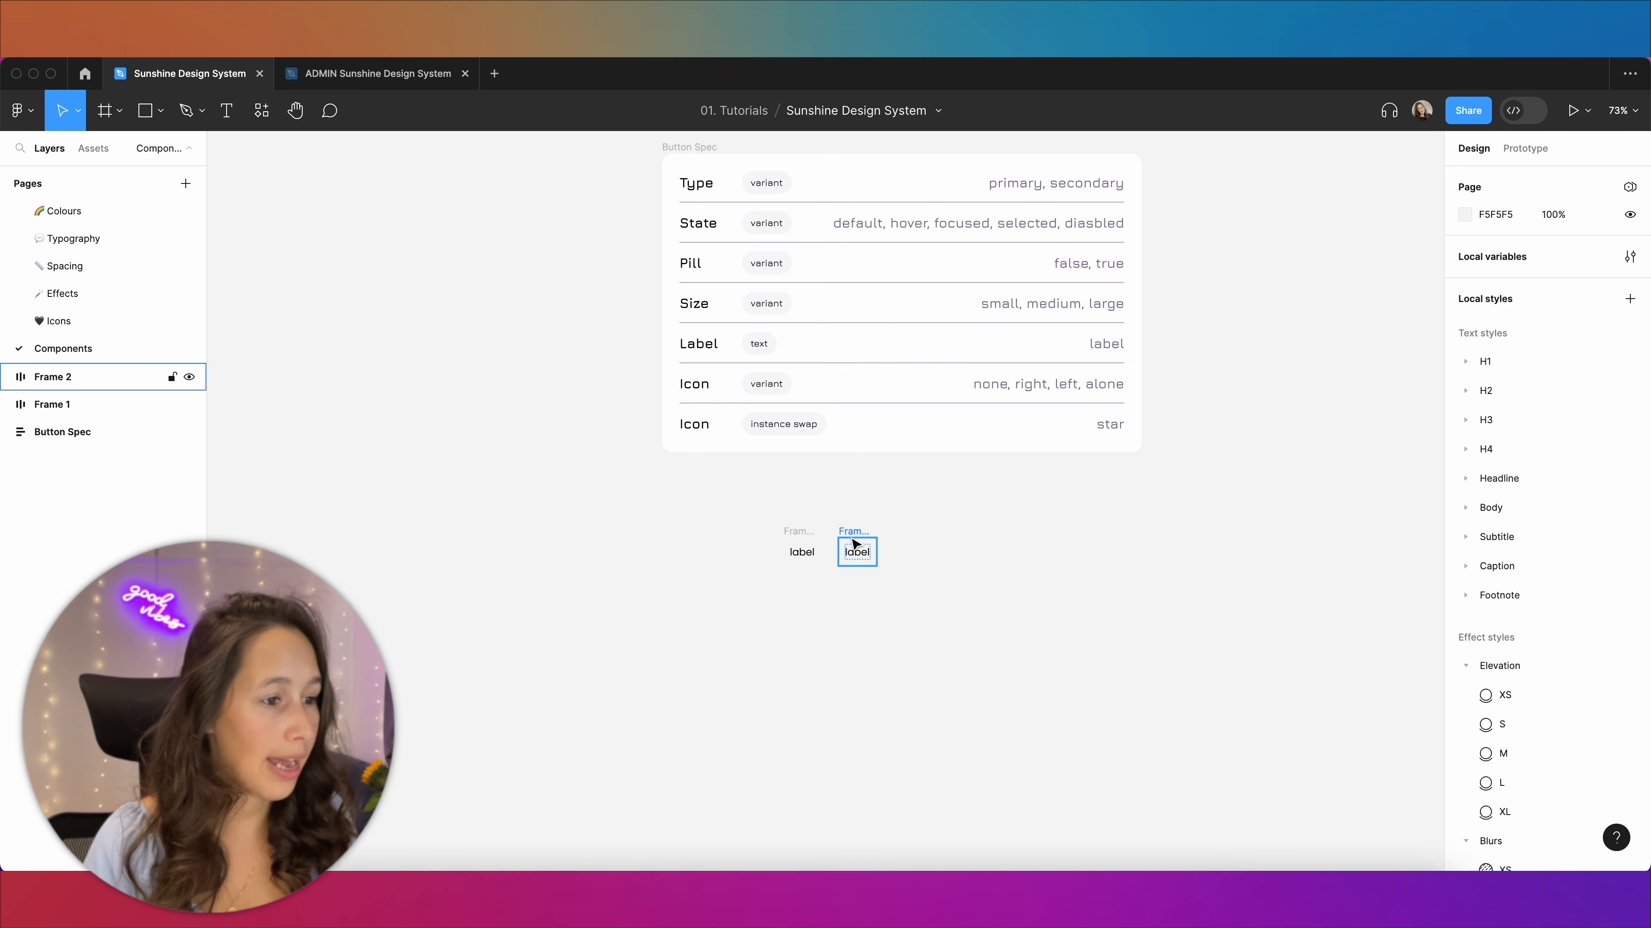
{"action": "key", "text": "ctrl+v"}
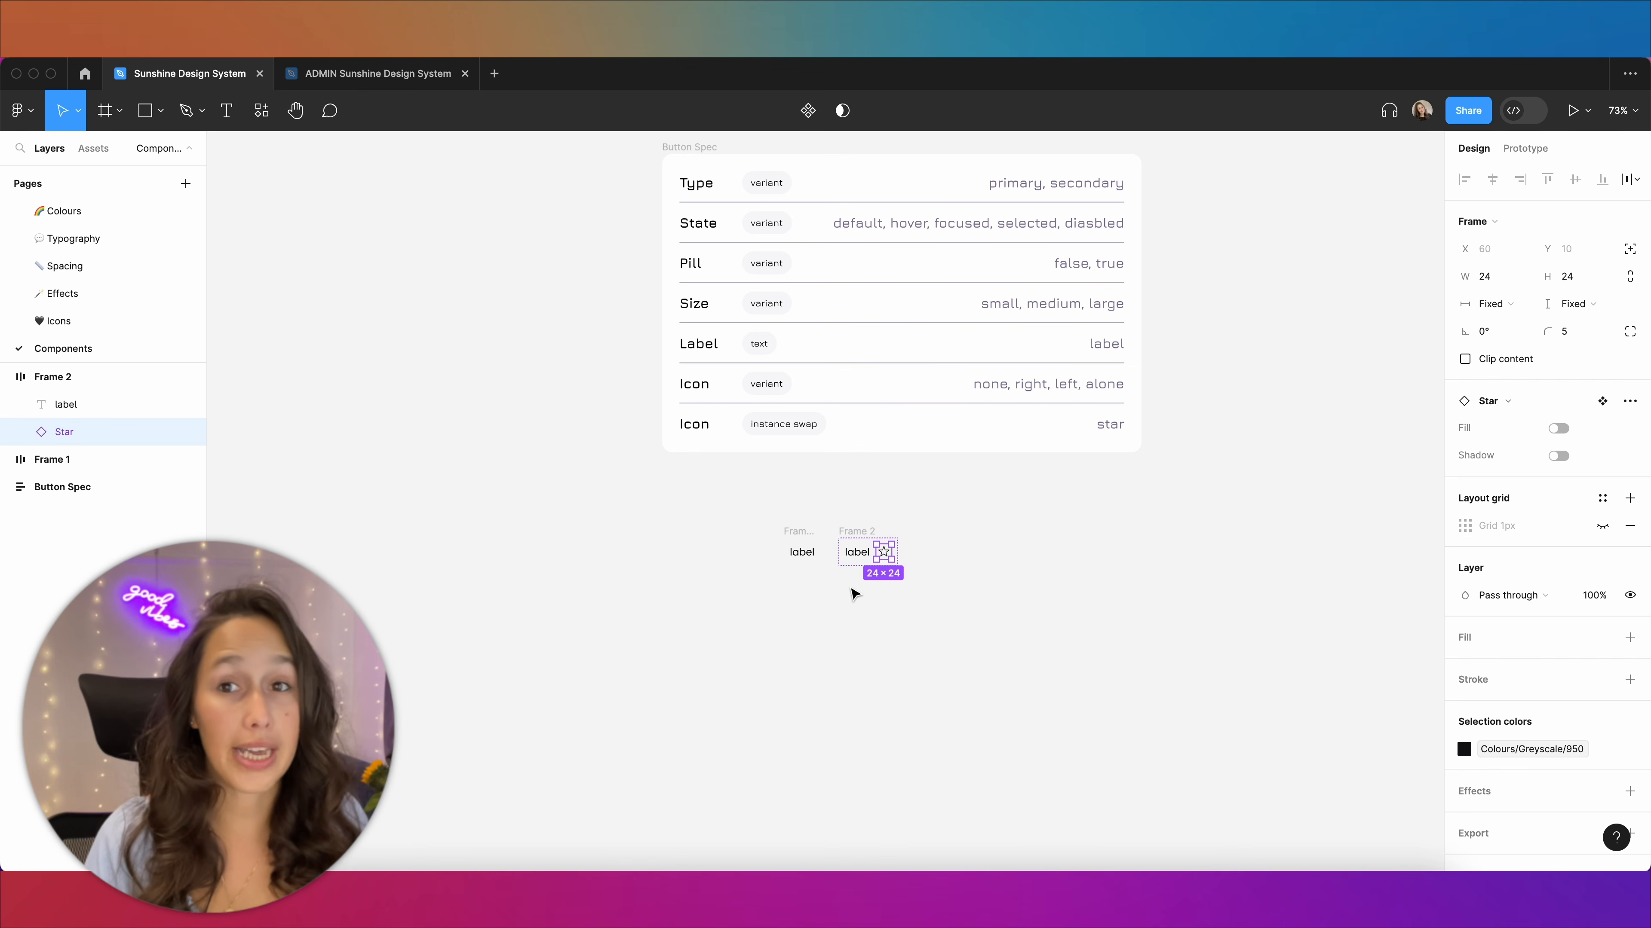
Duplicate Frame 2, with its label and star, to the right on the same row
{"action": "scroll", "coordinate": [853, 593], "scroll_direction": "up", "scroll_amount": 5}
{"action": "scroll", "coordinate": [858, 583], "scroll_direction": "down", "scroll_amount": 4}
{"action": "left_click_drag", "start_coordinate": [977, 509], "coordinate": [931, 610]}
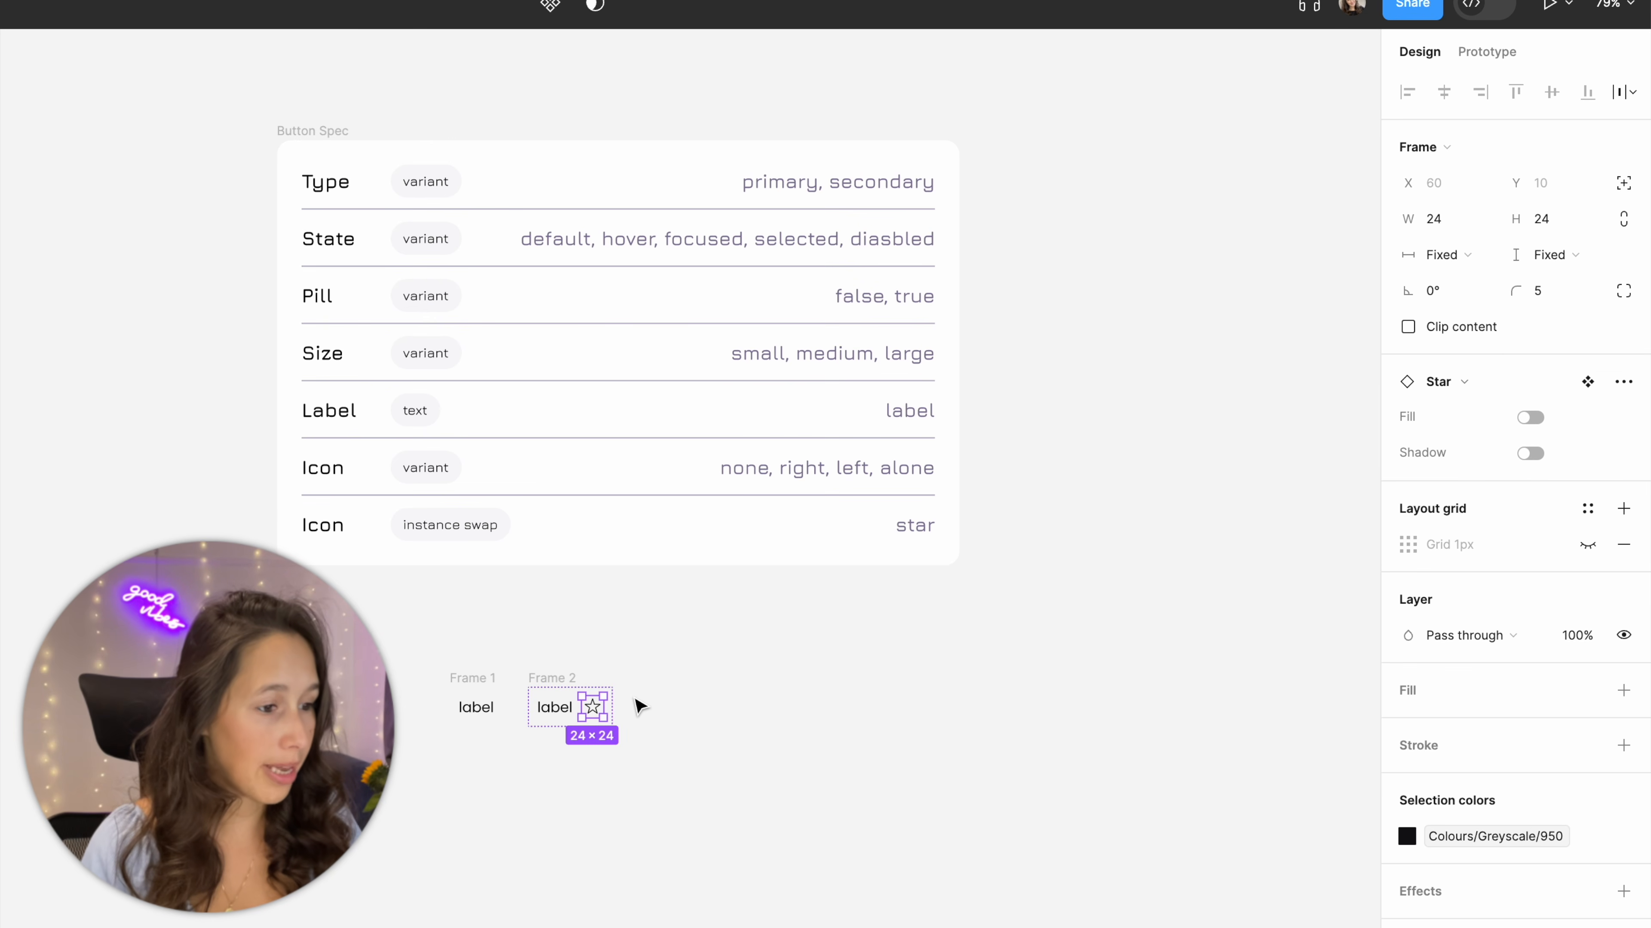
{"action": "key", "text": "Escape"}
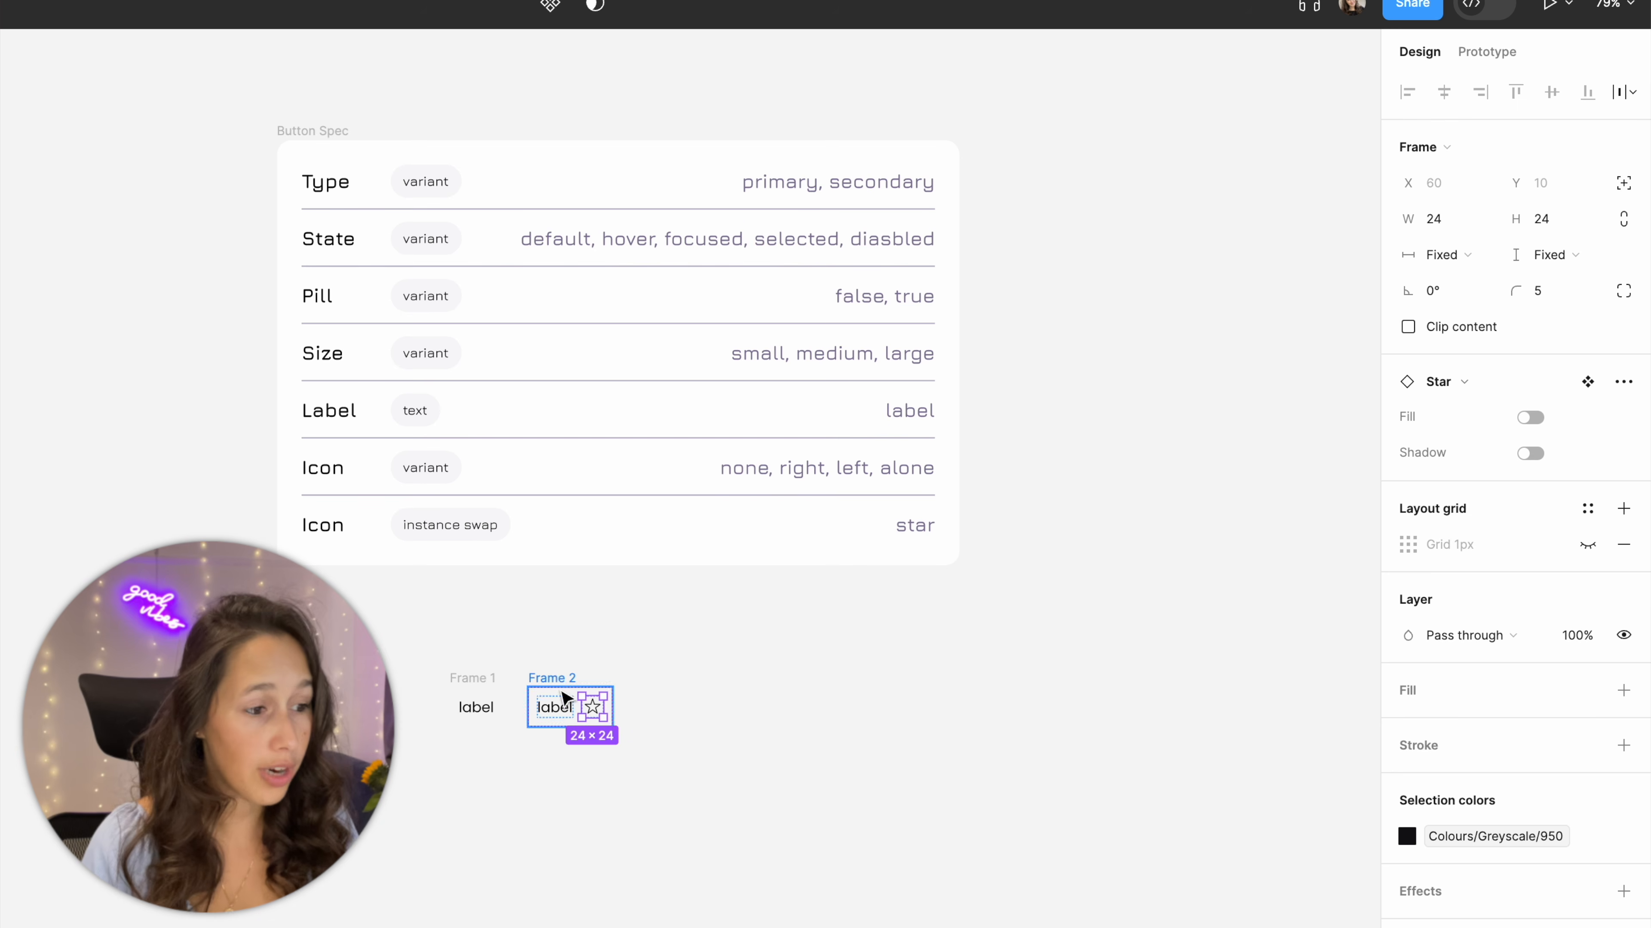
{"action": "key", "text": "shift+a"}
{"action": "left_click_drag", "start_coordinate": [570, 684], "coordinate": [680, 683]}
{"action": "key", "text": "alt+shift"}
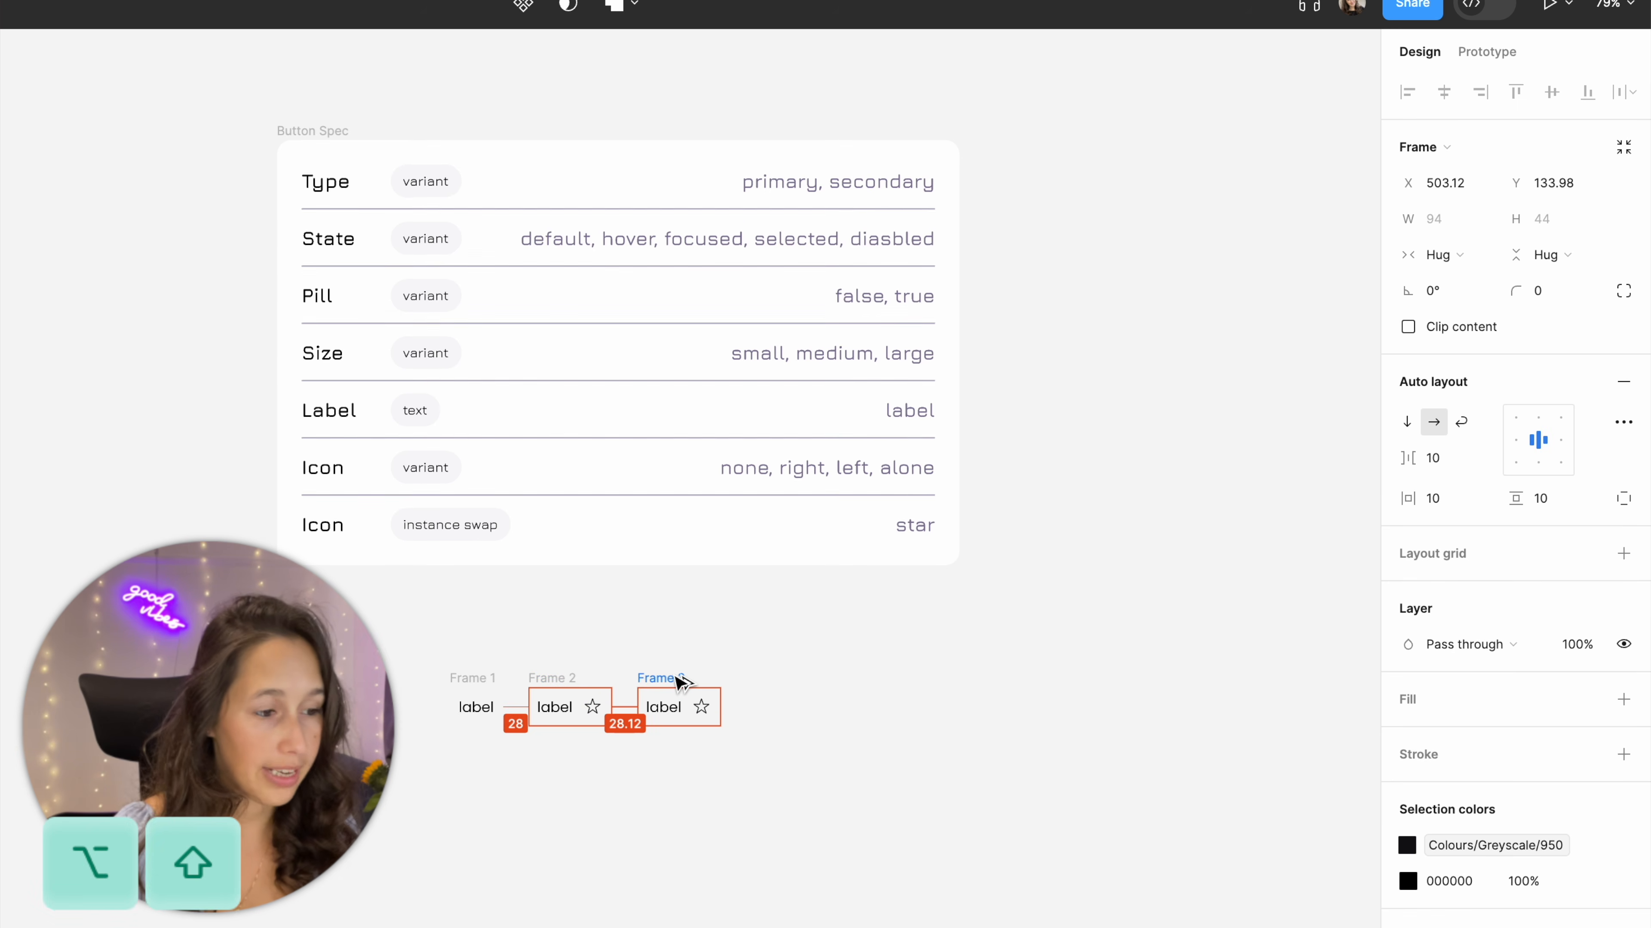
Reorder Frame 3 so that the star icon comes before the label
{"action": "double_click", "coordinate": [700, 706]}
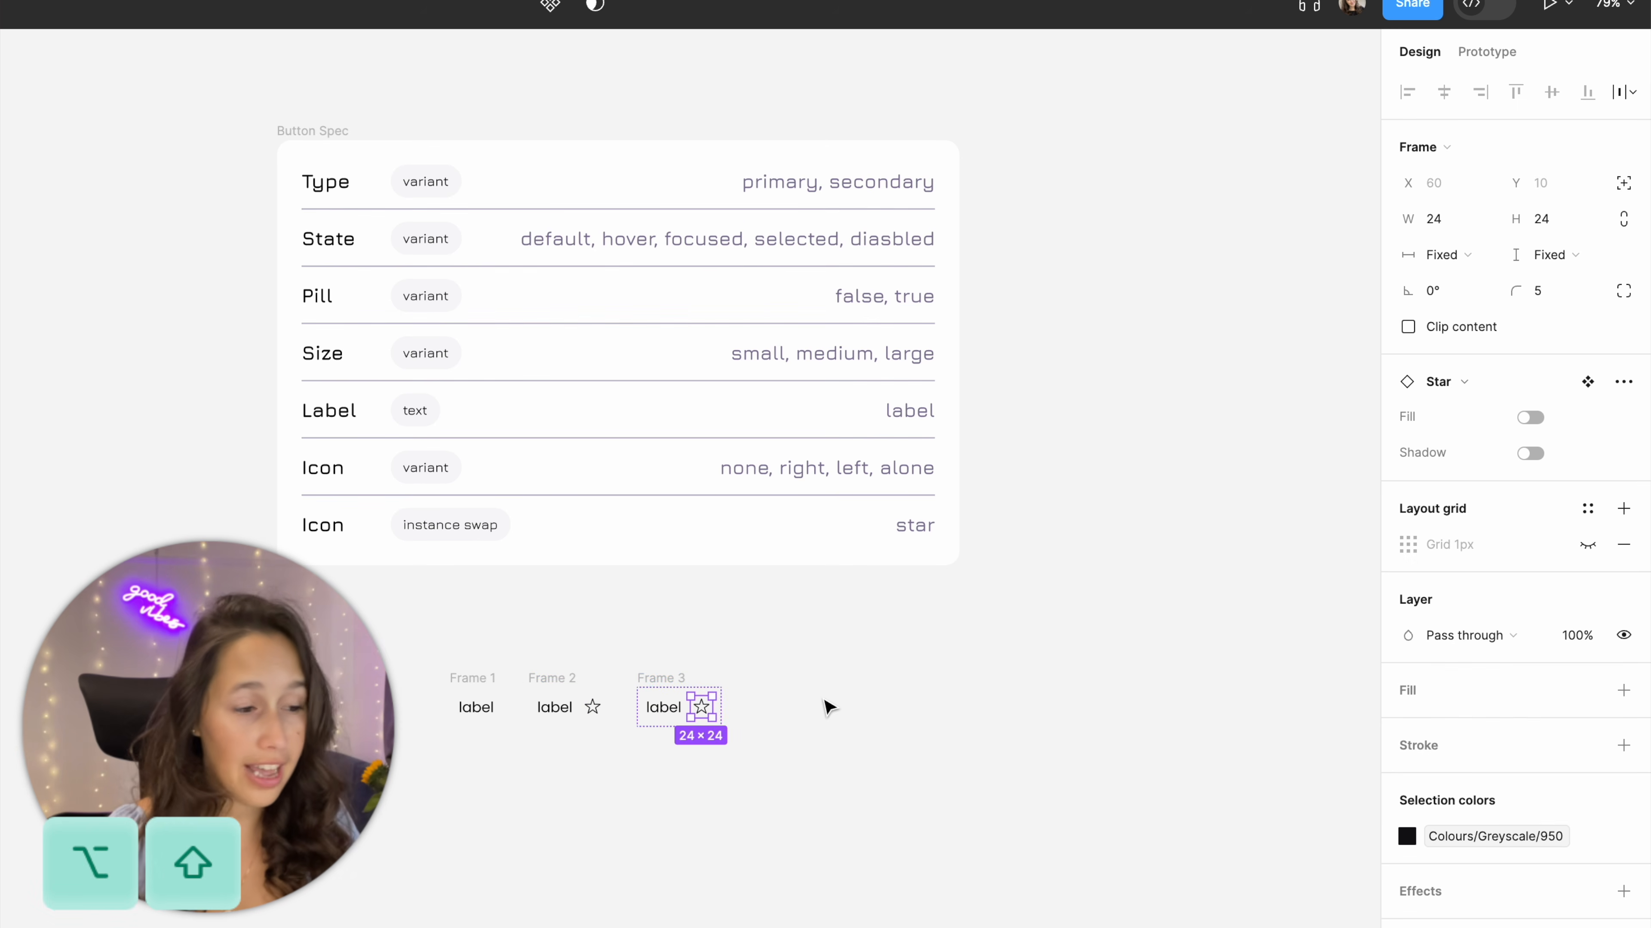
{"action": "key", "text": "Left"}
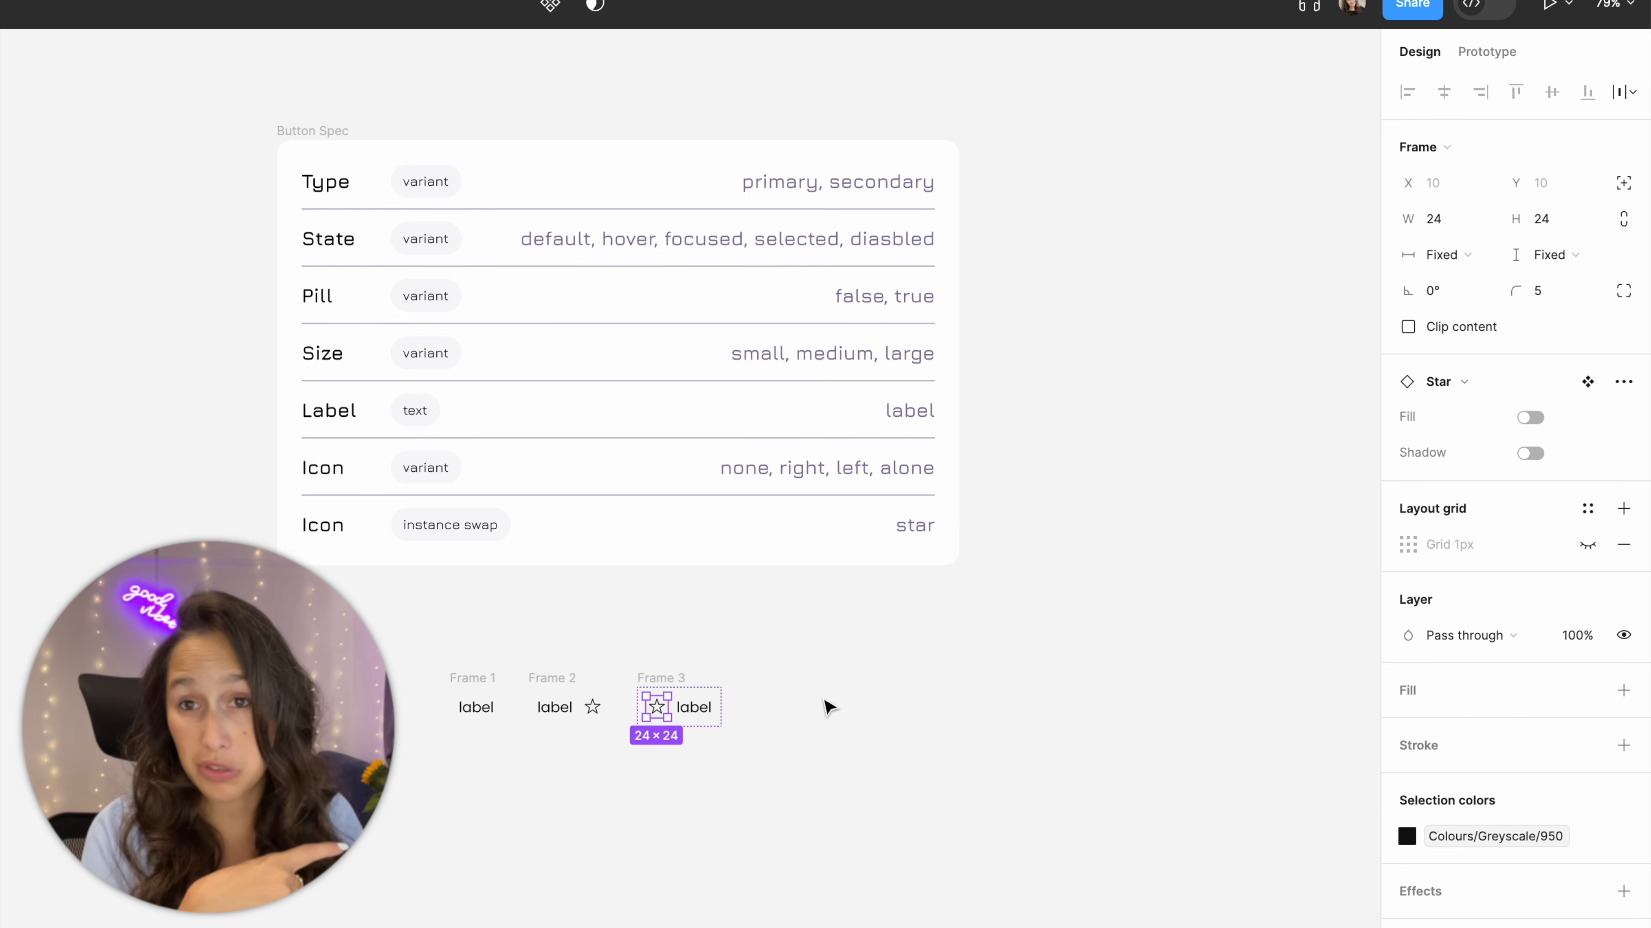
{"action": "key", "text": "Left"}
{"action": "left_click", "coordinate": [799, 692]}
Duplicate Frame 3 to the right and delete the label from the copy, leaving only the star icon
{"action": "left_click", "coordinate": [670, 681]}
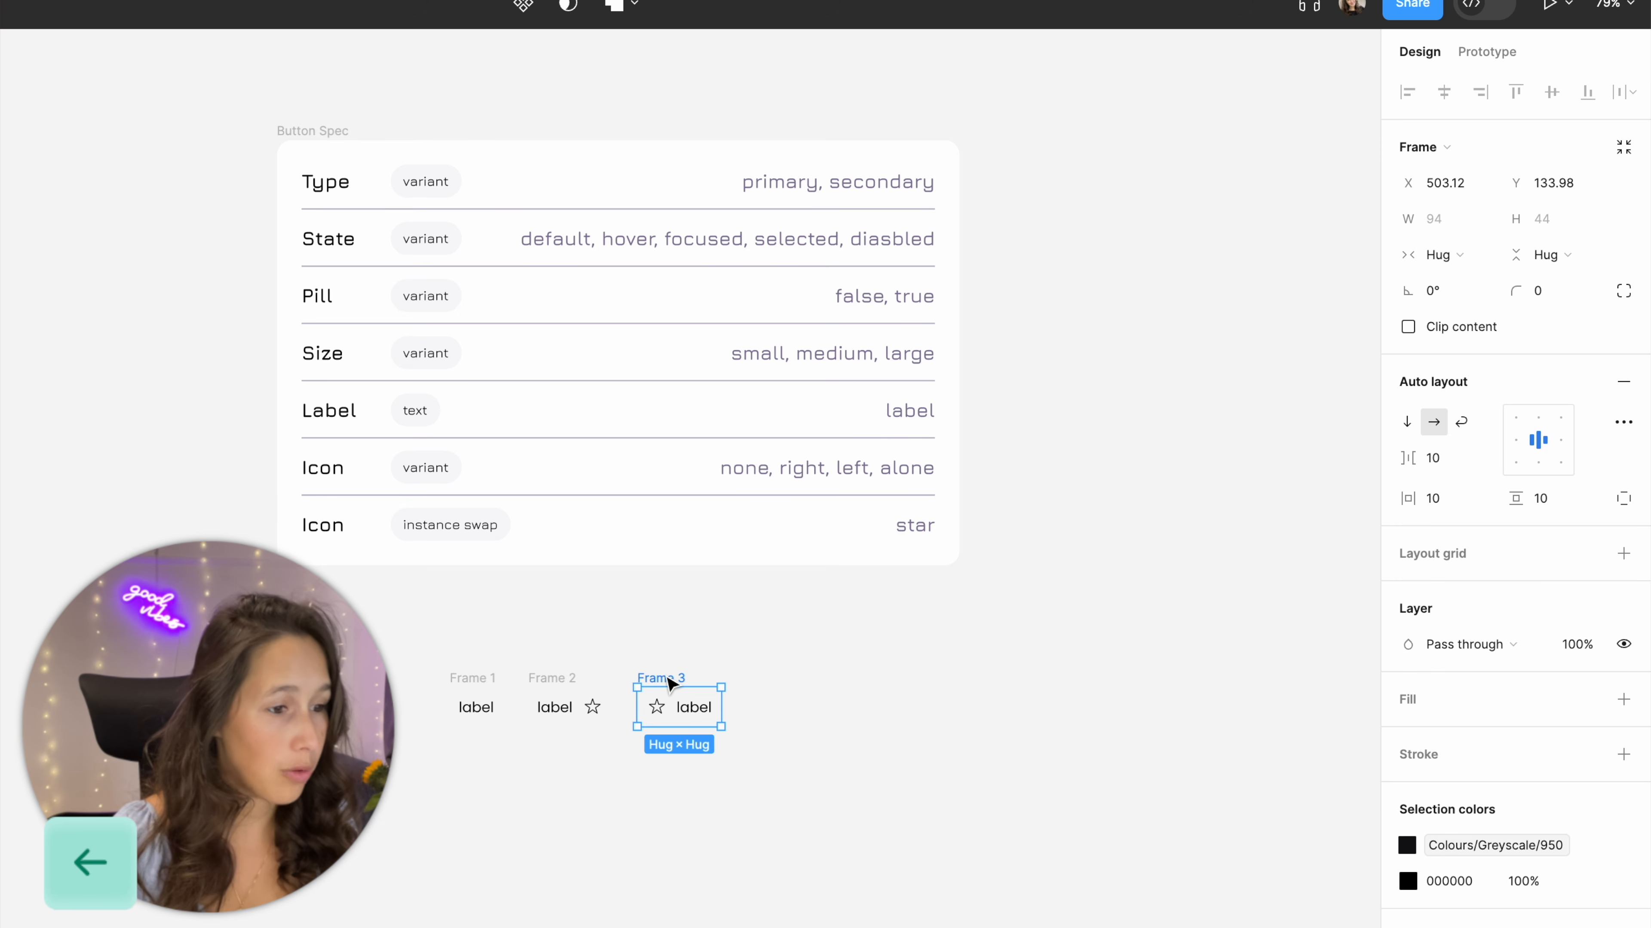
{"action": "left_click_drag", "start_coordinate": [663, 681], "coordinate": [786, 682]}
{"action": "double_click", "coordinate": [794, 696]}
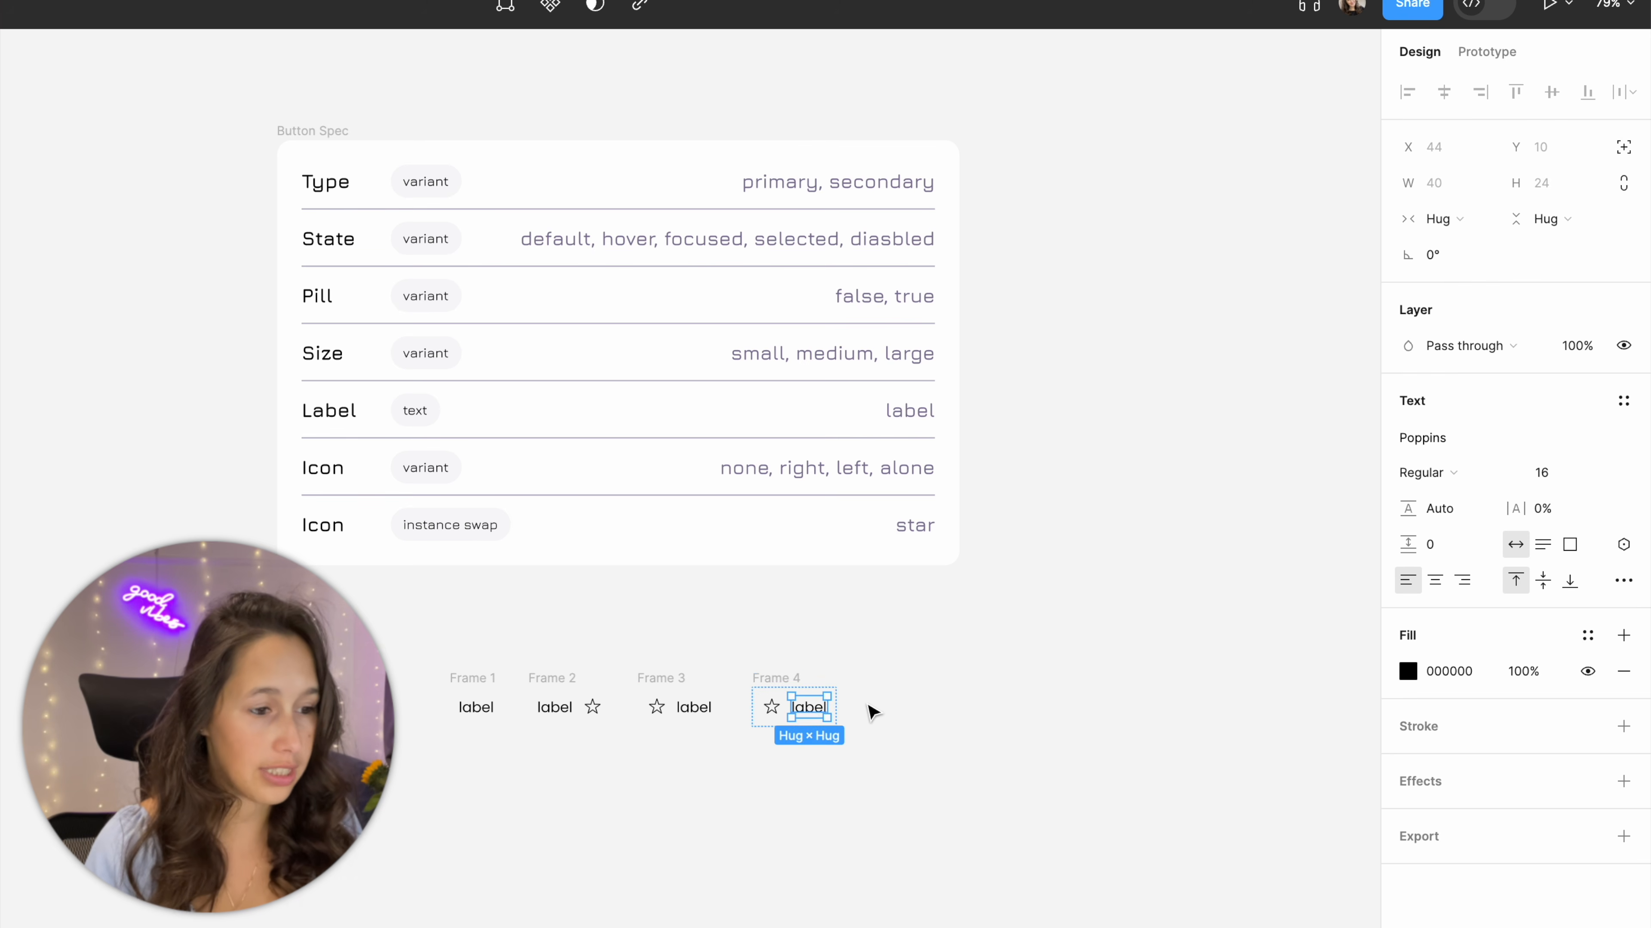
{"action": "key", "text": "BackSpace"}
{"action": "left_click", "coordinate": [885, 635]}
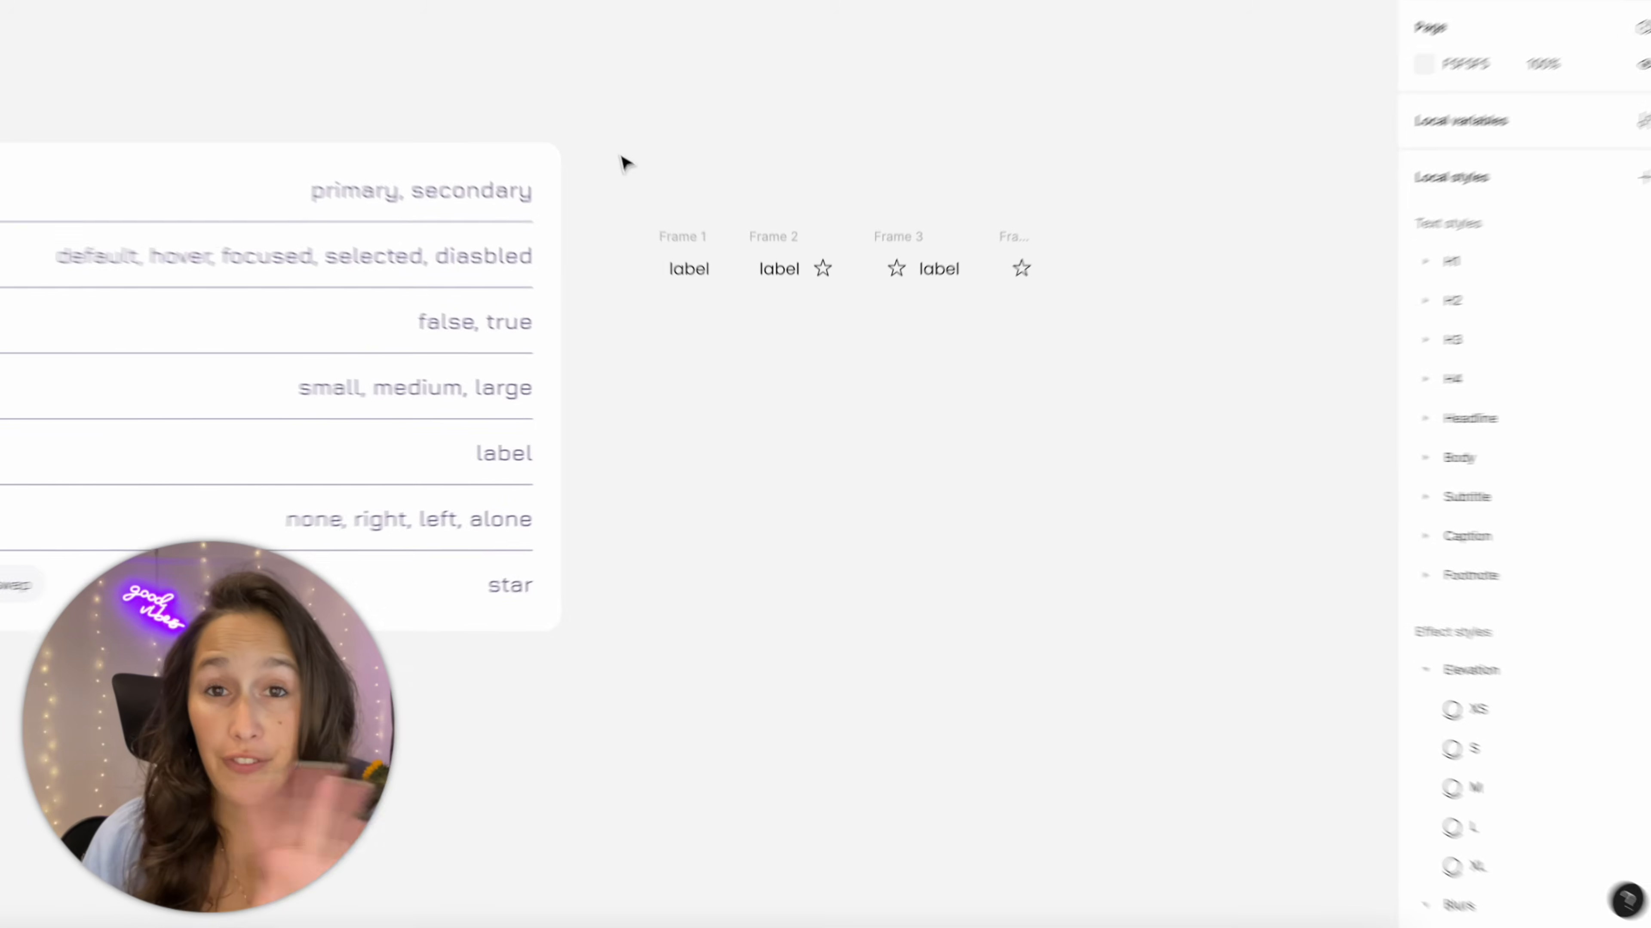
Apply the Surface/Default semantic colour as fill to all four button frames
{"action": "left_click_drag", "start_coordinate": [623, 162], "coordinate": [1082, 400]}
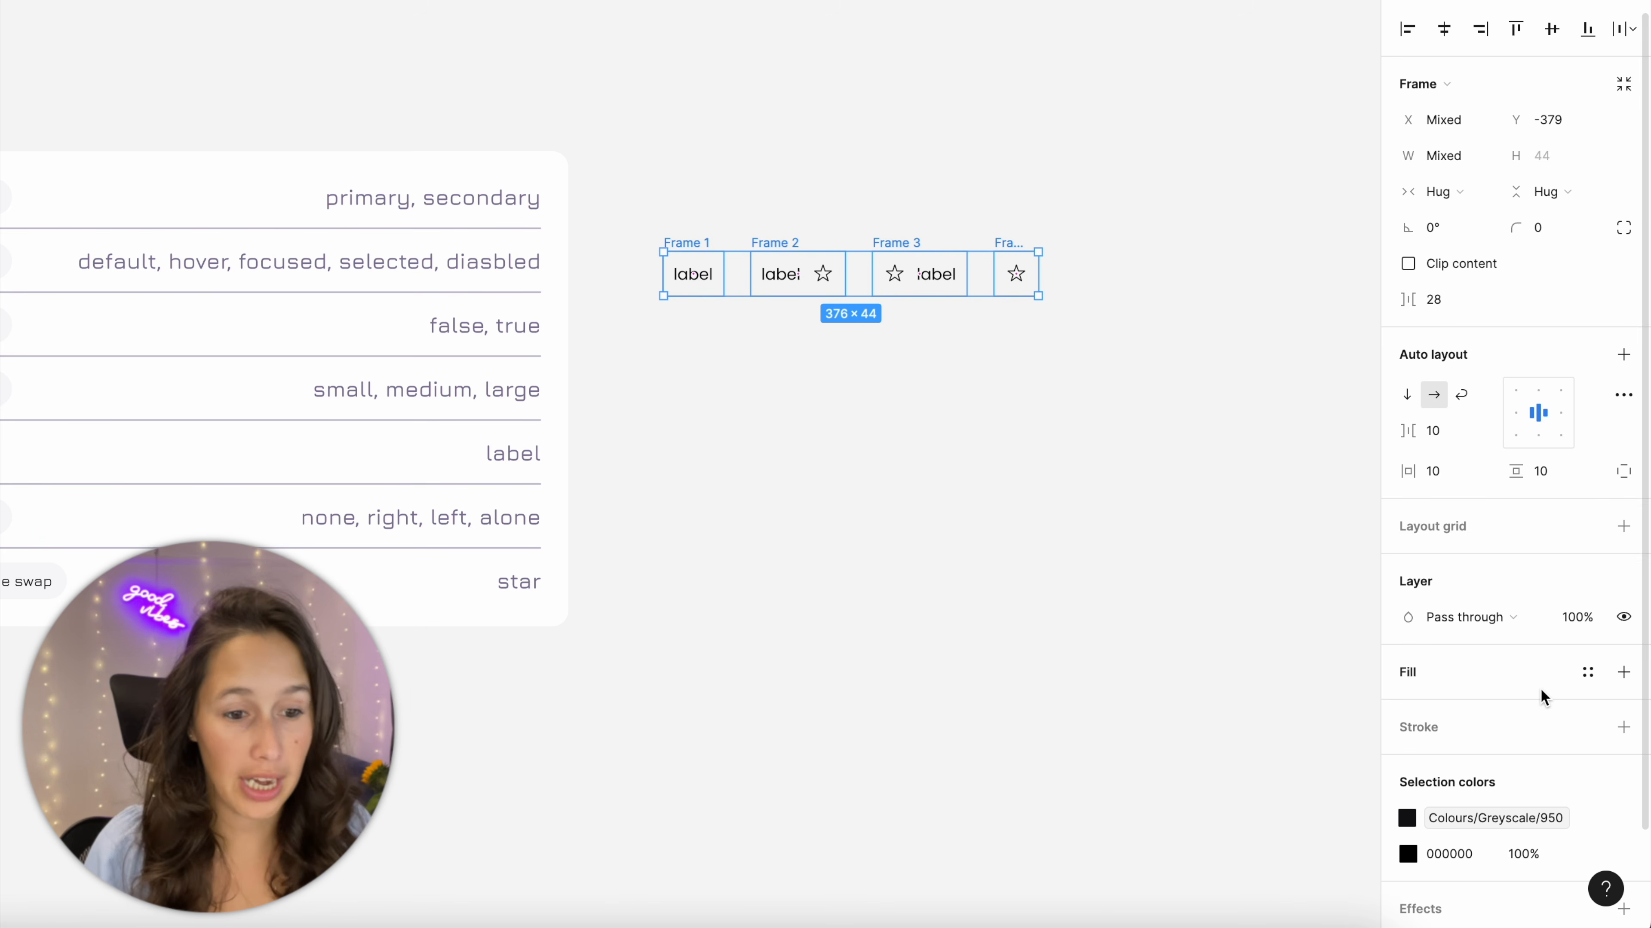
{"action": "left_click", "coordinate": [1584, 682]}
{"action": "scroll", "coordinate": [1167, 705], "scroll_direction": "down", "scroll_amount": 15}
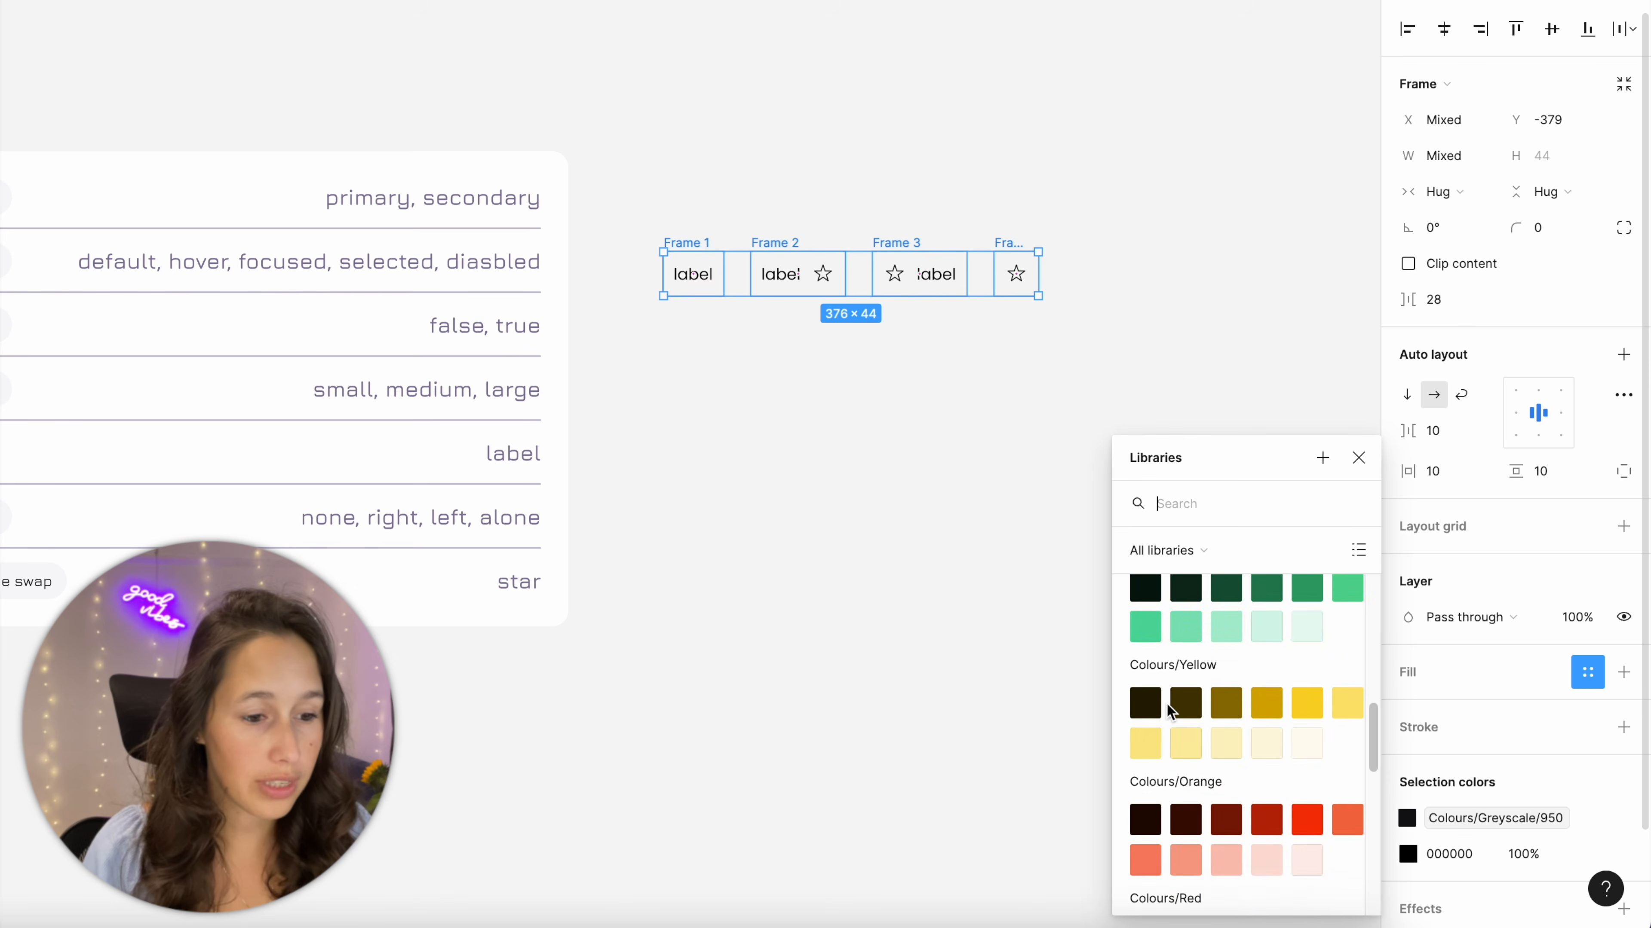
{"action": "scroll", "coordinate": [1170, 712], "scroll_direction": "down", "scroll_amount": 10}
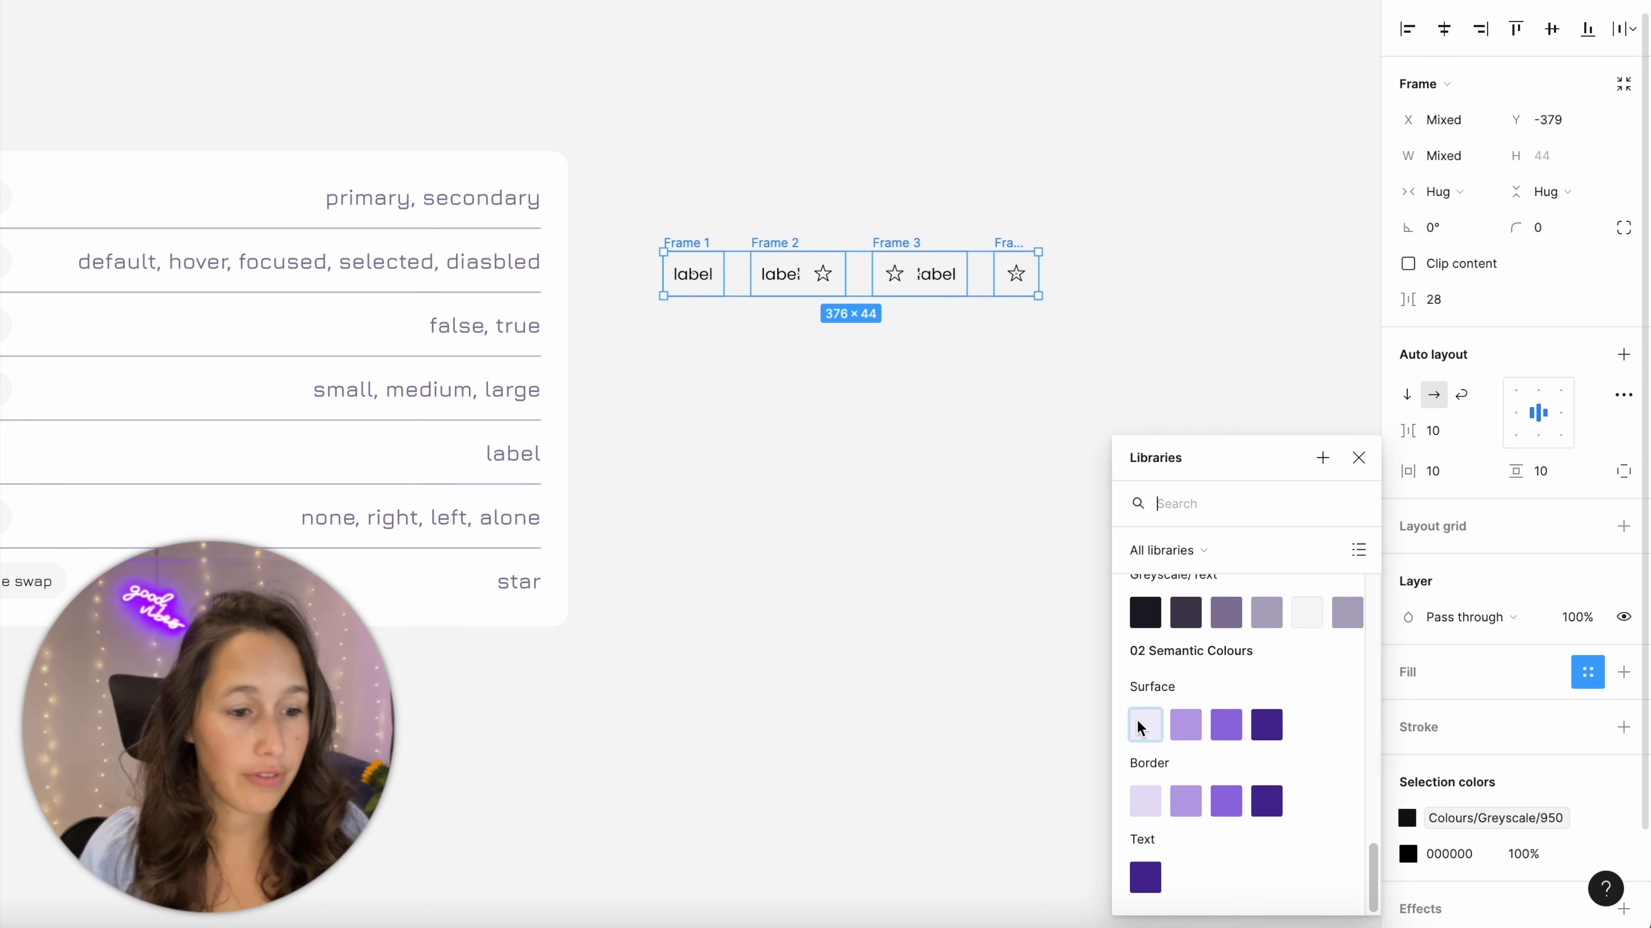
{"action": "left_click", "coordinate": [1225, 724]}
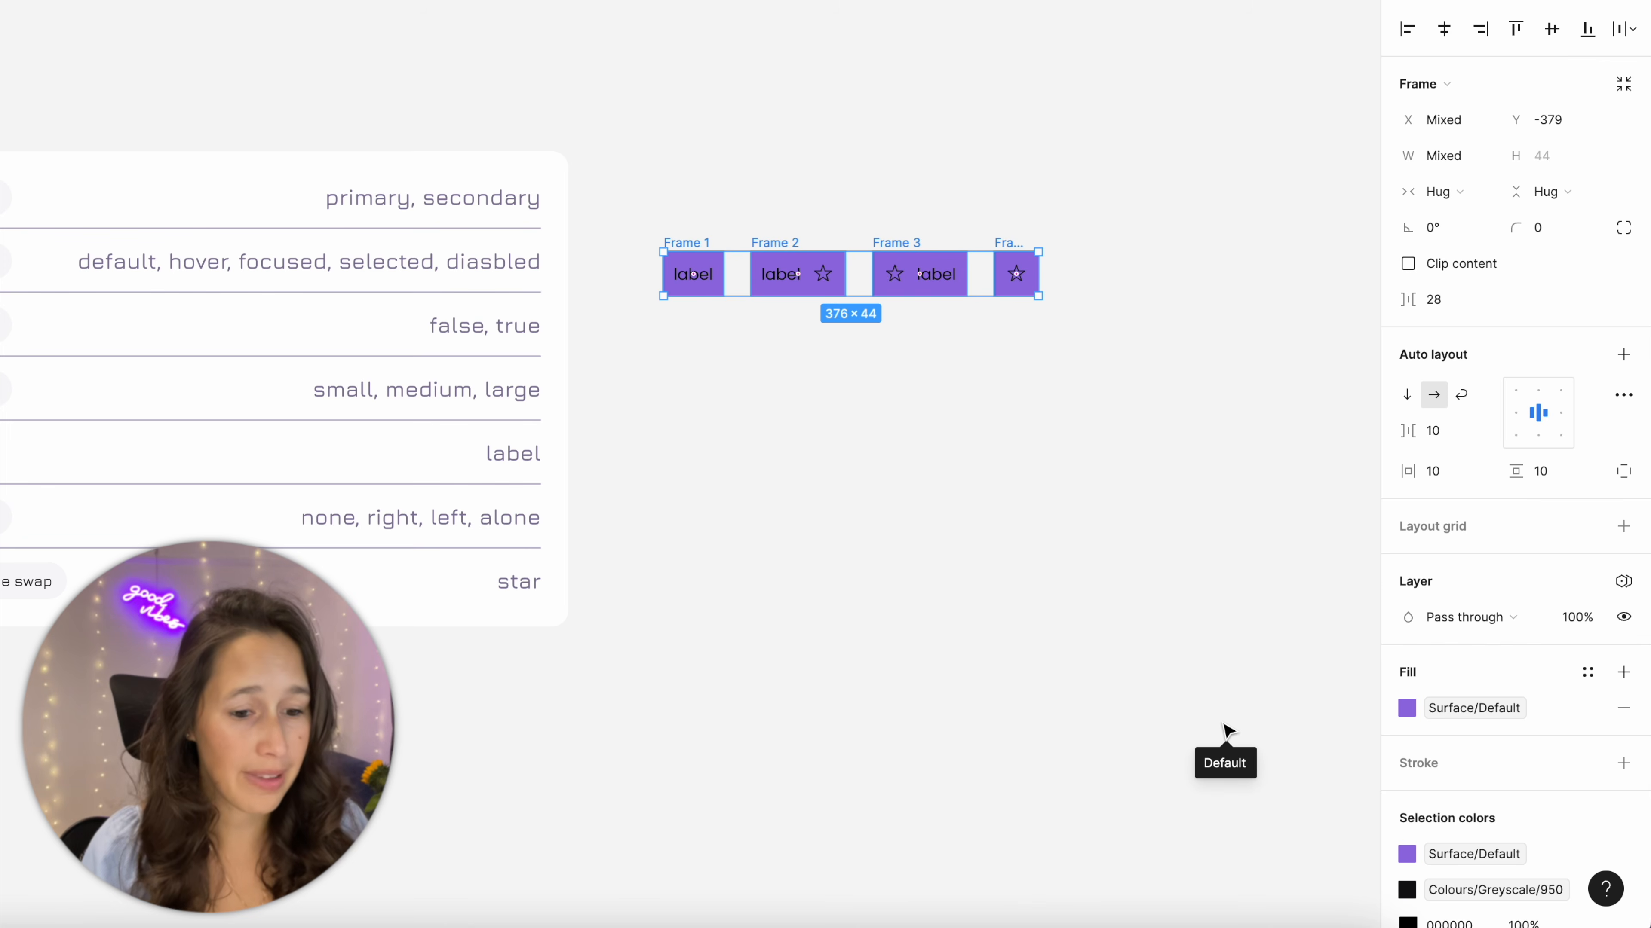
Change the star icon and label colours in all four buttons to the Greyscale/Text/Negative library colour
{"action": "scroll", "coordinate": [1497, 717], "scroll_direction": "down", "scroll_amount": 3}
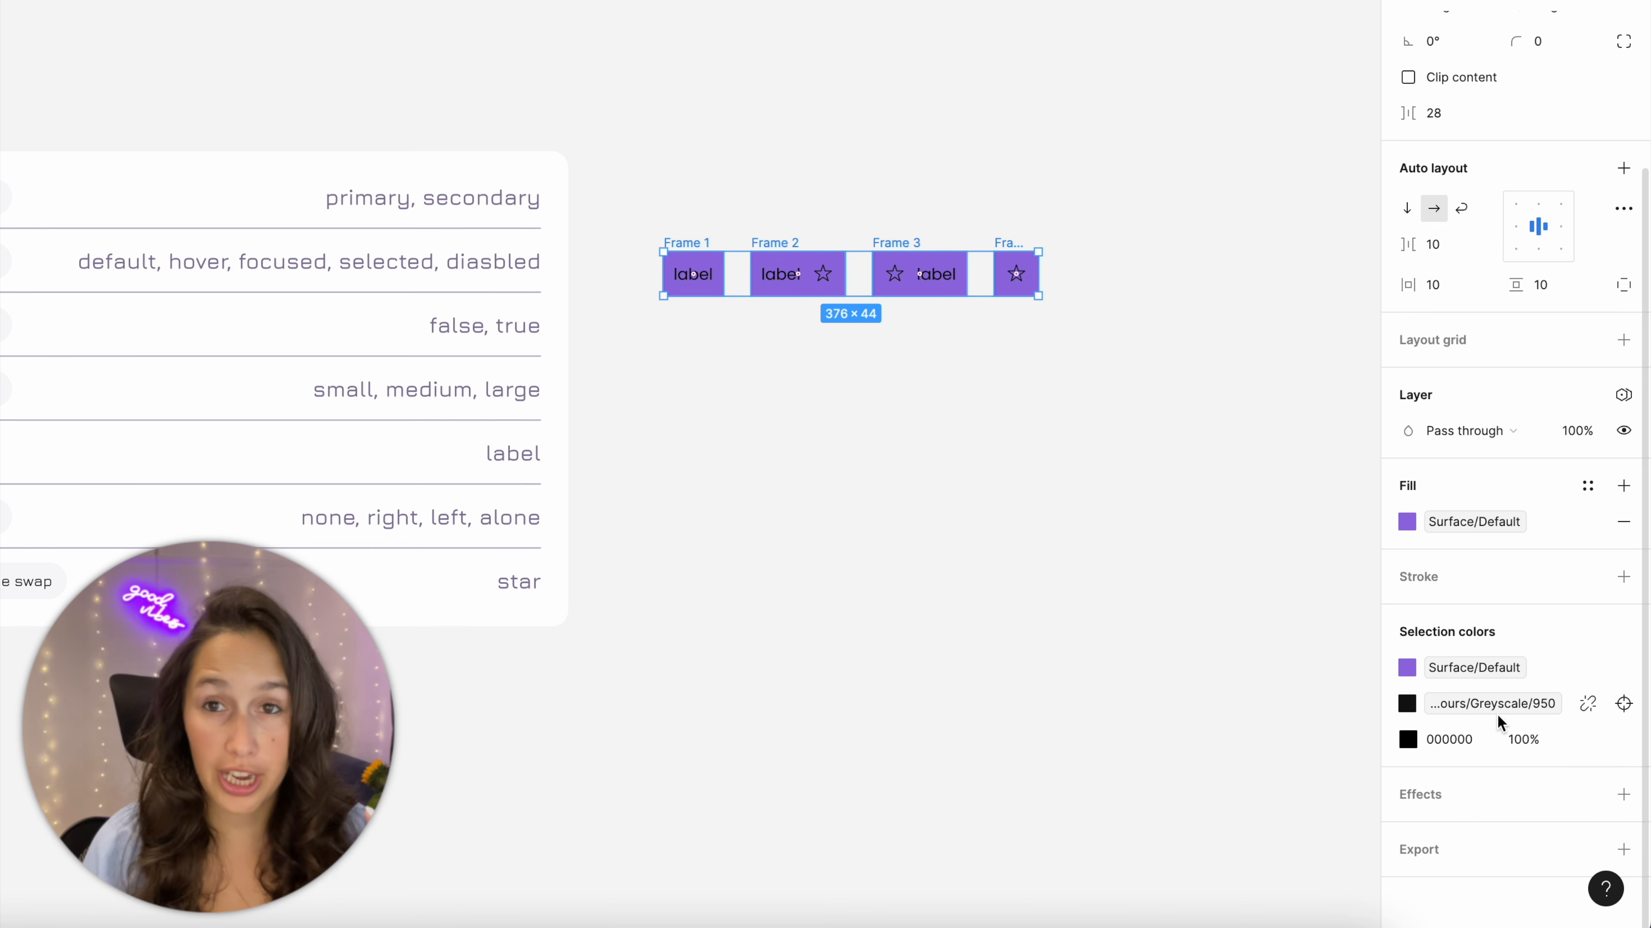
{"action": "left_click", "coordinate": [1493, 715]}
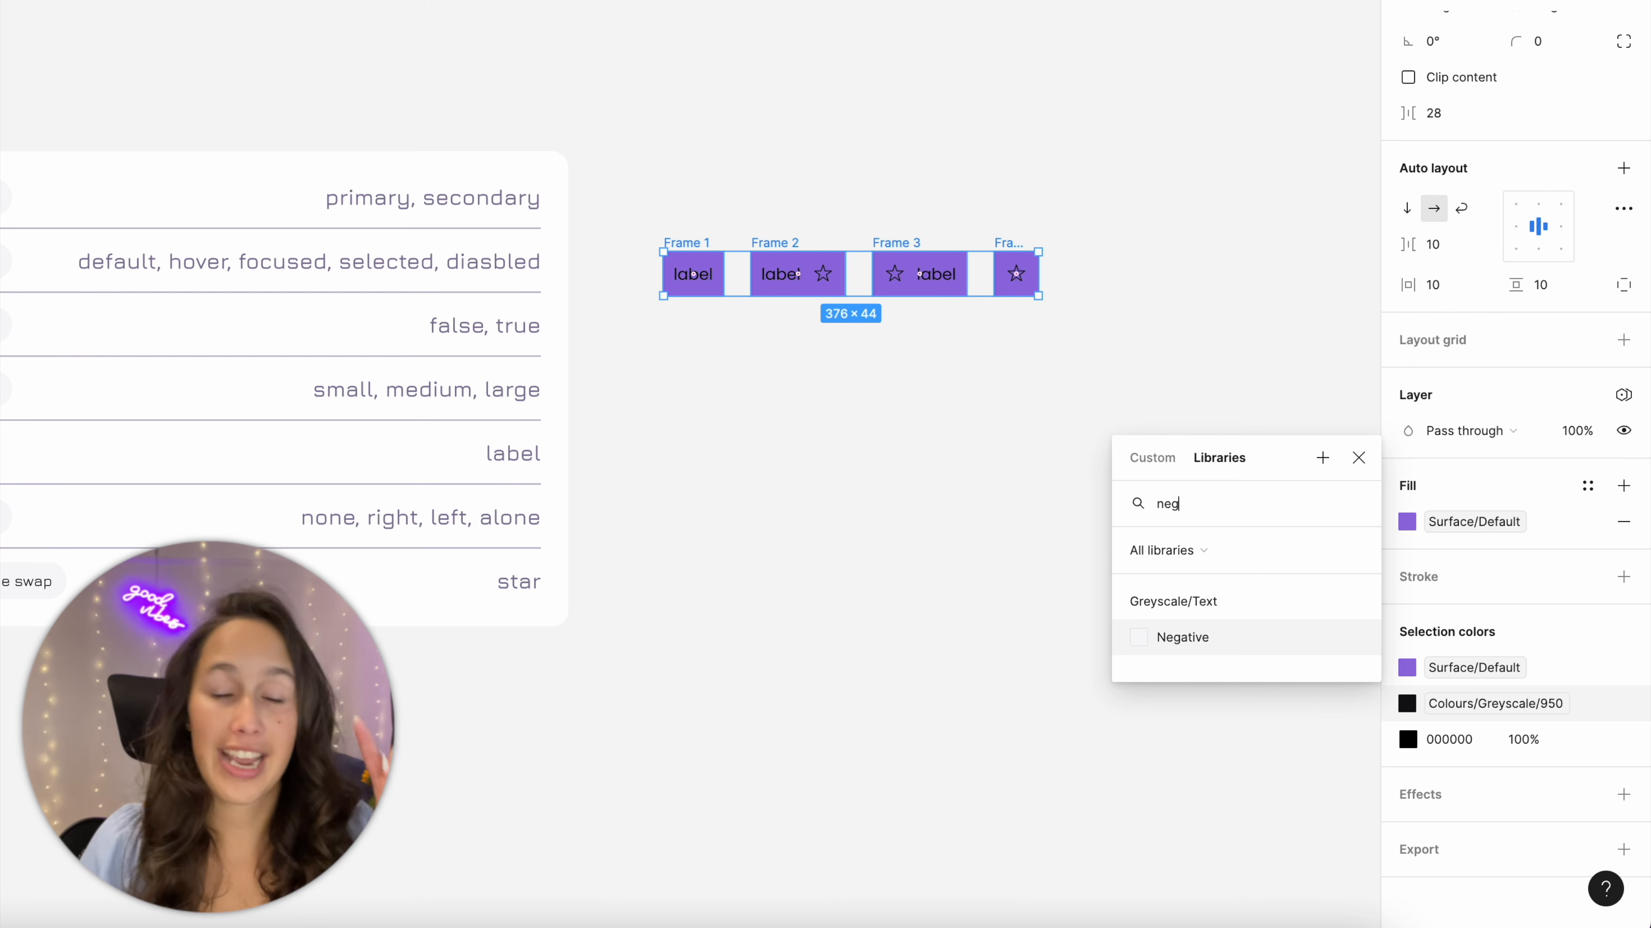
{"action": "key", "text": "Return"}
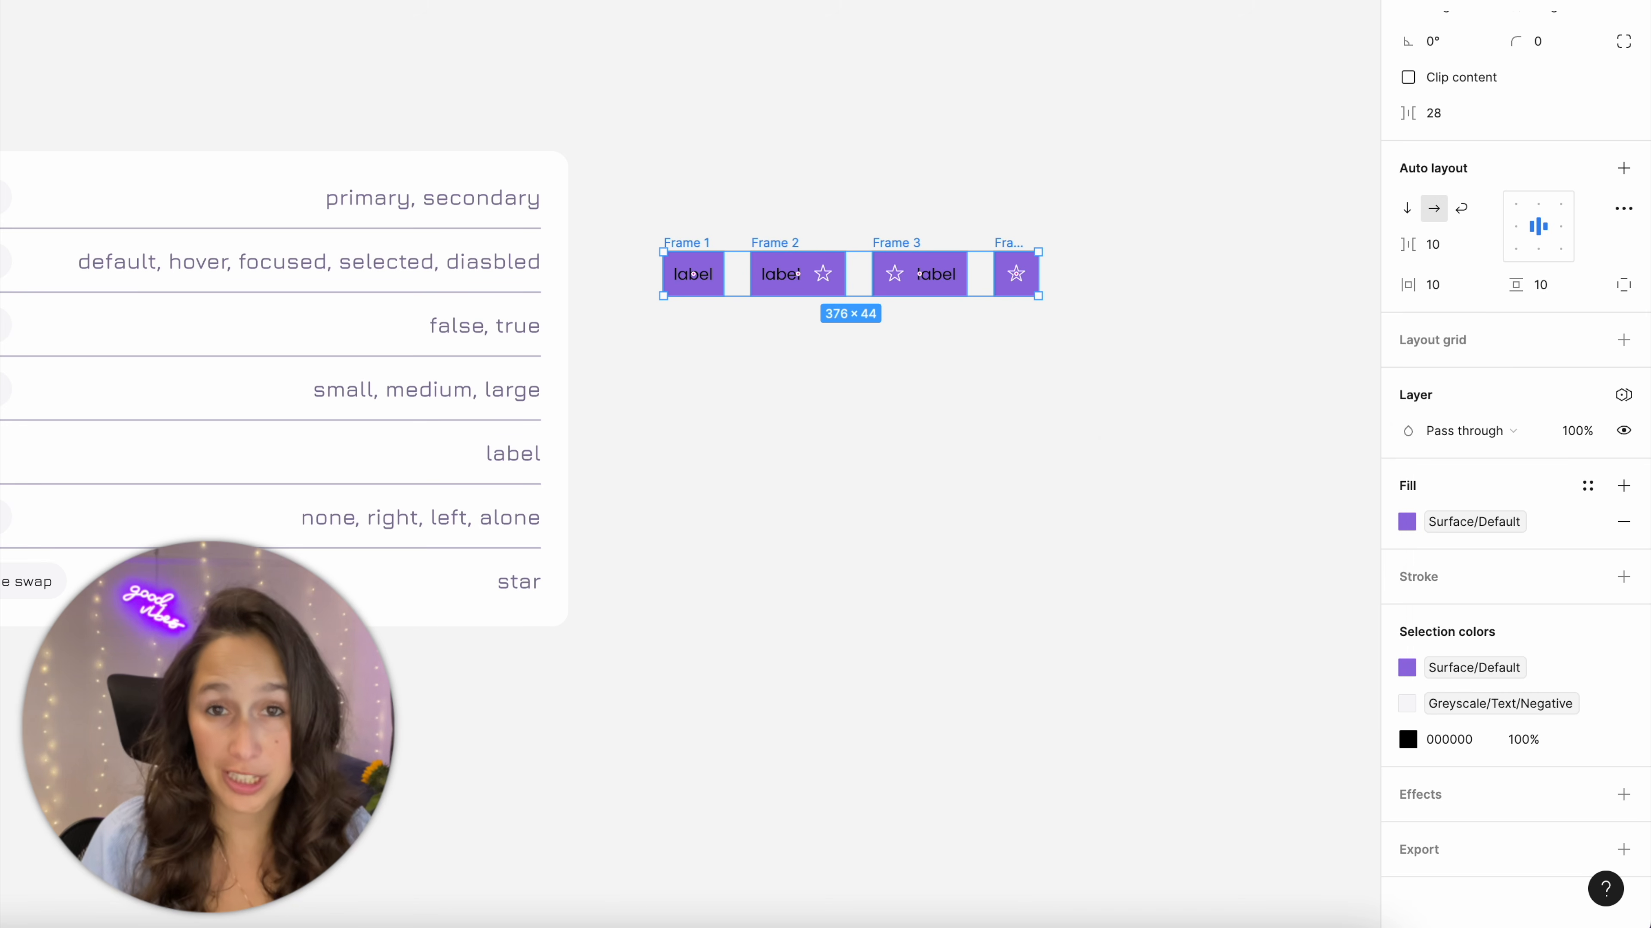
{"action": "left_click", "coordinate": [1592, 743]}
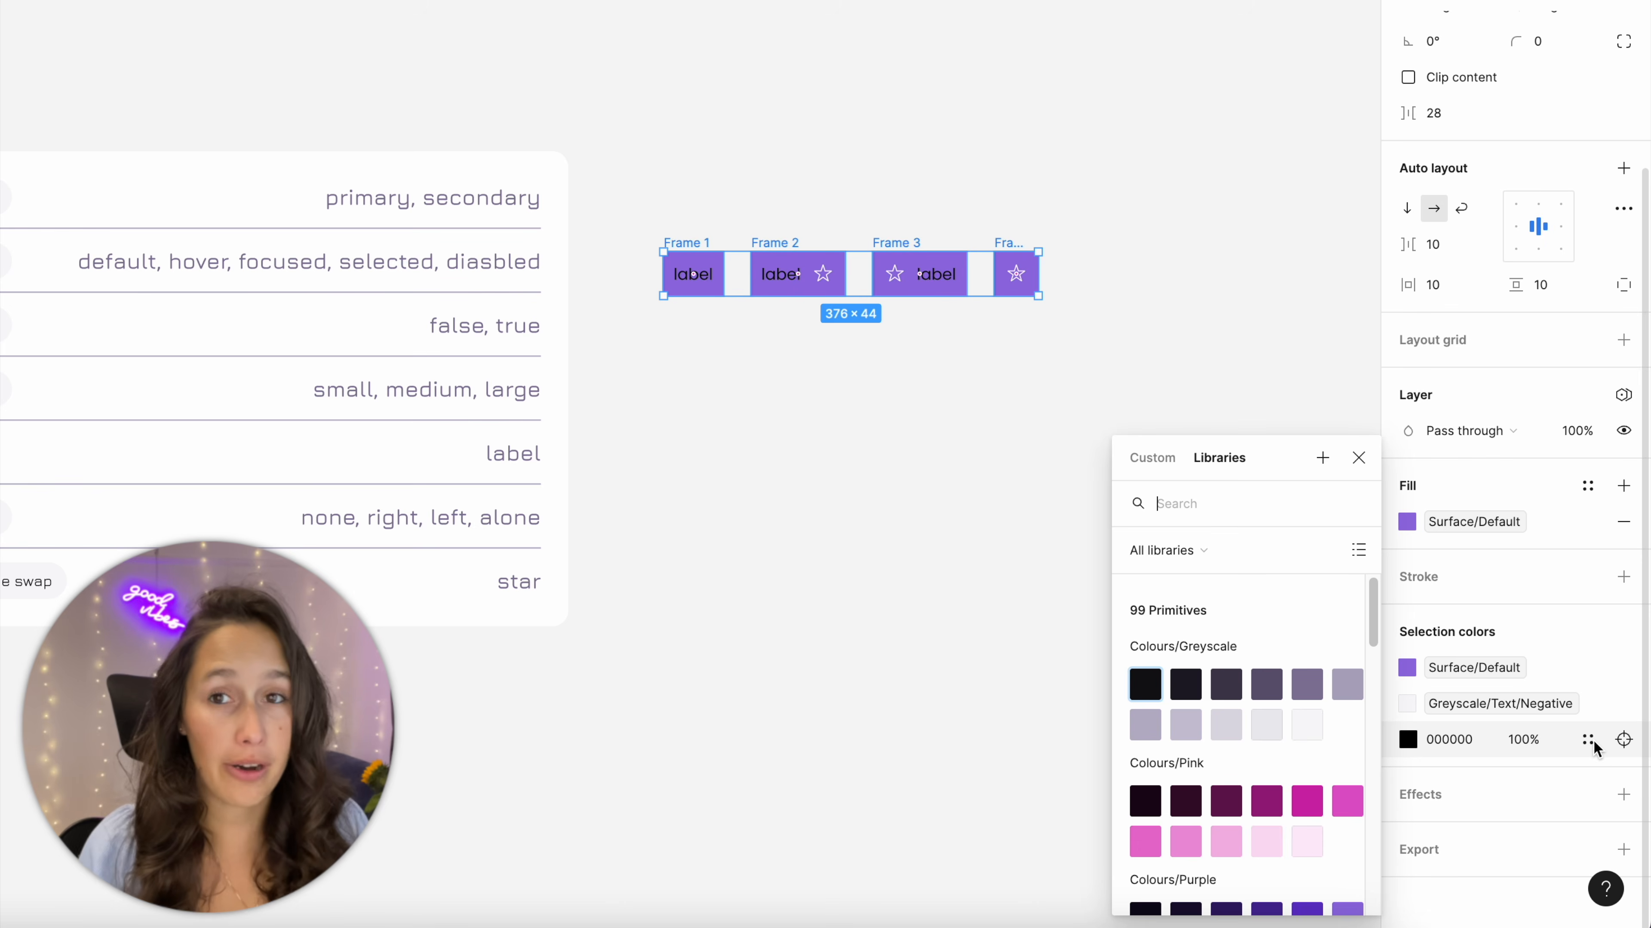
{"action": "type", "text": "neg"}
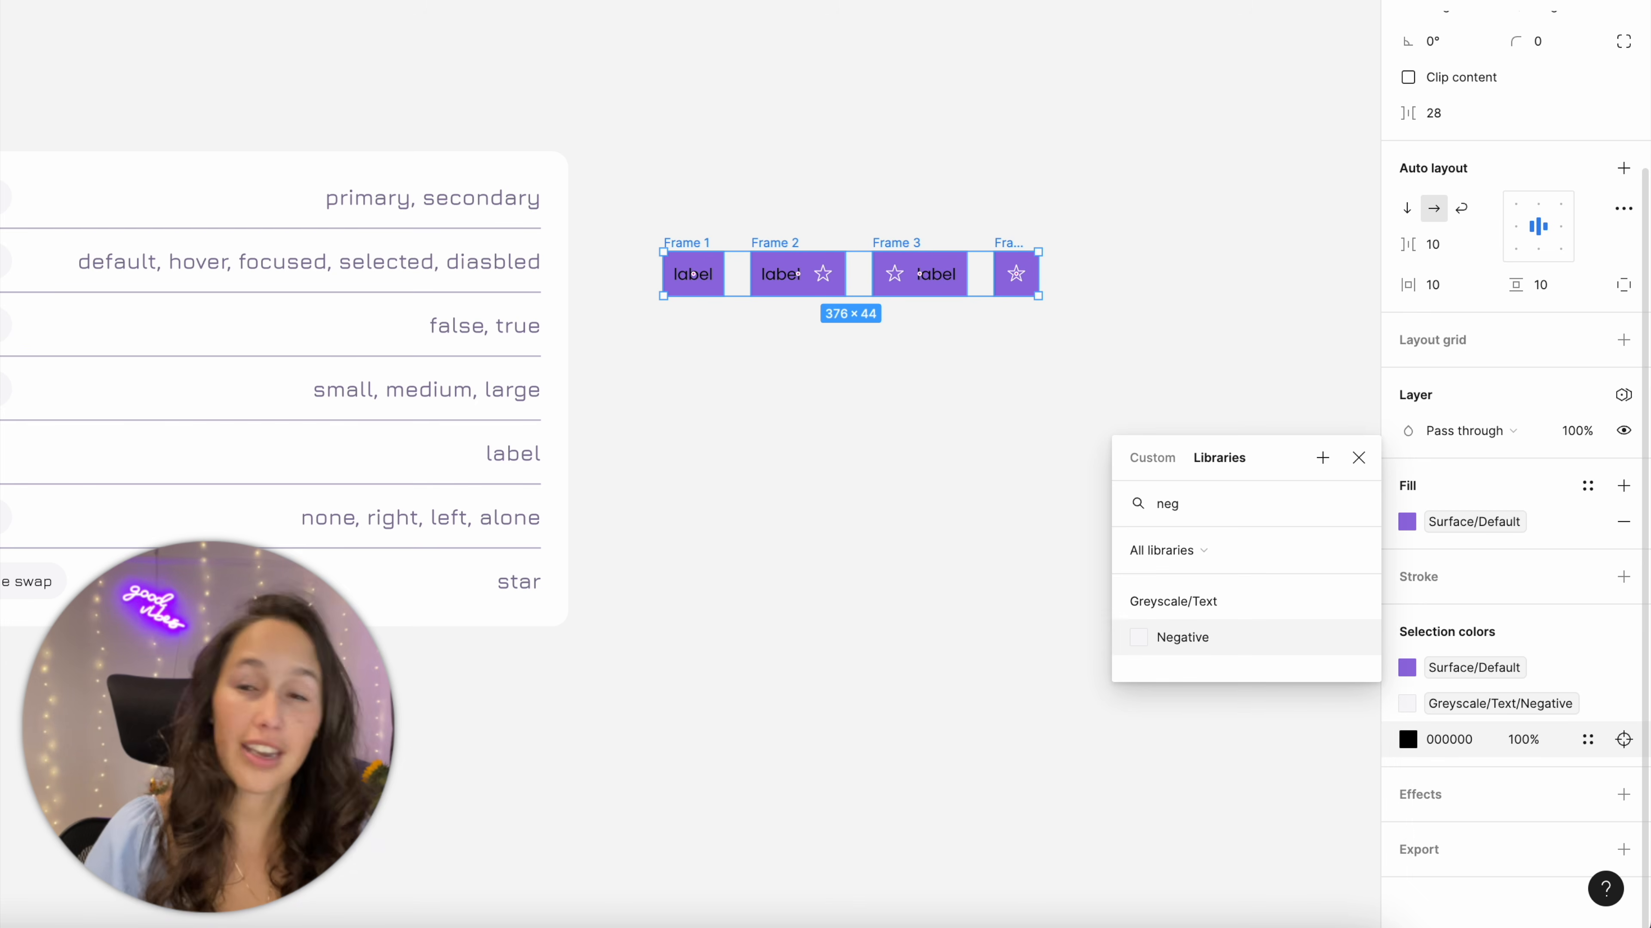
{"action": "key", "text": "Return"}
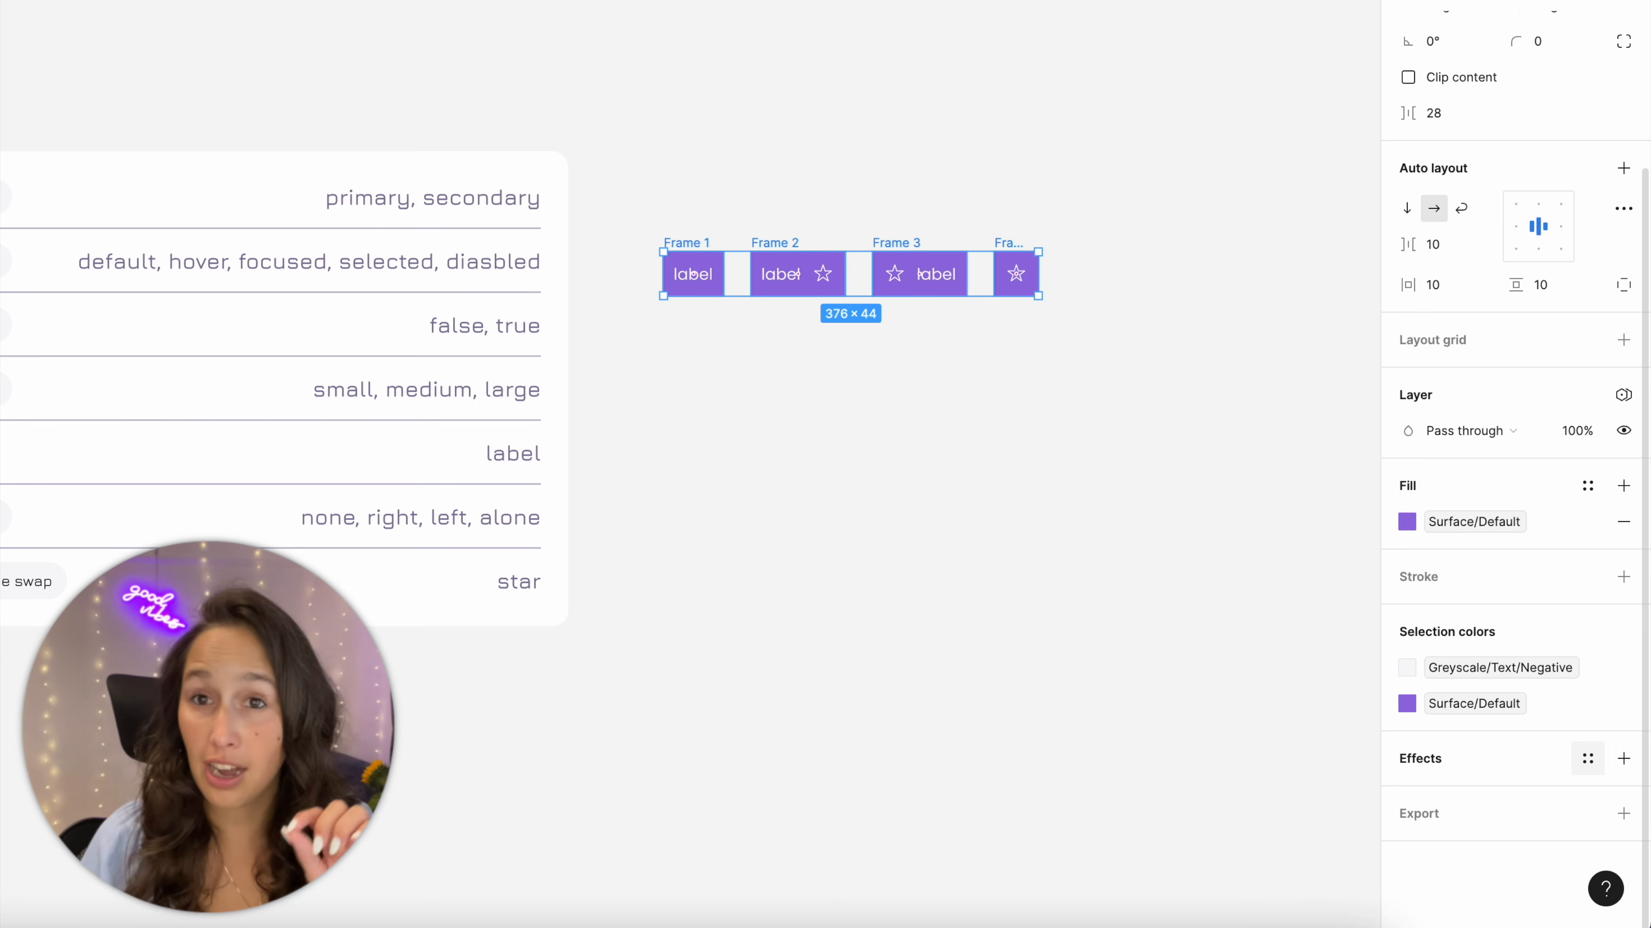
{"action": "left_click", "coordinate": [1223, 369]}
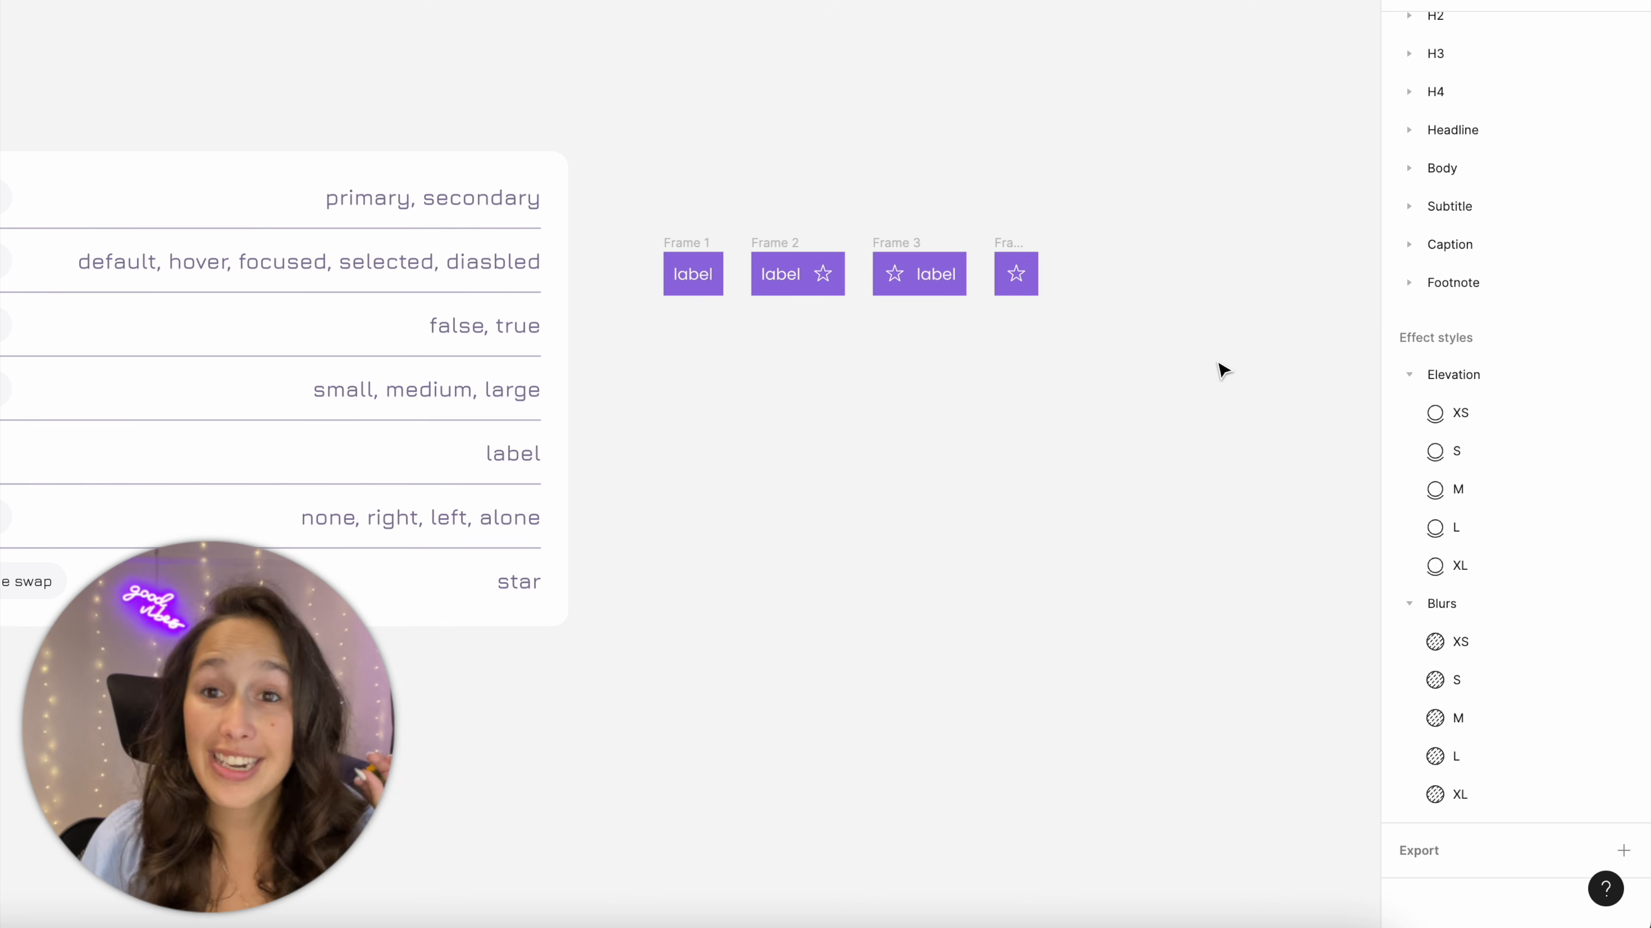
Duplicate the row of four buttons directly below and change the copies' fill to Surface/Lighter
{"action": "left_click_drag", "start_coordinate": [1132, 154], "coordinate": [659, 325]}
{"action": "left_click_drag", "start_coordinate": [709, 274], "coordinate": [718, 348]}
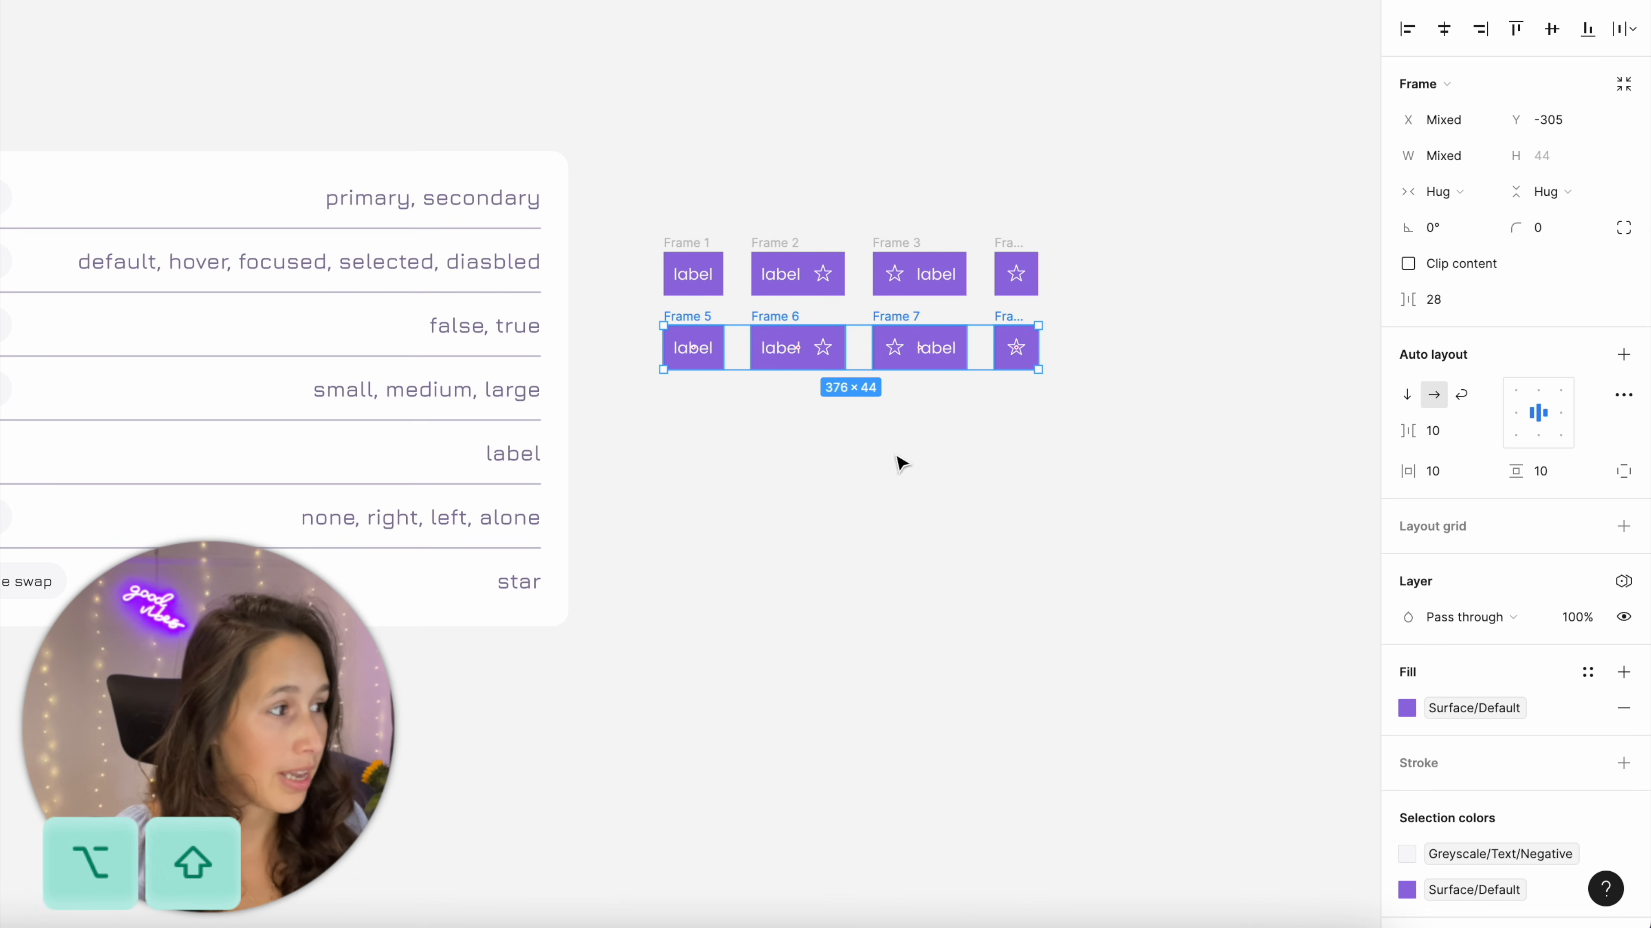
{"action": "left_click", "coordinate": [1448, 711]}
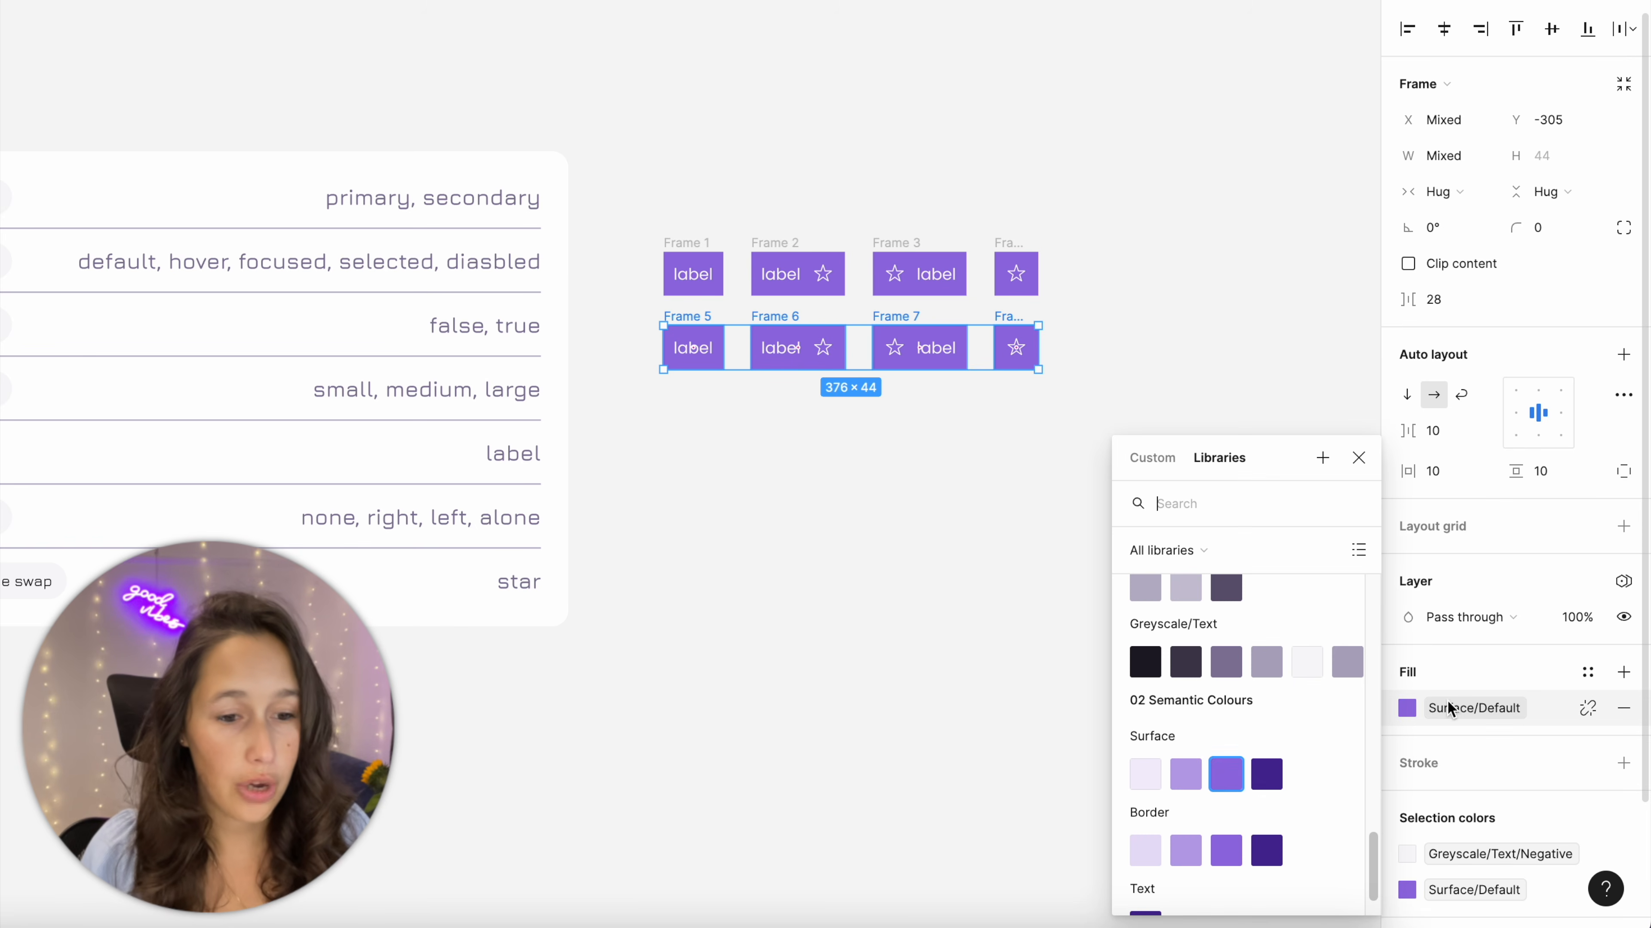
{"action": "left_click", "coordinate": [1185, 775]}
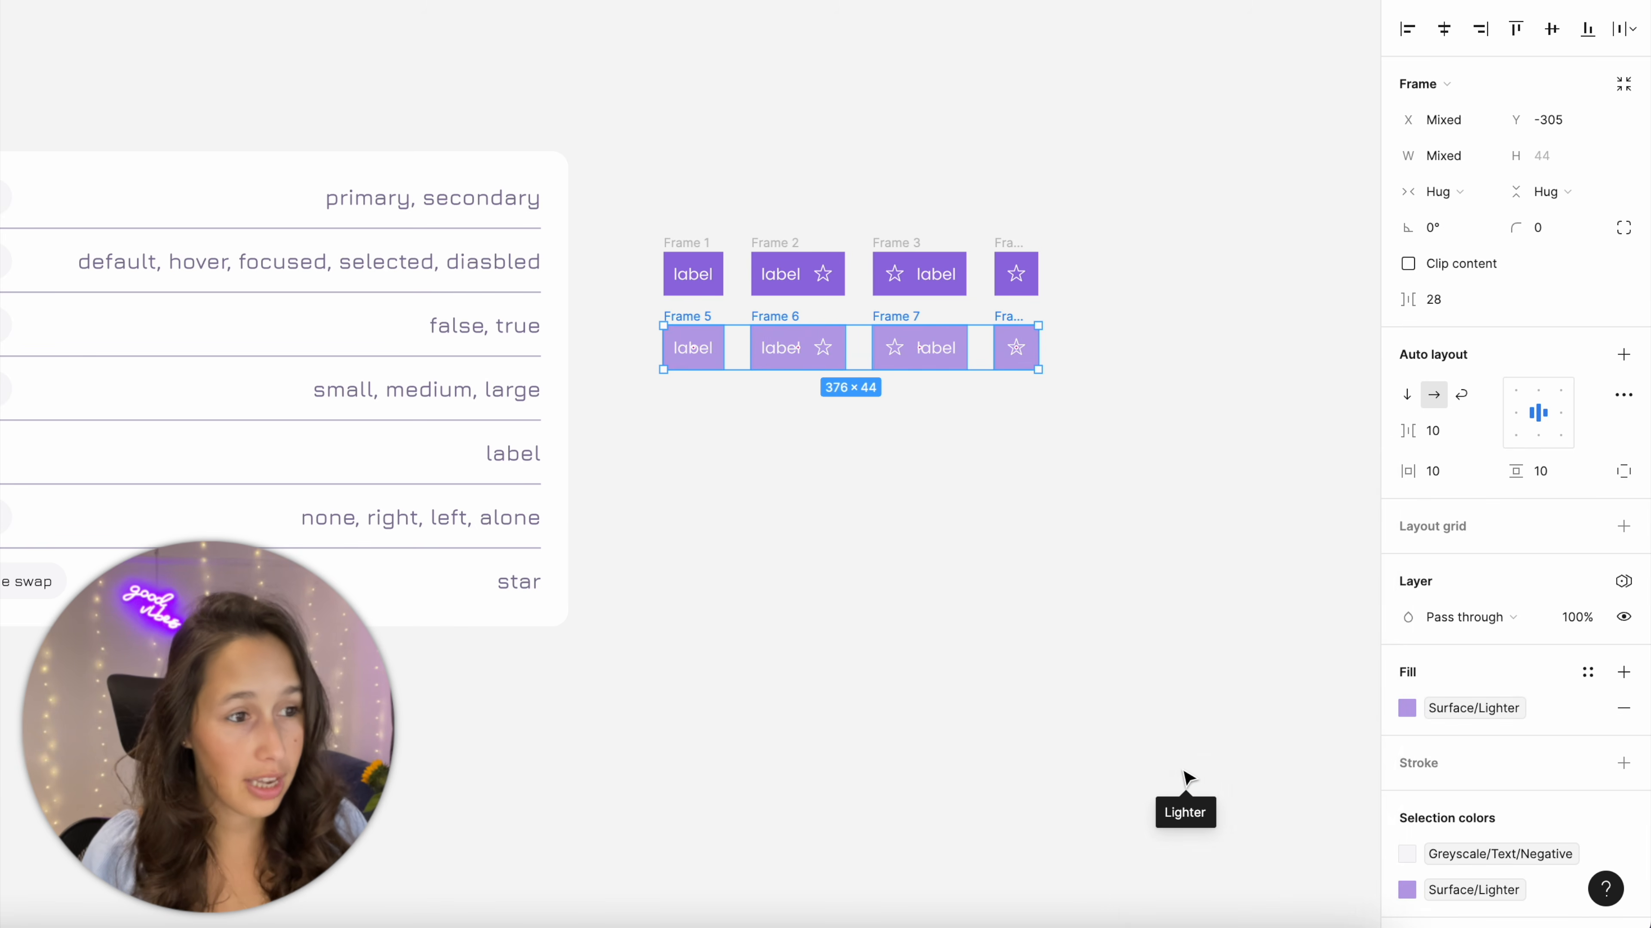
Duplicate the Surface/Lighter button row directly below and change the copies' fill to Surface/Default
{"action": "left_click", "coordinate": [1093, 603]}
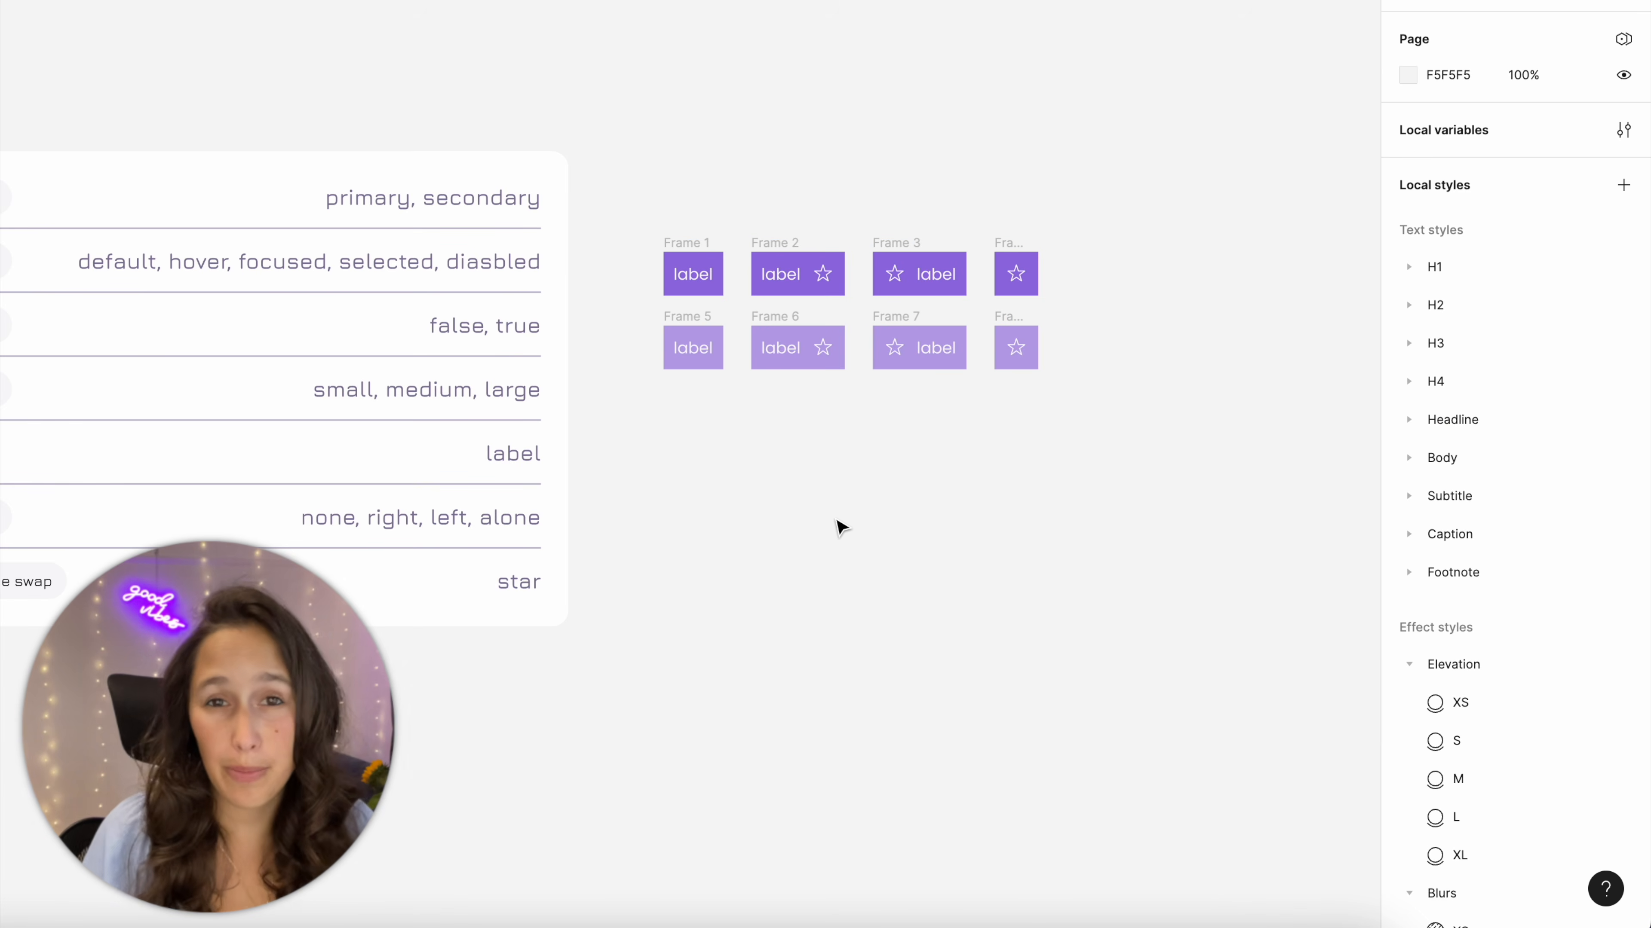
{"action": "left_click_drag", "start_coordinate": [1098, 445], "coordinate": [611, 314]}
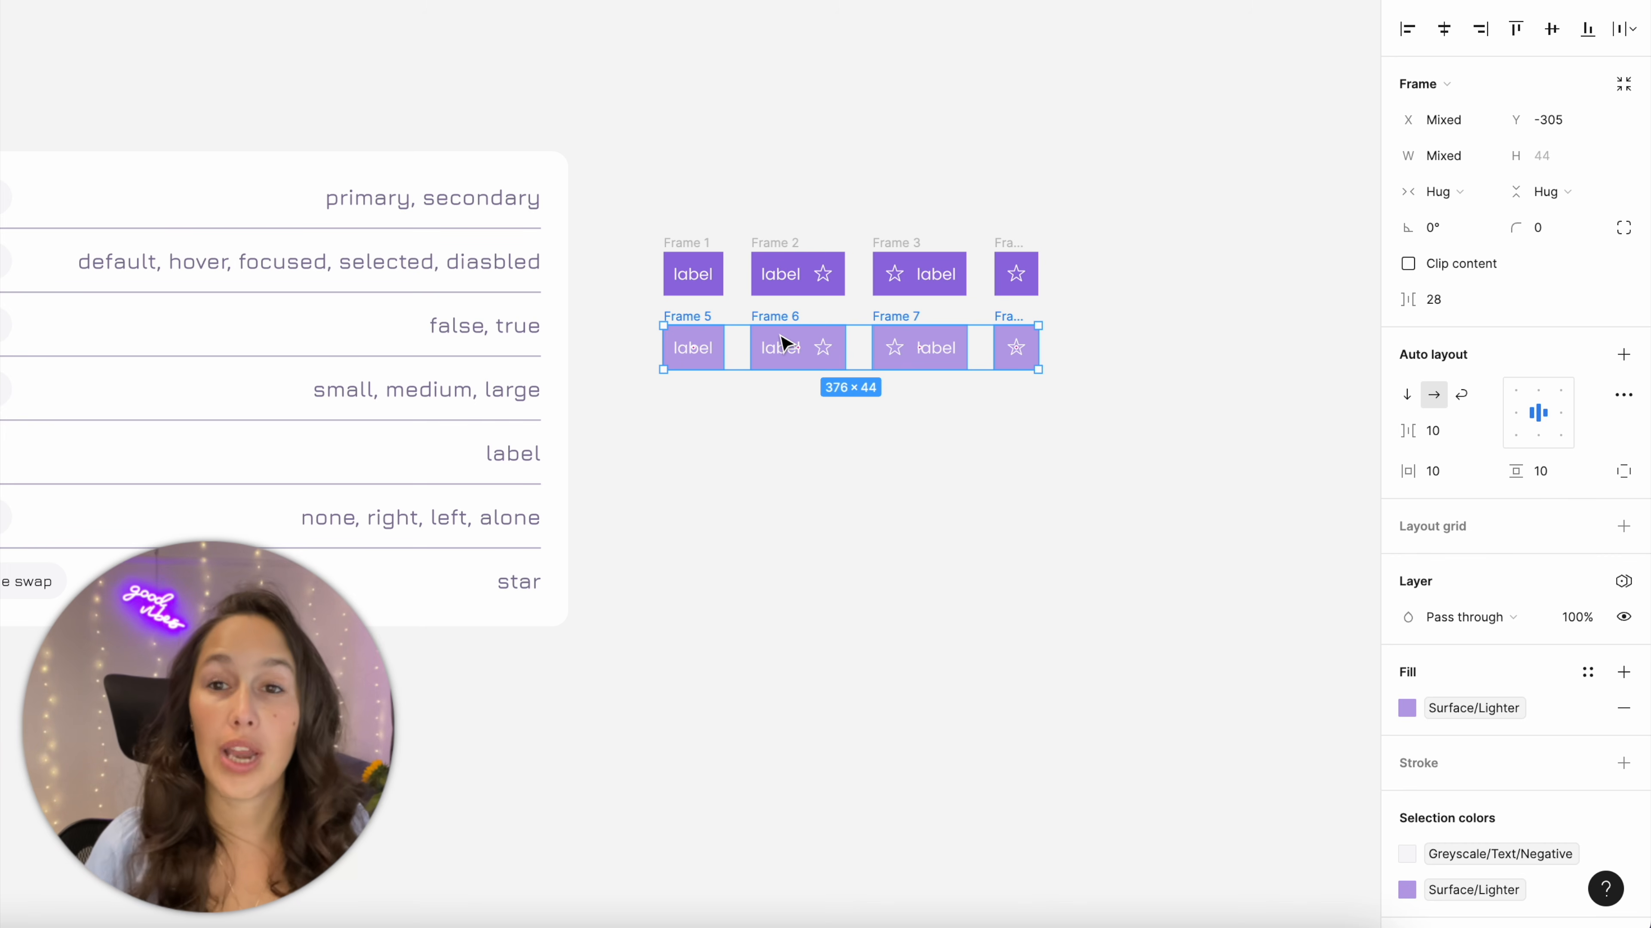
{"action": "left_click_drag", "start_coordinate": [786, 343], "coordinate": [789, 420]}
{"action": "scroll", "coordinate": [1511, 693], "scroll_direction": "down", "scroll_amount": 1}
{"action": "left_click", "coordinate": [1488, 705]}
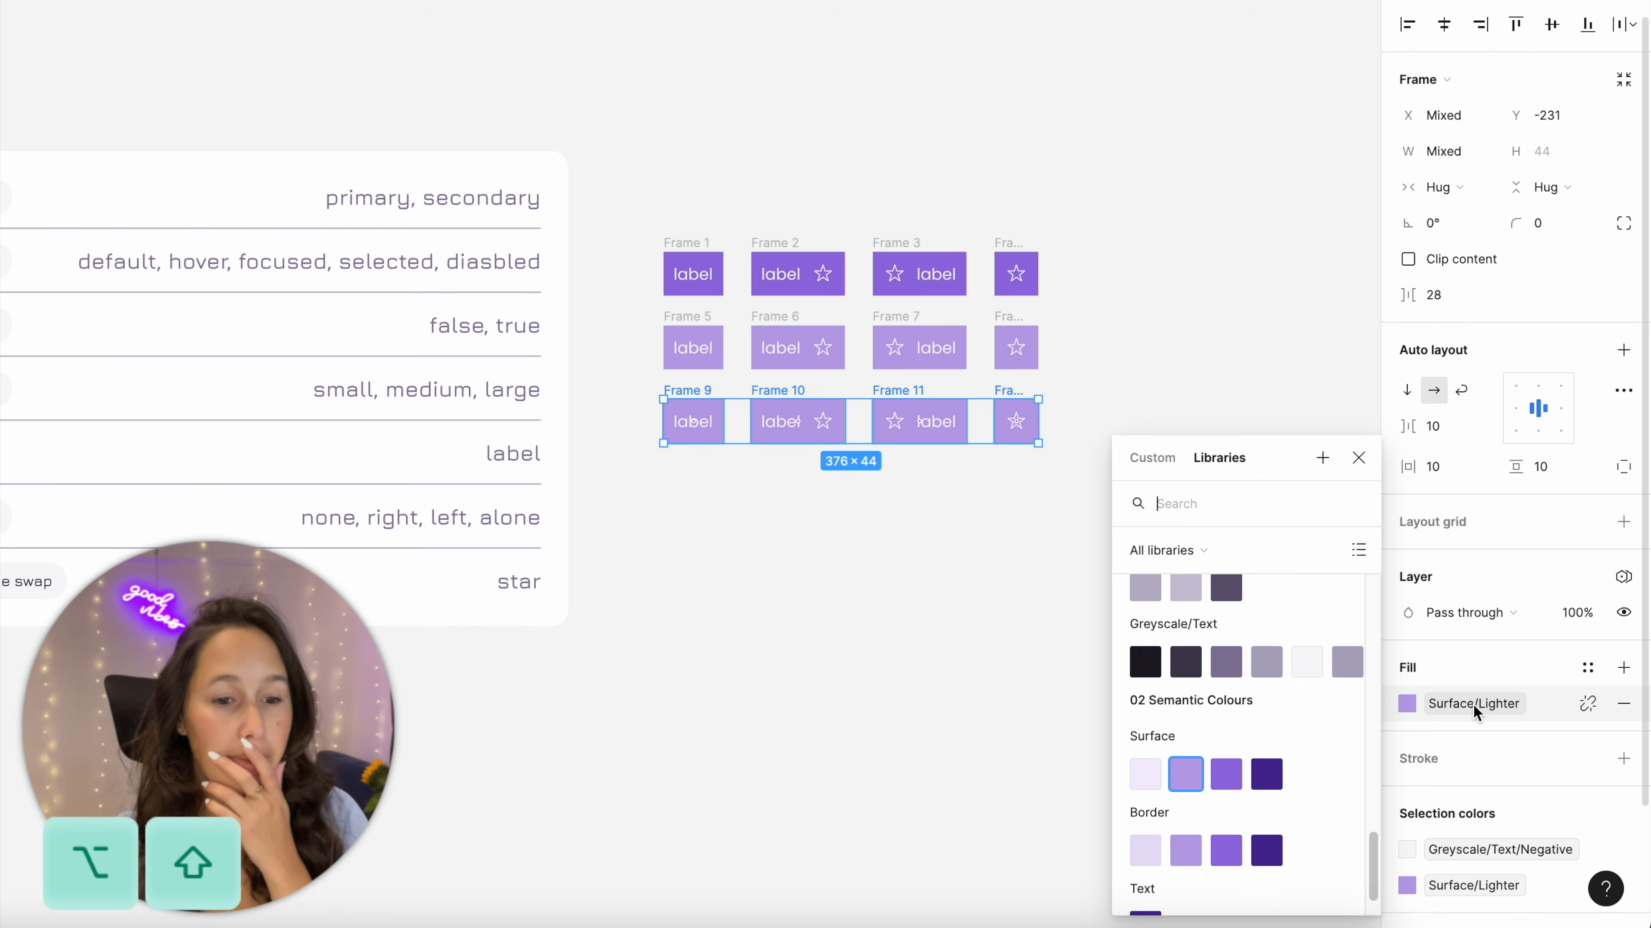
{"action": "left_click", "coordinate": [1226, 773]}
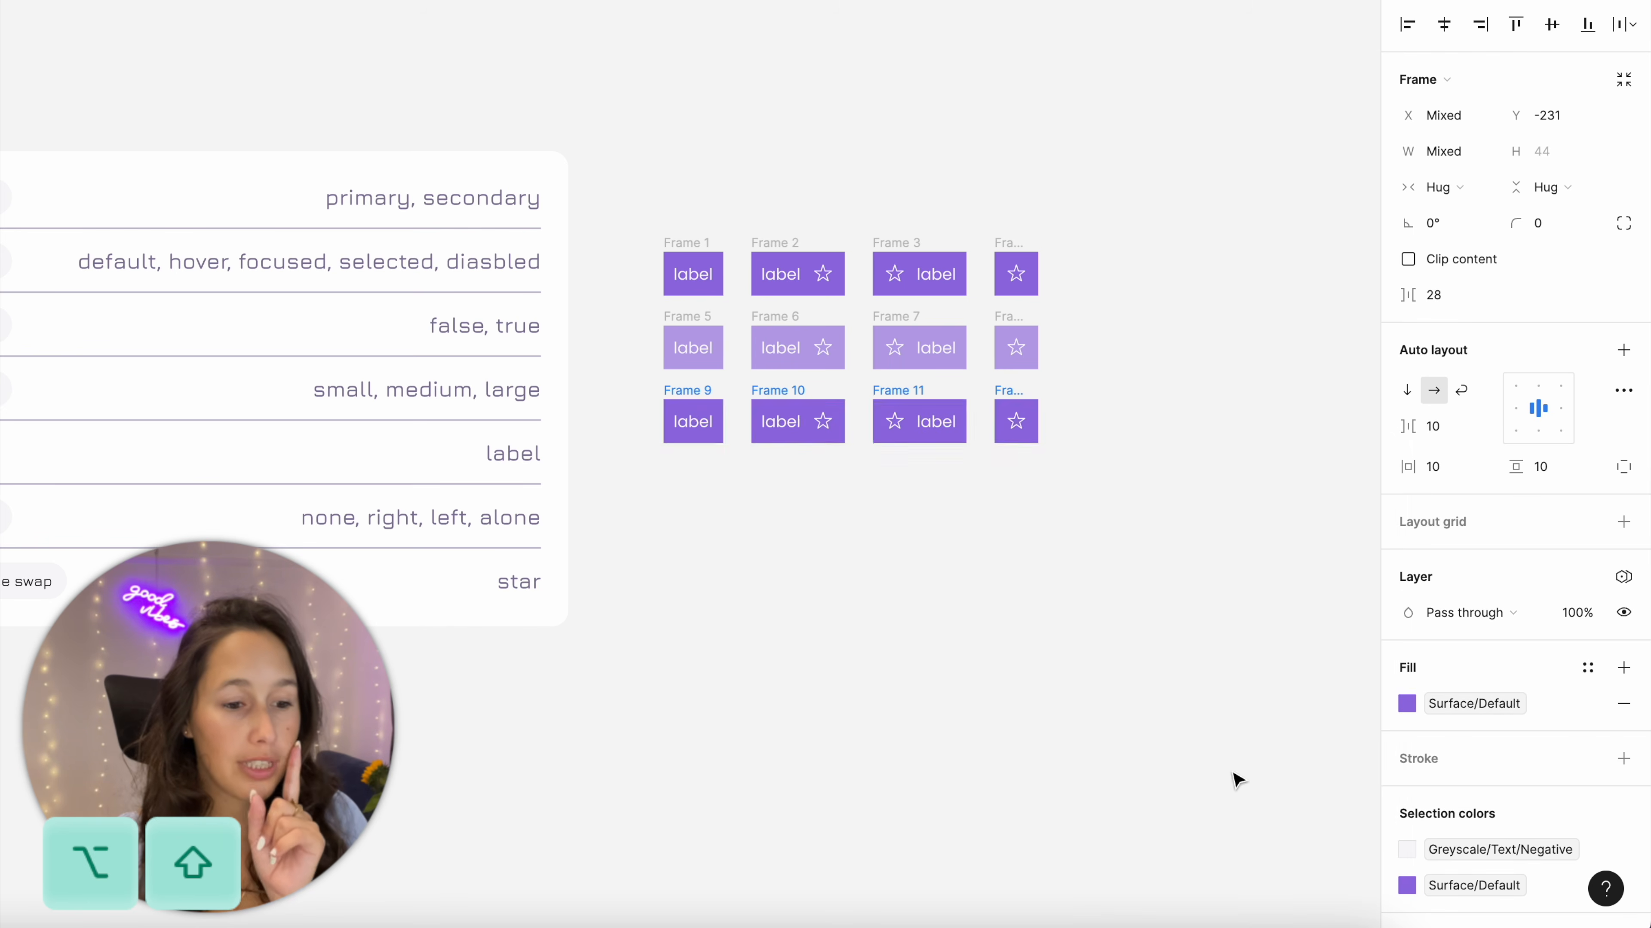
Add an outside stroke with a weight of 4 to the four buttons in the third row
{"action": "left_click", "coordinate": [1623, 759]}
{"action": "scroll", "coordinate": [1547, 745], "scroll_direction": "down", "scroll_amount": 3}
{"action": "left_click", "coordinate": [1425, 649]}
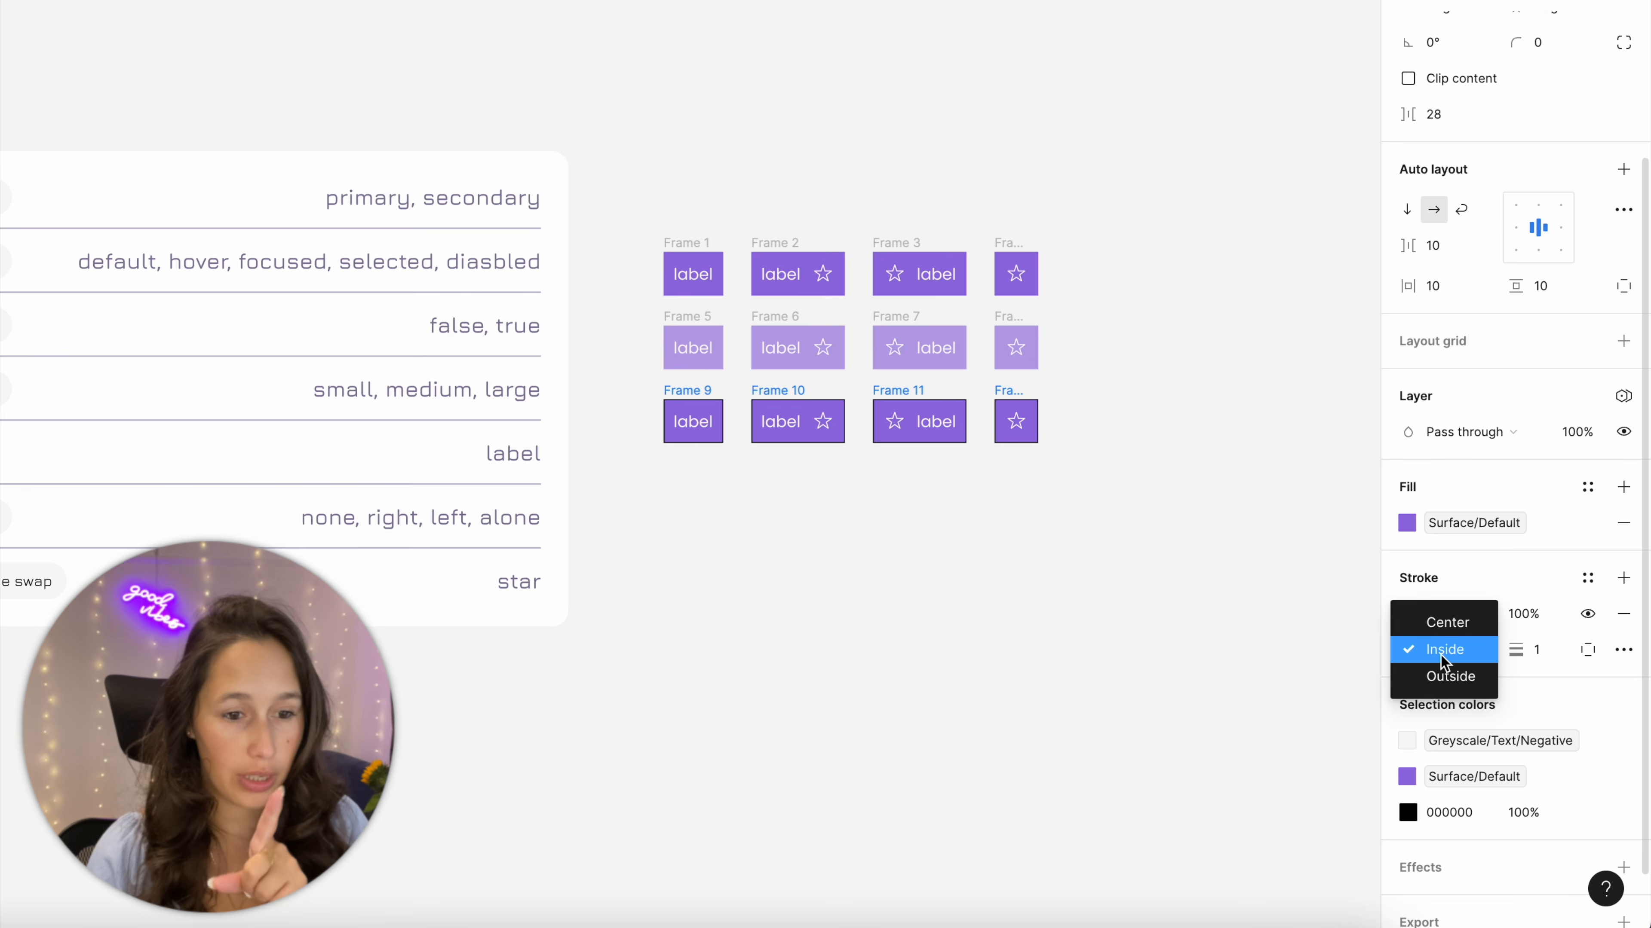
{"action": "left_click", "coordinate": [1444, 679]}
{"action": "left_click", "coordinate": [1556, 659]}
{"action": "double_click", "coordinate": [1556, 658]}
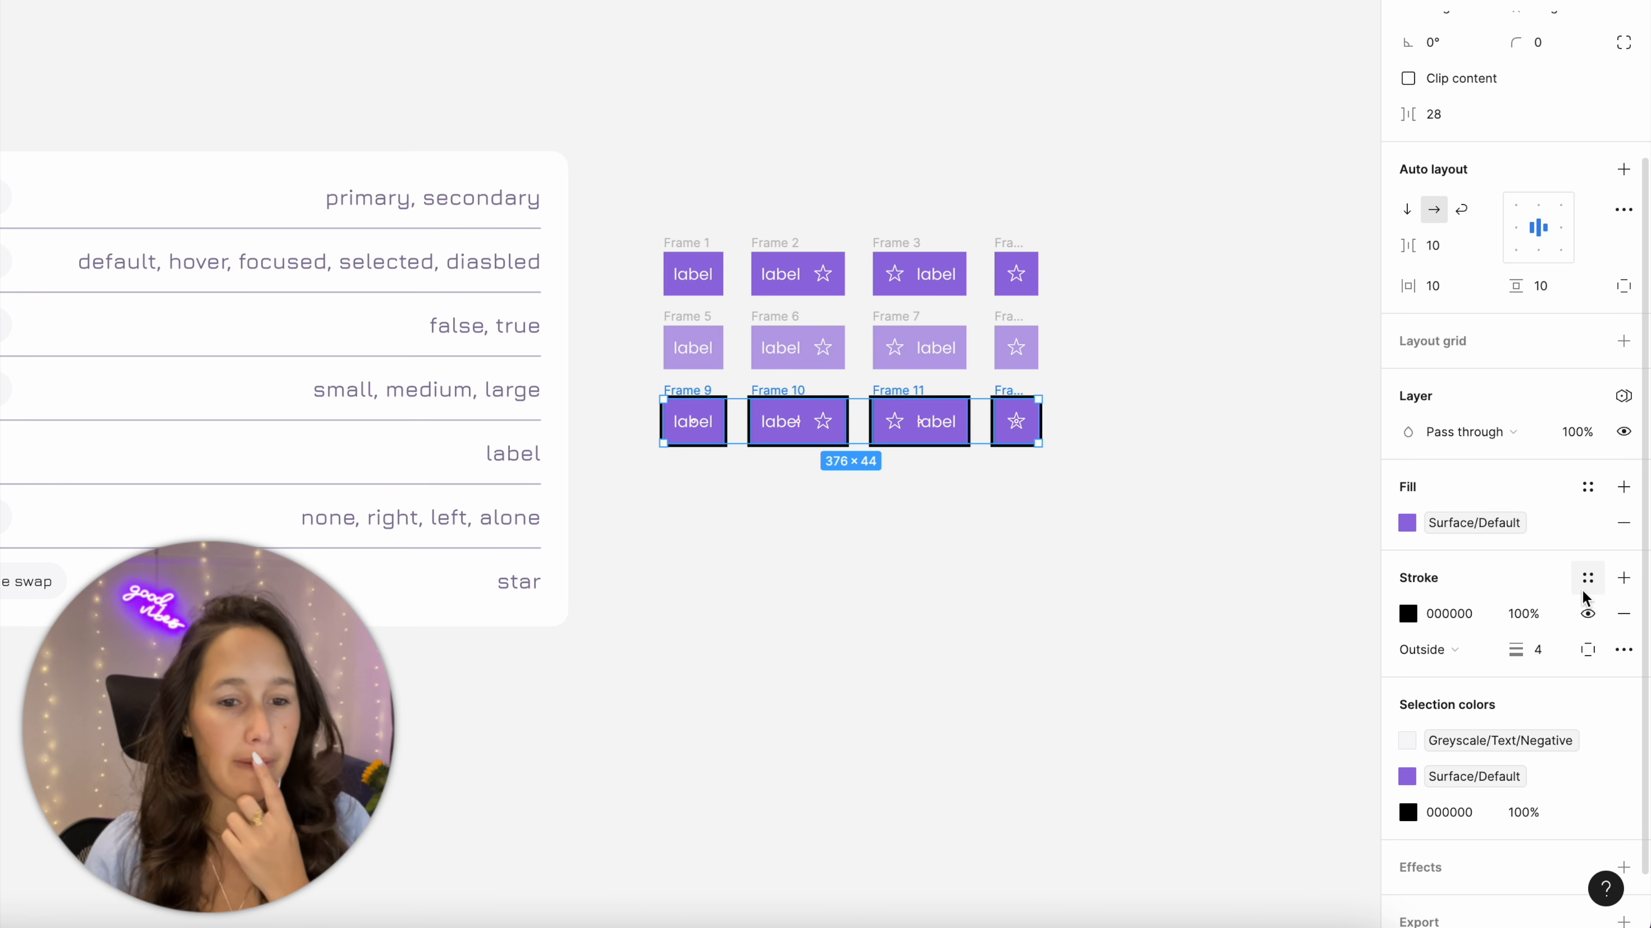
Apply the semantic library colour Border/Subtle to the stroke of the third-row buttons
{"action": "left_click", "coordinate": [1586, 578]}
{"action": "type", "text": "border"}
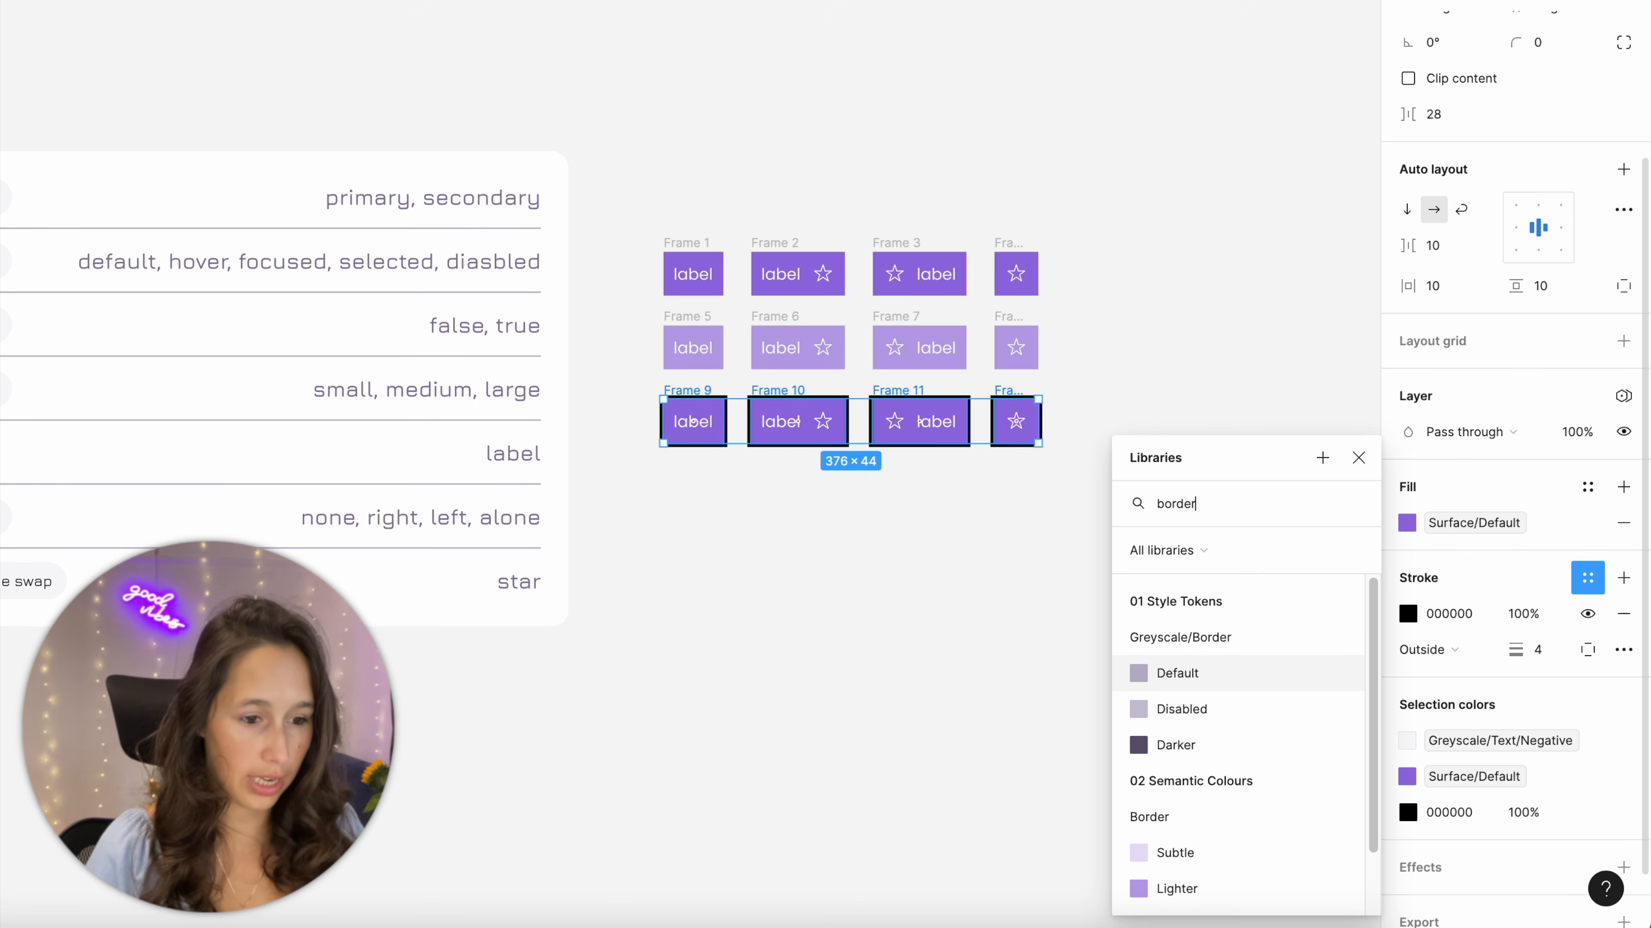
{"action": "scroll", "coordinate": [1315, 692], "scroll_direction": "down", "scroll_amount": 2}
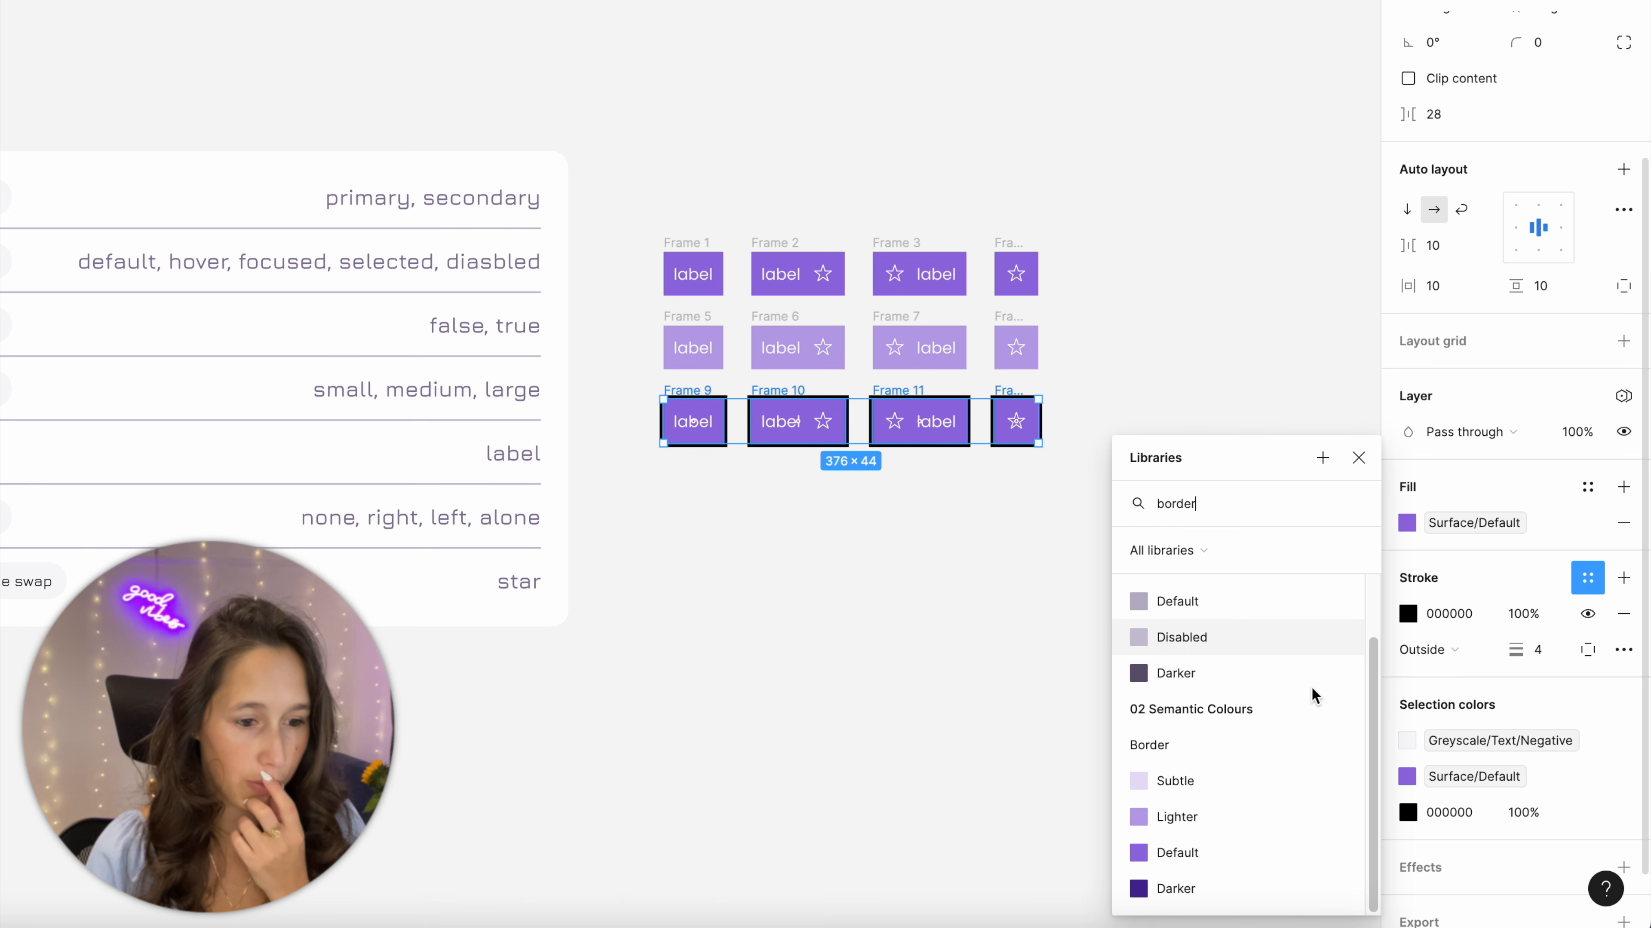
{"action": "left_click", "coordinate": [1198, 808]}
{"action": "left_click", "coordinate": [1119, 739]}
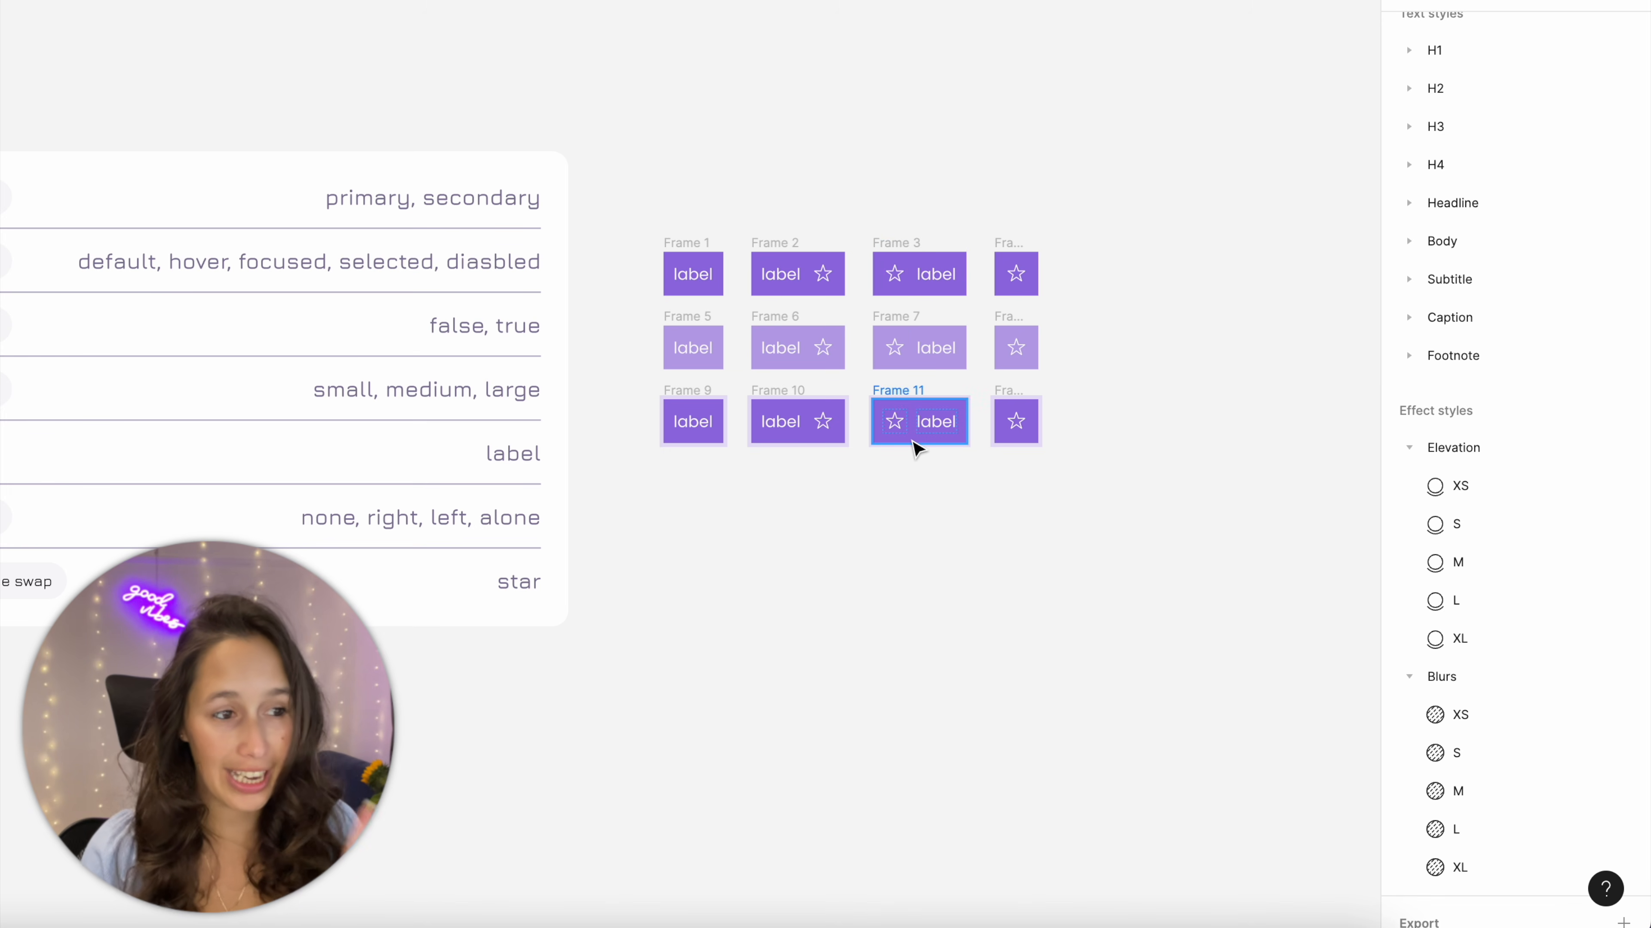
Duplicate the stroked row directly below, remove the copies' stroke and change their fill to Surface/Darker
{"action": "left_click_drag", "start_coordinate": [1165, 536], "coordinate": [715, 510]}
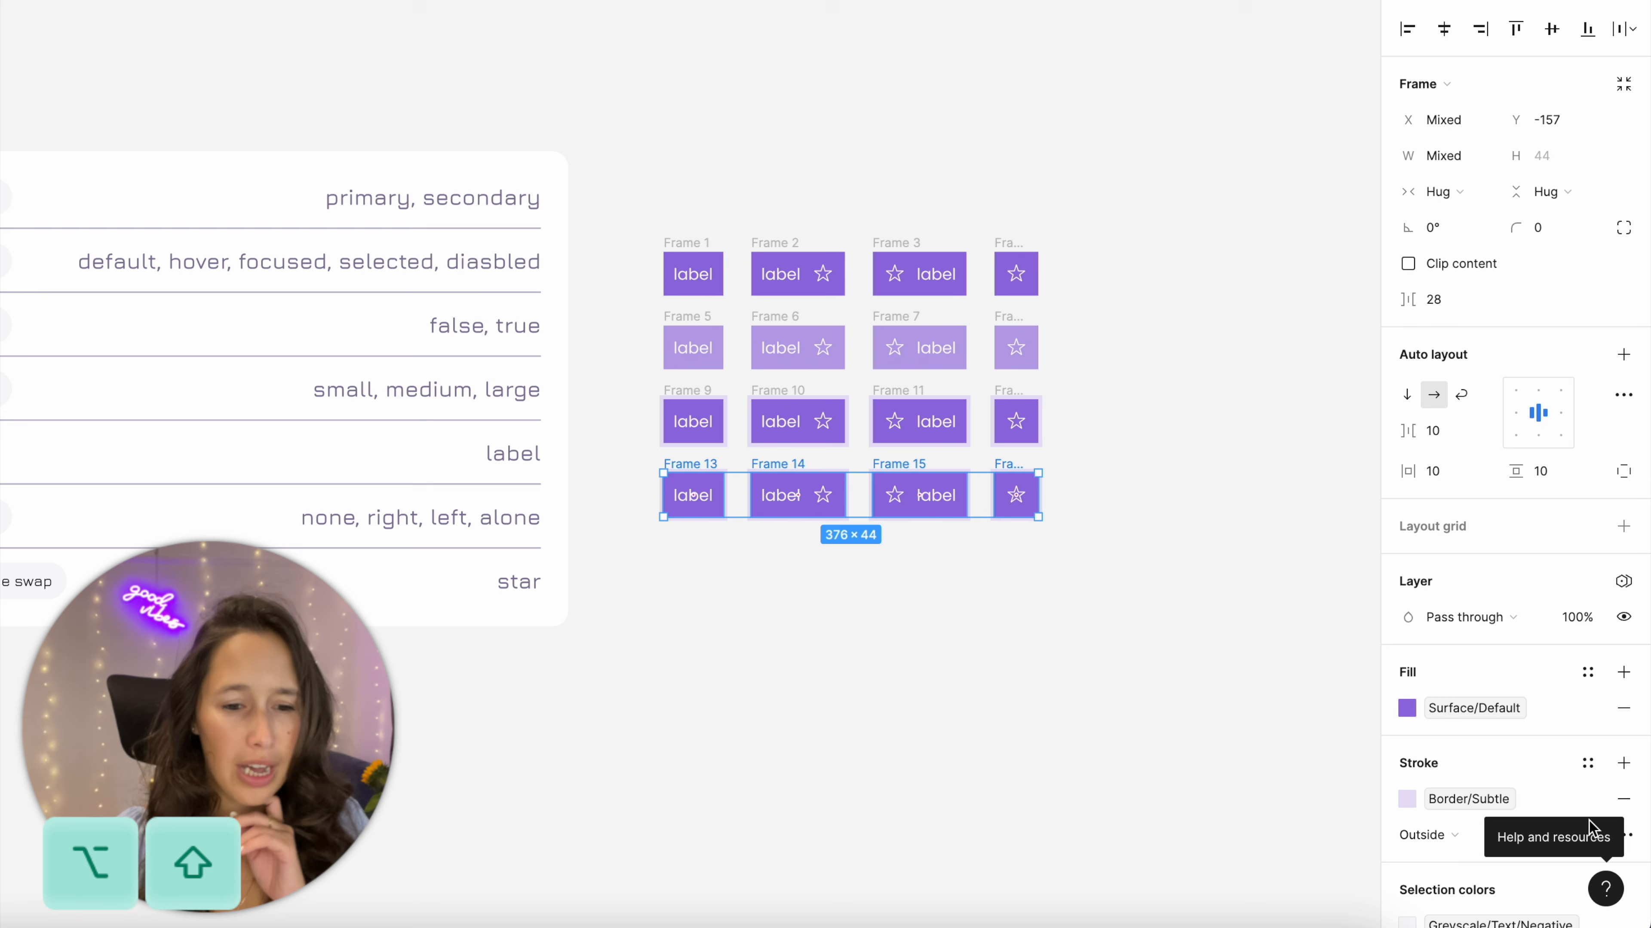
{"action": "left_click", "coordinate": [1624, 798]}
{"action": "left_click", "coordinate": [1462, 717]}
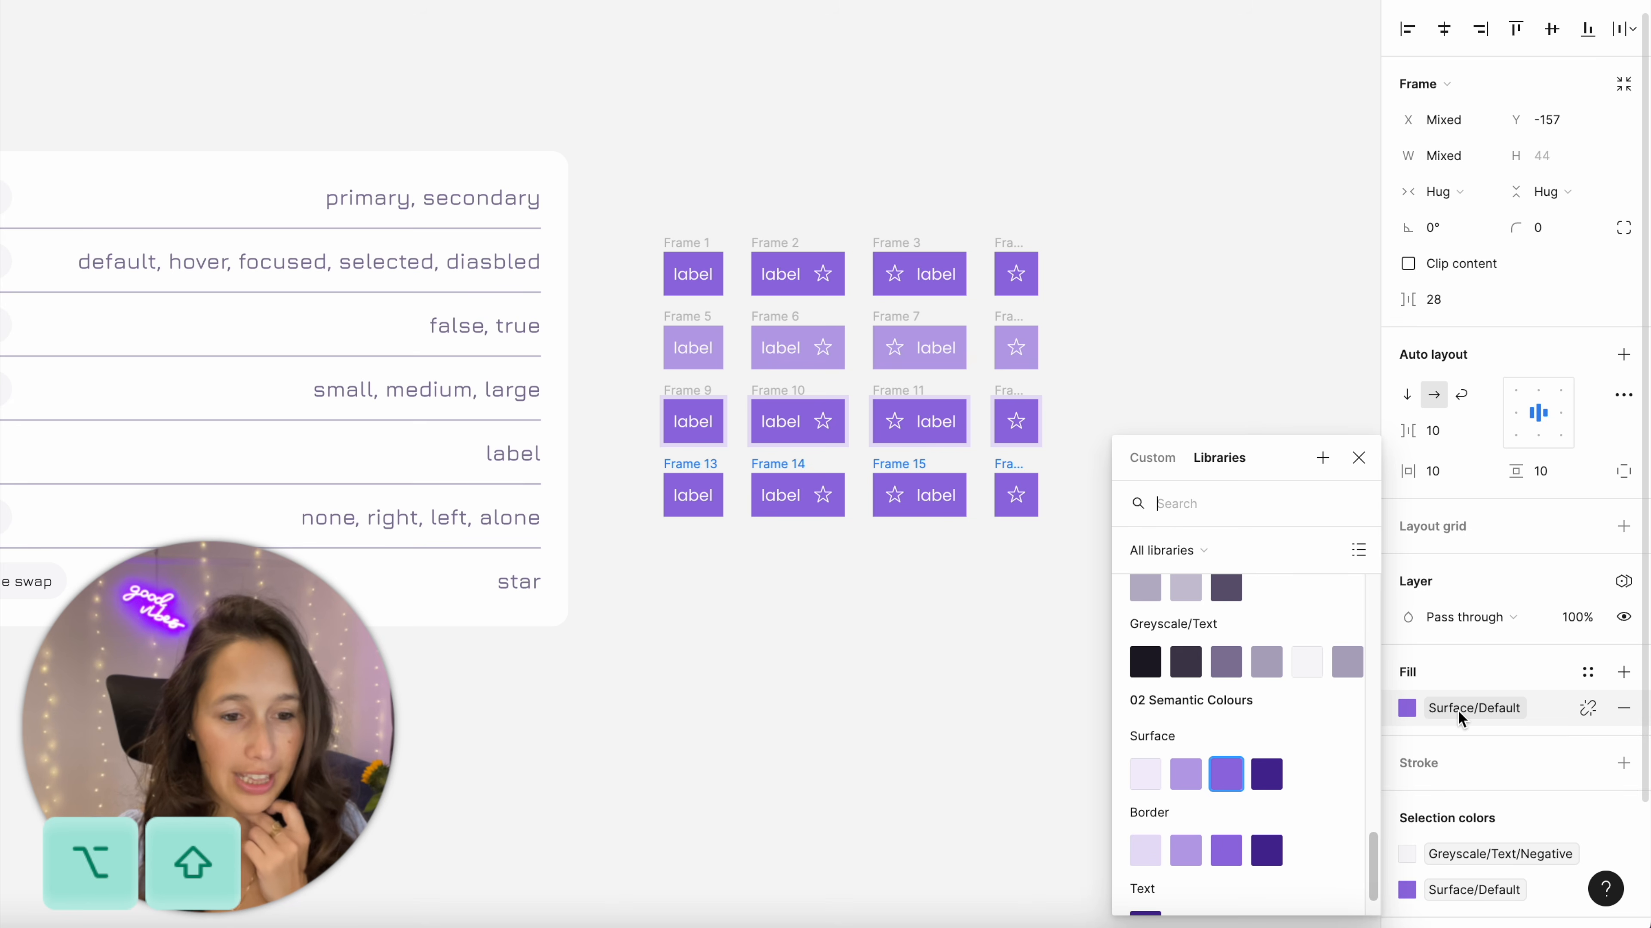
{"action": "left_click", "coordinate": [1264, 778]}
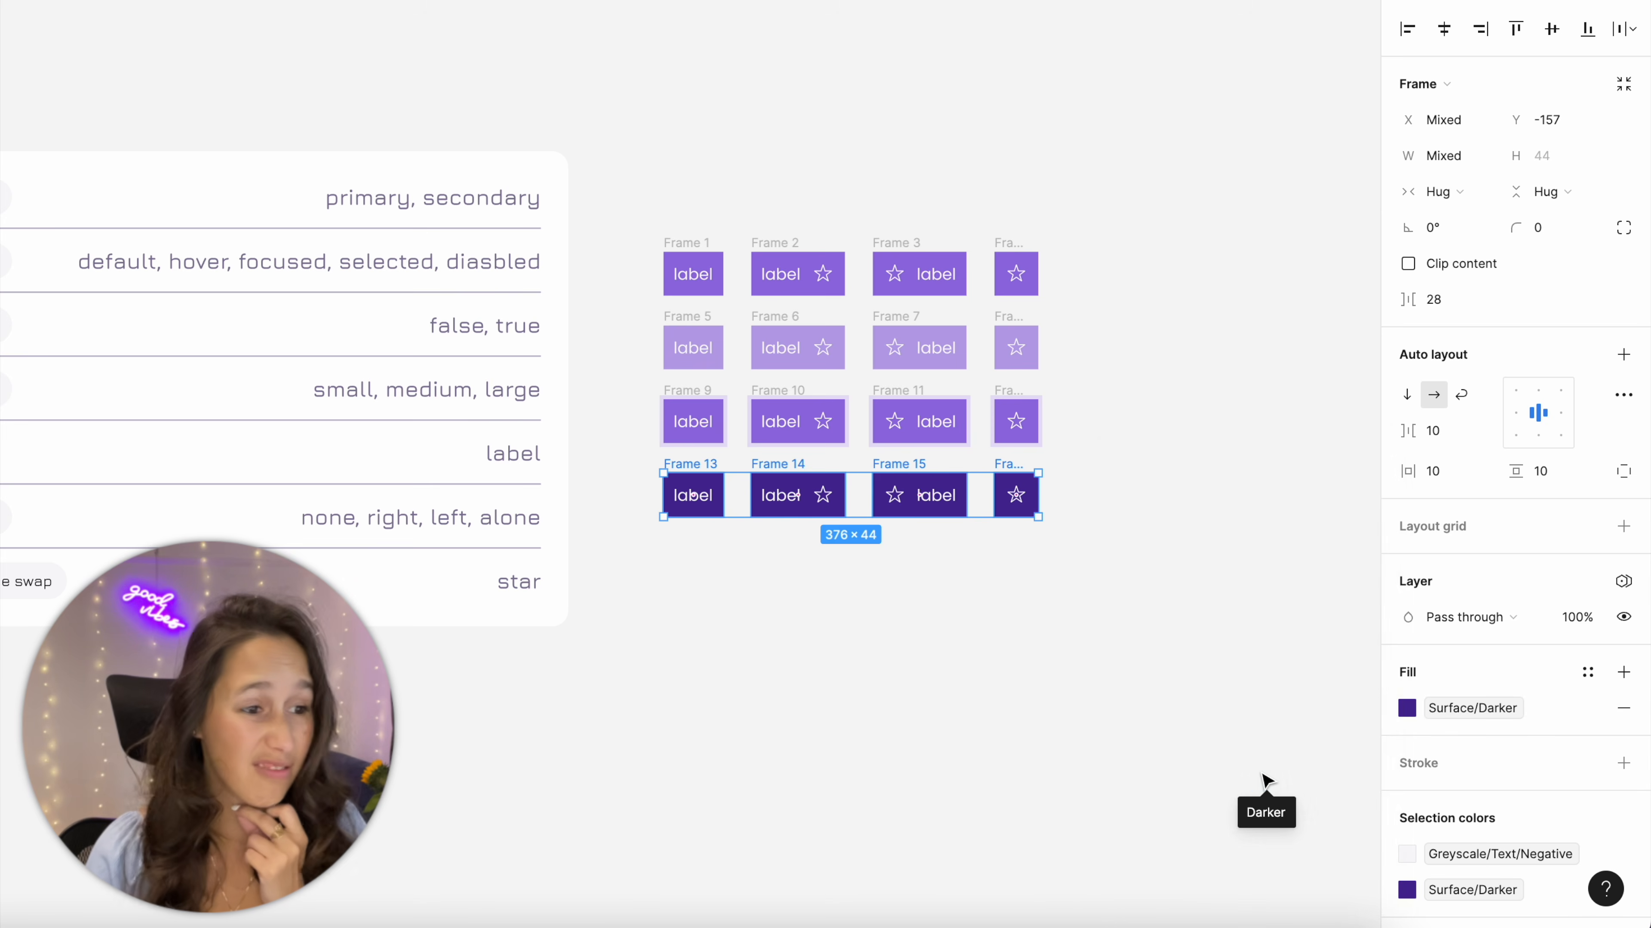
{"action": "left_click", "coordinate": [1162, 683]}
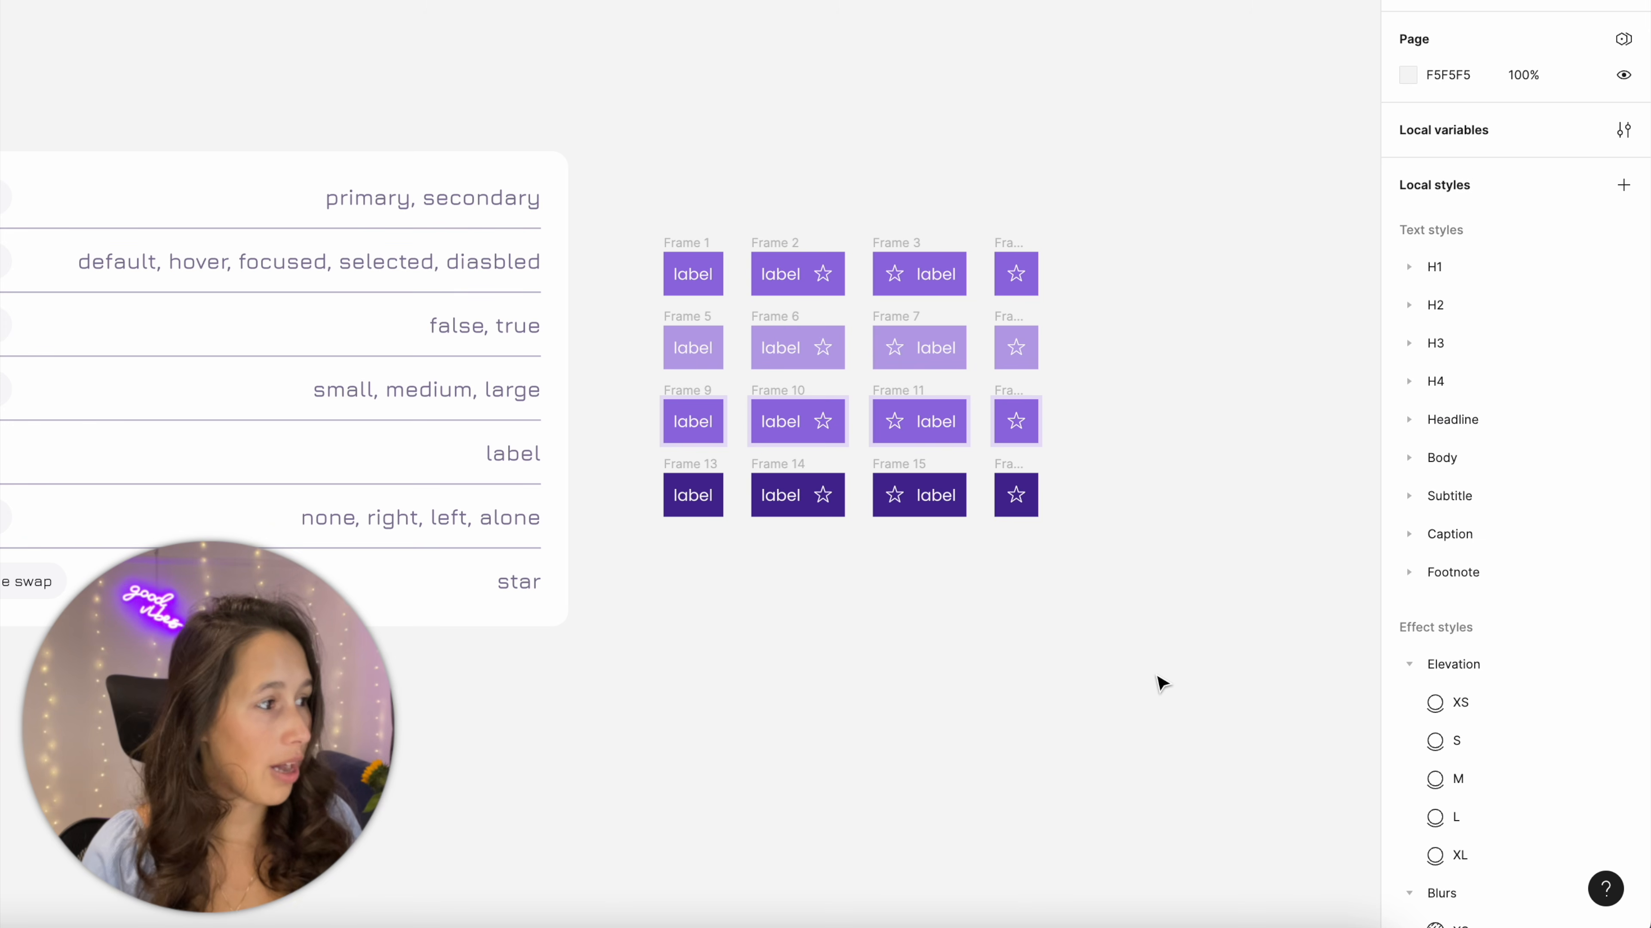
Duplicate the Surface/Darker row directly below and change the copies' fill to Greyscale/Surface/Disabled
{"action": "left_click_drag", "start_coordinate": [1157, 673], "coordinate": [712, 583]}
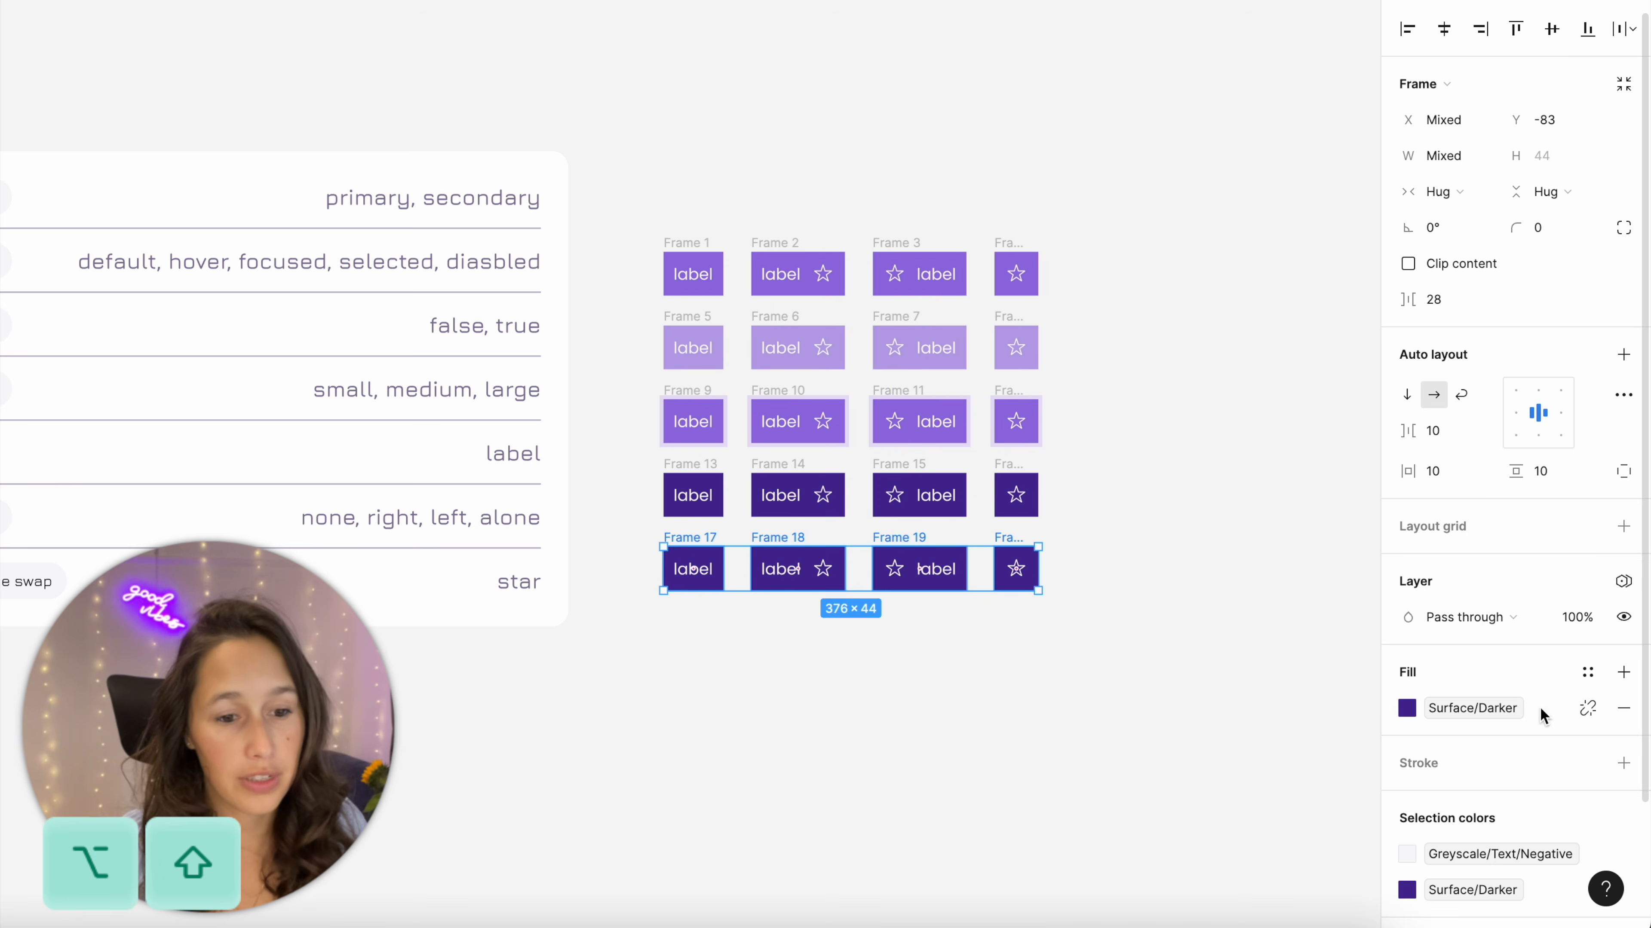
{"action": "left_click", "coordinate": [1488, 708]}
{"action": "type", "text": "disa"}
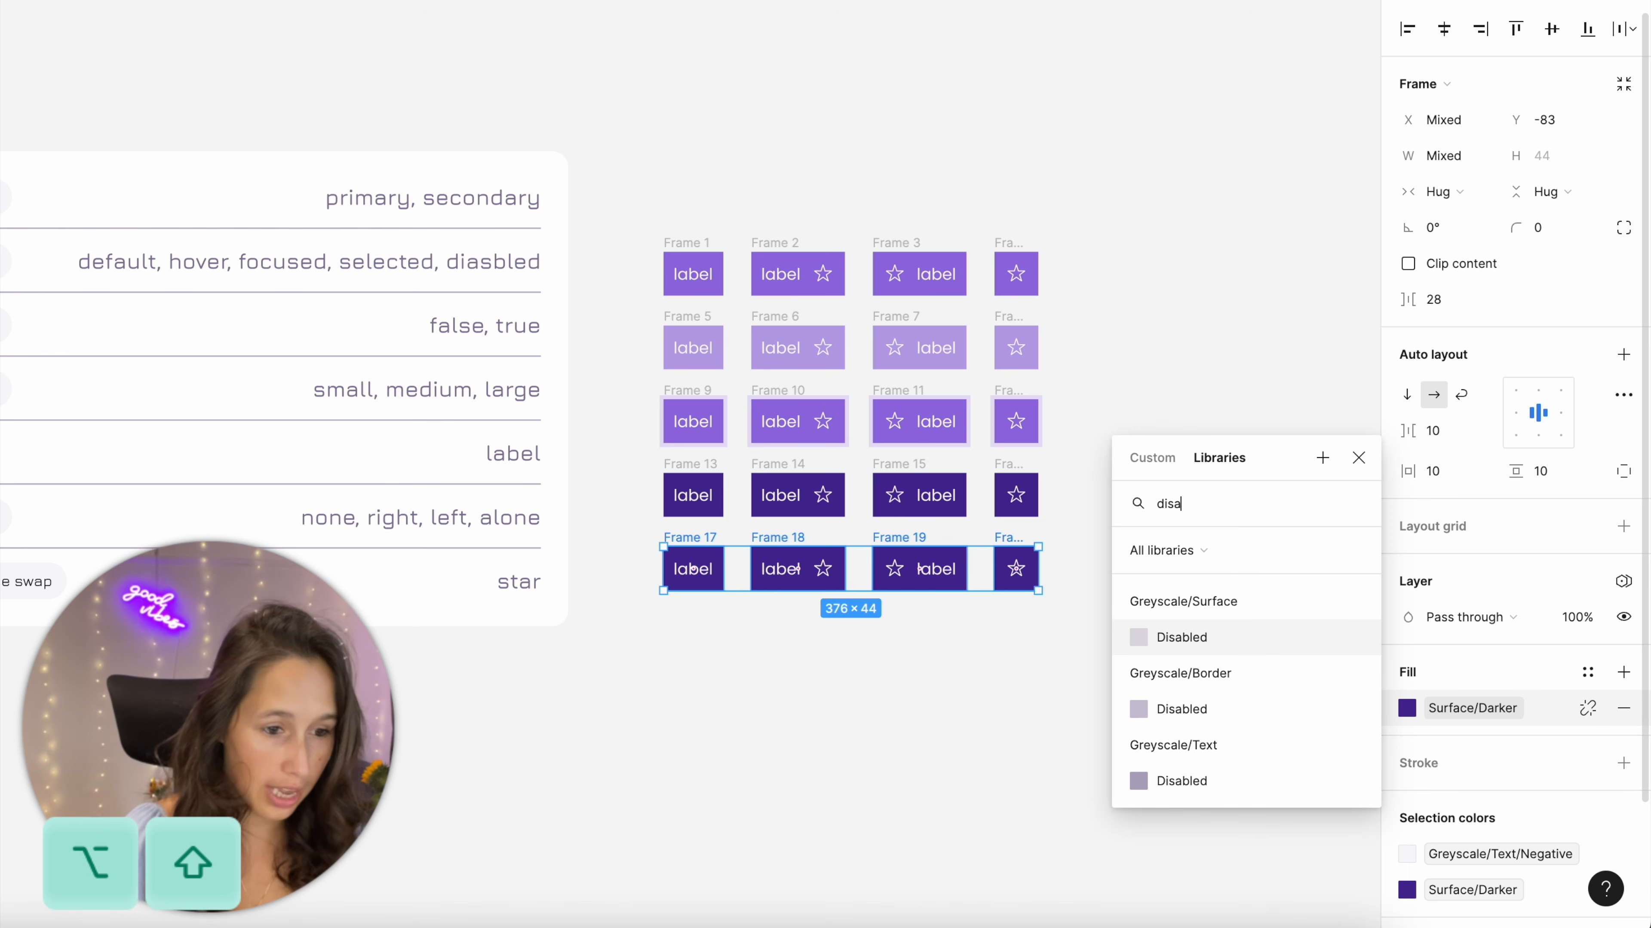
{"action": "left_click", "coordinate": [1182, 637]}
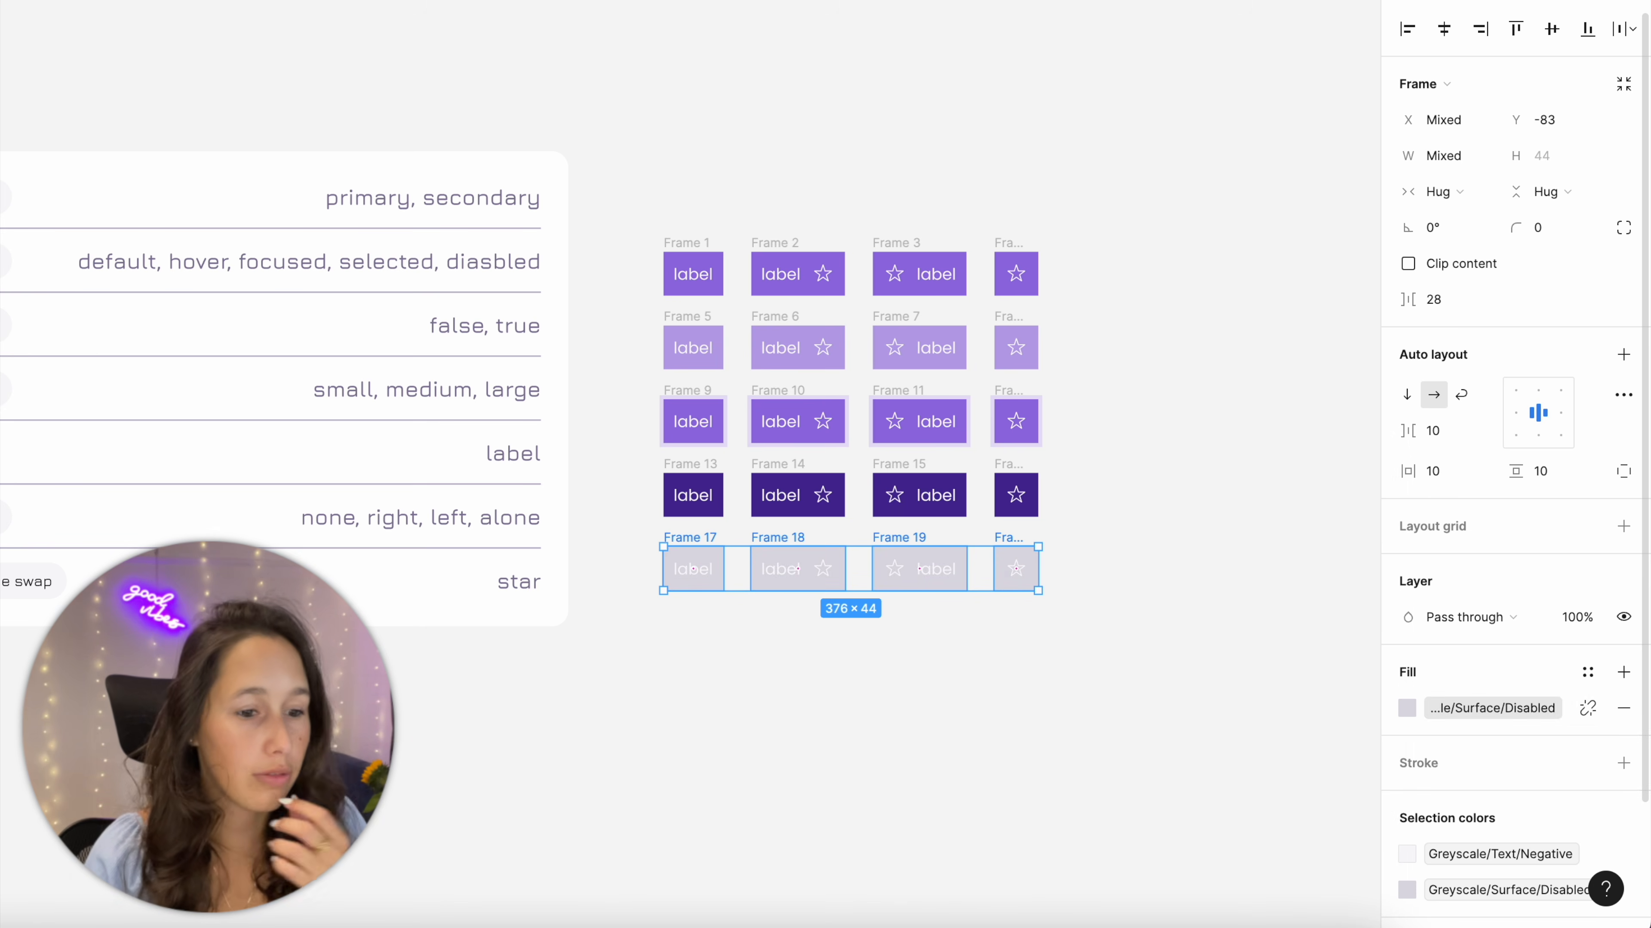
Change the label and star icon colour in the fifth-row buttons to Greyscale/Text/Disabled
{"action": "left_click", "coordinate": [1528, 856]}
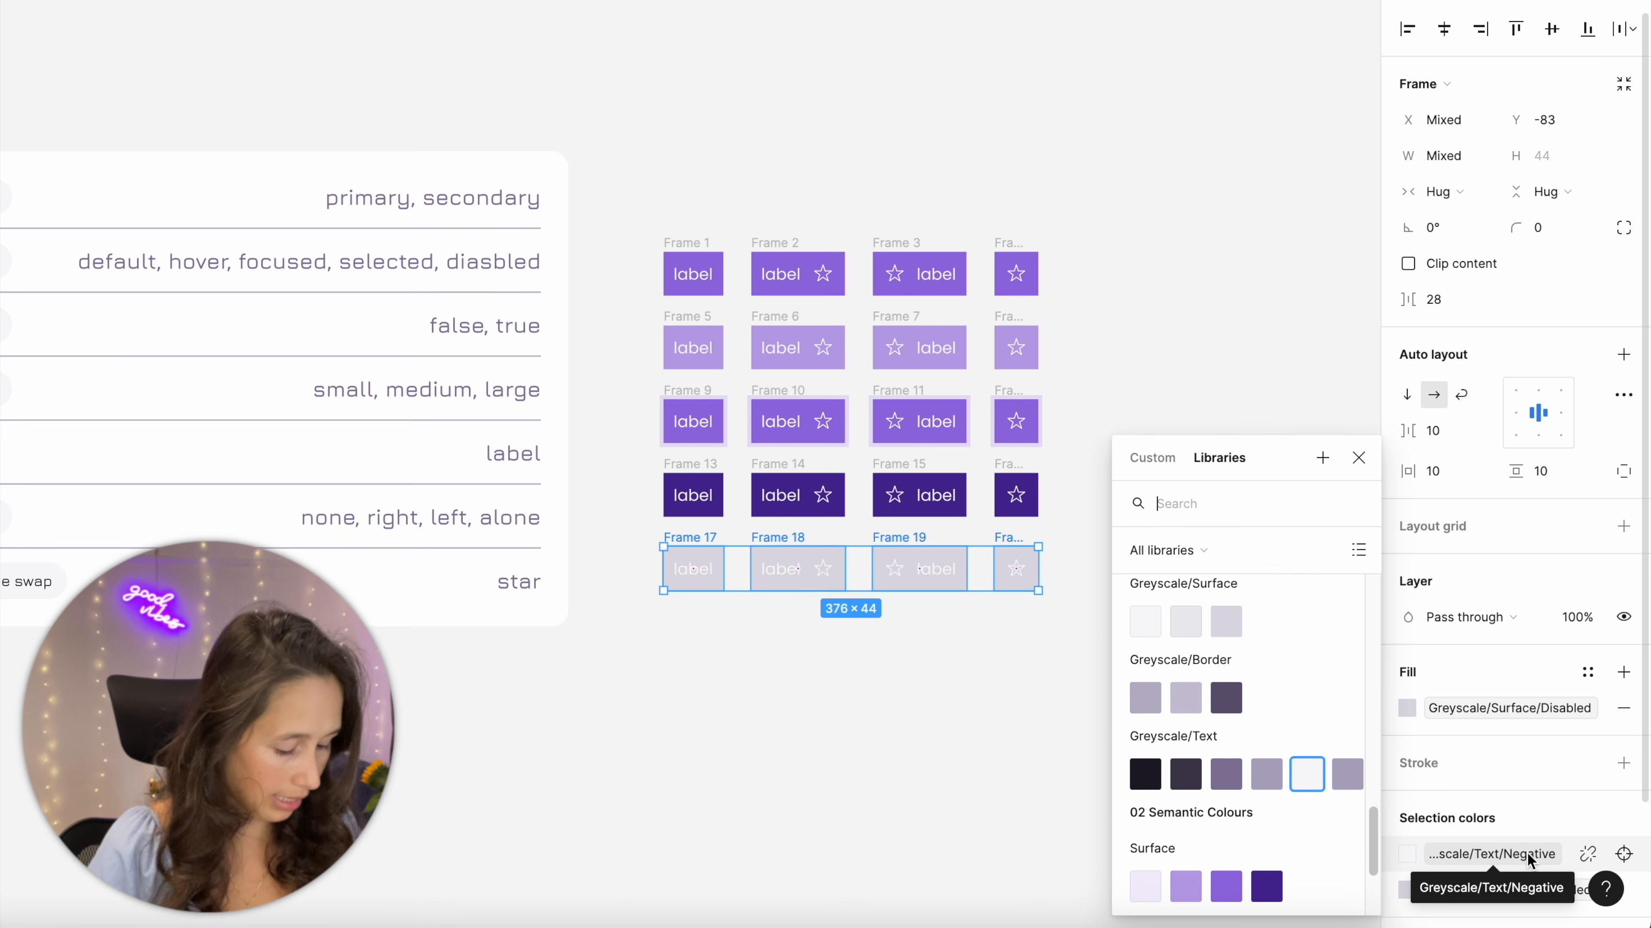
{"action": "type", "text": "disab"}
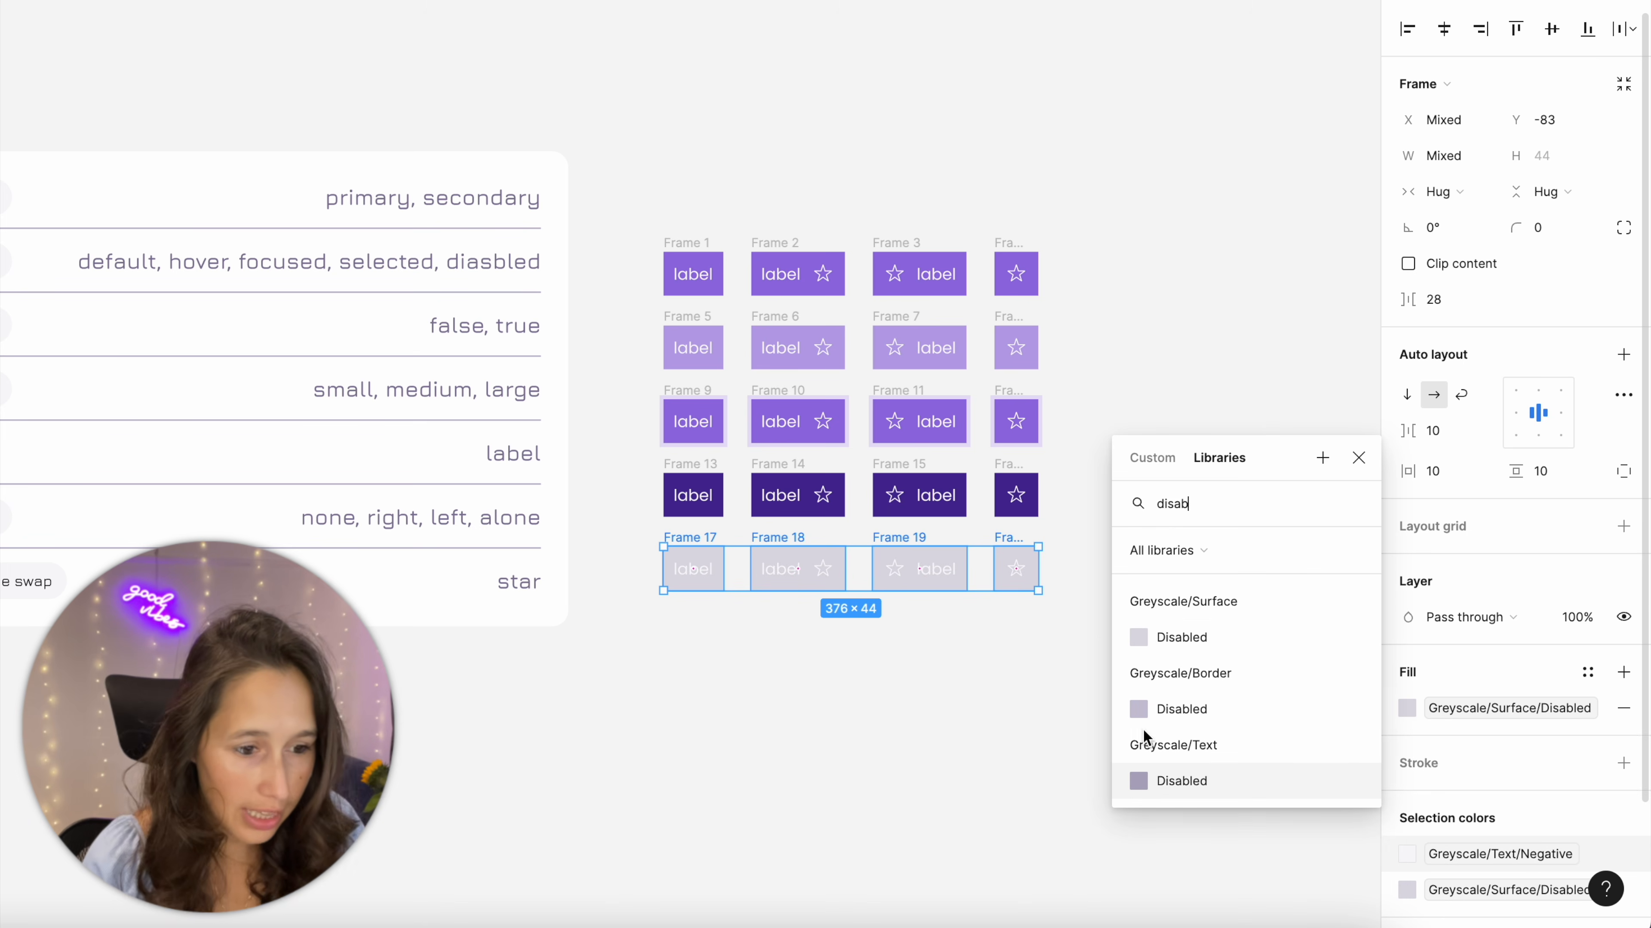
{"action": "left_click", "coordinate": [1167, 782]}
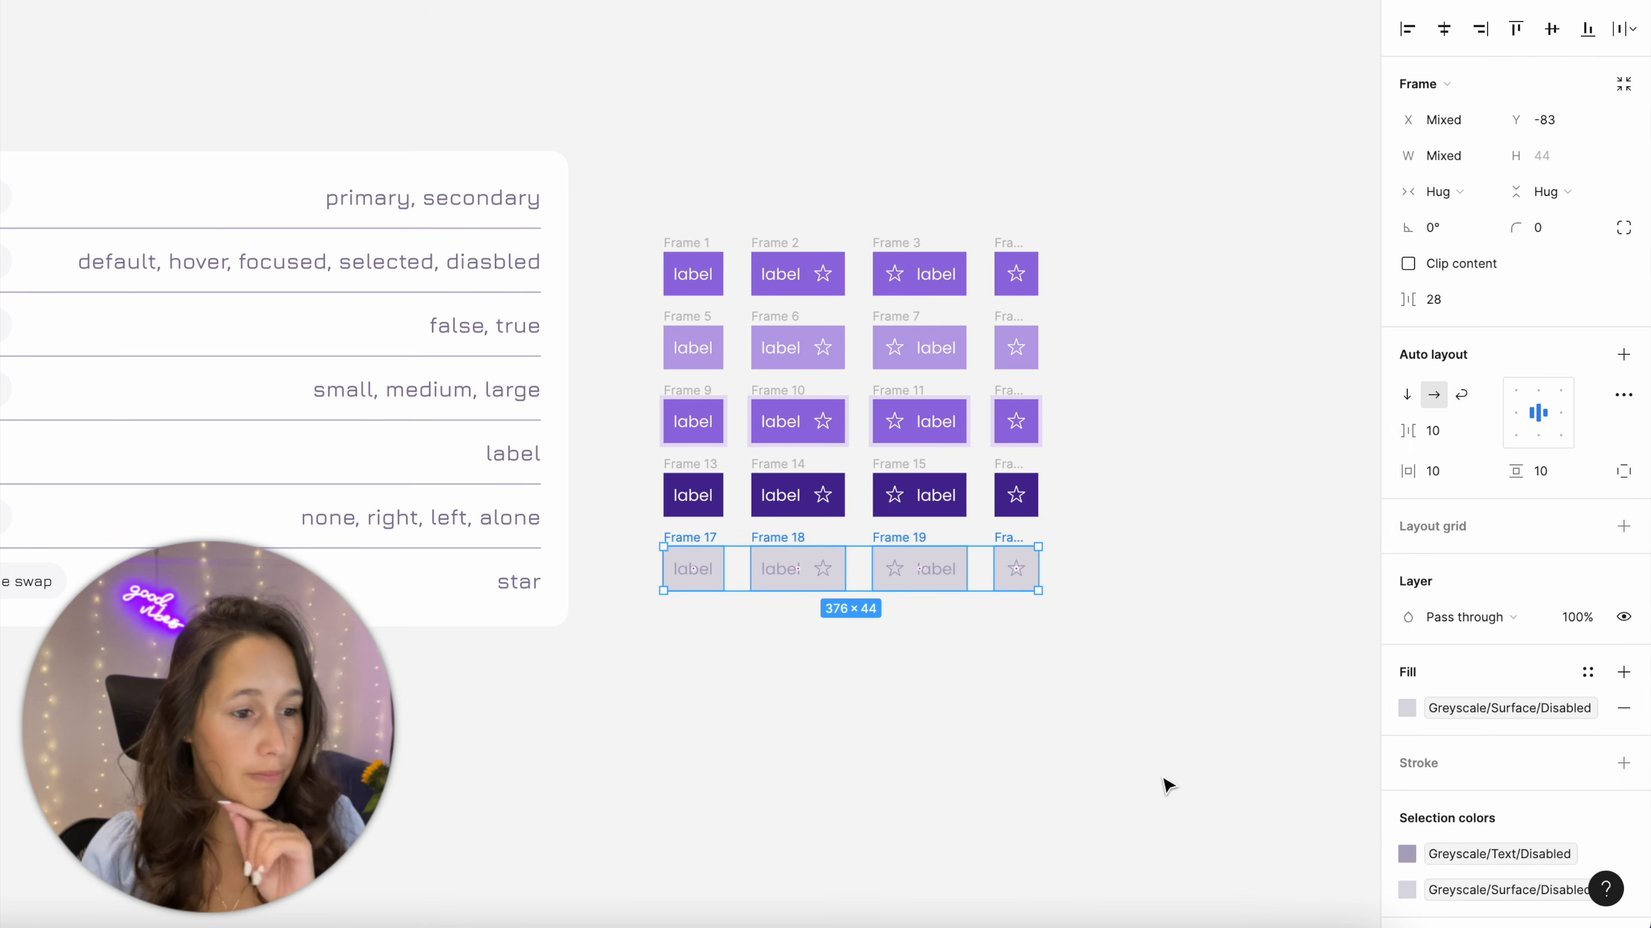
{"action": "left_click", "coordinate": [1168, 785]}
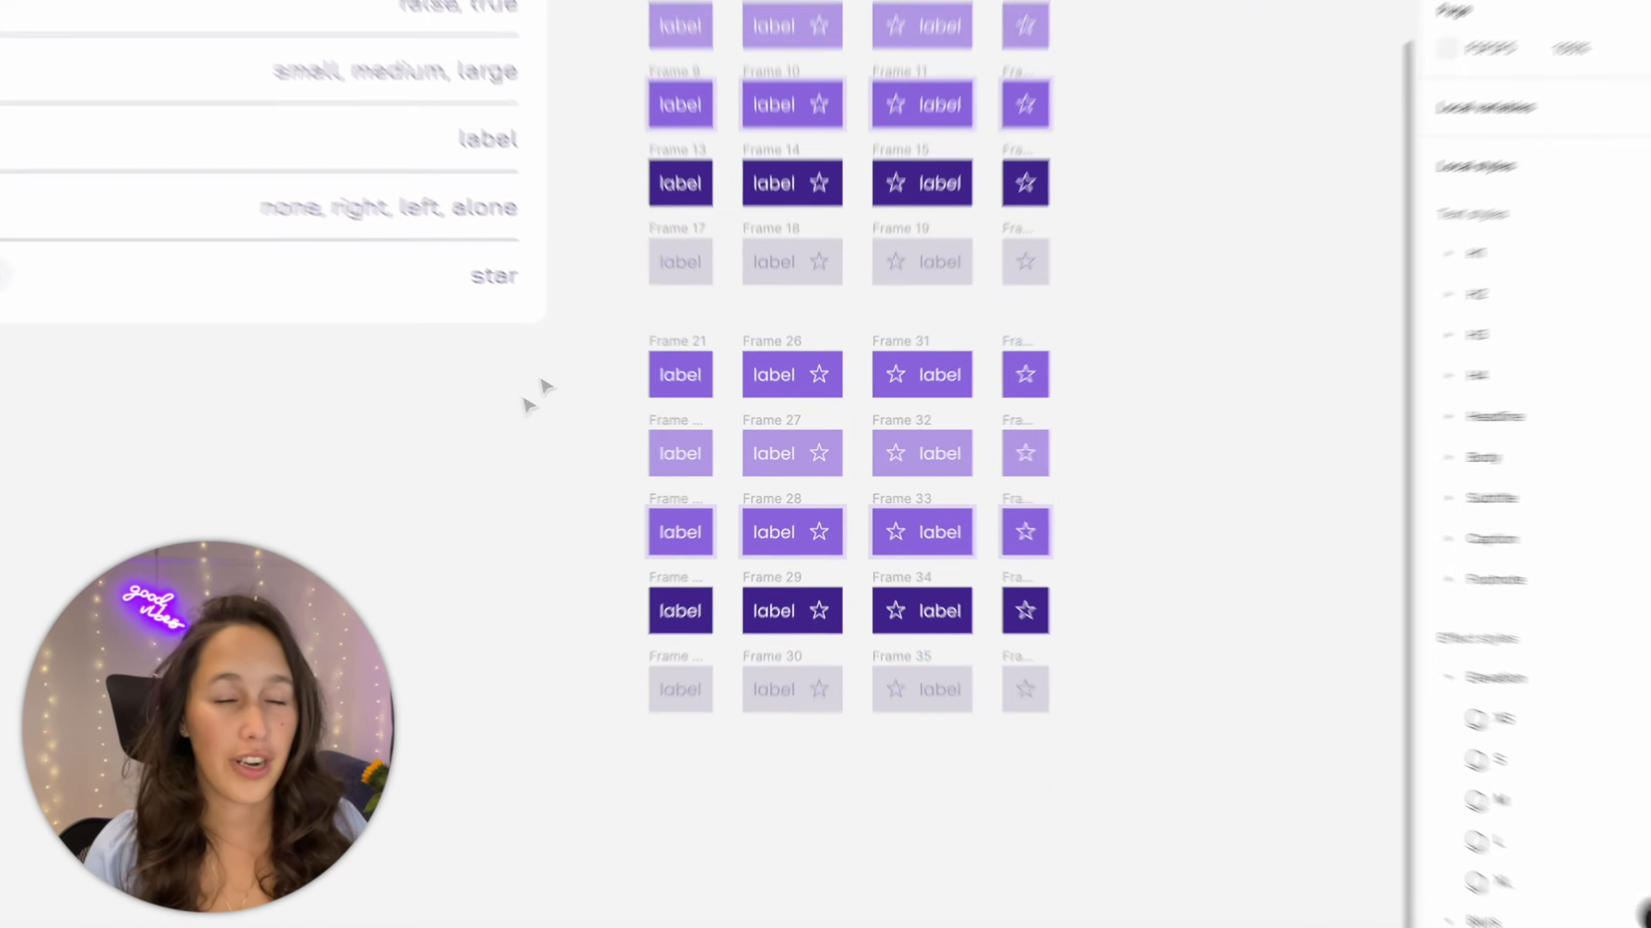
Set the fill of the first four rows in the duplicated button set to Greyscale/Surface/Default
{"action": "left_click_drag", "start_coordinate": [610, 326], "coordinate": [1119, 643]}
{"action": "scroll", "coordinate": [1491, 779], "scroll_direction": "down", "scroll_amount": 4}
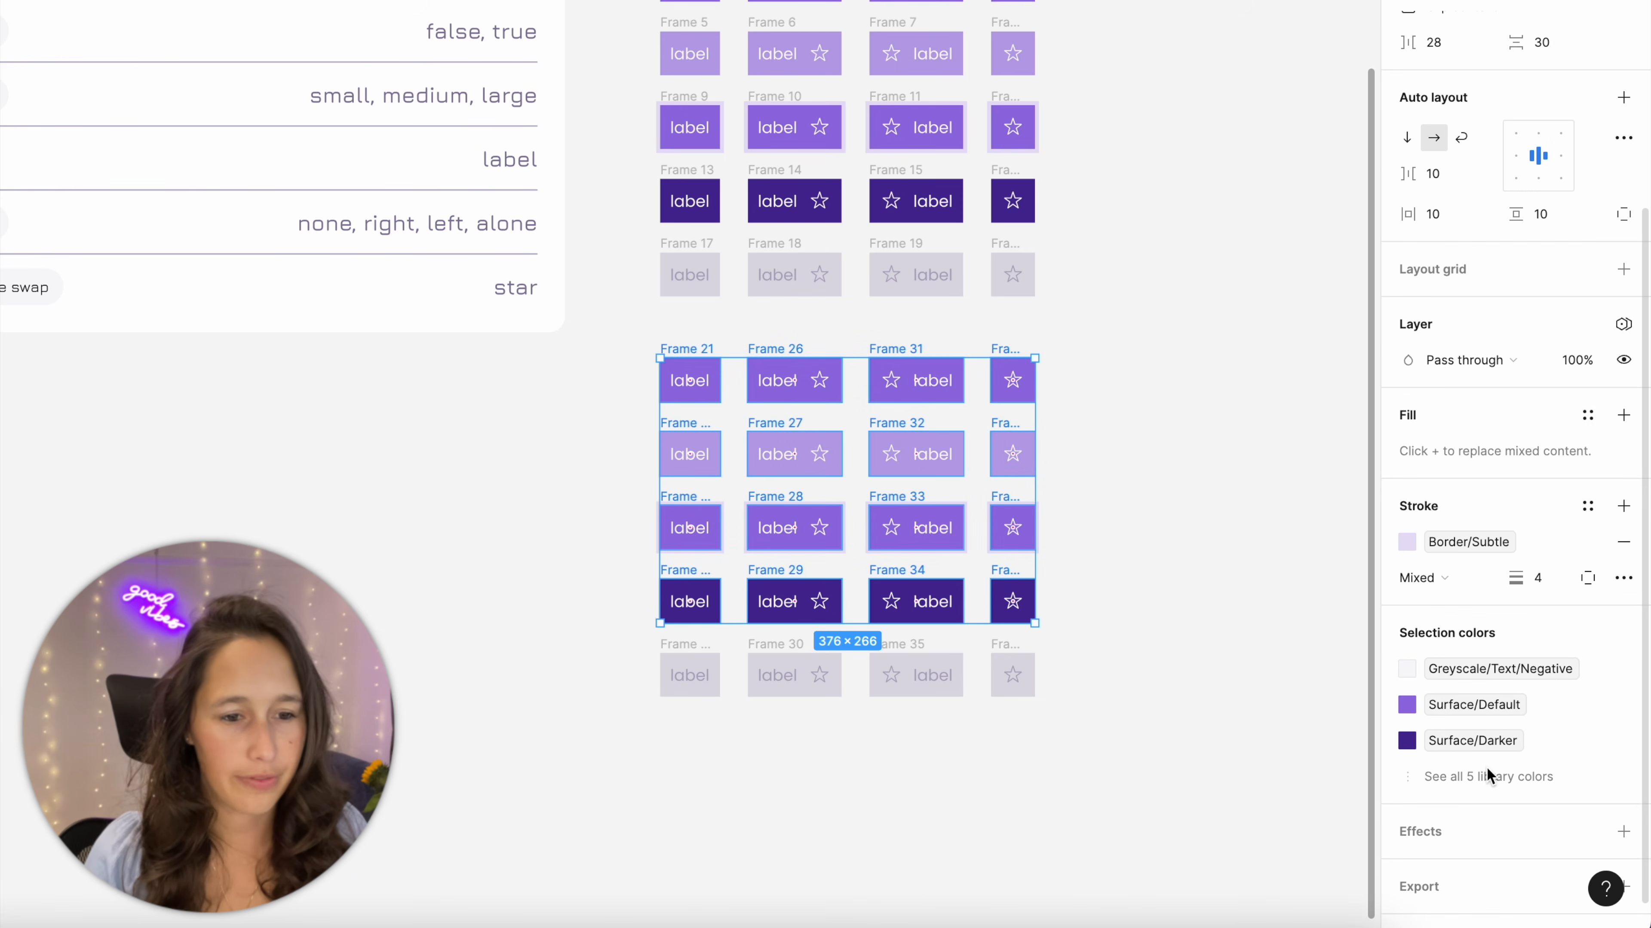
{"action": "left_click", "coordinate": [1594, 414]}
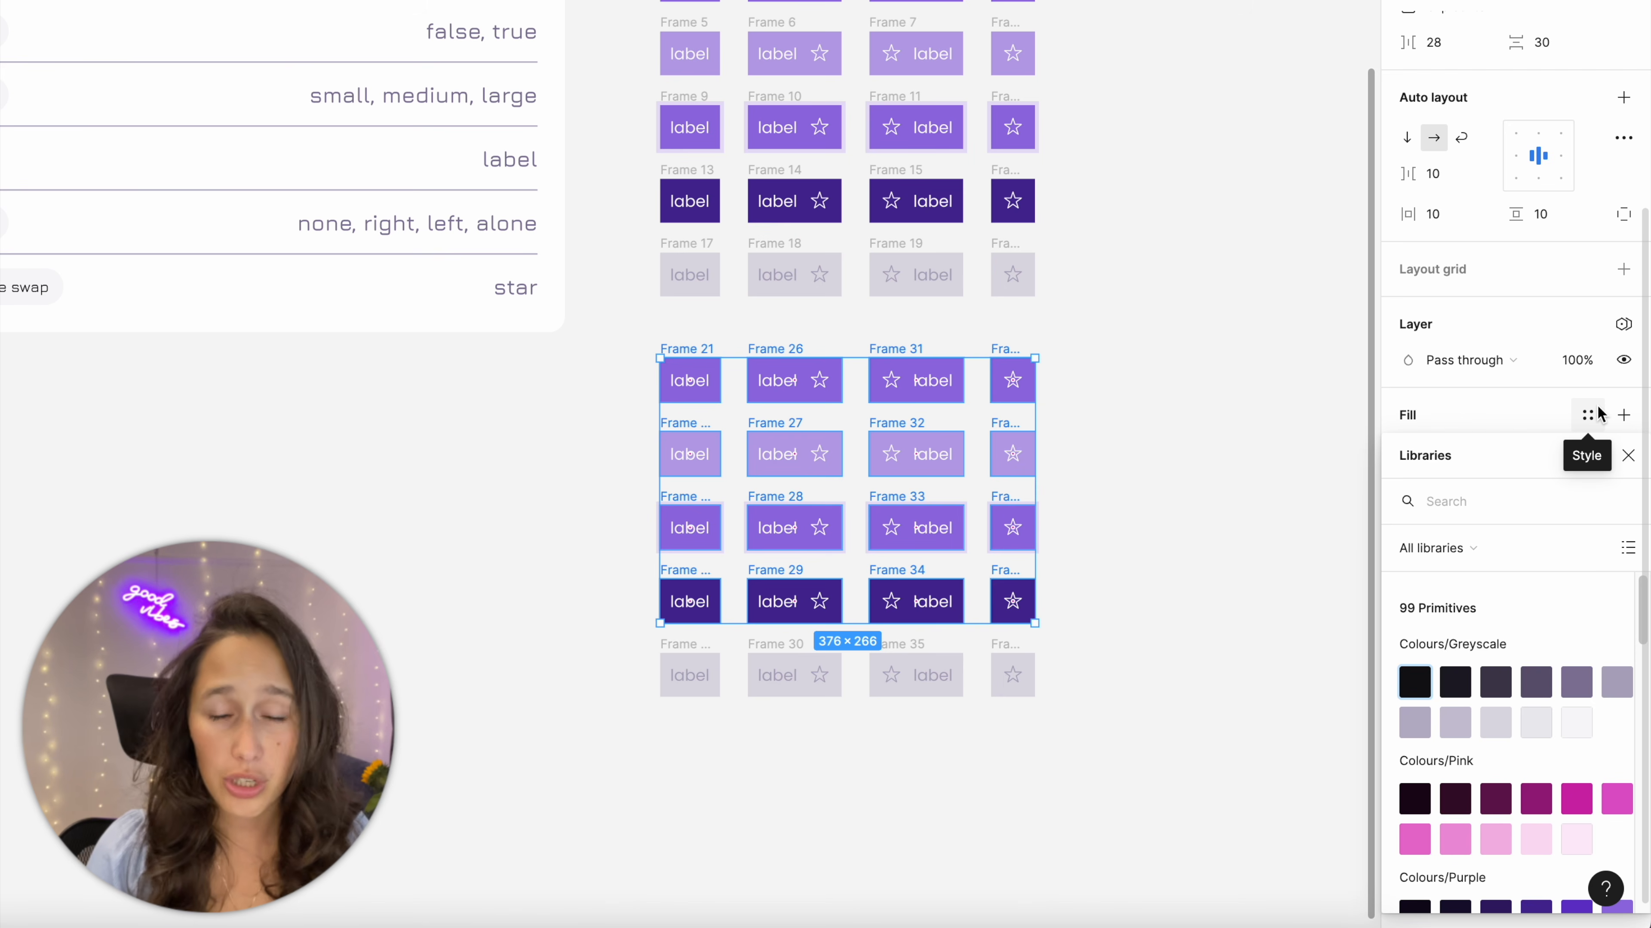
{"action": "scroll", "coordinate": [1591, 608], "scroll_direction": "down", "scroll_amount": 10}
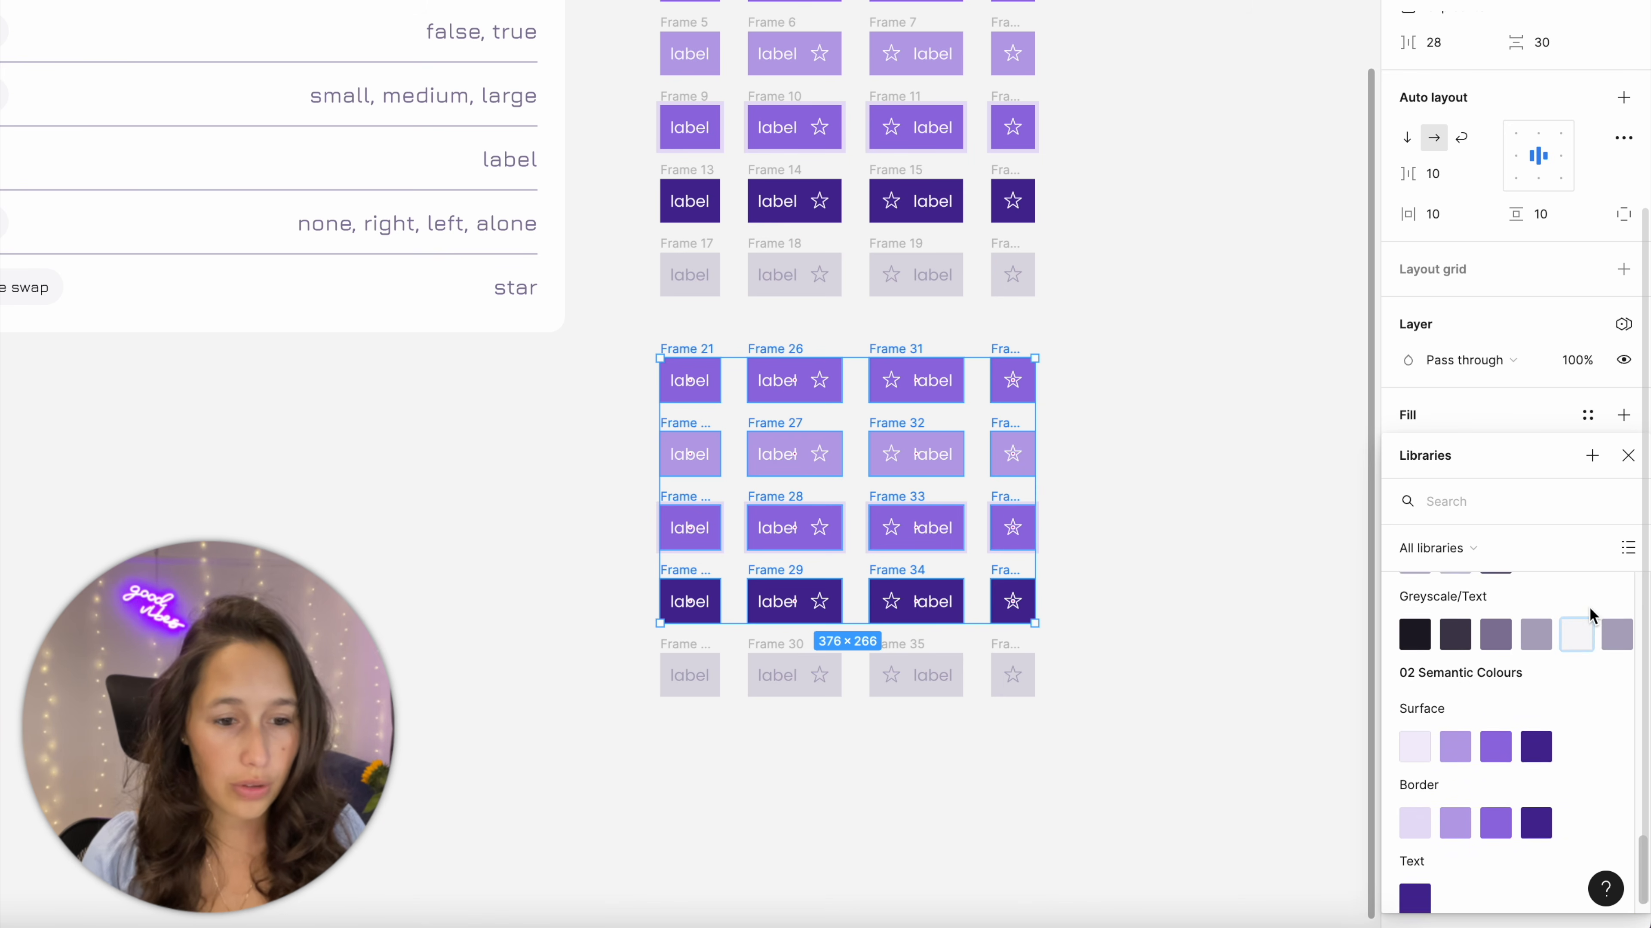
{"action": "scroll", "coordinate": [1559, 644], "scroll_direction": "up", "scroll_amount": 3}
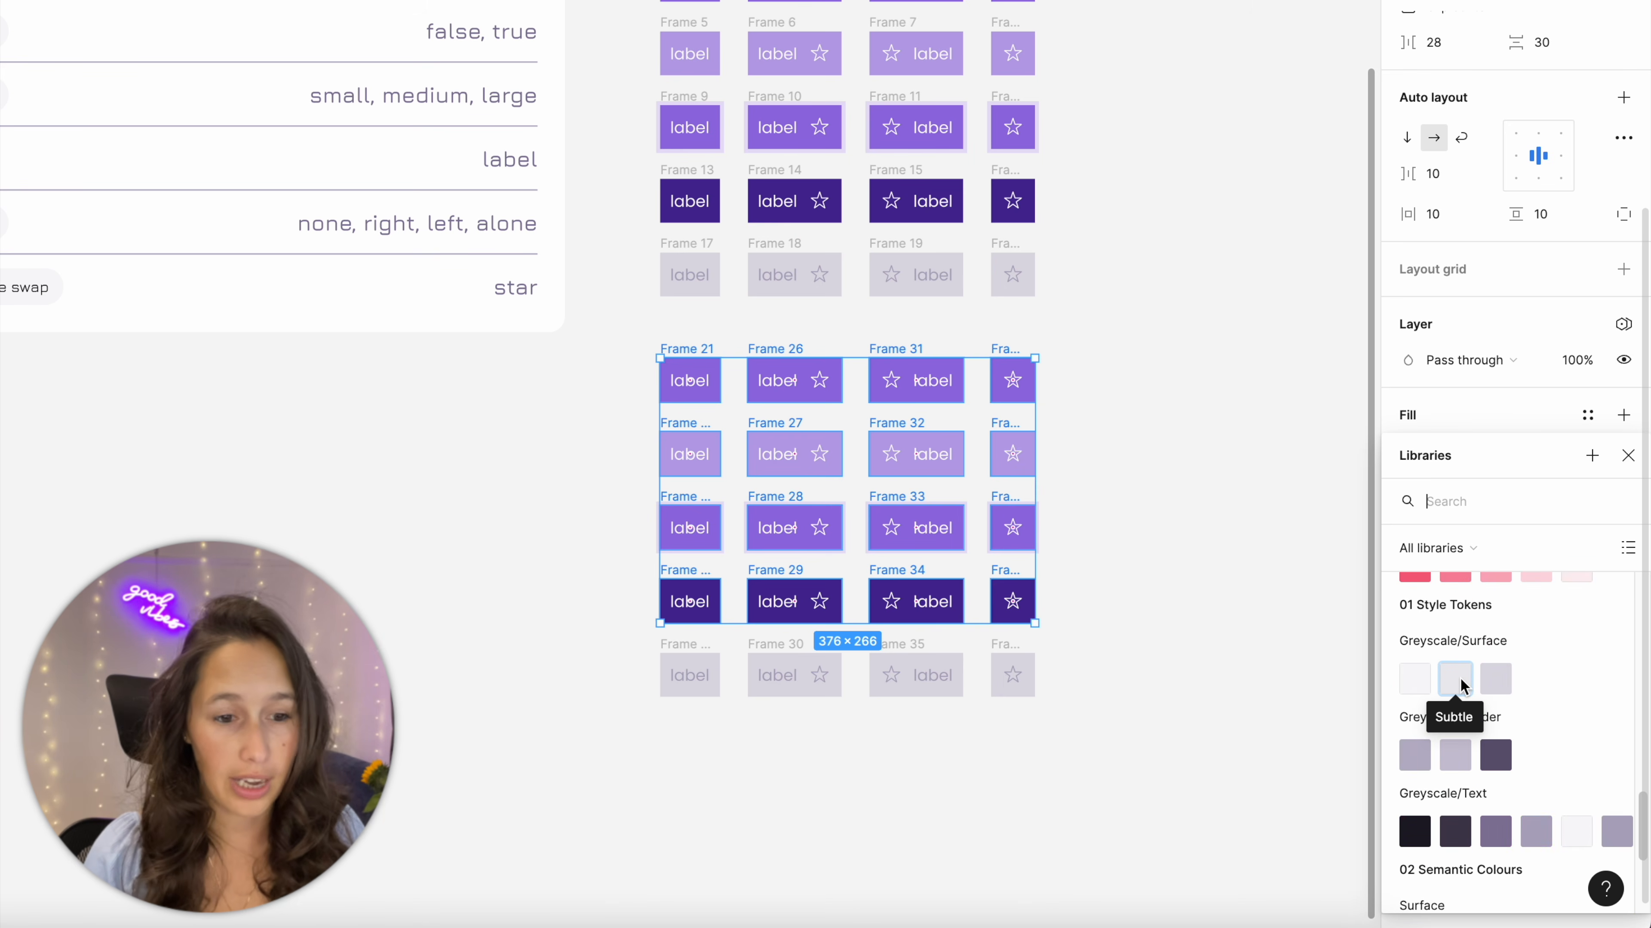
{"action": "left_click", "coordinate": [1416, 679]}
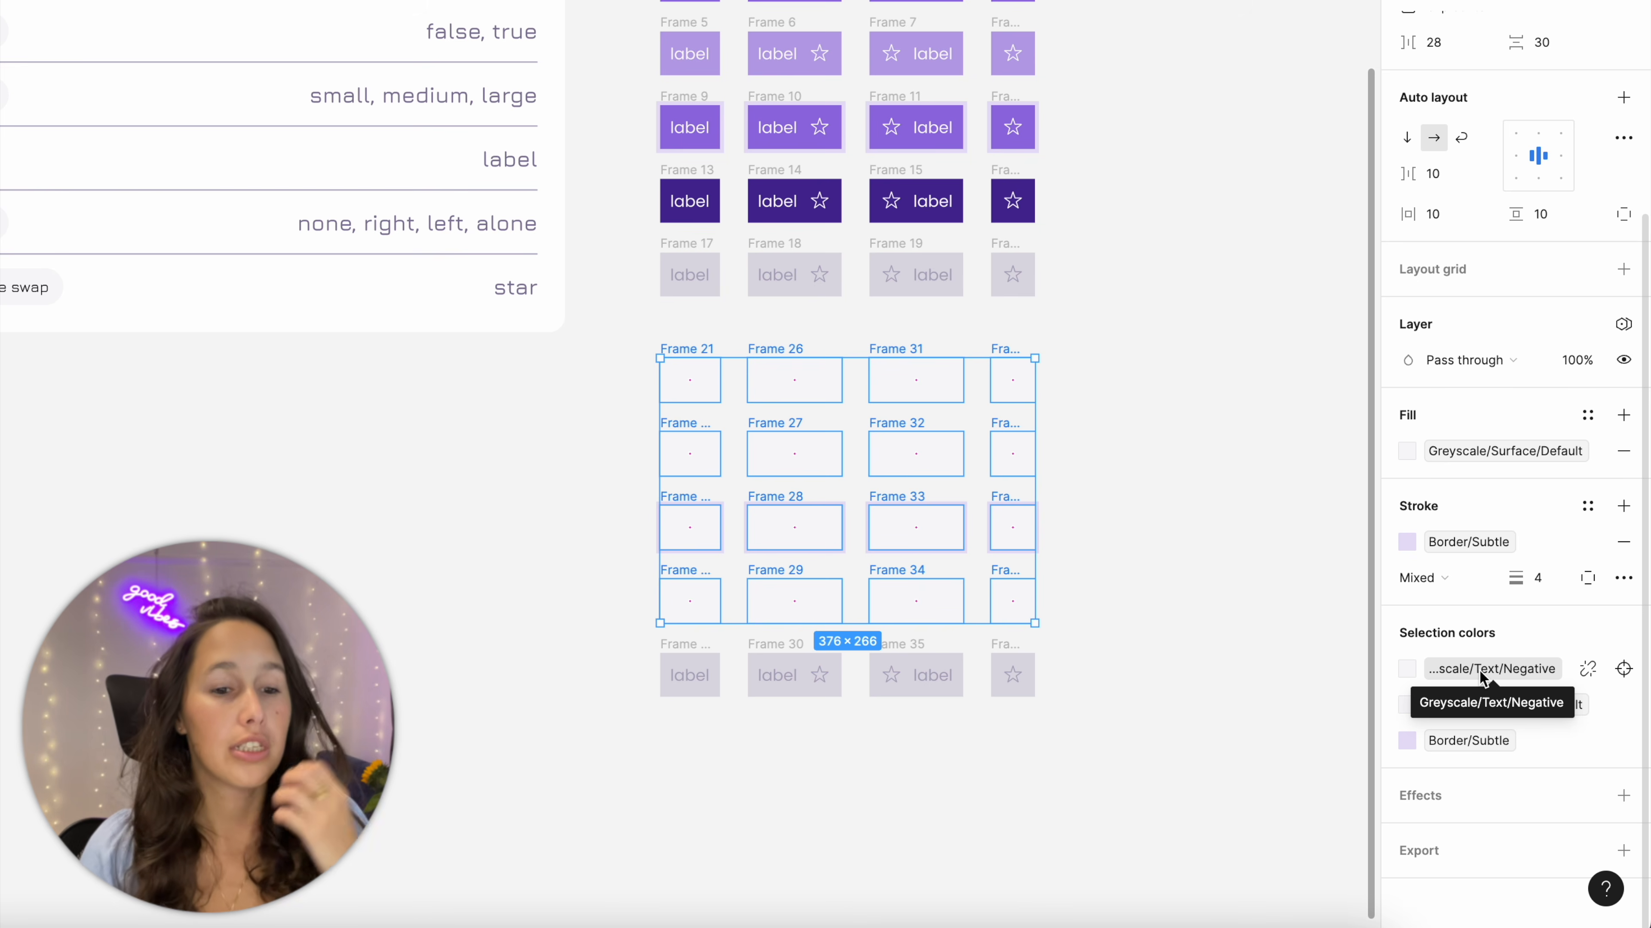
Change the label and icon colour in those four rows of the duplicated set to Greyscale/Text/Body
{"action": "left_click", "coordinate": [1479, 670]}
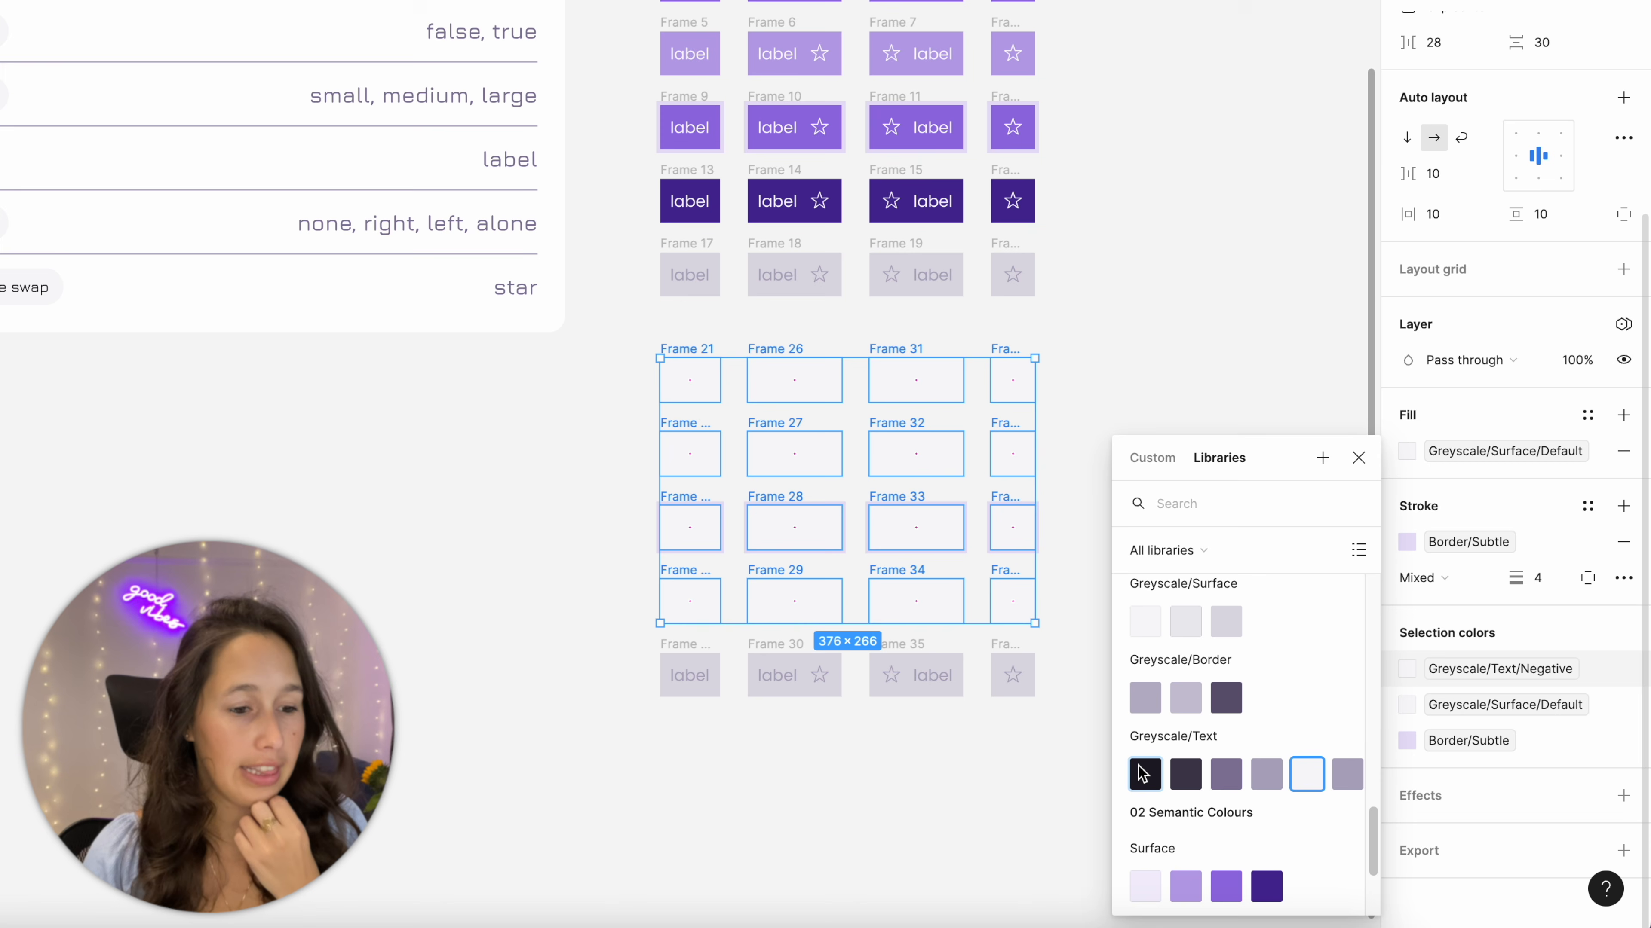
{"action": "left_click", "coordinate": [1186, 775]}
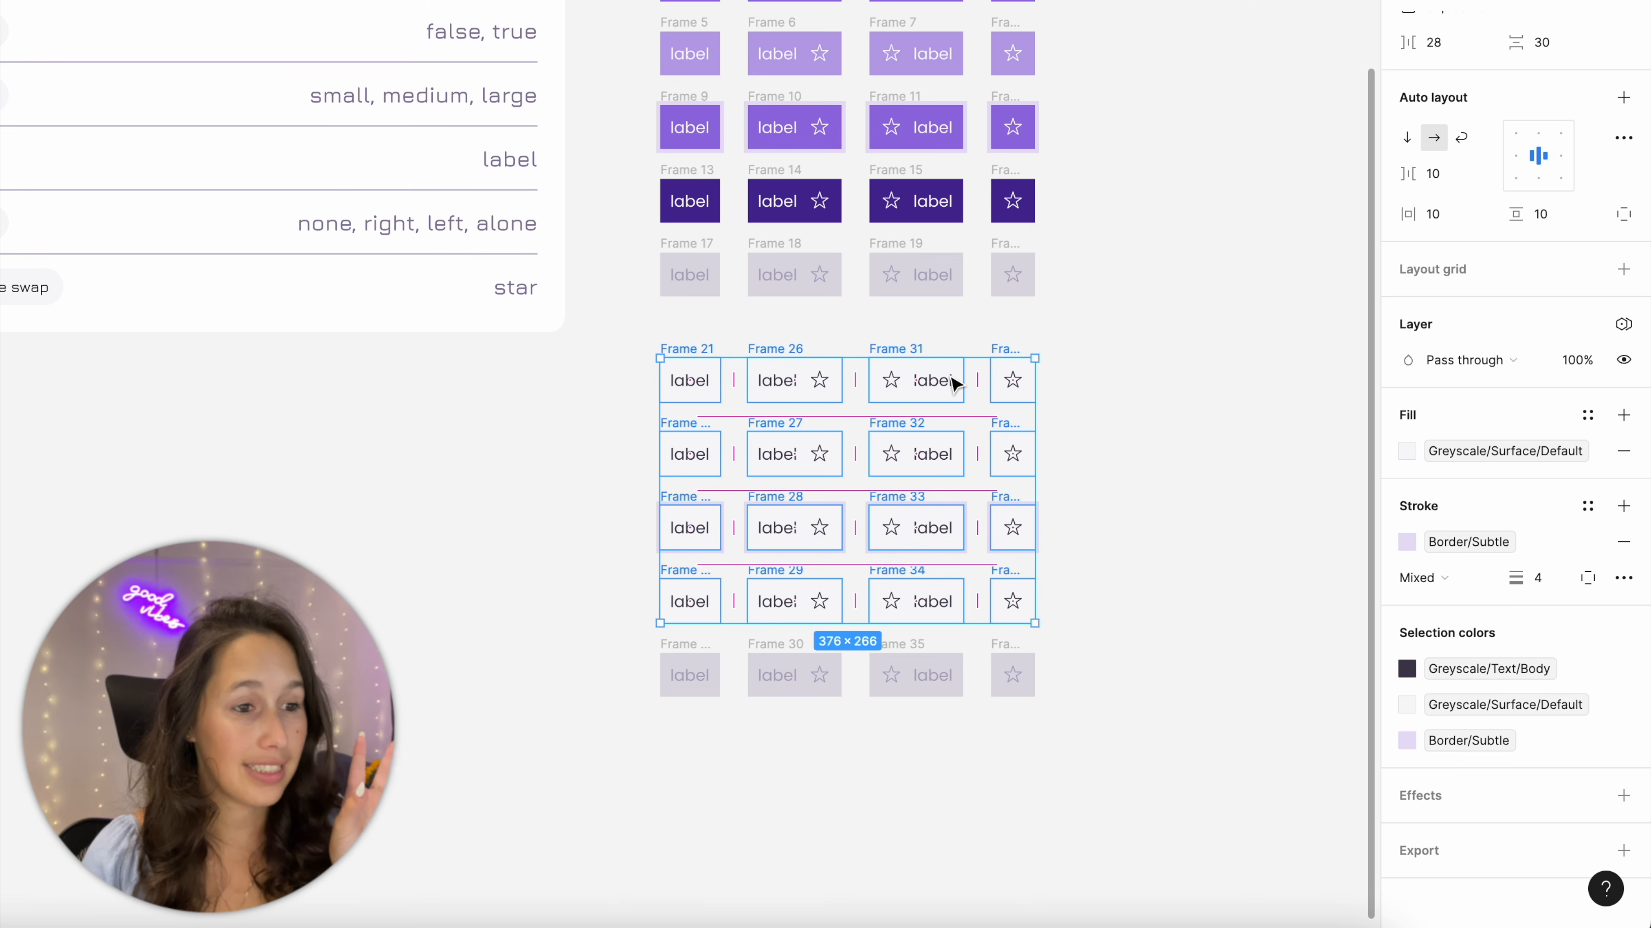
{"action": "left_click", "coordinate": [1150, 361]}
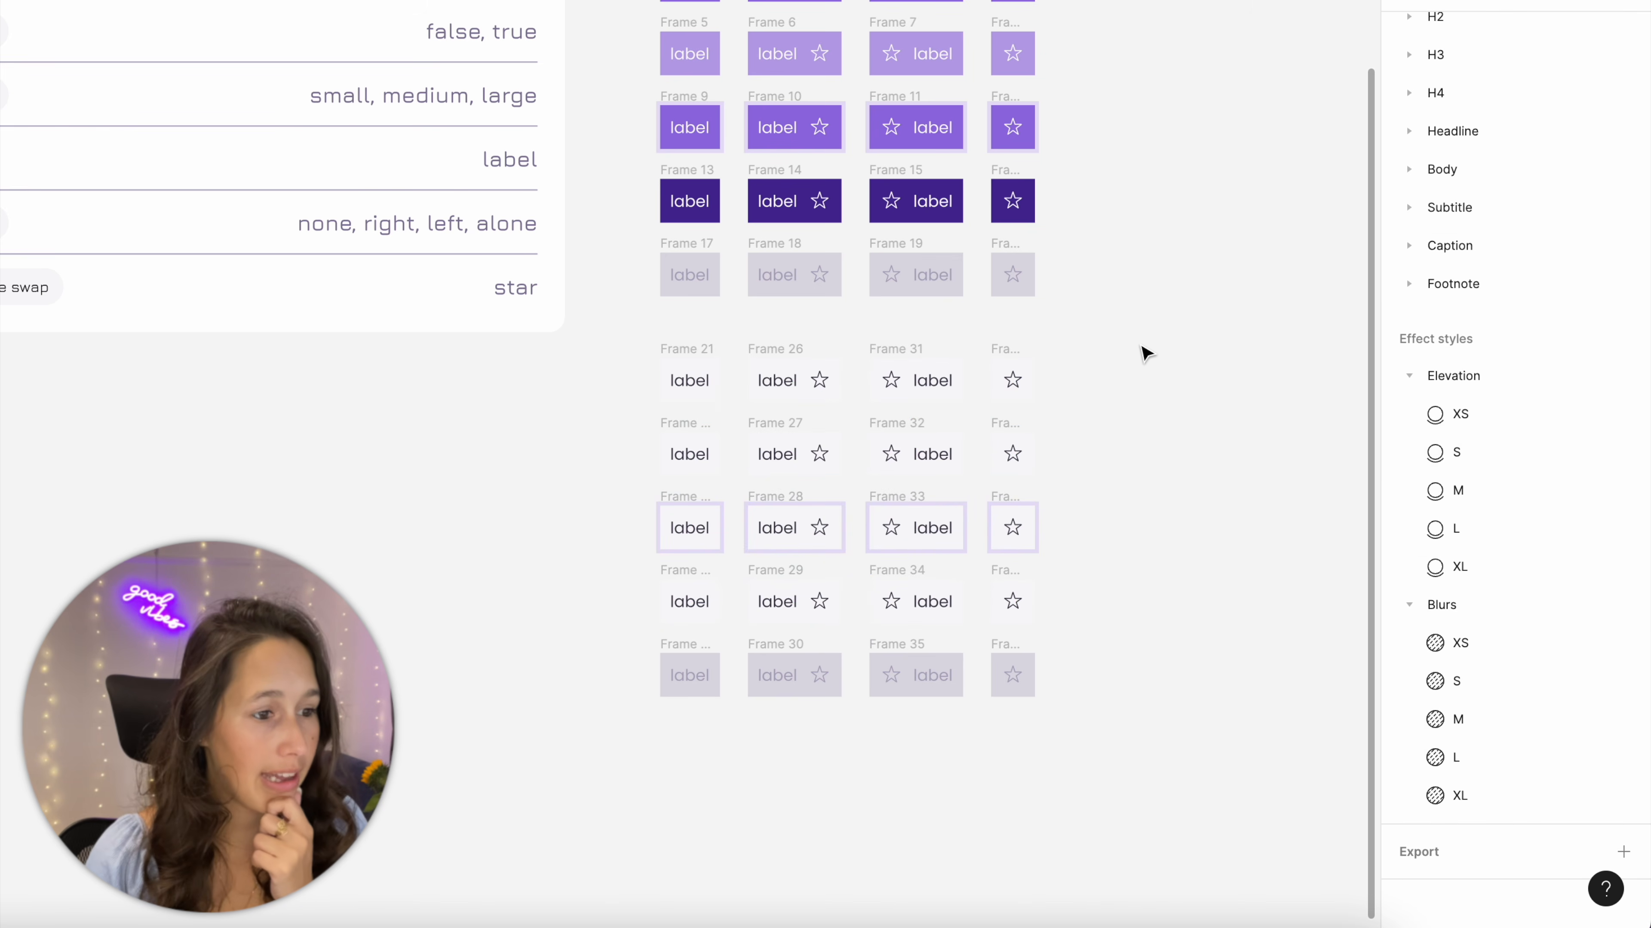
Add a stroke in the semantic Border/Default colour to the first row of the duplicated button set
{"action": "left_click_drag", "start_coordinate": [1127, 321], "coordinate": [546, 423]}
{"action": "key", "text": "shift+a"}
{"action": "scroll", "coordinate": [1610, 763], "scroll_direction": "down", "scroll_amount": 3}
{"action": "scroll", "coordinate": [1098, 507], "scroll_direction": "up", "scroll_amount": 5}
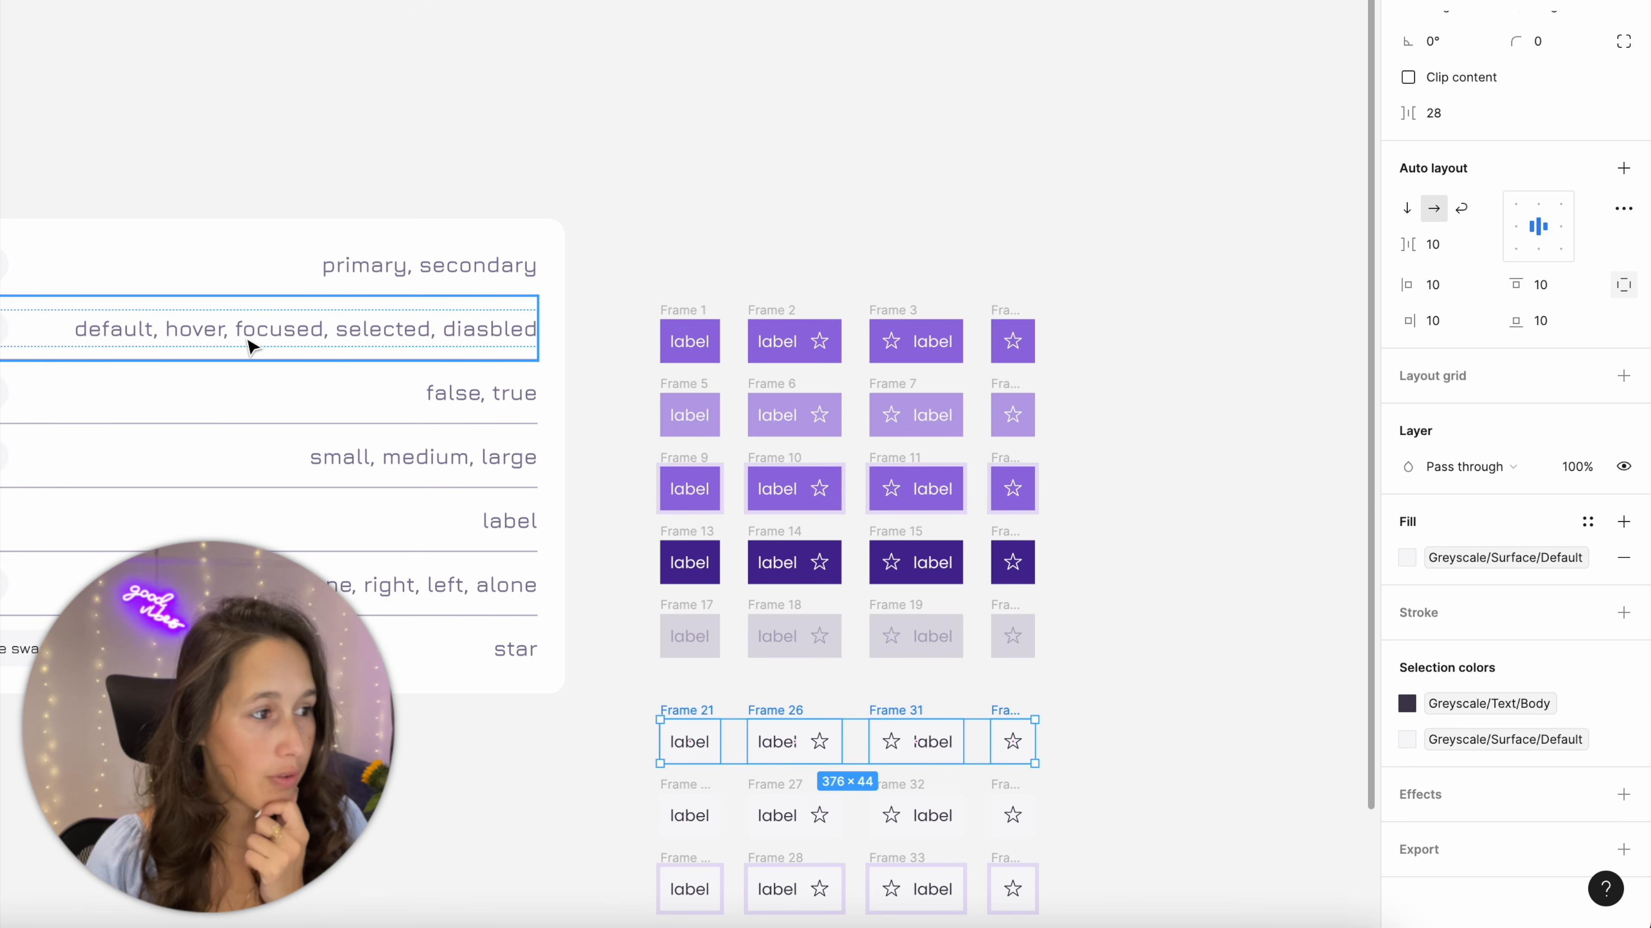
{"action": "scroll", "coordinate": [455, 355], "scroll_direction": "down", "scroll_amount": 5}
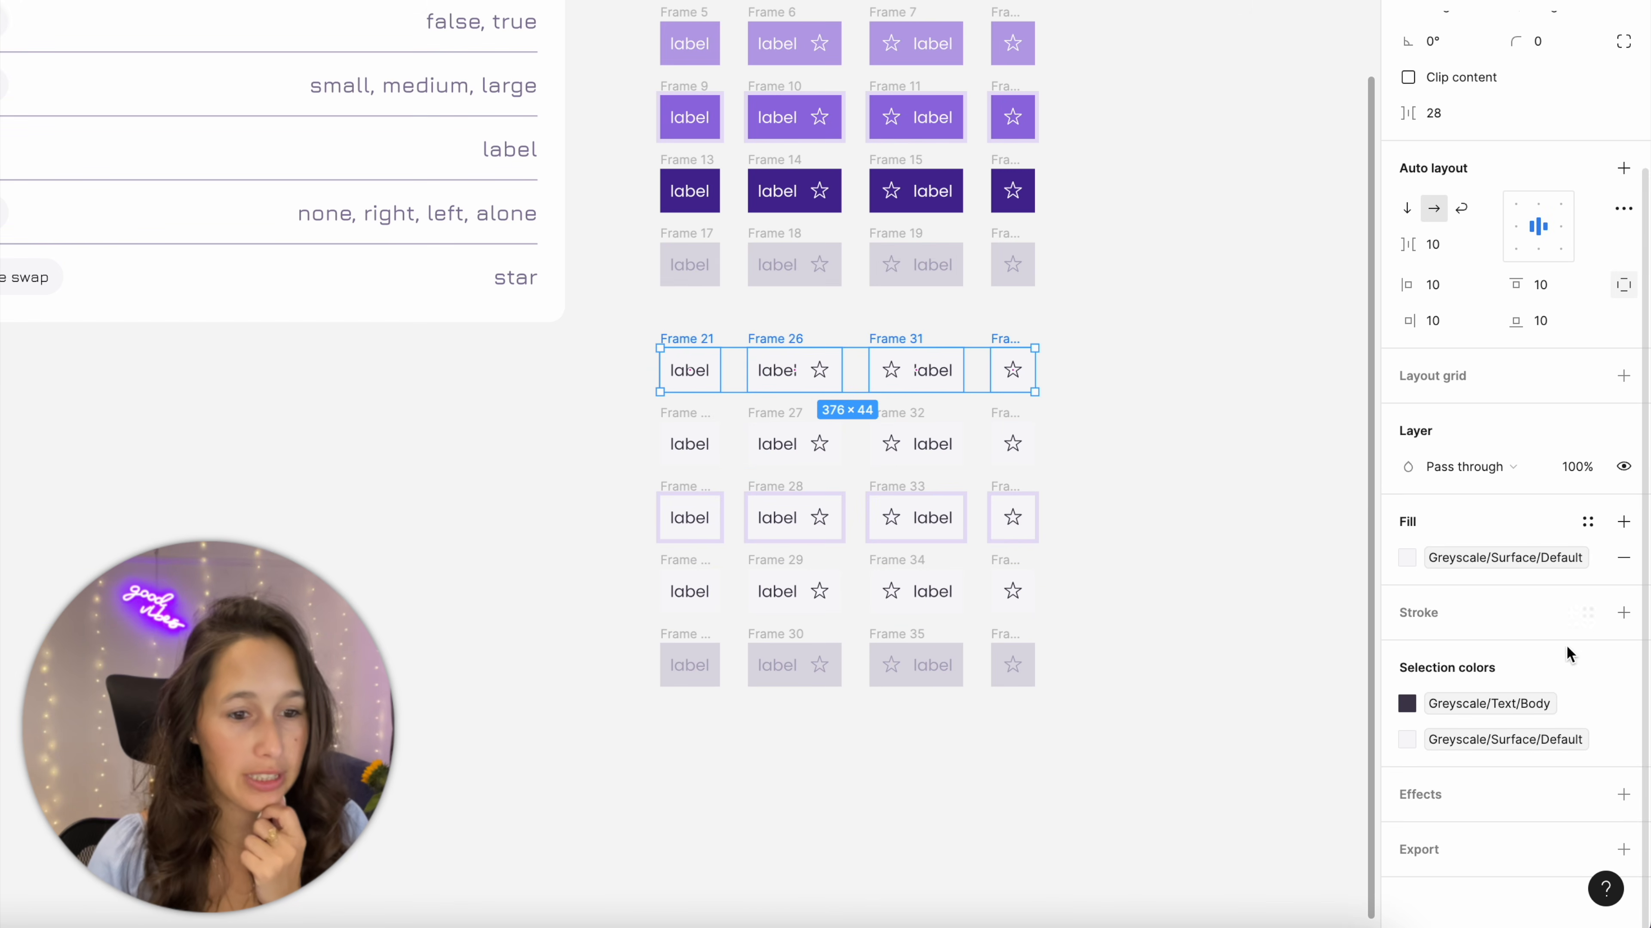
{"action": "left_click", "coordinate": [1625, 614]}
{"action": "left_click", "coordinate": [1588, 612]}
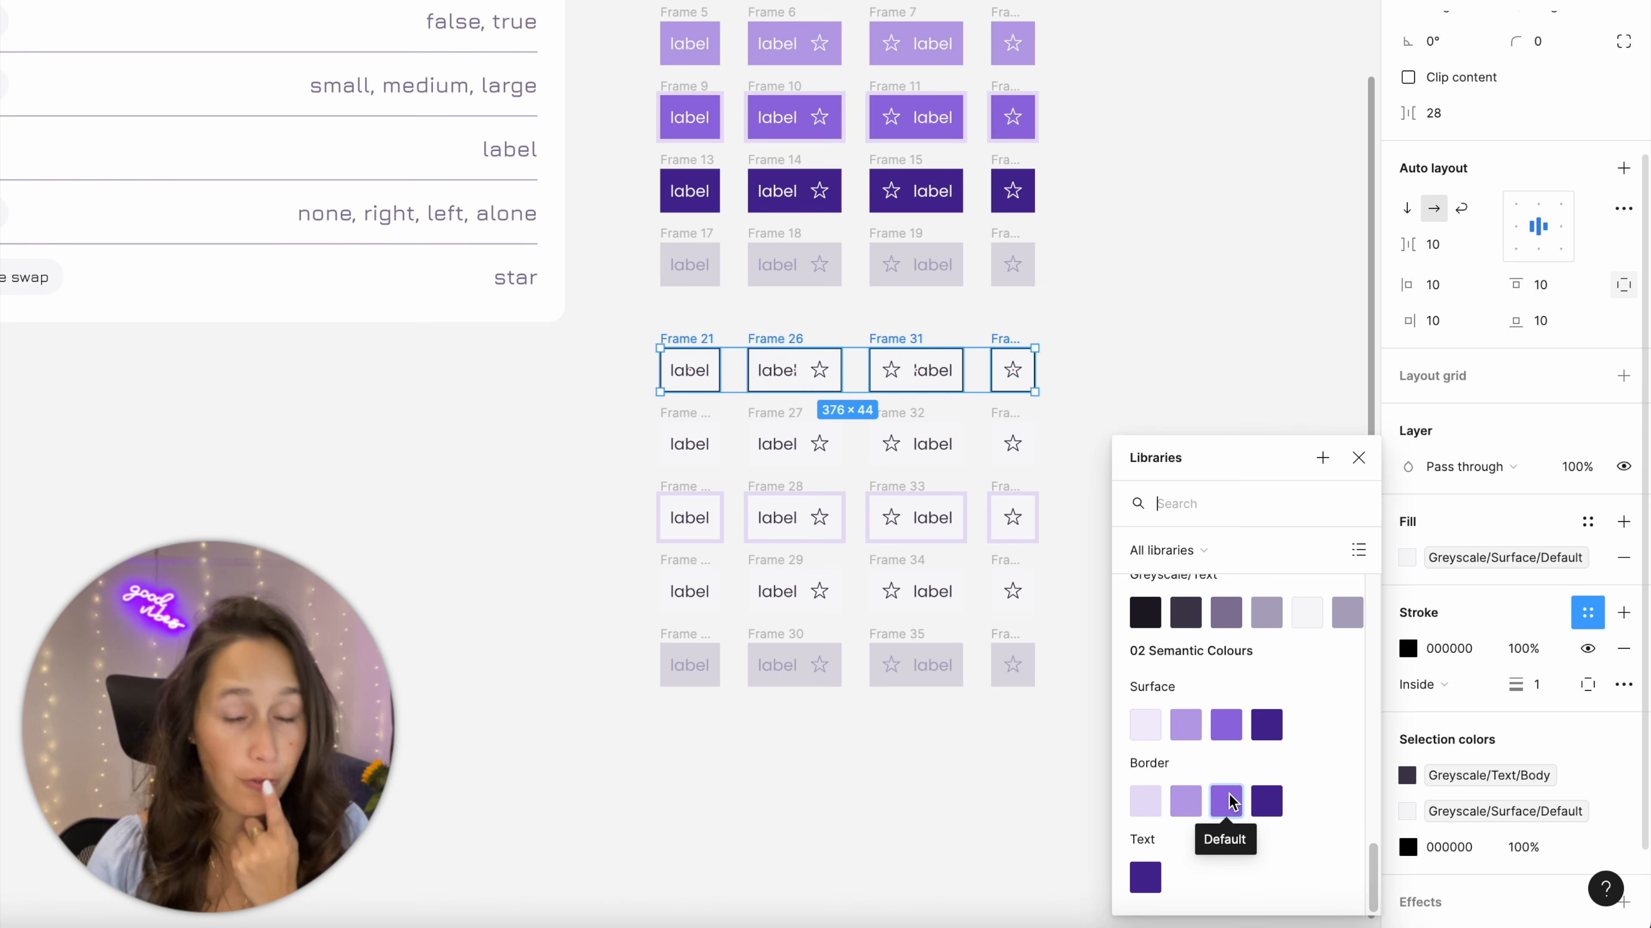
{"action": "left_click", "coordinate": [1228, 803]}
{"action": "left_click", "coordinate": [1100, 404]}
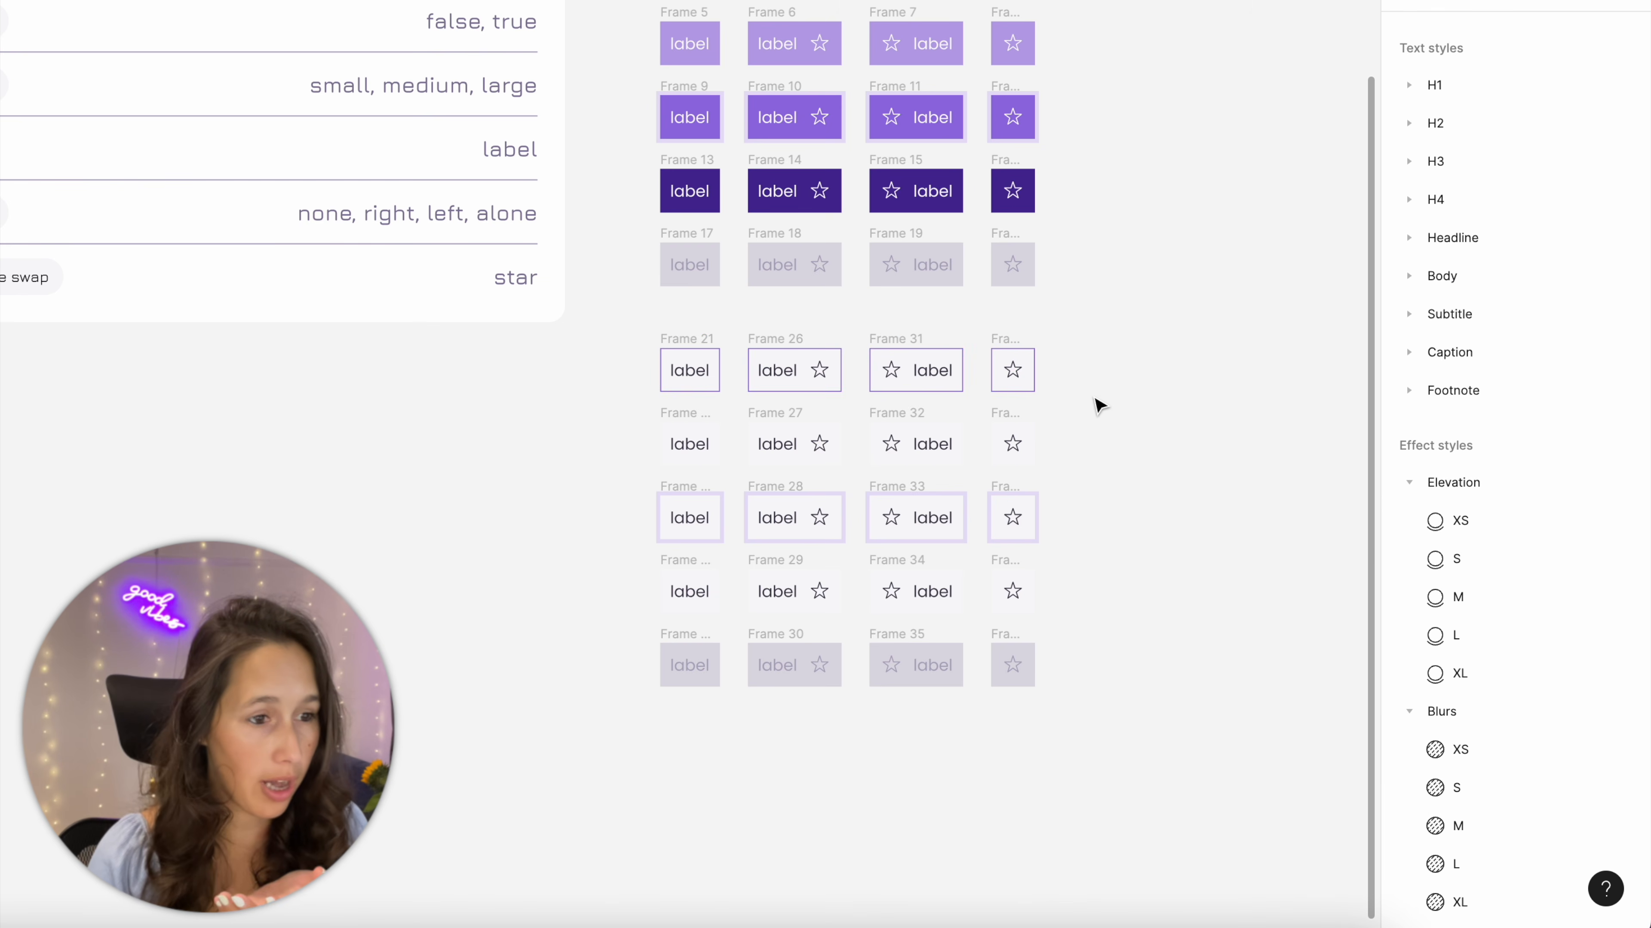
Add a stroke in the semantic Border/Darker colour to the second row of the duplicated button set
{"action": "left_click_drag", "start_coordinate": [1100, 405], "coordinate": [596, 464]}
{"action": "key", "text": "shift+a"}
{"action": "left_click", "coordinate": [1536, 561]}
{"action": "left_click", "coordinate": [1588, 612]}
{"action": "left_click", "coordinate": [1624, 612]}
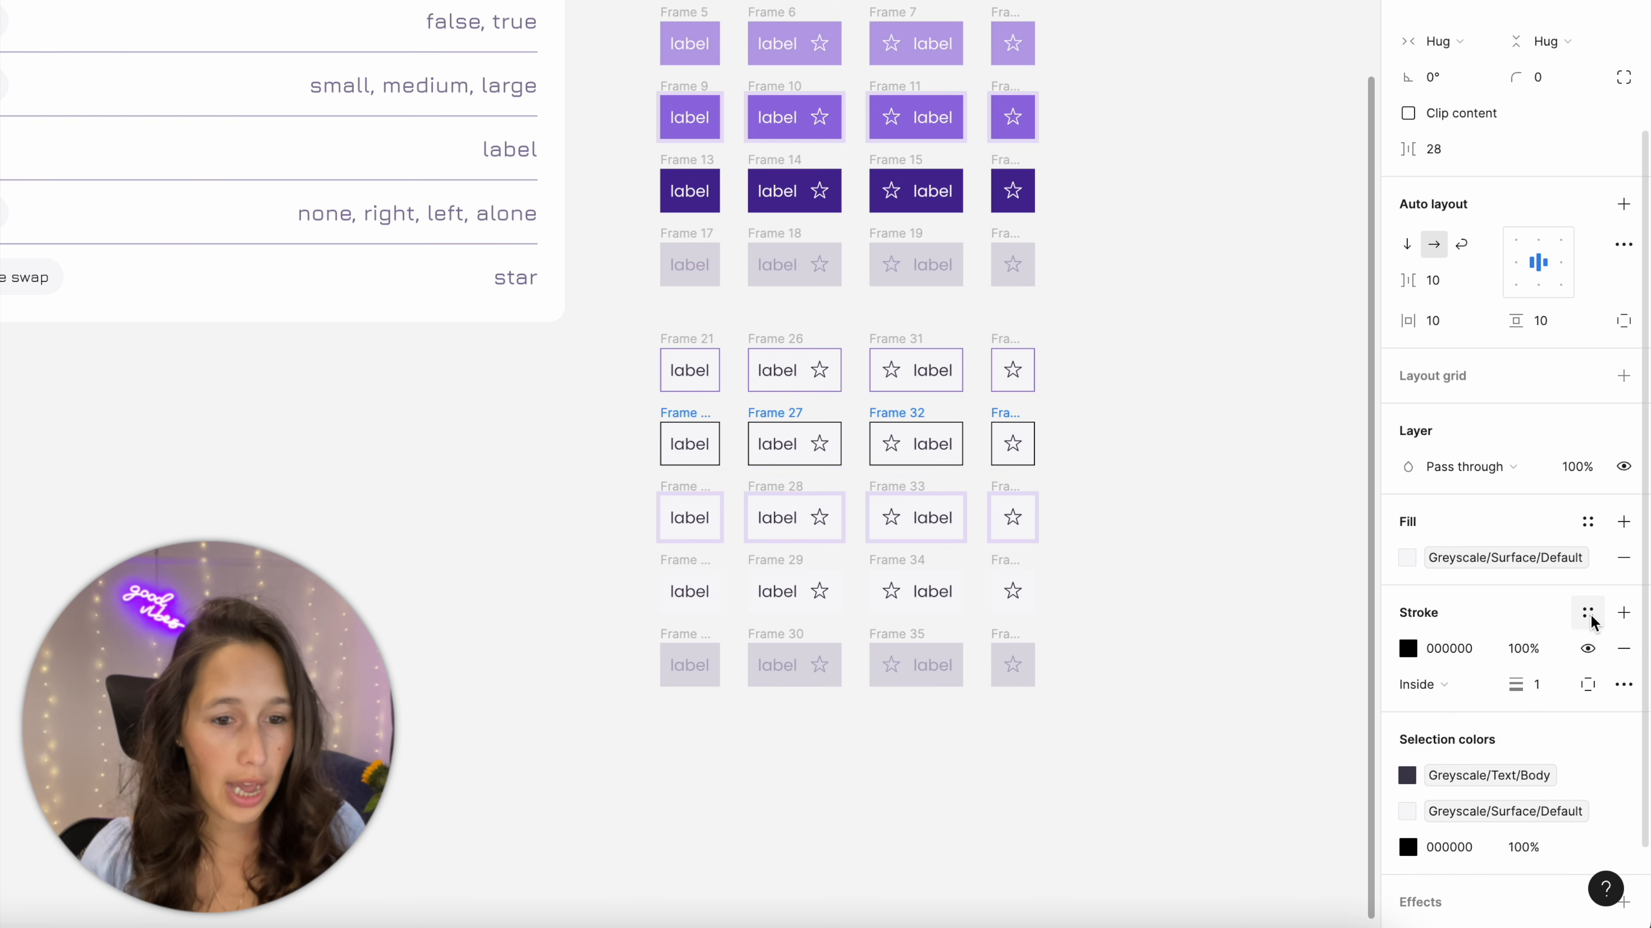
{"action": "left_click", "coordinate": [1590, 618]}
{"action": "type", "text": "border"}
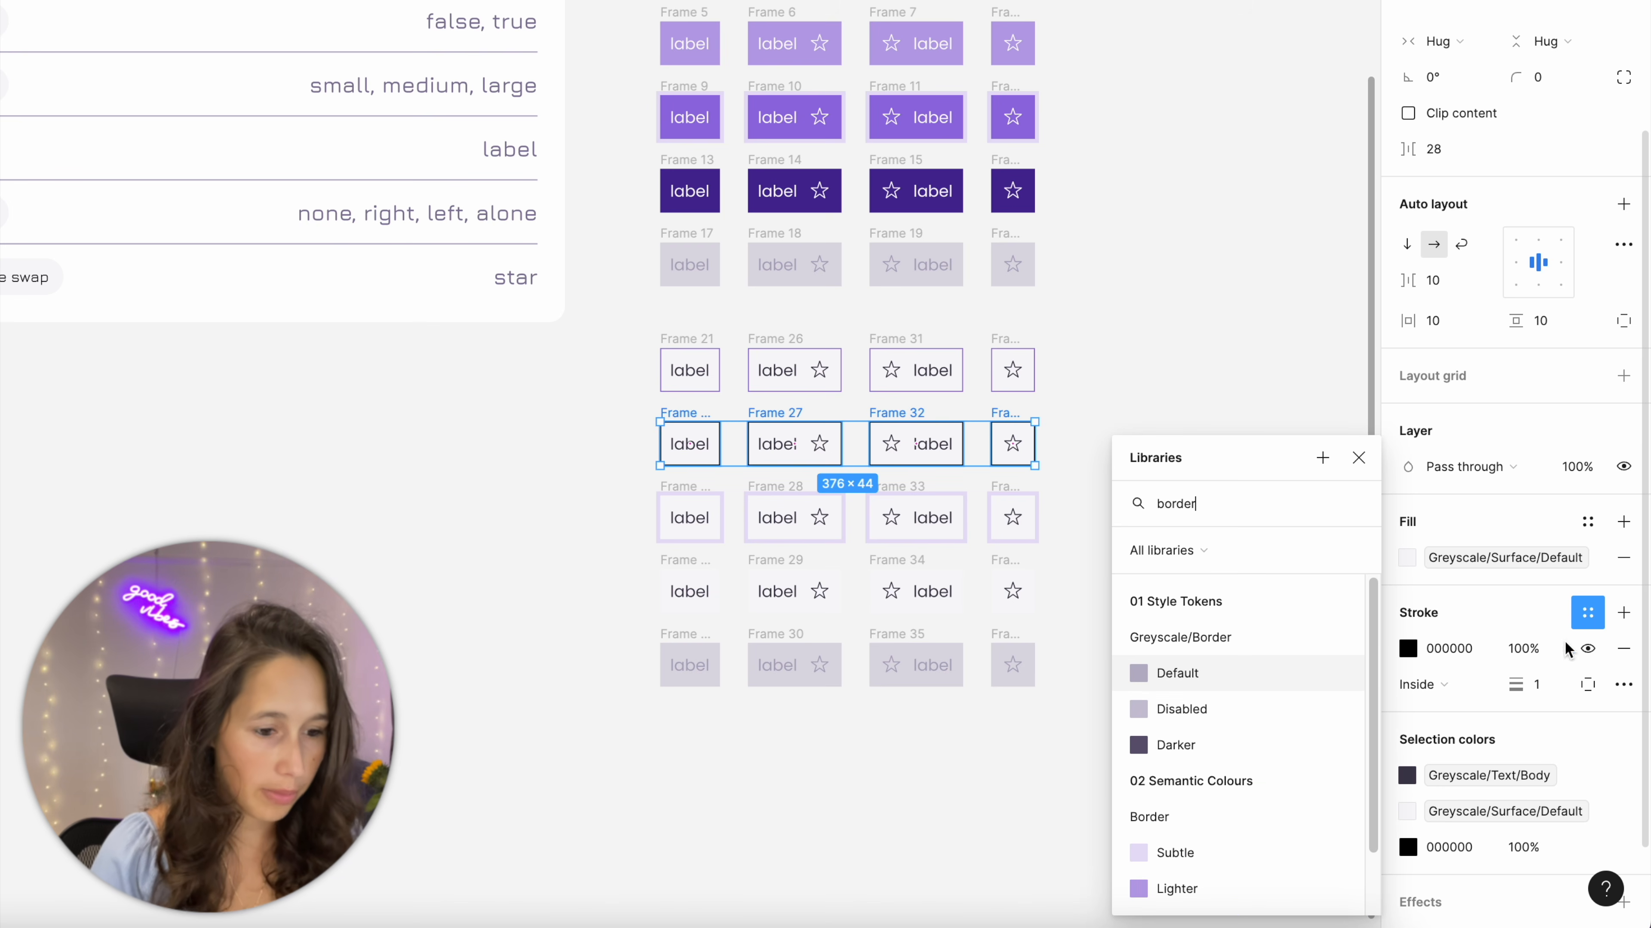
{"action": "scroll", "coordinate": [1566, 648], "scroll_direction": "down", "scroll_amount": 2}
{"action": "scroll", "coordinate": [1286, 752], "scroll_direction": "down", "scroll_amount": 2}
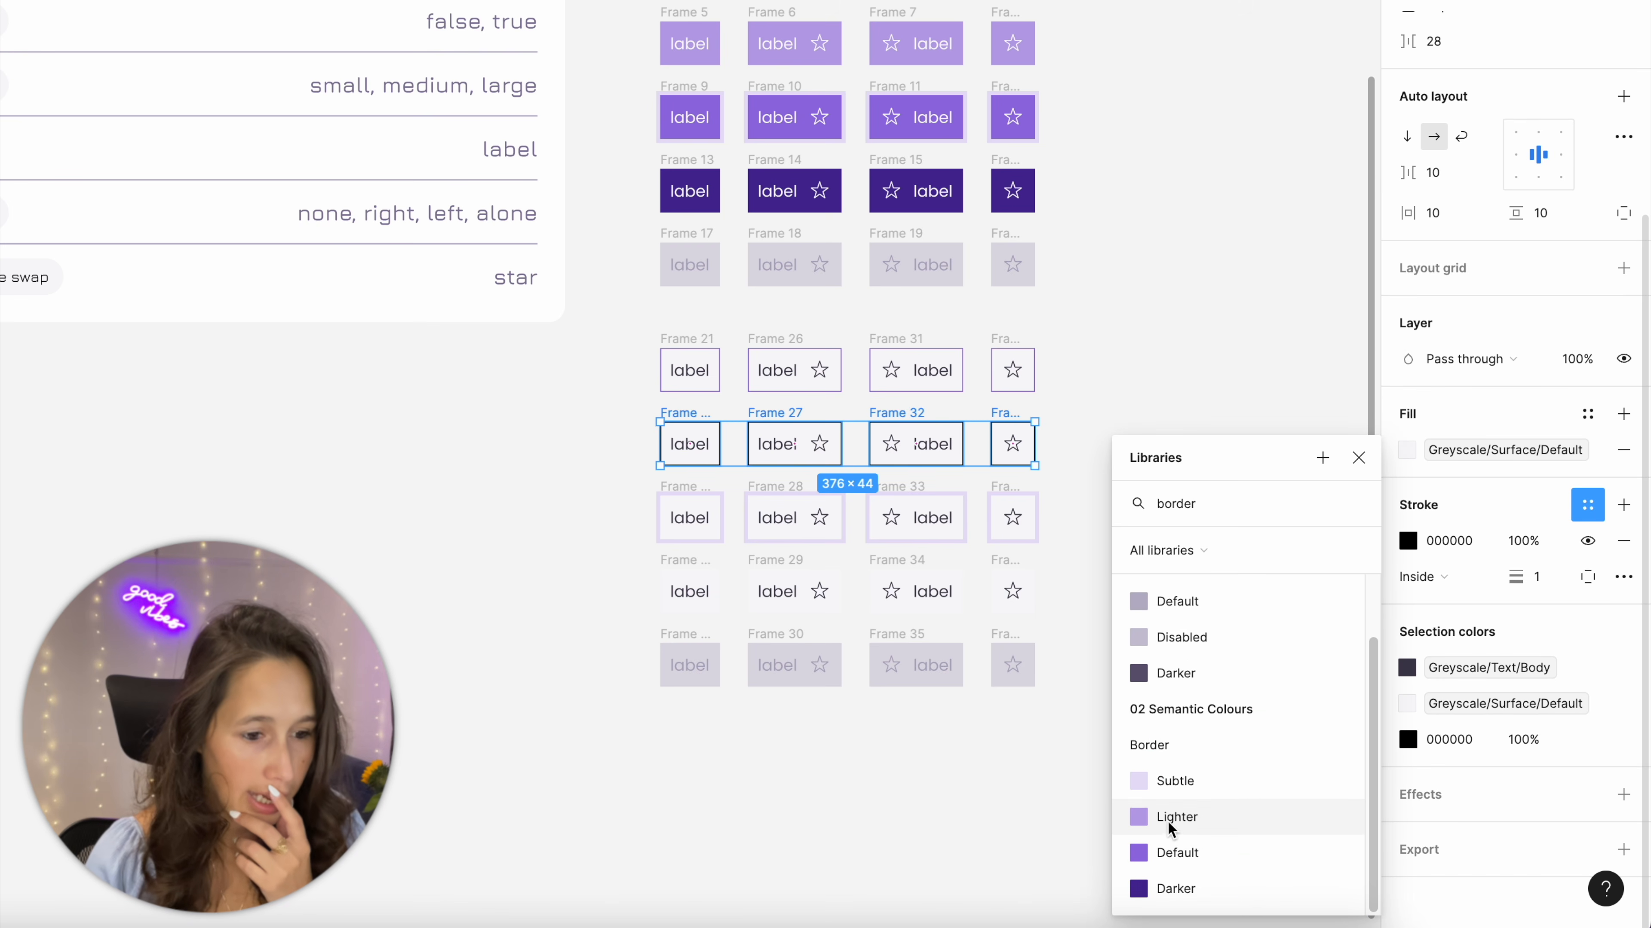
{"action": "left_click", "coordinate": [1184, 888]}
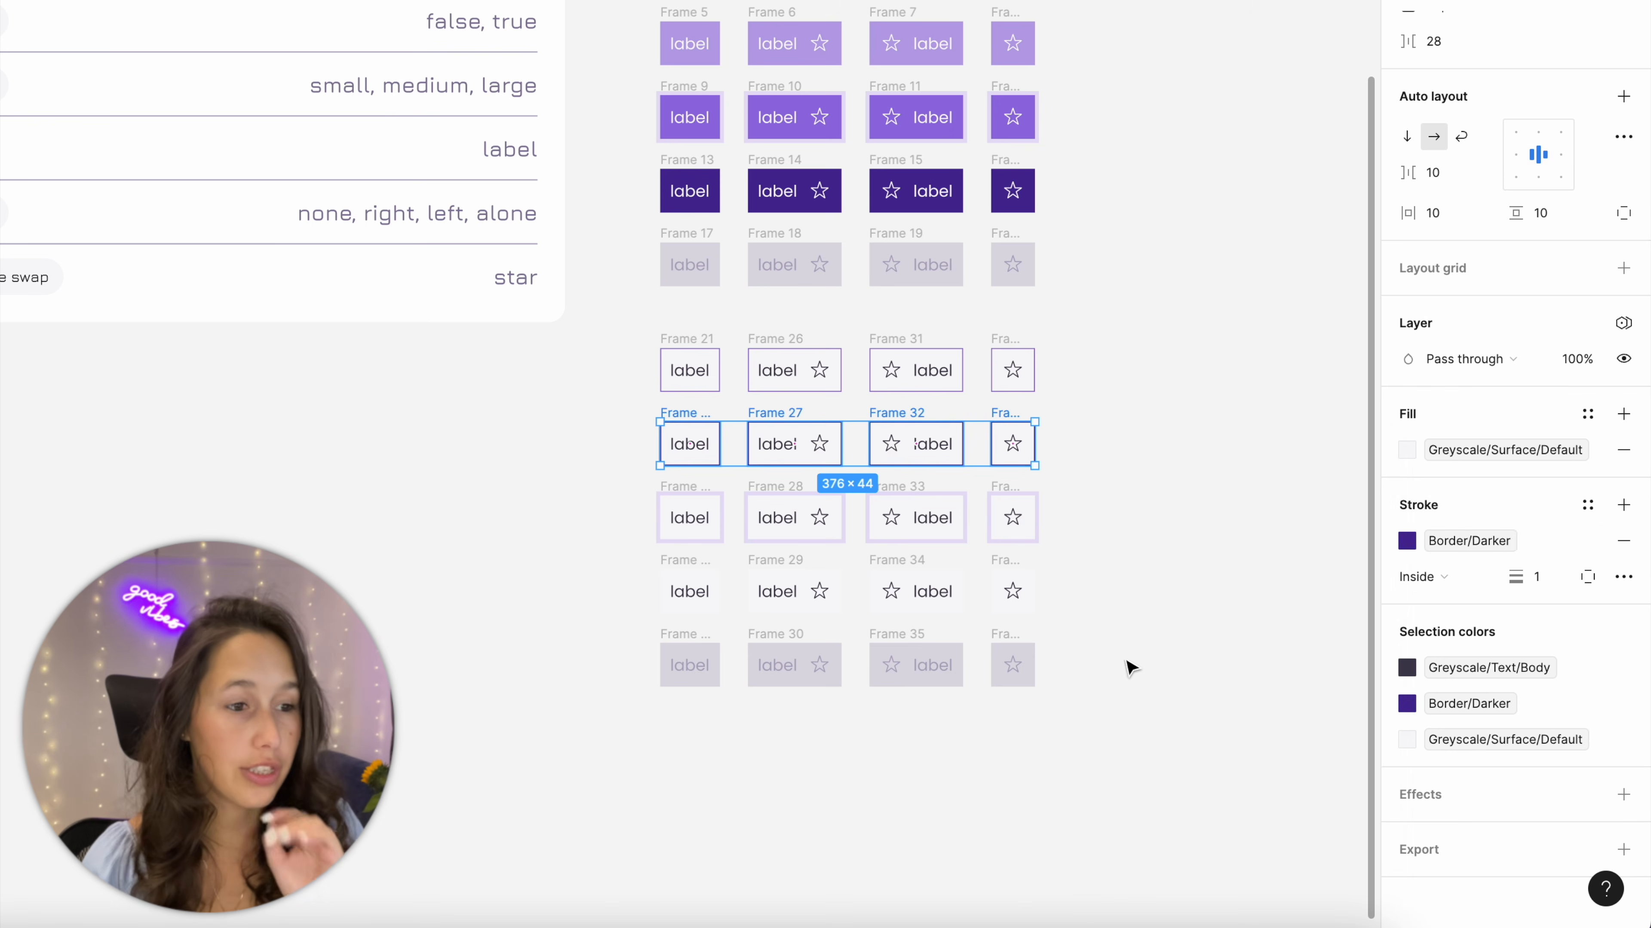
{"action": "left_click", "coordinate": [1104, 405]}
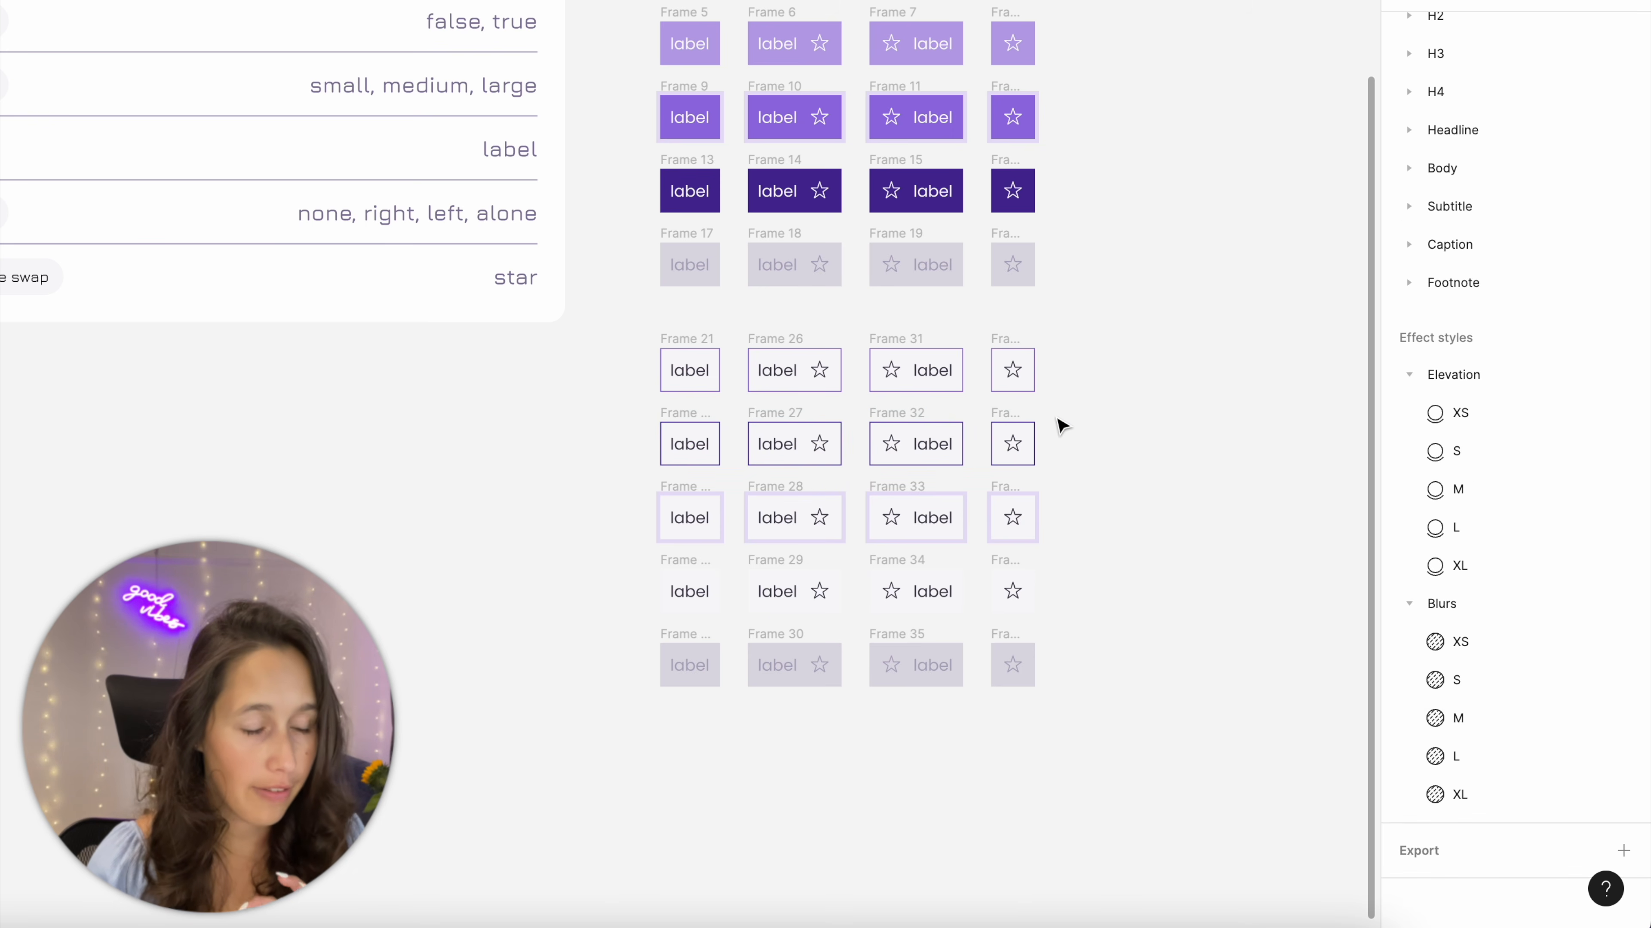
{"action": "left_click_drag", "start_coordinate": [1065, 492], "coordinate": [505, 572]}
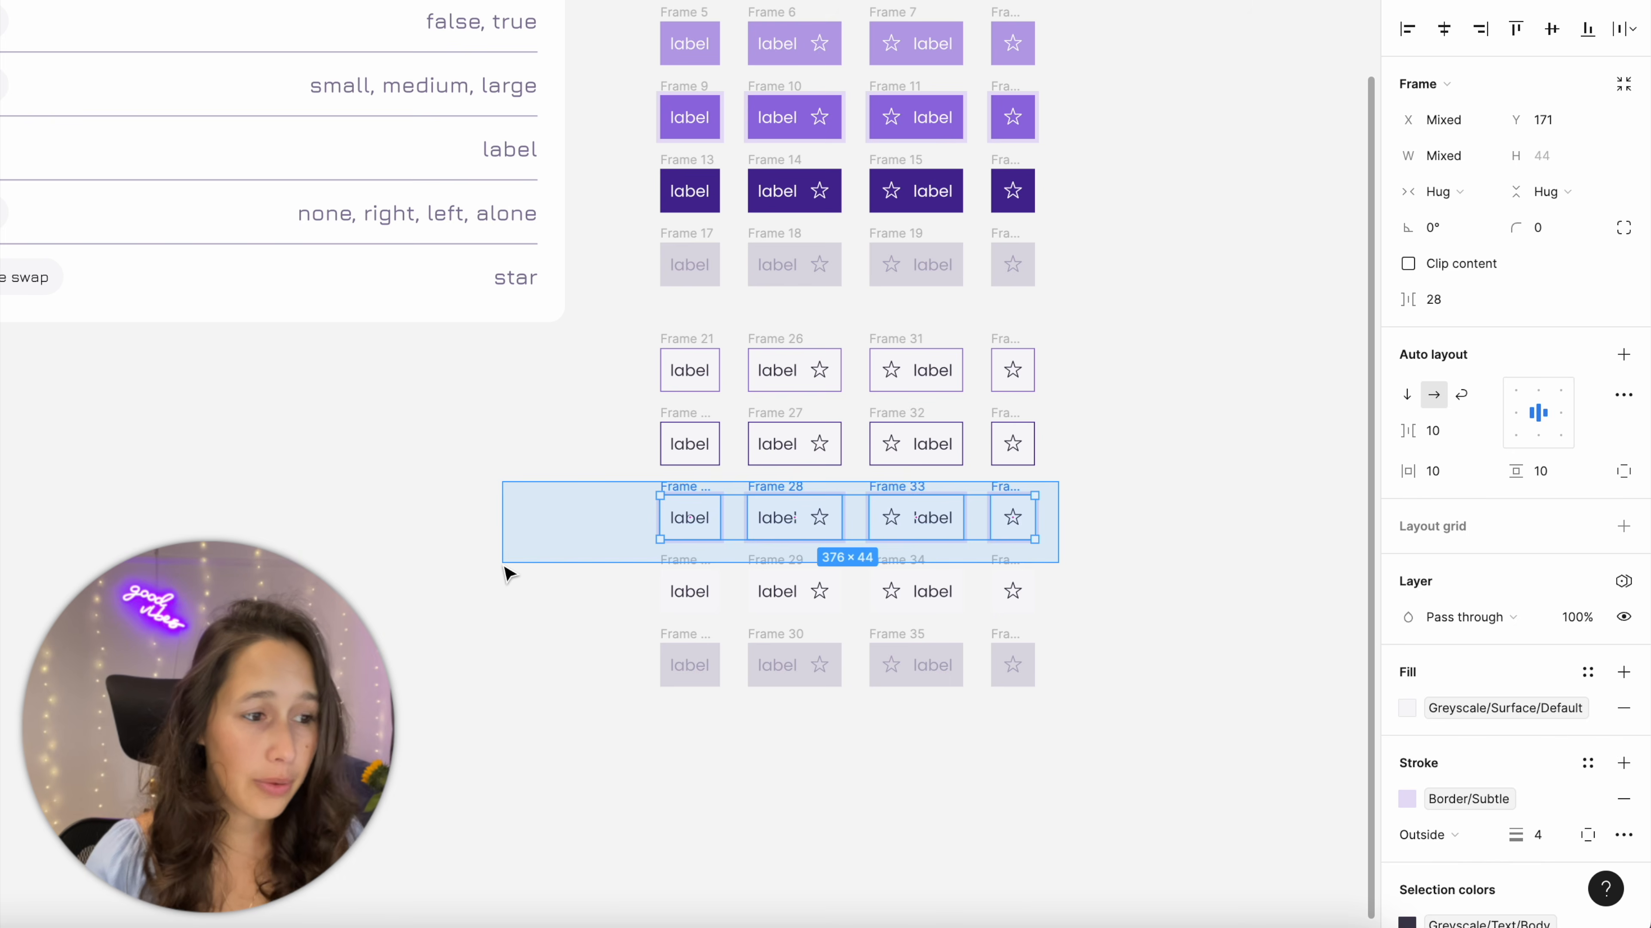
{"action": "left_click", "coordinate": [574, 546]}
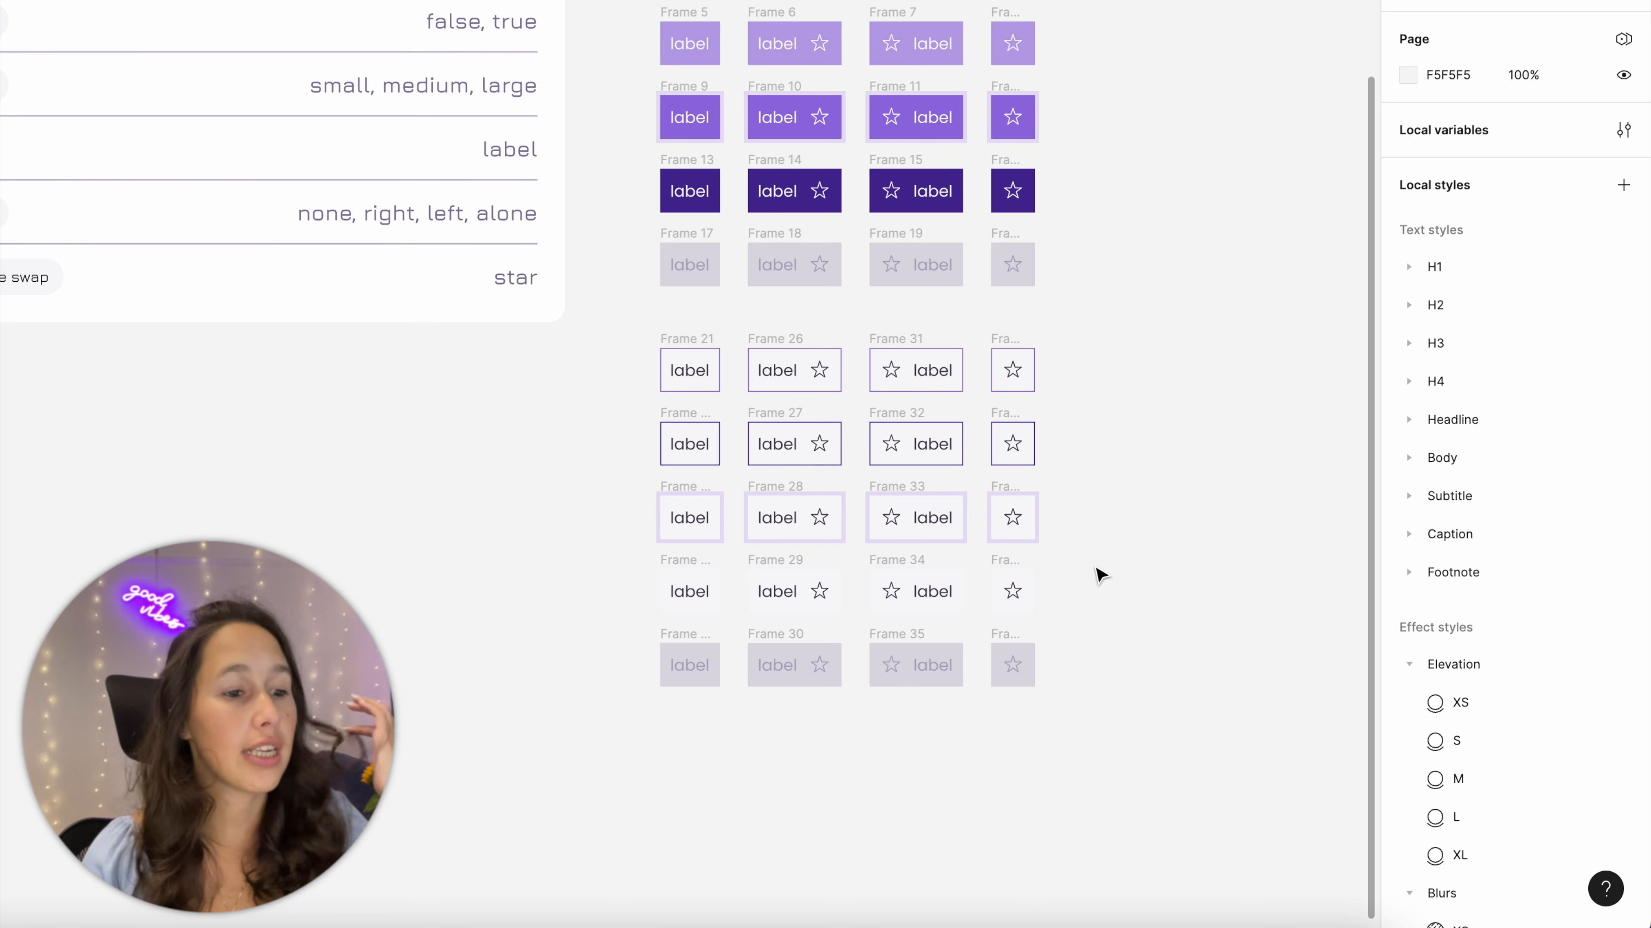
Add a semantic Border/Default stroke with a weight of 1 to the fourth row of the duplicated button set
{"action": "left_click_drag", "start_coordinate": [1094, 557], "coordinate": [541, 645]}
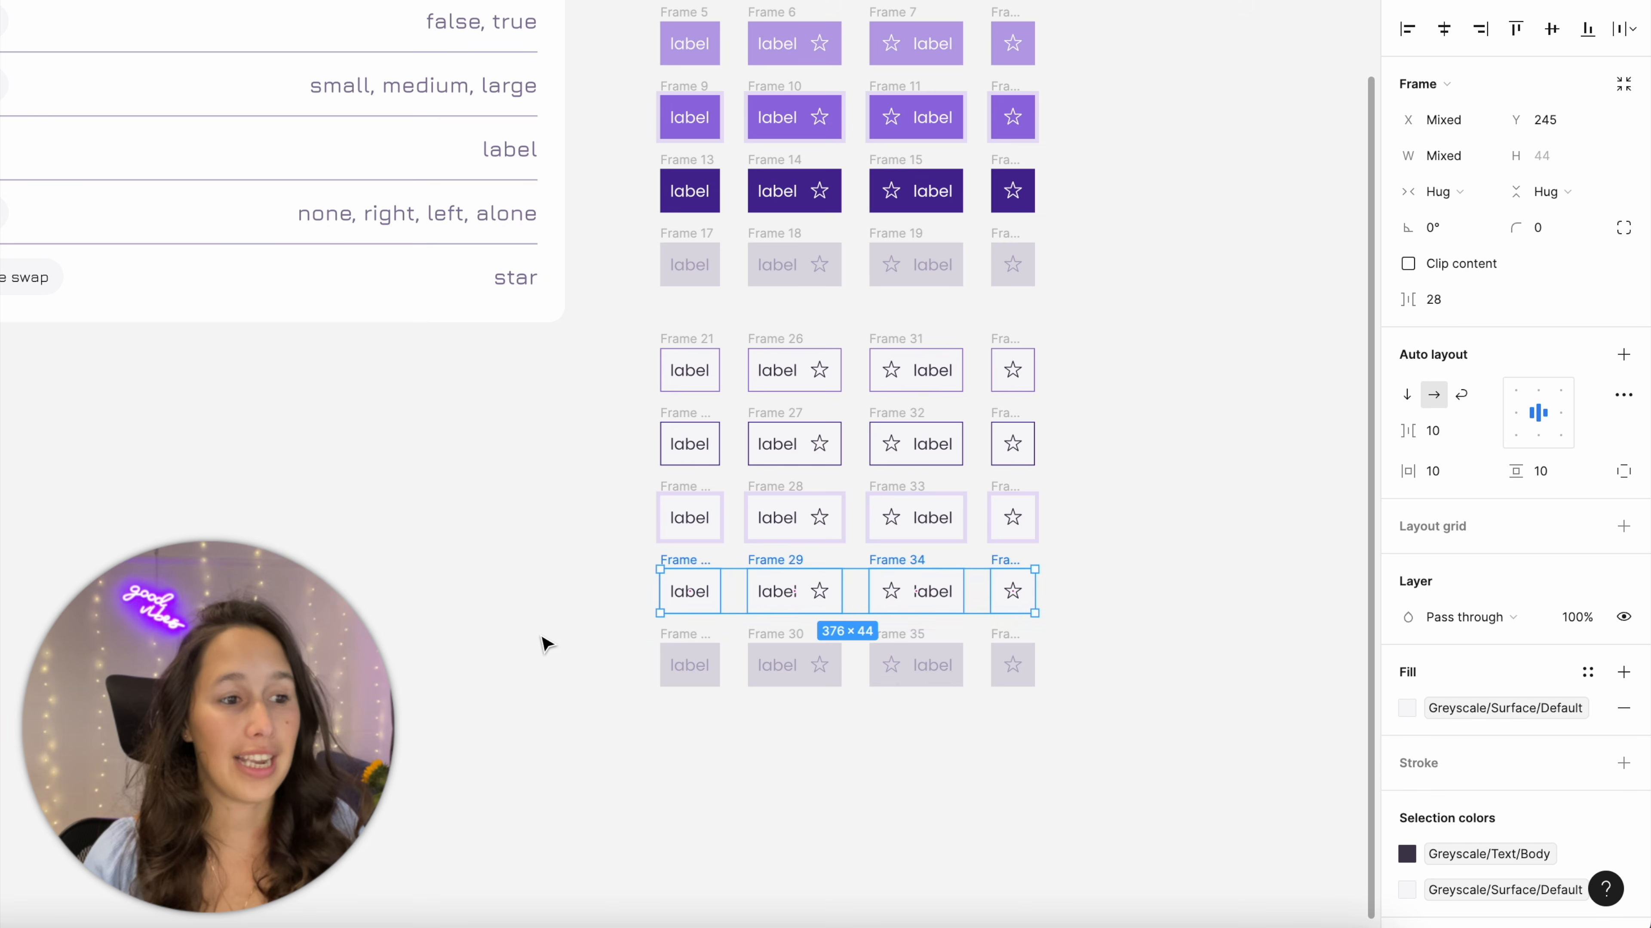
{"action": "scroll", "coordinate": [1614, 621], "scroll_direction": "down", "scroll_amount": 2}
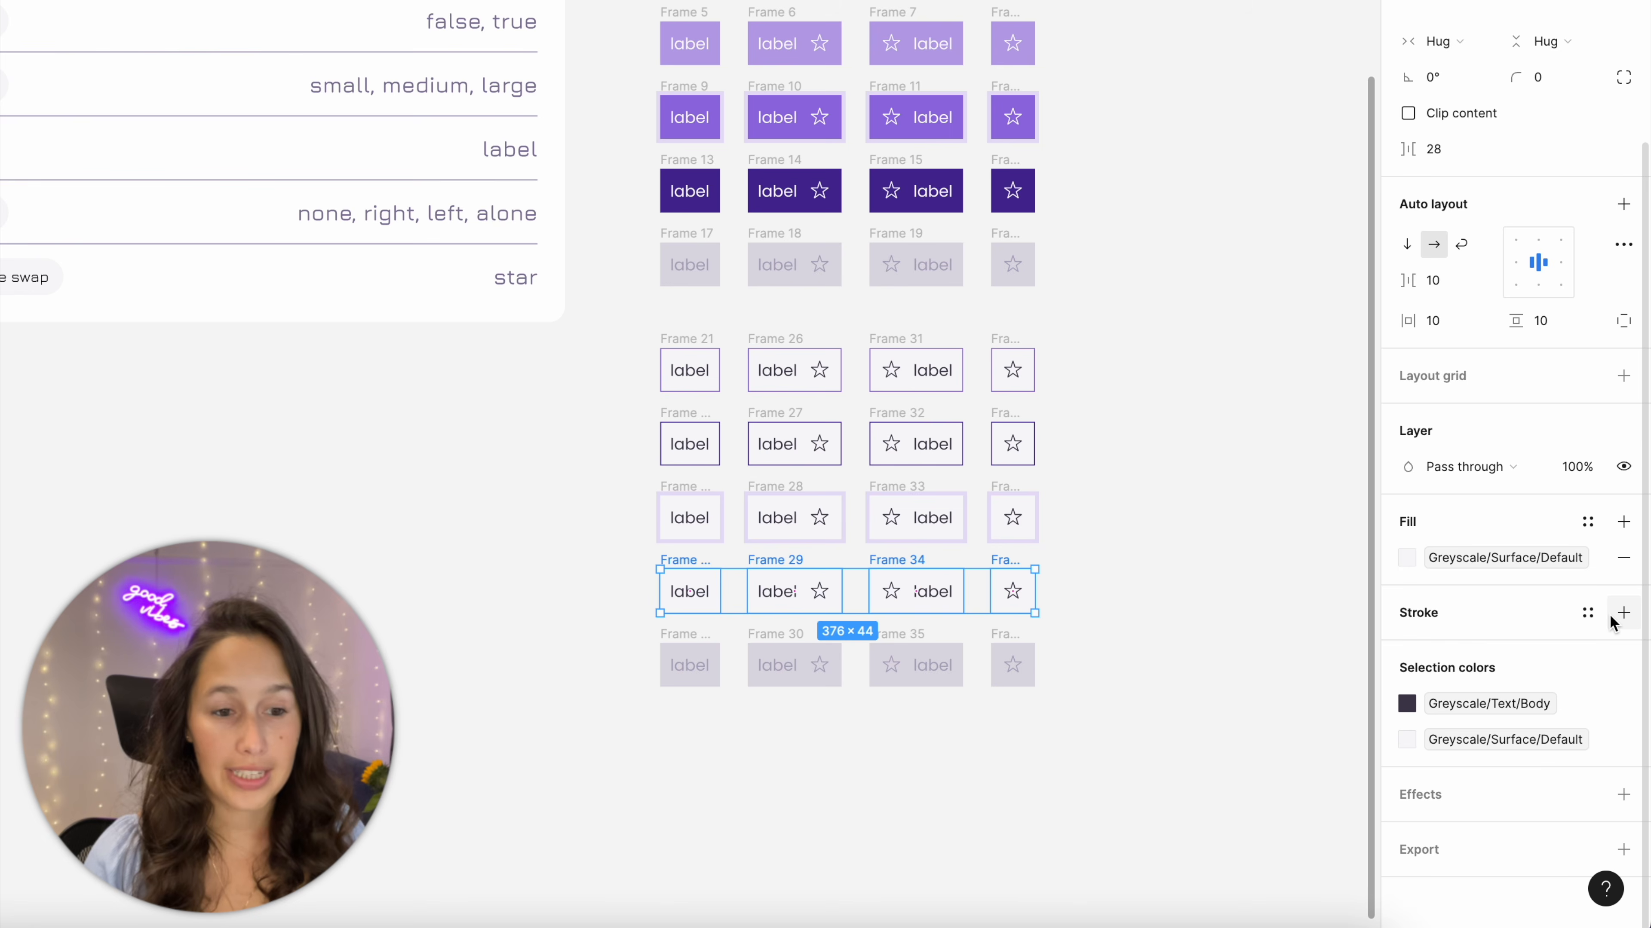
{"action": "left_click", "coordinate": [1590, 614]}
{"action": "scroll", "coordinate": [1179, 777], "scroll_direction": "down", "scroll_amount": 5}
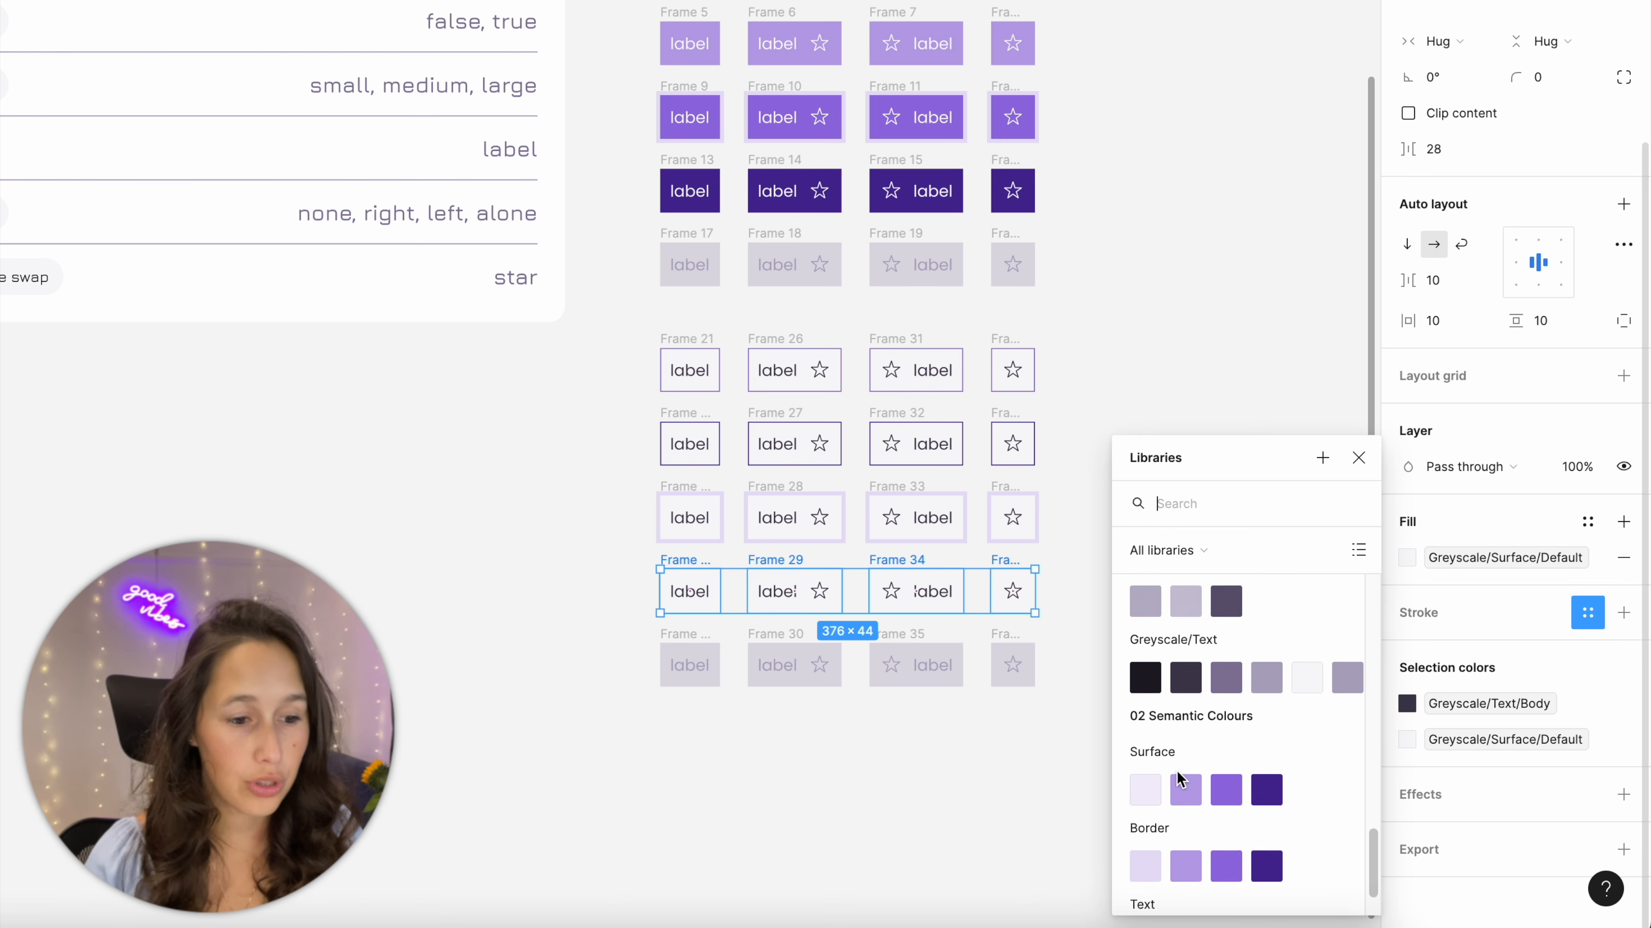
{"action": "scroll", "coordinate": [1178, 773], "scroll_direction": "down", "scroll_amount": 1}
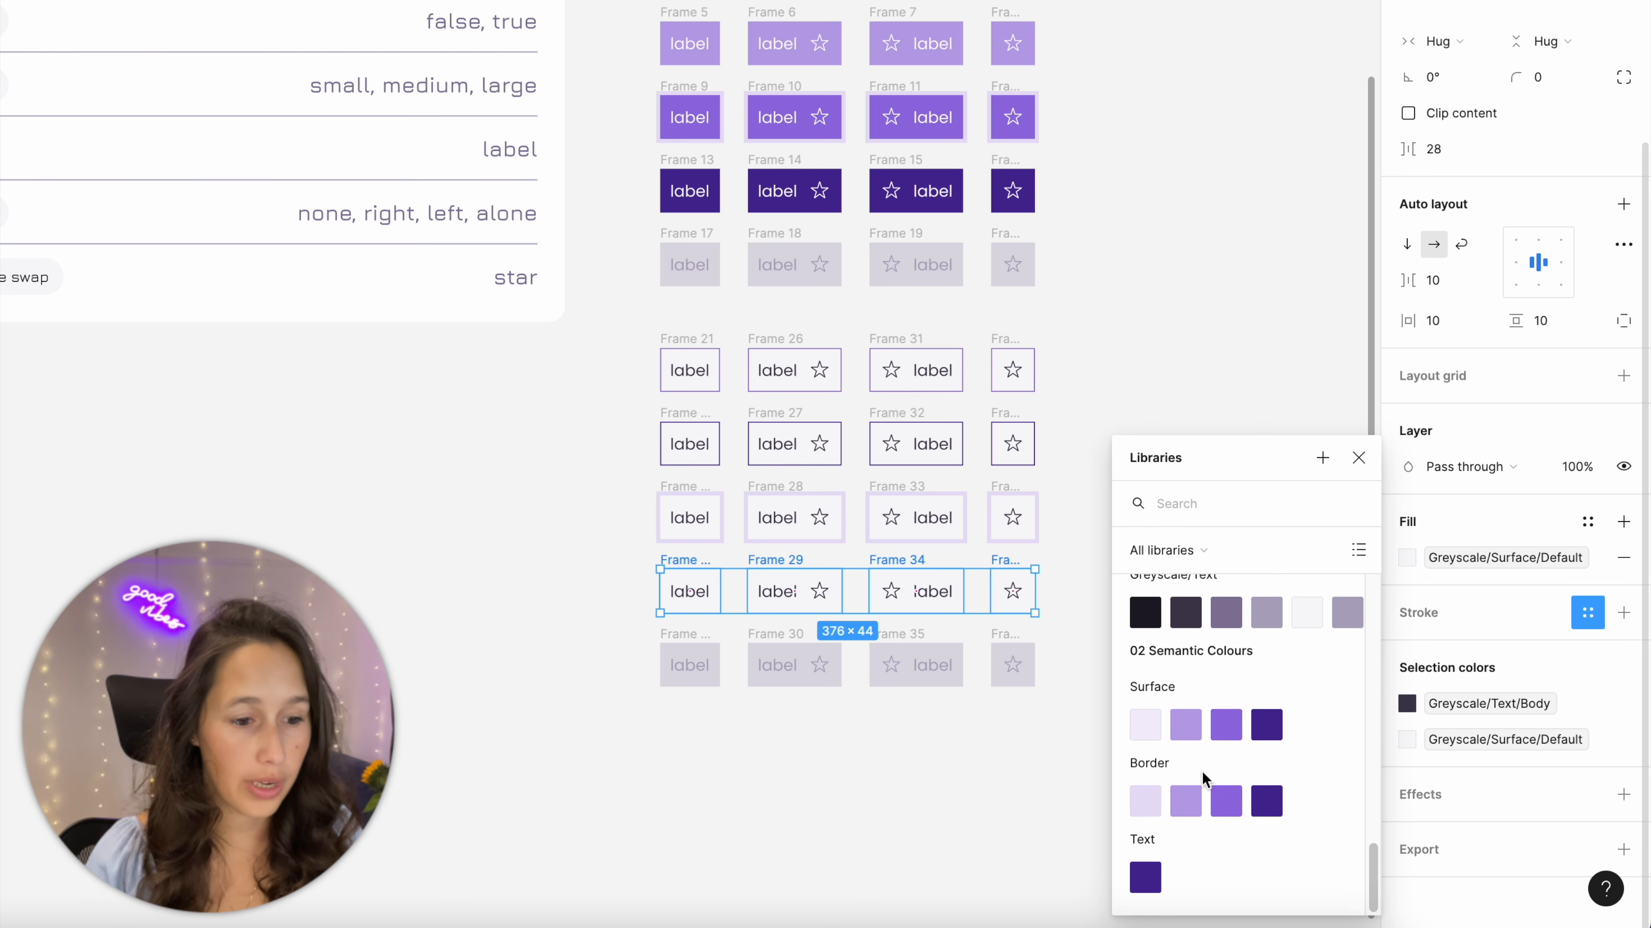
{"action": "left_click", "coordinate": [1220, 801]}
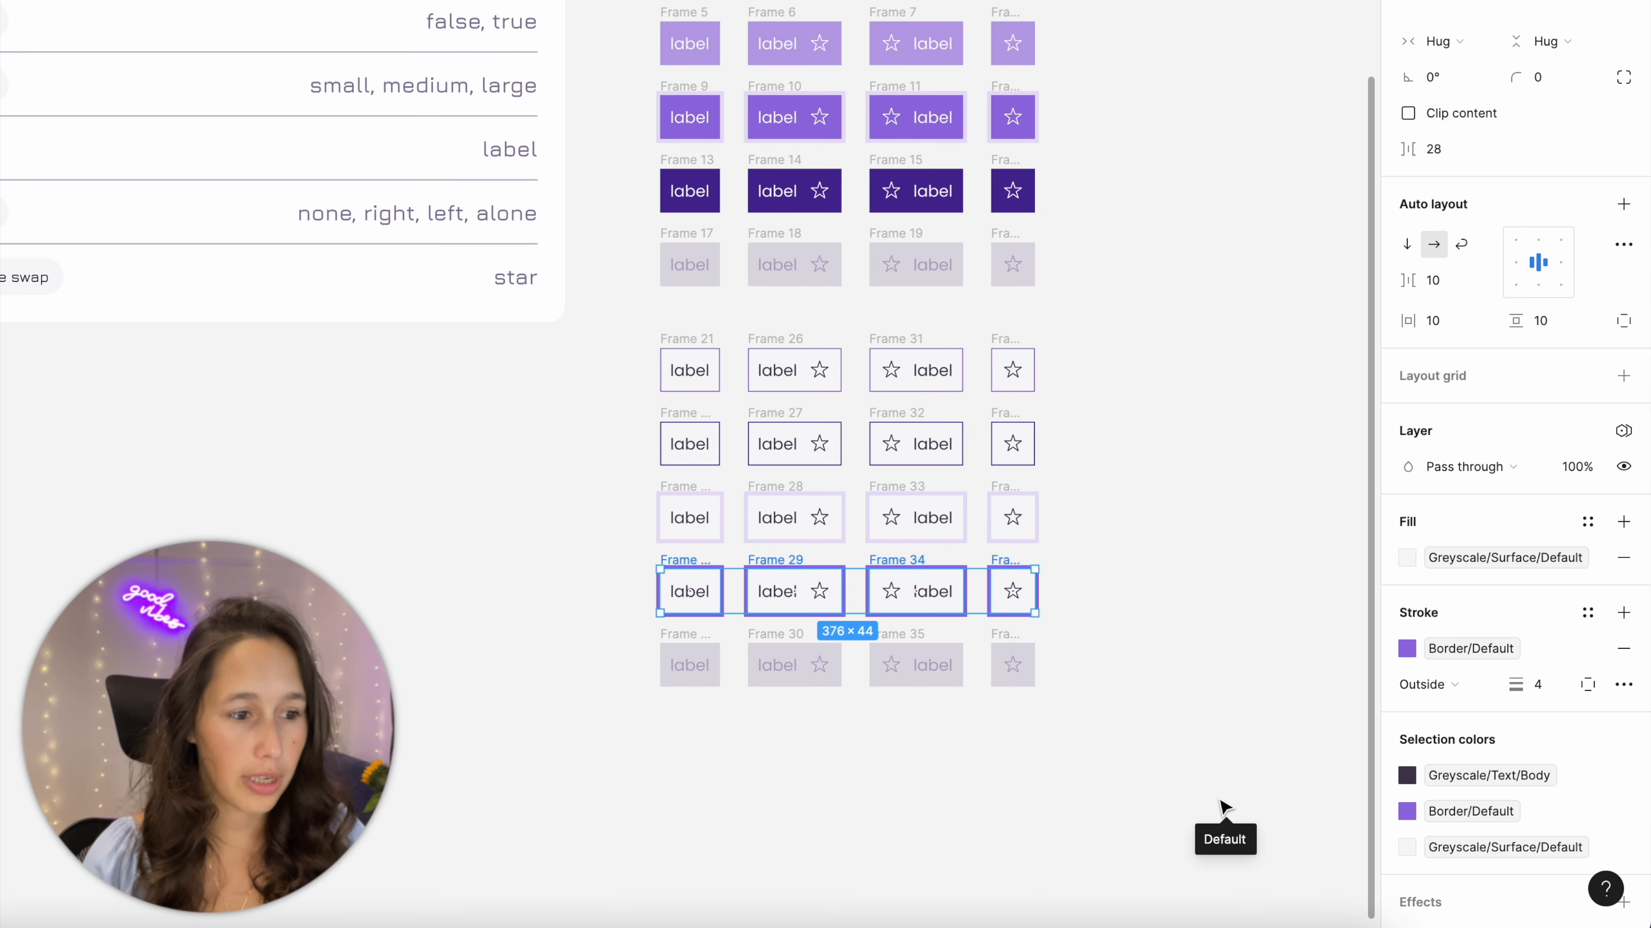
{"action": "left_click", "coordinate": [1561, 679]}
{"action": "type", "text": "1"}
{"action": "key", "text": "Return"}
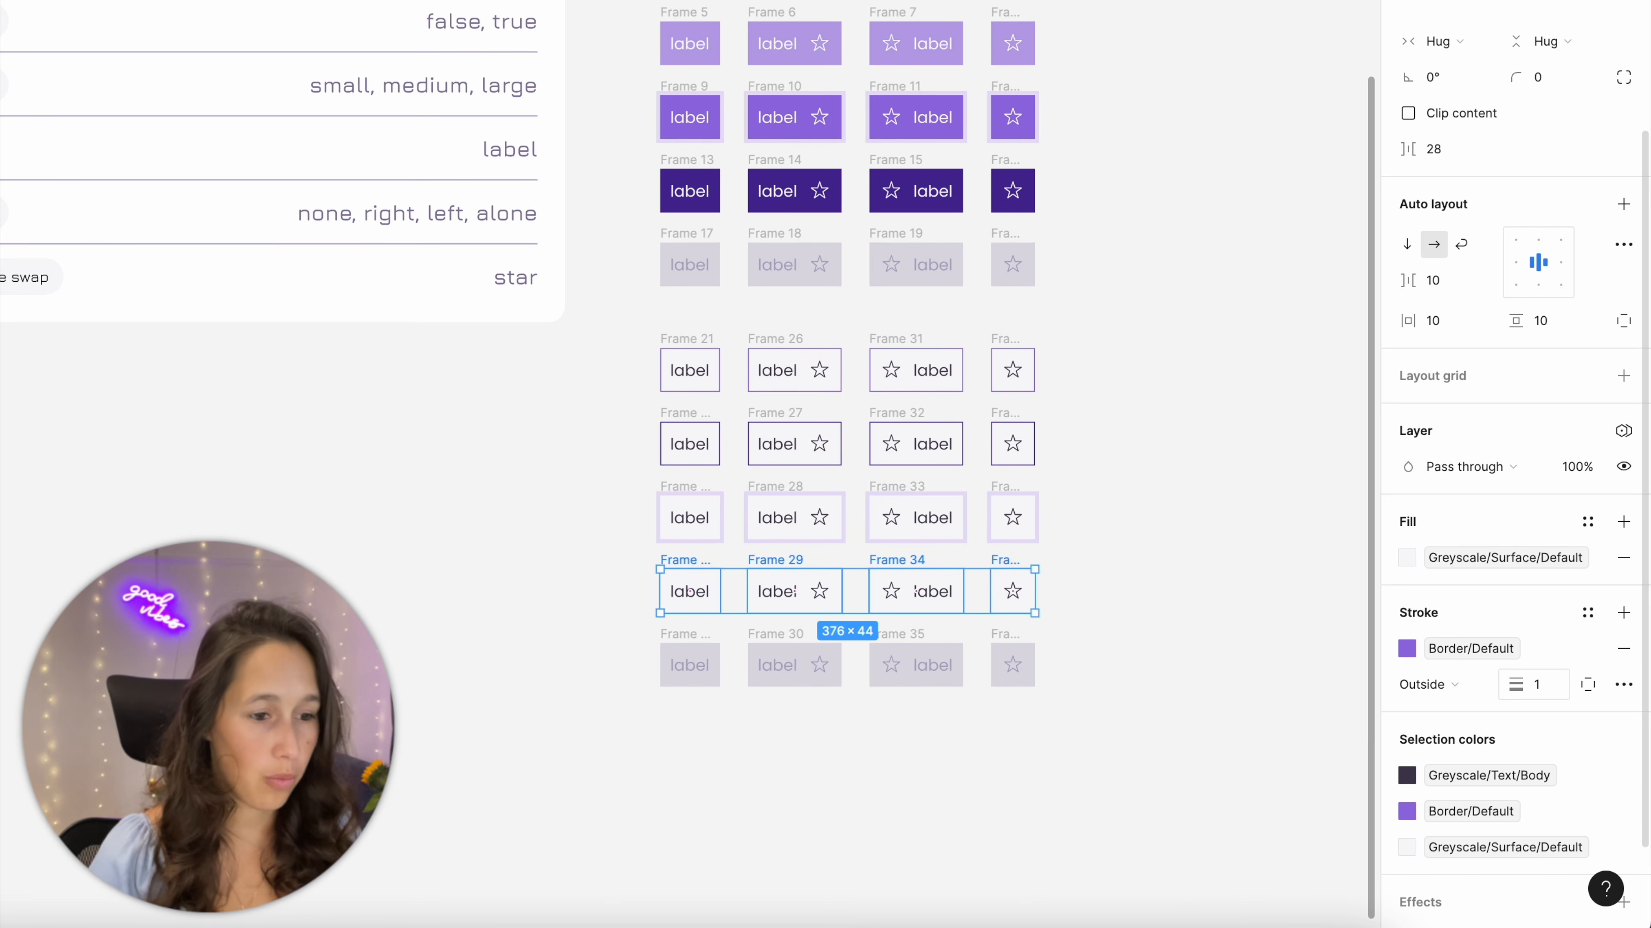
Change the fourth row's fill in the duplicated set to the semantic Surface/Subtle colour
{"action": "left_click", "coordinate": [1505, 561]}
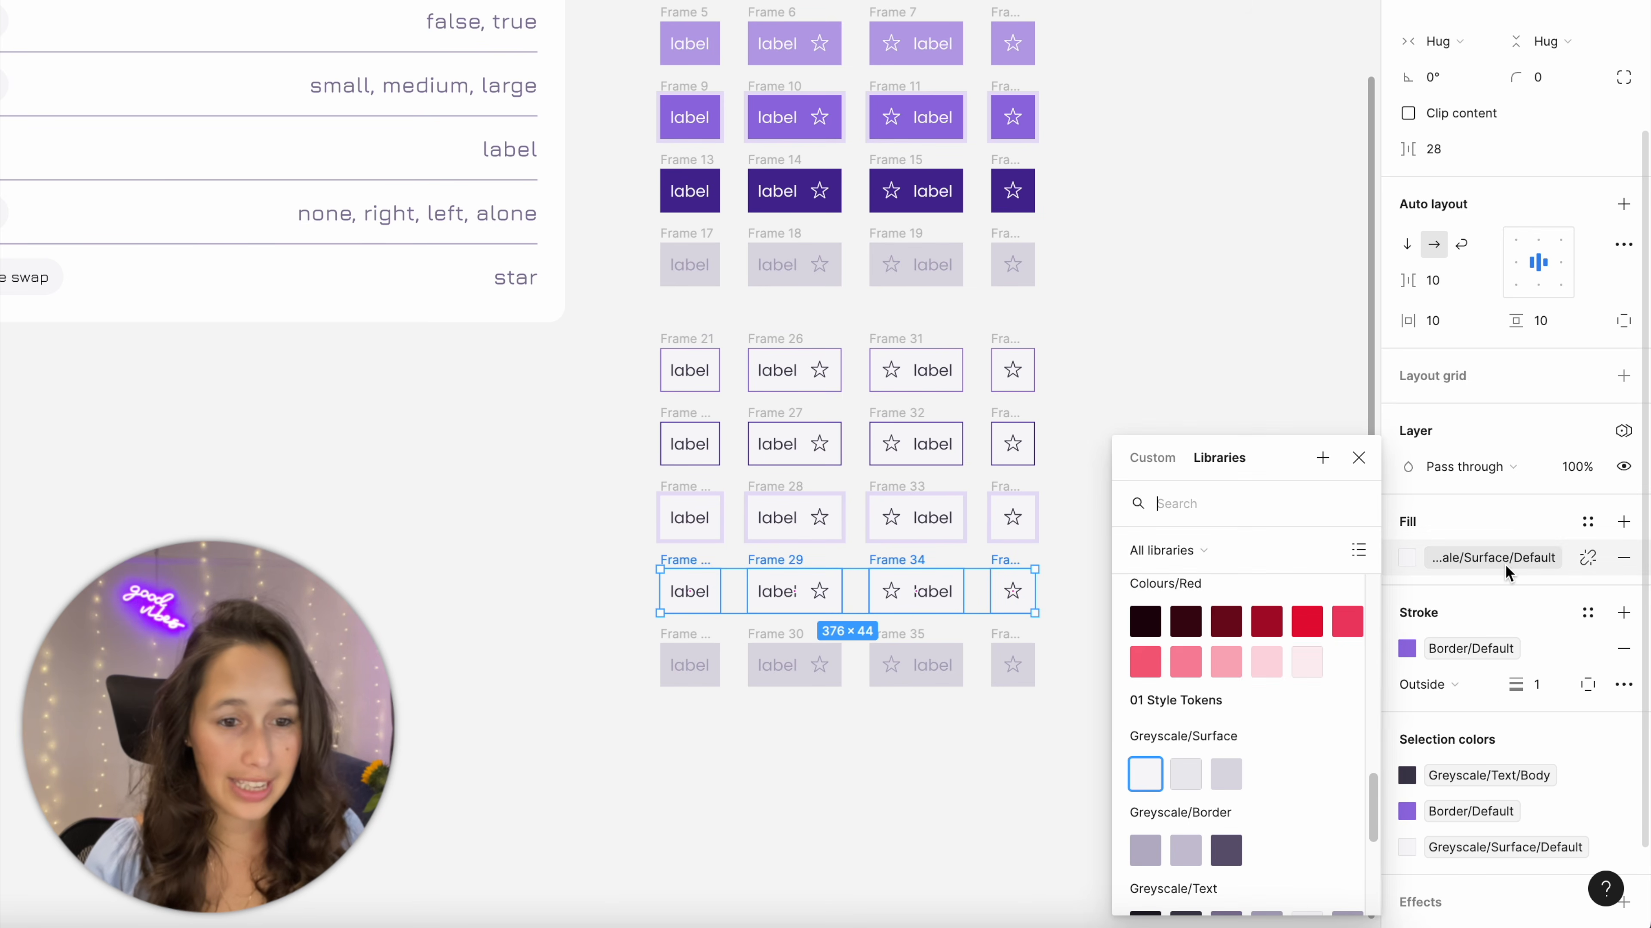
{"action": "left_click", "coordinate": [1186, 778]}
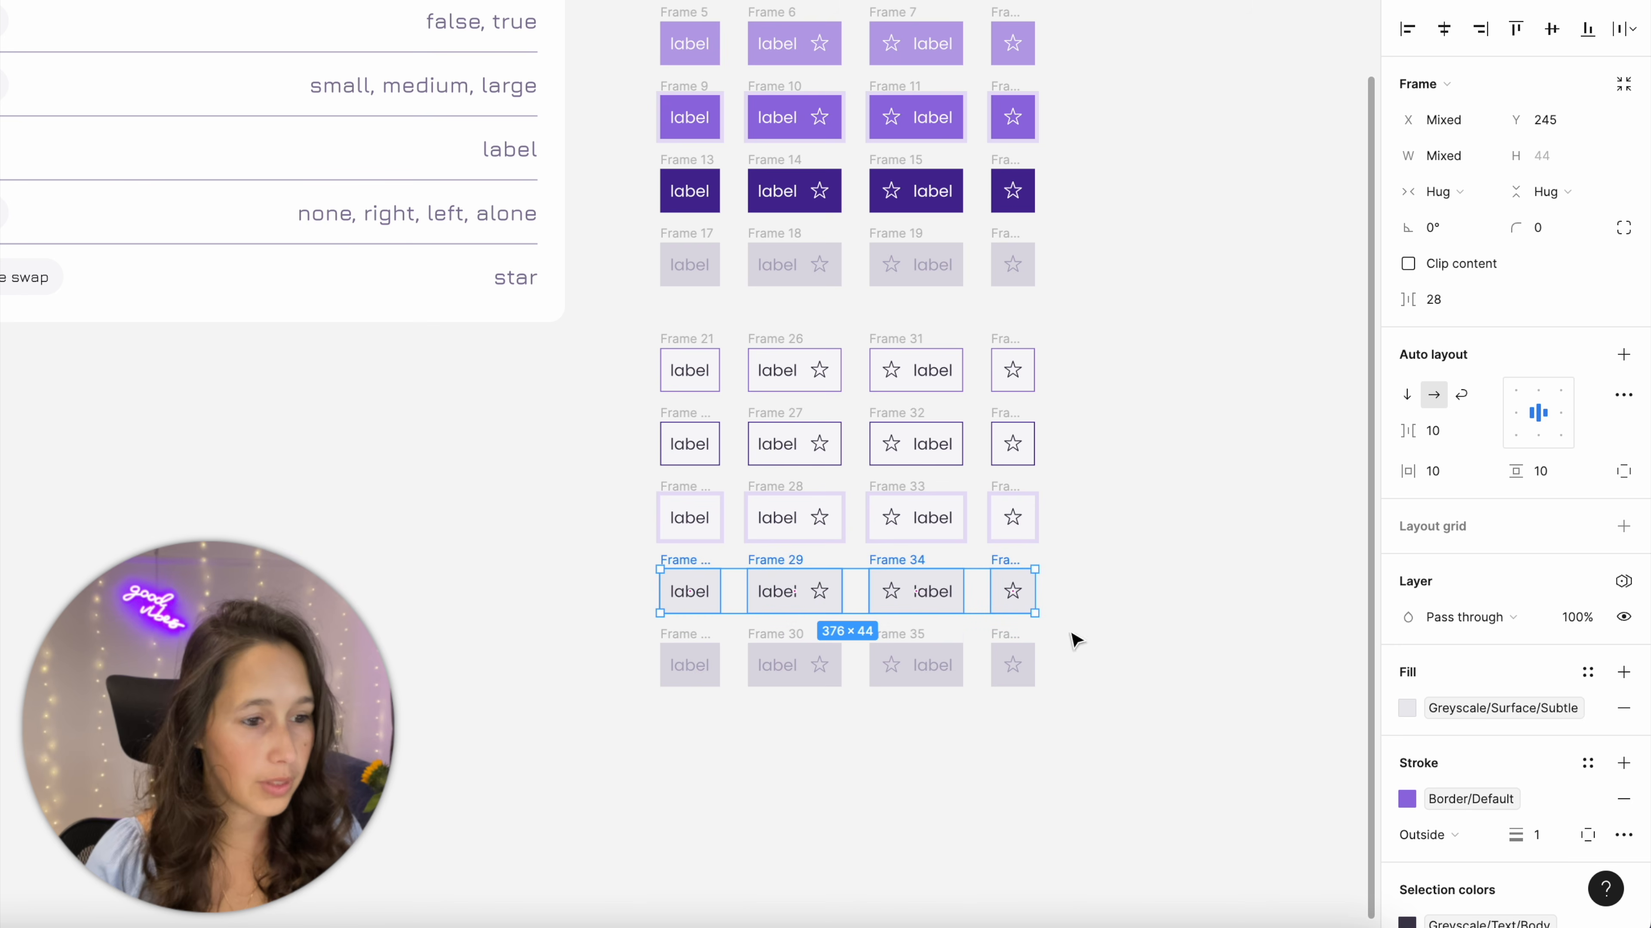
{"action": "left_click", "coordinate": [1474, 709]}
{"action": "scroll", "coordinate": [1161, 724], "scroll_direction": "down", "scroll_amount": 5}
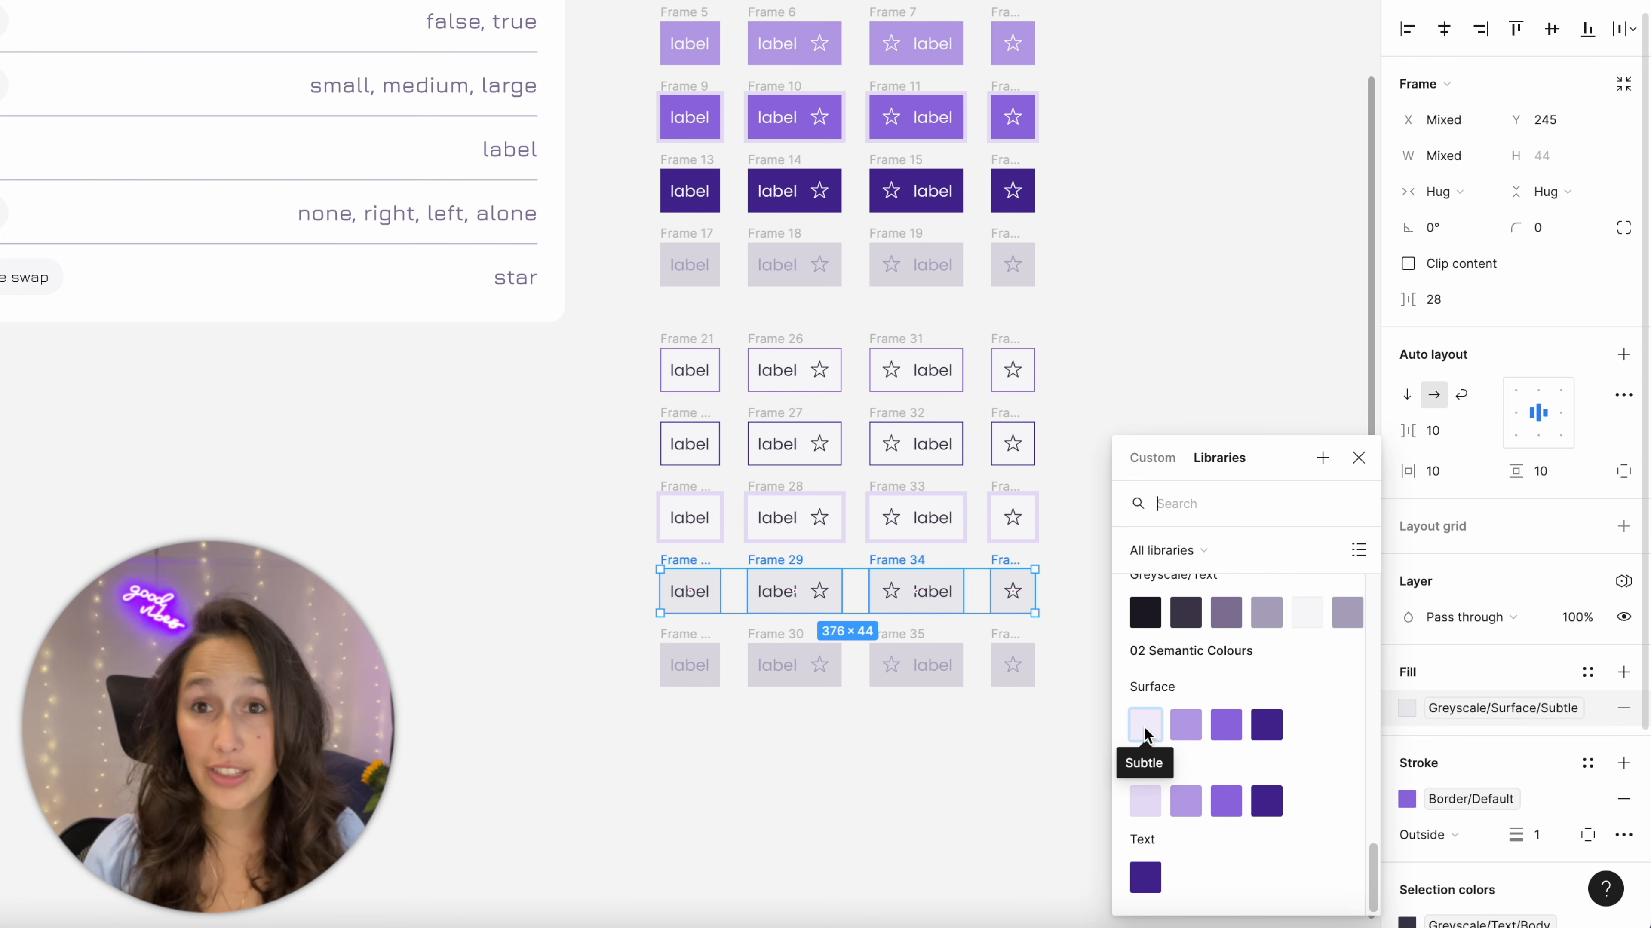
{"action": "left_click", "coordinate": [1146, 734]}
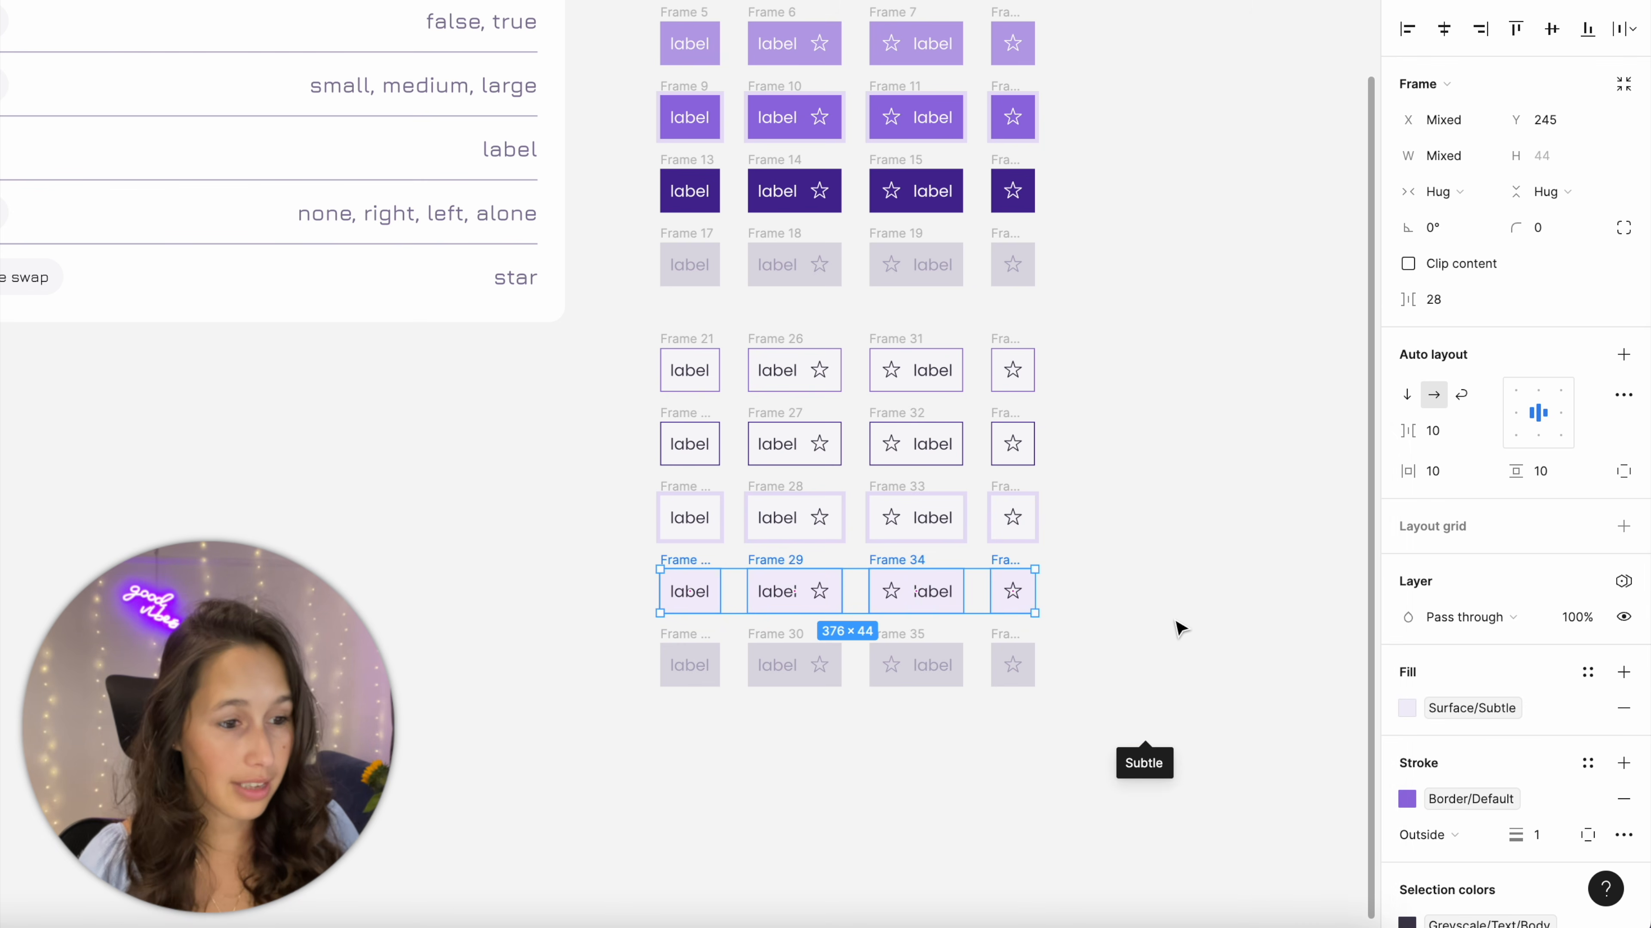
{"action": "left_click", "coordinate": [1178, 627]}
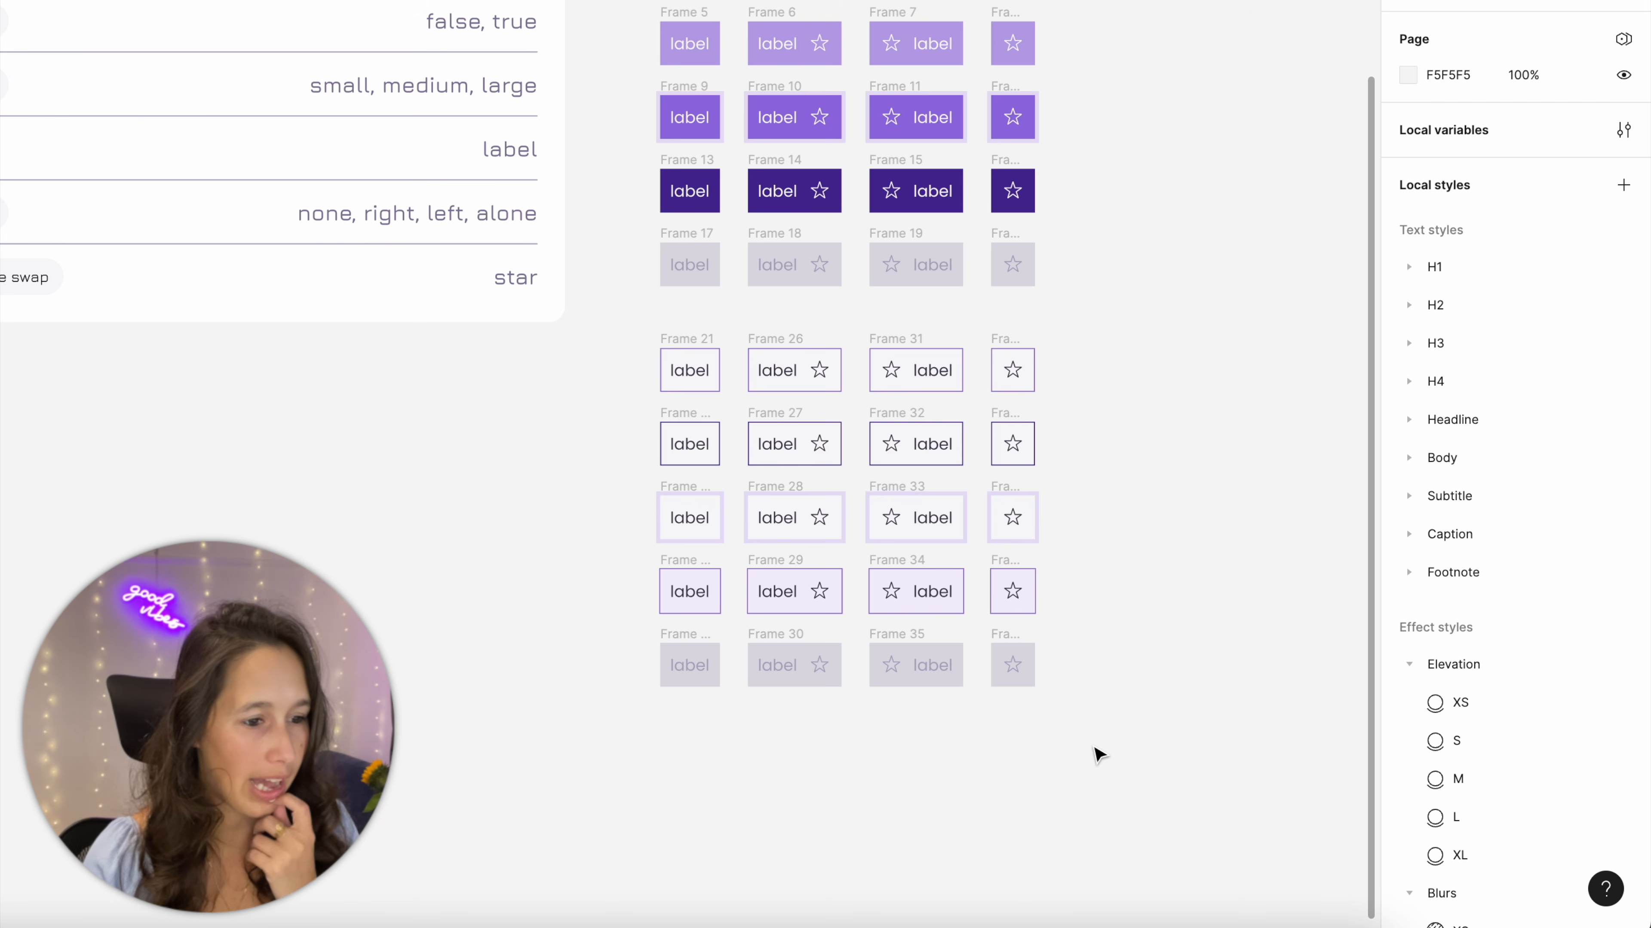
Change the fill of the fifth row in the duplicated button set to Greyscale/Surface/Subtle
{"action": "left_click_drag", "start_coordinate": [1028, 780], "coordinate": [669, 676]}
{"action": "left_click", "coordinate": [1488, 709]}
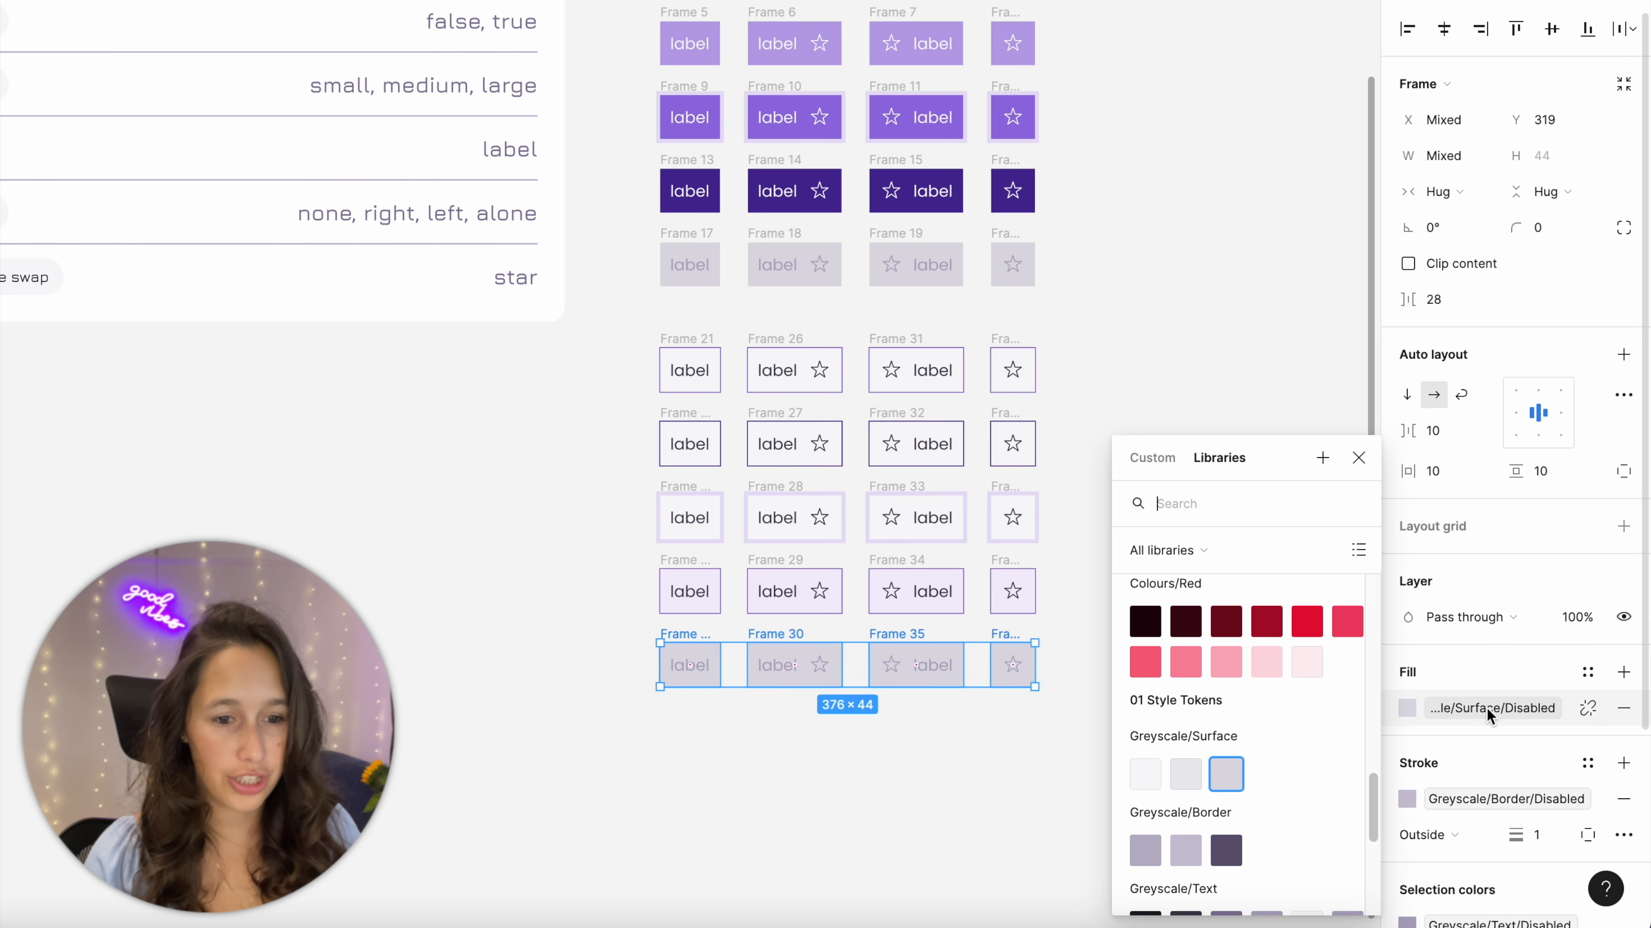
{"action": "left_click", "coordinate": [1193, 777]}
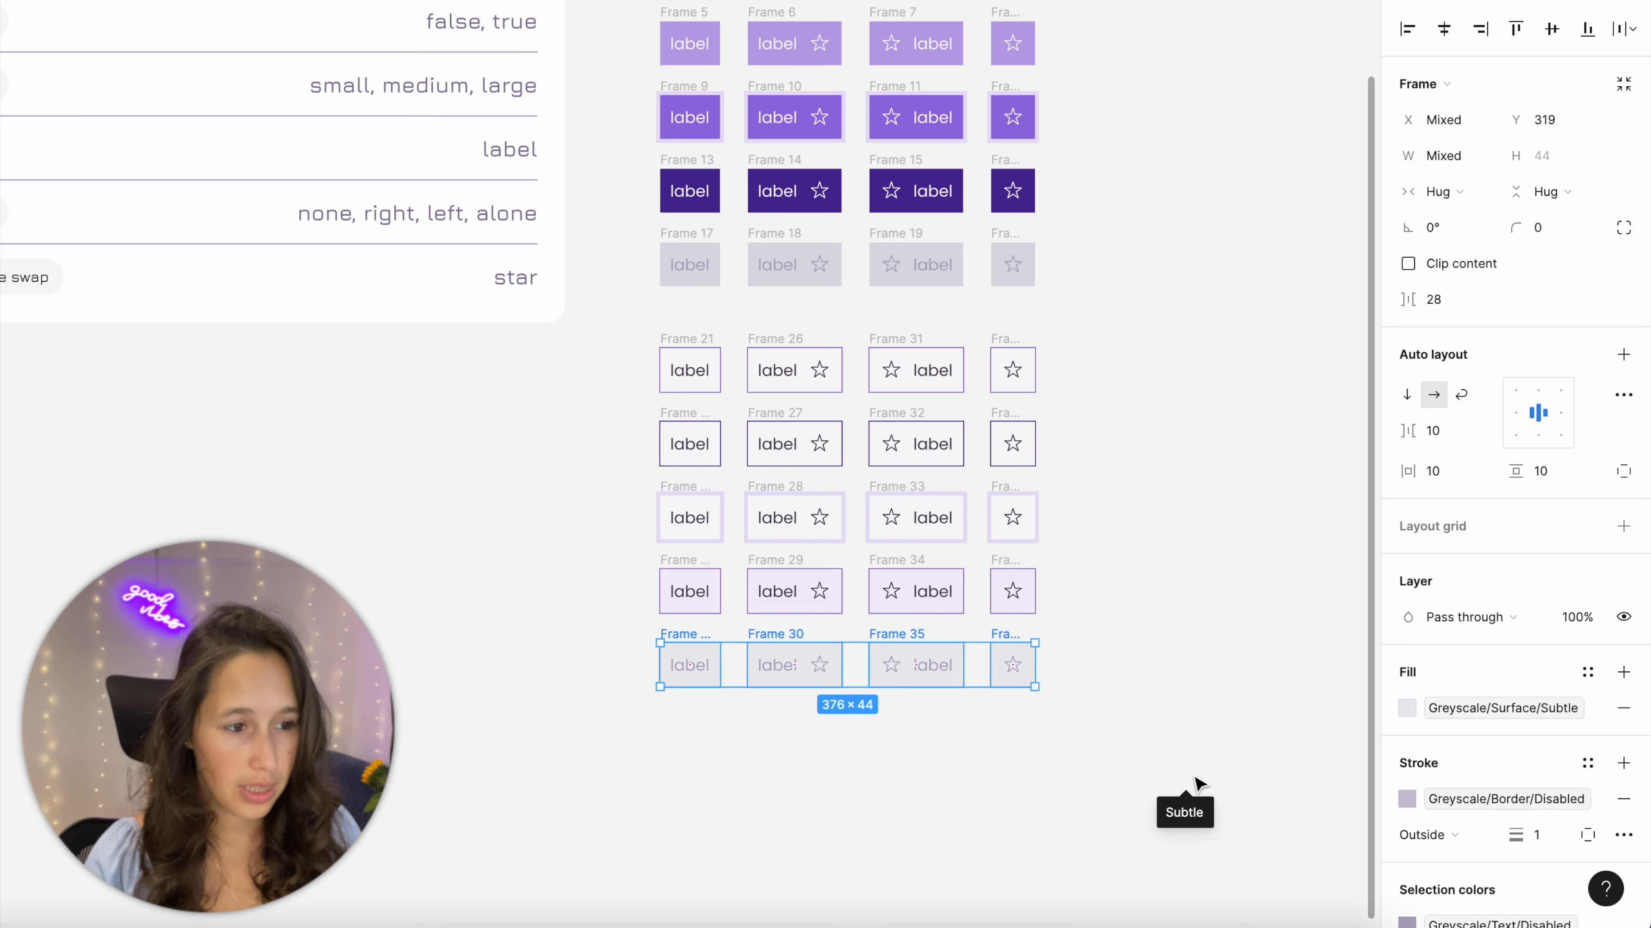
{"action": "left_click", "coordinate": [1113, 726]}
{"action": "left_click_drag", "start_coordinate": [472, 797], "coordinate": [1139, 625]}
{"action": "left_click", "coordinate": [1142, 629]}
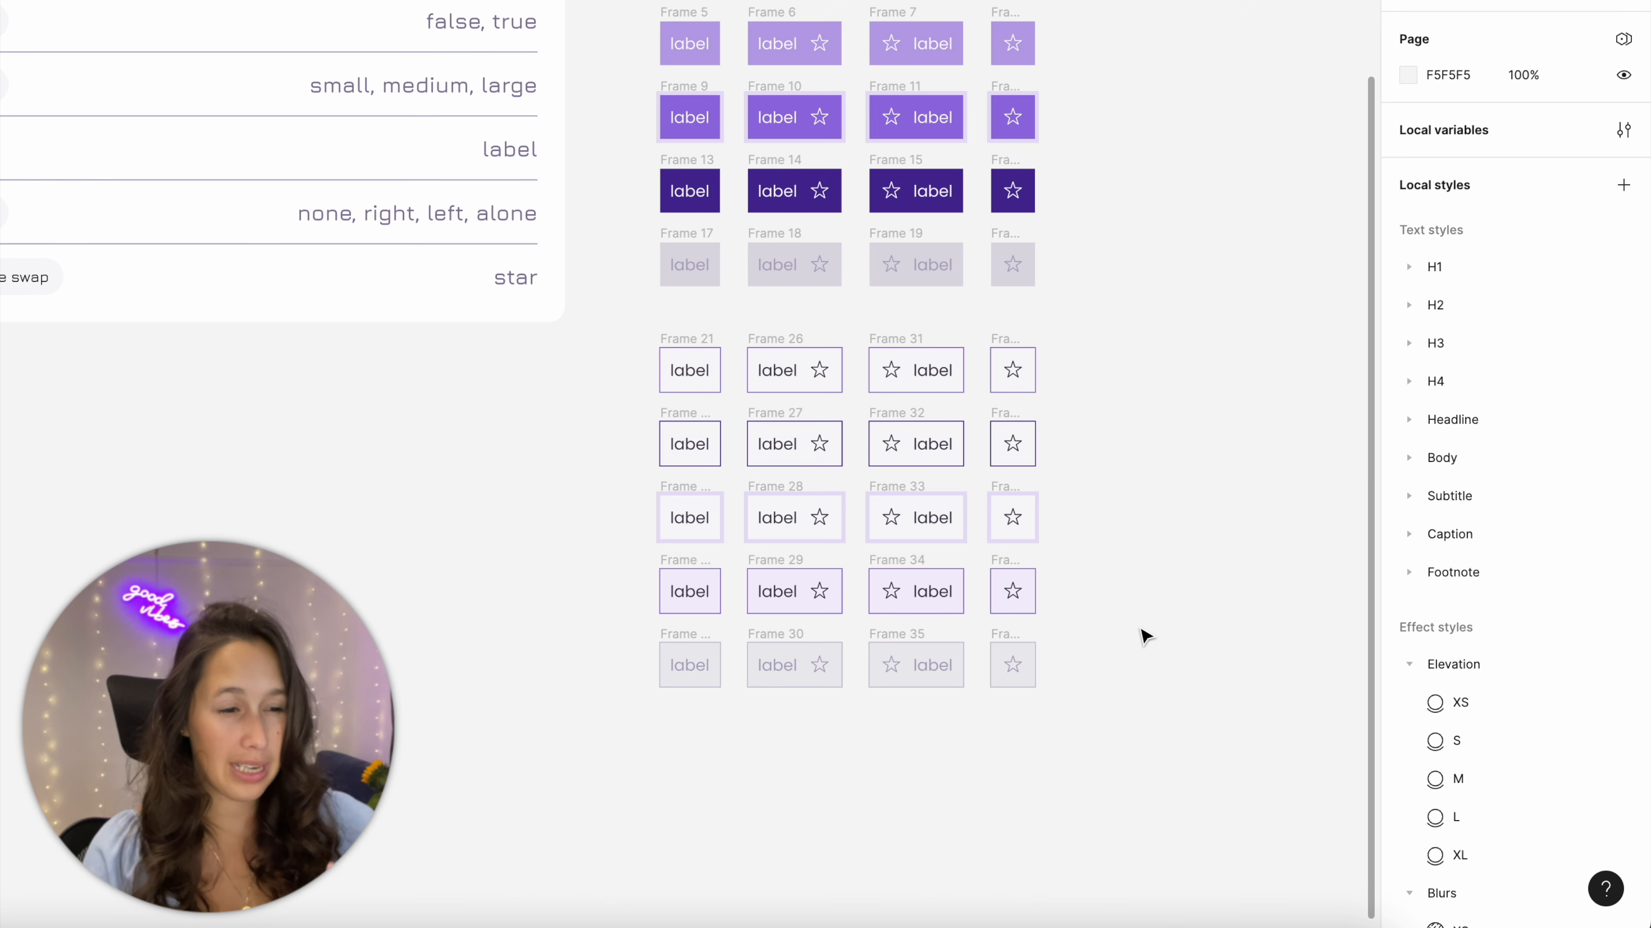
{"action": "left_click_drag", "start_coordinate": [1117, 754], "coordinate": [651, 331]}
{"action": "left_click", "coordinate": [651, 333]}
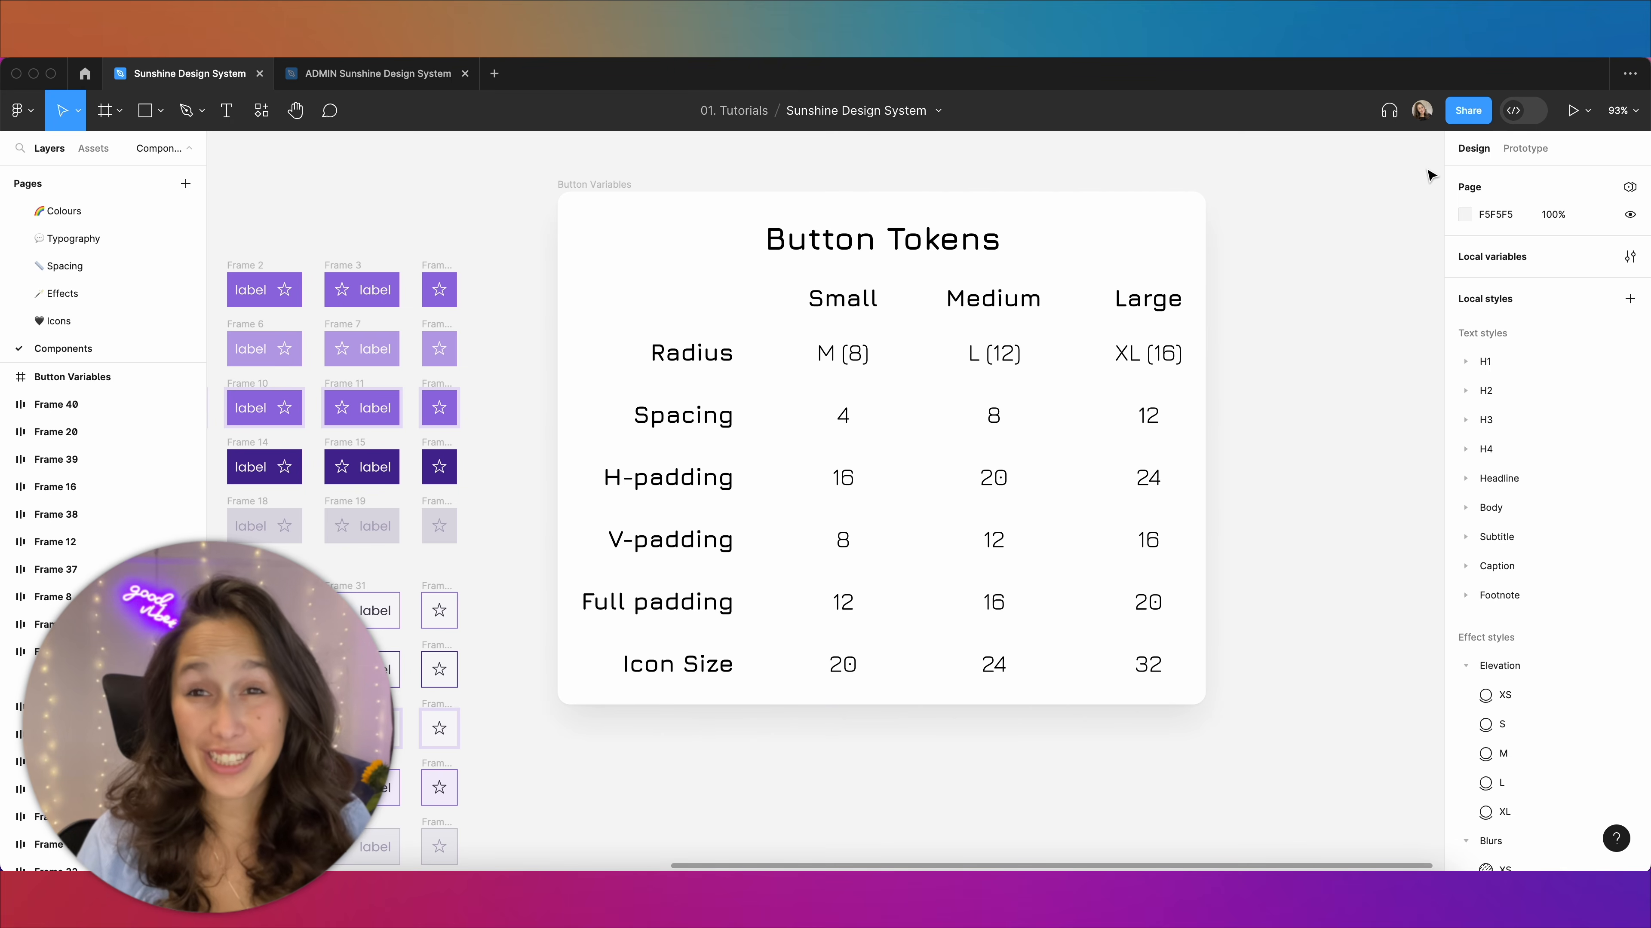
Create a new local variable collection named "04 Component Tokens" after checking the 2's number scale in 99 Primitives
{"action": "left_click", "coordinate": [1630, 256]}
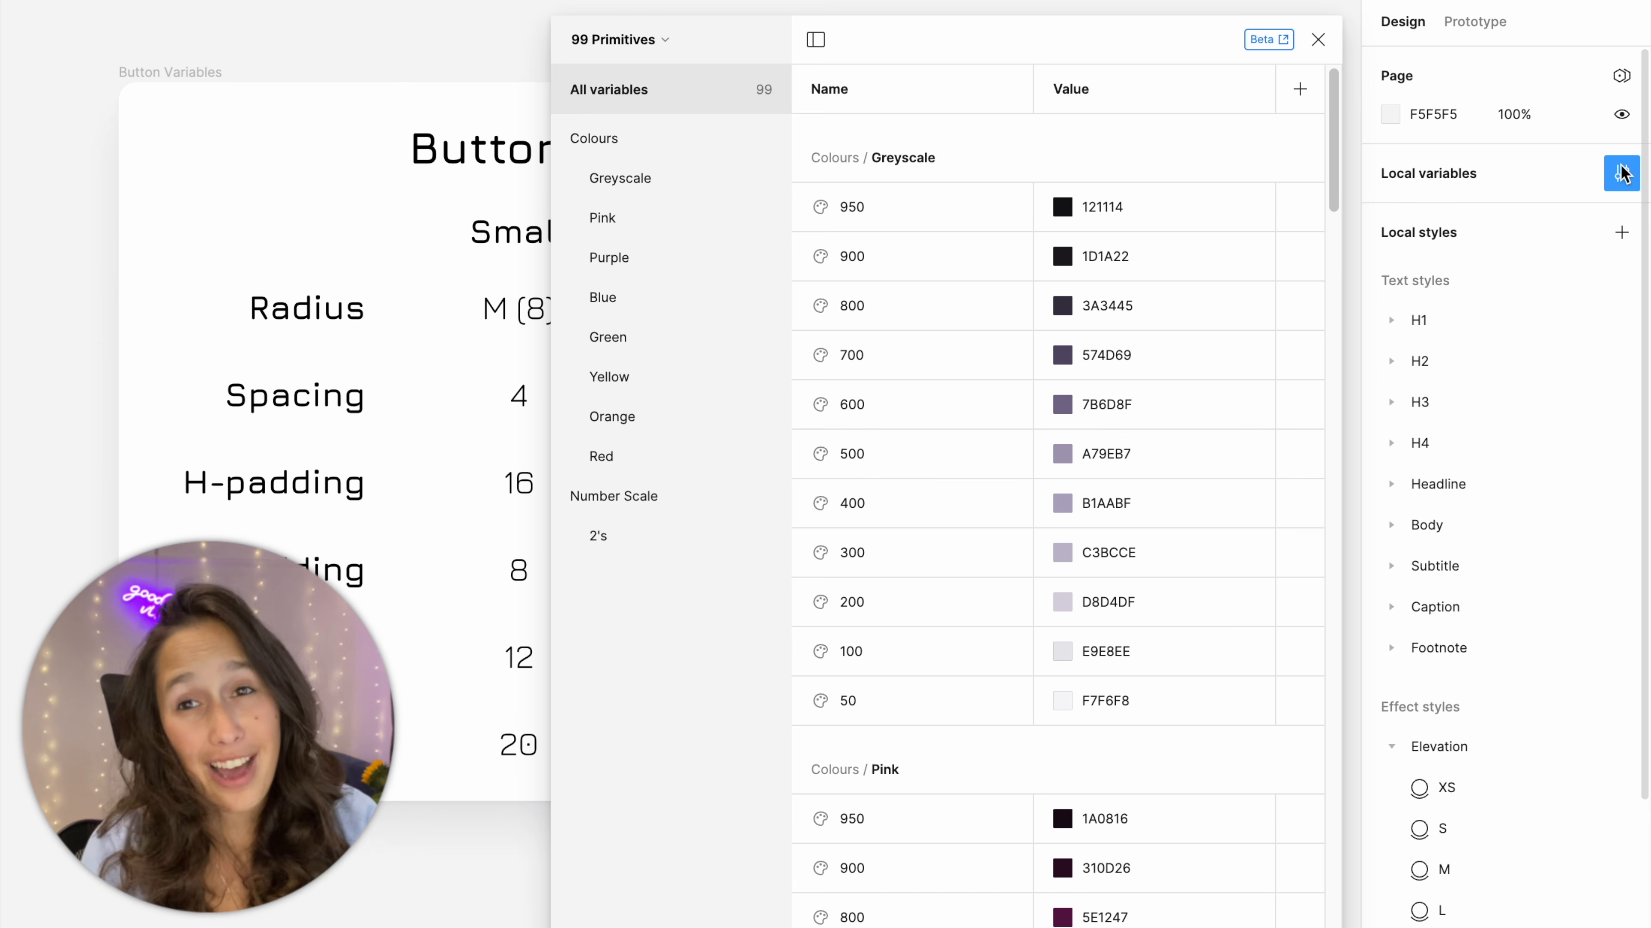
{"action": "left_click", "coordinate": [704, 542]}
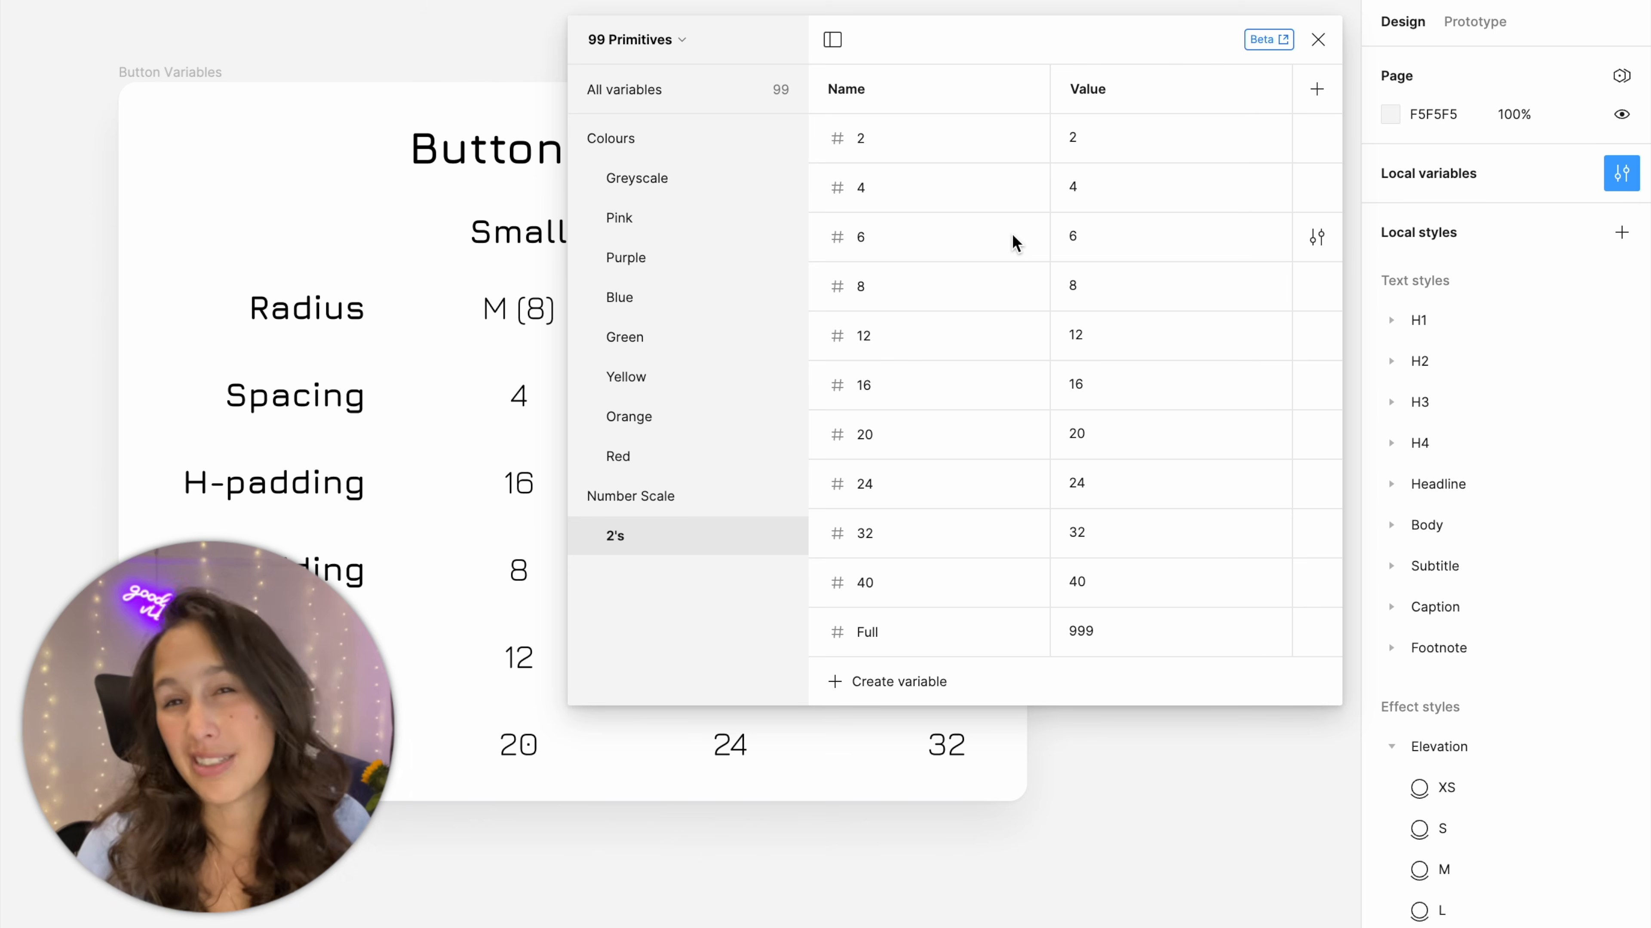
{"action": "left_click", "coordinate": [644, 42]}
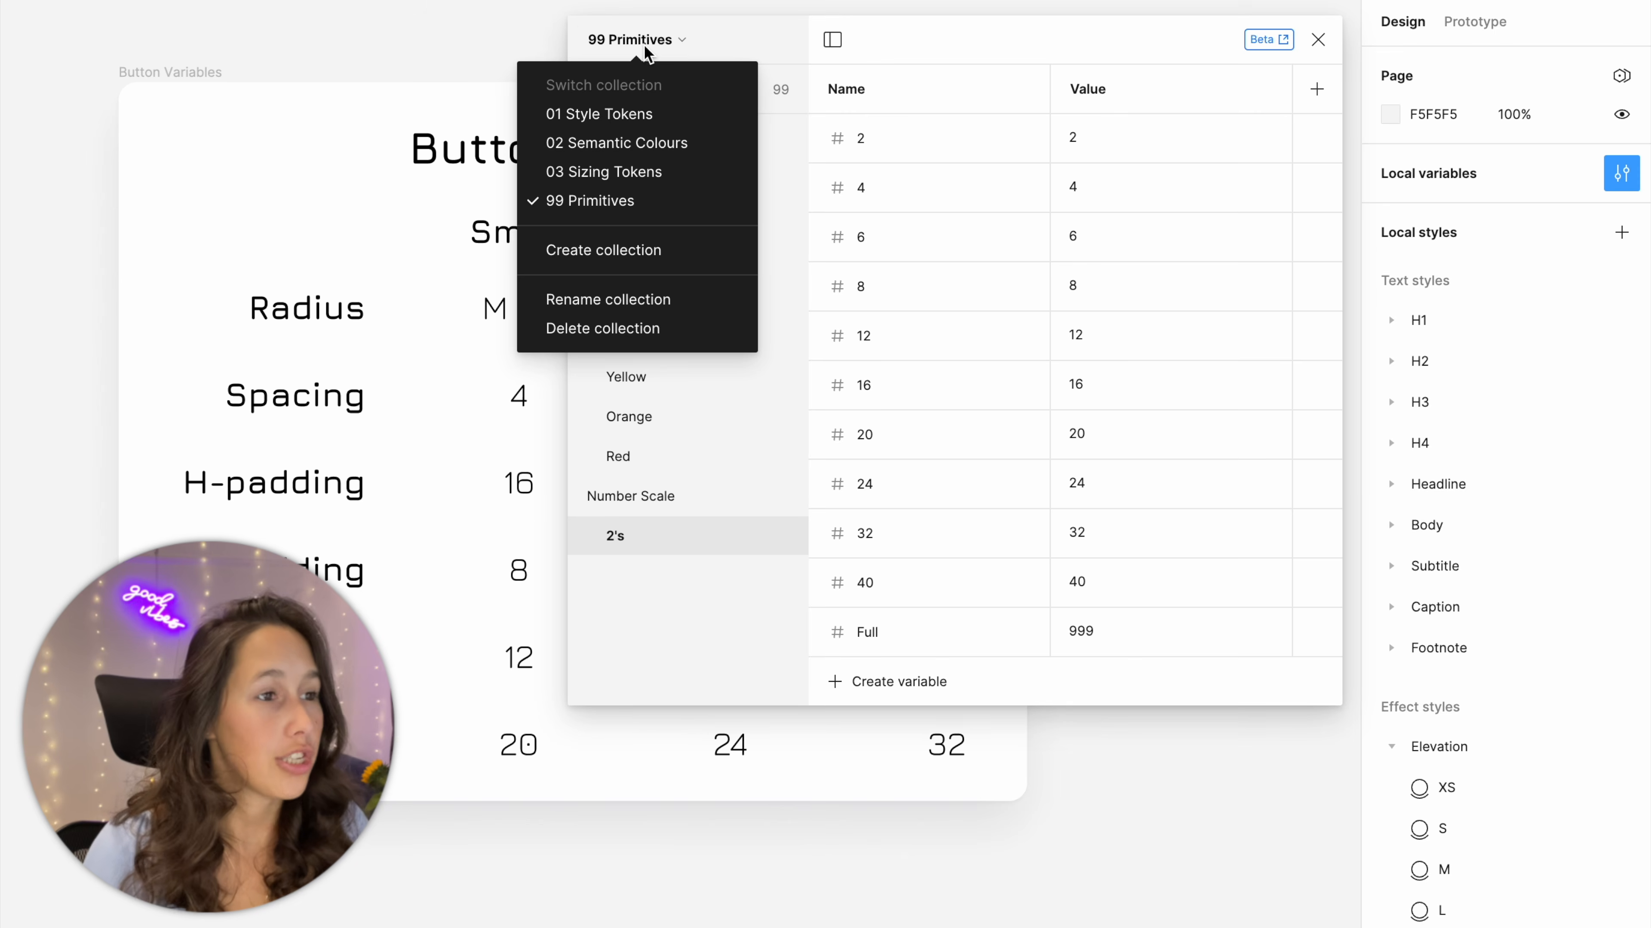
{"action": "left_click", "coordinate": [628, 251]}
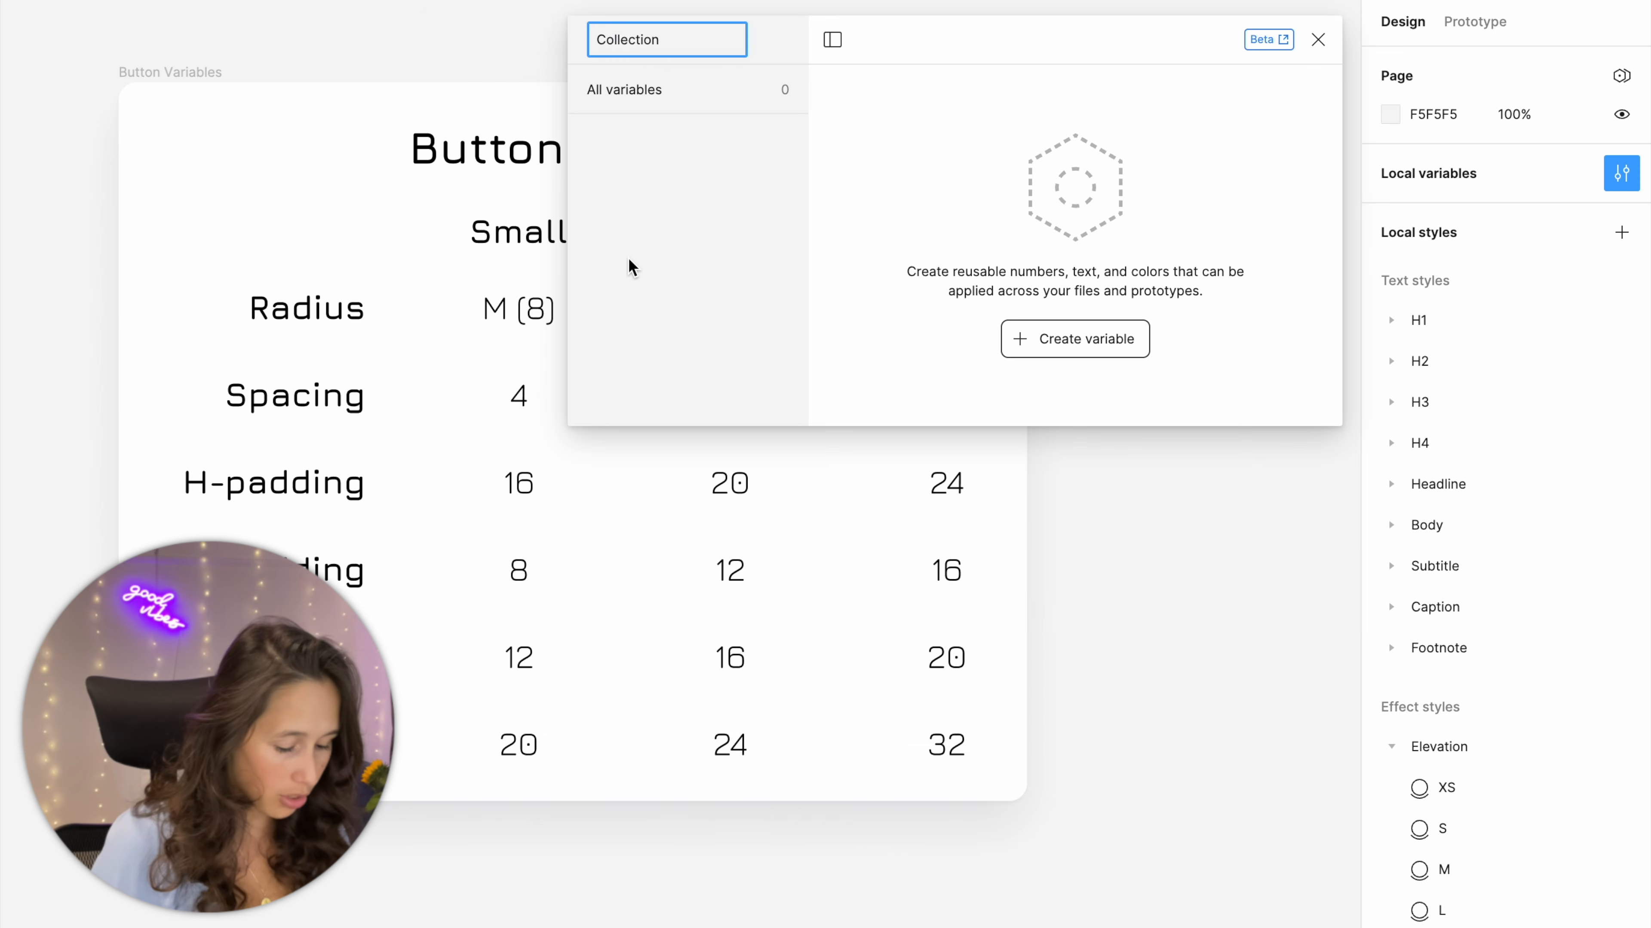
{"action": "type", "text": "04 Comp"}
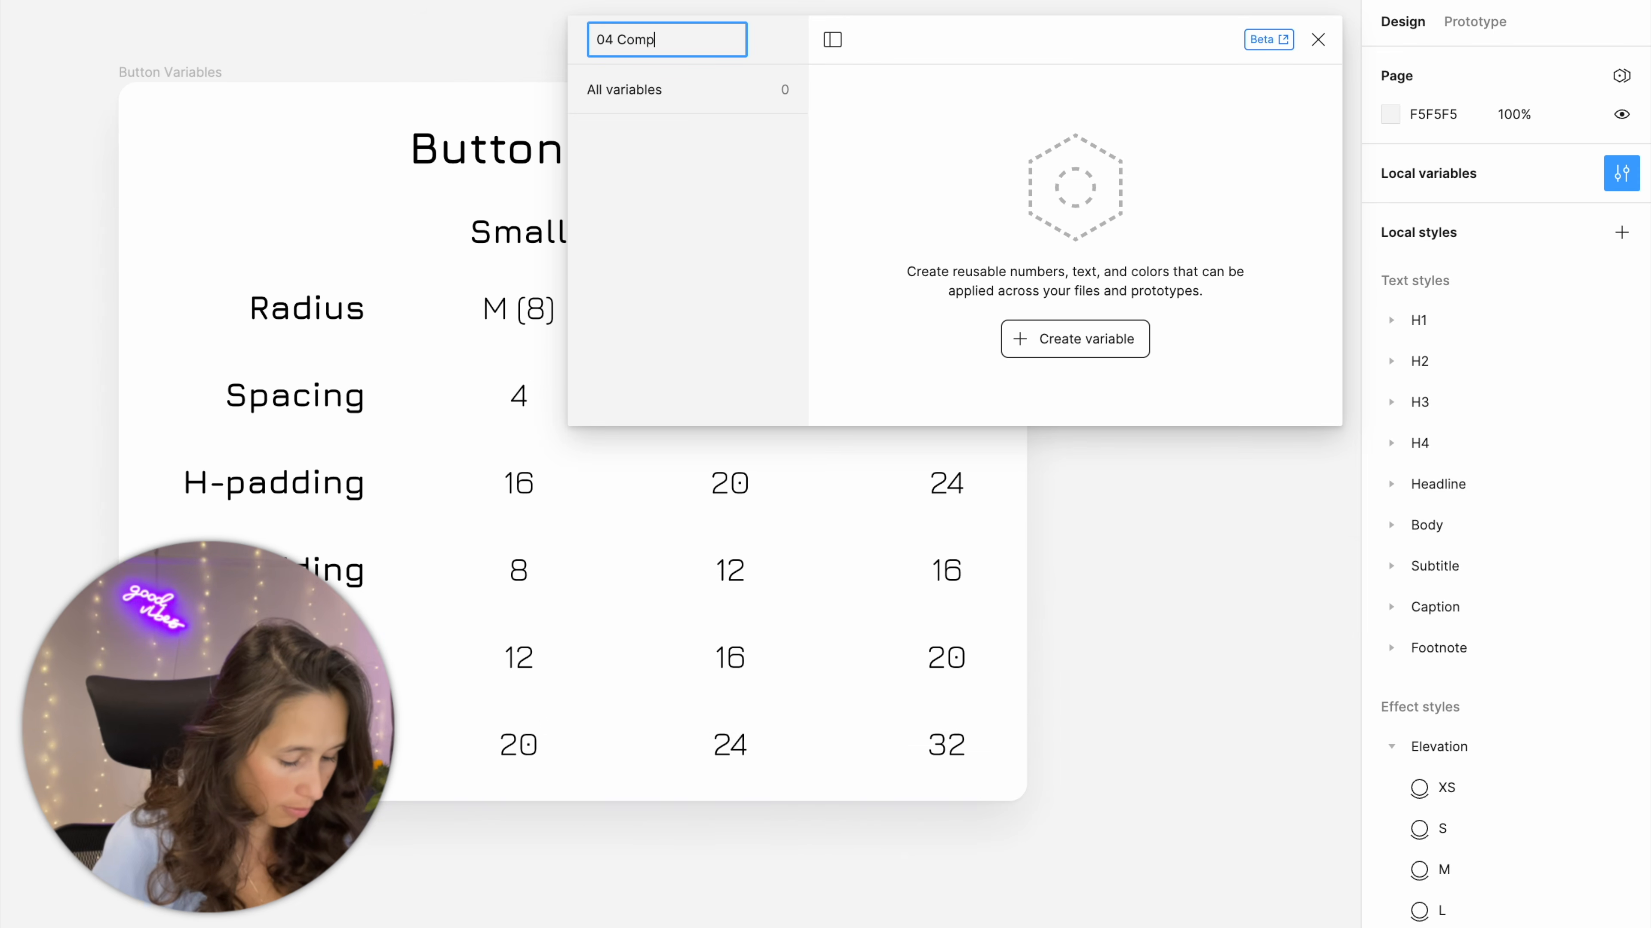
{"action": "type", "text": "onent Toke"}
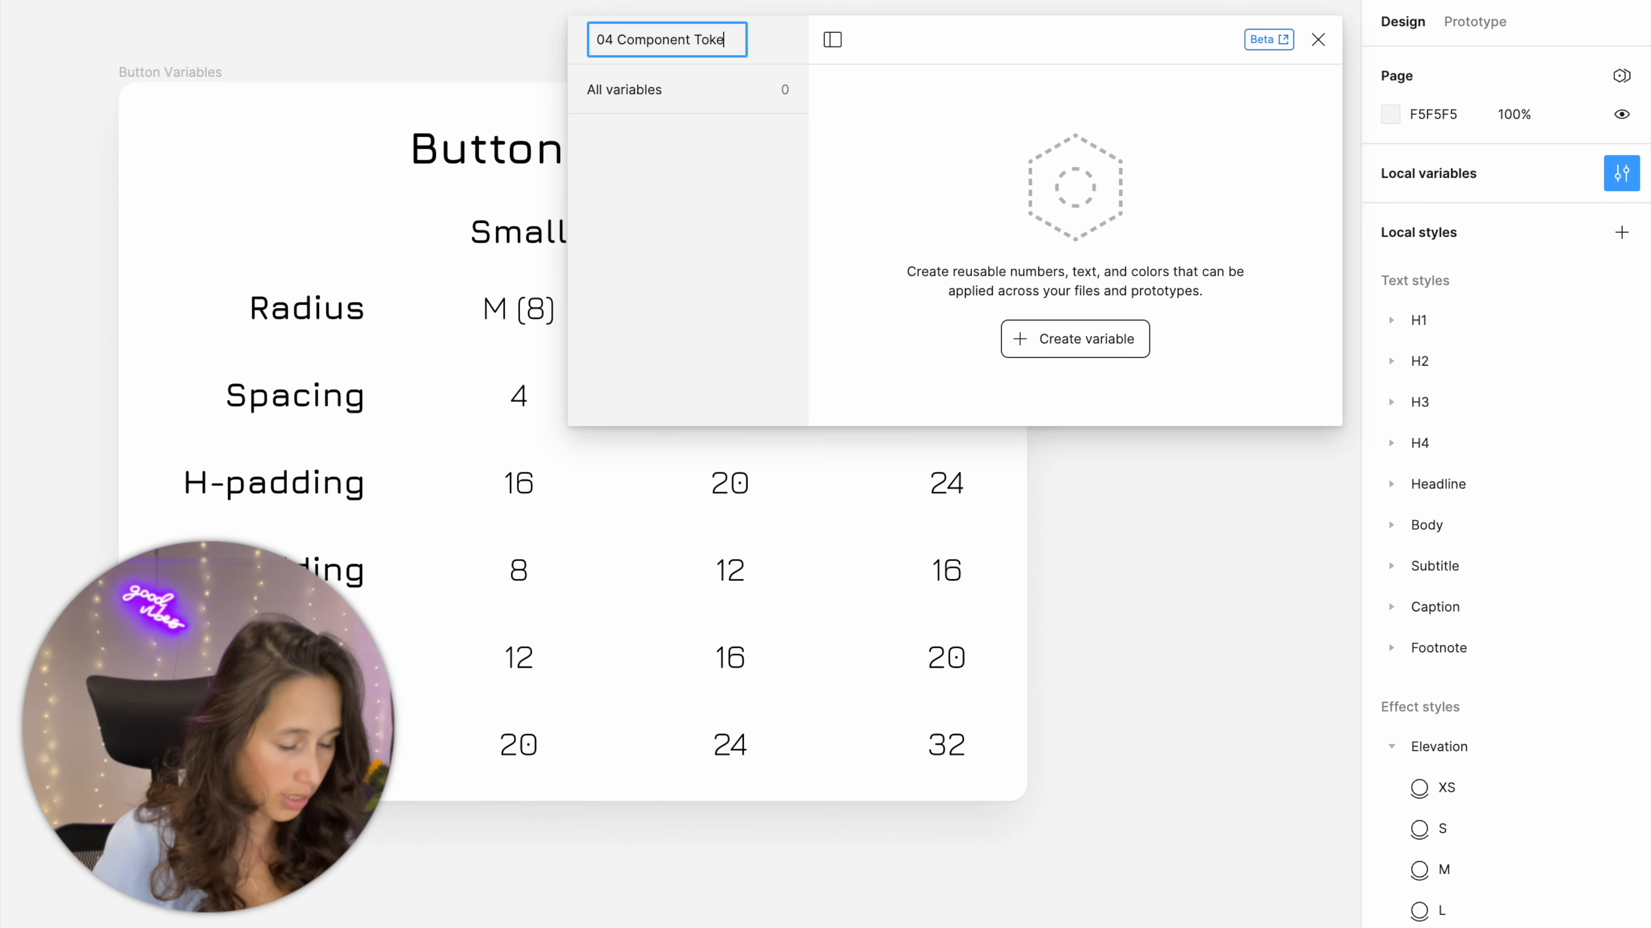
{"action": "type", "text": "ns"}
{"action": "key", "text": "Return"}
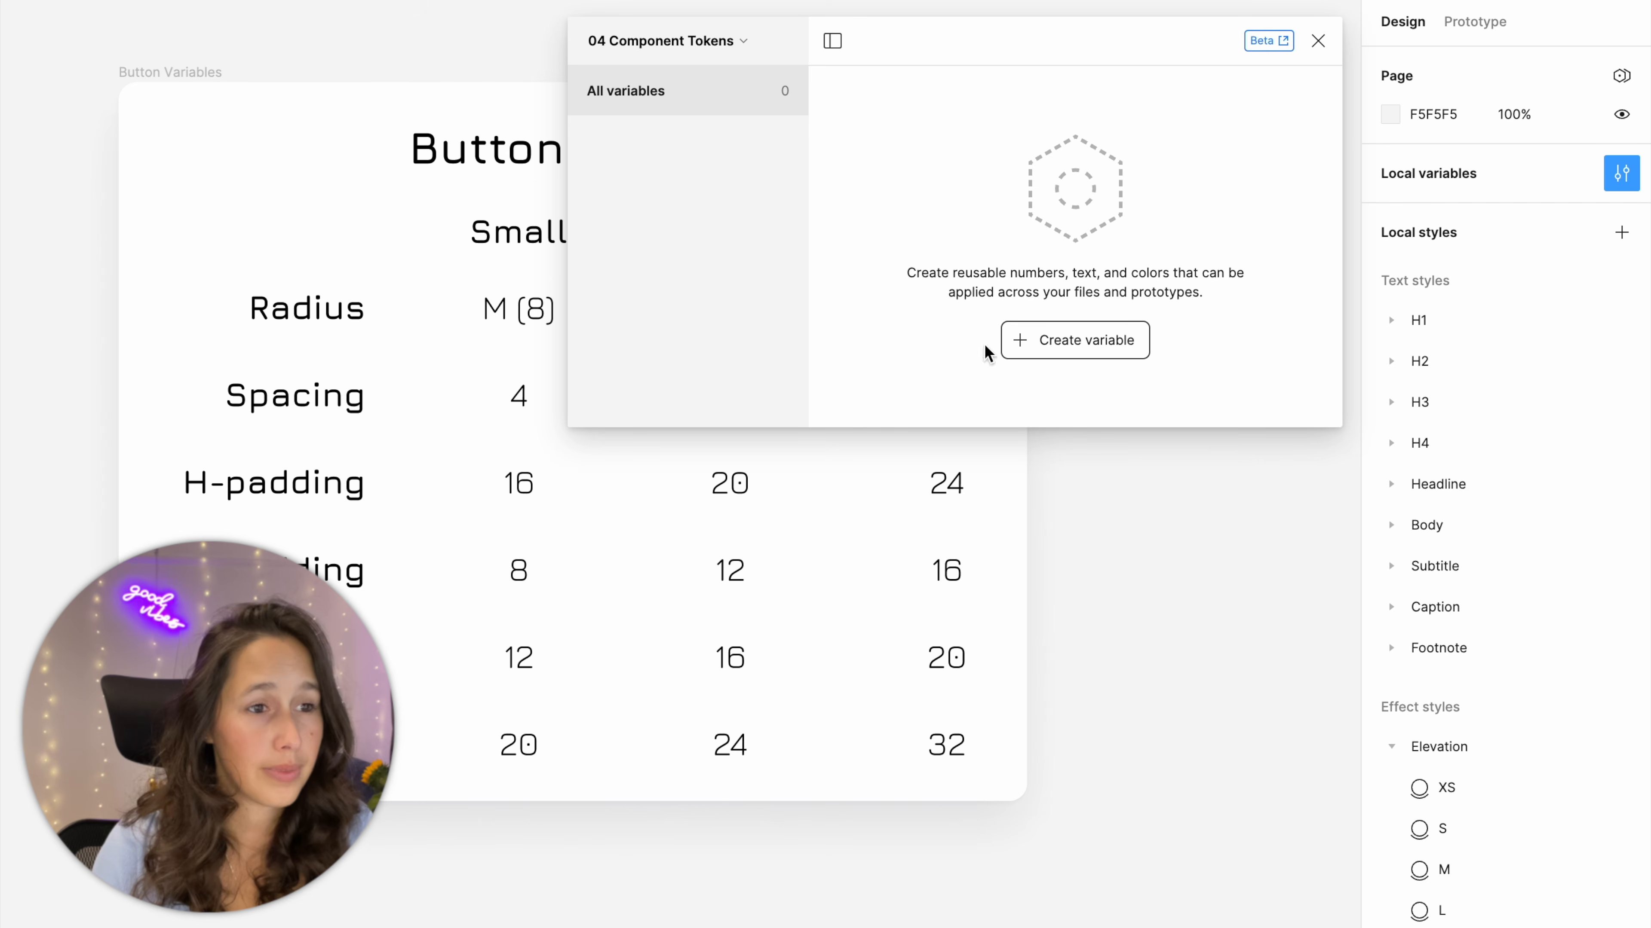
Create a number variable named Radius in the 04 Component Tokens collection
{"action": "left_click", "coordinate": [1040, 337]}
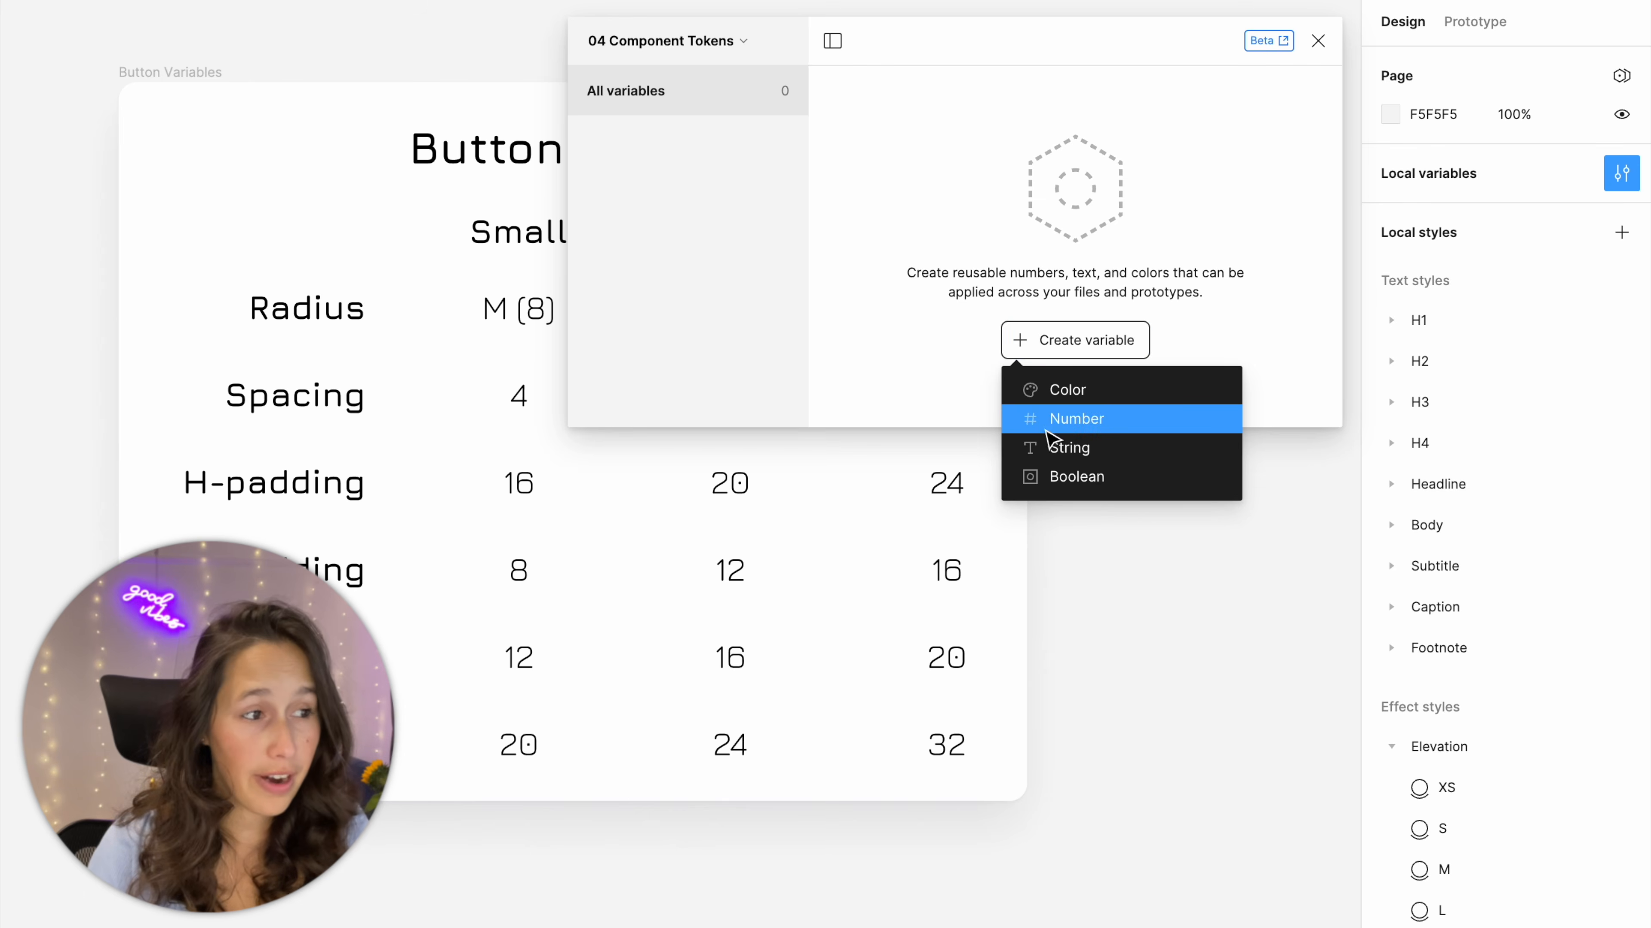
{"action": "left_click", "coordinate": [1065, 418]}
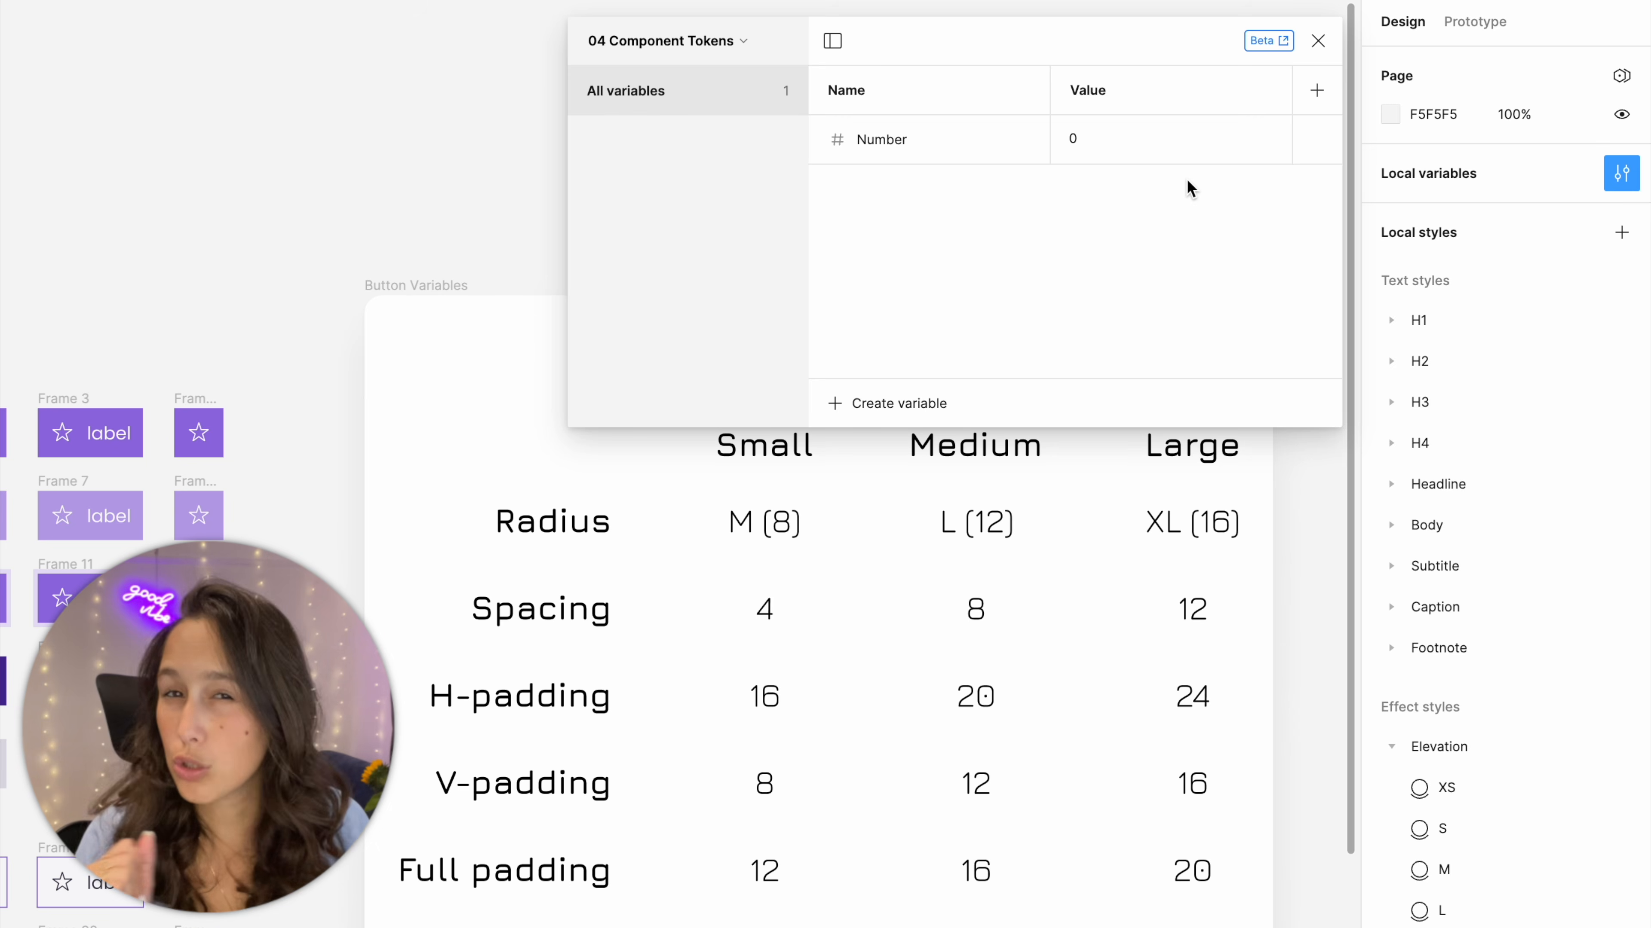
{"action": "double_click", "coordinate": [899, 140]}
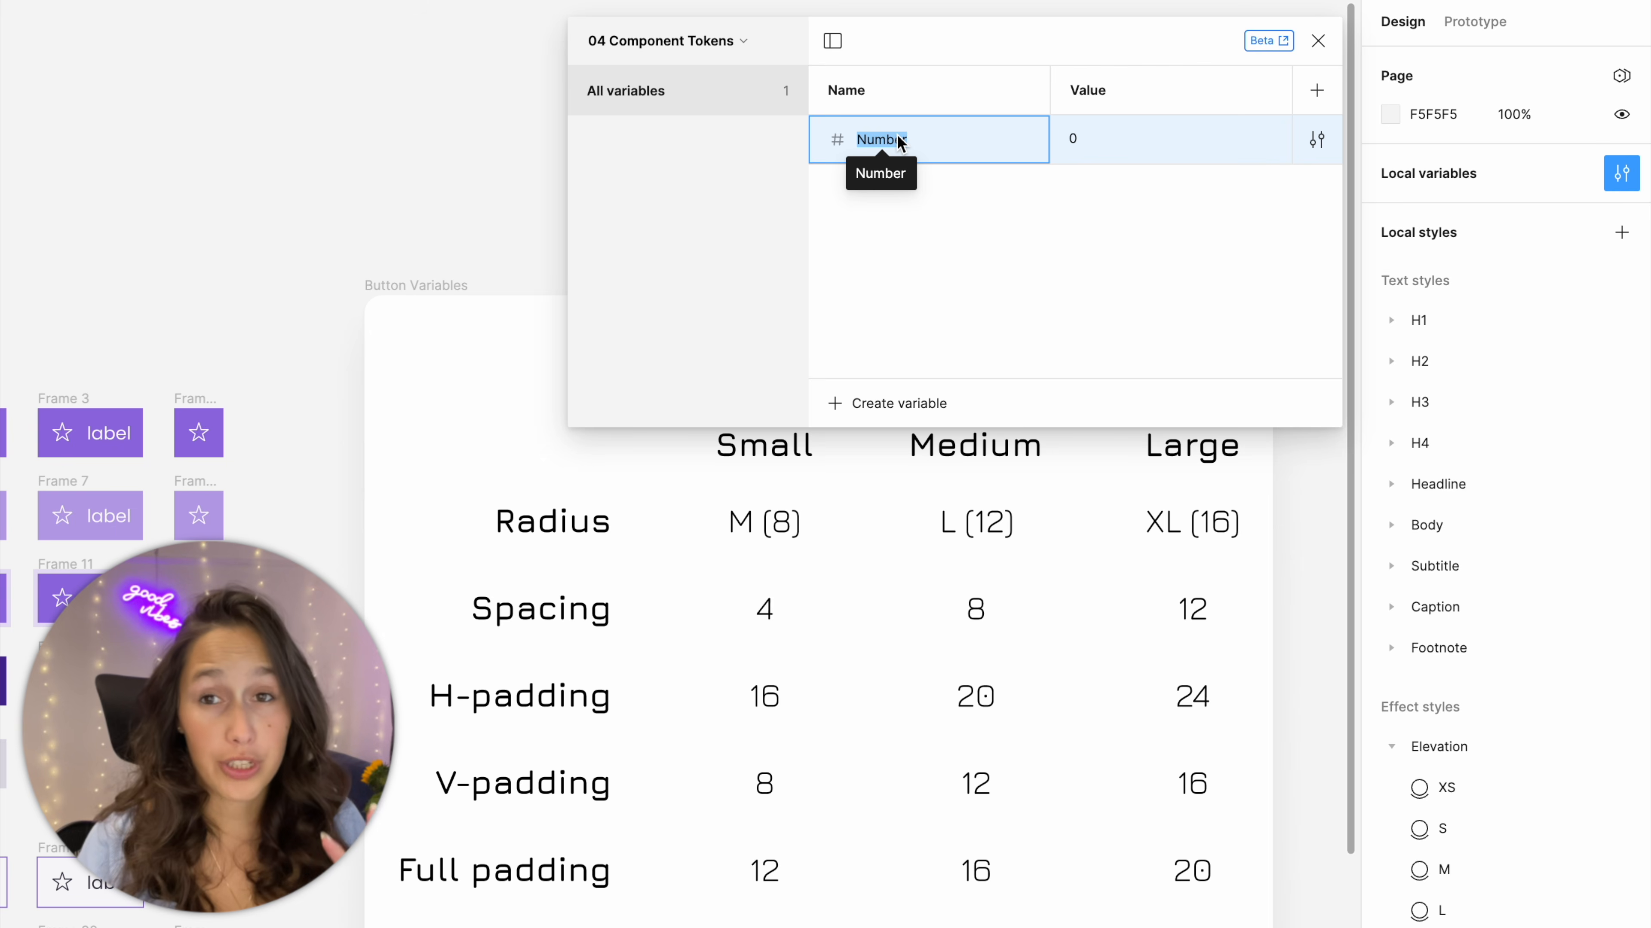
{"action": "type", "text": "Radius"}
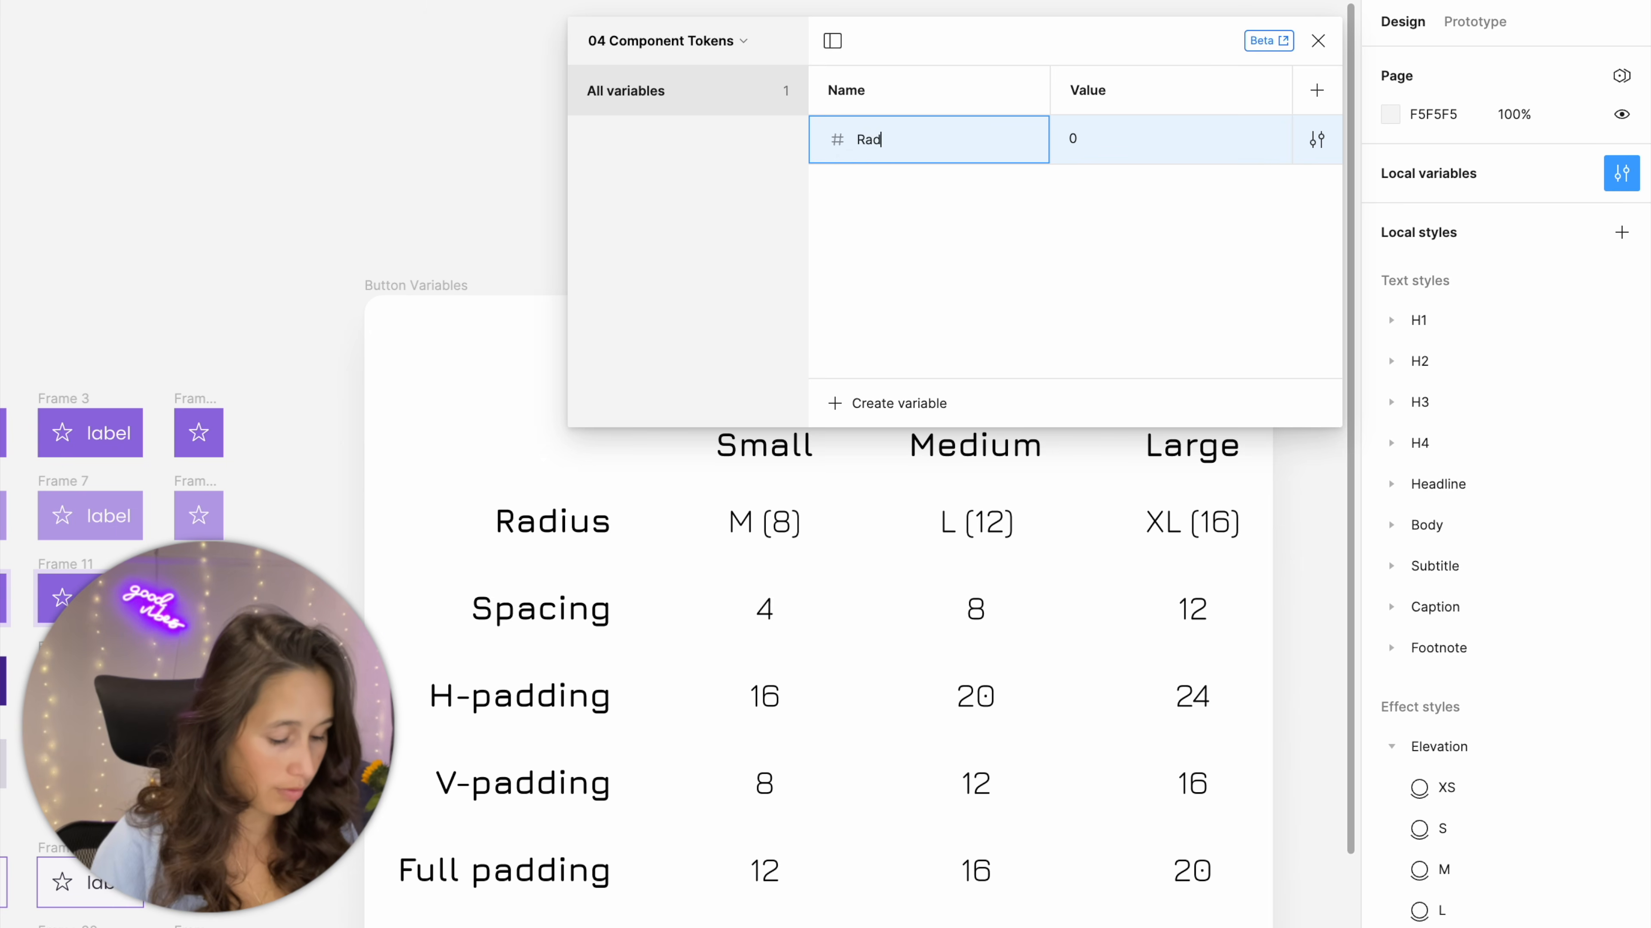
{"action": "key", "text": "Return"}
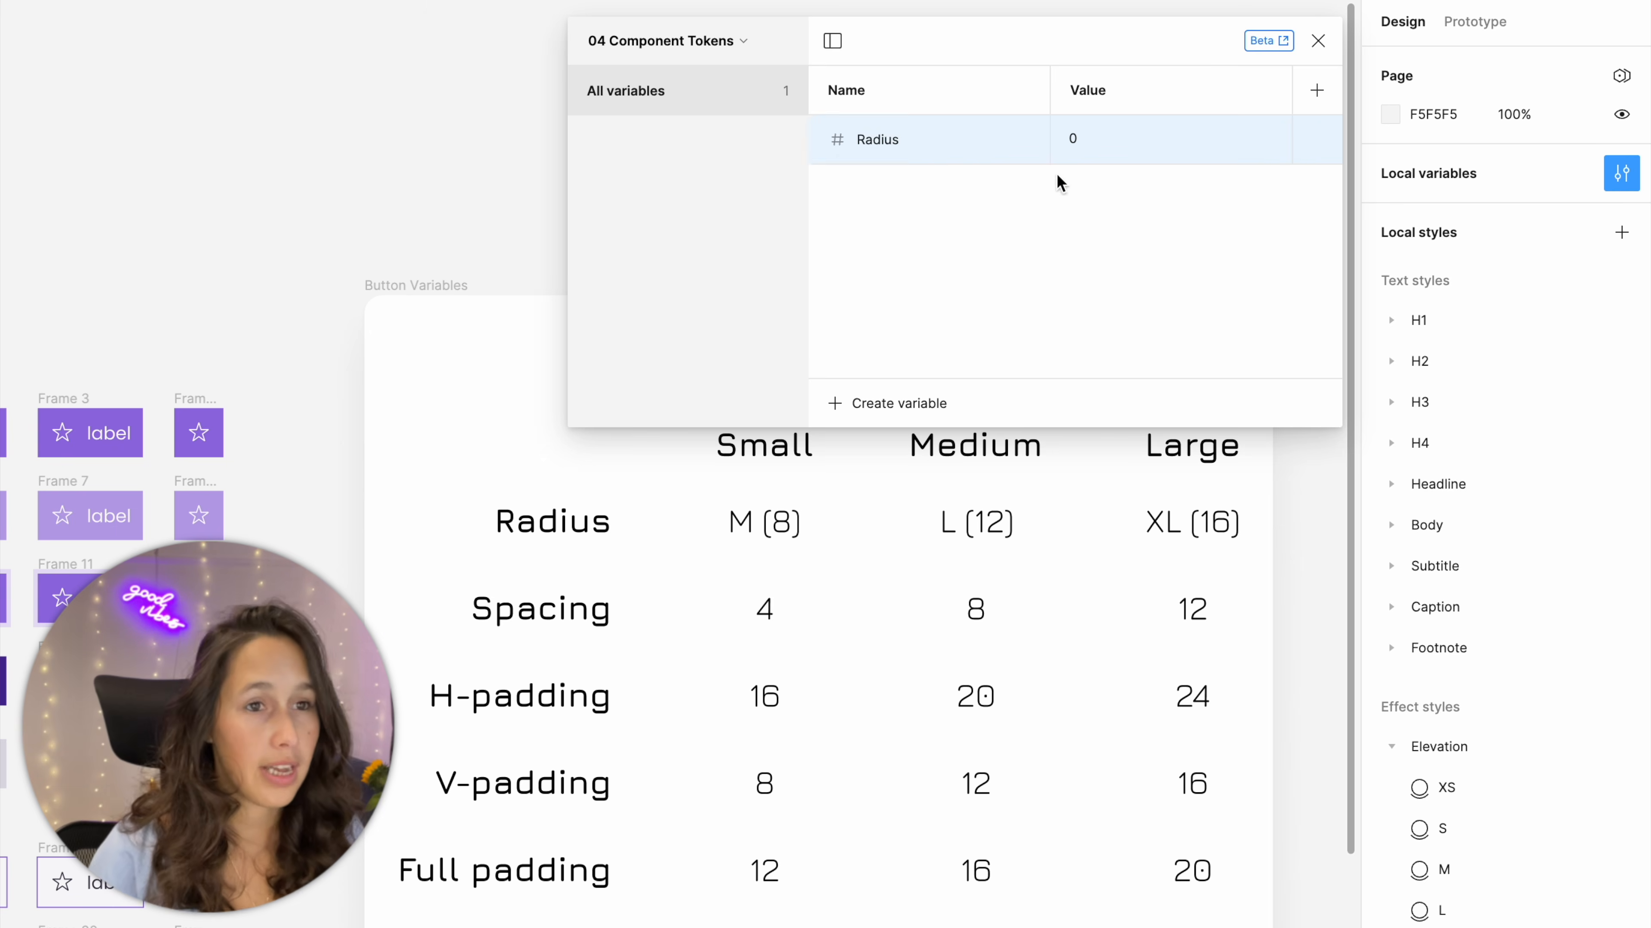
Add two more modes to the 04 Component Tokens collection and name the three modes Small, Medium and Large
{"action": "left_click", "coordinate": [1318, 92]}
{"action": "left_click", "coordinate": [1318, 91]}
{"action": "double_click", "coordinate": [601, 94]}
{"action": "type", "text": "Small"}
{"action": "key", "text": "Return"}
{"action": "double_click", "coordinate": [852, 90]}
{"action": "type", "text": "Medium"}
{"action": "double_click", "coordinate": [1095, 91]}
{"action": "type", "text": "Large"}
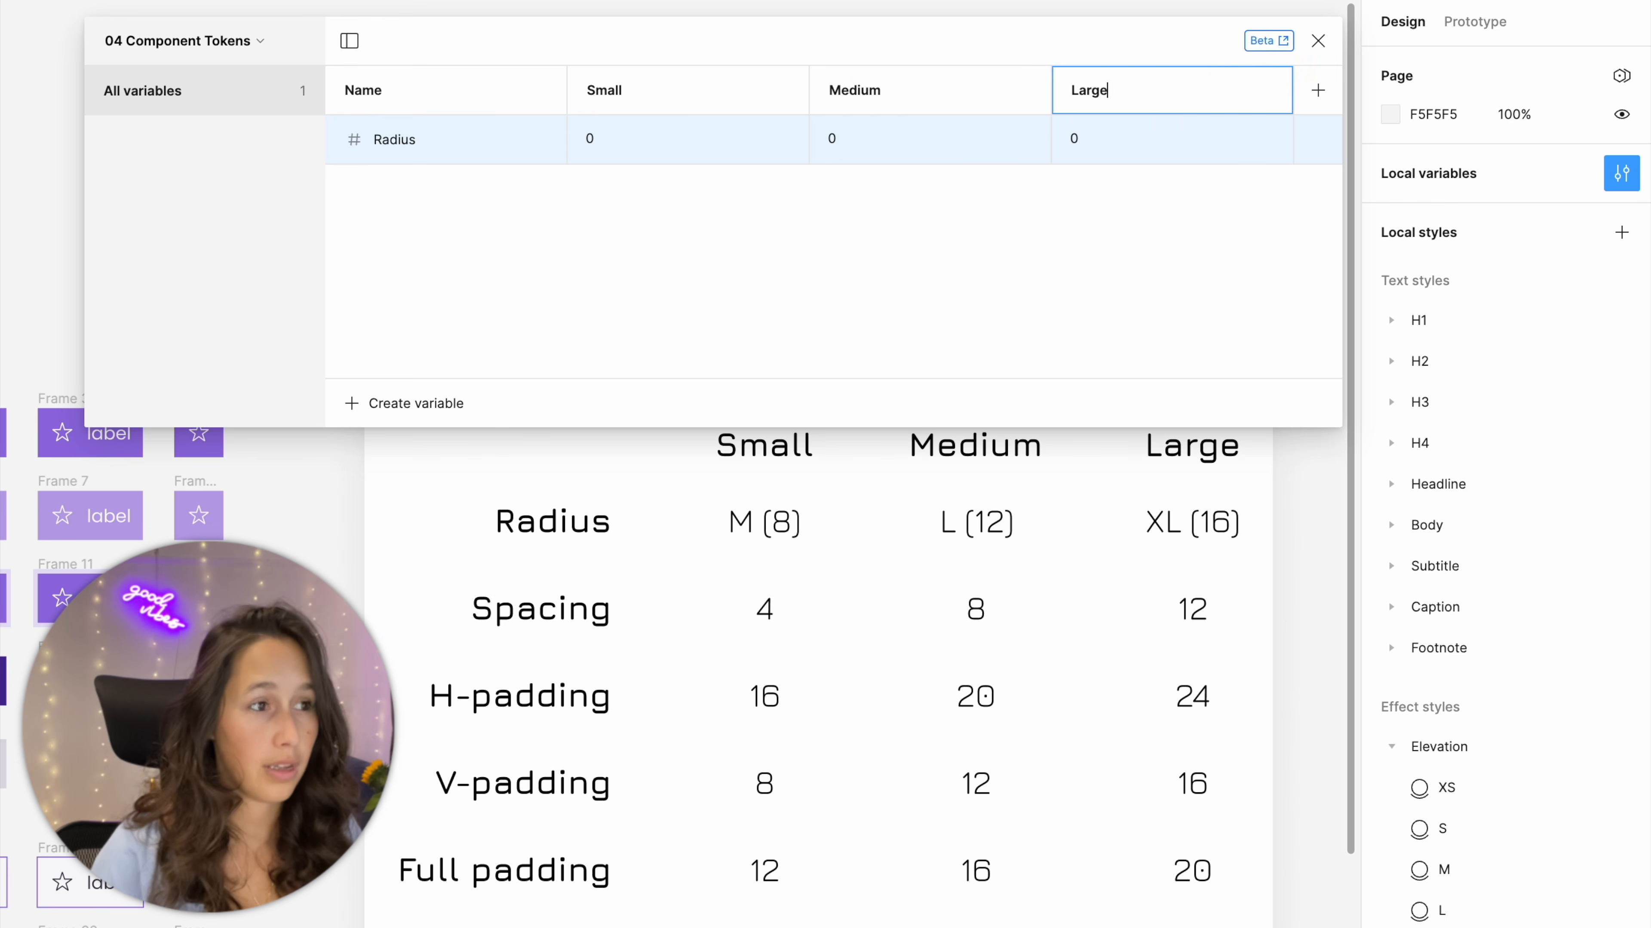
Check the radius variables in 03 Sizing Tokens and link the Small value of the Radius component token to Radius/M
{"action": "left_click", "coordinate": [647, 132]}
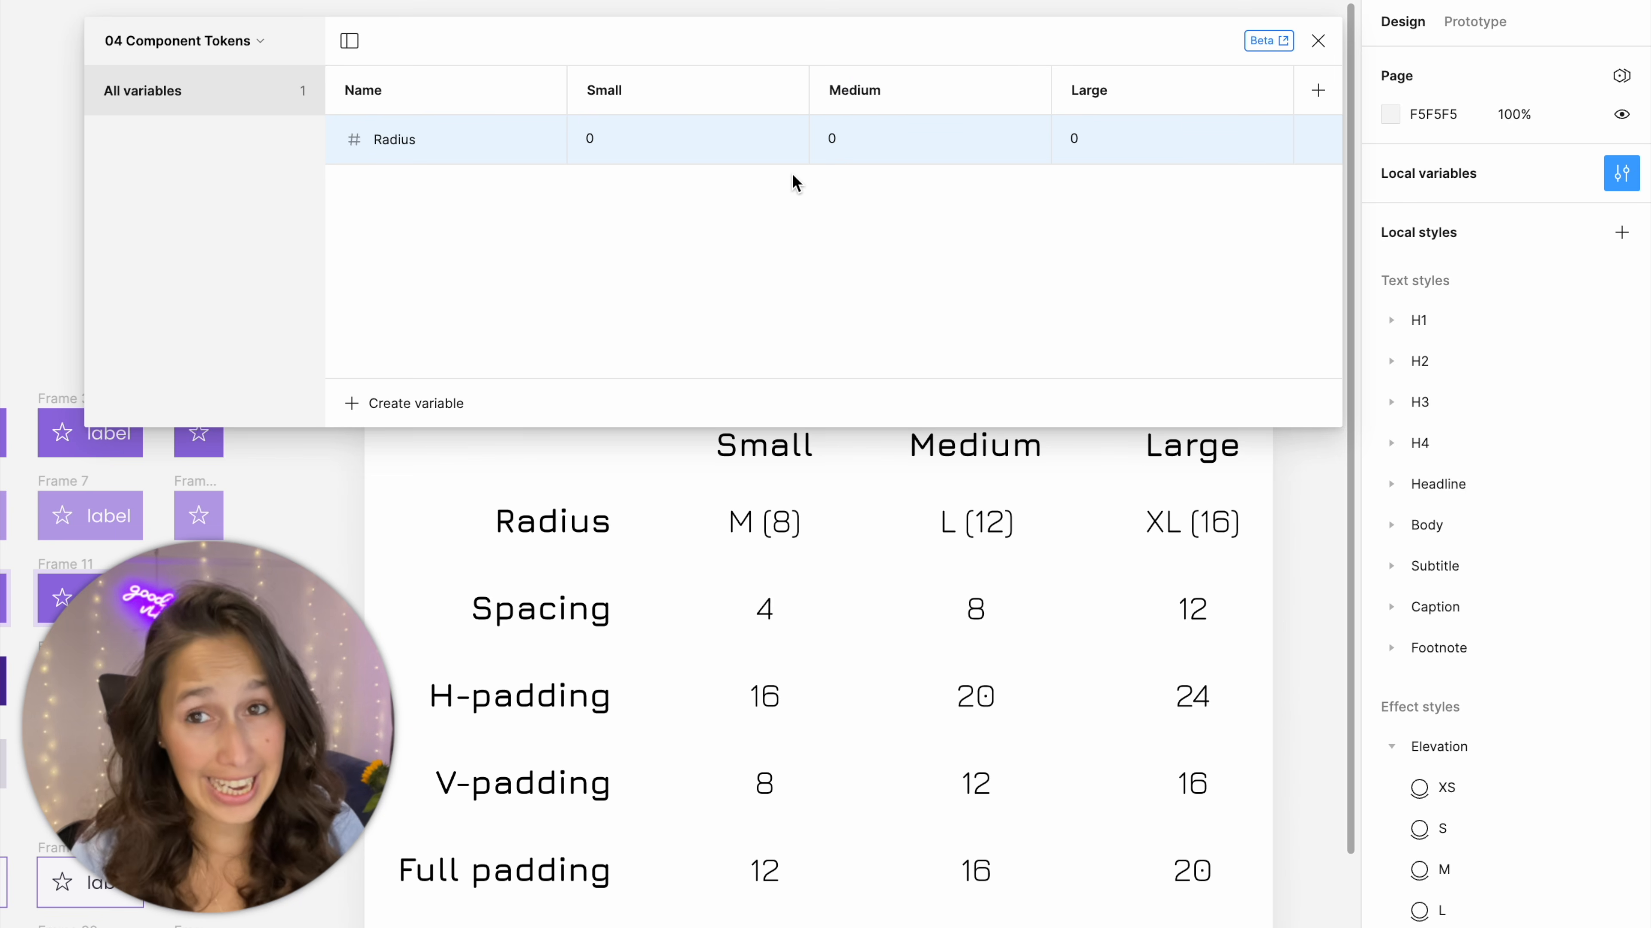
{"action": "left_click", "coordinate": [229, 51]}
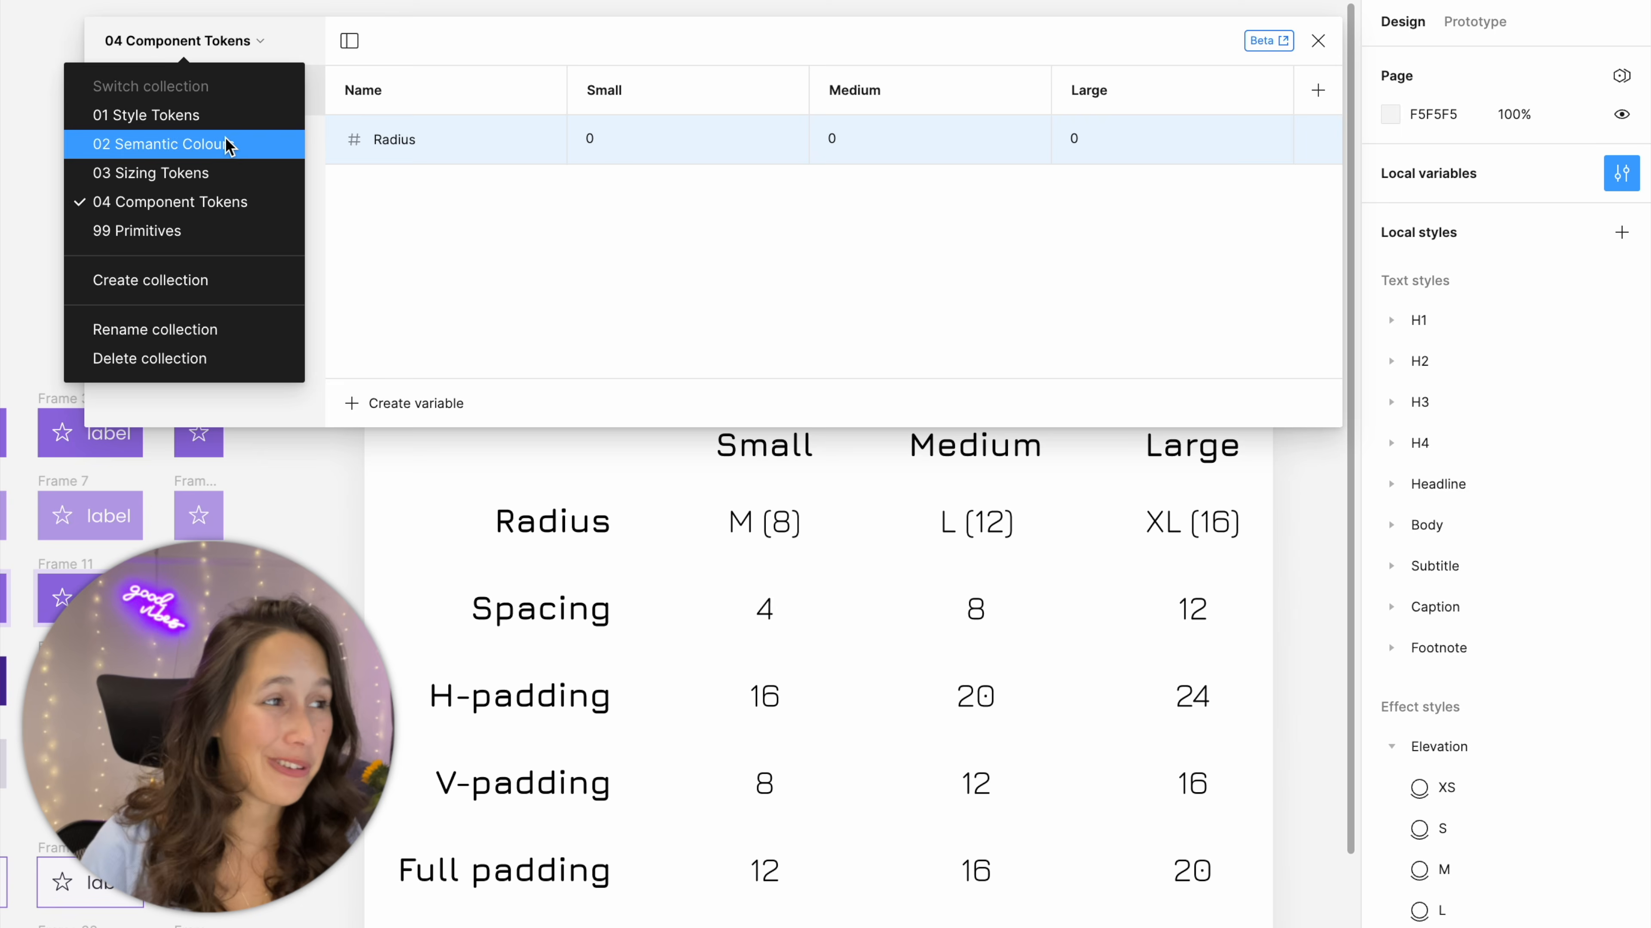
{"action": "left_click", "coordinate": [231, 172]}
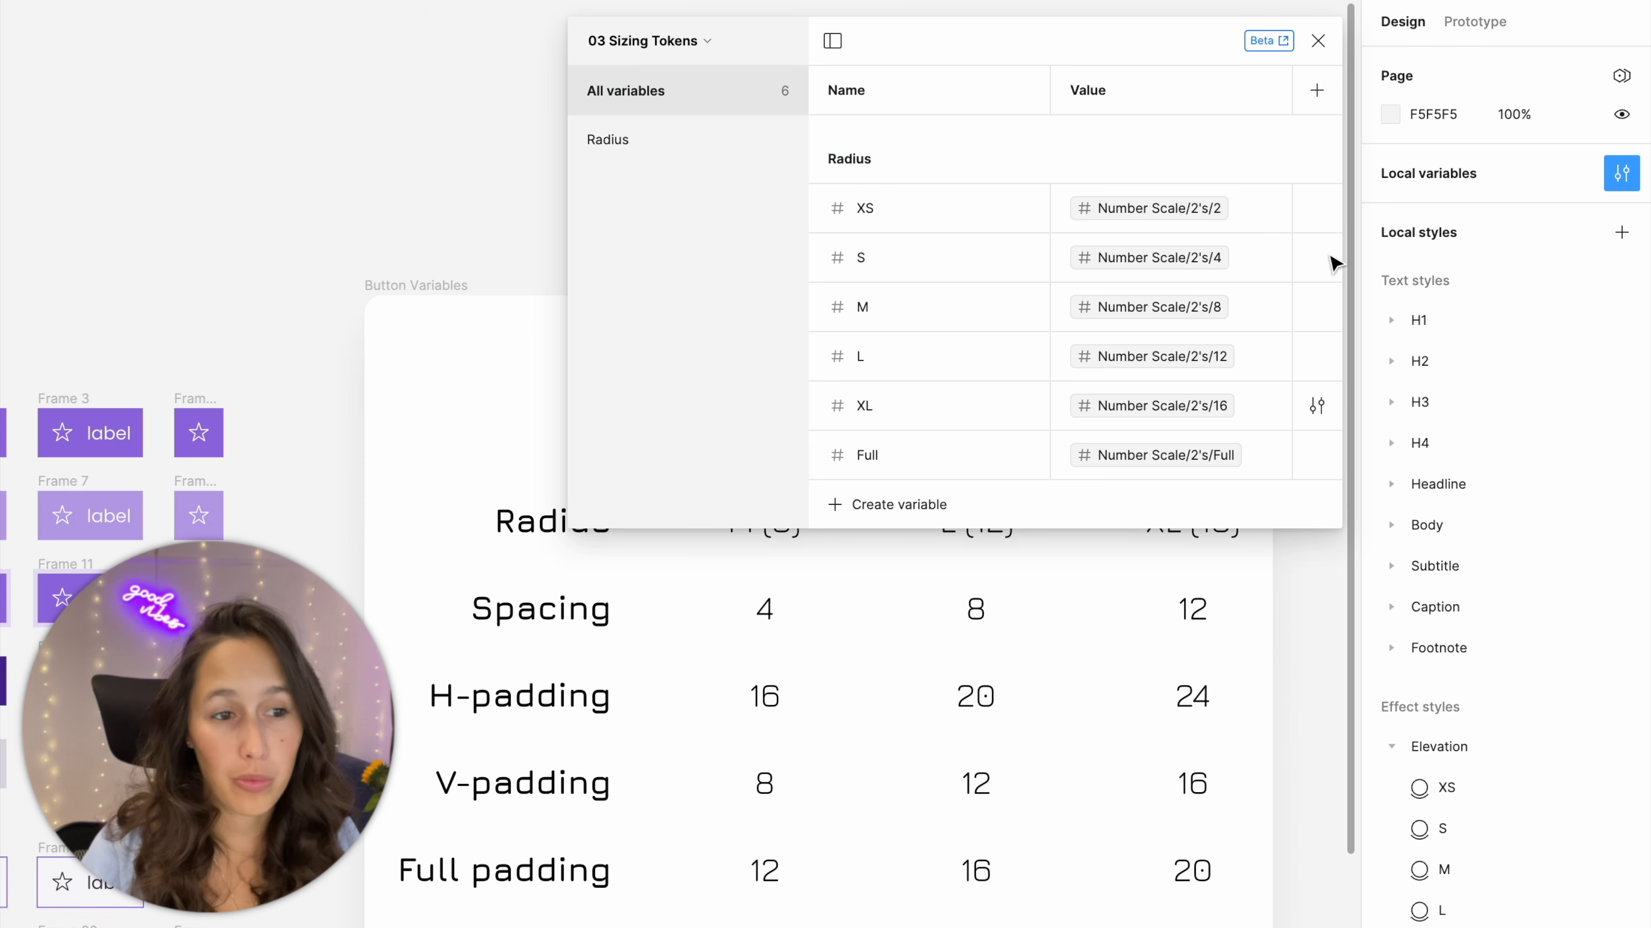
{"action": "left_click", "coordinate": [694, 40]}
{"action": "left_click", "coordinate": [621, 202]}
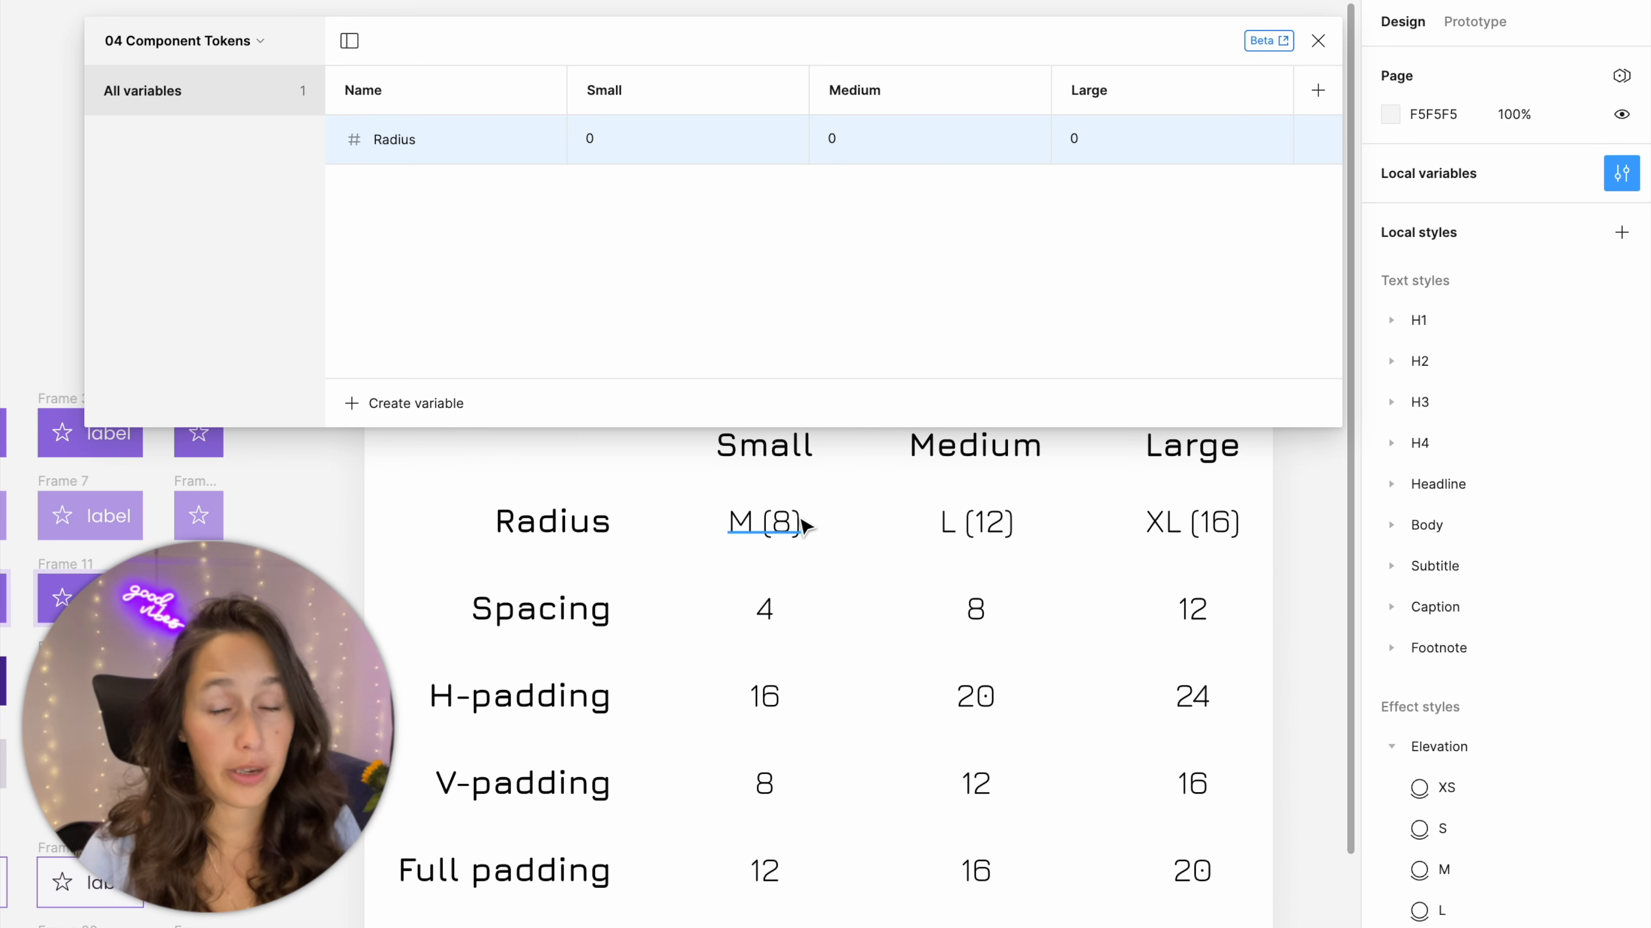
{"action": "left_click", "coordinate": [787, 140]}
{"action": "scroll", "coordinate": [682, 465], "scroll_direction": "down", "scroll_amount": 1}
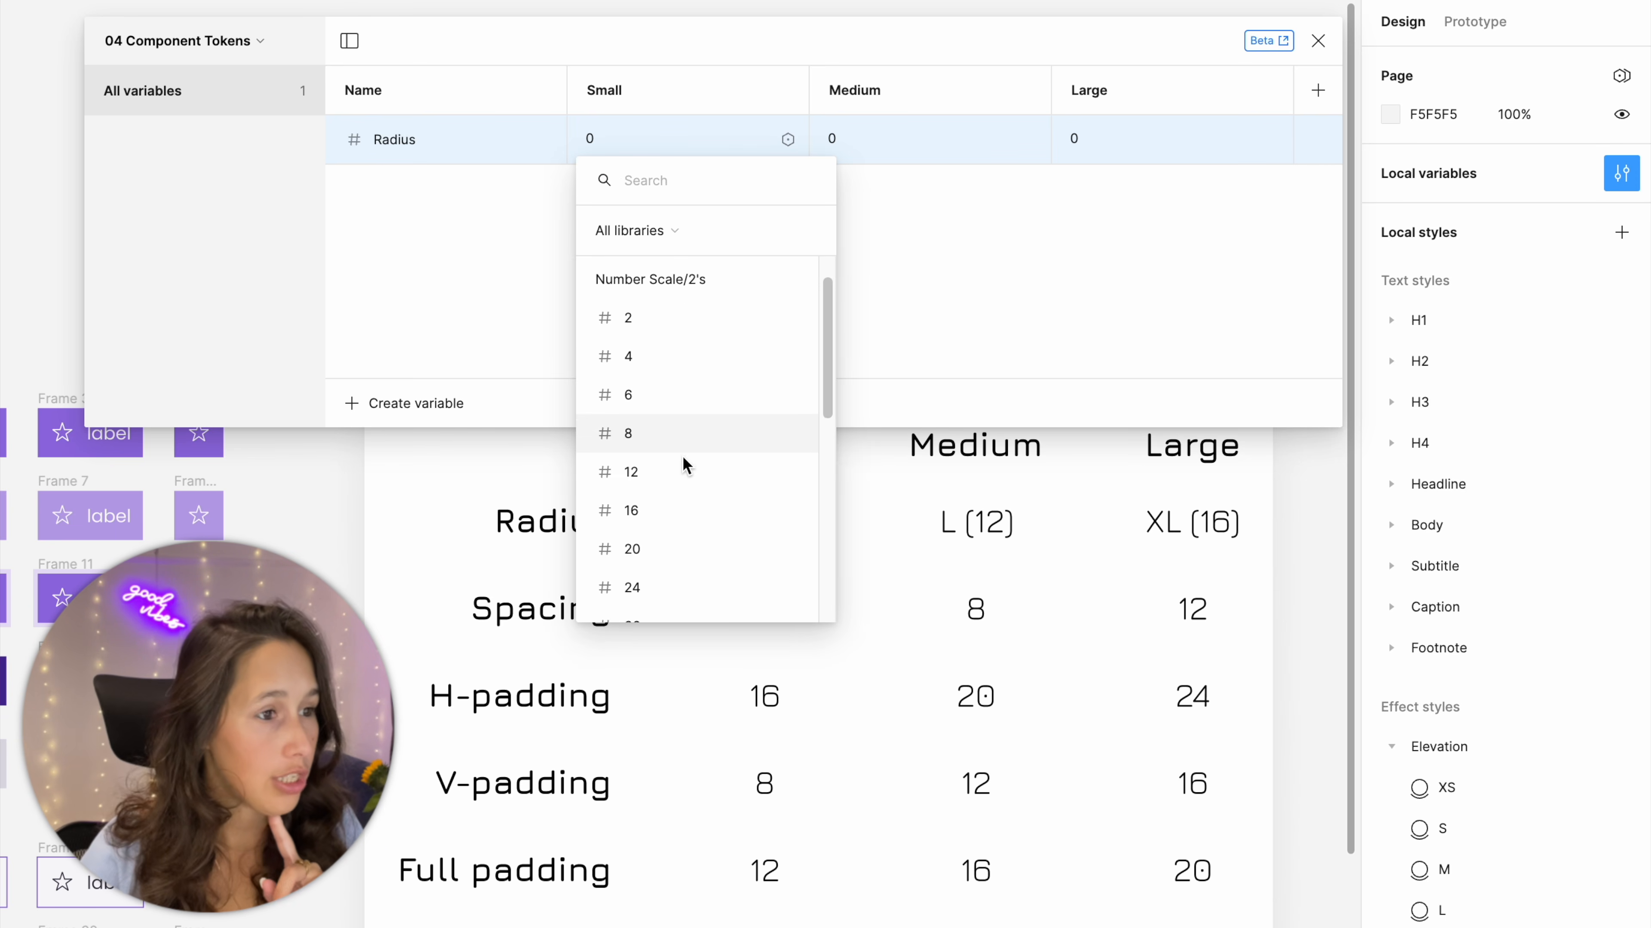
{"action": "scroll", "coordinate": [682, 463], "scroll_direction": "down", "scroll_amount": 5}
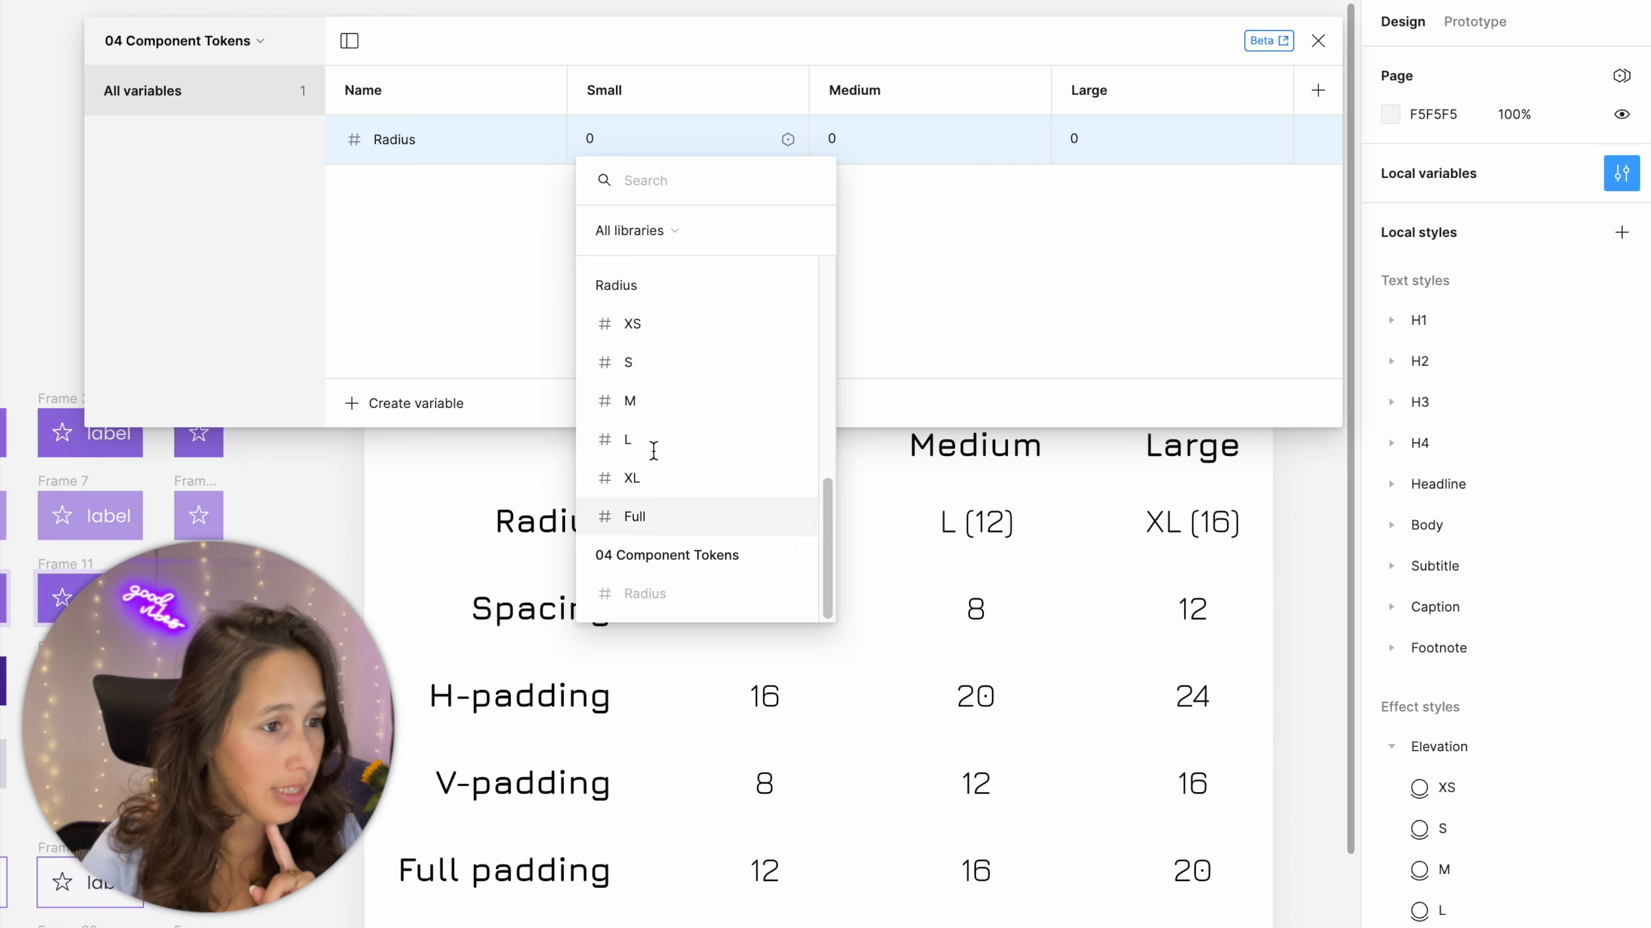
{"action": "left_click", "coordinate": [648, 390]}
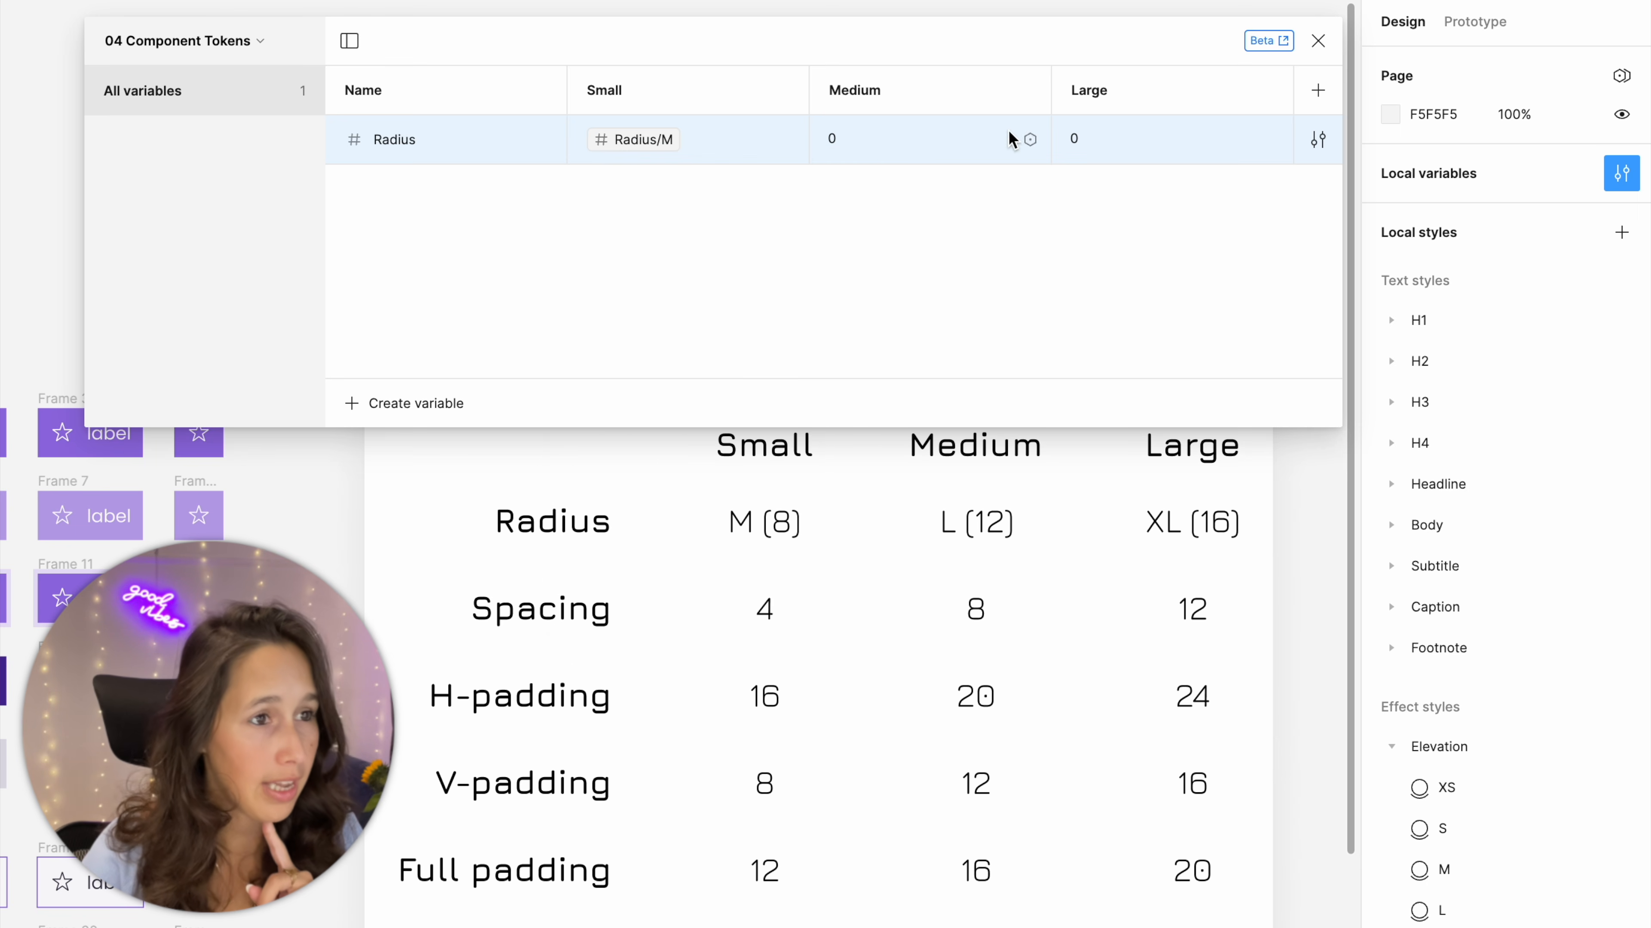
Link the Radius component token's Medium value to Radius/L and its Large value to Radius/XL
{"action": "left_click", "coordinate": [1028, 139]}
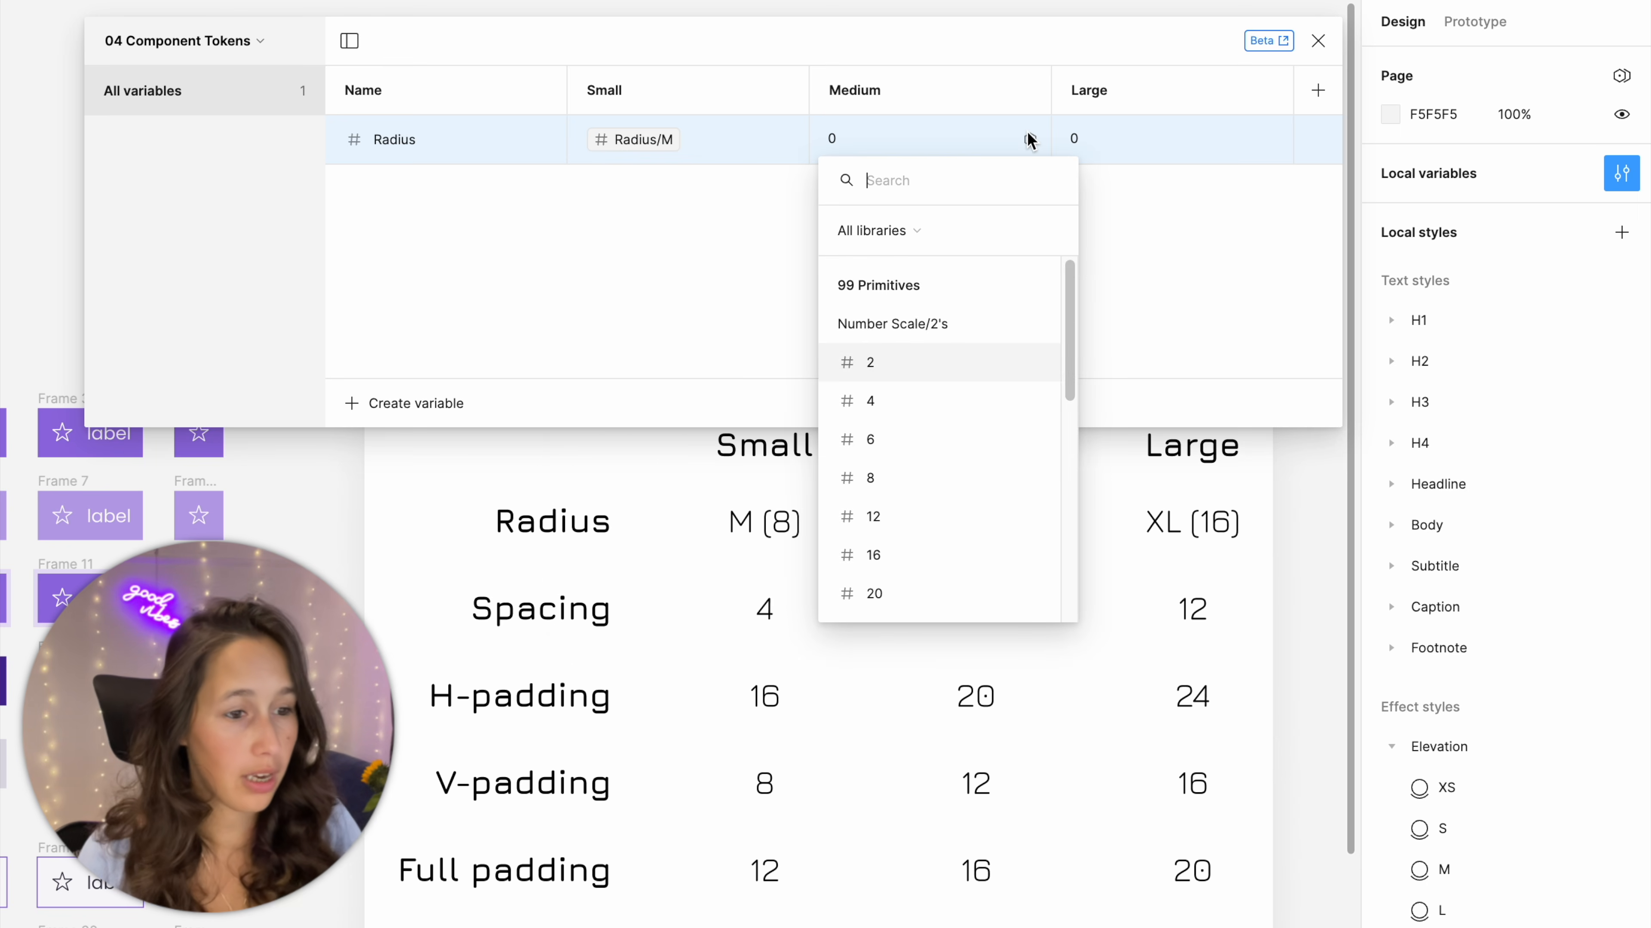
{"action": "scroll", "coordinate": [965, 325], "scroll_direction": "down", "scroll_amount": 10}
{"action": "left_click", "coordinate": [890, 454]}
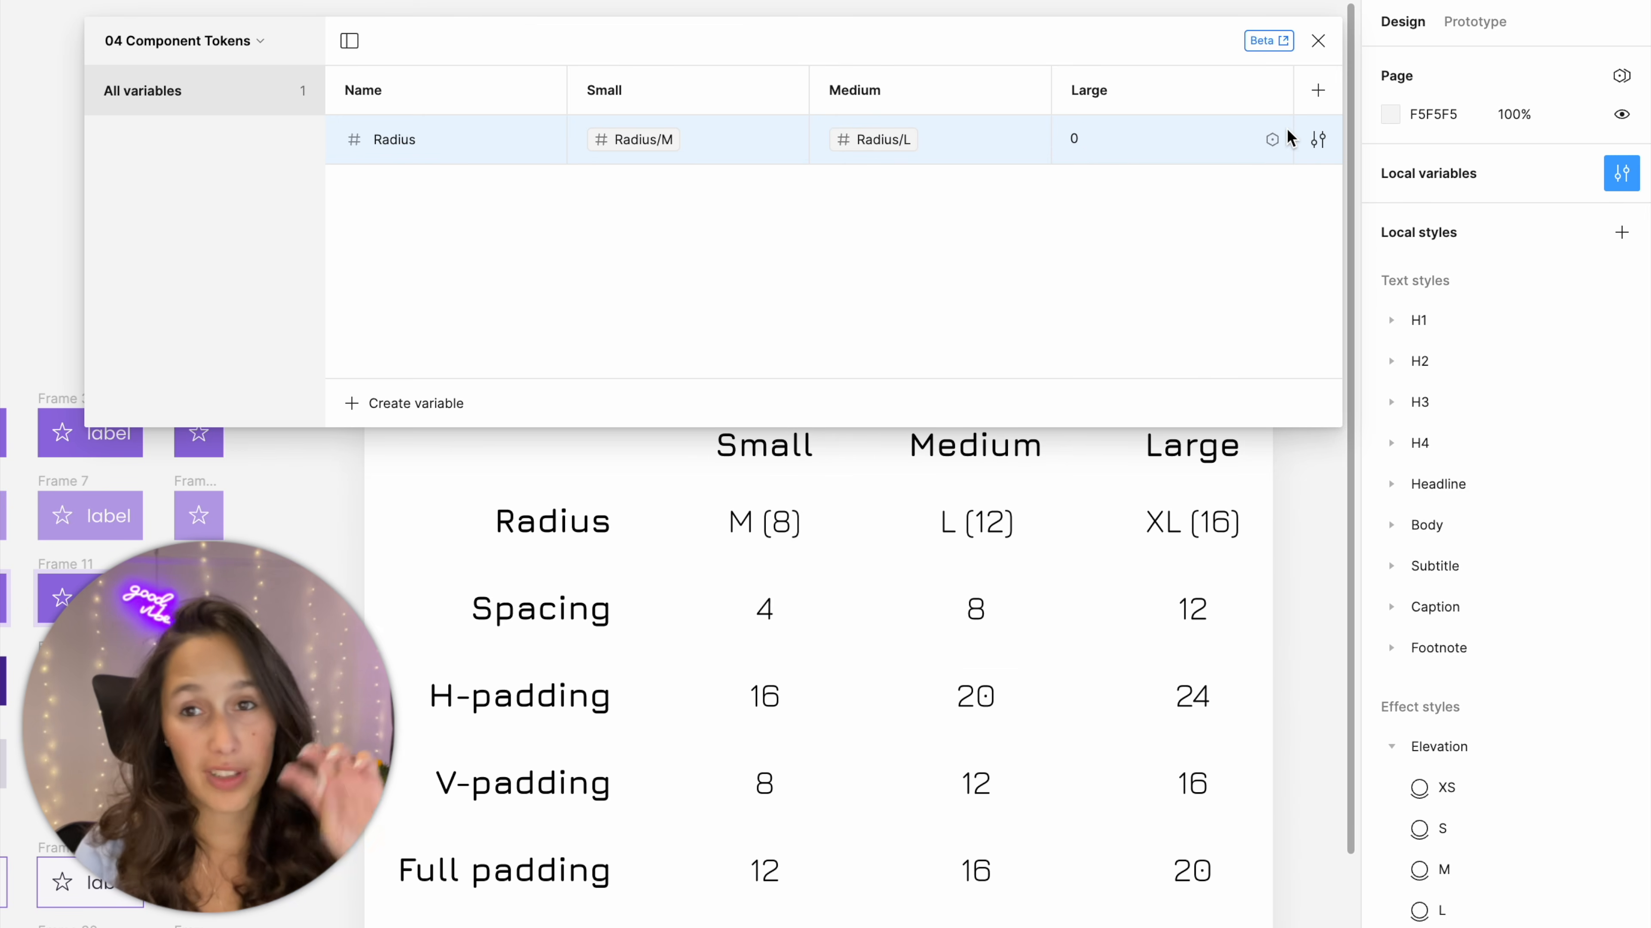
{"action": "left_click", "coordinate": [1271, 139]}
{"action": "scroll", "coordinate": [1134, 364], "scroll_direction": "down", "scroll_amount": 10}
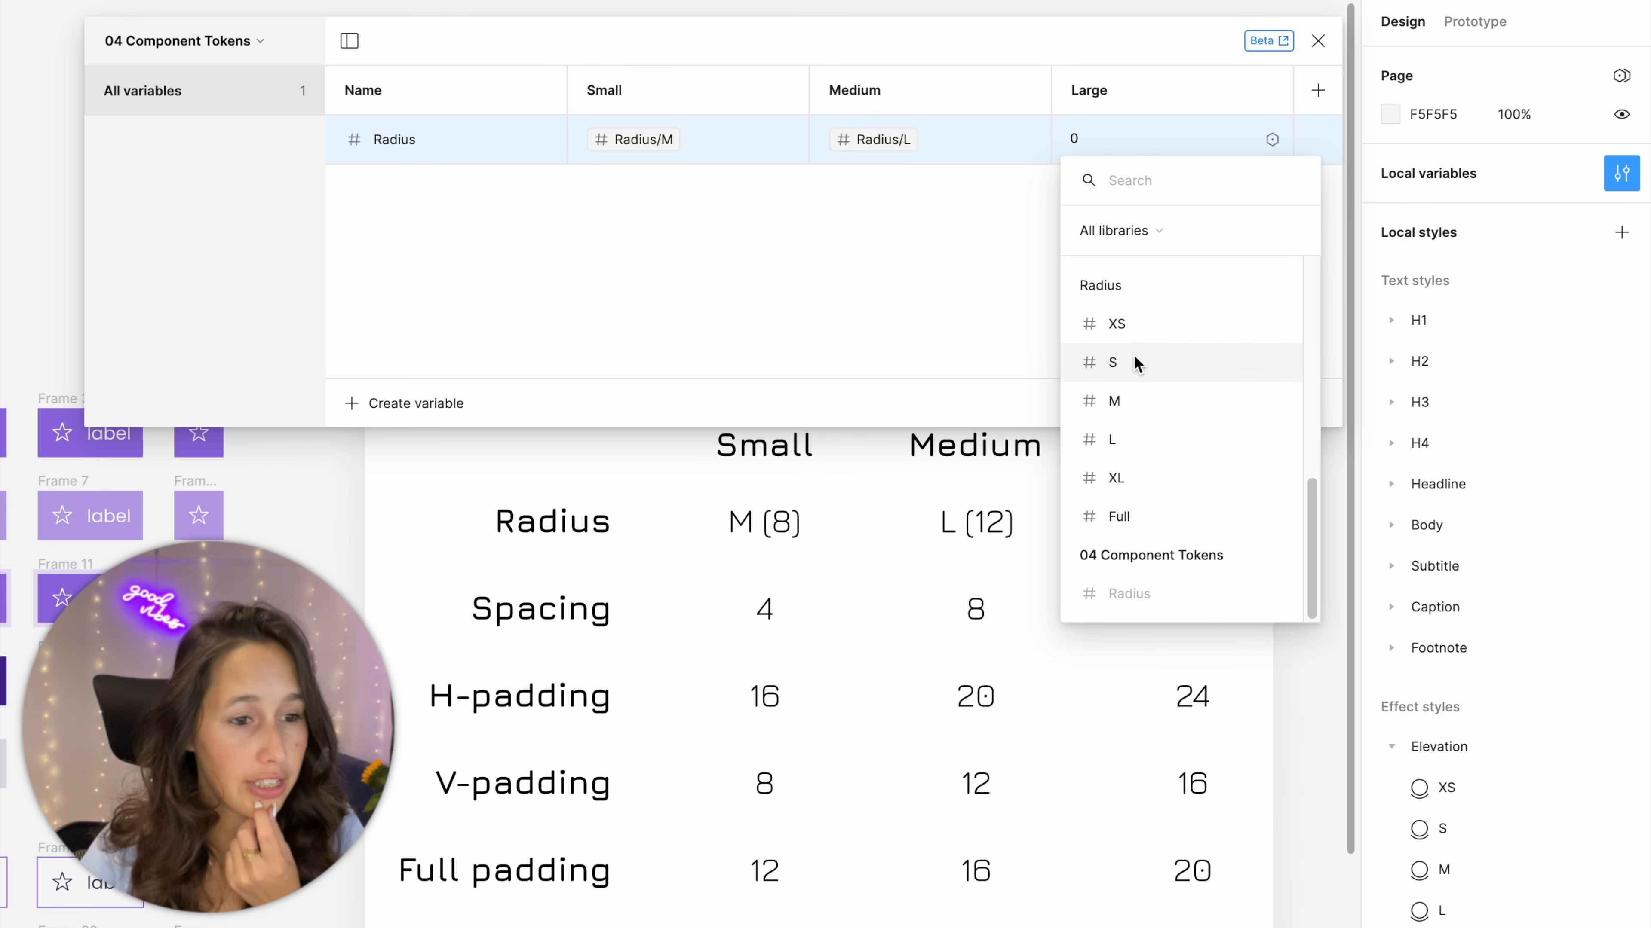
{"action": "left_click", "coordinate": [1144, 480]}
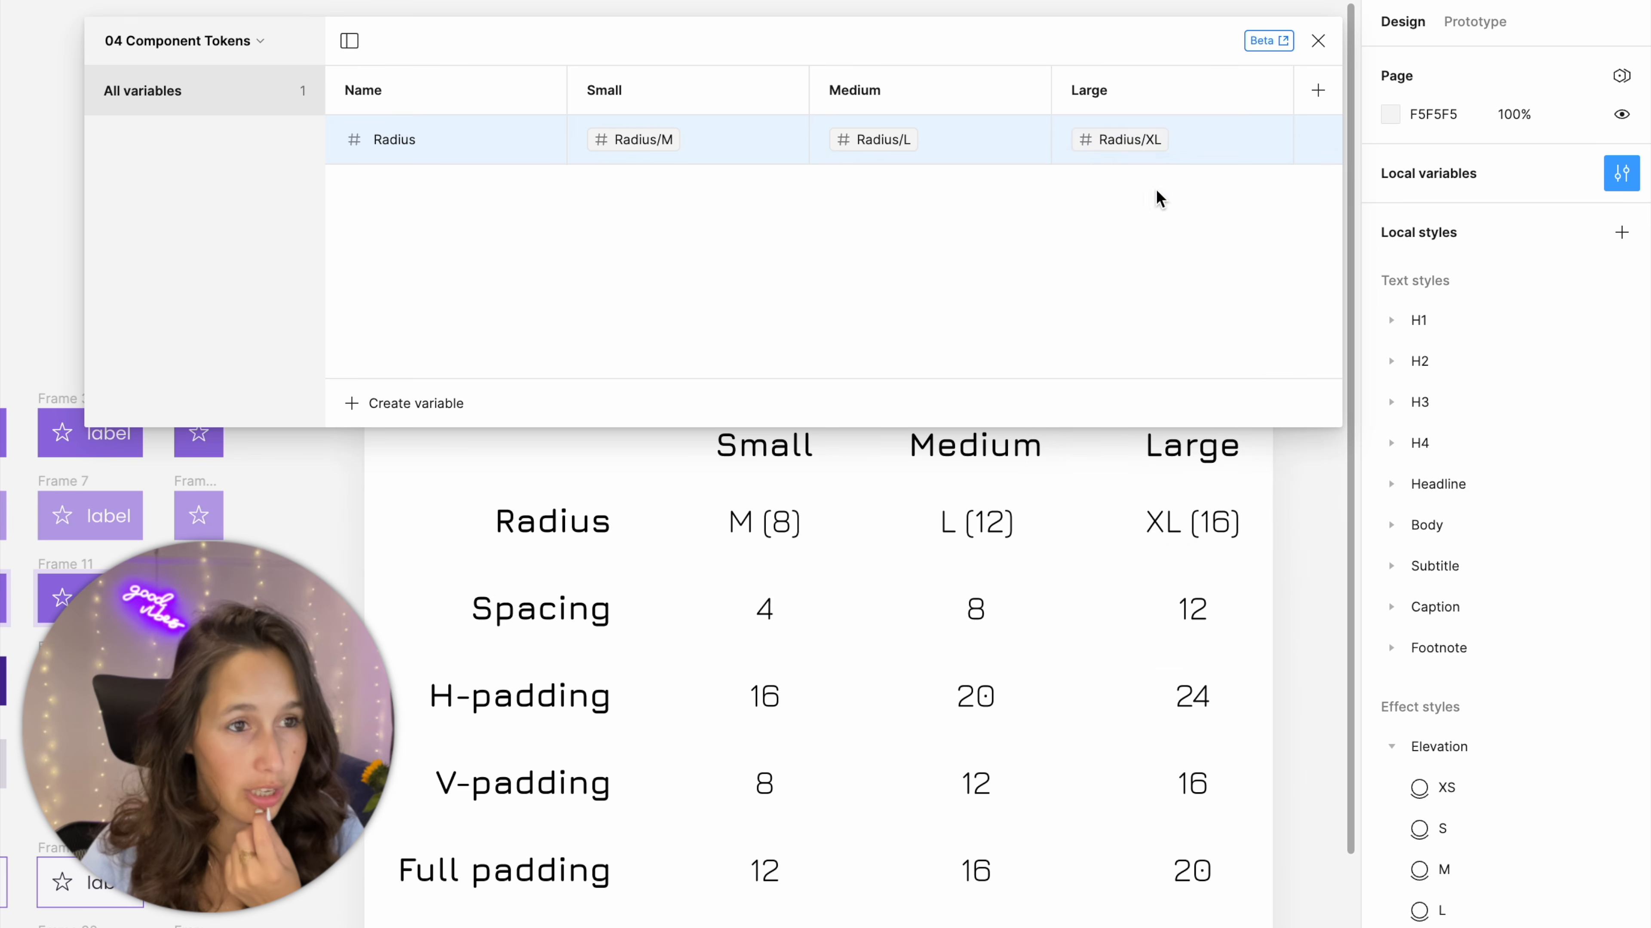
Create a number variable named Spacing in the 04 Component Tokens collection
{"action": "left_click", "coordinate": [416, 404]}
{"action": "left_click", "coordinate": [442, 480]}
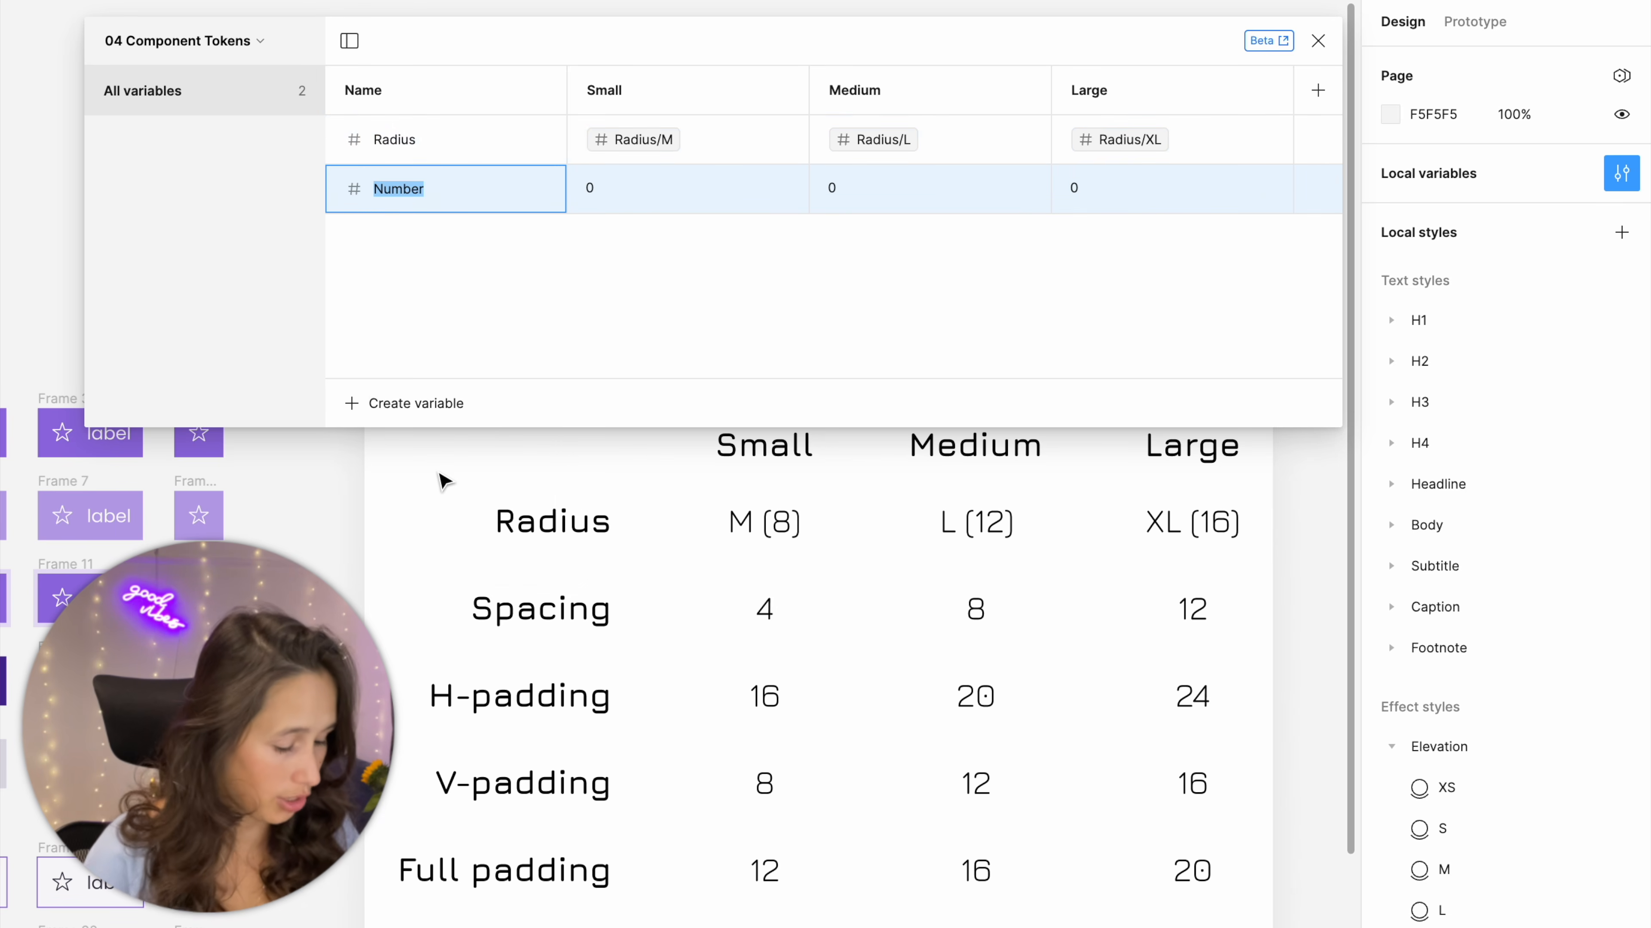
{"action": "type", "text": "Spacing"}
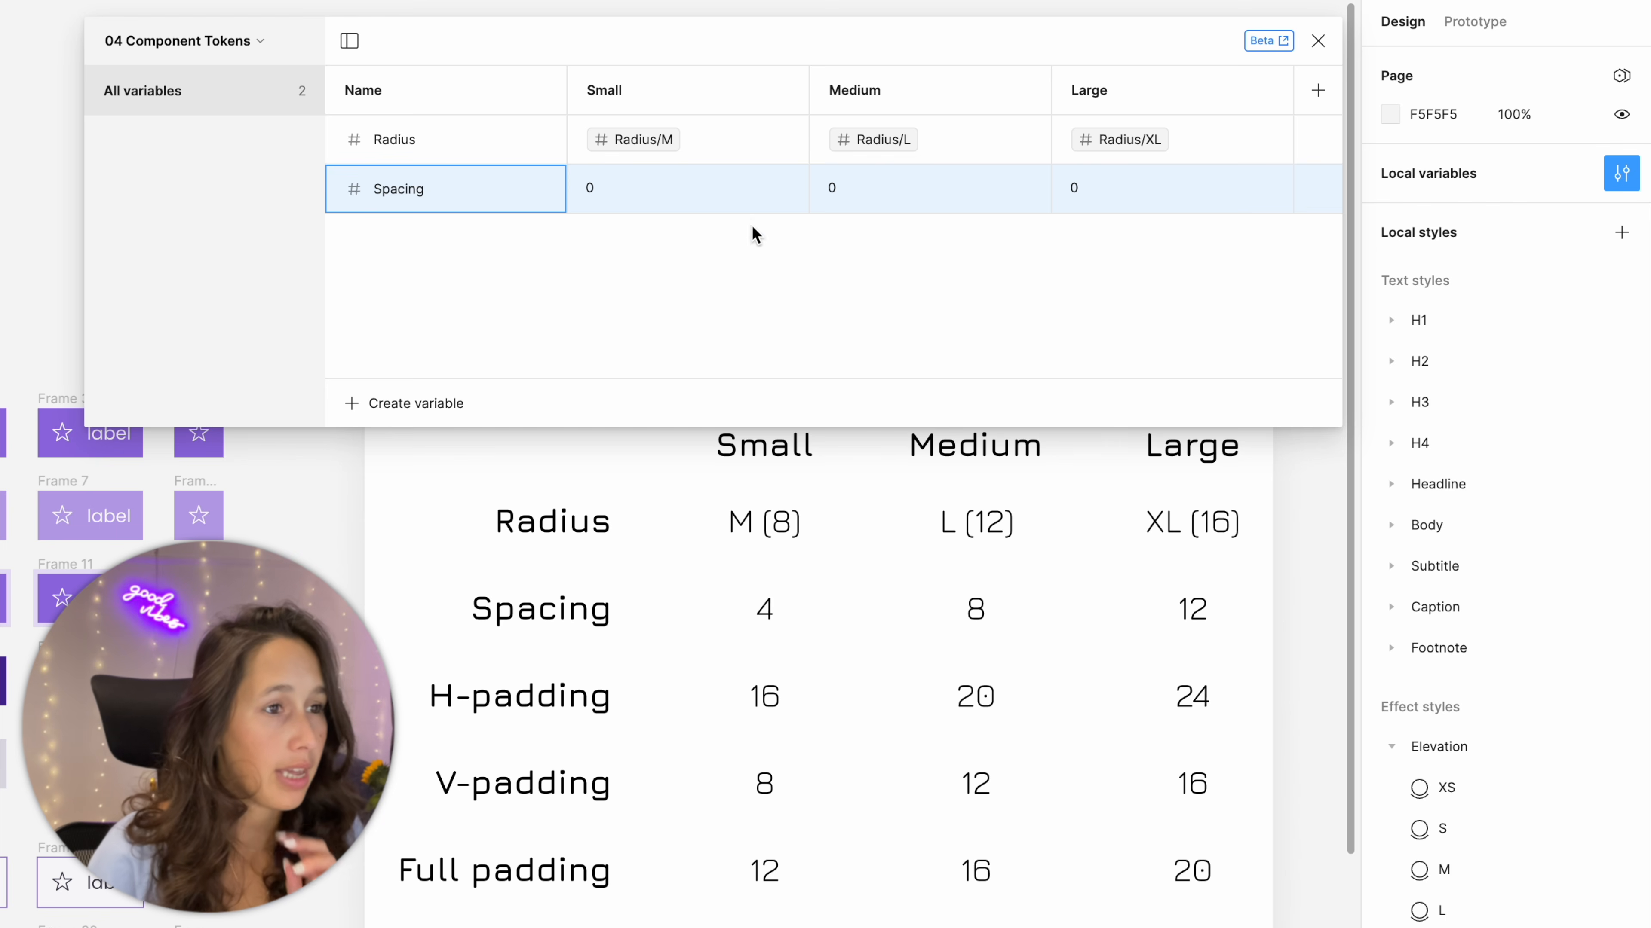
Link the Spacing token to the Number Scale/2's primitives 4 for Small, 8 for Medium and 12 for Large
{"action": "left_click", "coordinate": [789, 191]}
{"action": "left_click", "coordinate": [793, 197]}
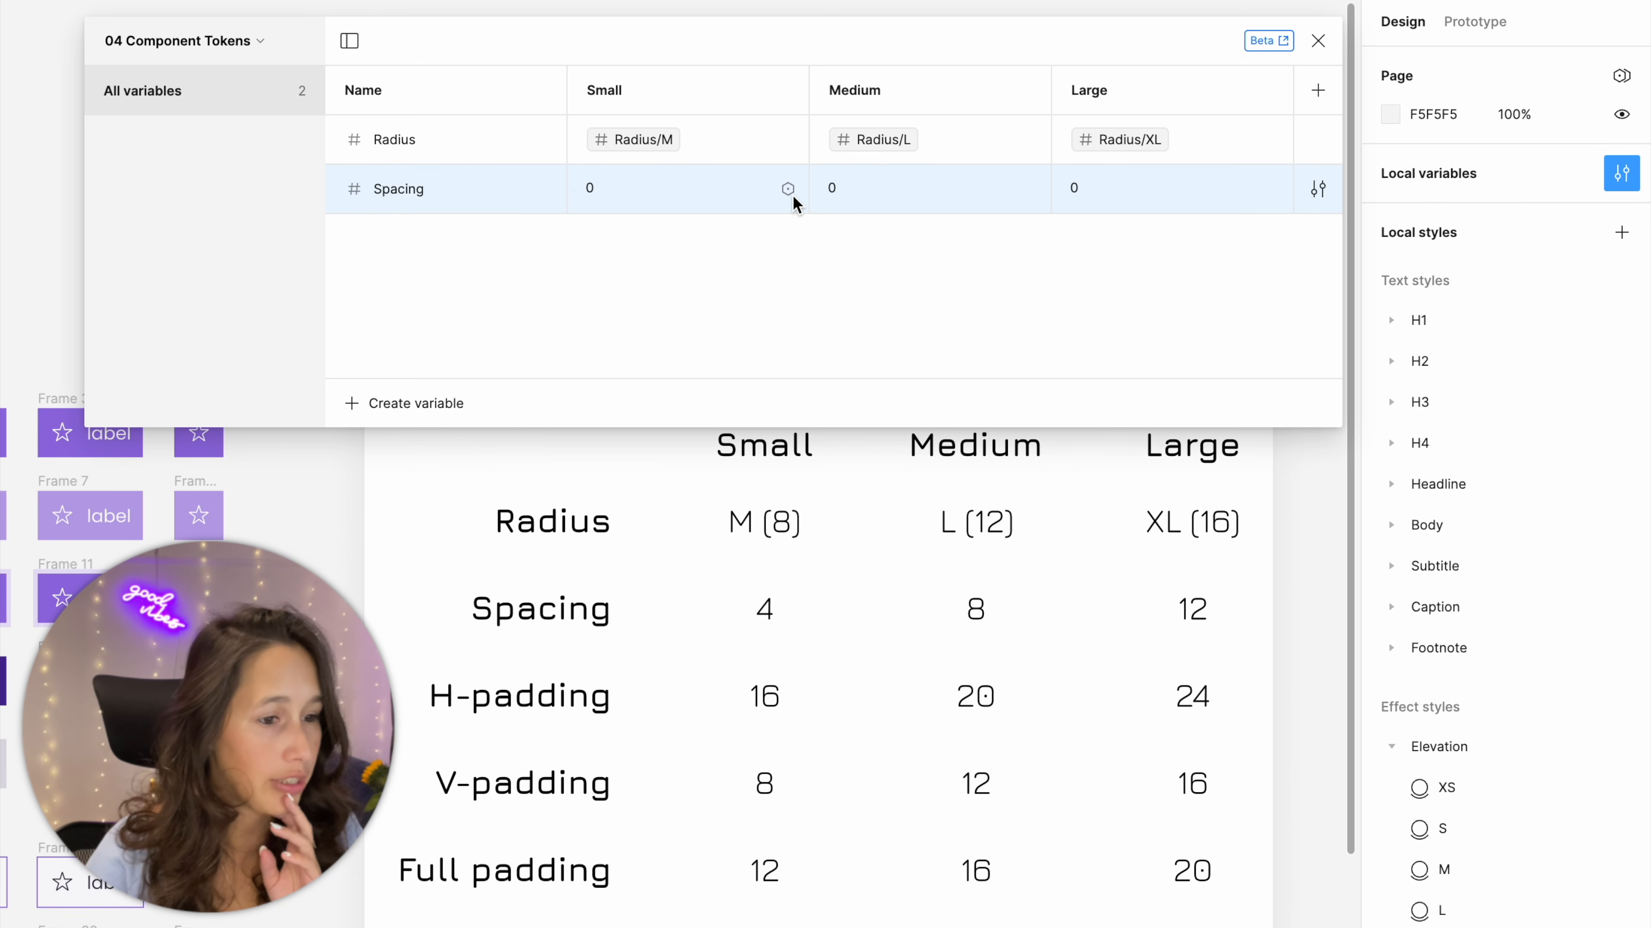
{"action": "left_click", "coordinate": [789, 192]}
{"action": "left_click", "coordinate": [711, 452]}
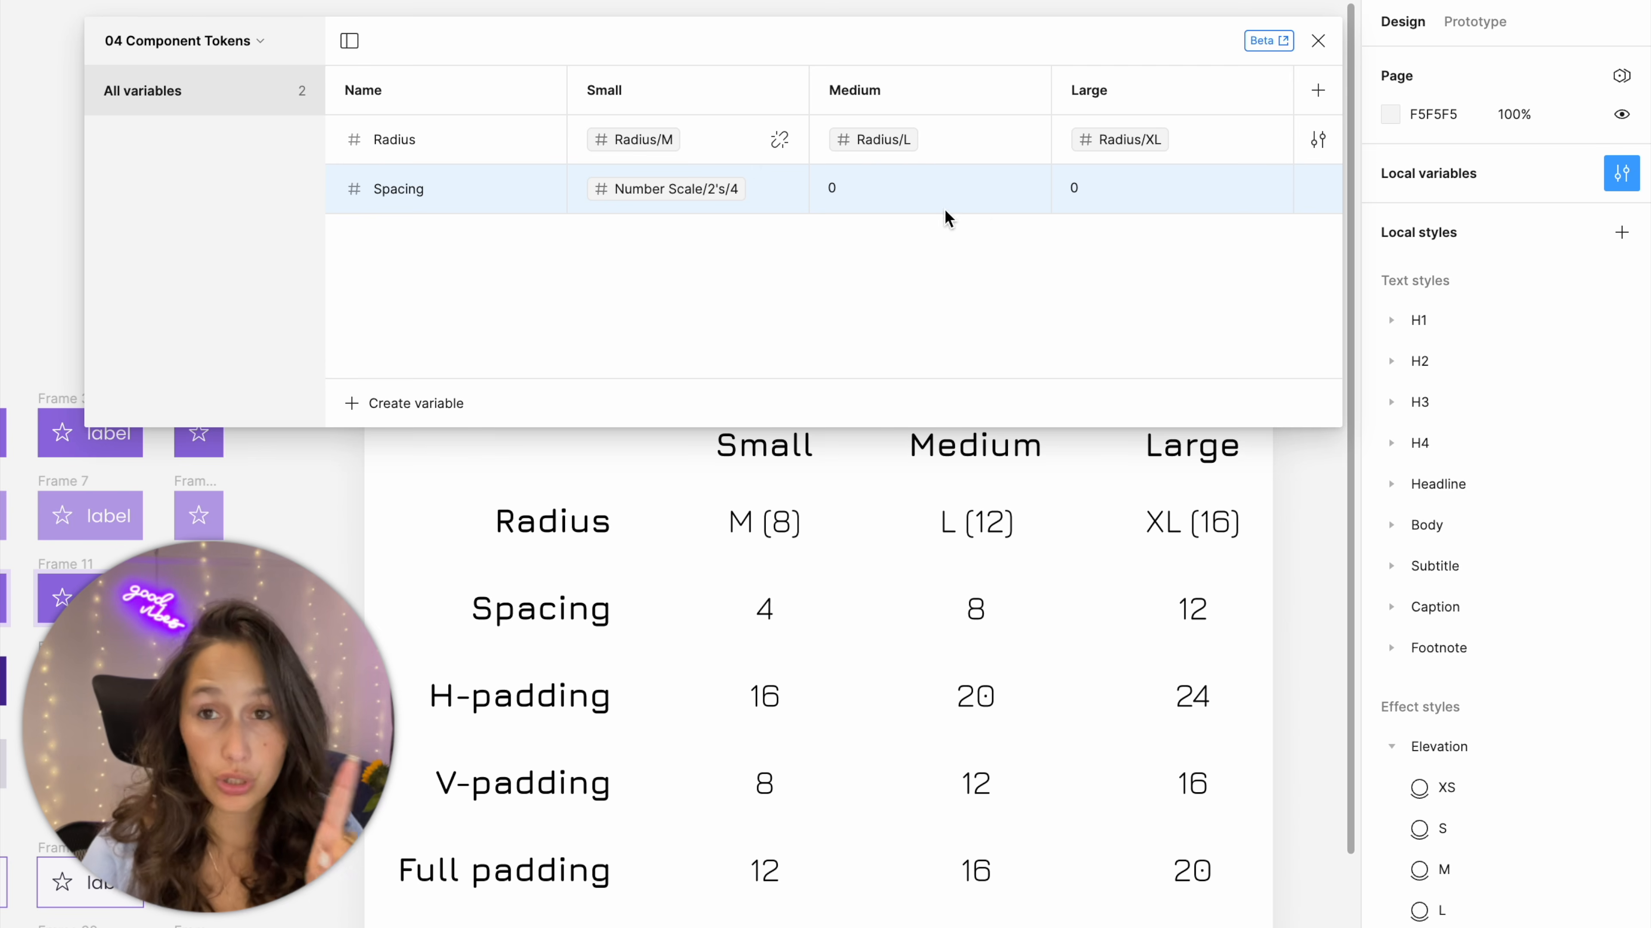
{"action": "left_click", "coordinate": [1036, 189]}
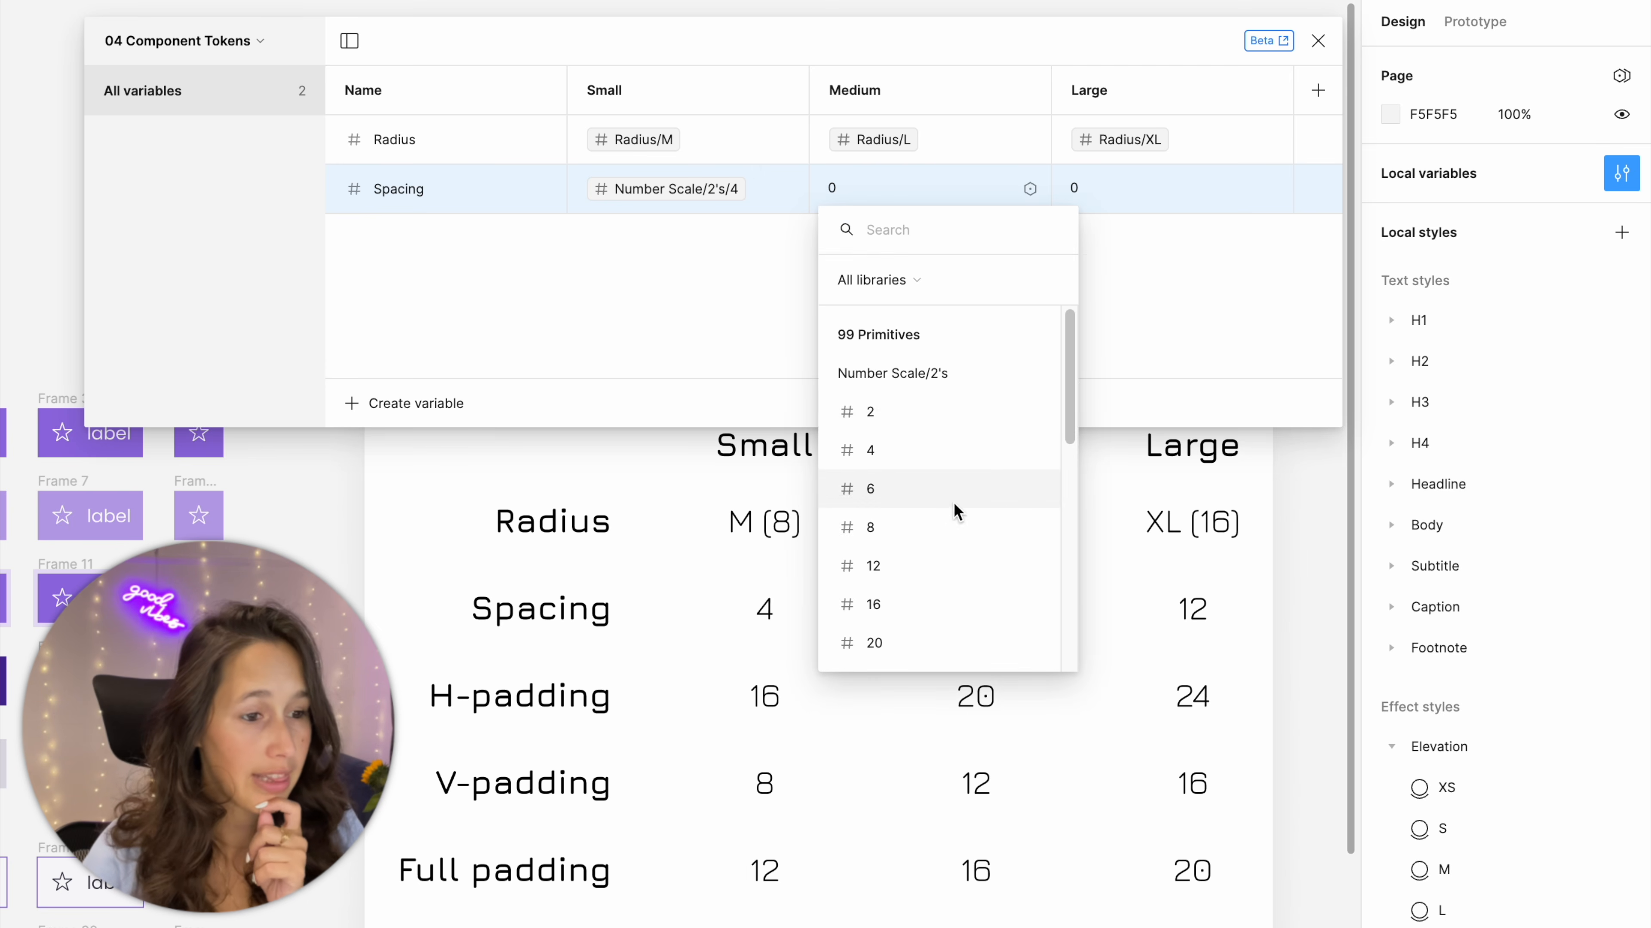
{"action": "left_click", "coordinate": [952, 519]}
{"action": "left_click", "coordinate": [1269, 190]}
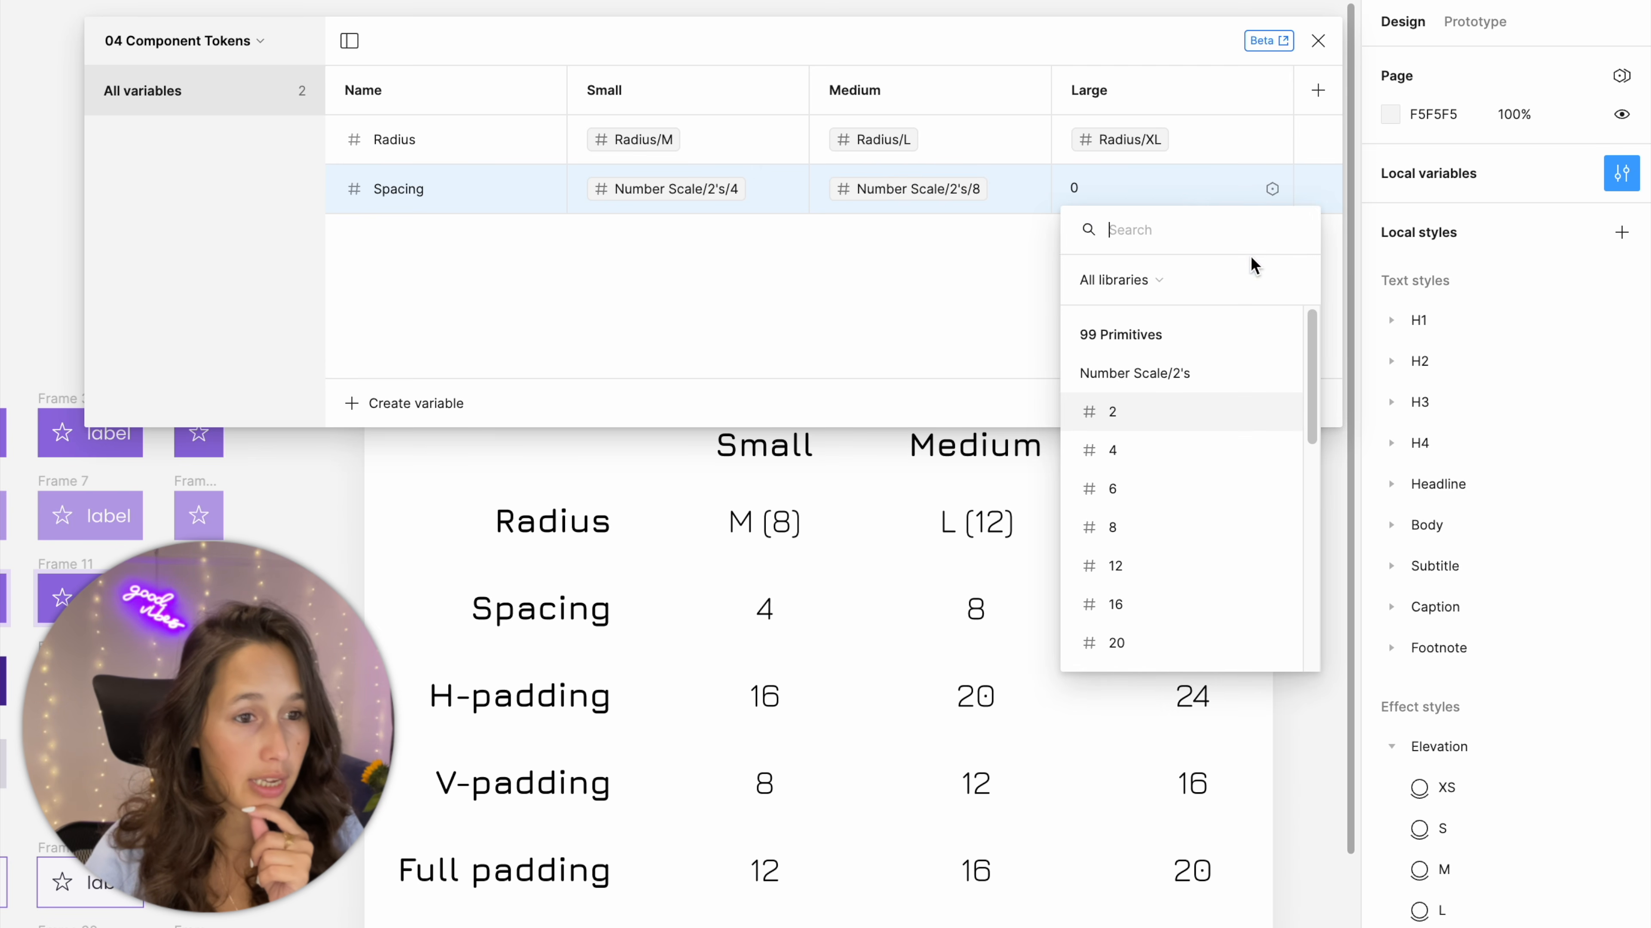
{"action": "left_click", "coordinate": [1112, 566]}
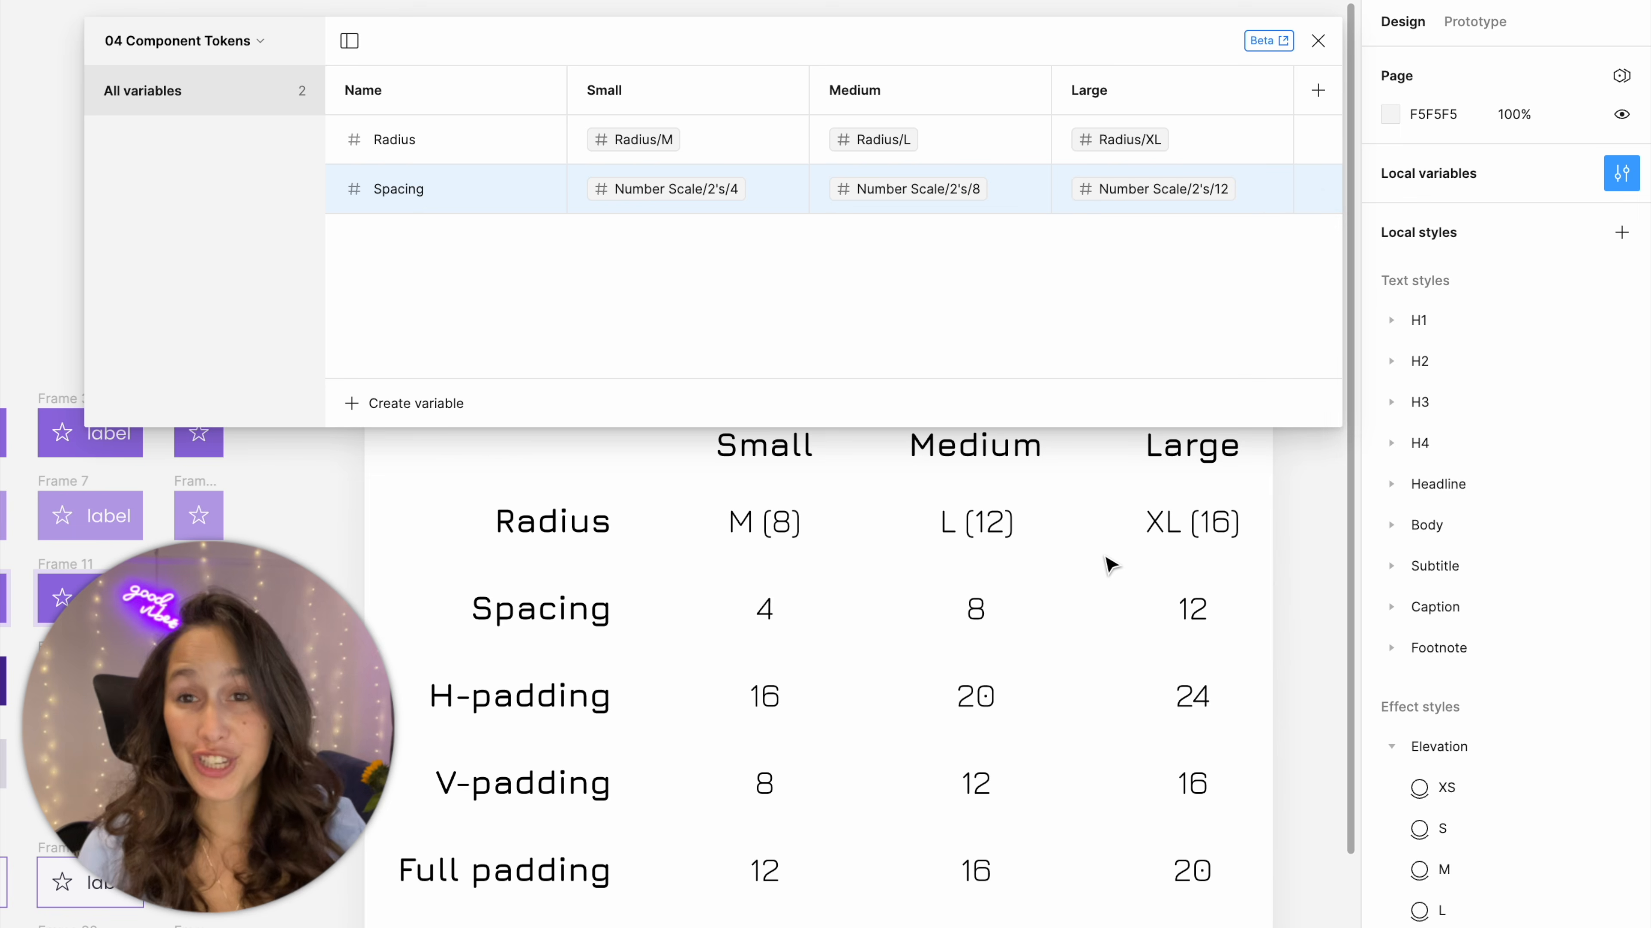
Create an H-Padding number variable linked to Number Scale/2's primitives 16 for Small, 20 for Medium and 24 for Large
{"action": "left_click", "coordinate": [416, 403]}
{"action": "left_click", "coordinate": [416, 486]}
{"action": "type", "text": "H-Padding"}
{"action": "left_click", "coordinate": [787, 239]}
{"action": "left_click", "coordinate": [702, 654]}
{"action": "left_click", "coordinate": [1030, 239]}
{"action": "left_click", "coordinate": [930, 692]}
{"action": "left_click", "coordinate": [1272, 239]}
{"action": "scroll", "coordinate": [1154, 657], "scroll_direction": "down", "scroll_amount": 2}
{"action": "left_click", "coordinate": [1154, 663]}
Create a V-Padding number variable linked to Number Scale/2's primitives 8 for Small, 12 for Medium and 16 for Large
{"action": "left_click", "coordinate": [416, 403]}
{"action": "left_click", "coordinate": [416, 486]}
{"action": "type", "text": "V-Padding"}
{"action": "left_click", "coordinate": [787, 288]}
{"action": "left_click", "coordinate": [669, 627]}
{"action": "left_click", "coordinate": [1030, 288]}
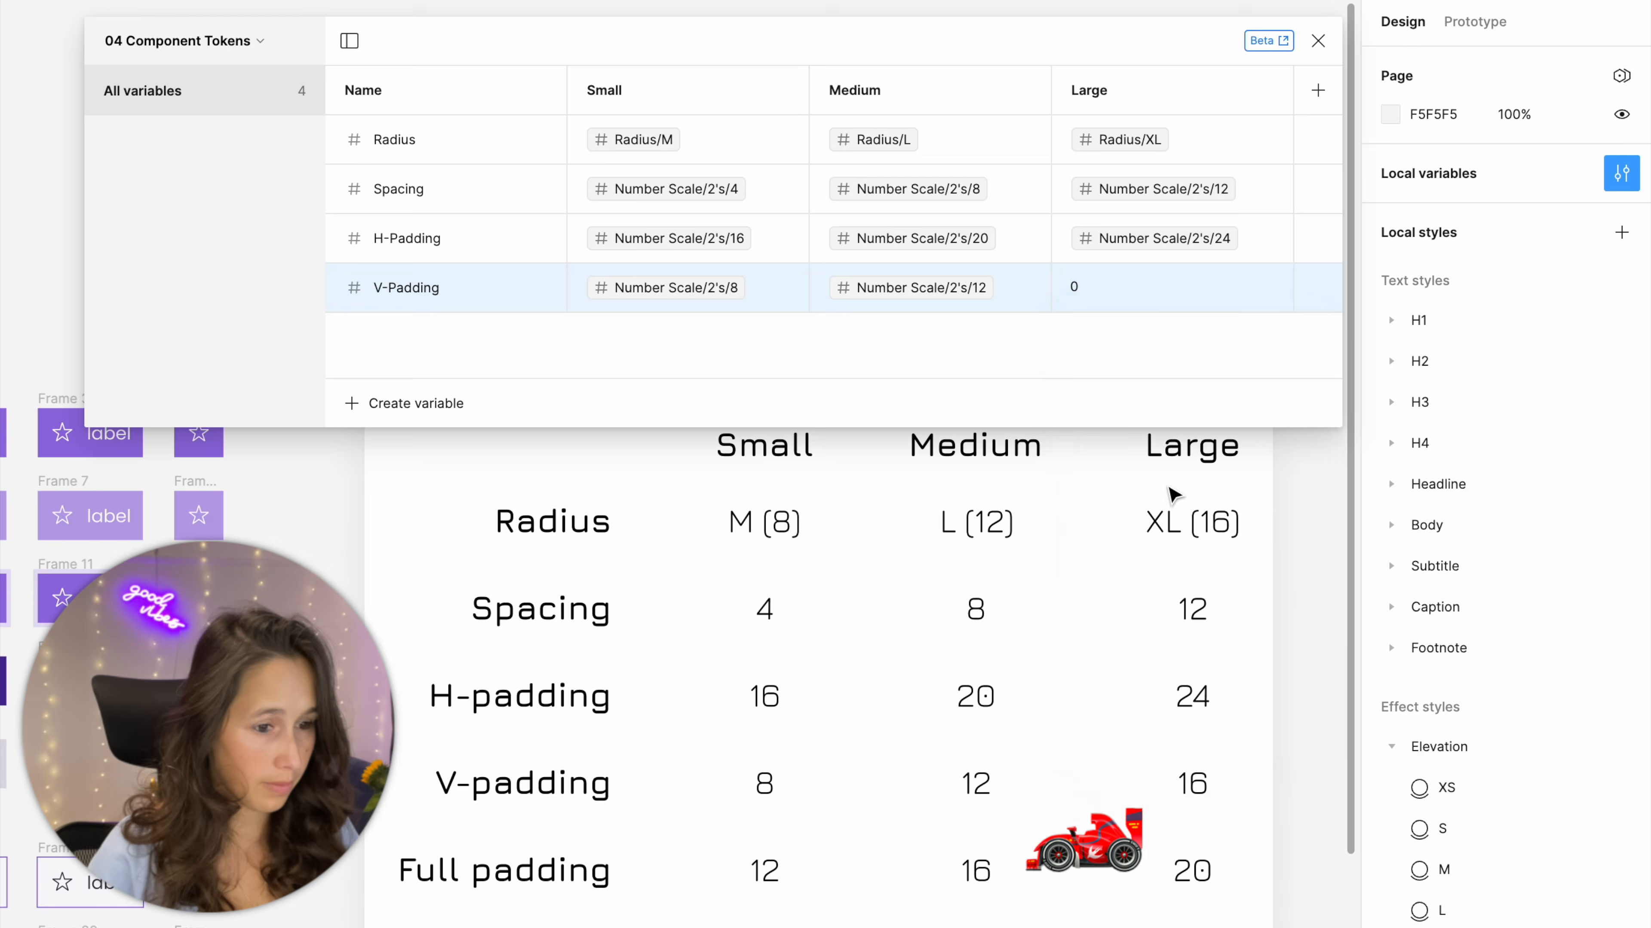
Add a Full Padding number variable linked to Number Scale/2's primitives 12 for Small, 16 for Medium and 20 for Large
{"action": "left_click", "coordinate": [787, 338]}
{"action": "left_click", "coordinate": [669, 714]}
{"action": "left_click", "coordinate": [1030, 337]}
{"action": "left_click", "coordinate": [929, 753]}
{"action": "left_click", "coordinate": [1272, 337]}
{"action": "left_click", "coordinate": [1153, 792]}
Create an Icon Size number variable linked to Number Scale/2's primitives 20 for Small, 24 for Medium and 32 for Large
{"action": "left_click", "coordinate": [417, 404]}
{"action": "left_click", "coordinate": [416, 486]}
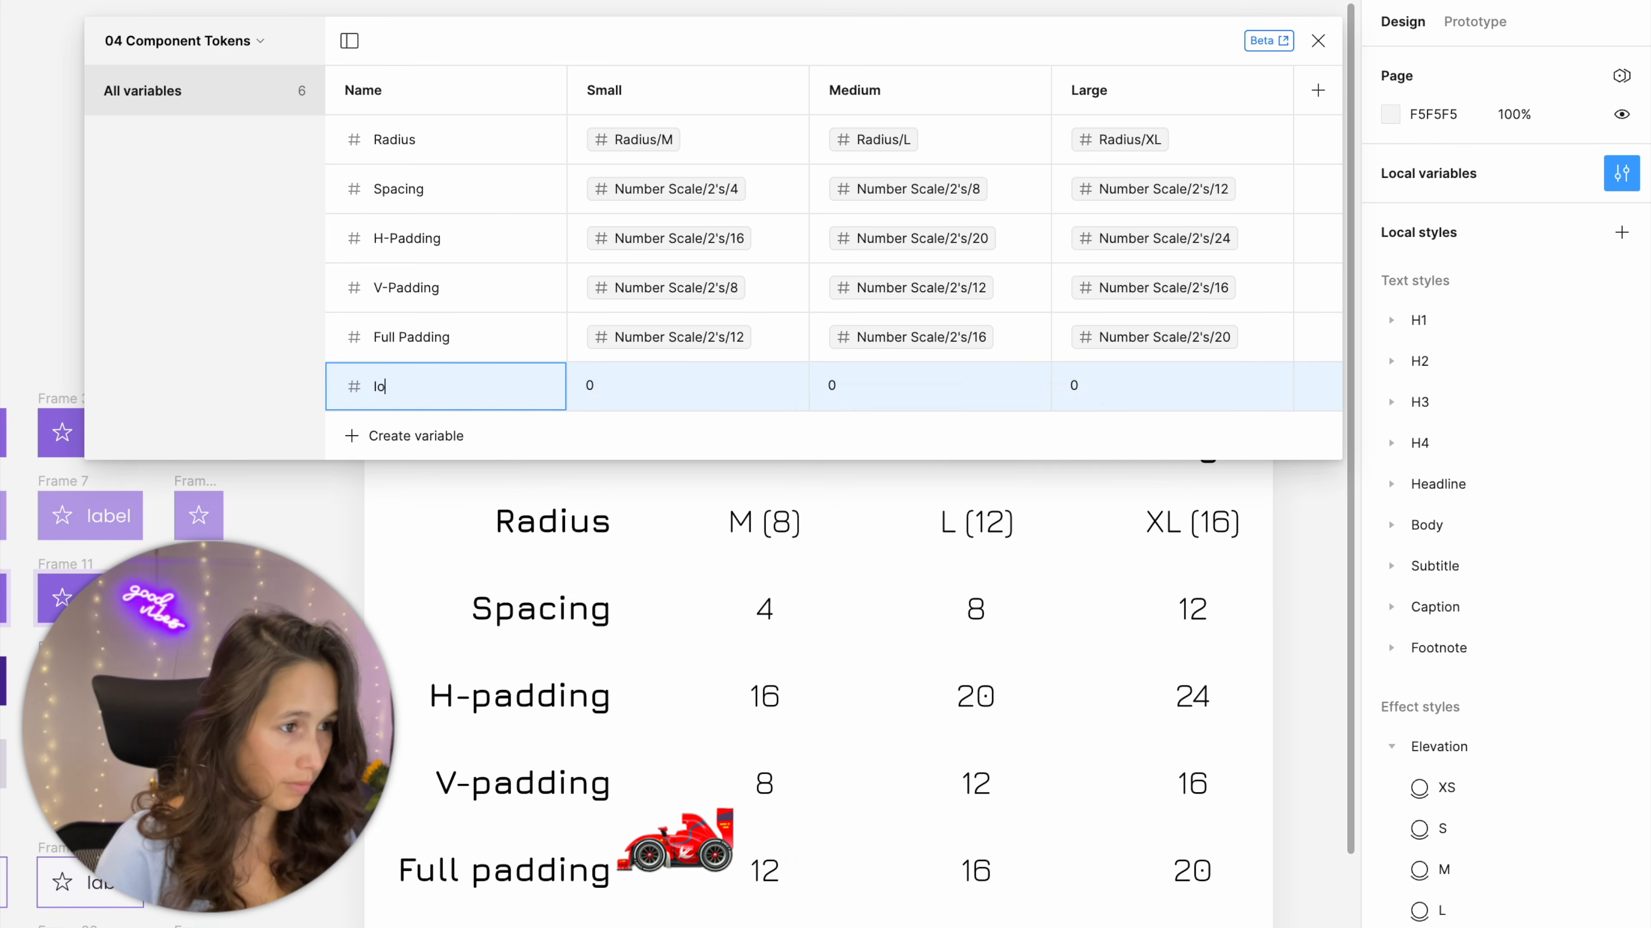
{"action": "key", "text": "Return"}
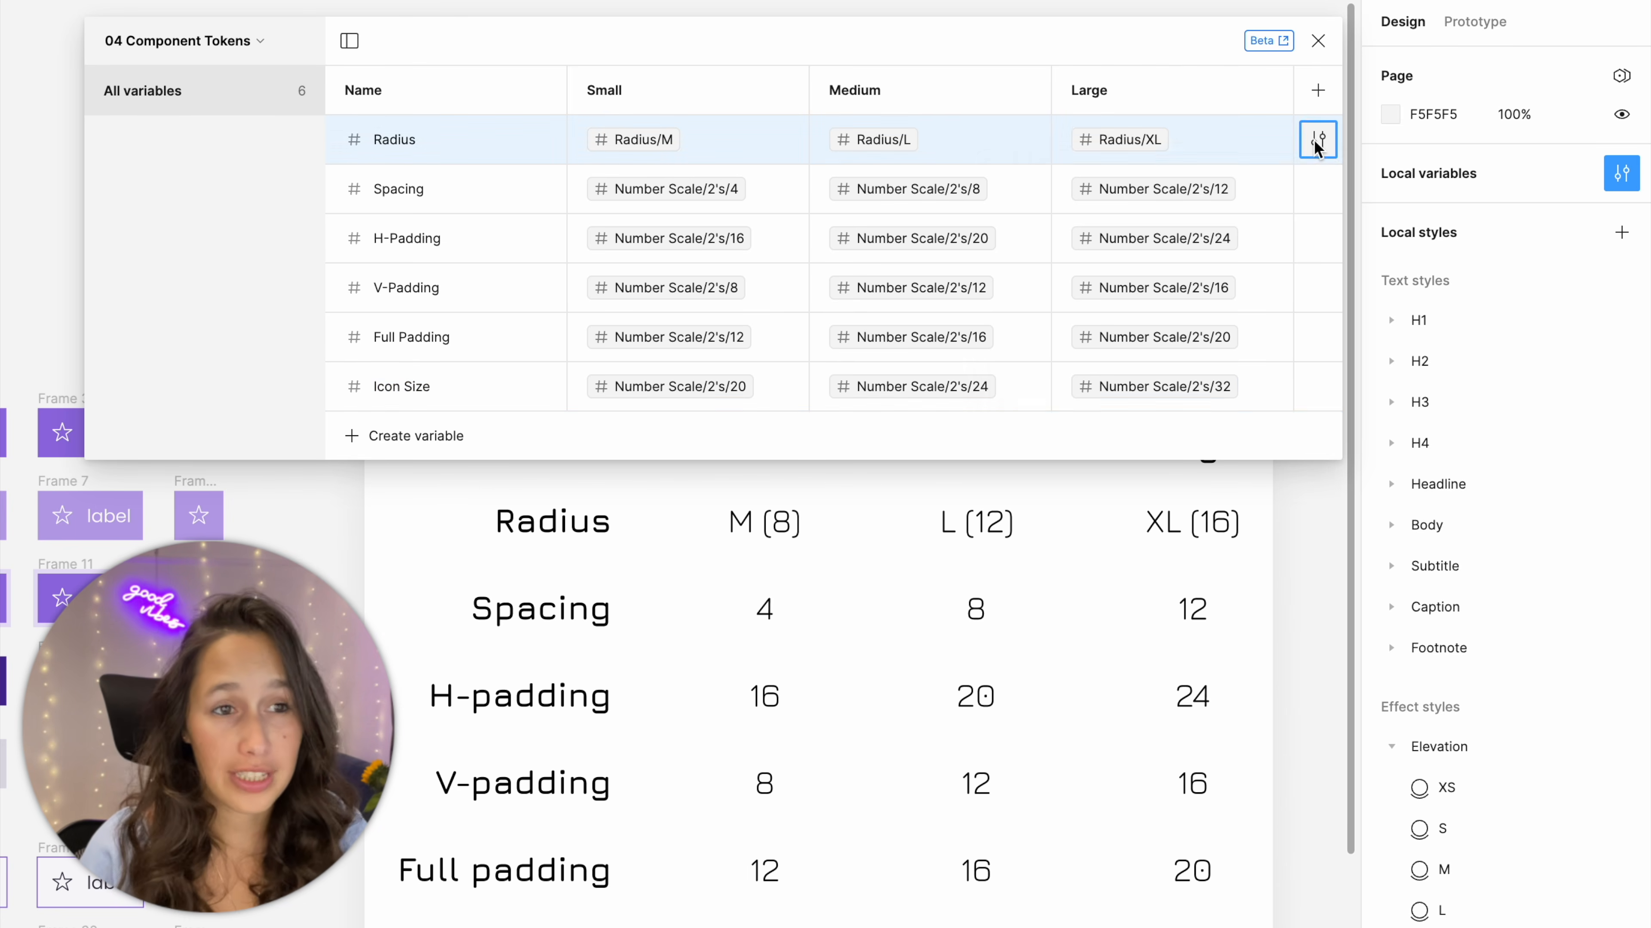
Limit the Radius component token's number scoping to Corner radius only
{"action": "left_click", "coordinate": [1315, 142]}
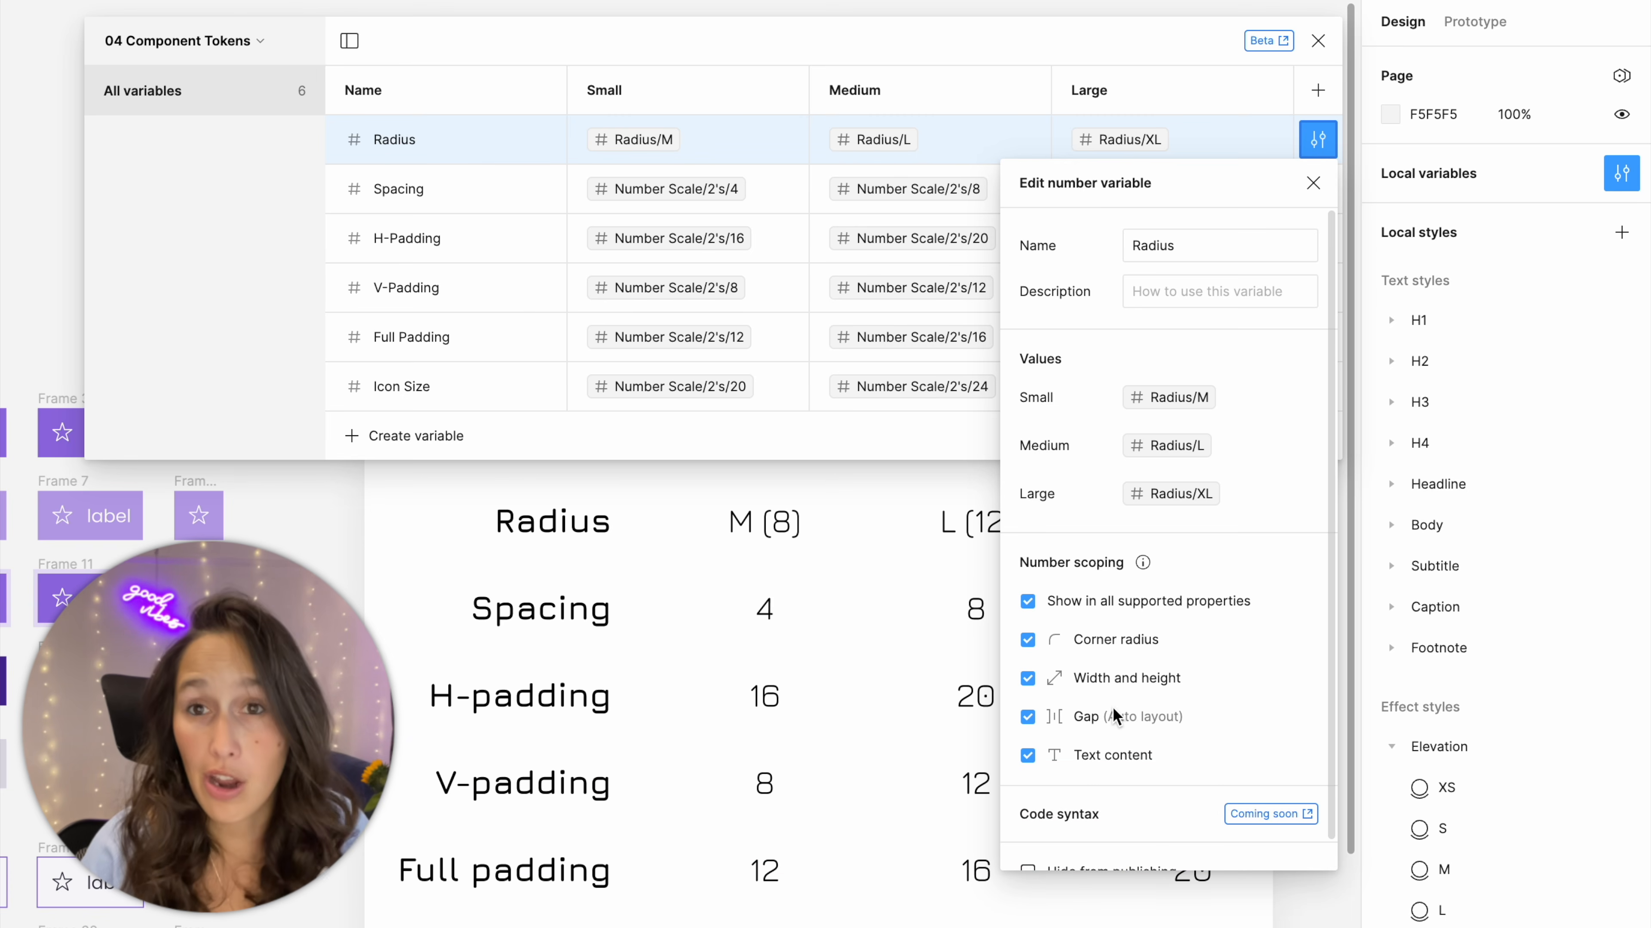
{"action": "left_click", "coordinate": [1028, 601]}
{"action": "left_click", "coordinate": [1029, 641]}
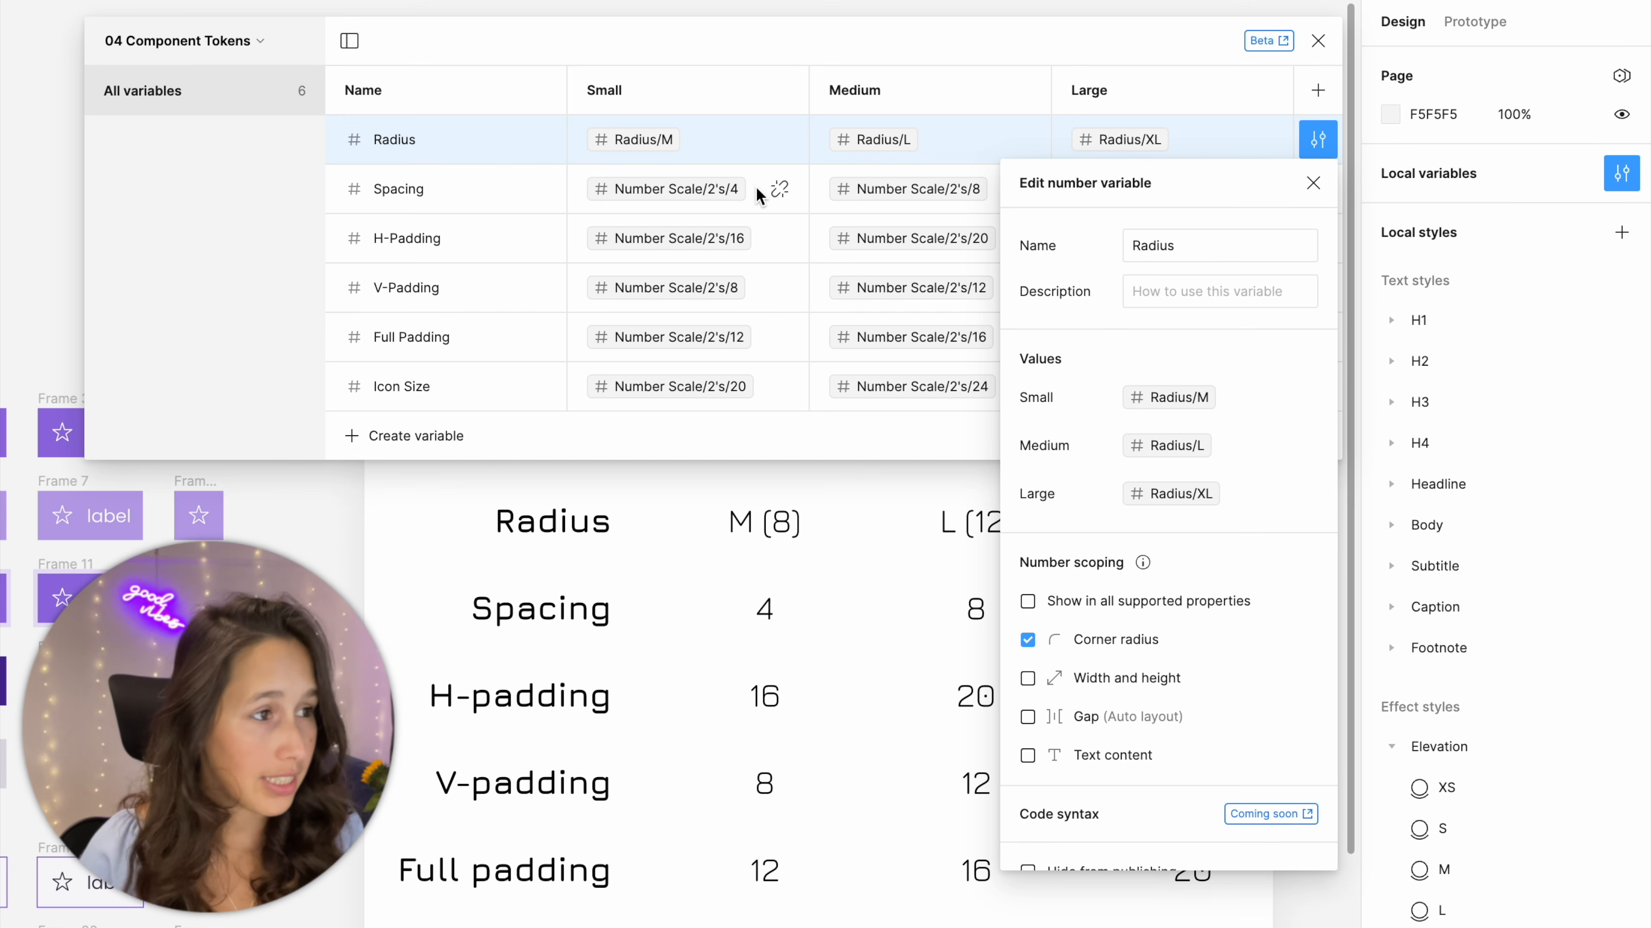
Limit the Spacing token's number scoping to Gap (Auto layout) only
{"action": "left_click", "coordinate": [802, 193]}
{"action": "left_click", "coordinate": [1317, 190]}
{"action": "left_click", "coordinate": [1028, 650]}
{"action": "left_click", "coordinate": [1028, 767]}
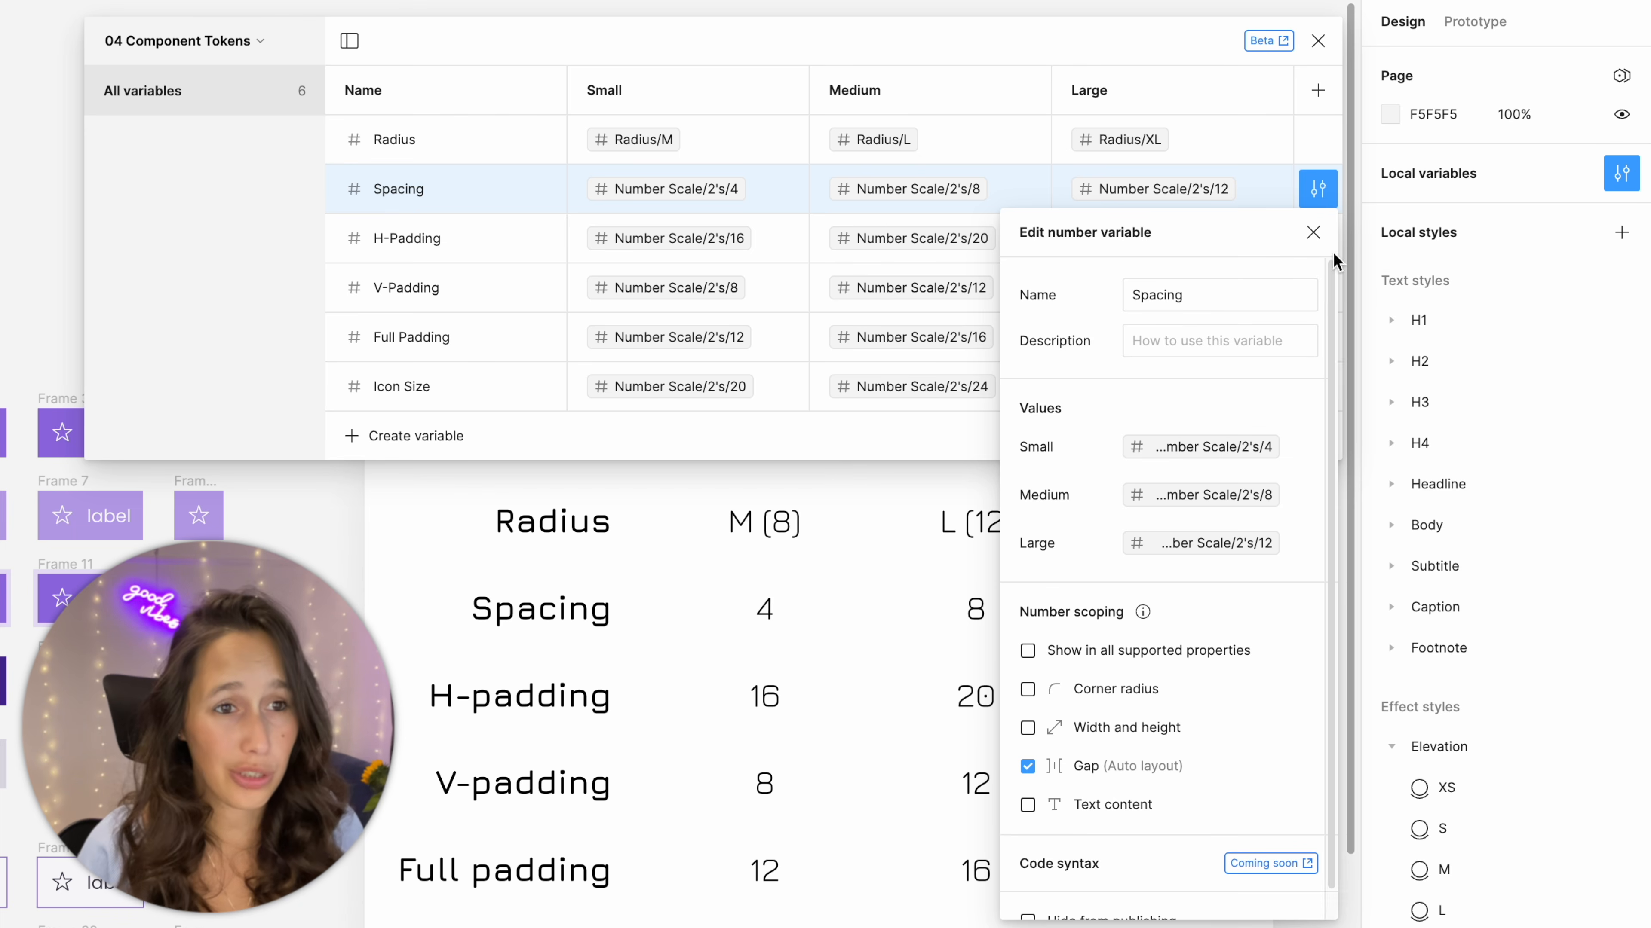
{"action": "left_click", "coordinate": [1318, 189]}
Restrict the number scoping of both the H-Padding and V-Padding tokens to Gap (Auto layout) only
{"action": "left_click", "coordinate": [1317, 244]}
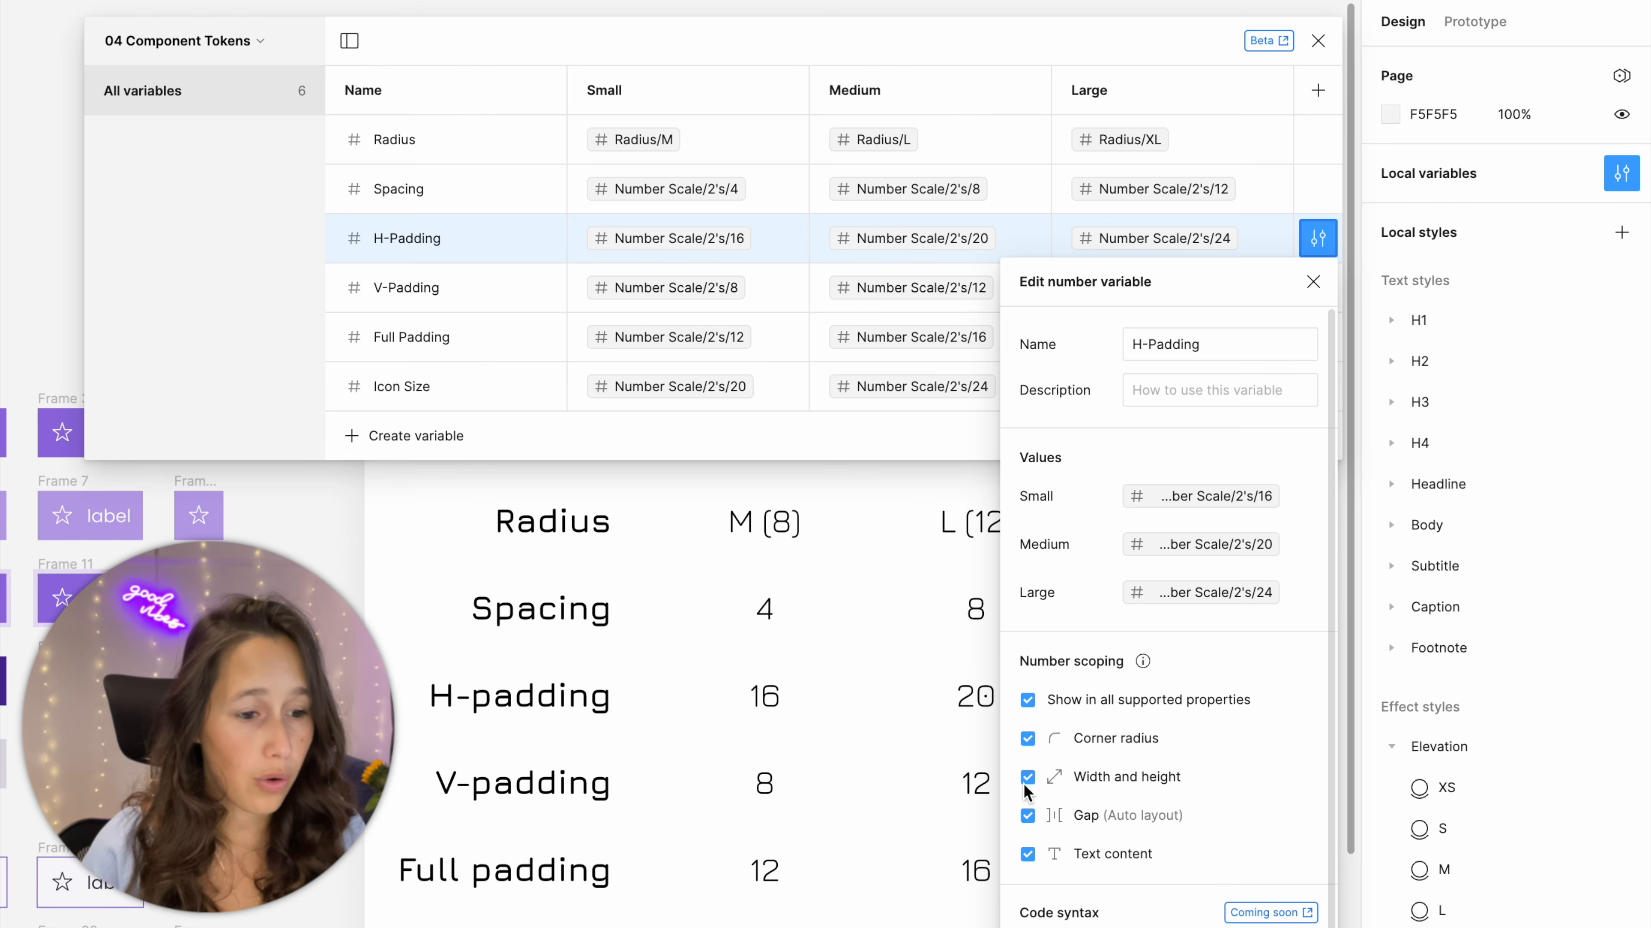
{"action": "left_click", "coordinate": [1317, 238]}
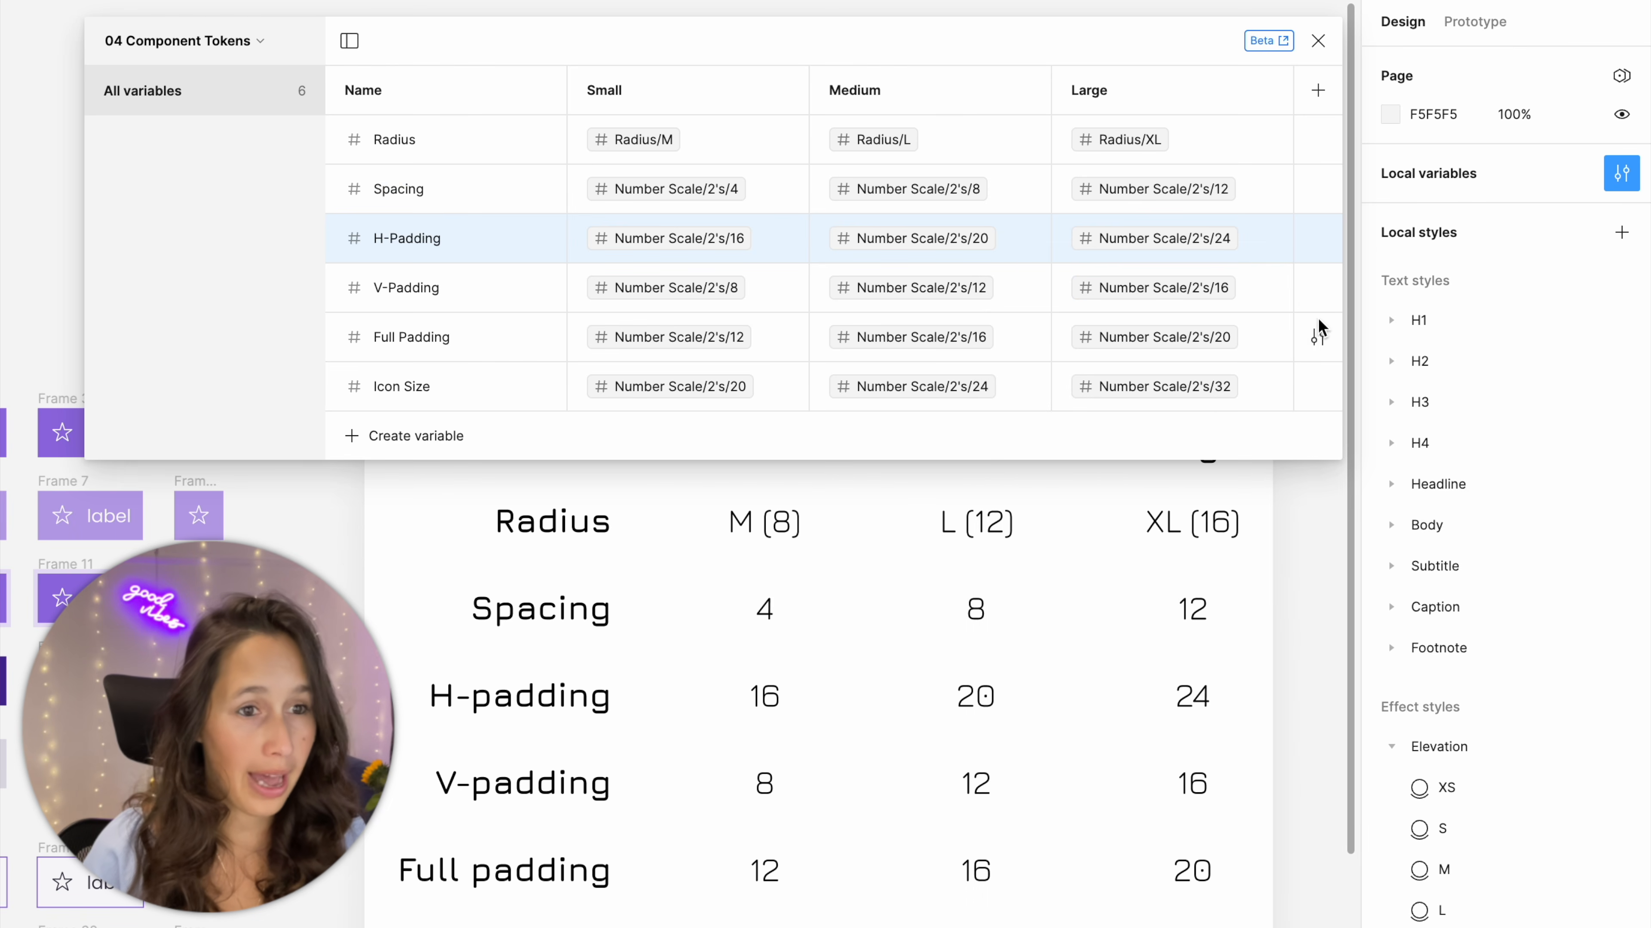
{"action": "left_click", "coordinate": [1318, 288]}
{"action": "left_click", "coordinate": [1027, 747]}
{"action": "left_click", "coordinate": [1028, 864]}
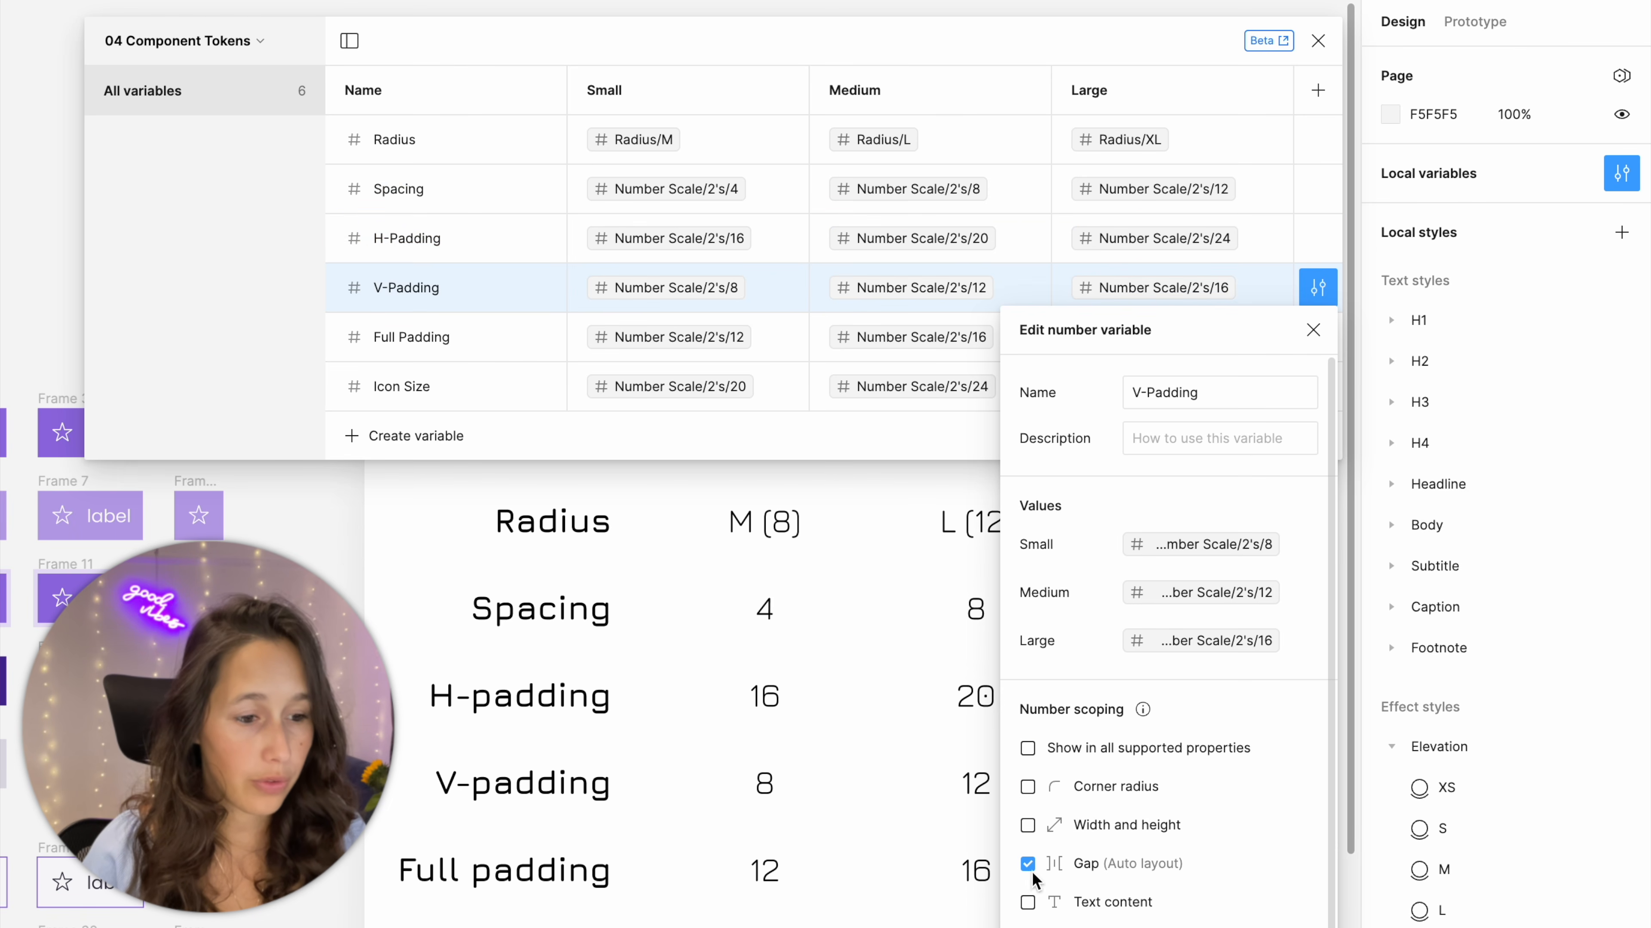
{"action": "left_click", "coordinate": [1318, 287]}
Restrict the Full Padding token's scoping to Gap (Auto layout) and recheck the scoping of H-Padding
{"action": "left_click", "coordinate": [1318, 337]}
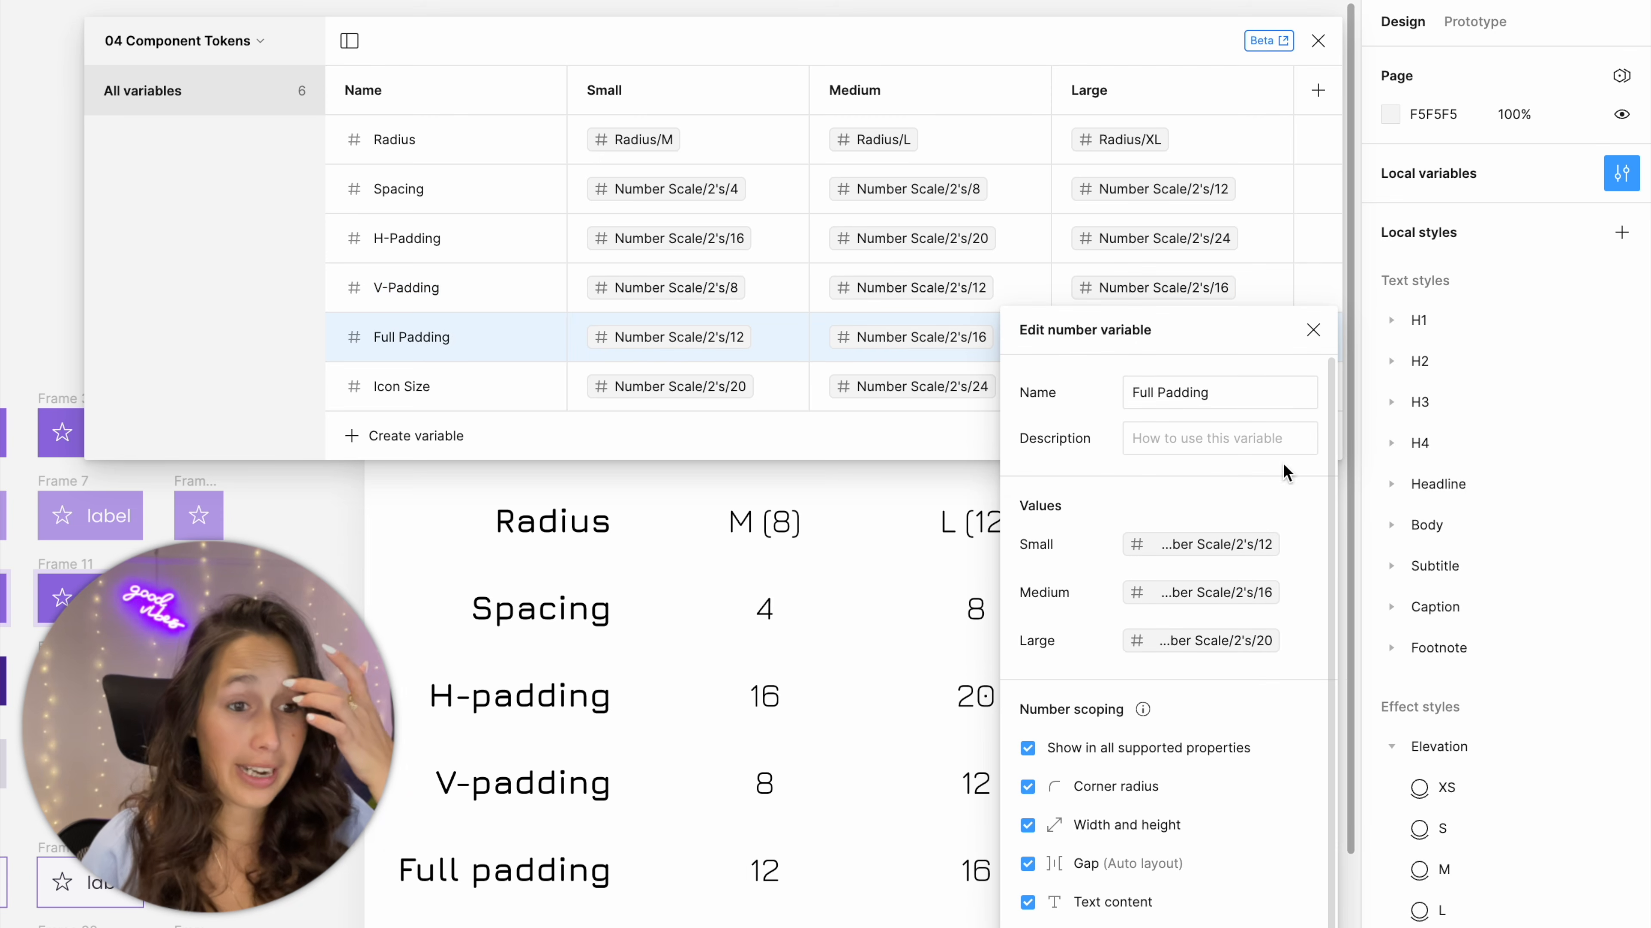
{"action": "left_click", "coordinate": [1027, 749]}
{"action": "left_click", "coordinate": [1027, 864]}
{"action": "left_click", "coordinate": [1318, 238]}
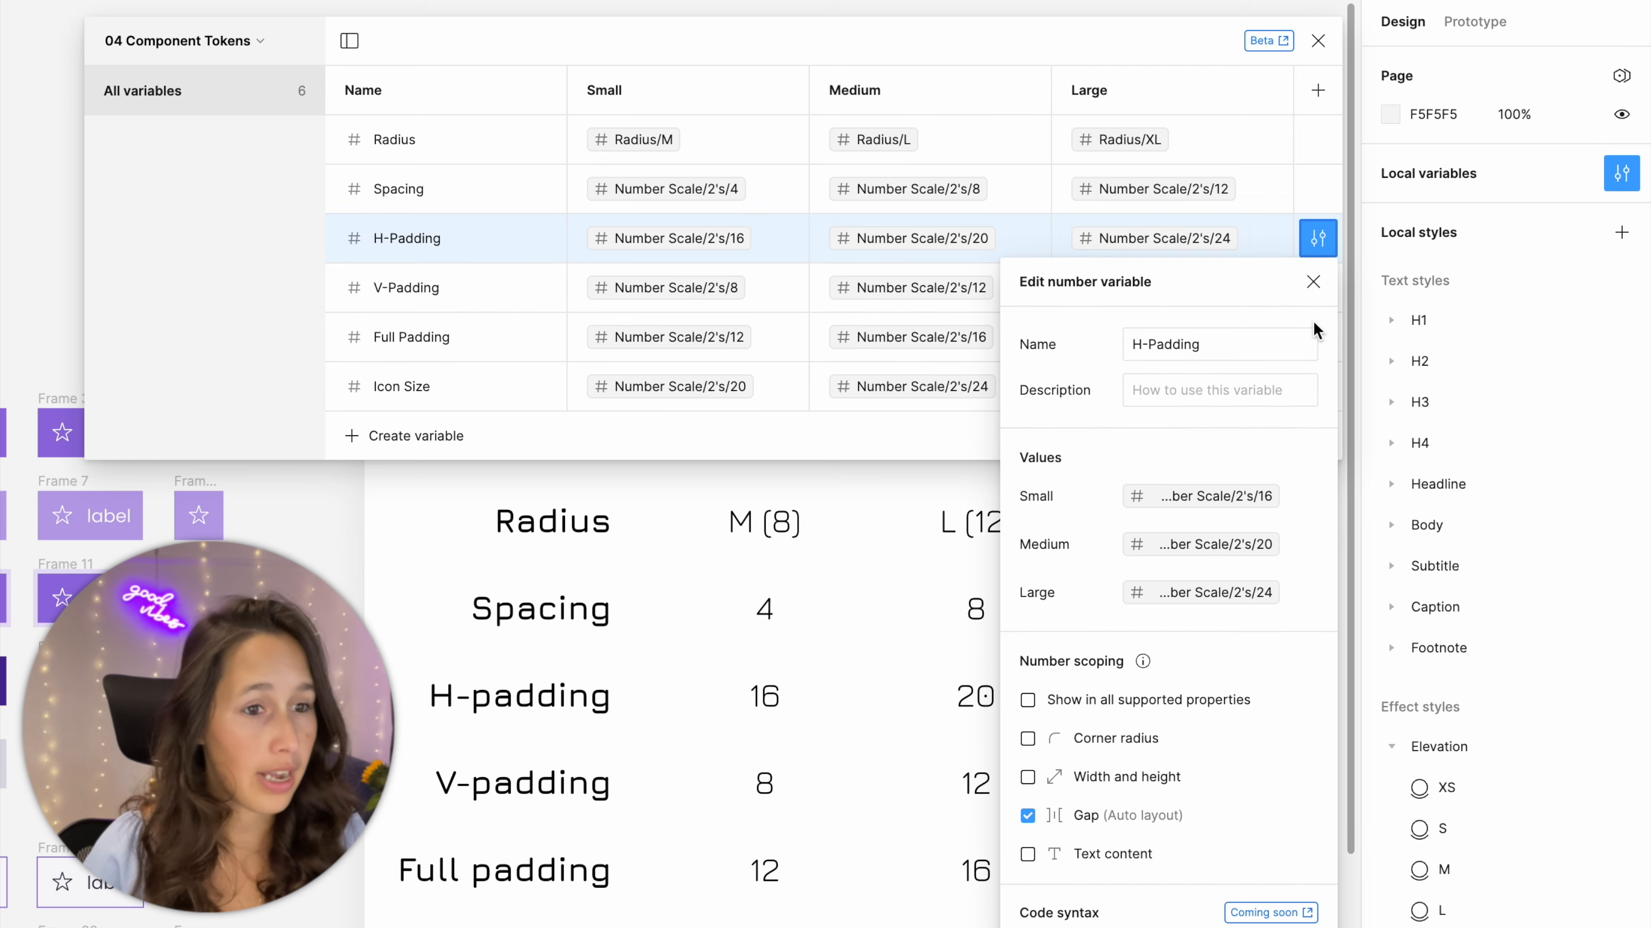
{"action": "left_click", "coordinate": [1313, 276]}
Limit the Icon Size token's number scoping to Width and height only
{"action": "left_click", "coordinate": [1316, 385]}
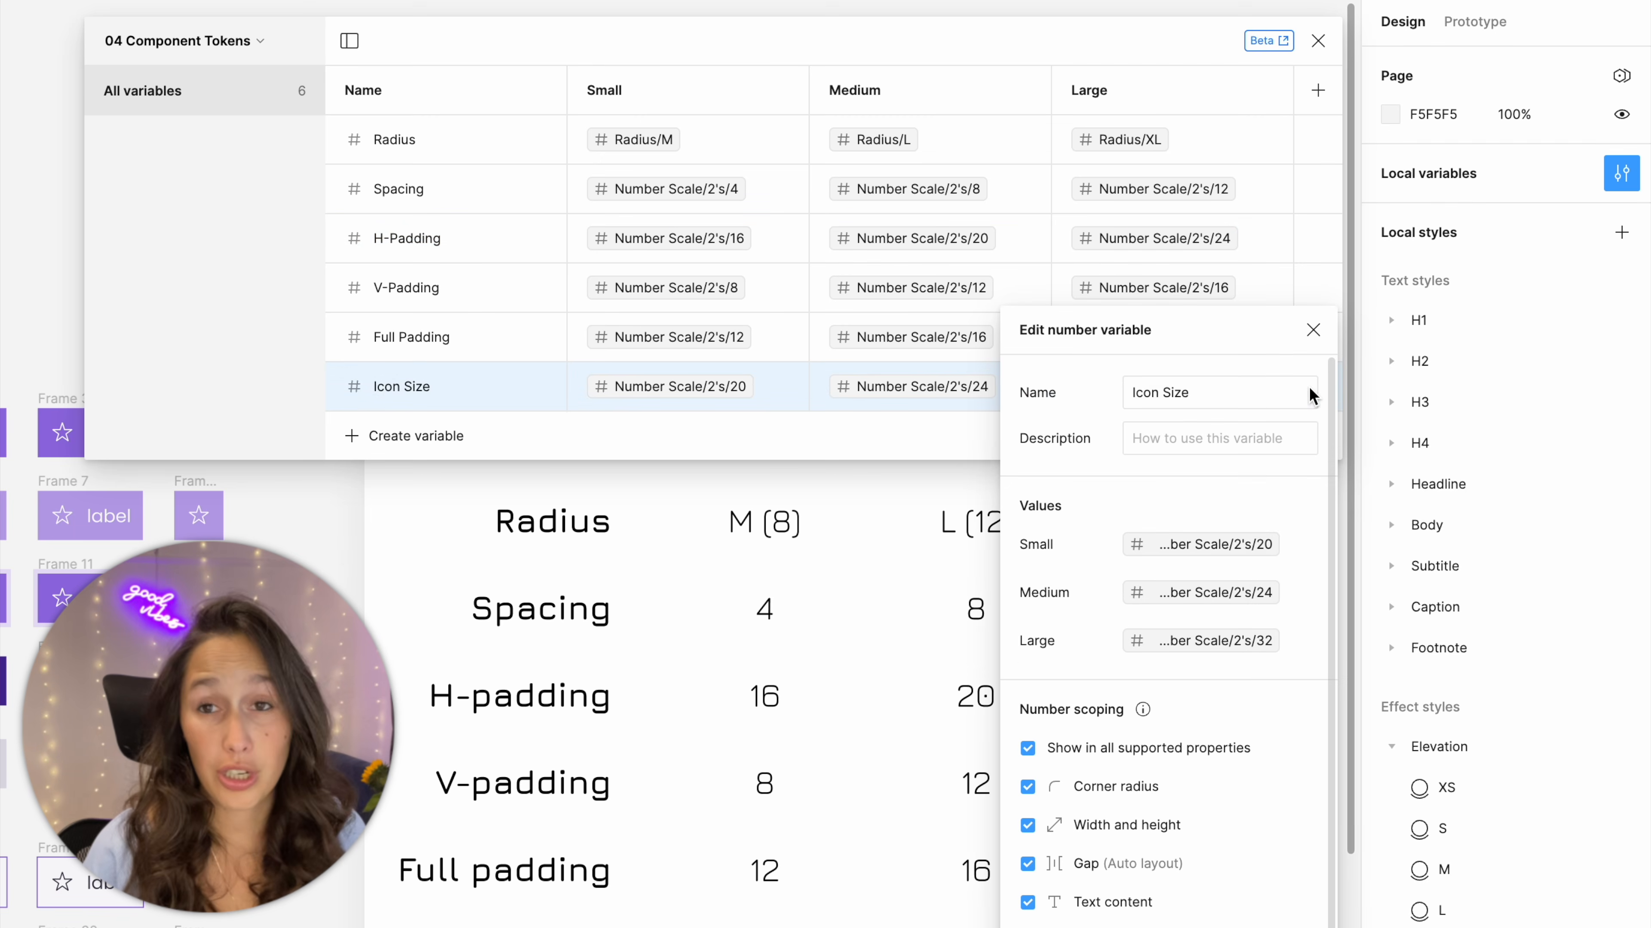
{"action": "left_click", "coordinate": [1027, 748]}
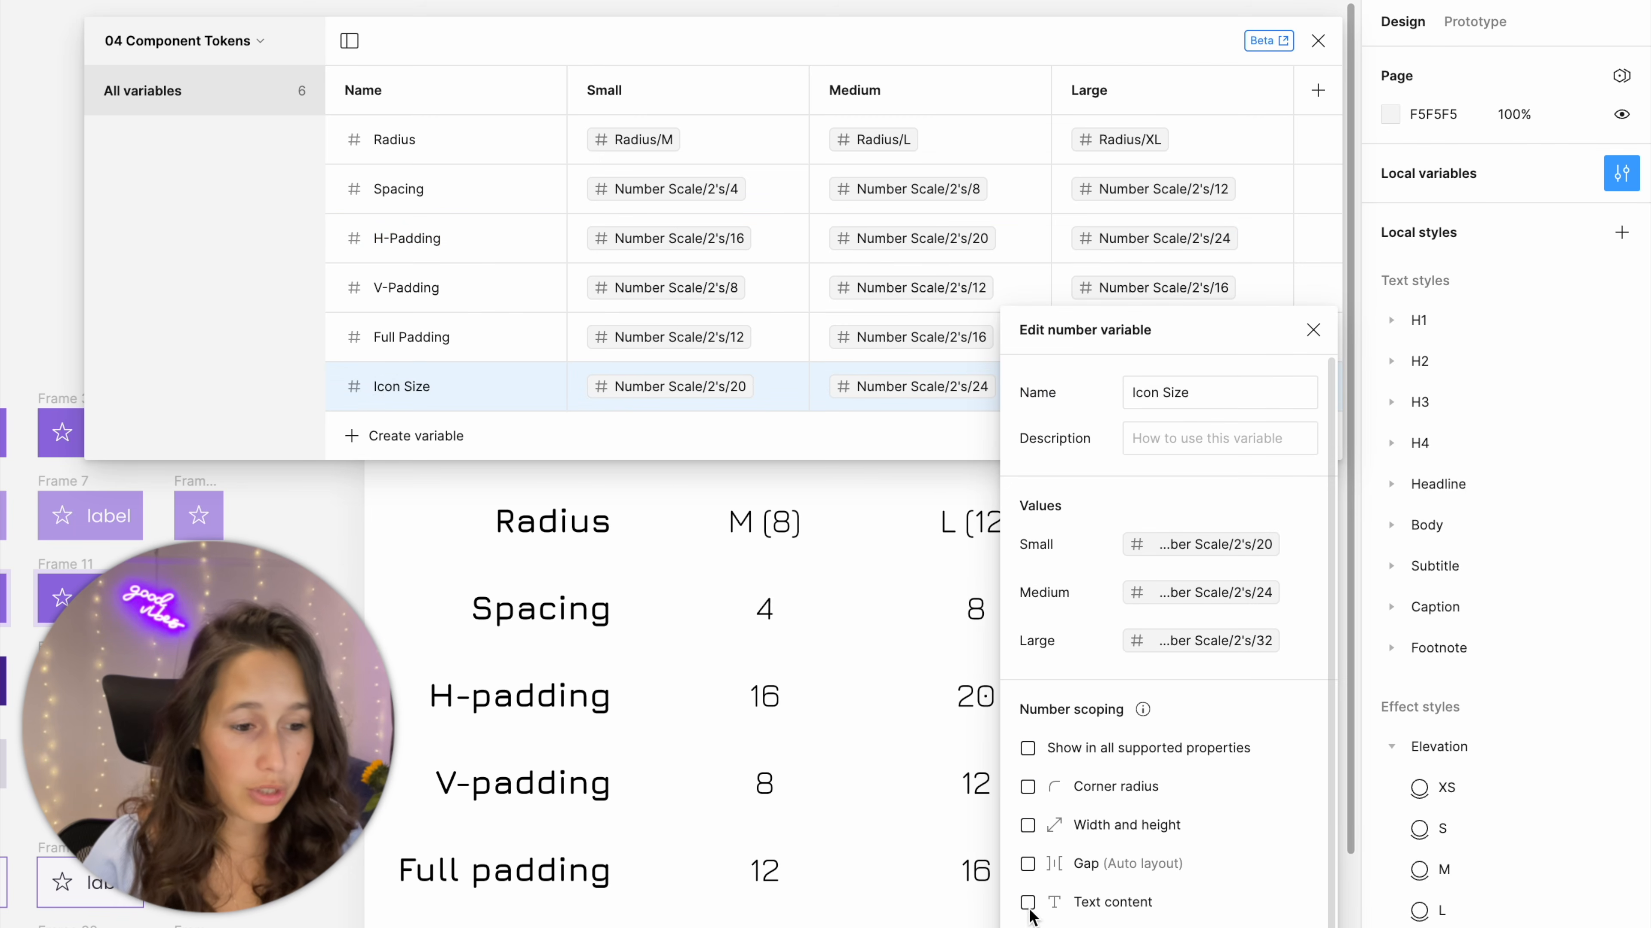
{"action": "left_click", "coordinate": [1027, 825]}
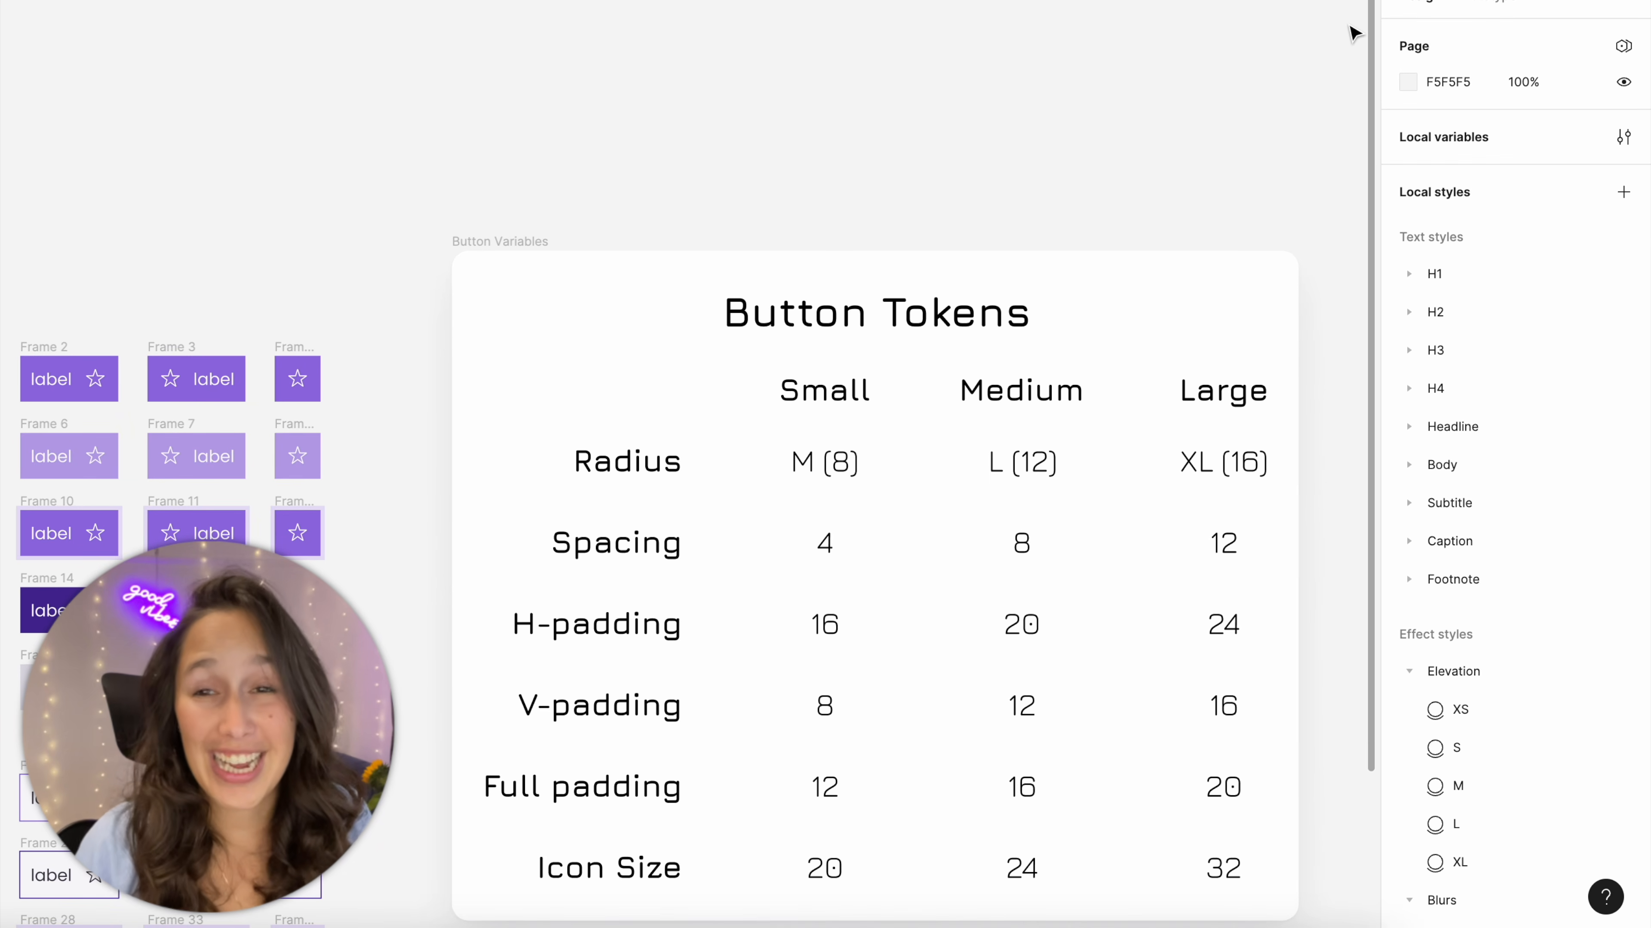
Select all the primary and secondary button frames and bind their corner radius to the Radius component token
{"action": "left_click_drag", "start_coordinate": [594, 116], "coordinate": [1009, 85]}
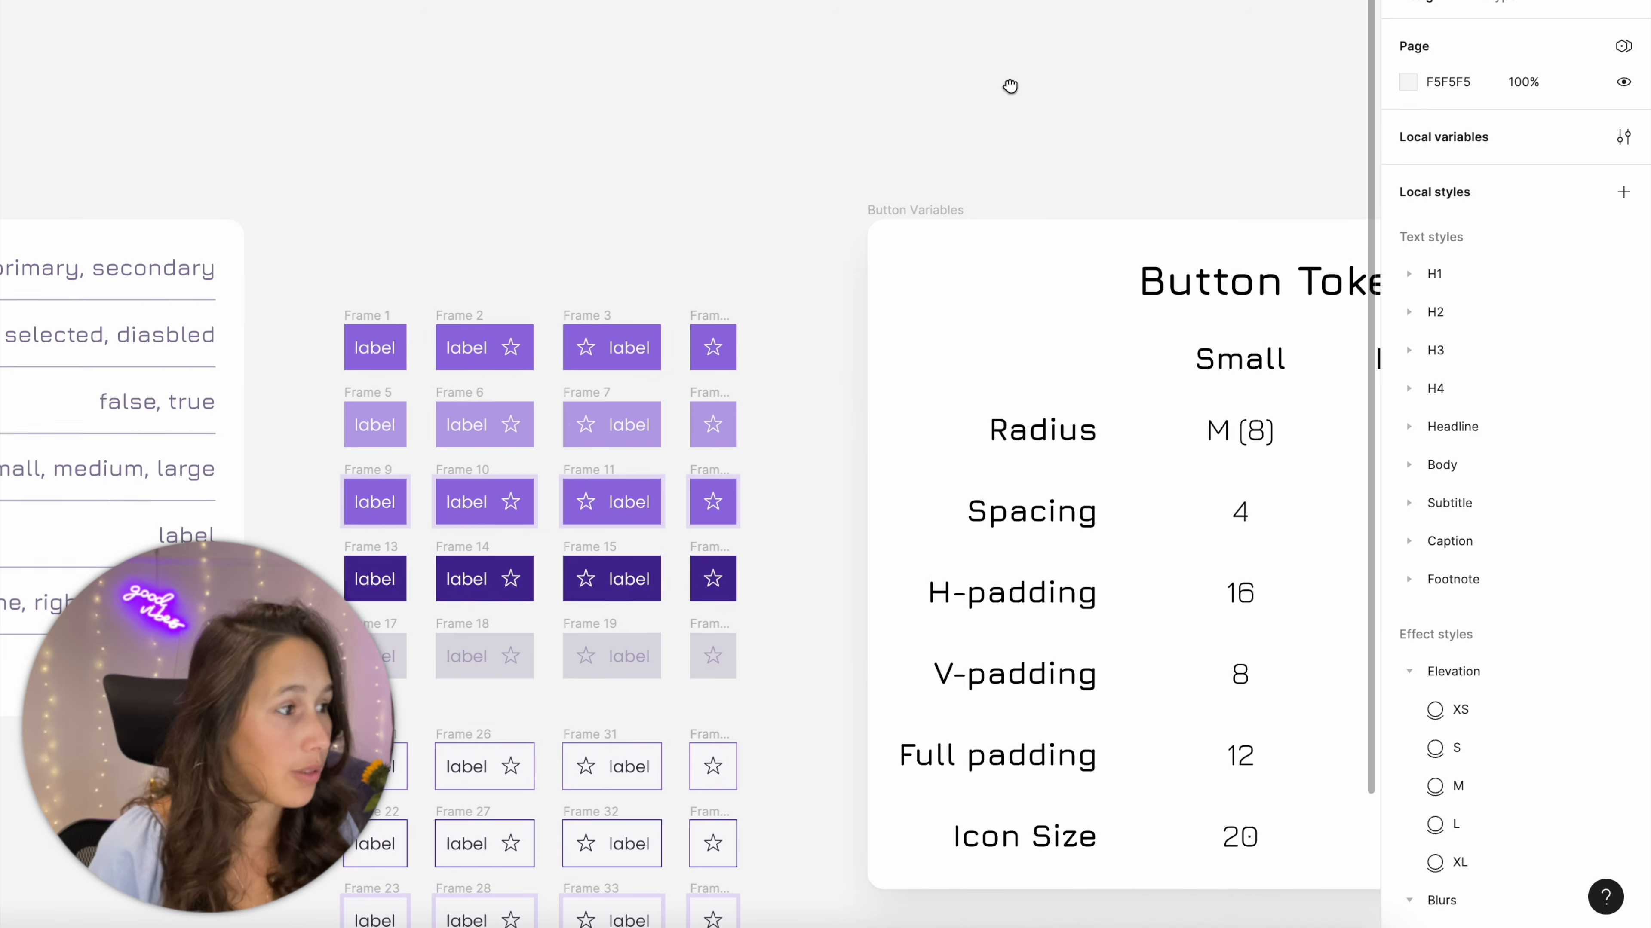
{"action": "left_click_drag", "start_coordinate": [312, 287], "coordinate": [799, 809]}
{"action": "scroll", "coordinate": [756, 572], "scroll_direction": "up", "scroll_amount": 5}
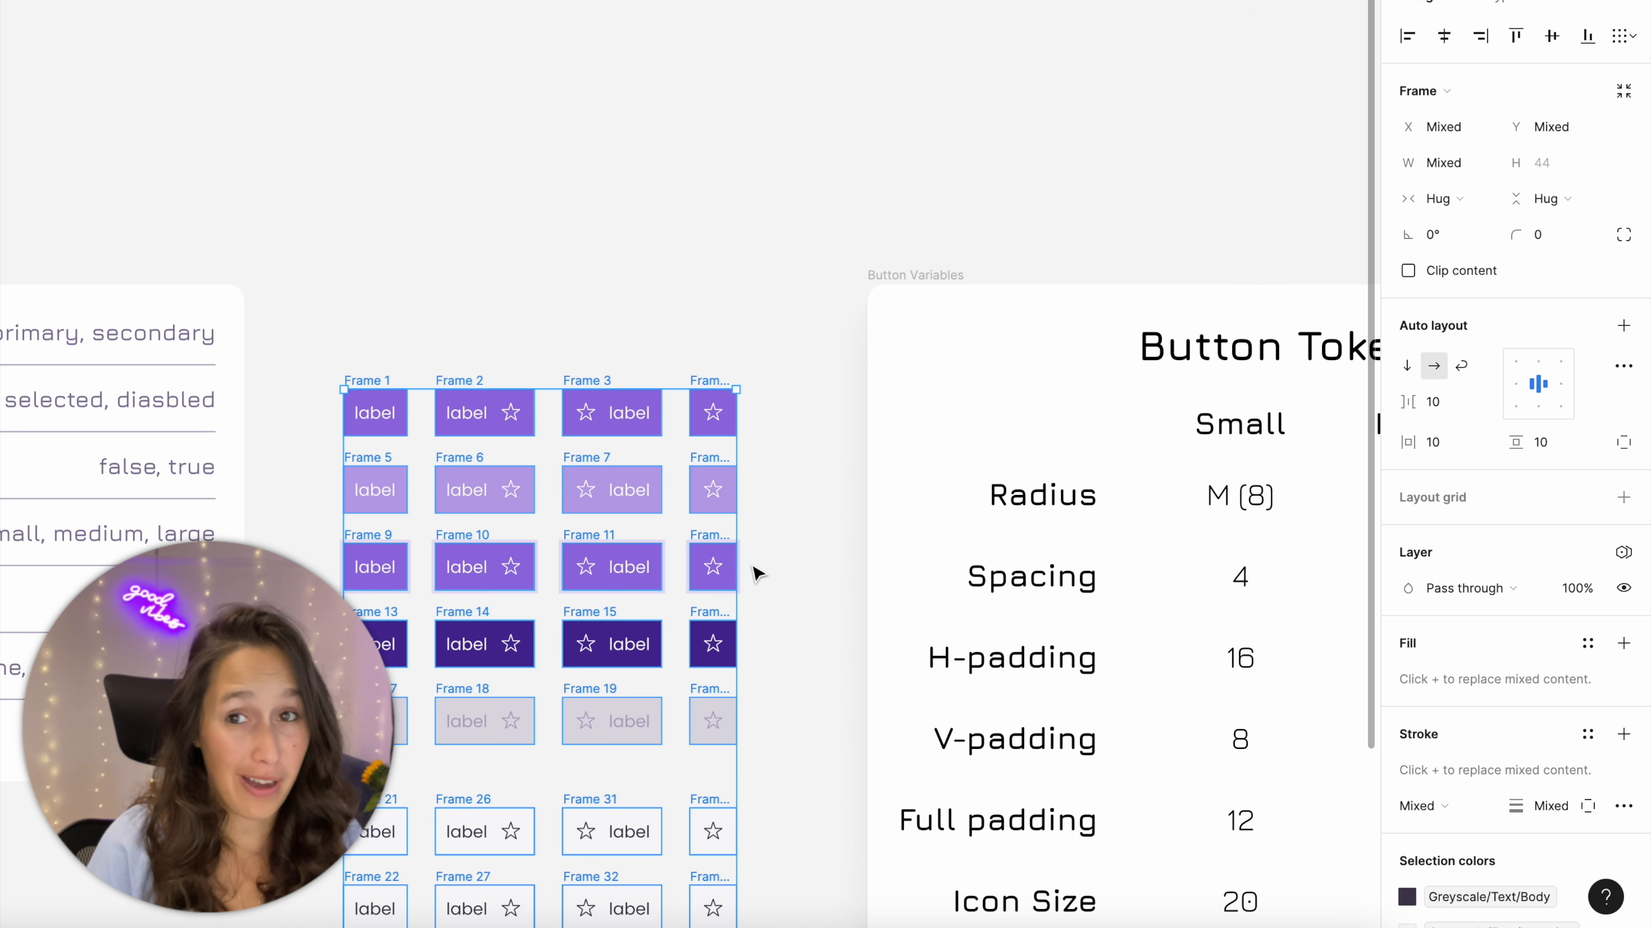
{"action": "mouse_move", "coordinate": [1596, 232]}
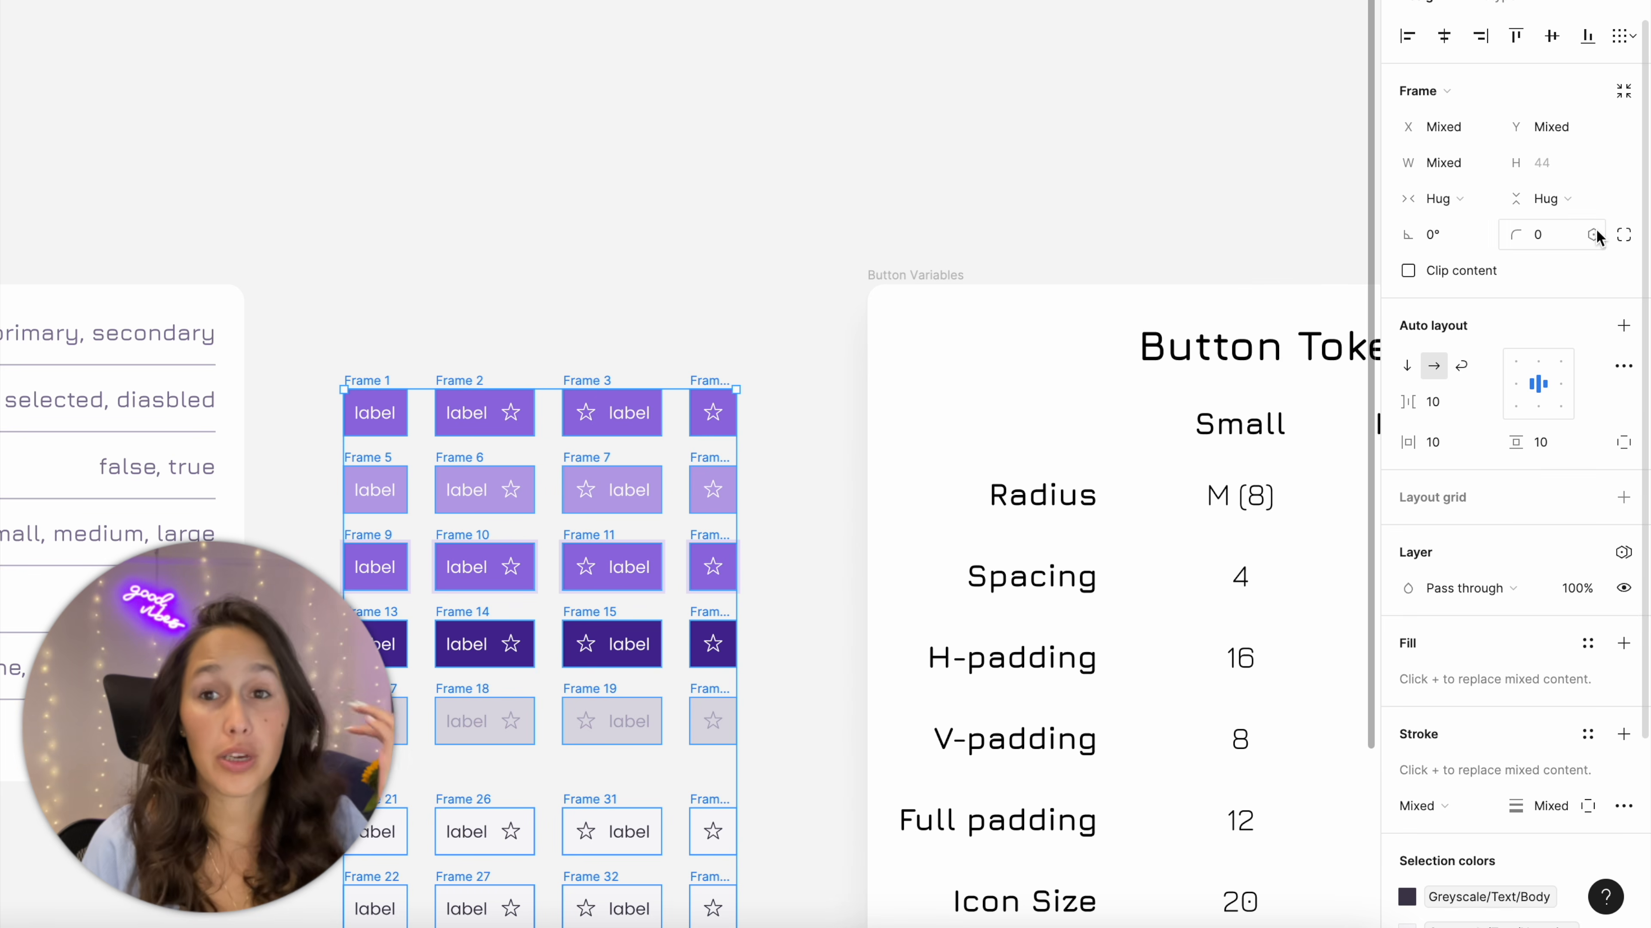
{"action": "left_click", "coordinate": [1594, 235]}
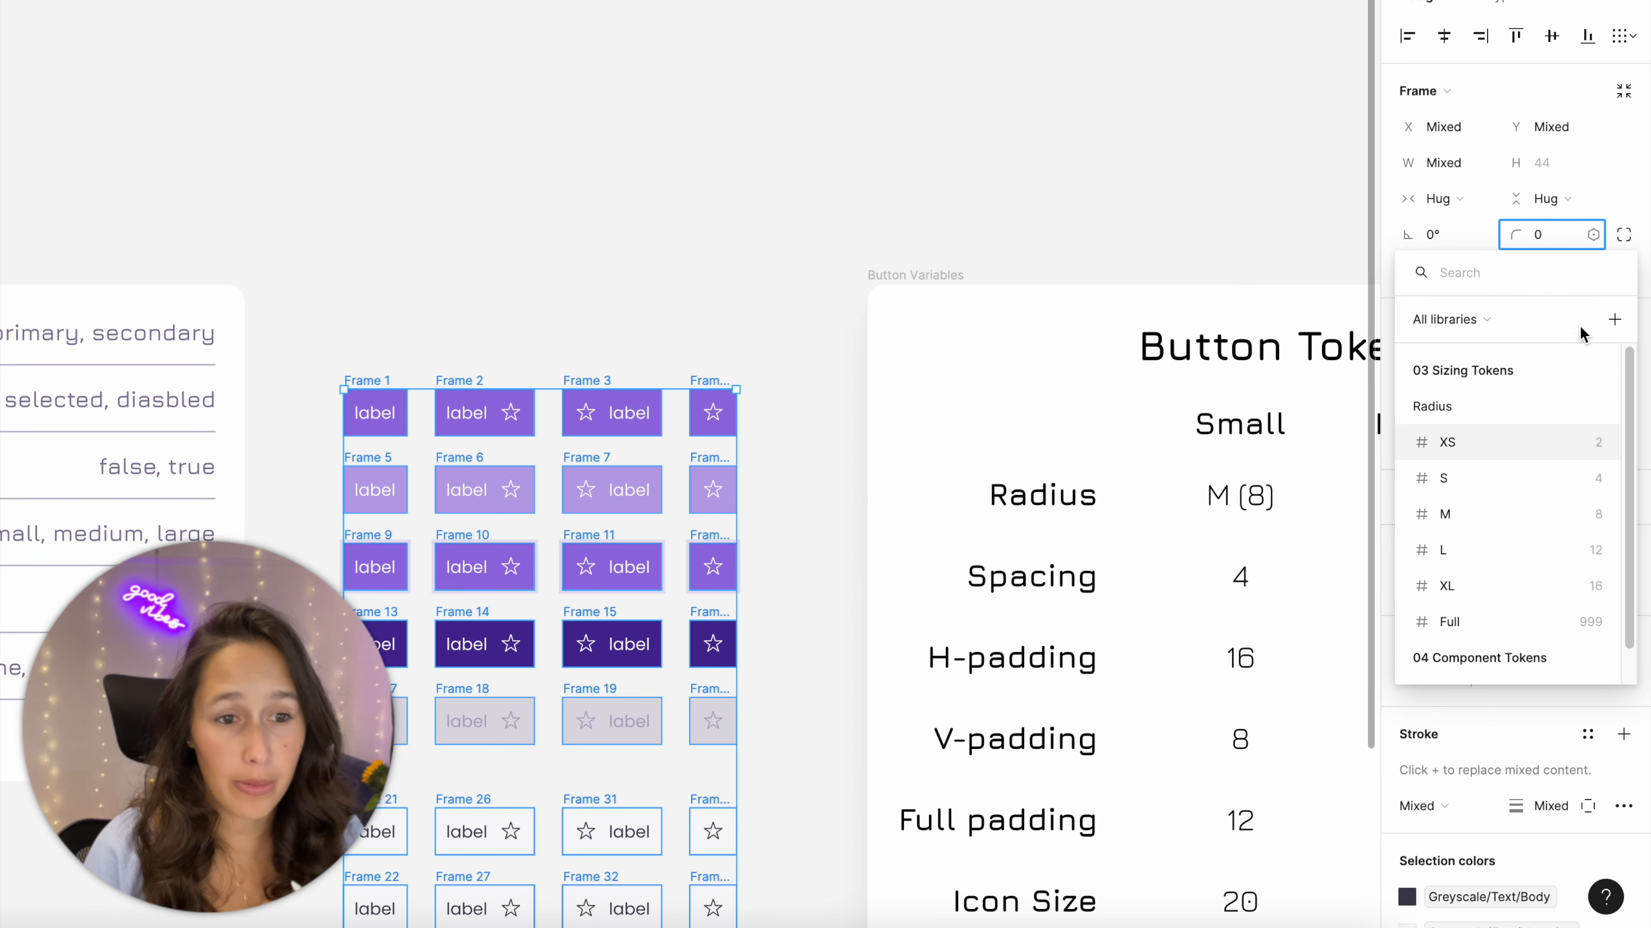
{"action": "scroll", "coordinate": [1545, 507], "scroll_direction": "down", "scroll_amount": 1}
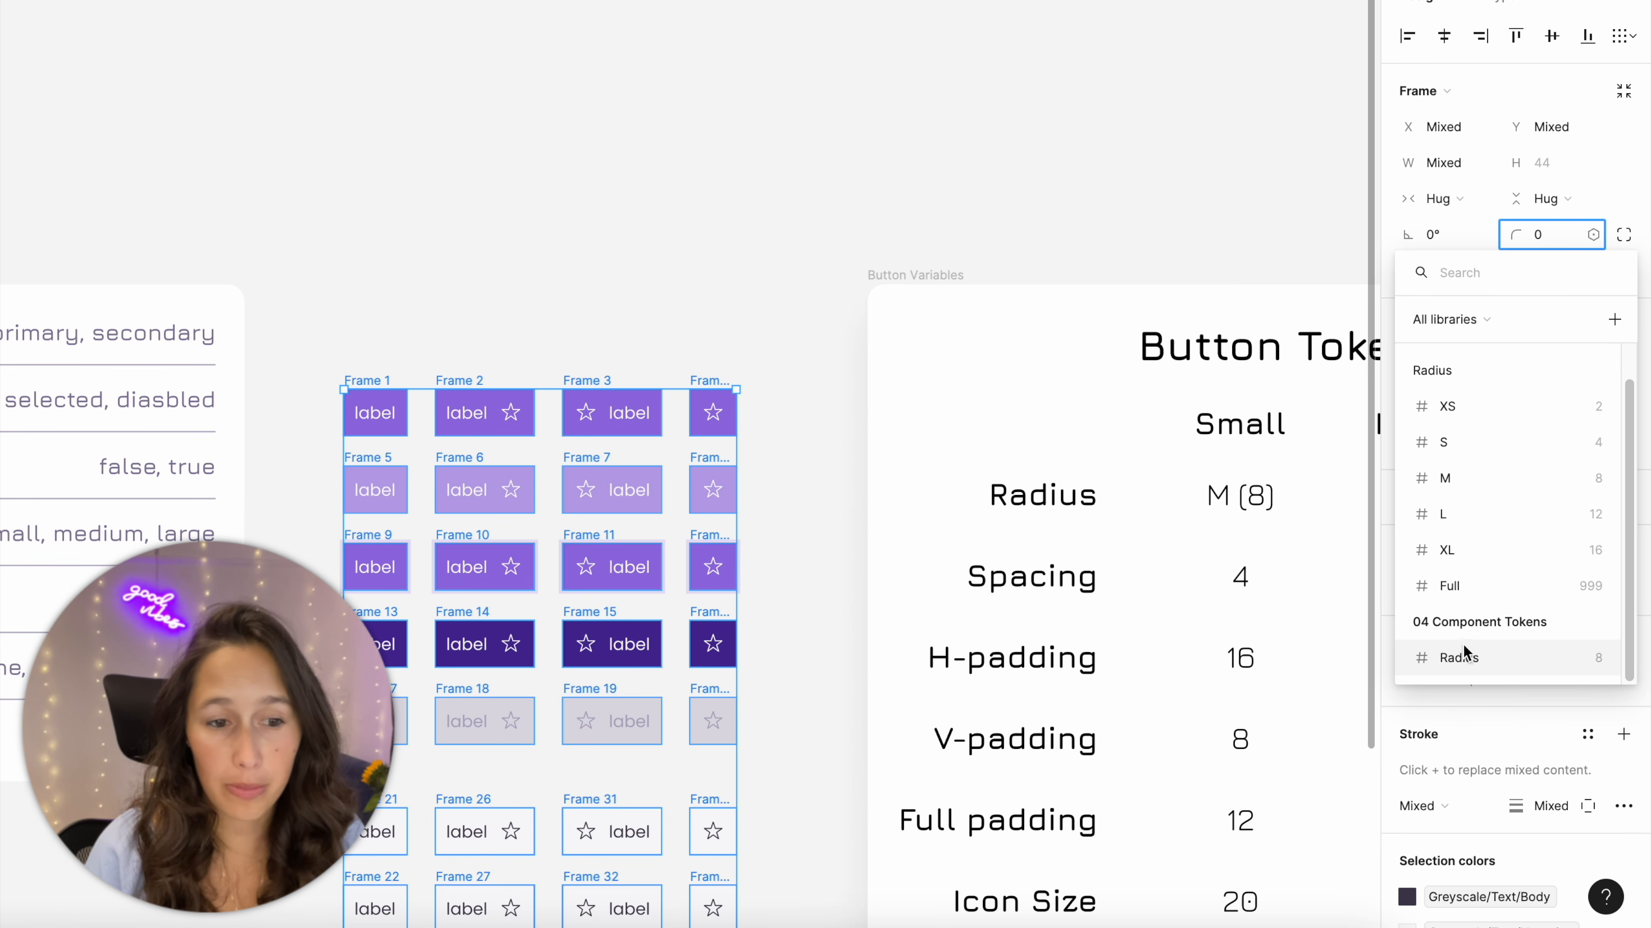
{"action": "left_click", "coordinate": [1461, 658]}
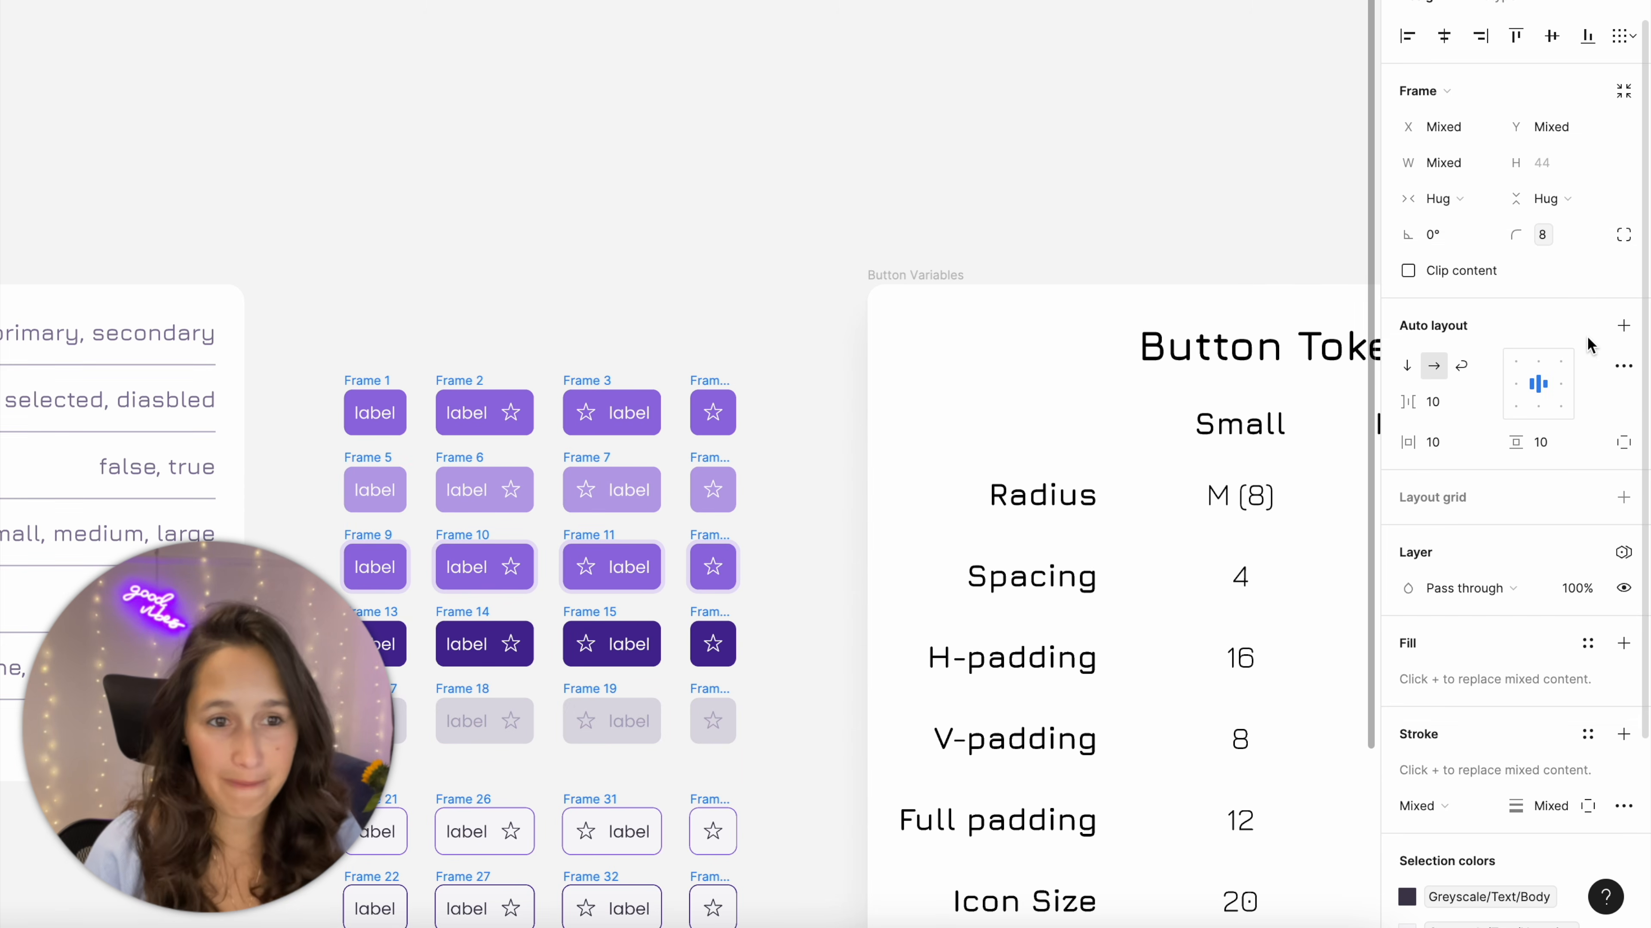
Bind the auto layout gap of the selected button frames to the Spacing component token
{"action": "left_click", "coordinate": [1488, 404]}
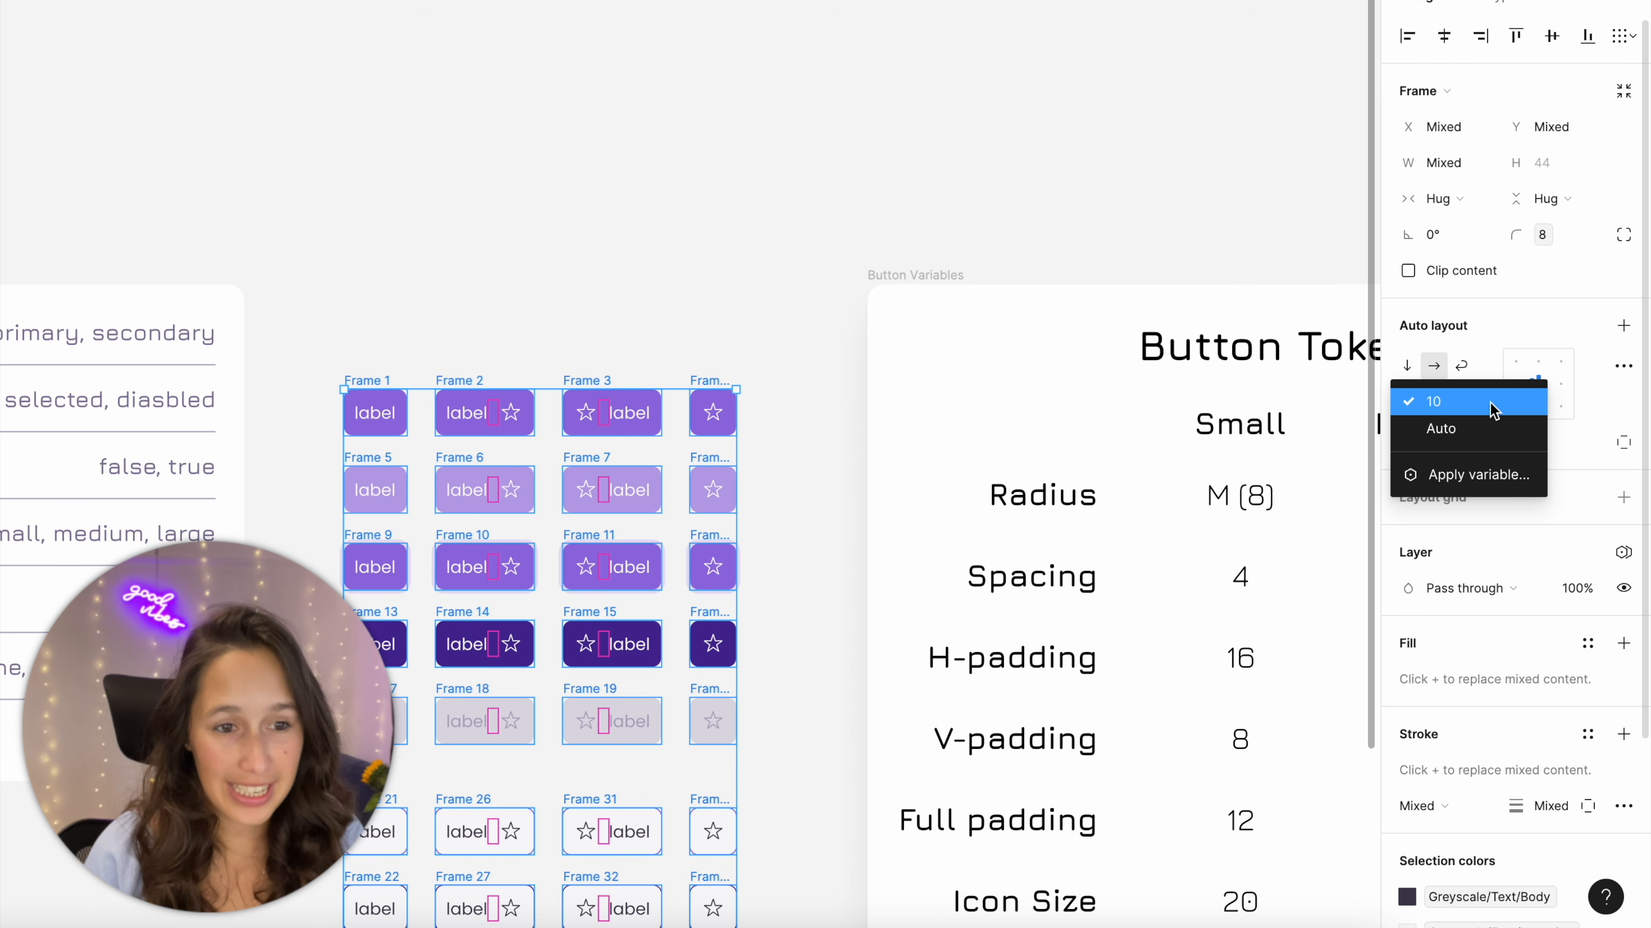
{"action": "left_click", "coordinate": [1495, 492]}
{"action": "scroll", "coordinate": [1495, 716], "scroll_direction": "down", "scroll_amount": 3}
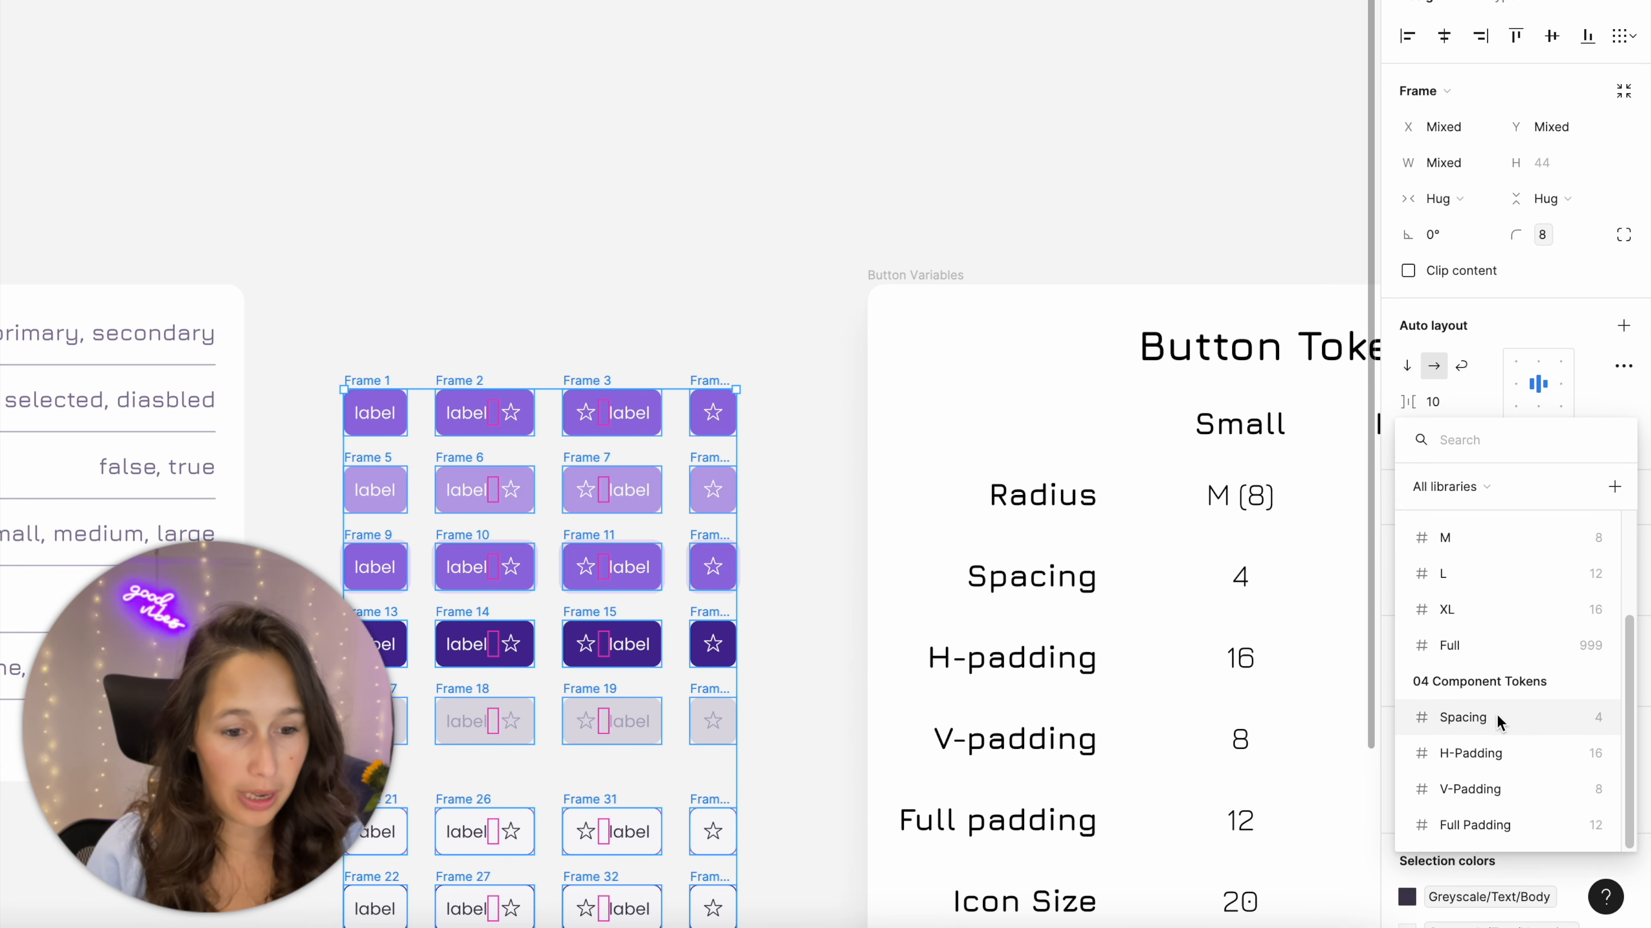
{"action": "left_click", "coordinate": [1488, 733]}
Bind the selected buttons' horizontal padding to the H-Padding token and their vertical padding to the V-Padding token
{"action": "left_click", "coordinate": [1484, 446]}
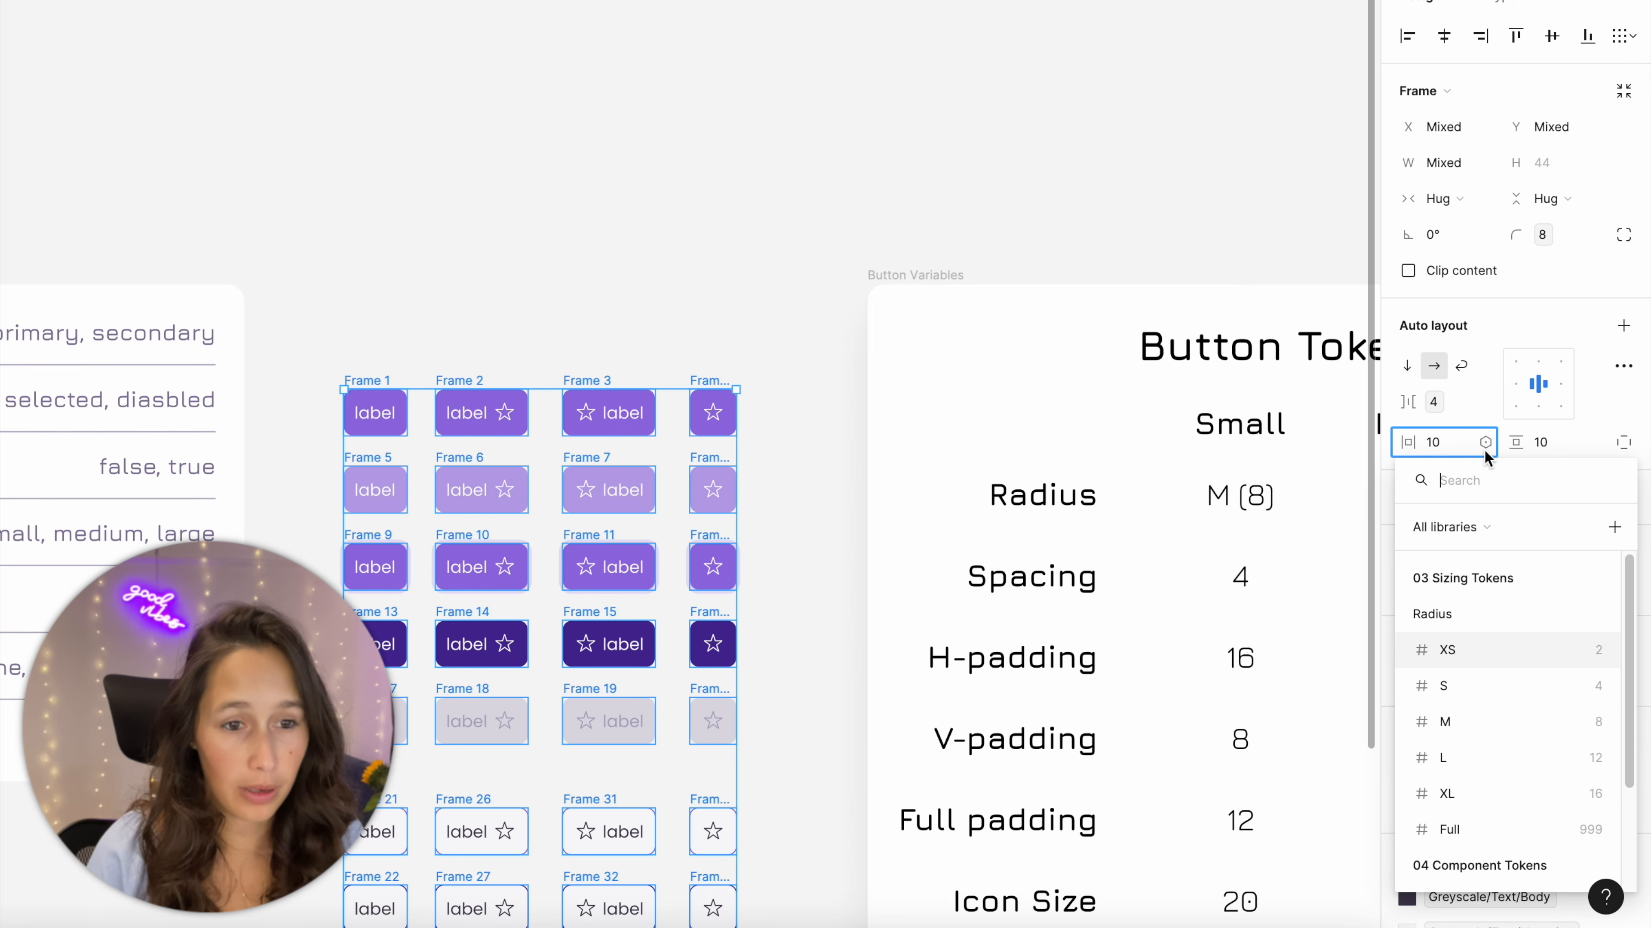
{"action": "scroll", "coordinate": [1526, 726], "scroll_direction": "down", "scroll_amount": 3}
{"action": "left_click", "coordinate": [1523, 796]}
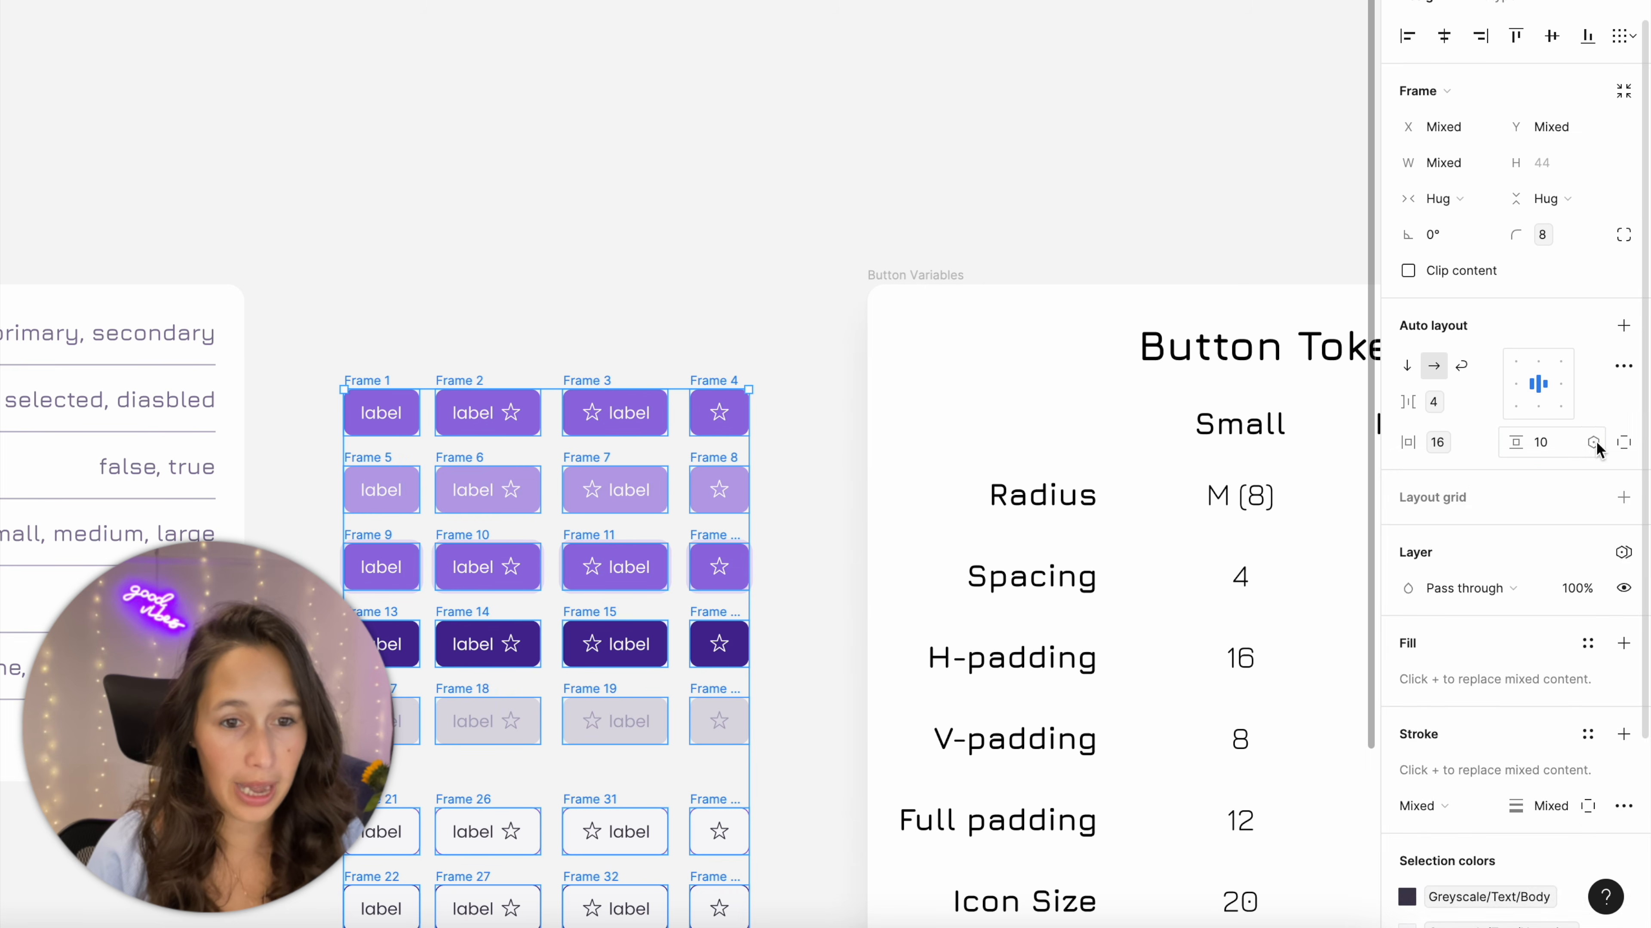
{"action": "left_click", "coordinate": [1593, 442]}
{"action": "scroll", "coordinate": [1540, 718], "scroll_direction": "down", "scroll_amount": 2}
{"action": "left_click", "coordinate": [1497, 829]}
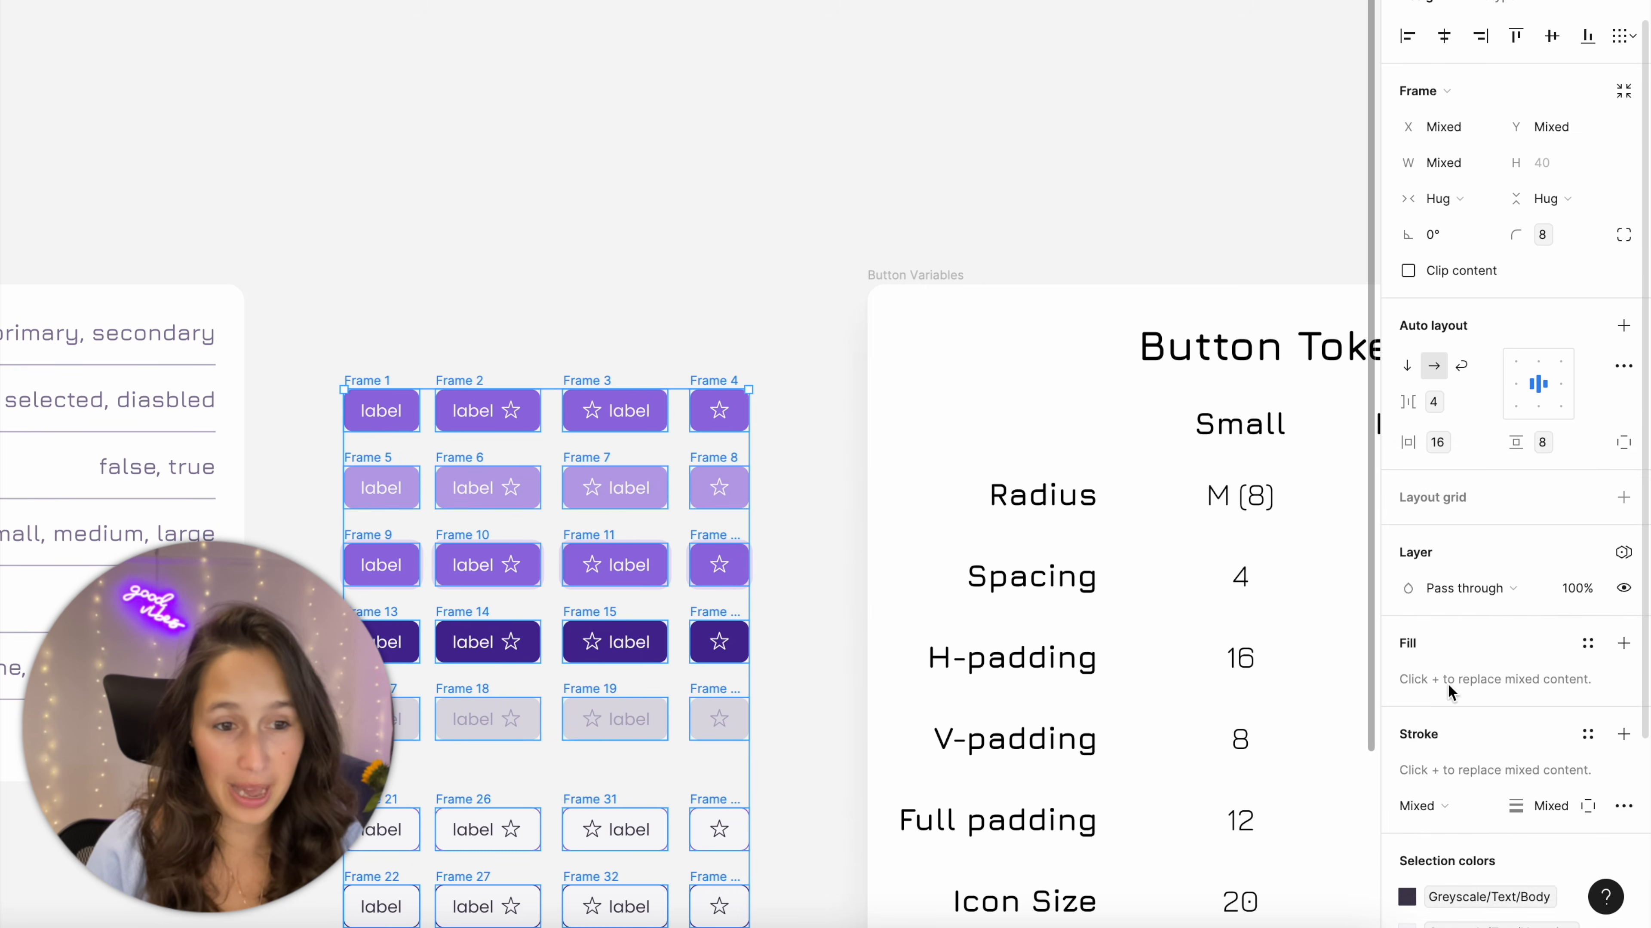
Bind both the horizontal and vertical padding of all icon-only button frames to the Full Padding token
{"action": "scroll", "coordinate": [1449, 688], "scroll_direction": "down", "scroll_amount": 3}
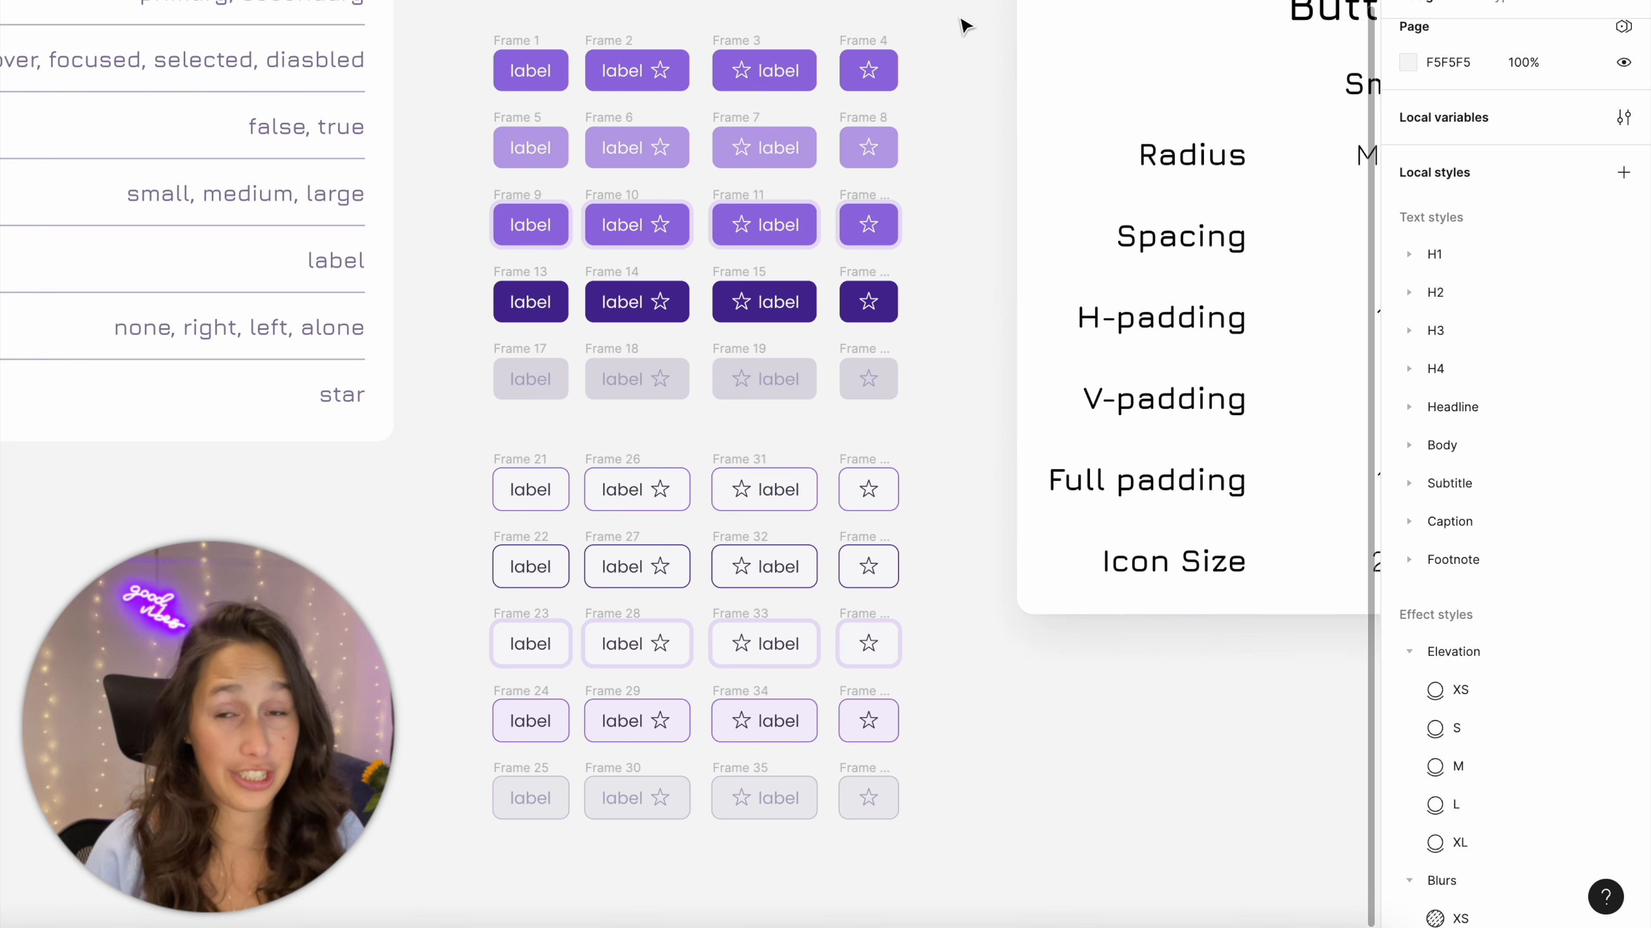
{"action": "left_click_drag", "start_coordinate": [959, 14], "coordinate": [828, 865]}
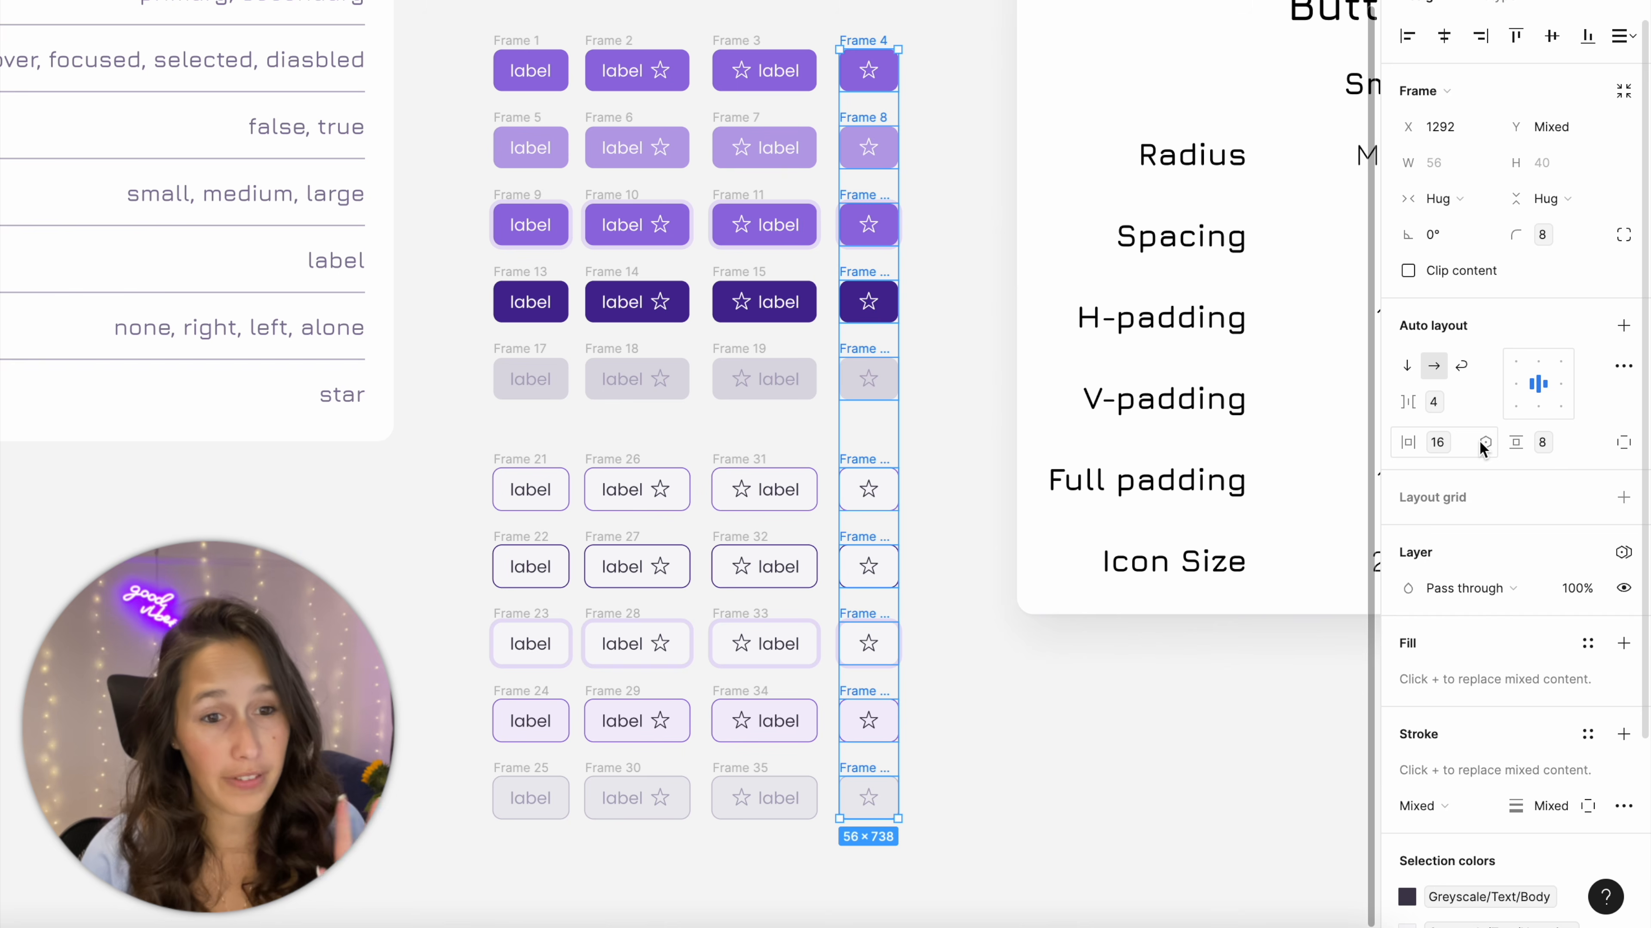
{"action": "left_click", "coordinate": [1484, 449]}
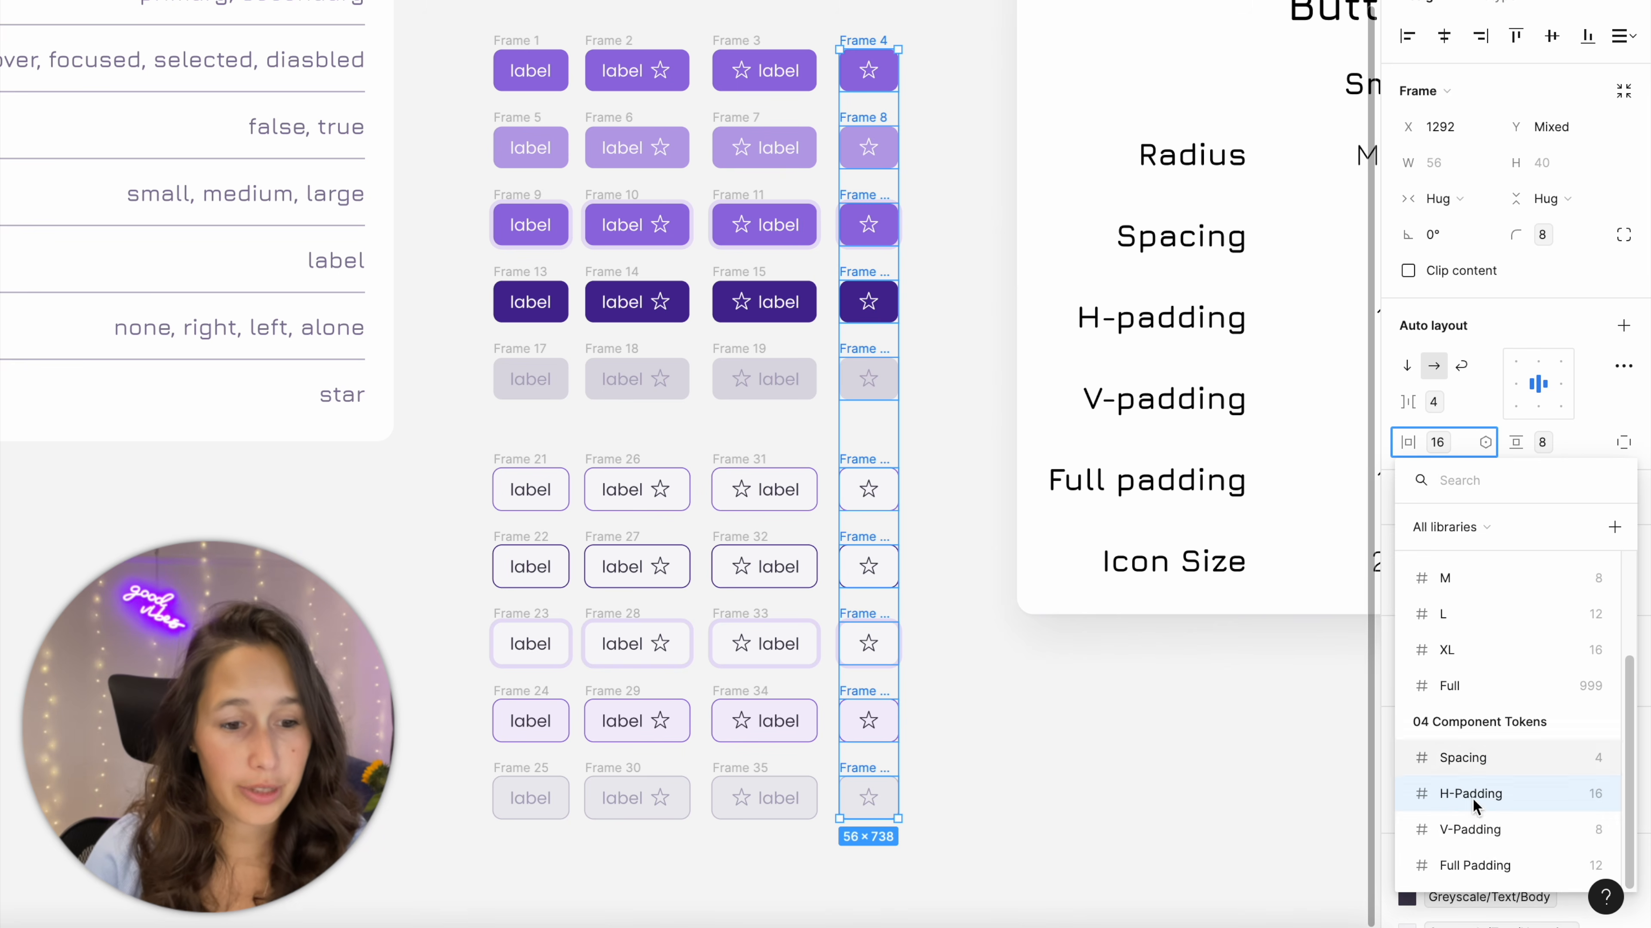
{"action": "left_click", "coordinate": [1473, 858]}
{"action": "left_click", "coordinate": [1592, 444]}
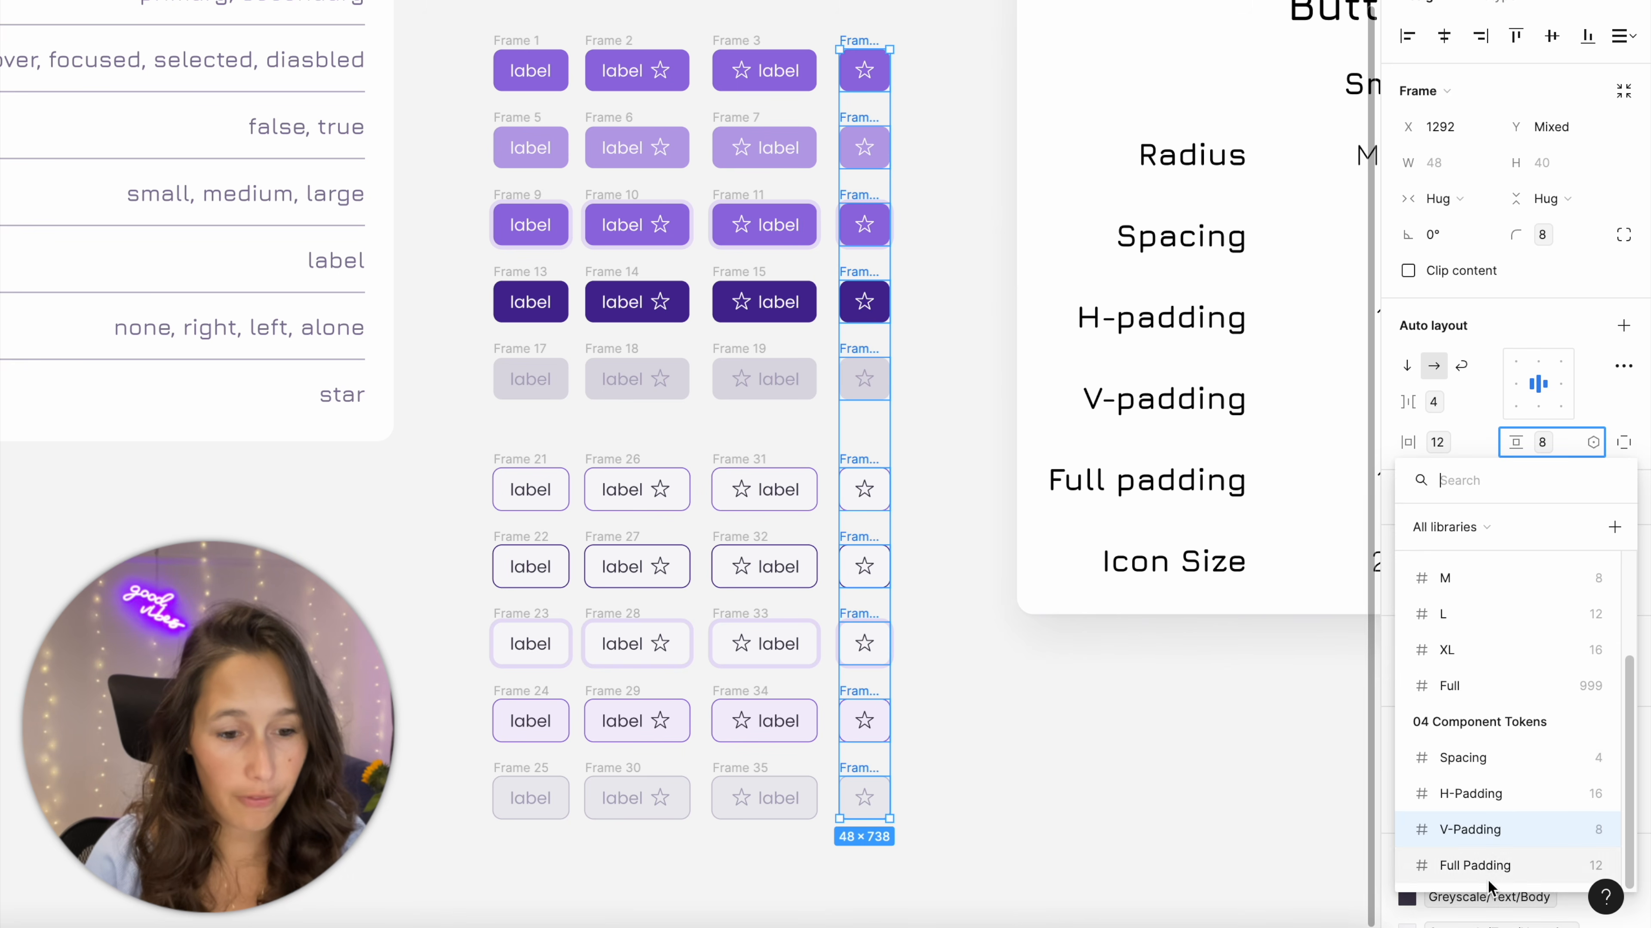
{"action": "left_click", "coordinate": [1483, 868]}
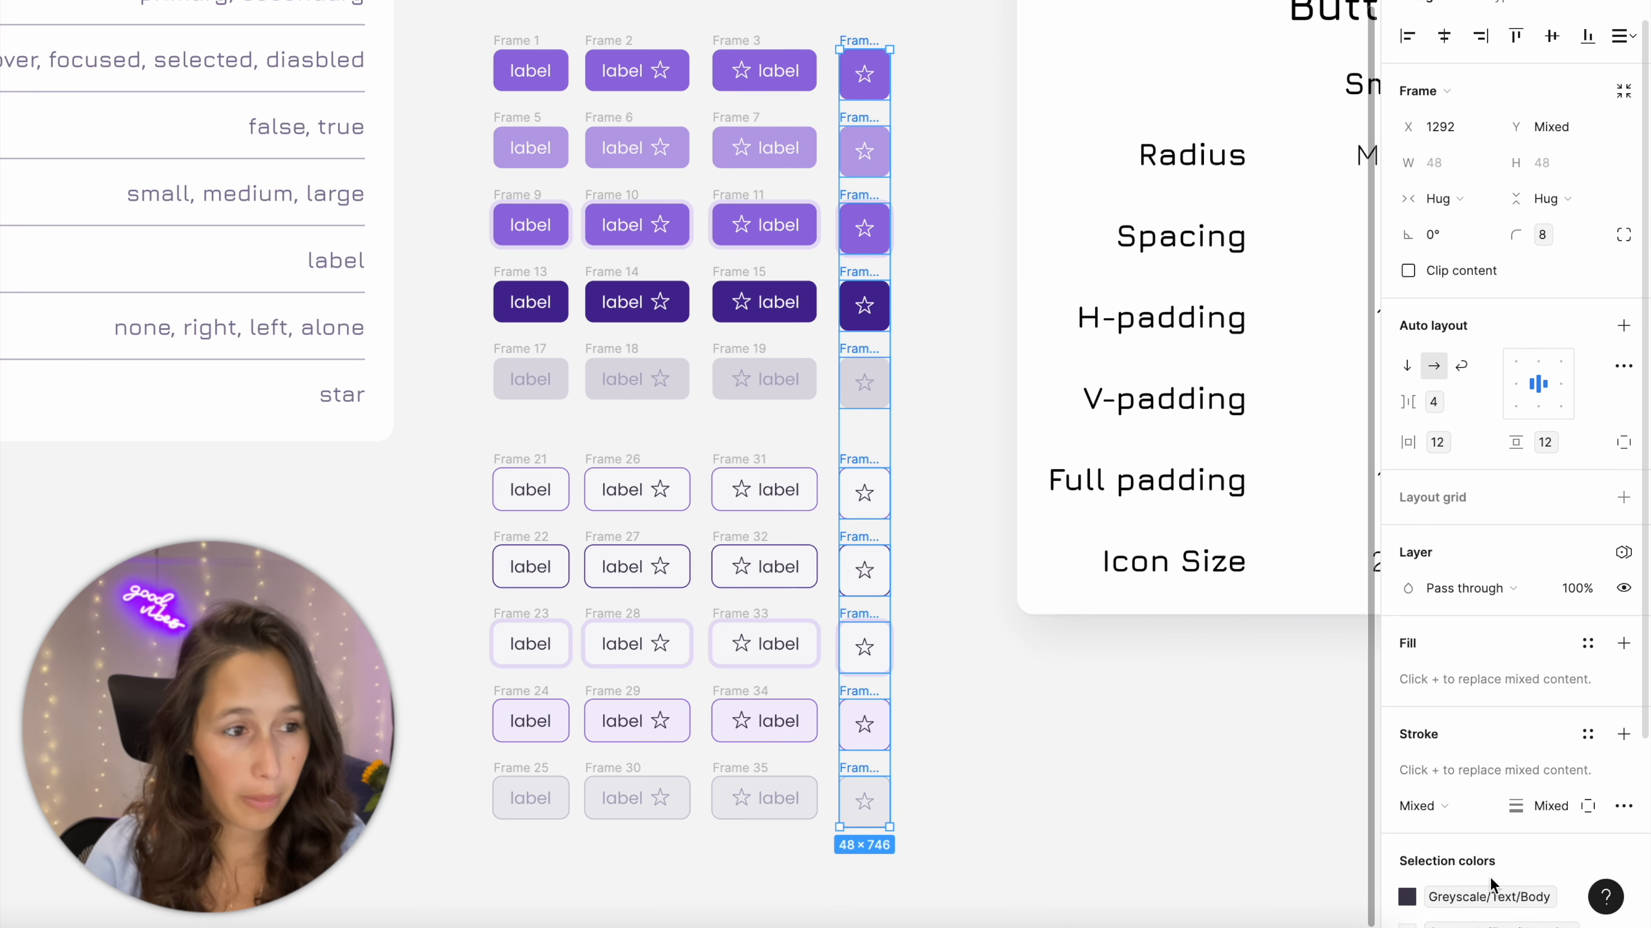
Change the Full Padding token's values to 8 for Small, 12 for Medium and 16 for Large, matching the Button Tokens table
{"action": "left_click", "coordinate": [996, 382]}
{"action": "scroll", "coordinate": [925, 713], "scroll_direction": "right", "scroll_amount": 10}
{"action": "scroll", "coordinate": [748, 667], "scroll_direction": "left", "scroll_amount": 3}
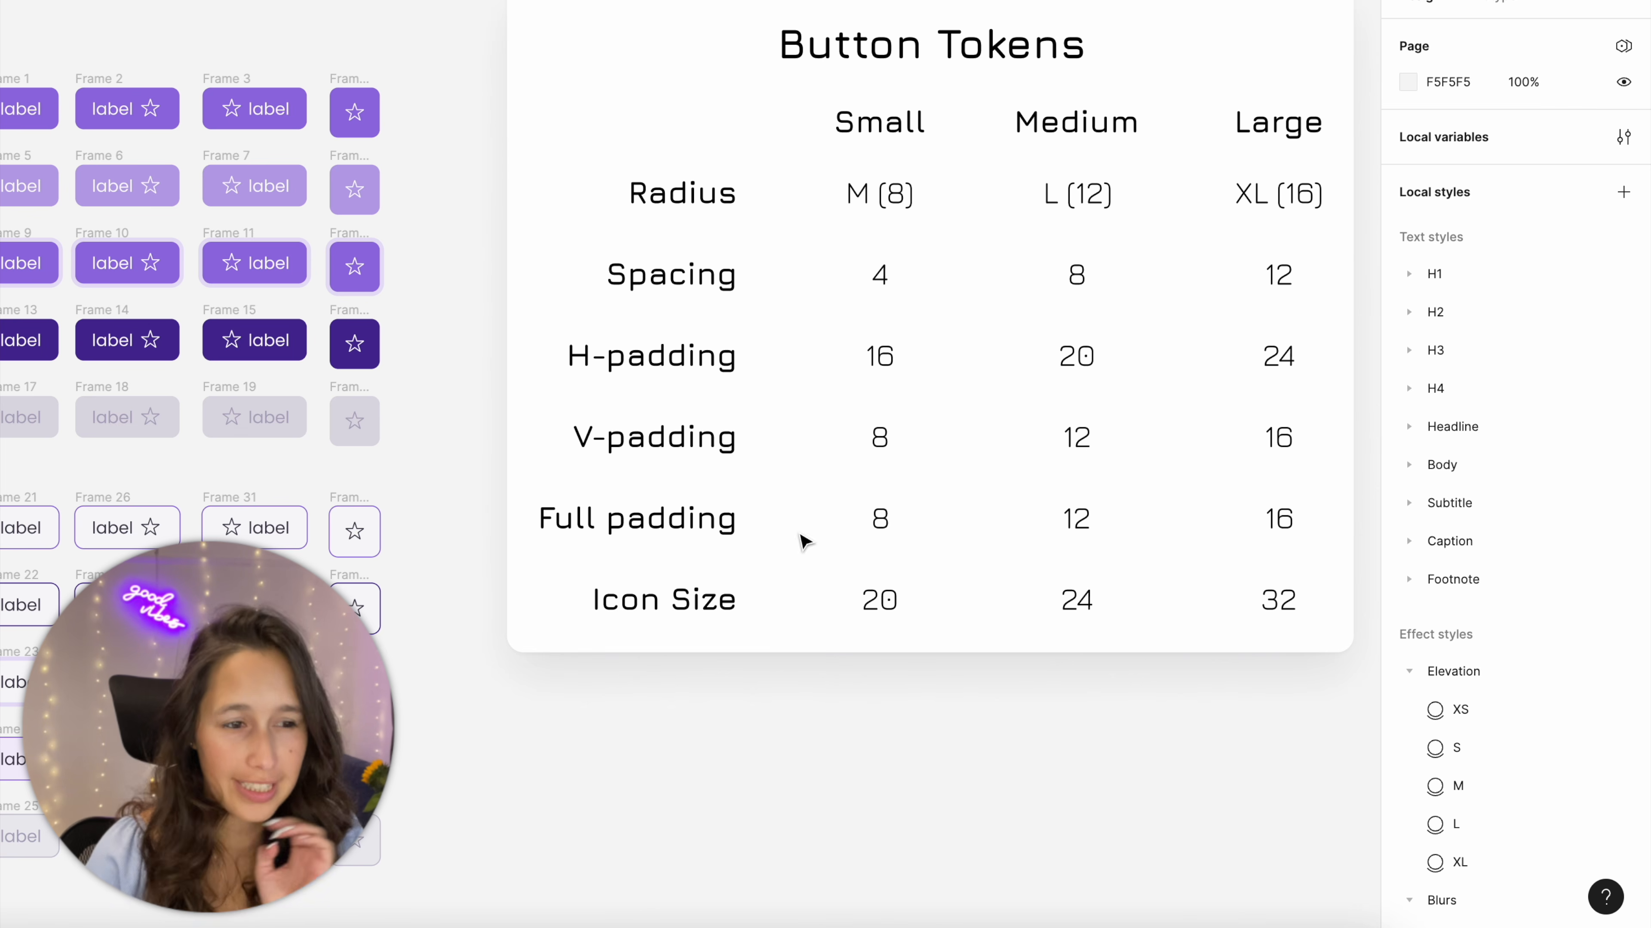
{"action": "left_click", "coordinate": [1623, 137]}
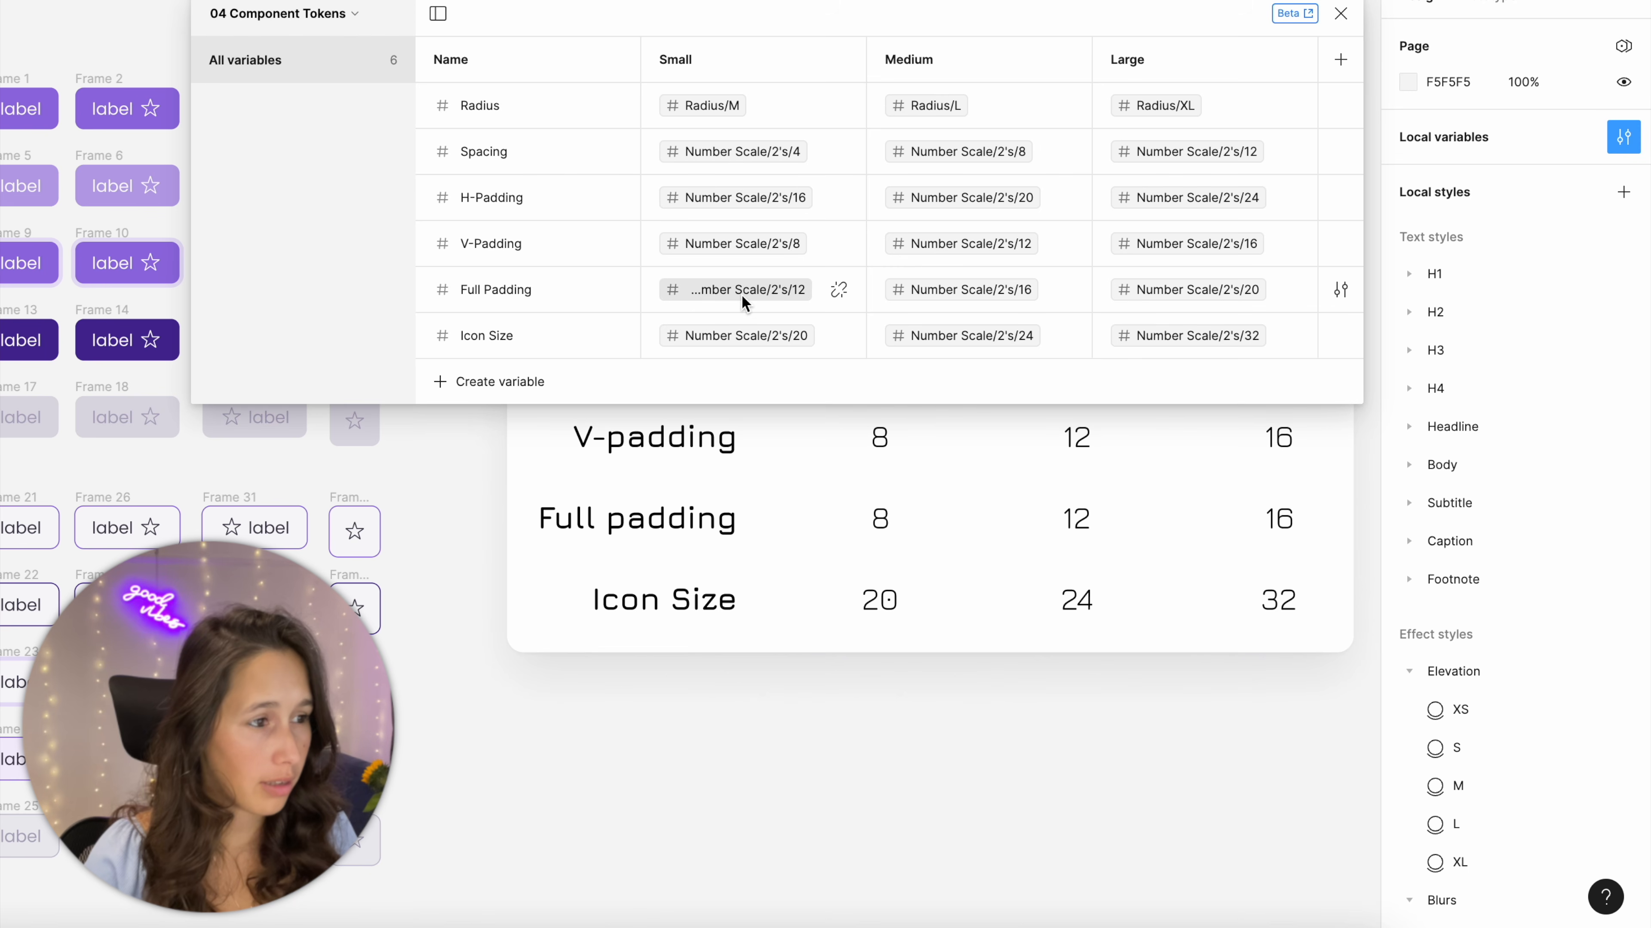
{"action": "left_click", "coordinate": [755, 292]}
{"action": "left_click", "coordinate": [766, 394]}
{"action": "left_click", "coordinate": [756, 292]}
{"action": "left_click", "coordinate": [766, 455]}
{"action": "left_click", "coordinate": [1017, 293]}
{"action": "left_click", "coordinate": [1013, 468]}
{"action": "left_click", "coordinate": [1220, 294]}
{"action": "left_click", "coordinate": [1215, 481]}
{"action": "left_click", "coordinate": [927, 742]}
{"action": "left_click_drag", "start_coordinate": [552, 367], "coordinate": [808, 364]}
{"action": "left_click_drag", "start_coordinate": [639, 22], "coordinate": [250, 149]}
{"action": "left_click", "coordinate": [672, 65]}
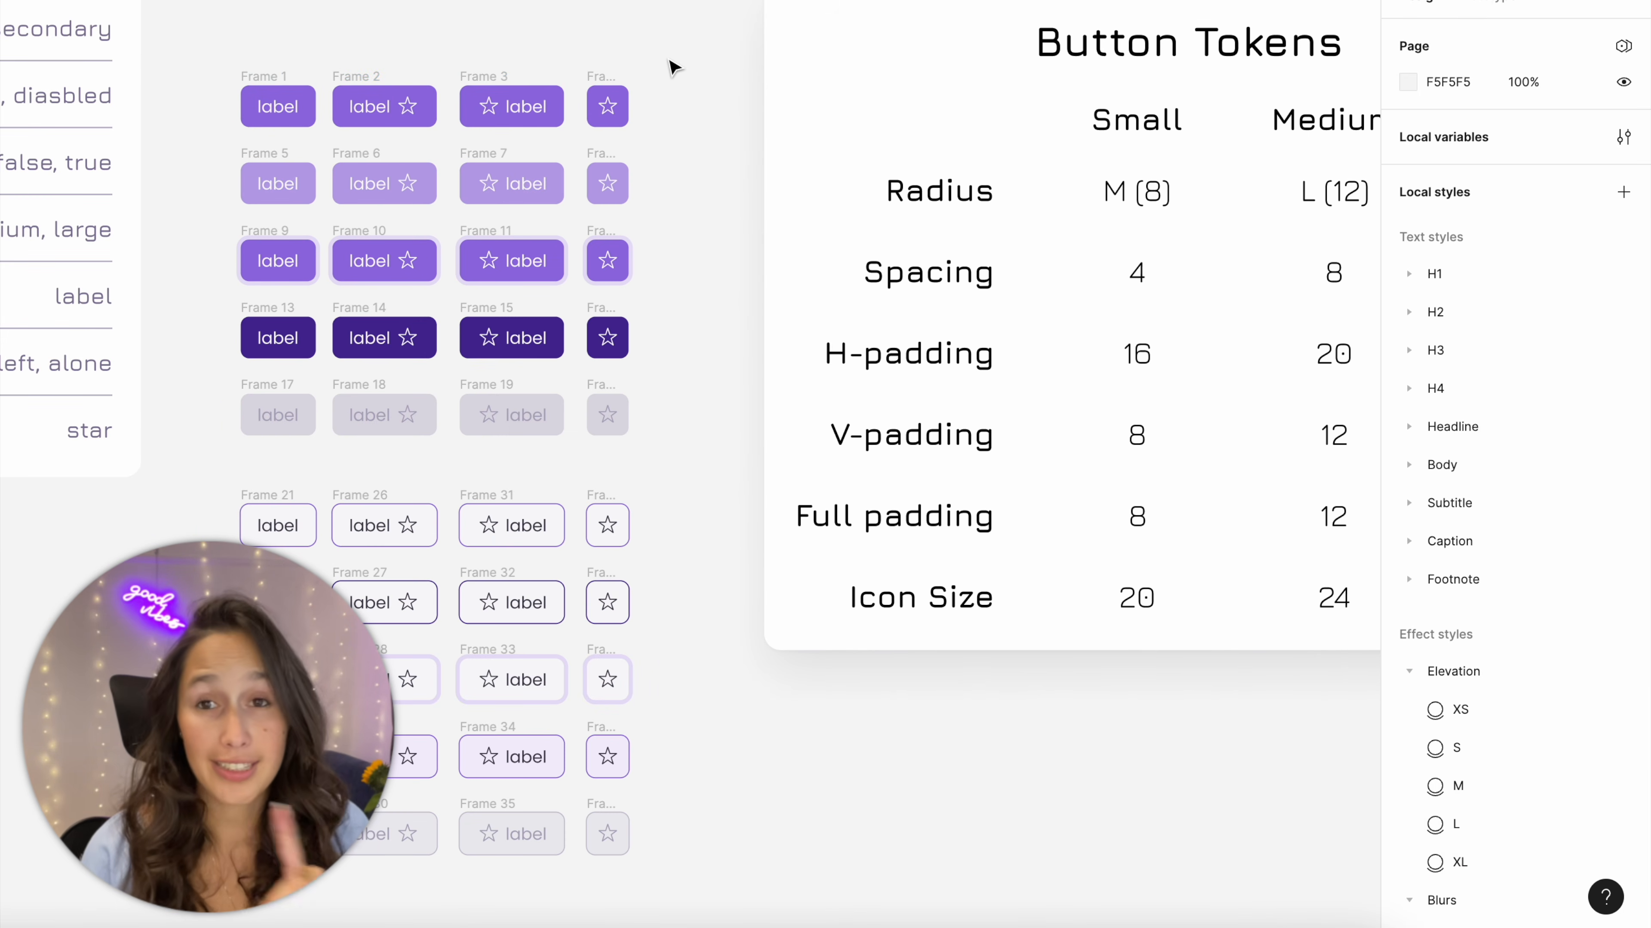
{"action": "left_click", "coordinate": [608, 105]}
{"action": "left_click", "coordinate": [698, 100]}
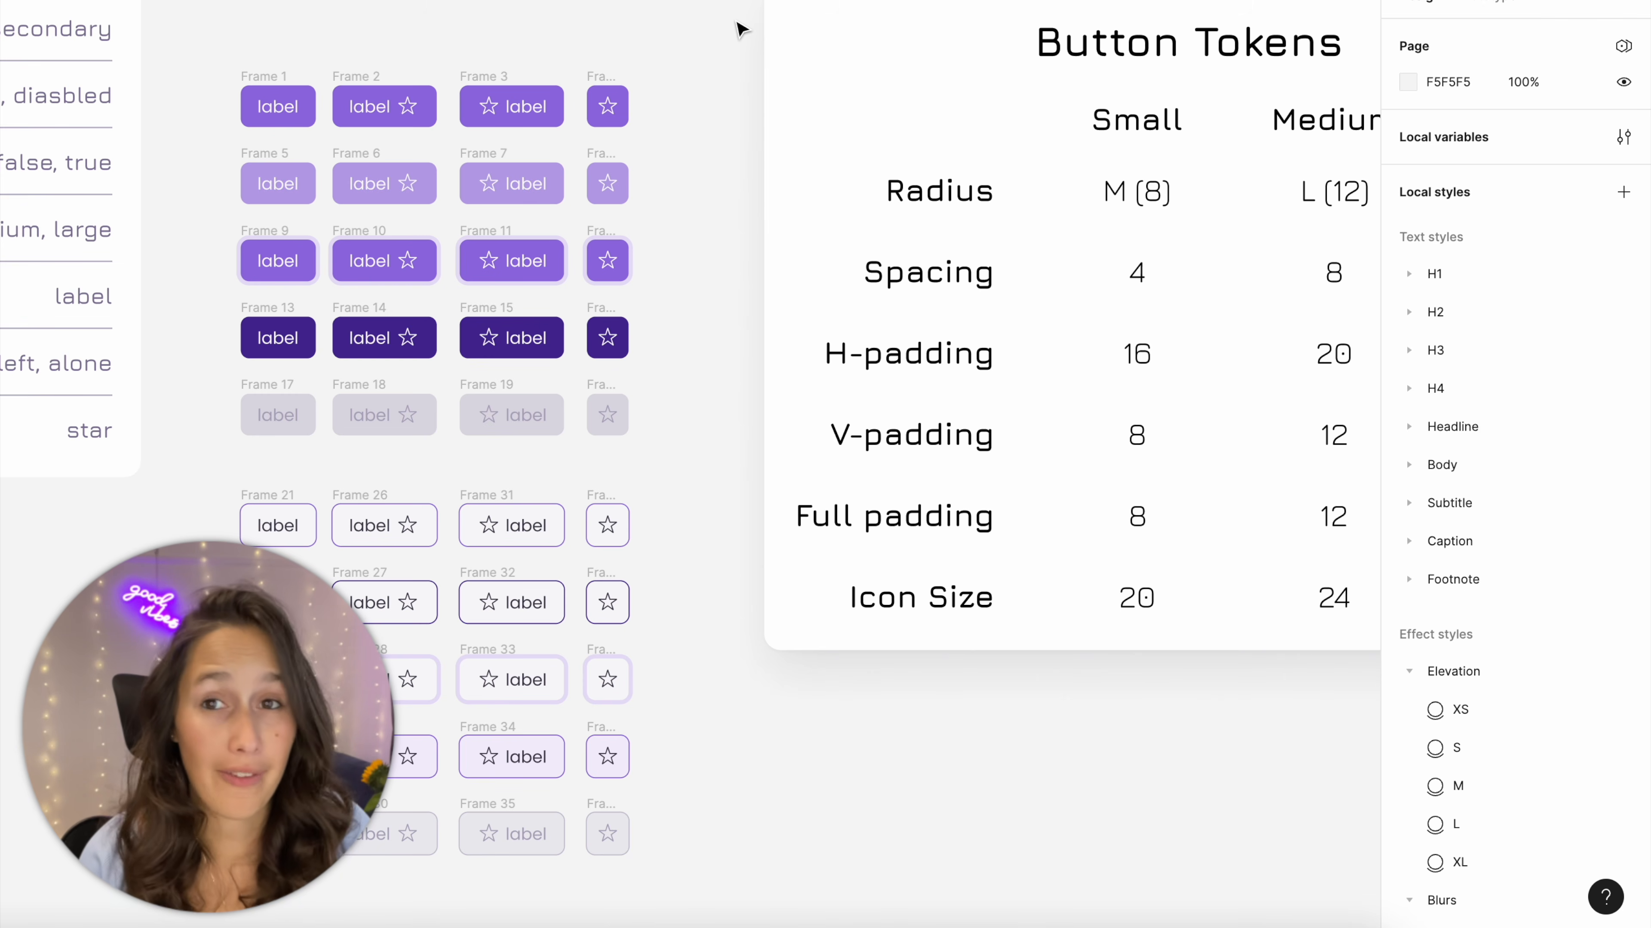
Select all instances of the Star icon inside the buttons and bind their width and height to the Icon Size token
{"action": "double_click", "coordinate": [620, 106]}
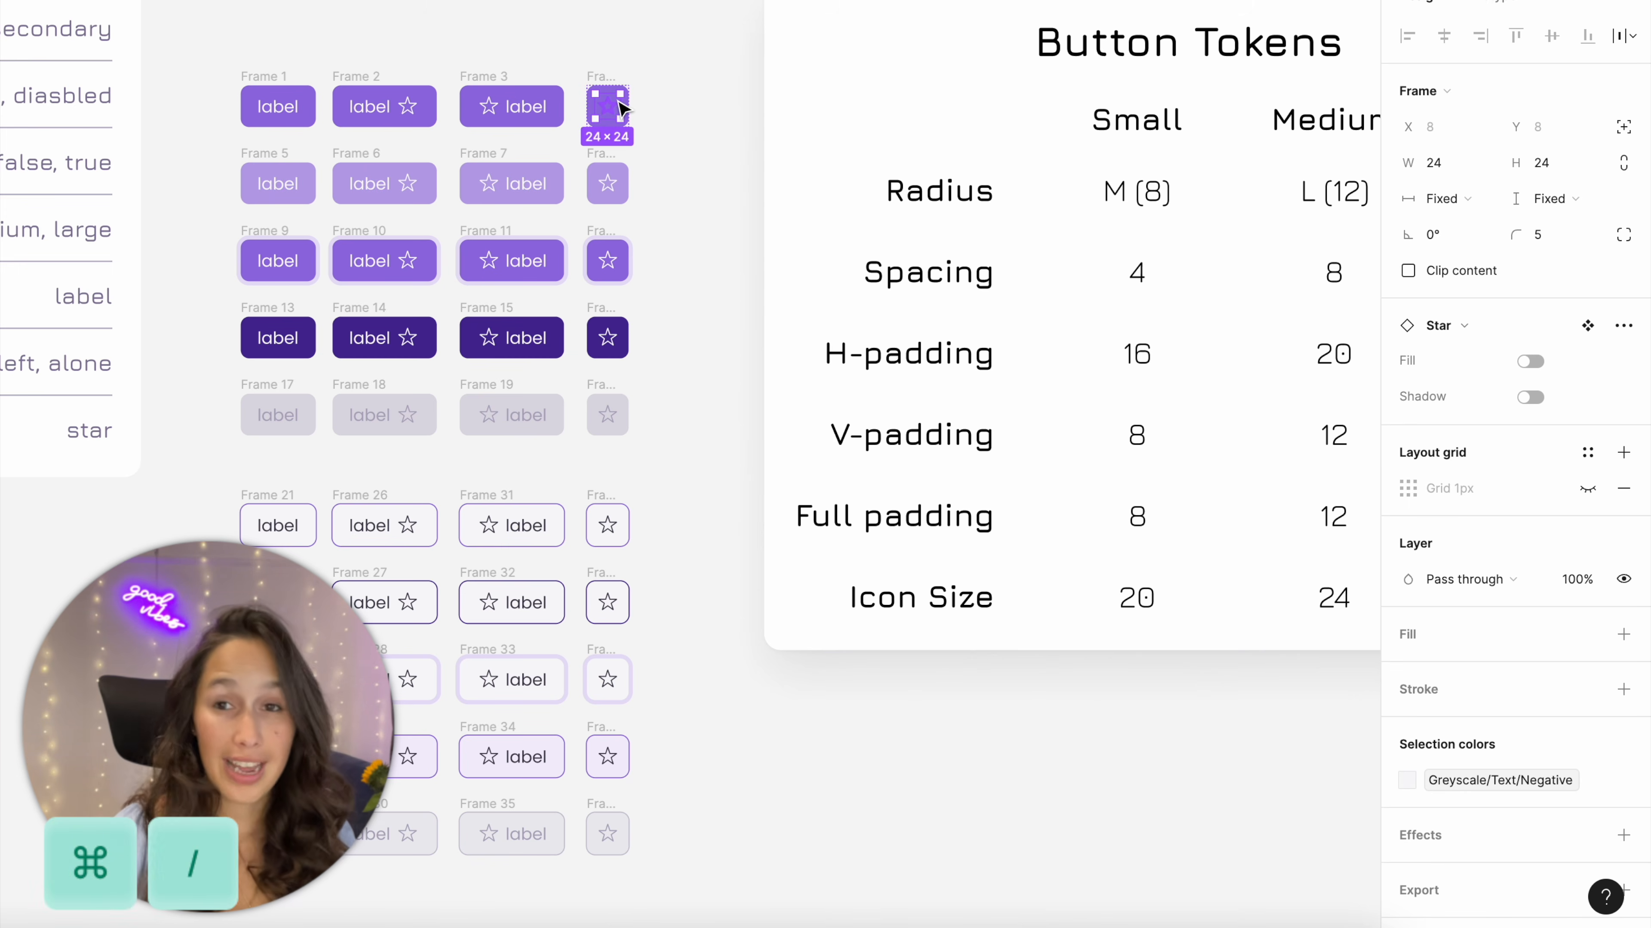
{"action": "key", "text": "super+slash"}
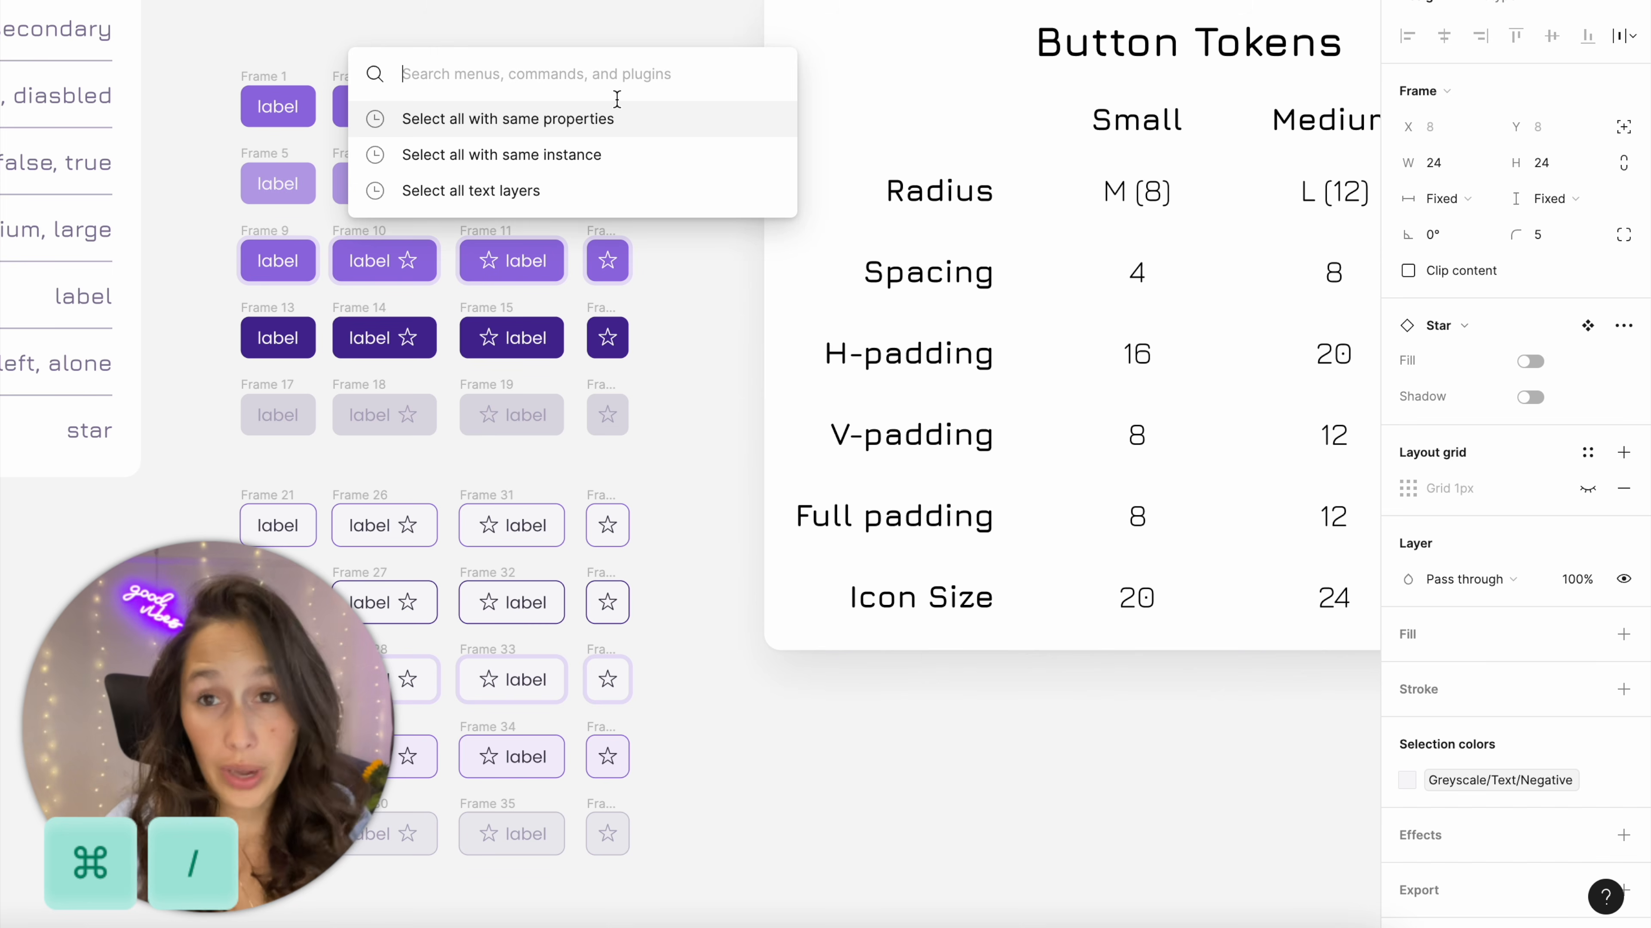
{"action": "type", "text": "select all with"}
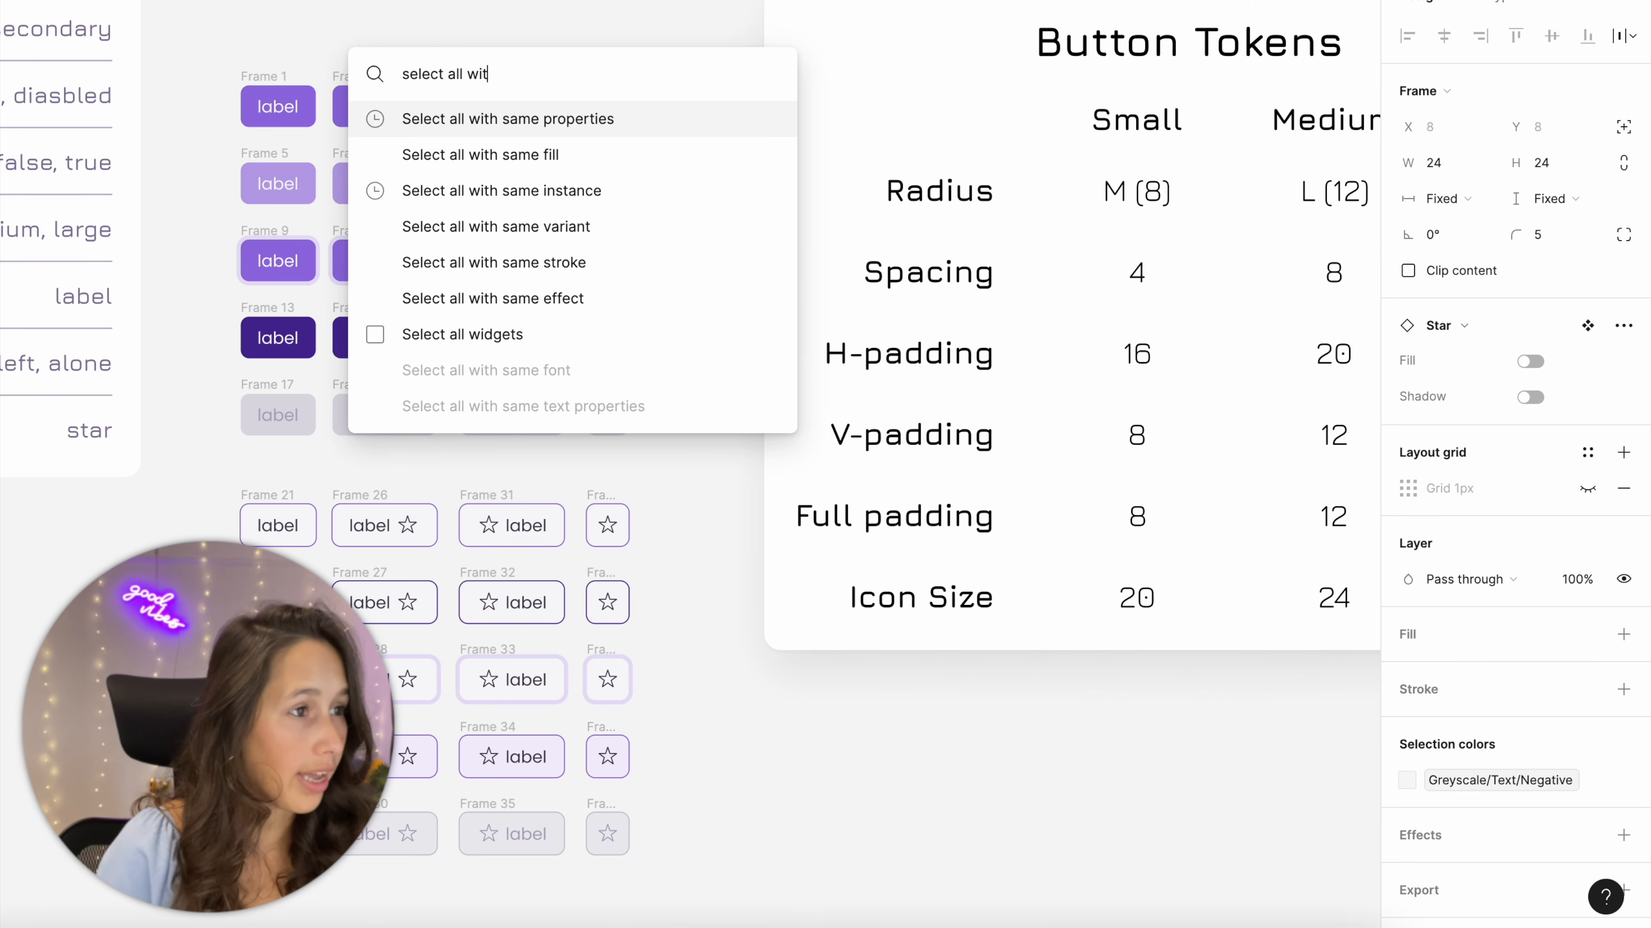
{"action": "left_click", "coordinate": [629, 190]}
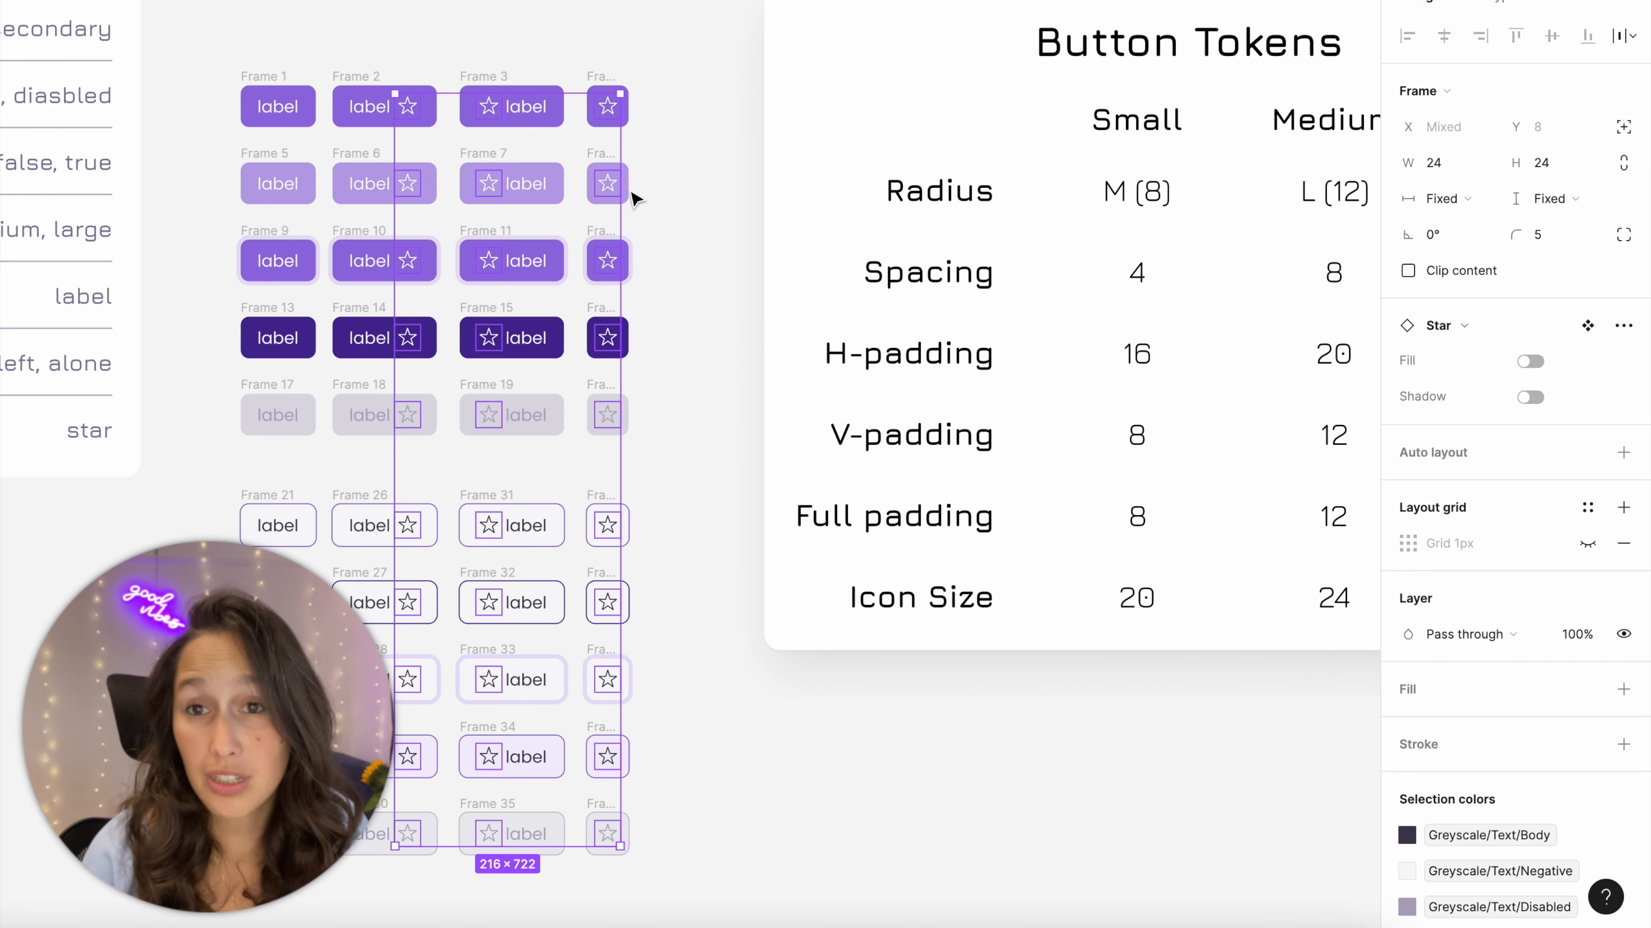
{"action": "left_click", "coordinate": [1485, 162]}
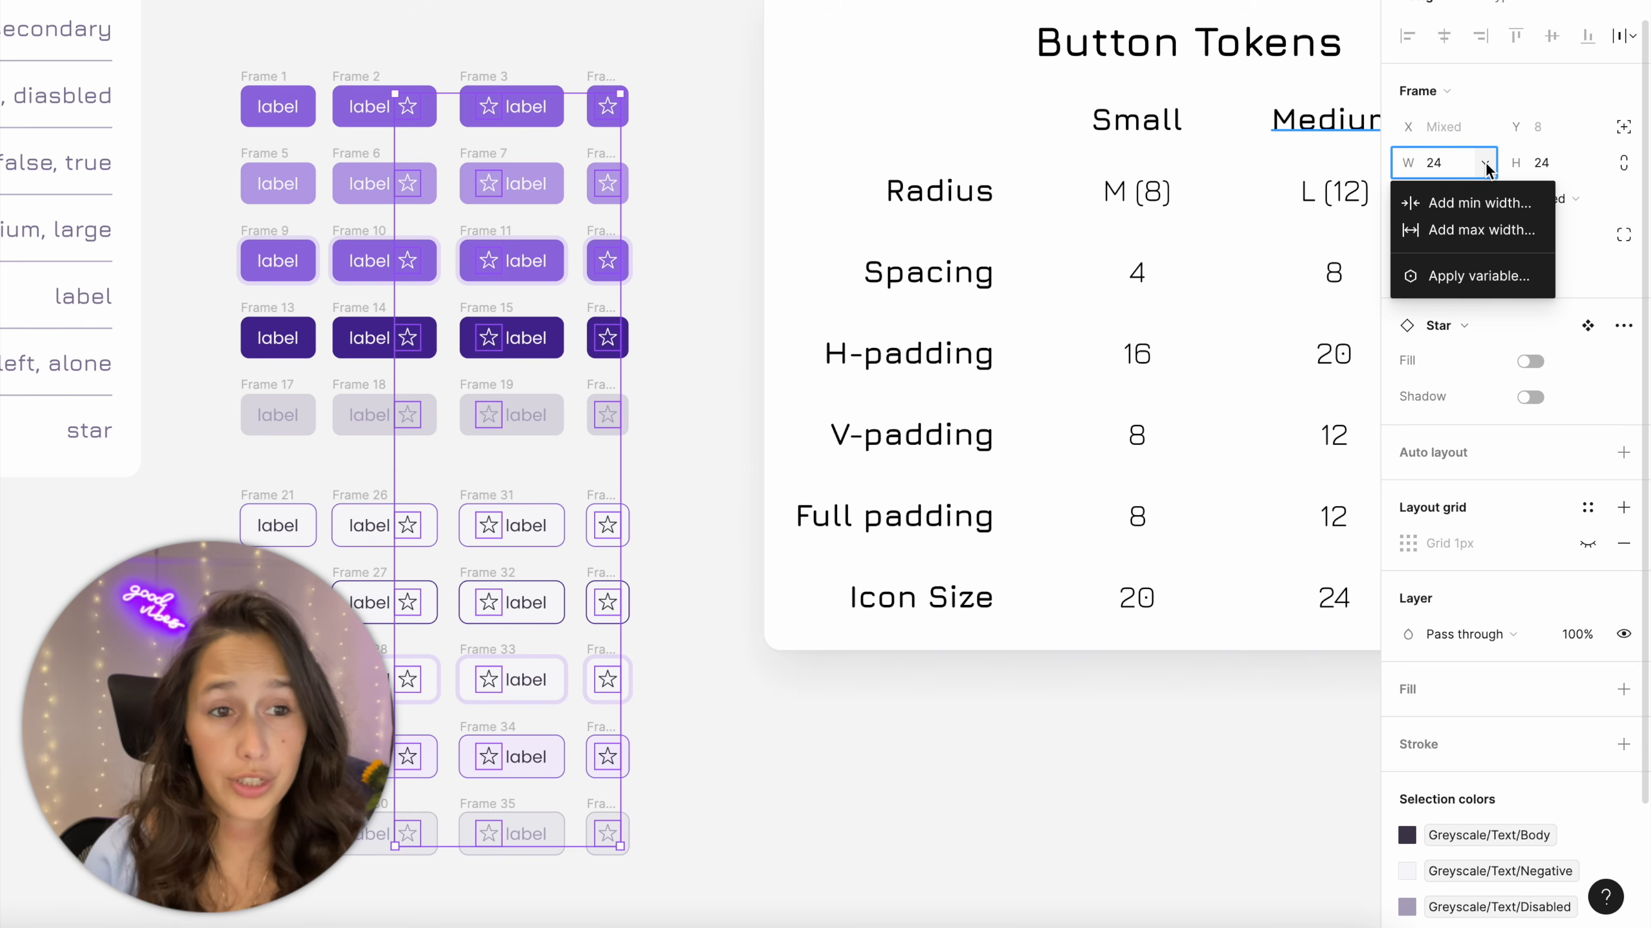
{"action": "left_click", "coordinate": [1479, 287]}
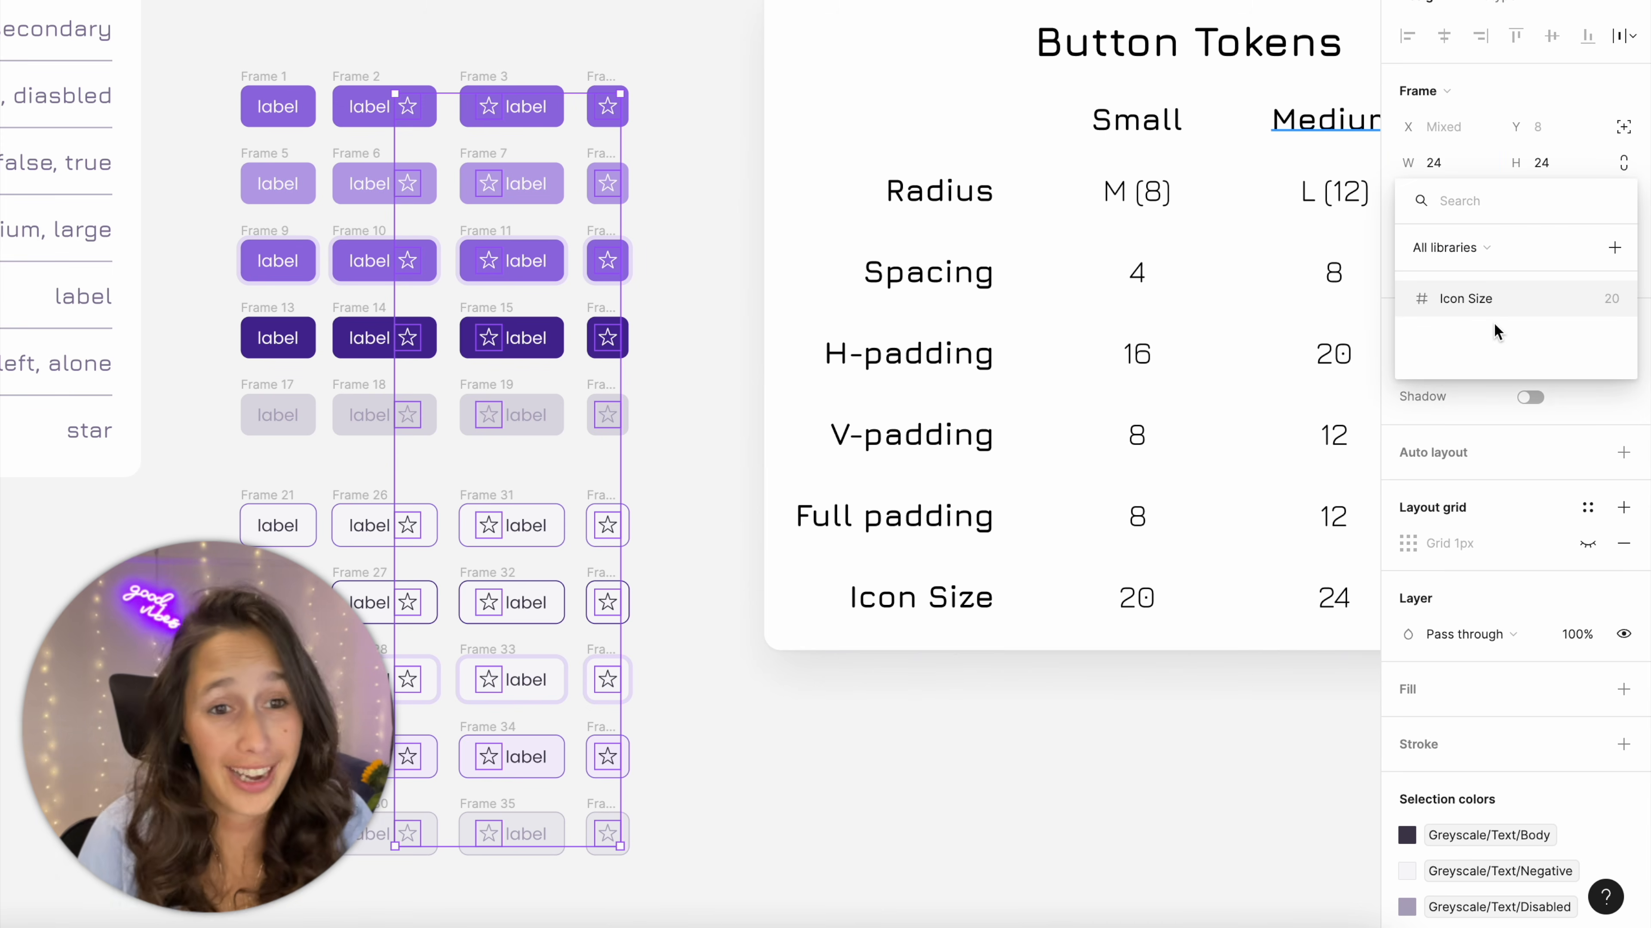
{"action": "left_click", "coordinate": [1487, 303]}
{"action": "left_click", "coordinate": [1592, 163]}
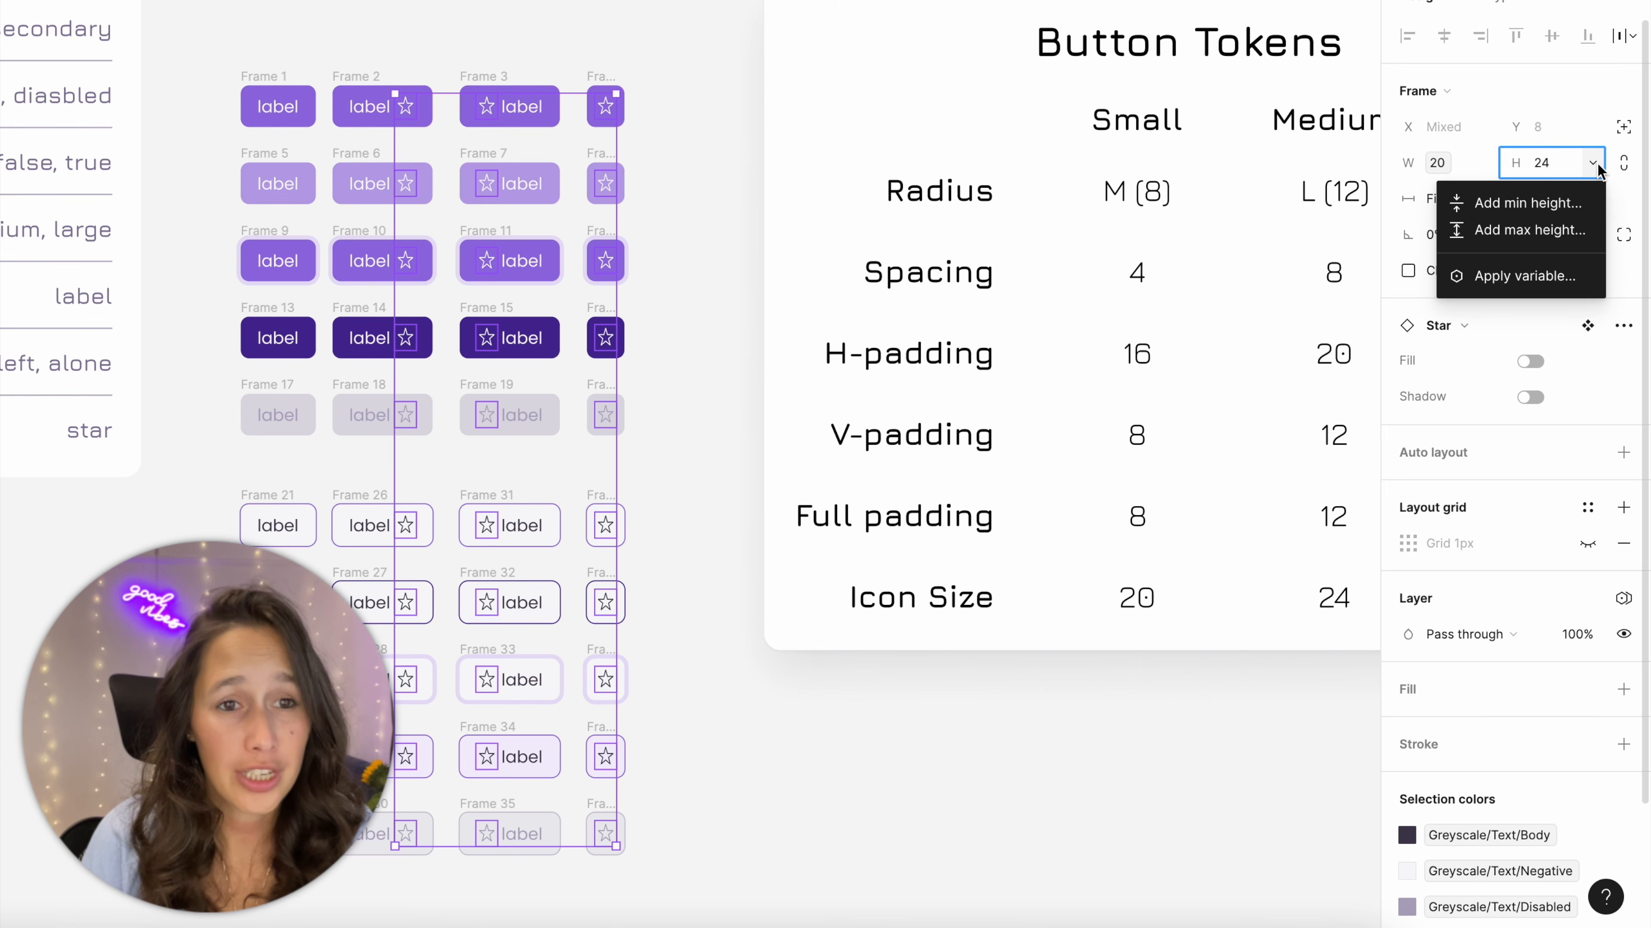
{"action": "left_click", "coordinate": [1536, 285]}
{"action": "left_click", "coordinate": [1467, 299]}
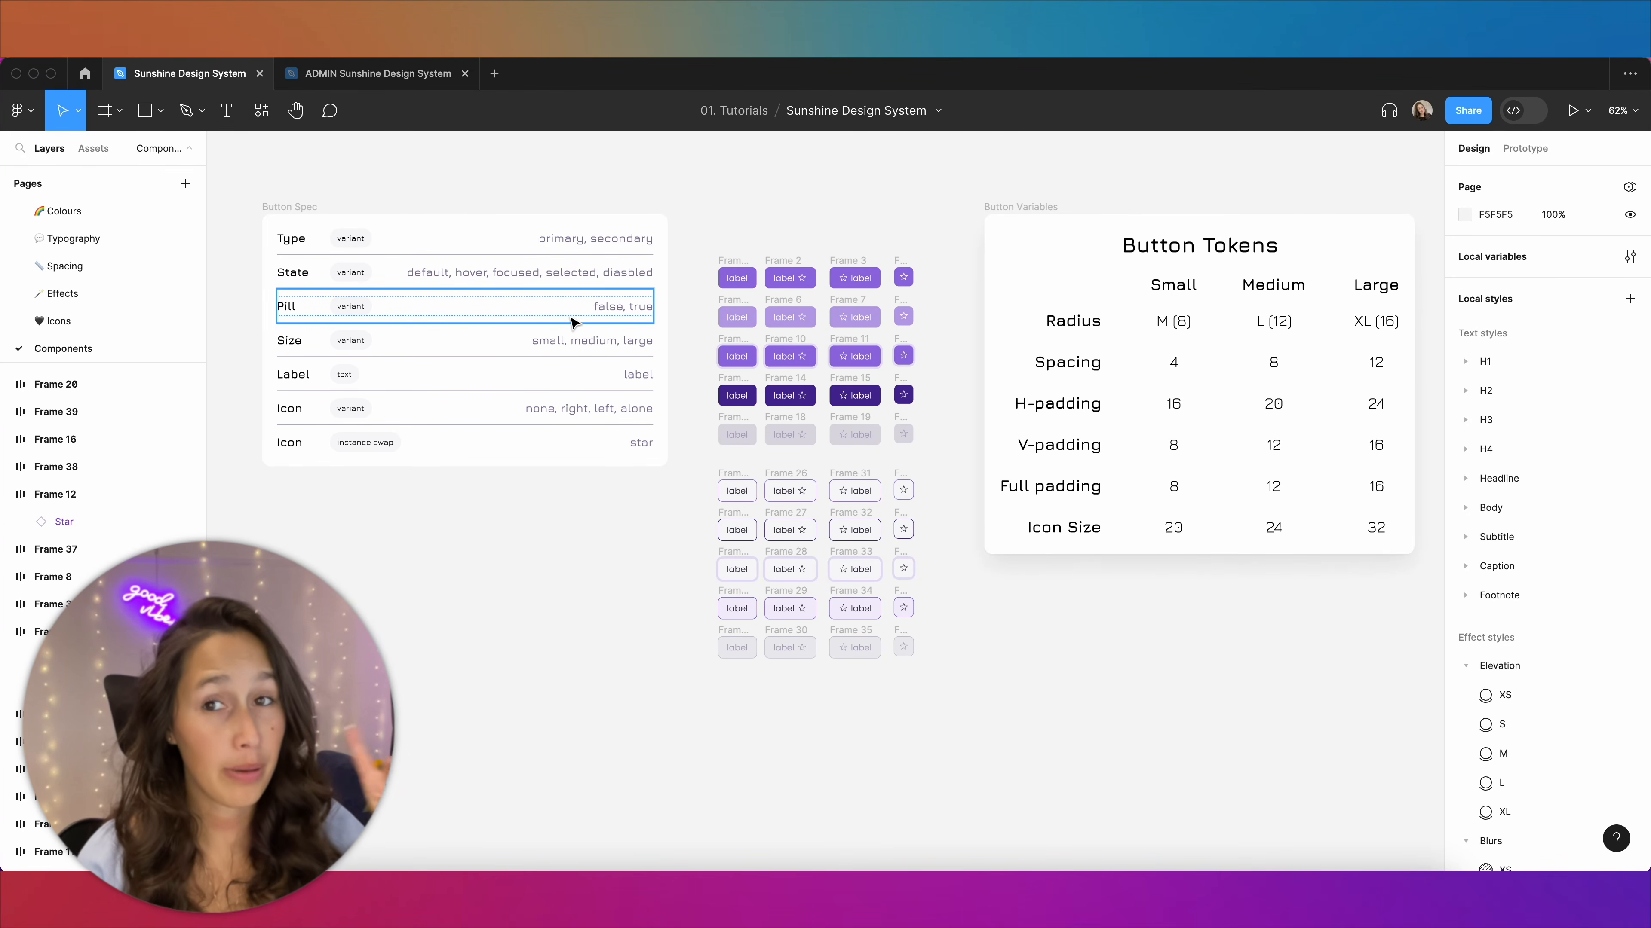
Duplicate all the button frames beside the originals and set the copies' corner radius to the Full radius token (999) for the pill variant
{"action": "left_click_drag", "start_coordinate": [975, 211], "coordinate": [700, 744]}
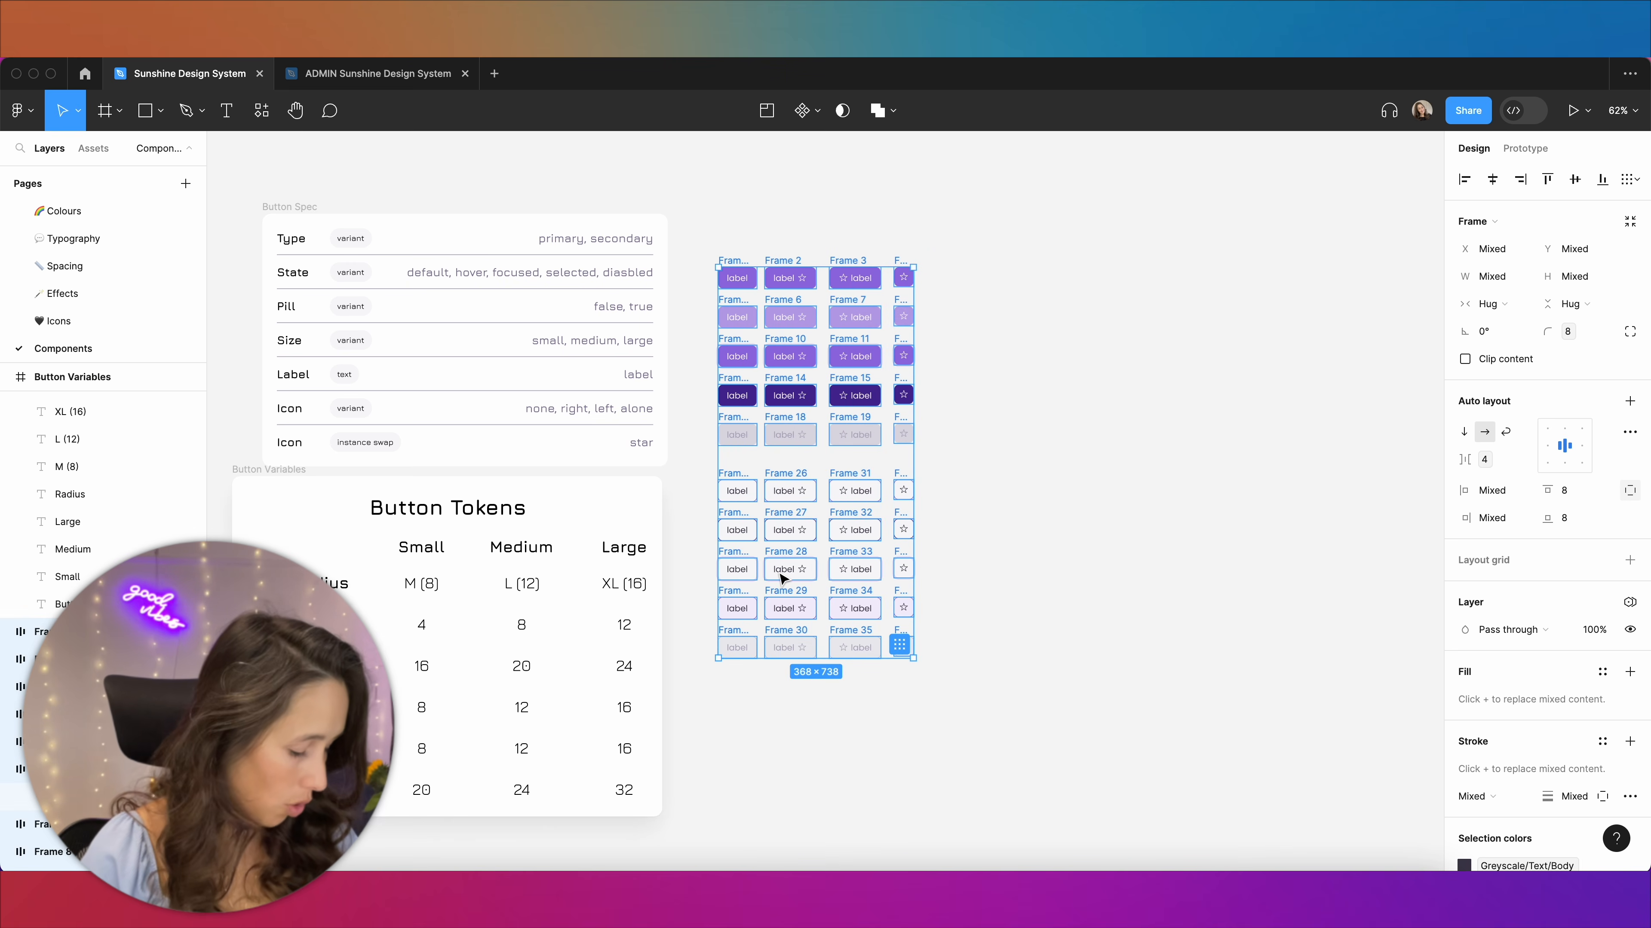
{"action": "key", "text": "super+d"}
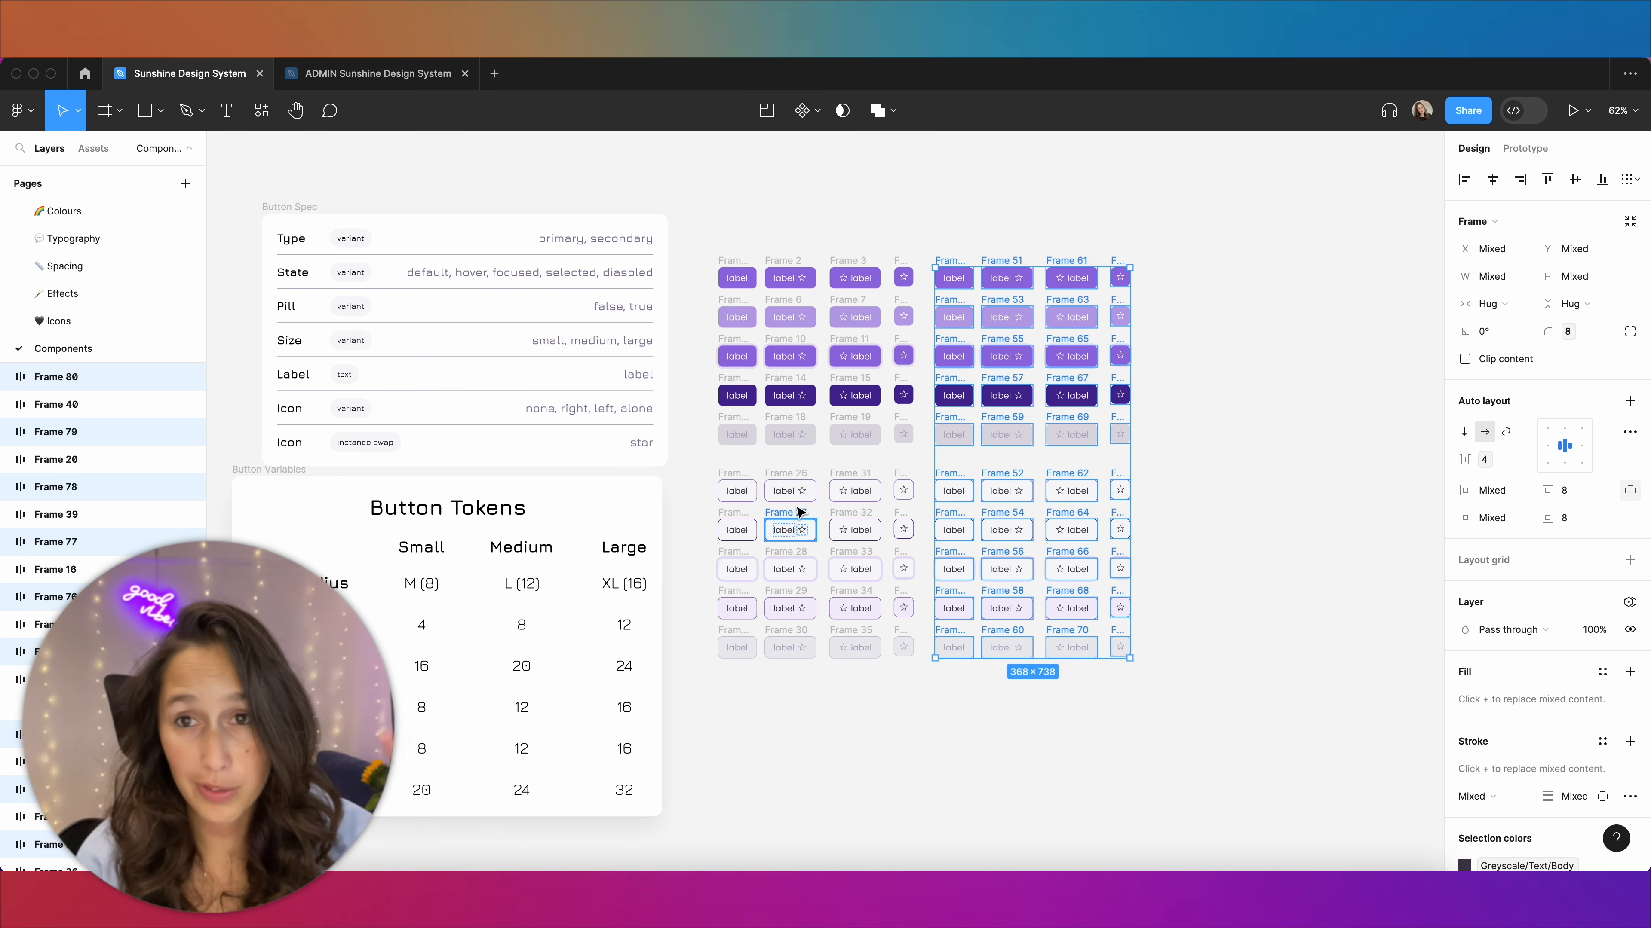
{"action": "left_click", "coordinate": [1606, 331]}
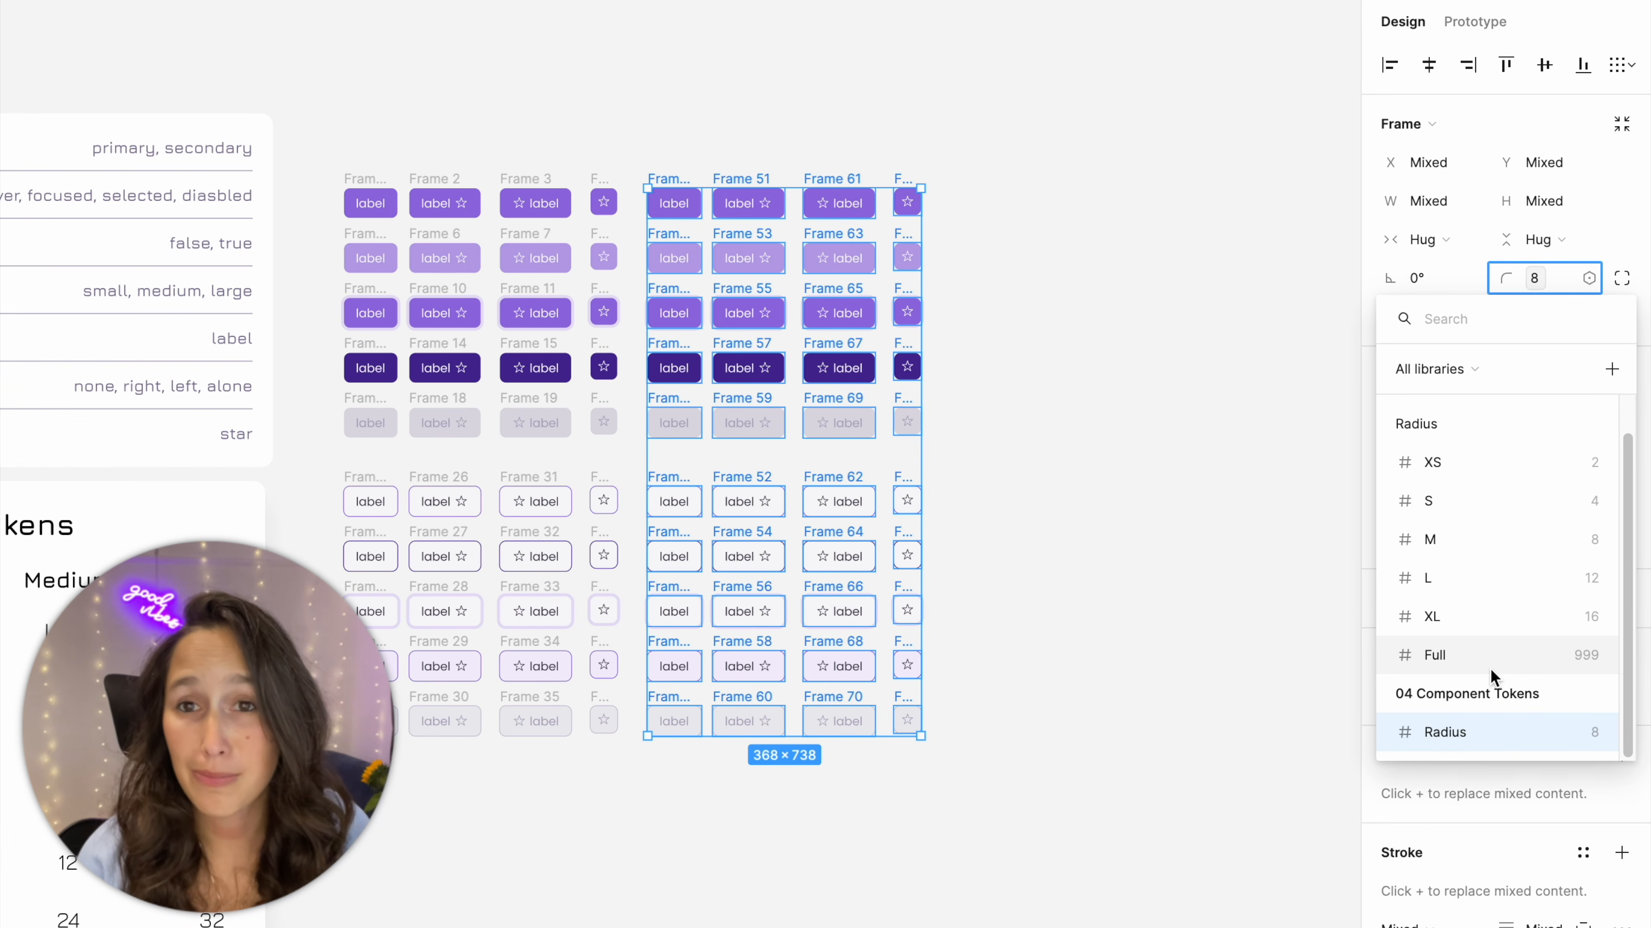
{"action": "left_click", "coordinate": [1489, 668]}
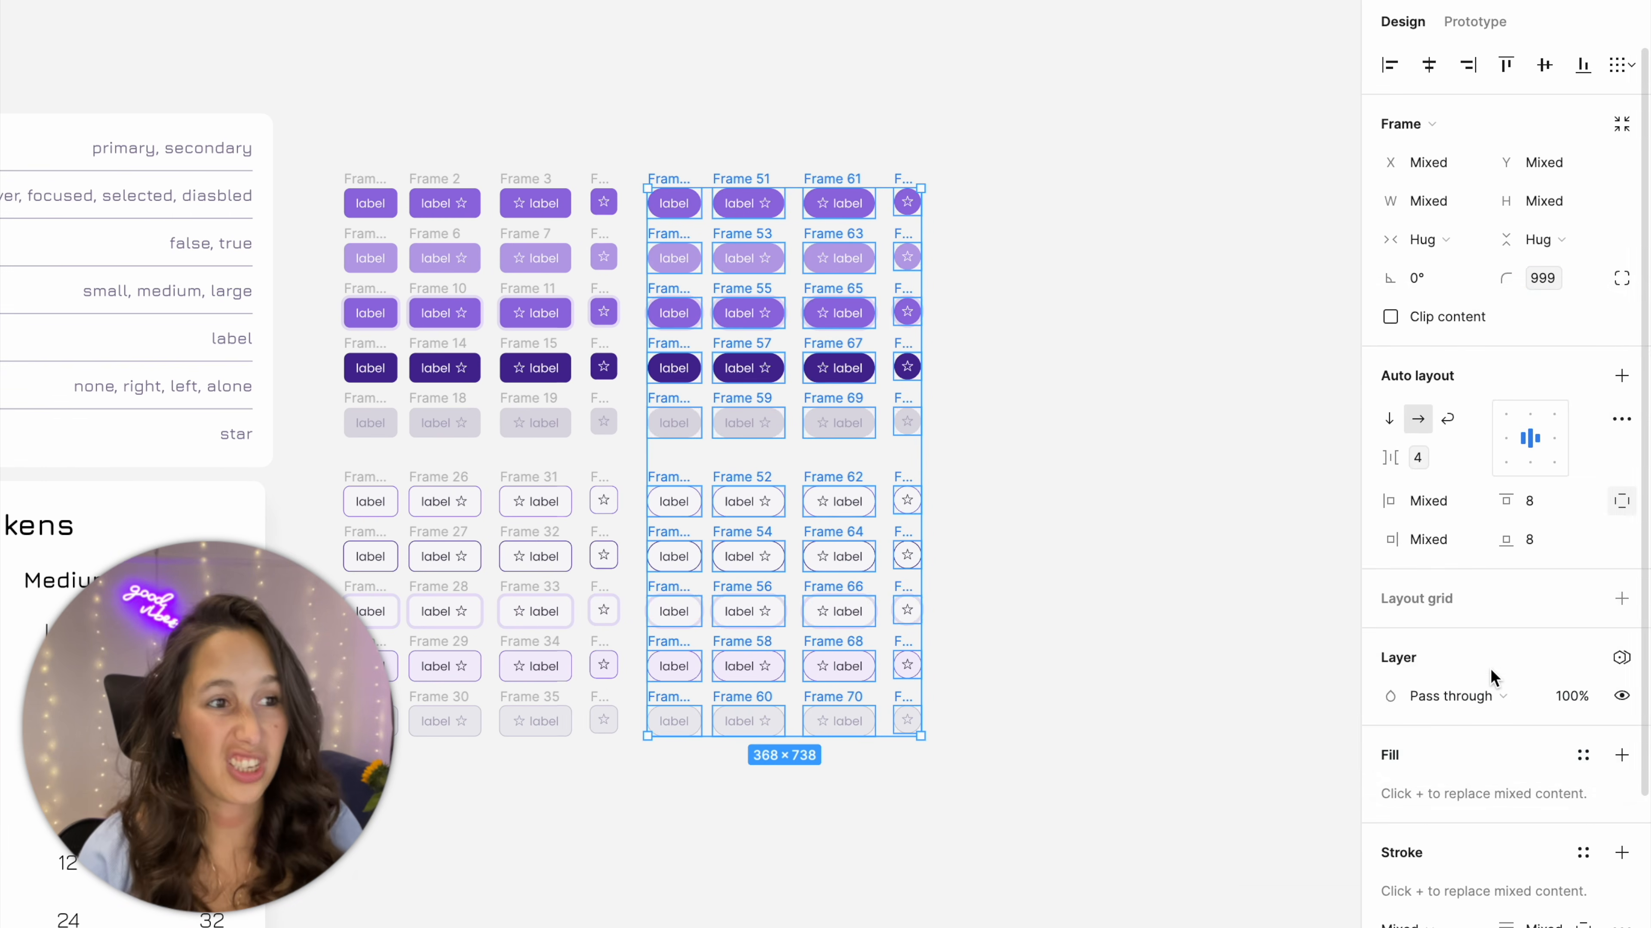
{"action": "left_click", "coordinate": [1017, 316]}
Duplicate all the regular and pill button frames beside the originals and set the copies' 04 Component Tokens mode to Medium
{"action": "scroll", "coordinate": [828, 202], "scroll_direction": "up", "scroll_amount": 3}
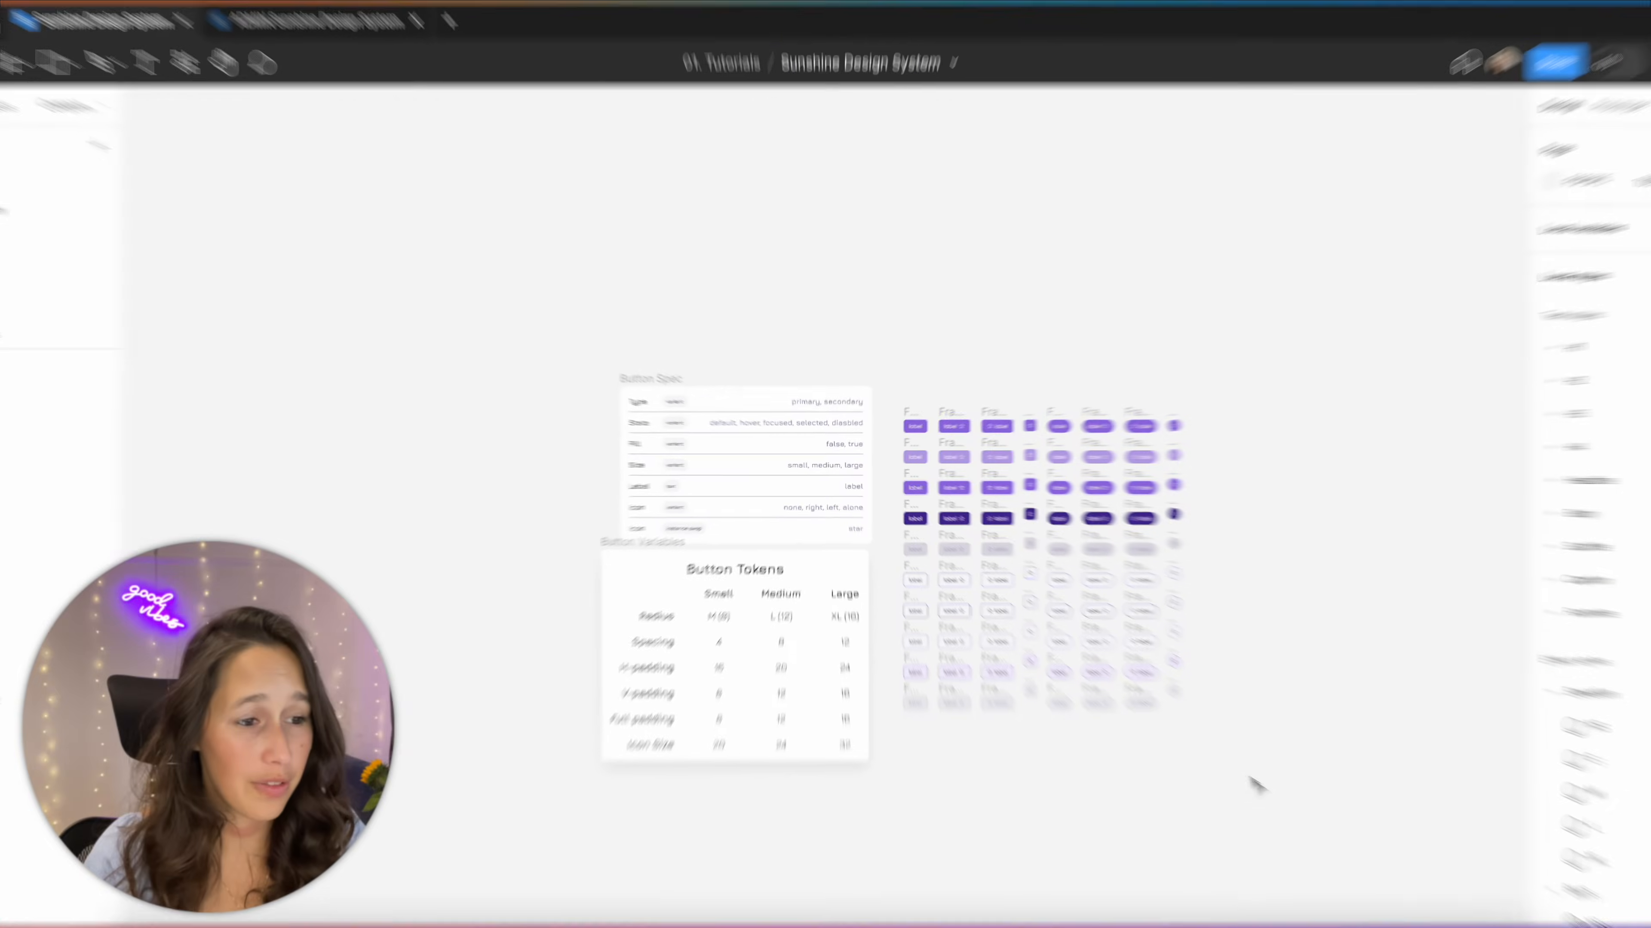
{"action": "left_click_drag", "start_coordinate": [1250, 779], "coordinate": [880, 398]}
{"action": "scroll", "coordinate": [879, 398], "scroll_direction": "right", "scroll_amount": 3}
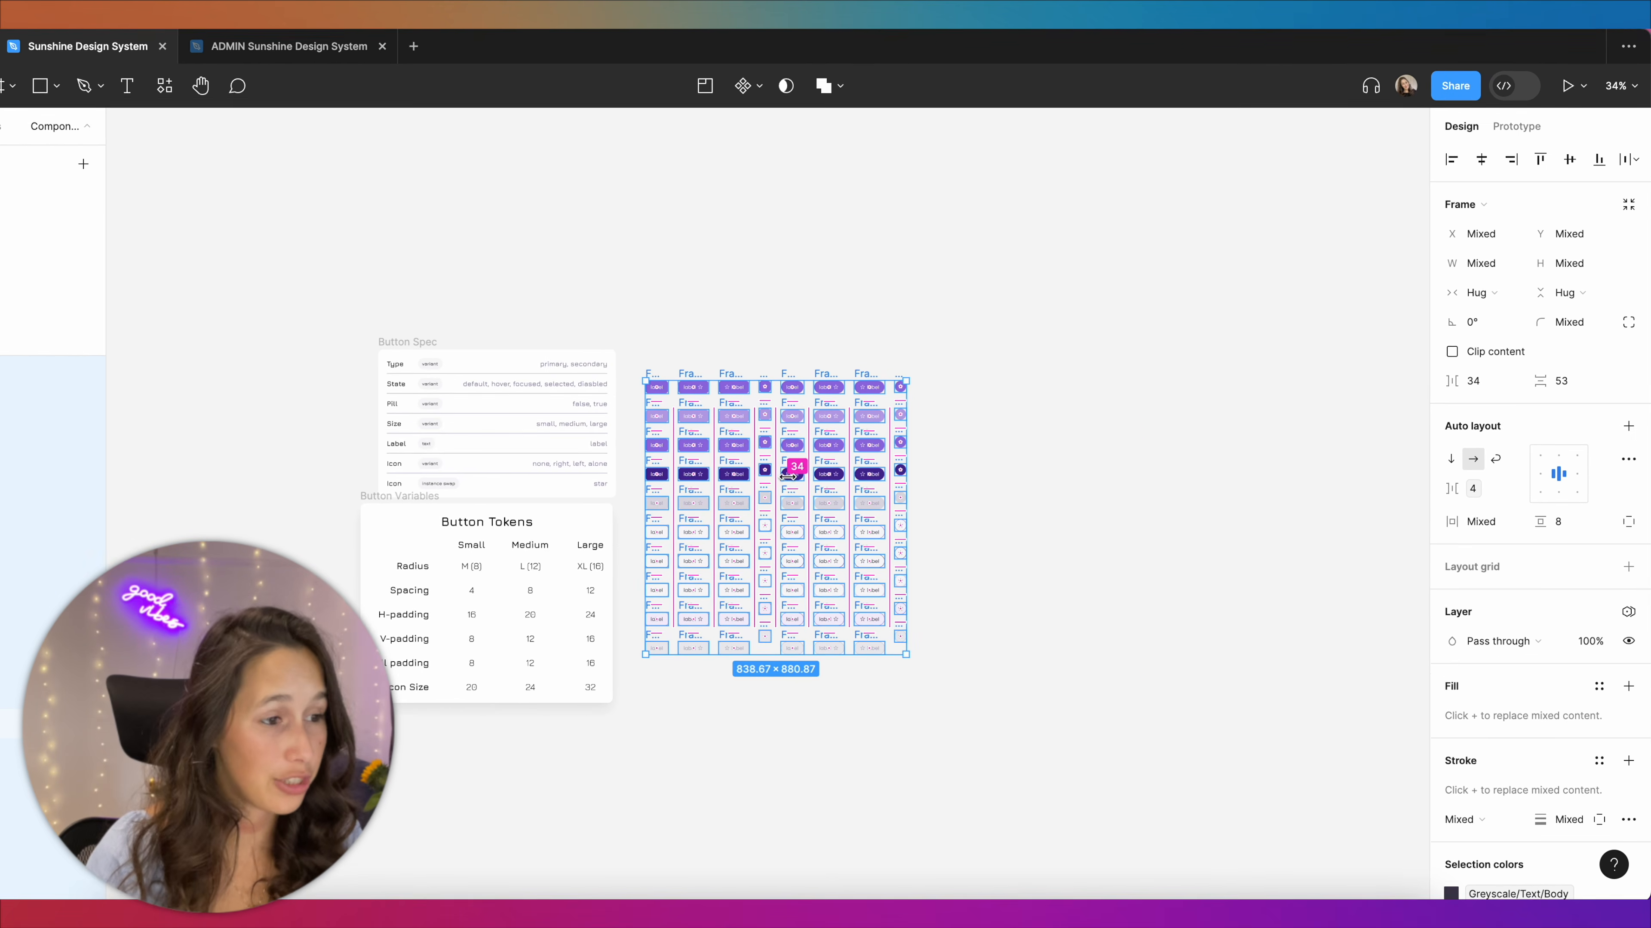
{"action": "key", "text": "alt"}
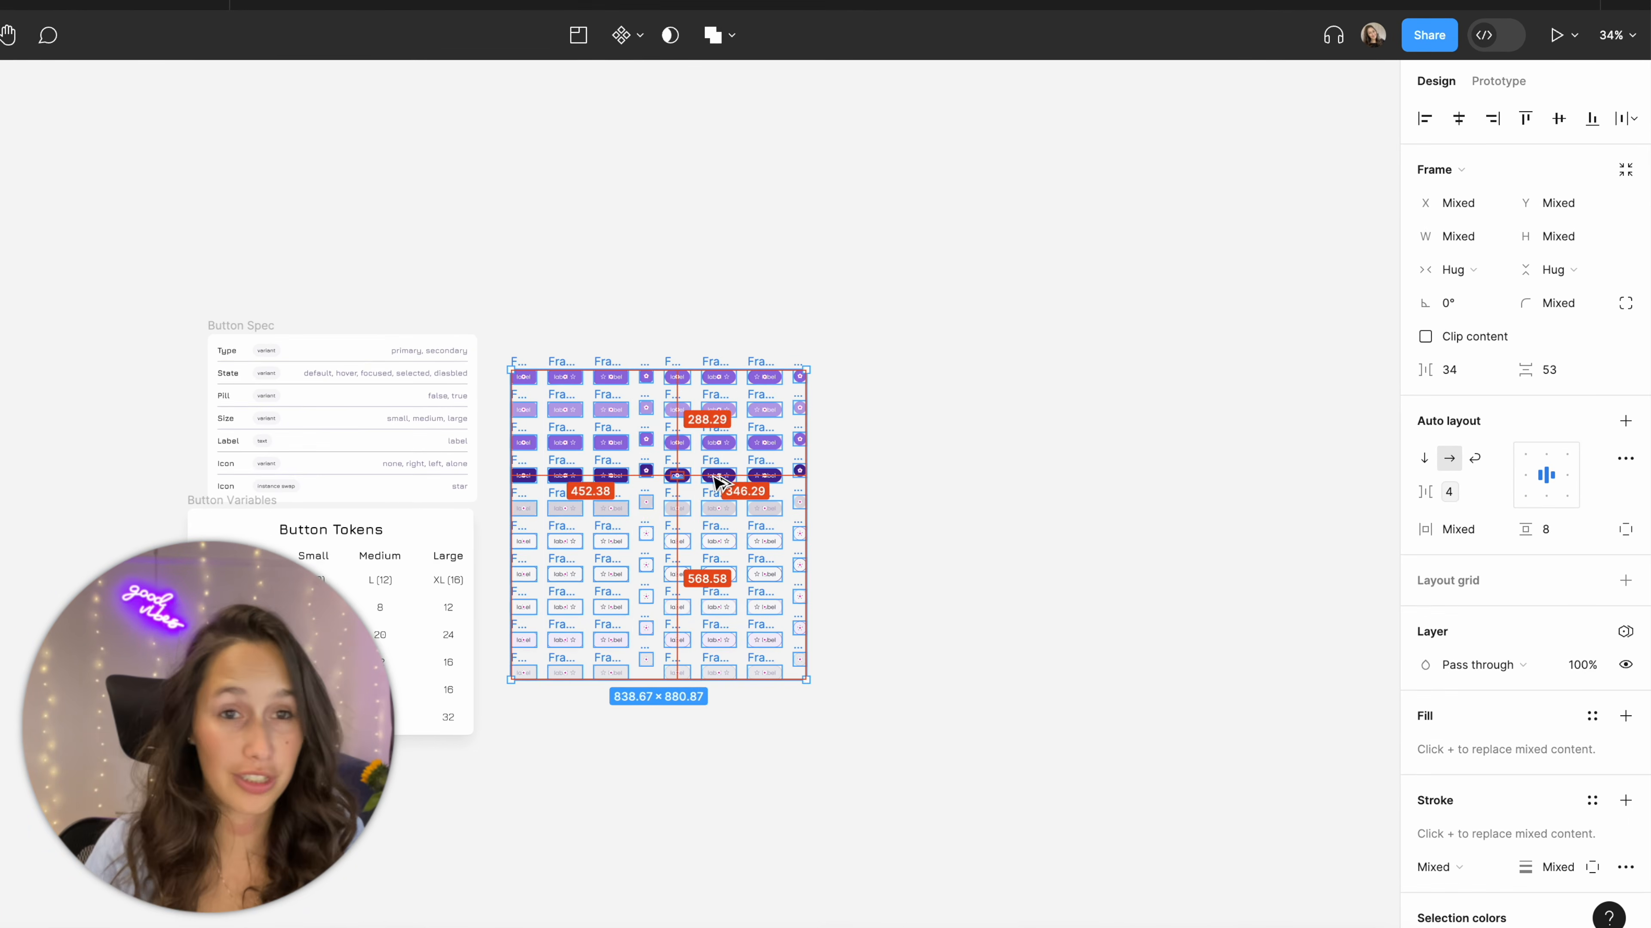
{"action": "left_click_drag", "start_coordinate": [717, 481], "coordinate": [990, 480]}
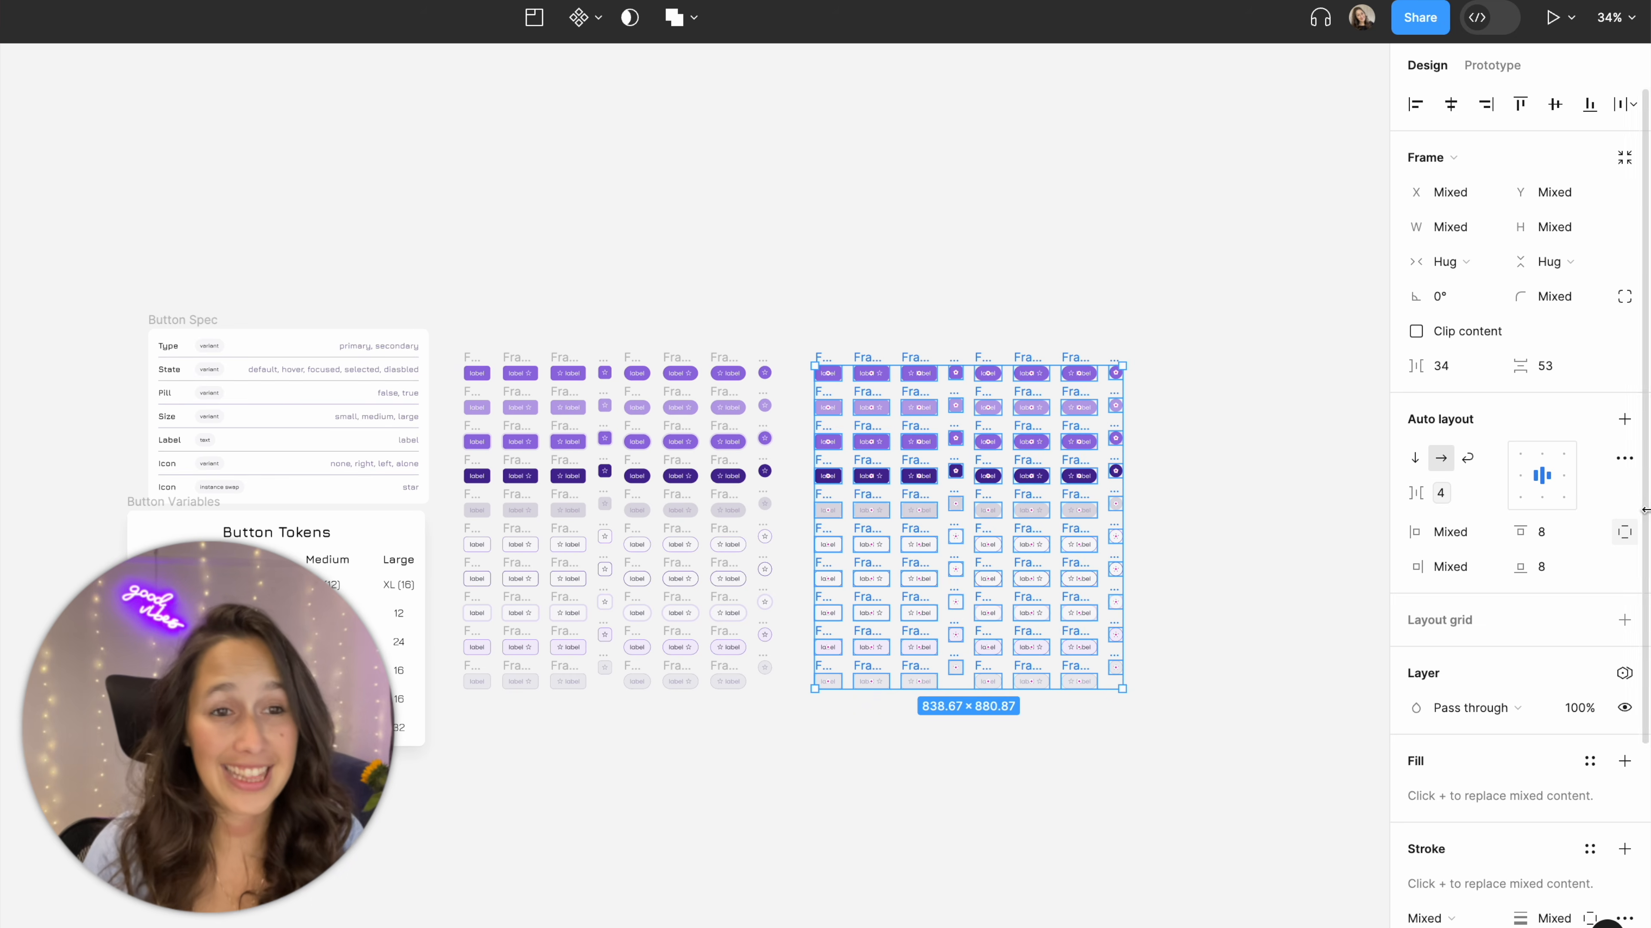
{"action": "scroll", "coordinate": [1599, 390], "scroll_direction": "down", "scroll_amount": 5}
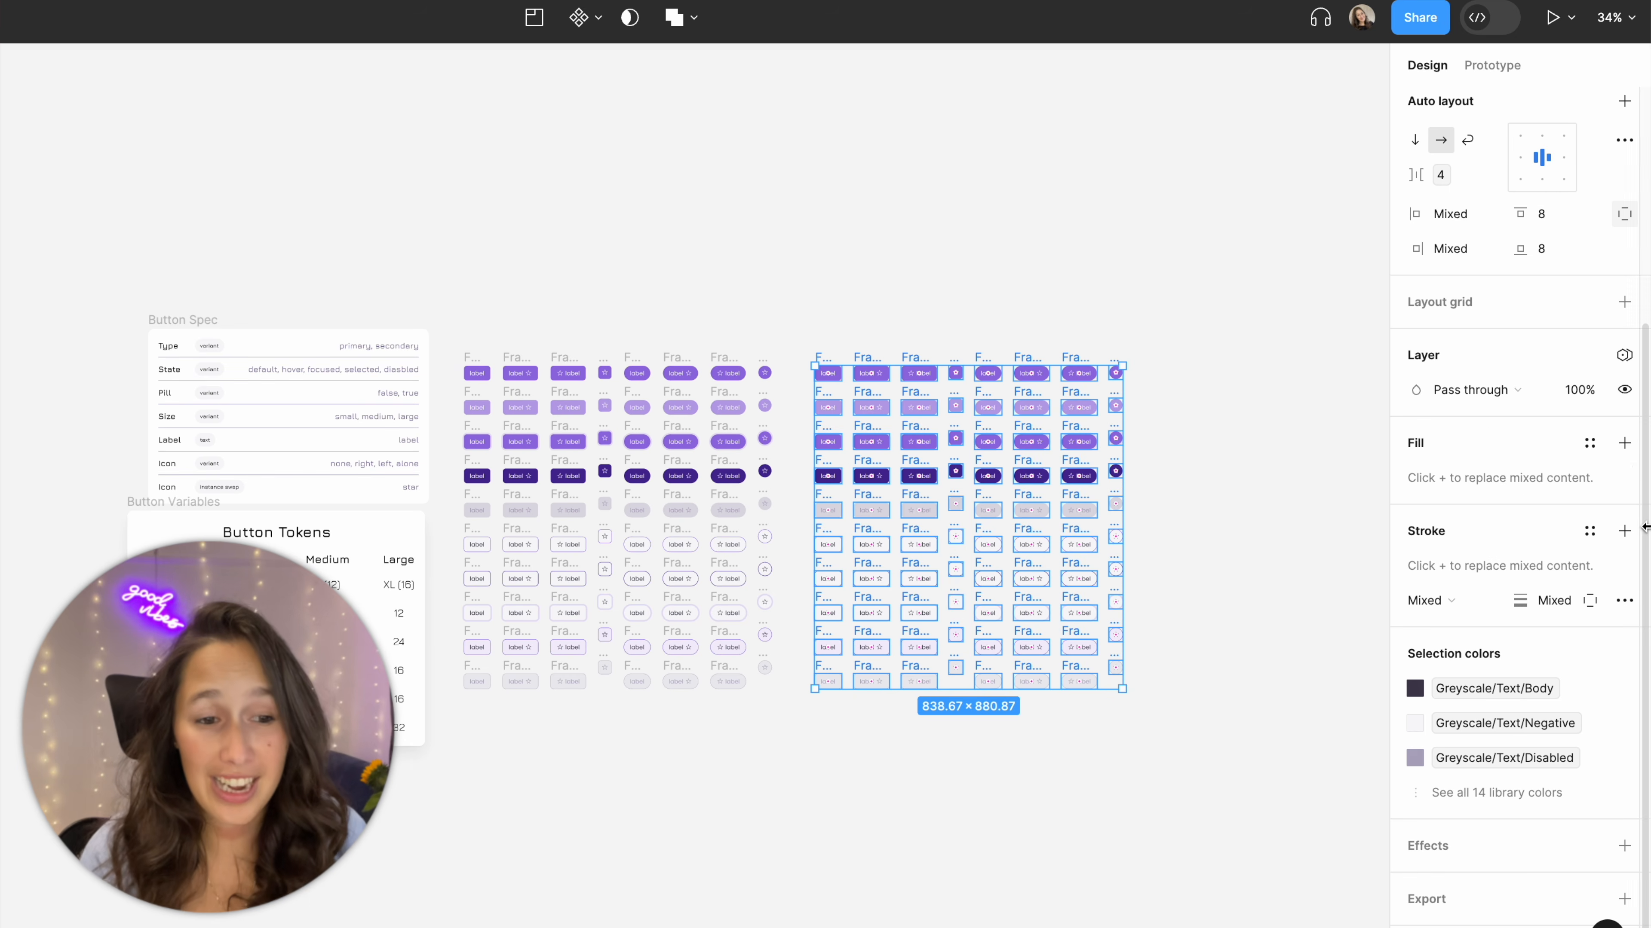
{"action": "left_click", "coordinate": [1630, 361]}
{"action": "mouse_move", "coordinate": [1565, 449]}
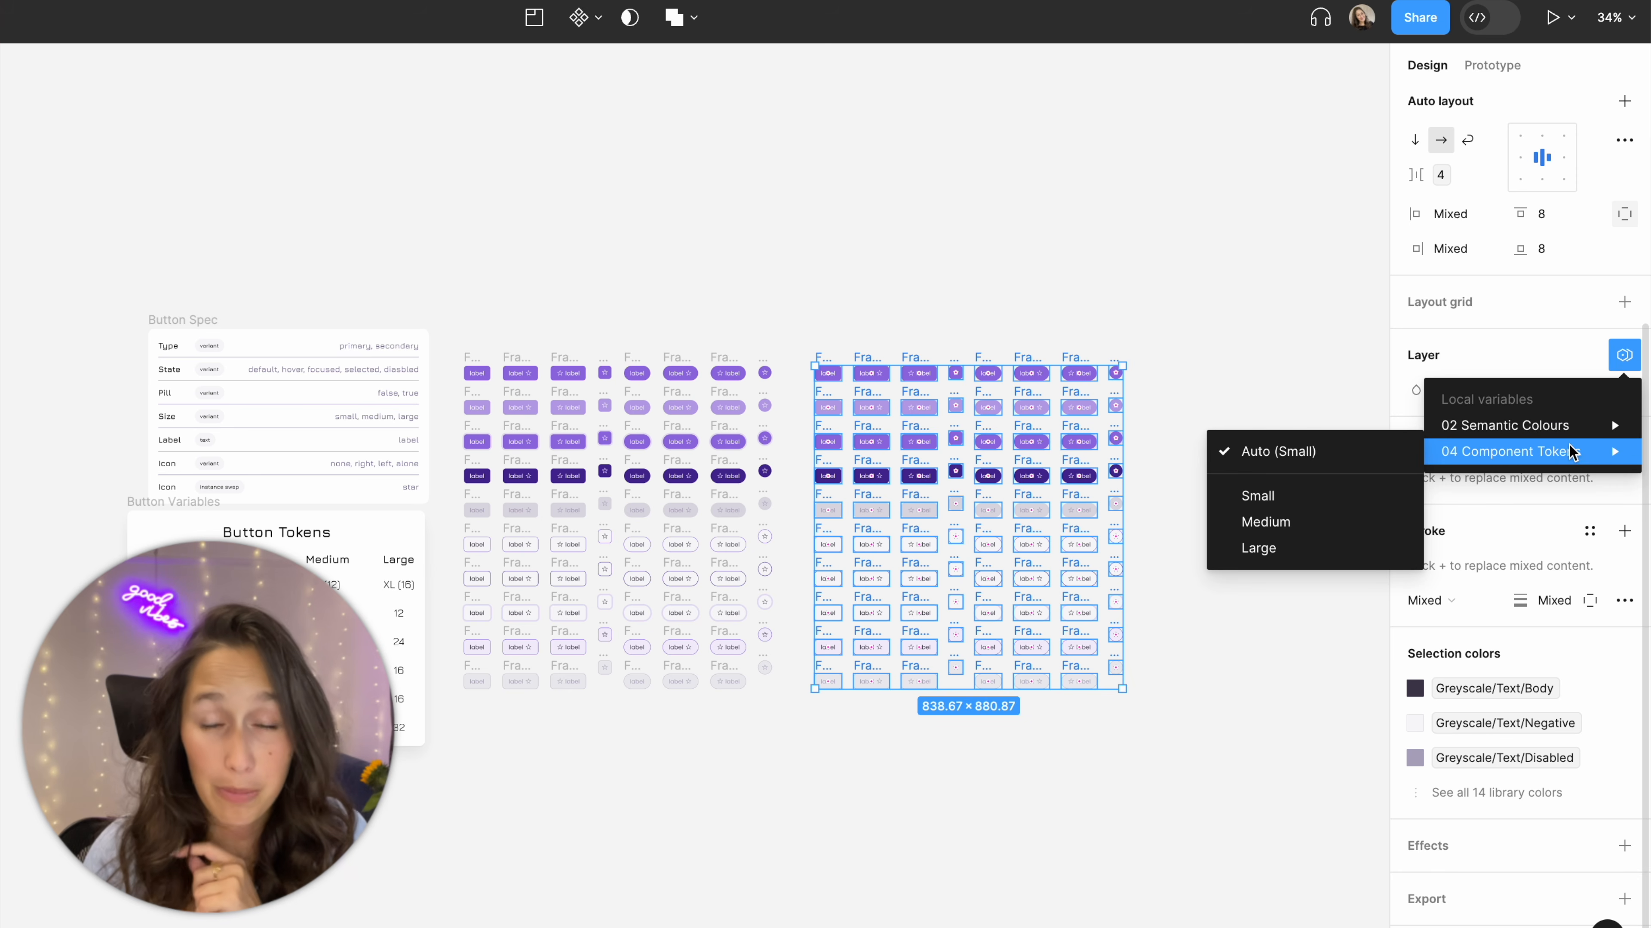
{"action": "left_click", "coordinate": [1333, 523]}
Duplicate the medium button frames beside themselves and set the copies' component tokens mode to Large
{"action": "scroll", "coordinate": [998, 483], "scroll_direction": "right", "scroll_amount": 2}
{"action": "left_click_drag", "start_coordinate": [830, 469], "coordinate": [1168, 463]}
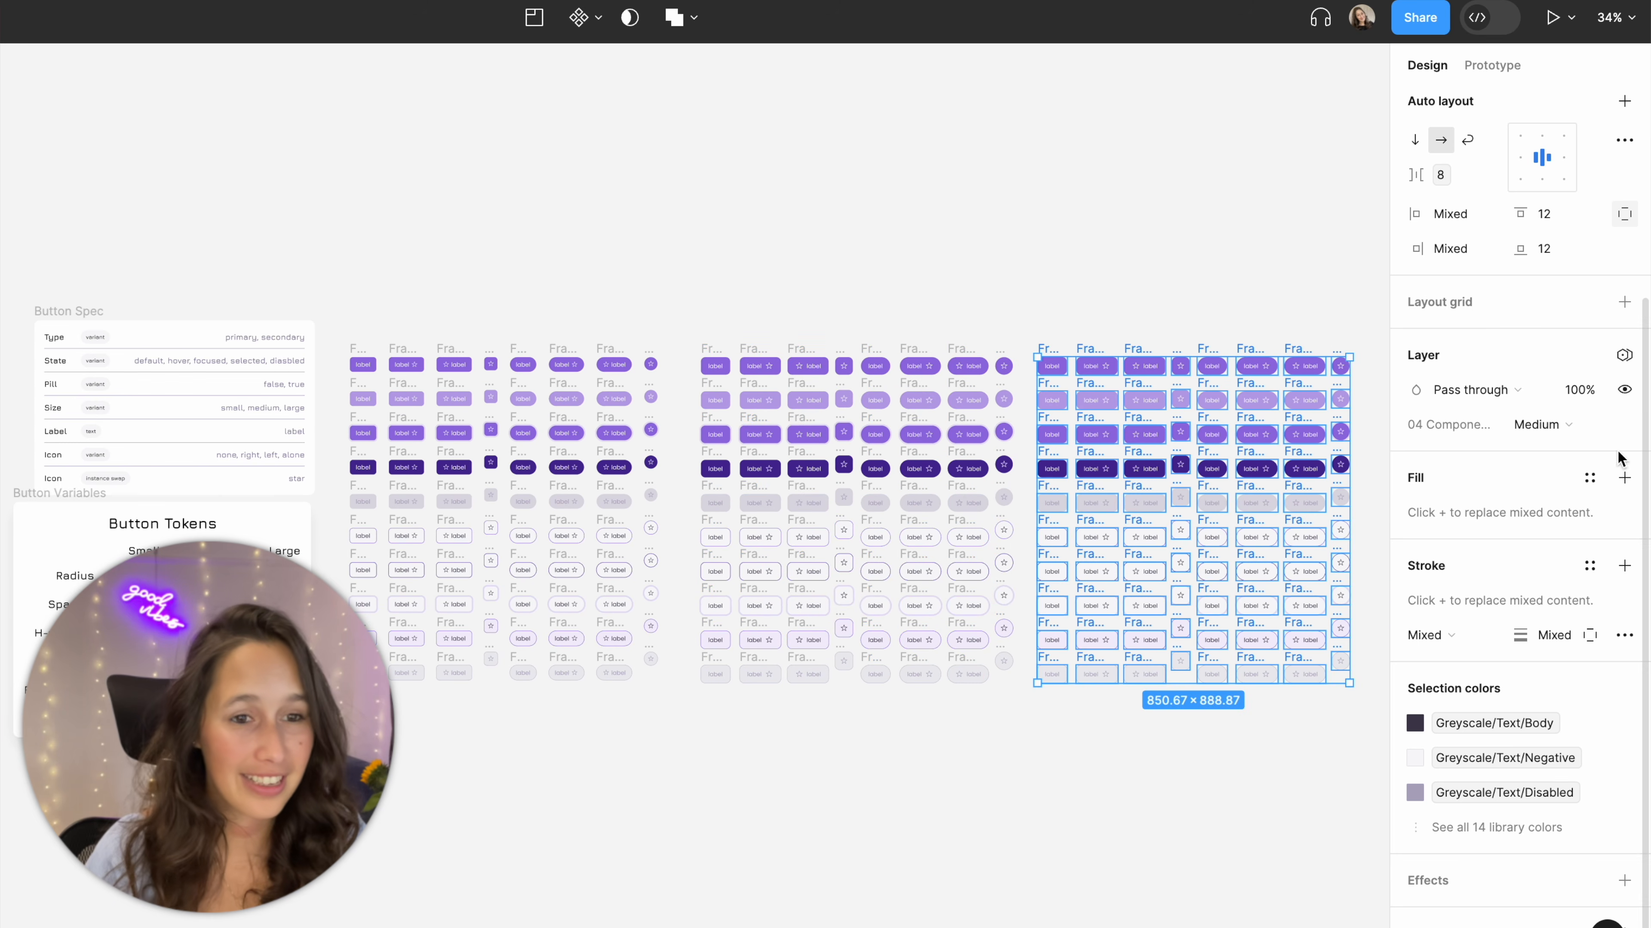
{"action": "left_click", "coordinate": [1560, 426]}
{"action": "left_click", "coordinate": [1575, 443]}
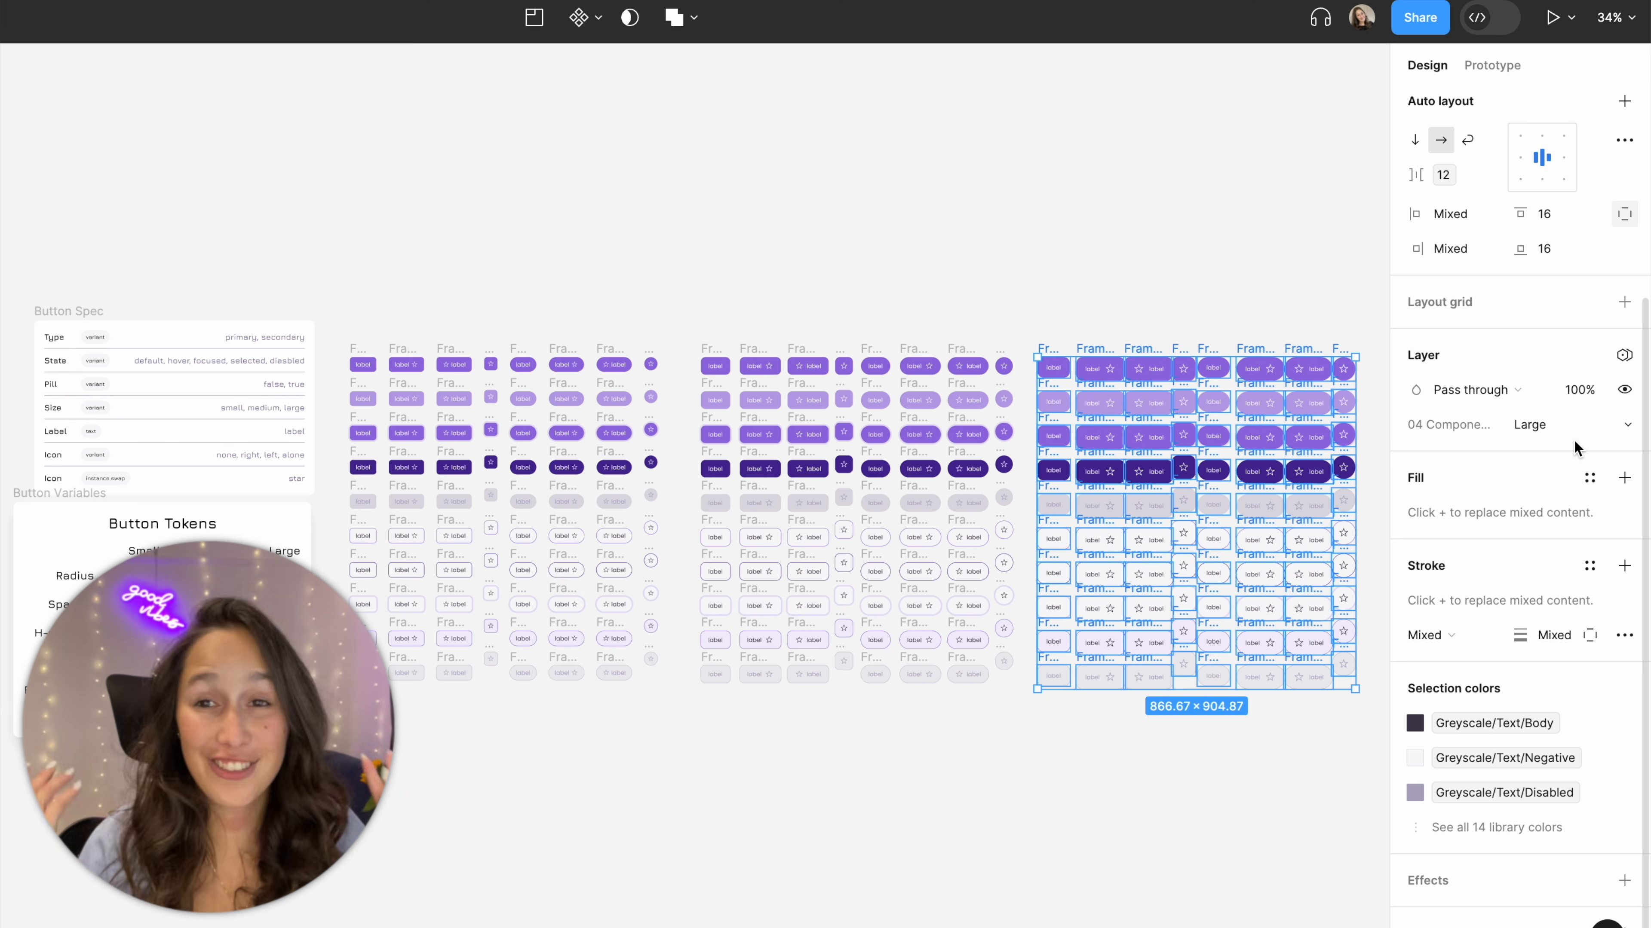
{"action": "left_click", "coordinate": [1315, 254]}
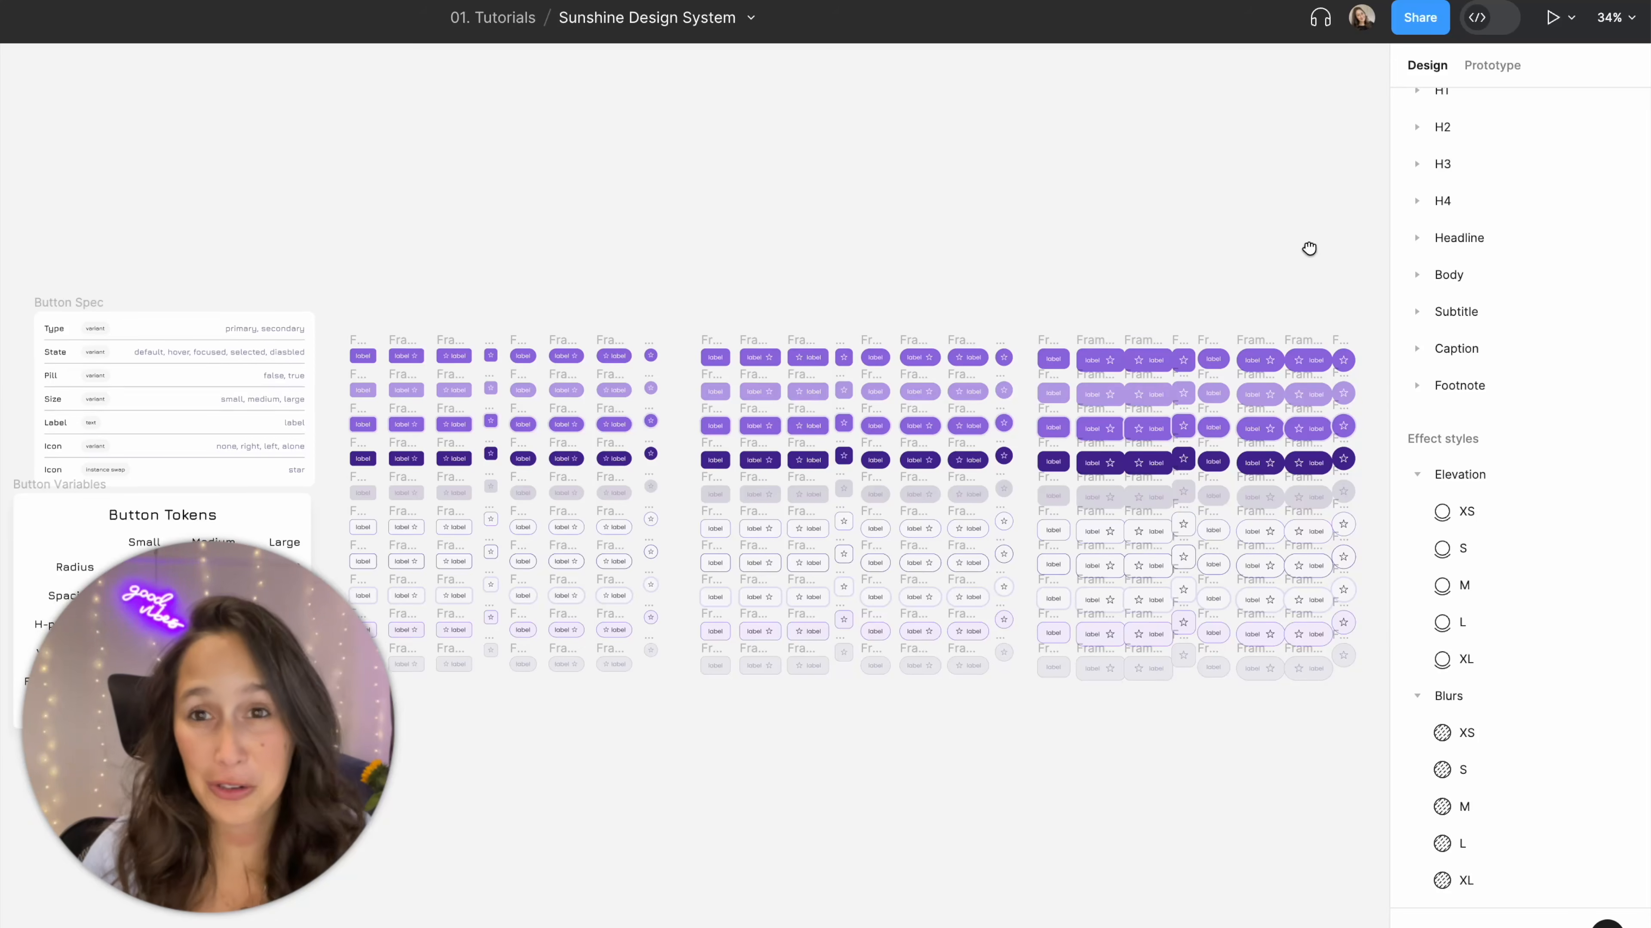
{"action": "left_click_drag", "start_coordinate": [1315, 254], "coordinate": [1265, 231]}
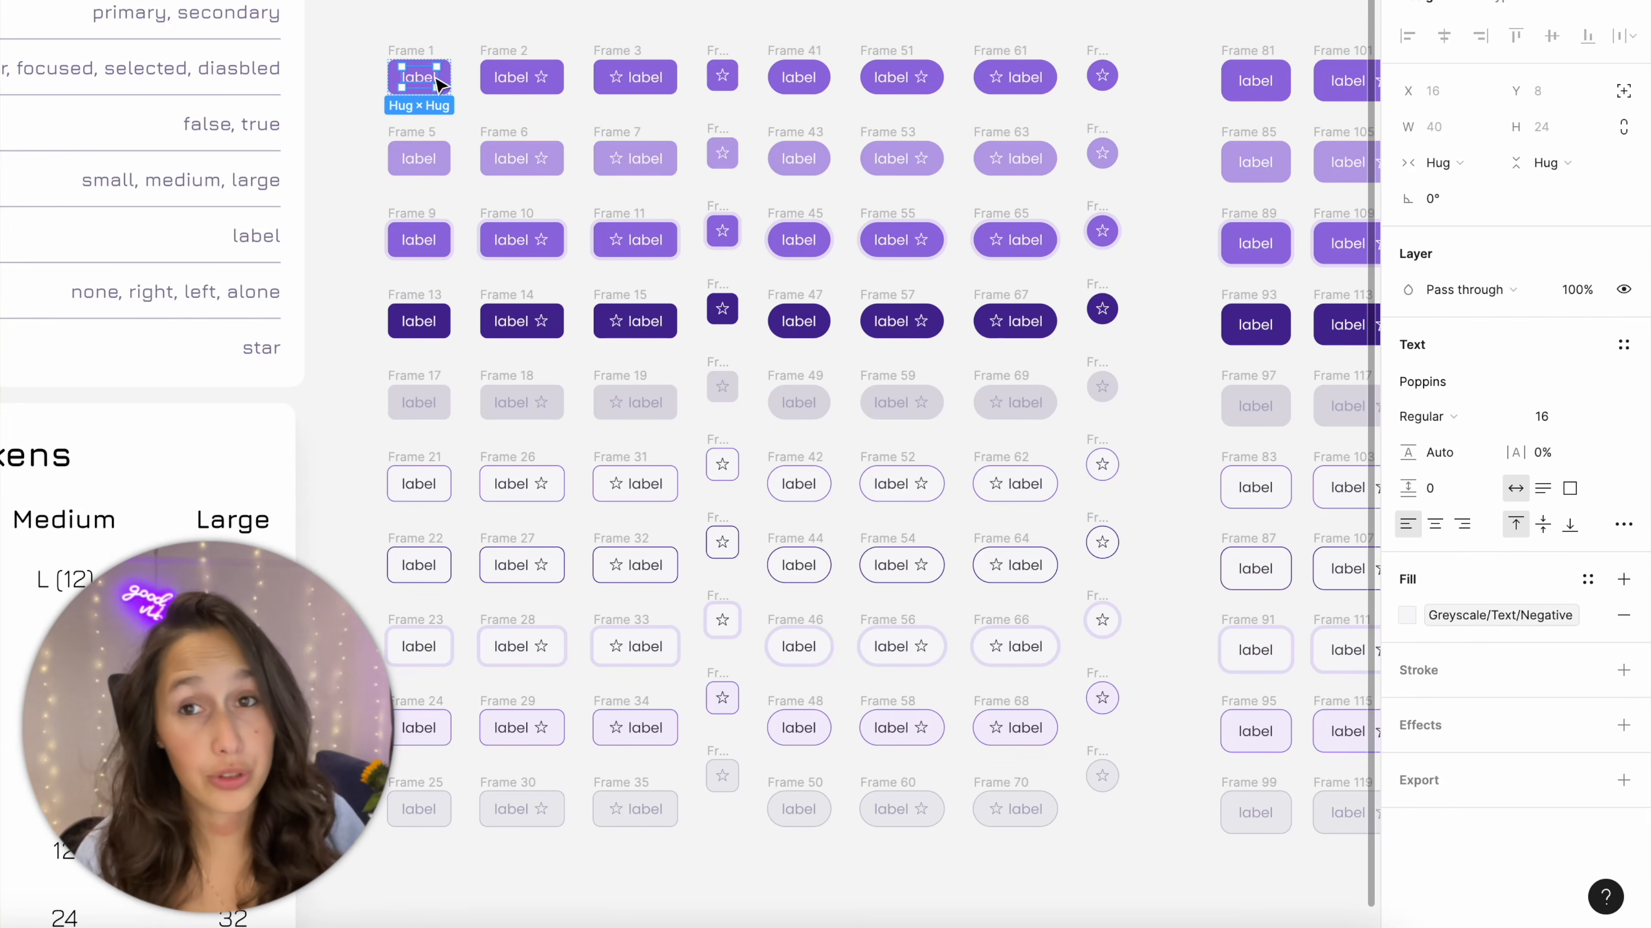
Select the contents of all small button frames and apply the Subtitle/Regular text style to their labels
{"action": "left_click", "coordinate": [493, 52]}
{"action": "left_click_drag", "start_coordinate": [390, 31], "coordinate": [1140, 884]}
{"action": "key", "text": "Return"}
{"action": "key", "text": "Return"}
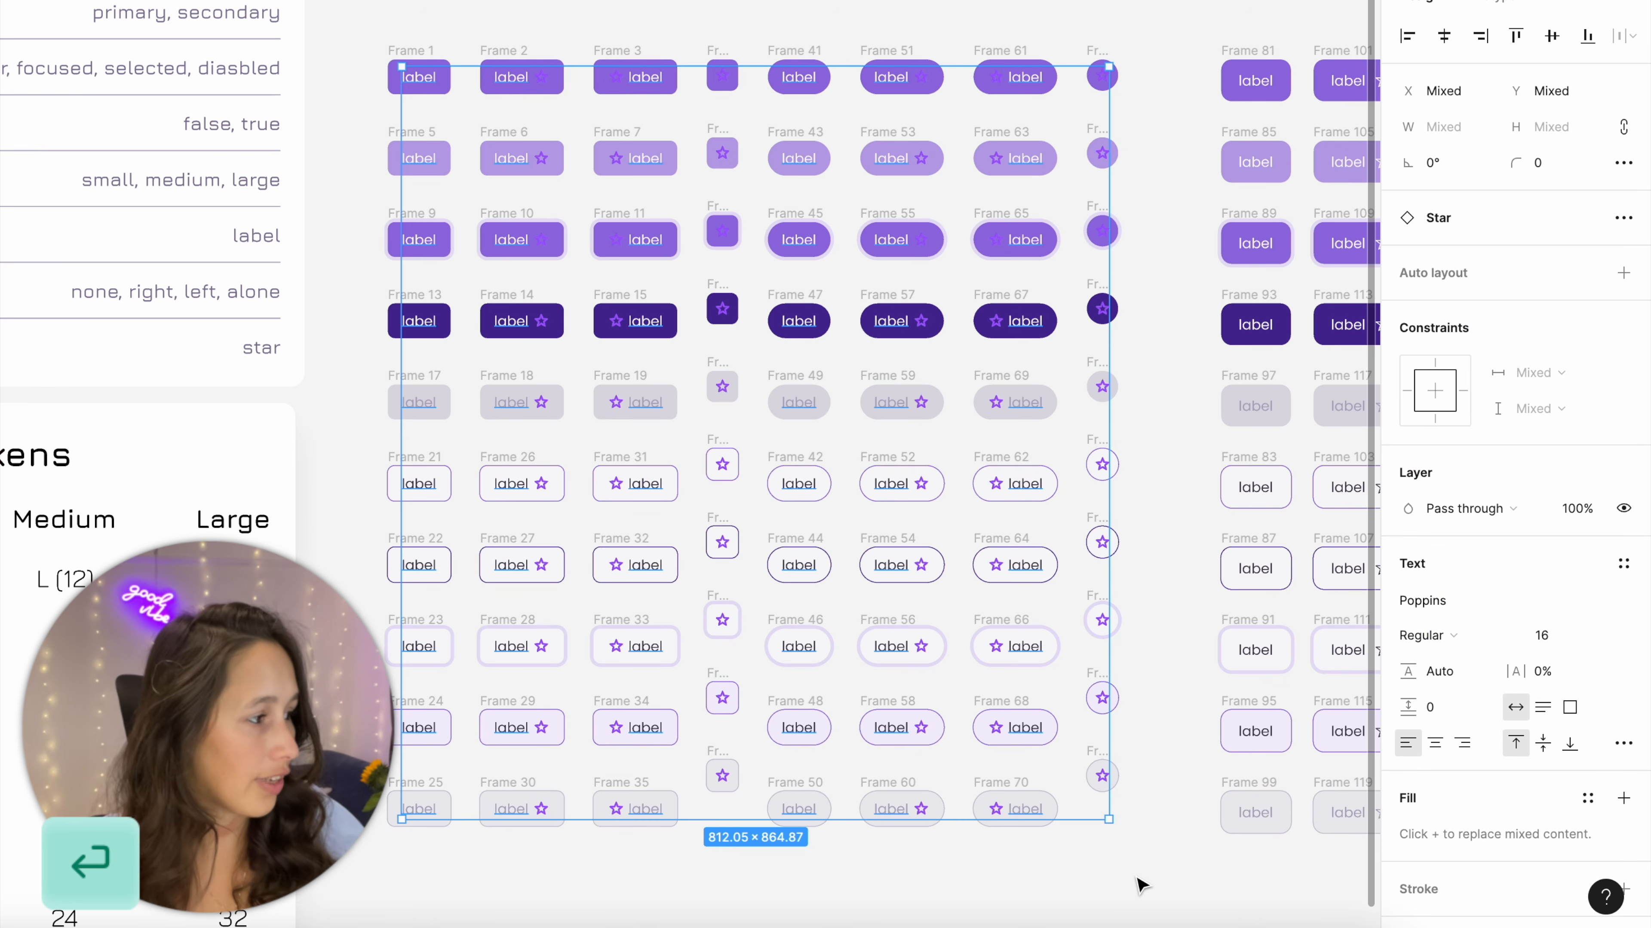
{"action": "scroll", "coordinate": [1201, 722], "scroll_direction": "up", "scroll_amount": 1}
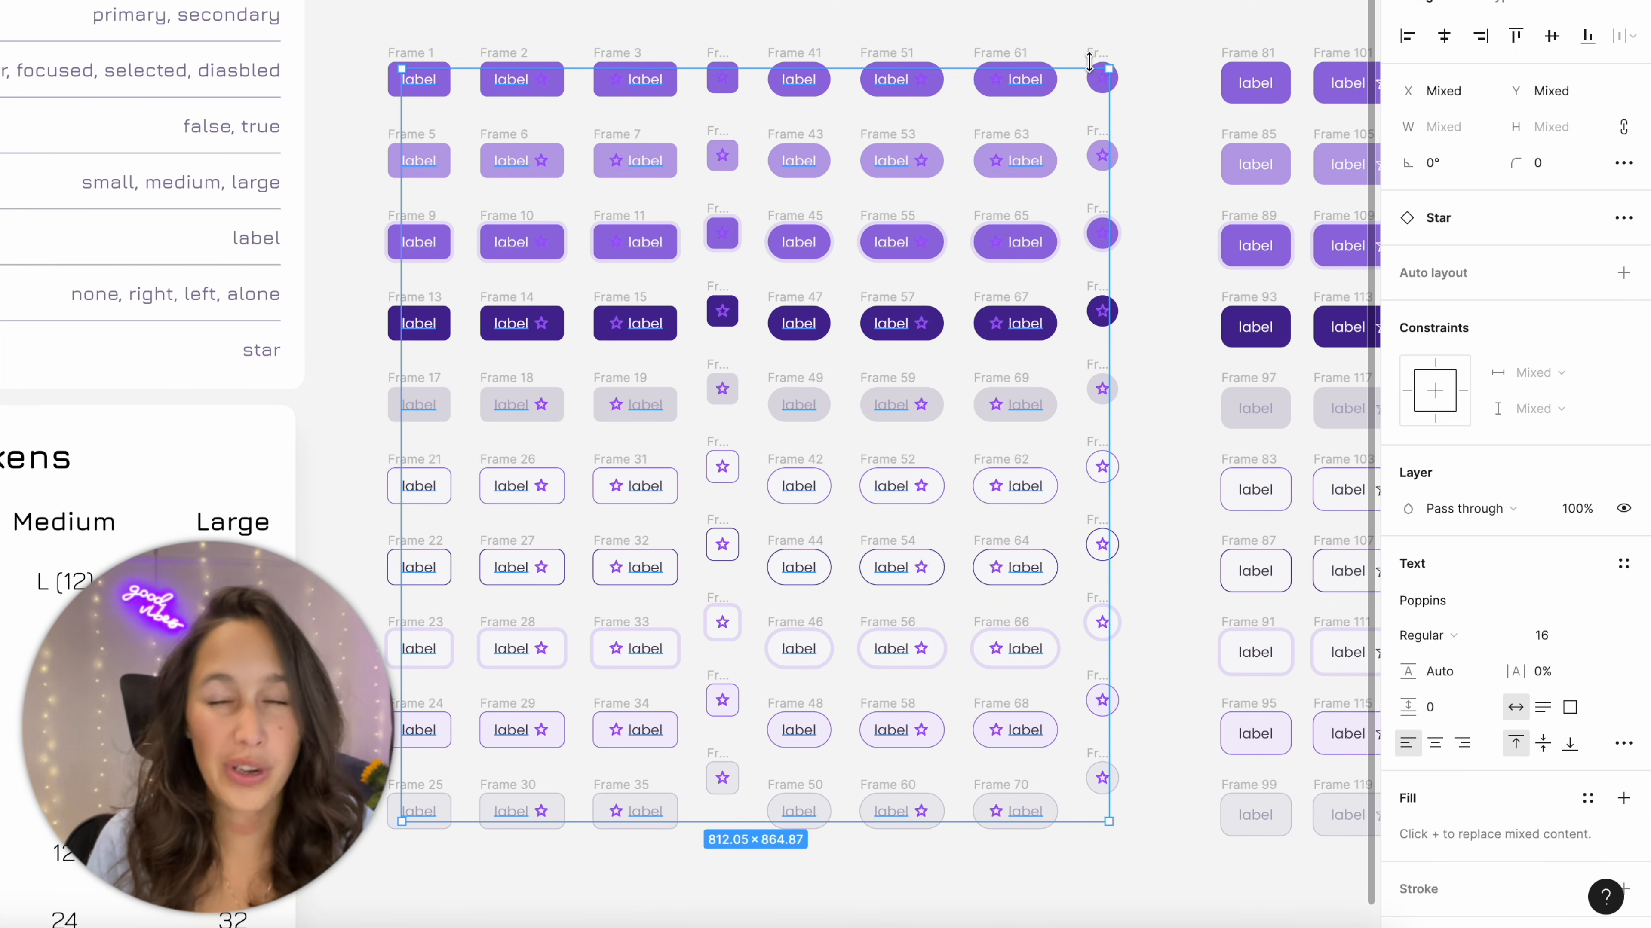
{"action": "scroll", "coordinate": [1588, 585], "scroll_direction": "down", "scroll_amount": 1}
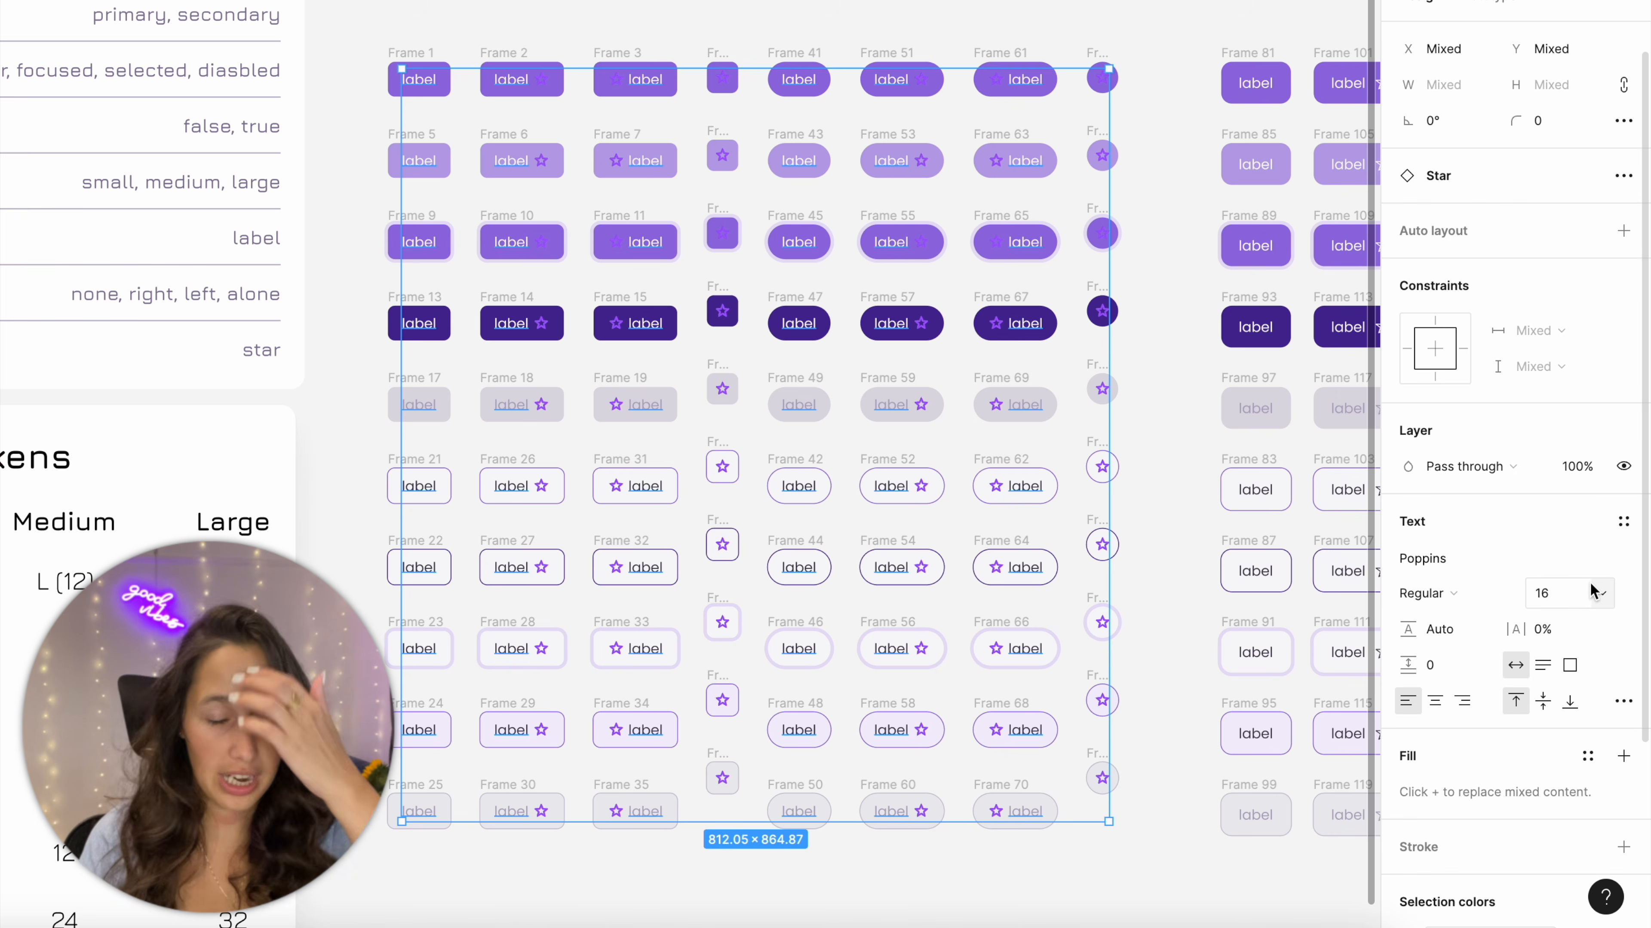
{"action": "left_click", "coordinate": [1623, 522]}
{"action": "scroll", "coordinate": [1505, 739], "scroll_direction": "down", "scroll_amount": 3}
{"action": "scroll", "coordinate": [1505, 739], "scroll_direction": "down", "scroll_amount": 5}
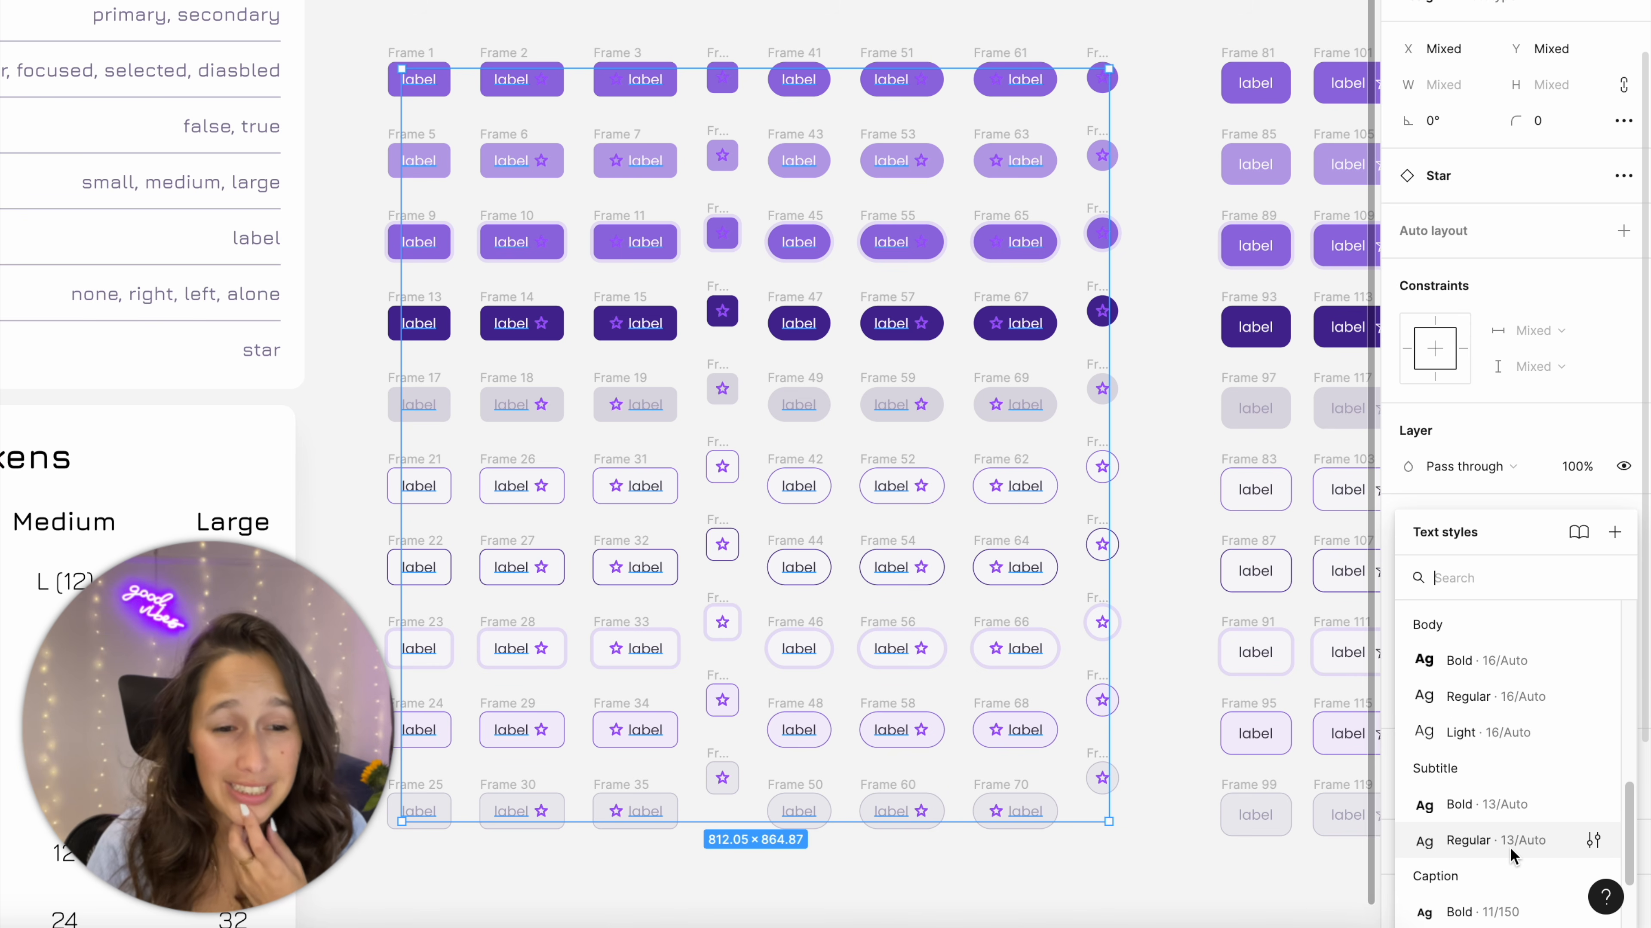
{"action": "left_click", "coordinate": [1488, 841]}
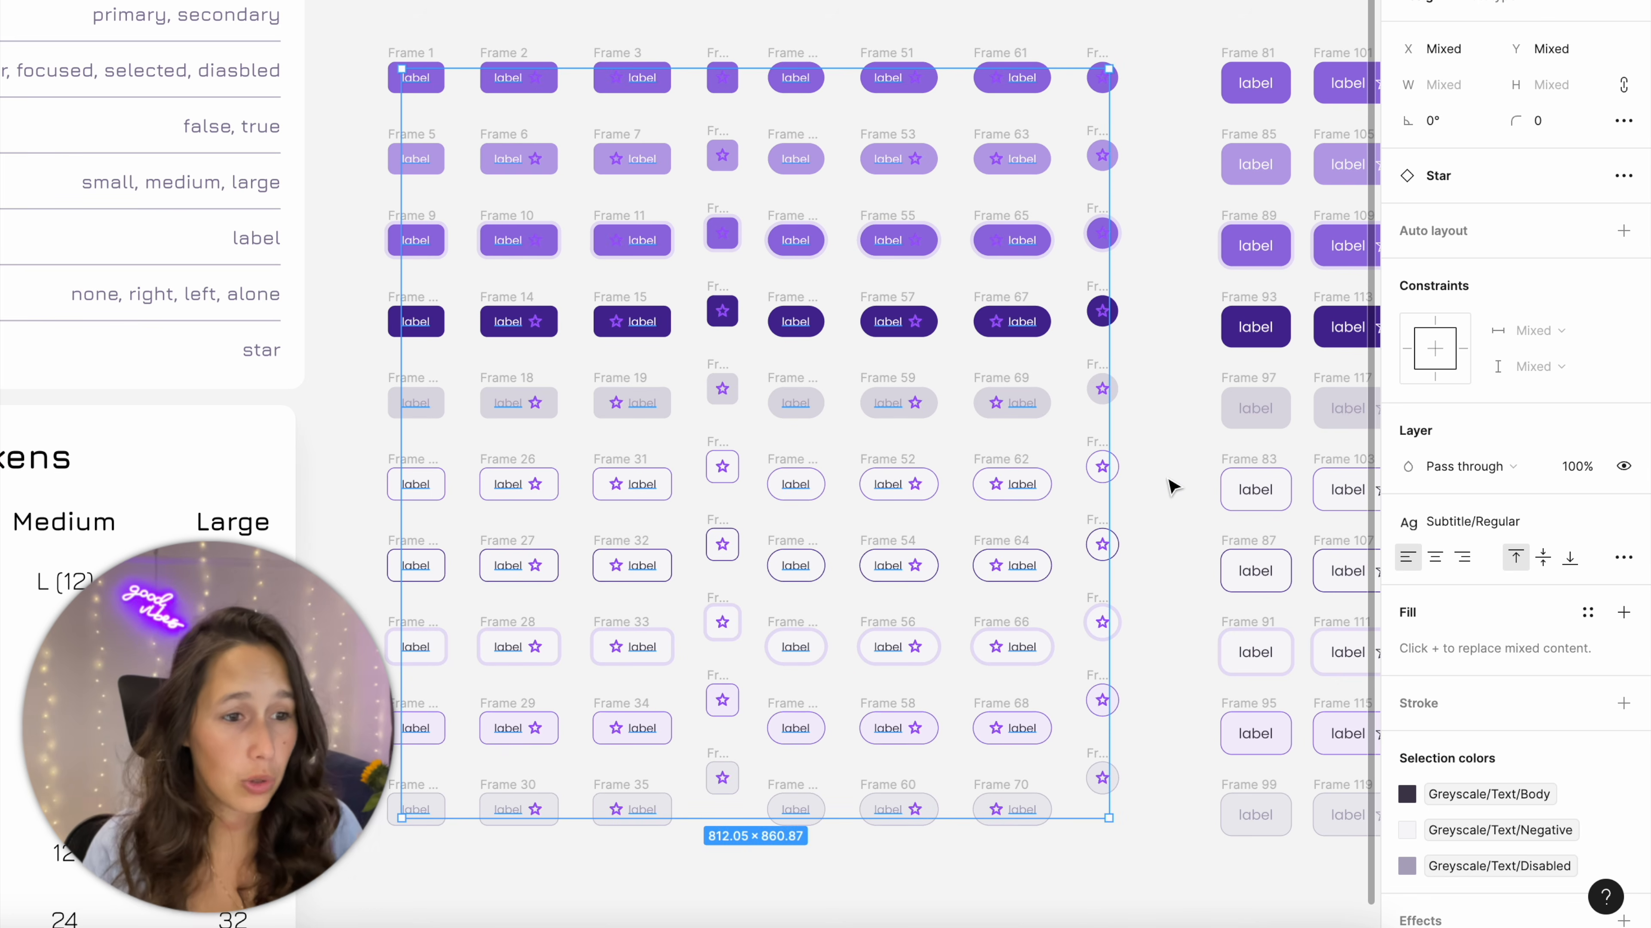
Select the contents of all medium button frames and apply the Body/Regular text style to their labels
{"action": "left_click", "coordinate": [1204, 479]}
{"action": "left_click_drag", "start_coordinate": [1204, 479], "coordinate": [600, 473]}
{"action": "left_click_drag", "start_coordinate": [748, 251], "coordinate": [453, 240]}
{"action": "key", "text": "ctrl+minus"}
{"action": "left_click_drag", "start_coordinate": [294, 28], "coordinate": [954, 860]}
{"action": "key", "text": "Return"}
{"action": "key", "text": "Return"}
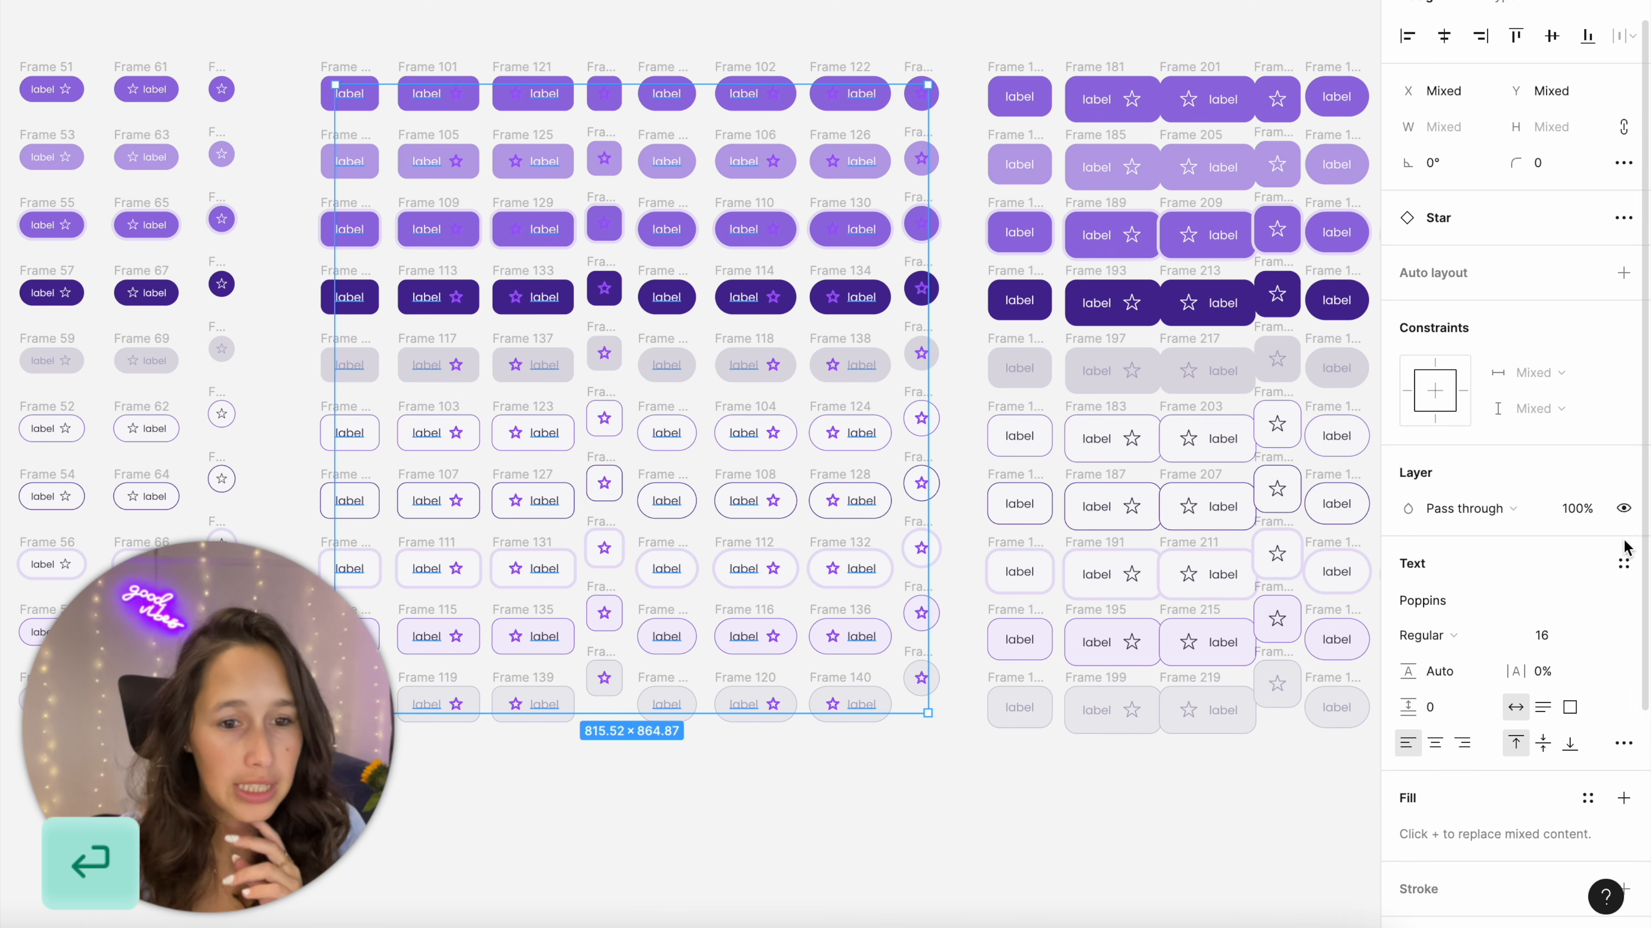
{"action": "left_click", "coordinate": [1624, 563]}
{"action": "type", "text": "body"}
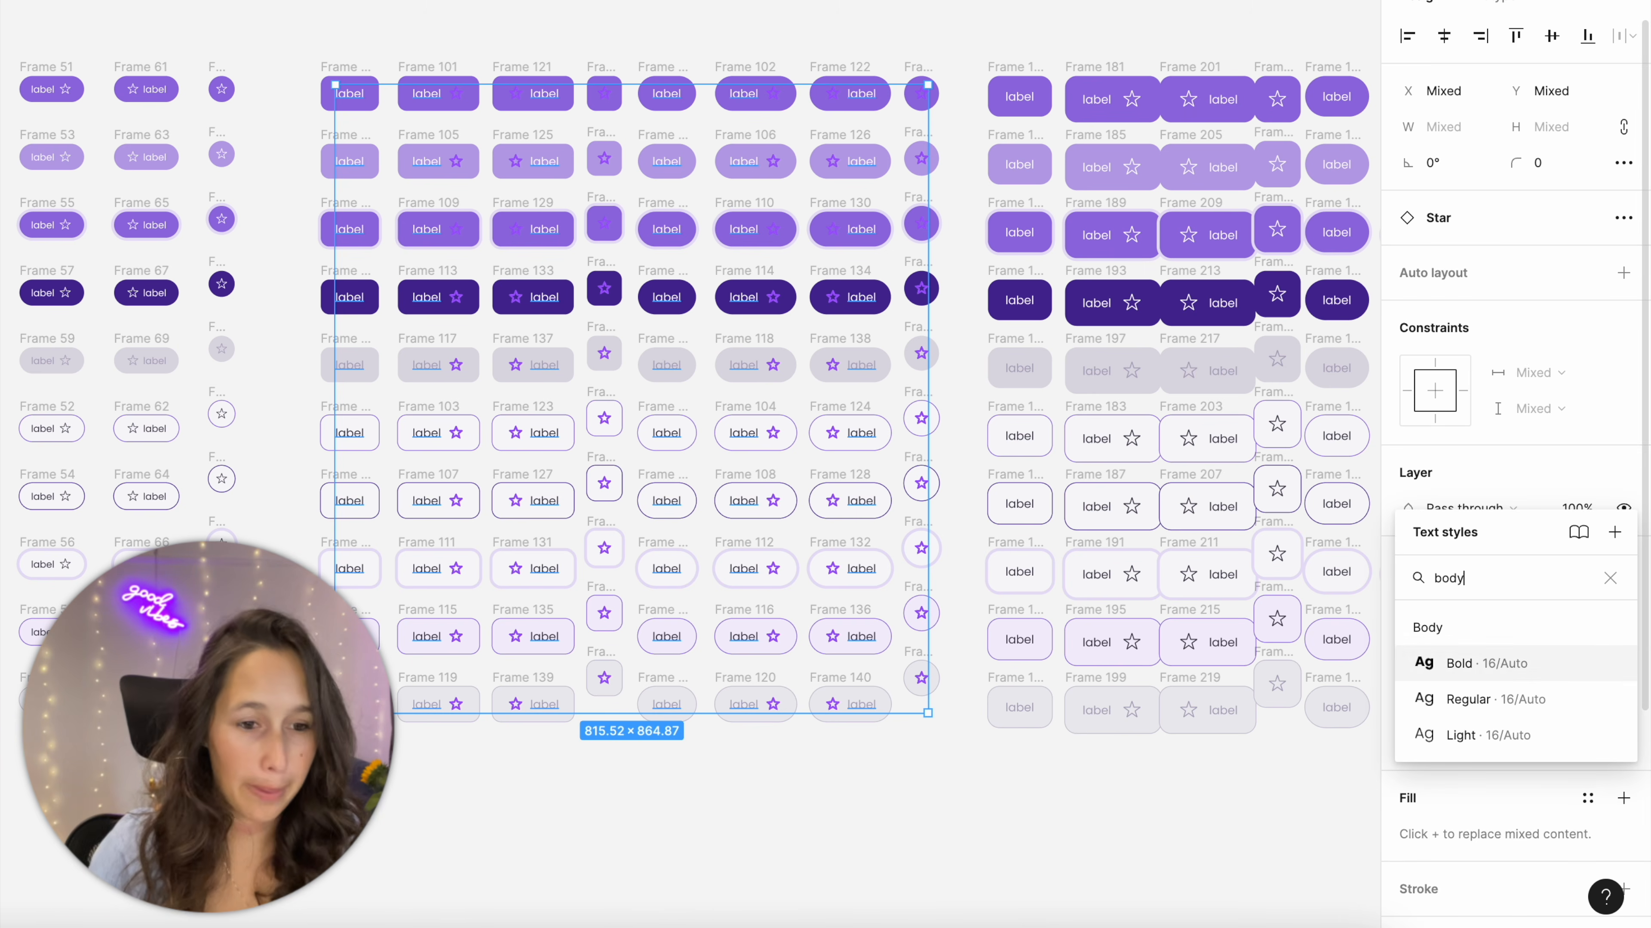
{"action": "key", "text": "Down"}
{"action": "key", "text": "Return"}
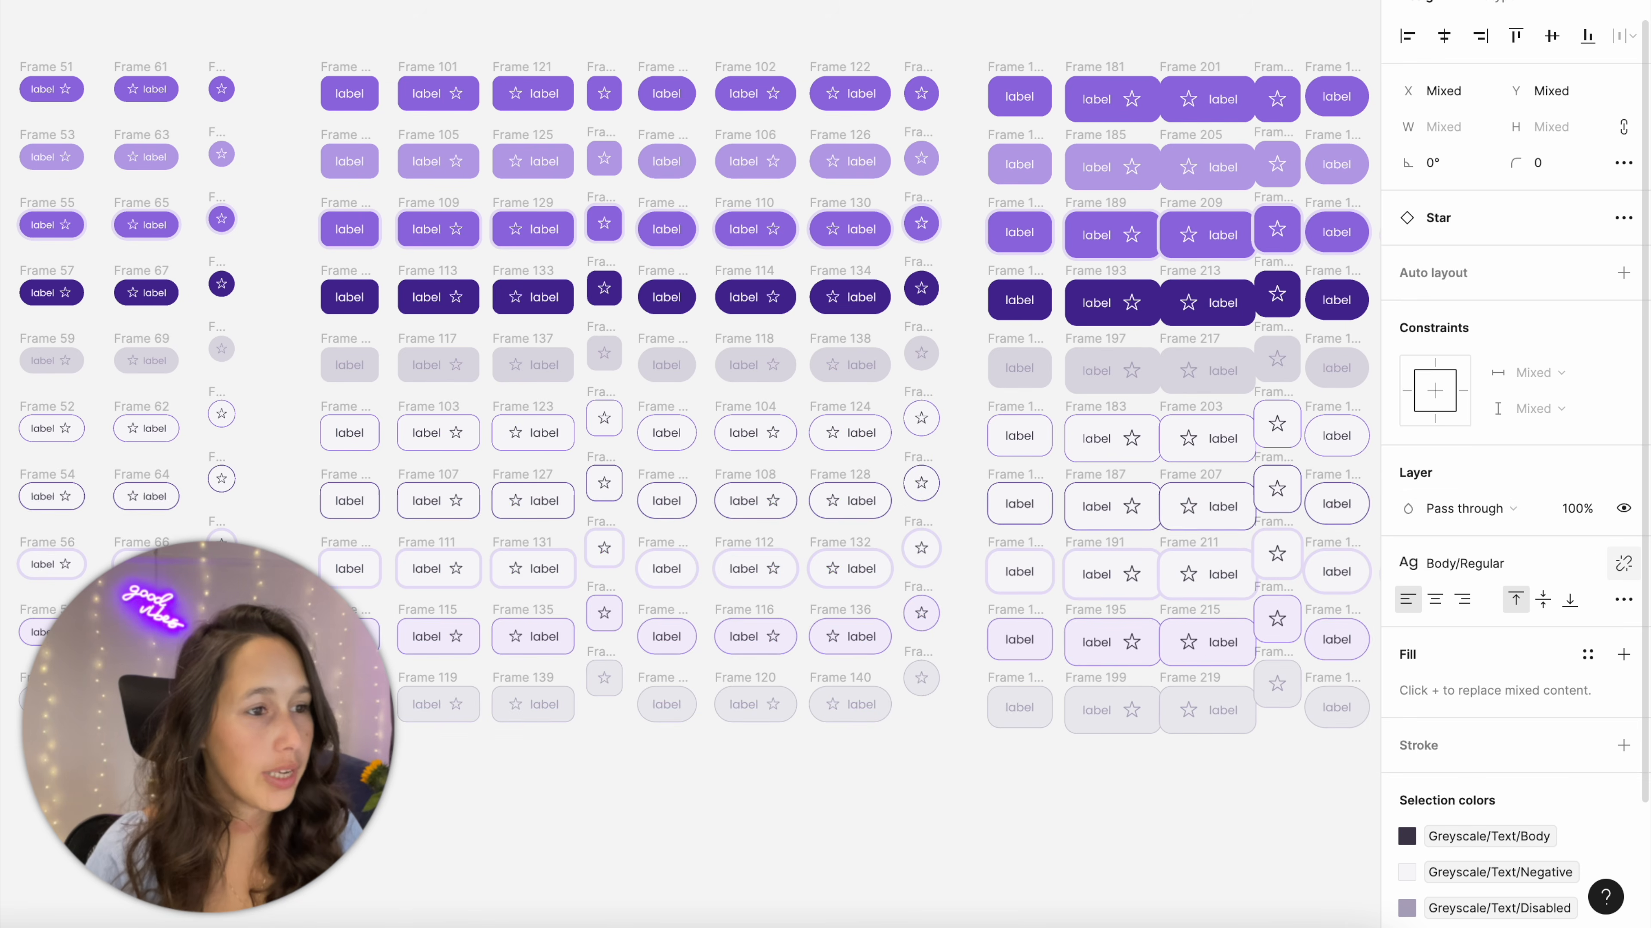
Select the contents of all large button frames and apply the Headline/Regular text style to their labels
{"action": "scroll", "coordinate": [884, 268], "scroll_direction": "right", "scroll_amount": 5}
{"action": "left_click_drag", "start_coordinate": [670, 19], "coordinate": [1338, 771]}
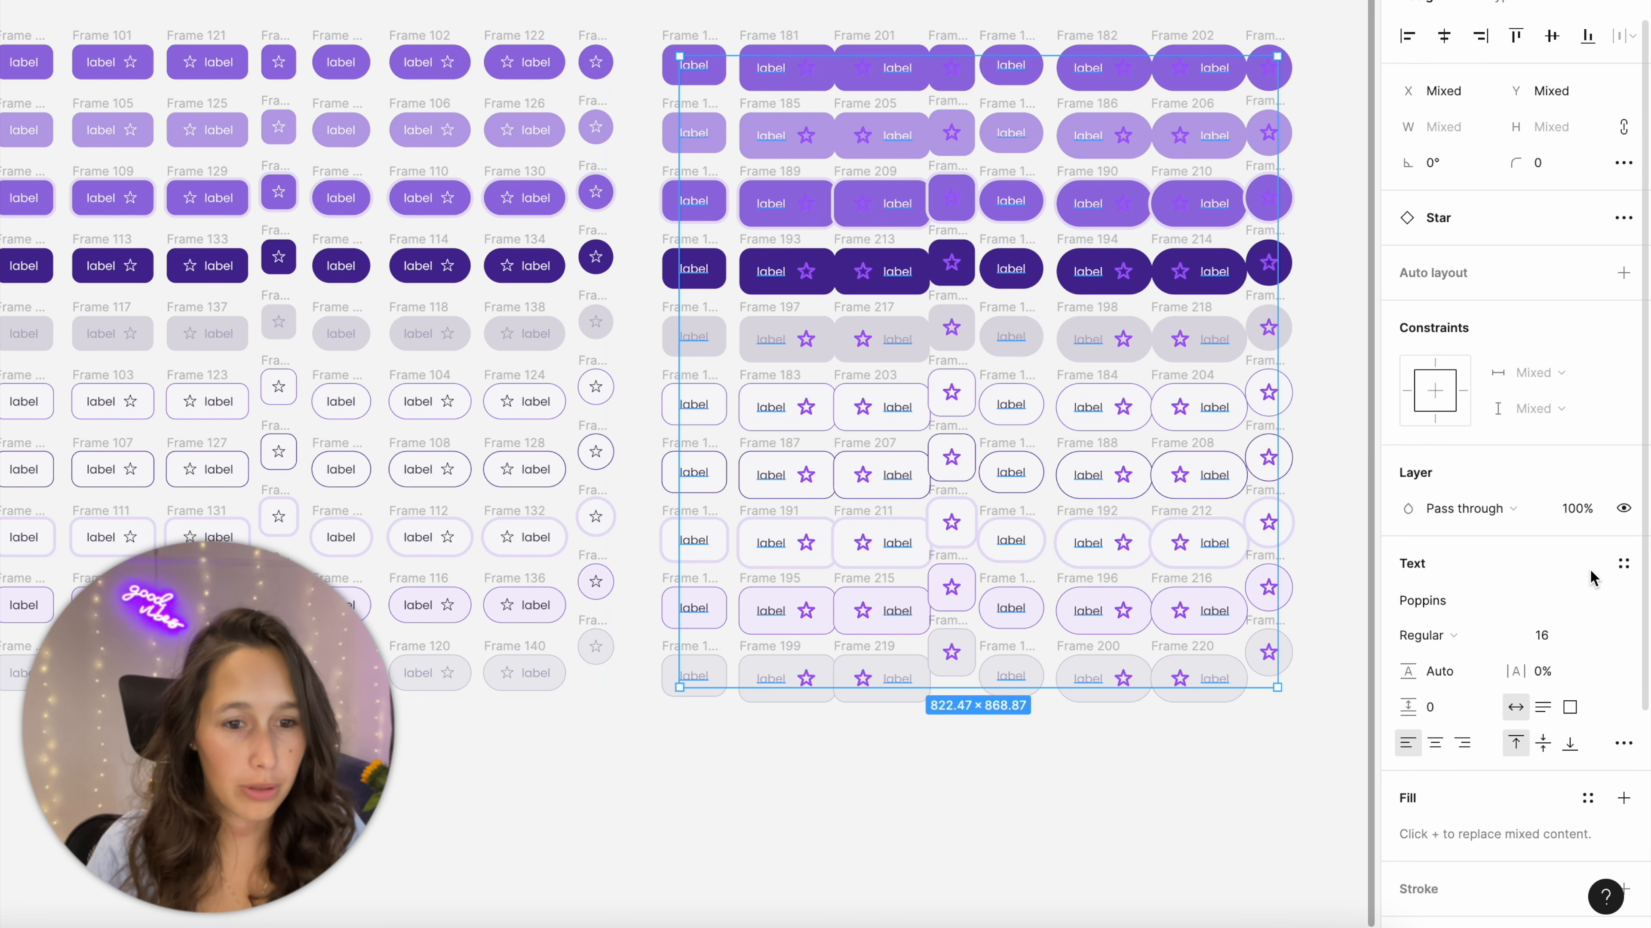
{"action": "left_click", "coordinate": [1622, 563]}
{"action": "scroll", "coordinate": [1534, 754], "scroll_direction": "down", "scroll_amount": 3}
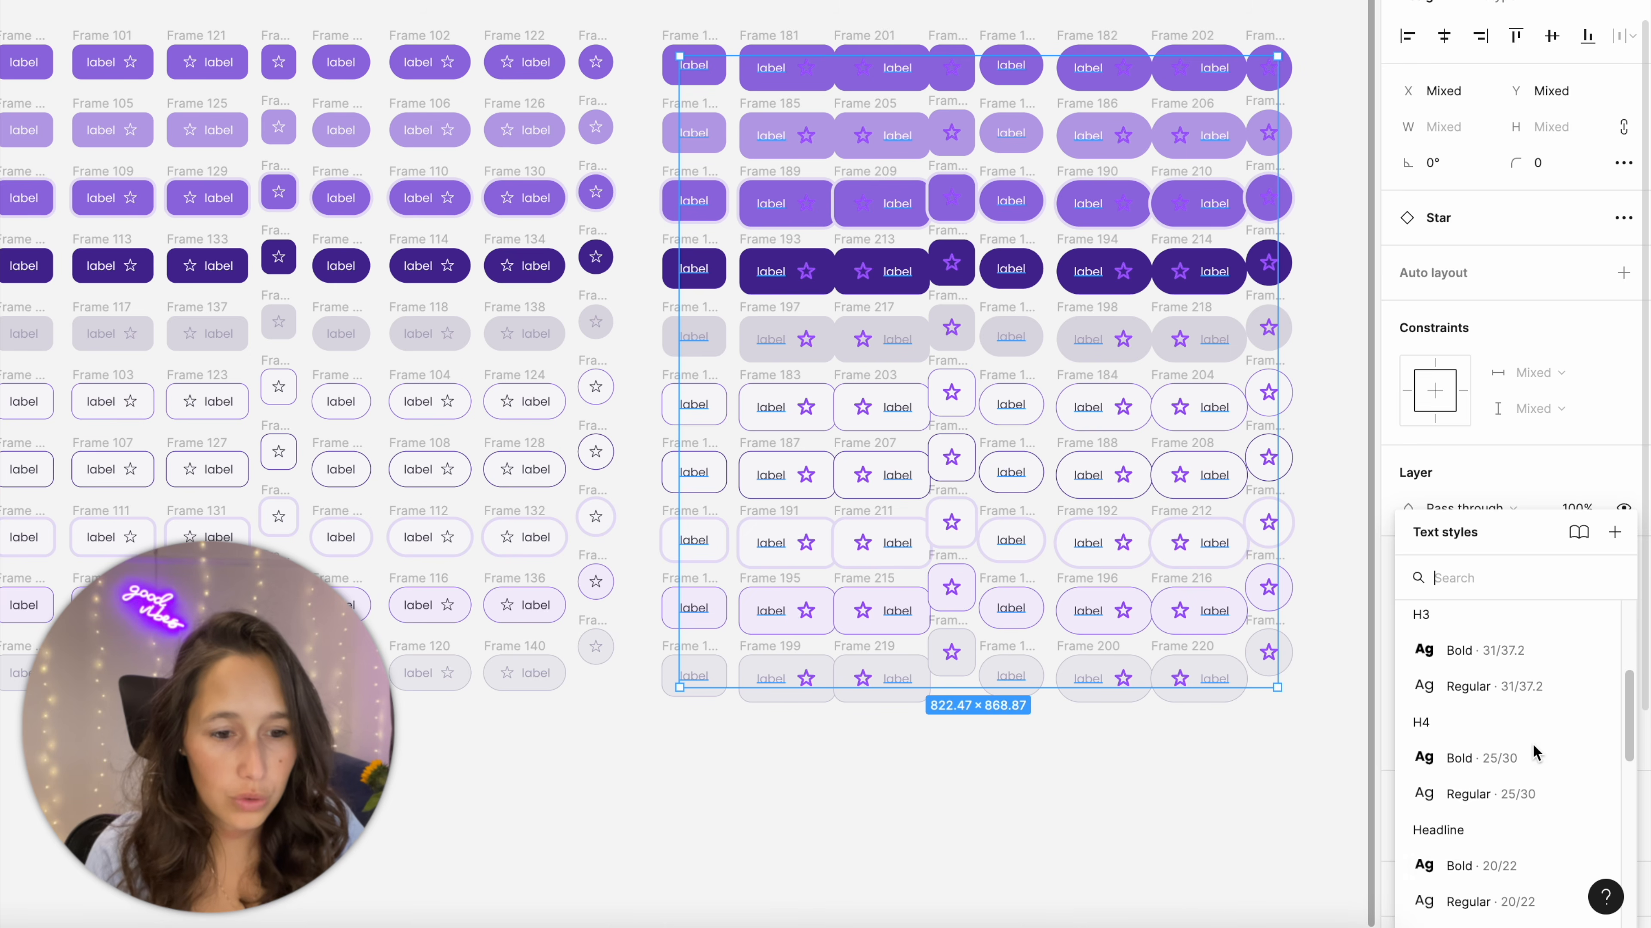
{"action": "left_click", "coordinate": [1487, 906]}
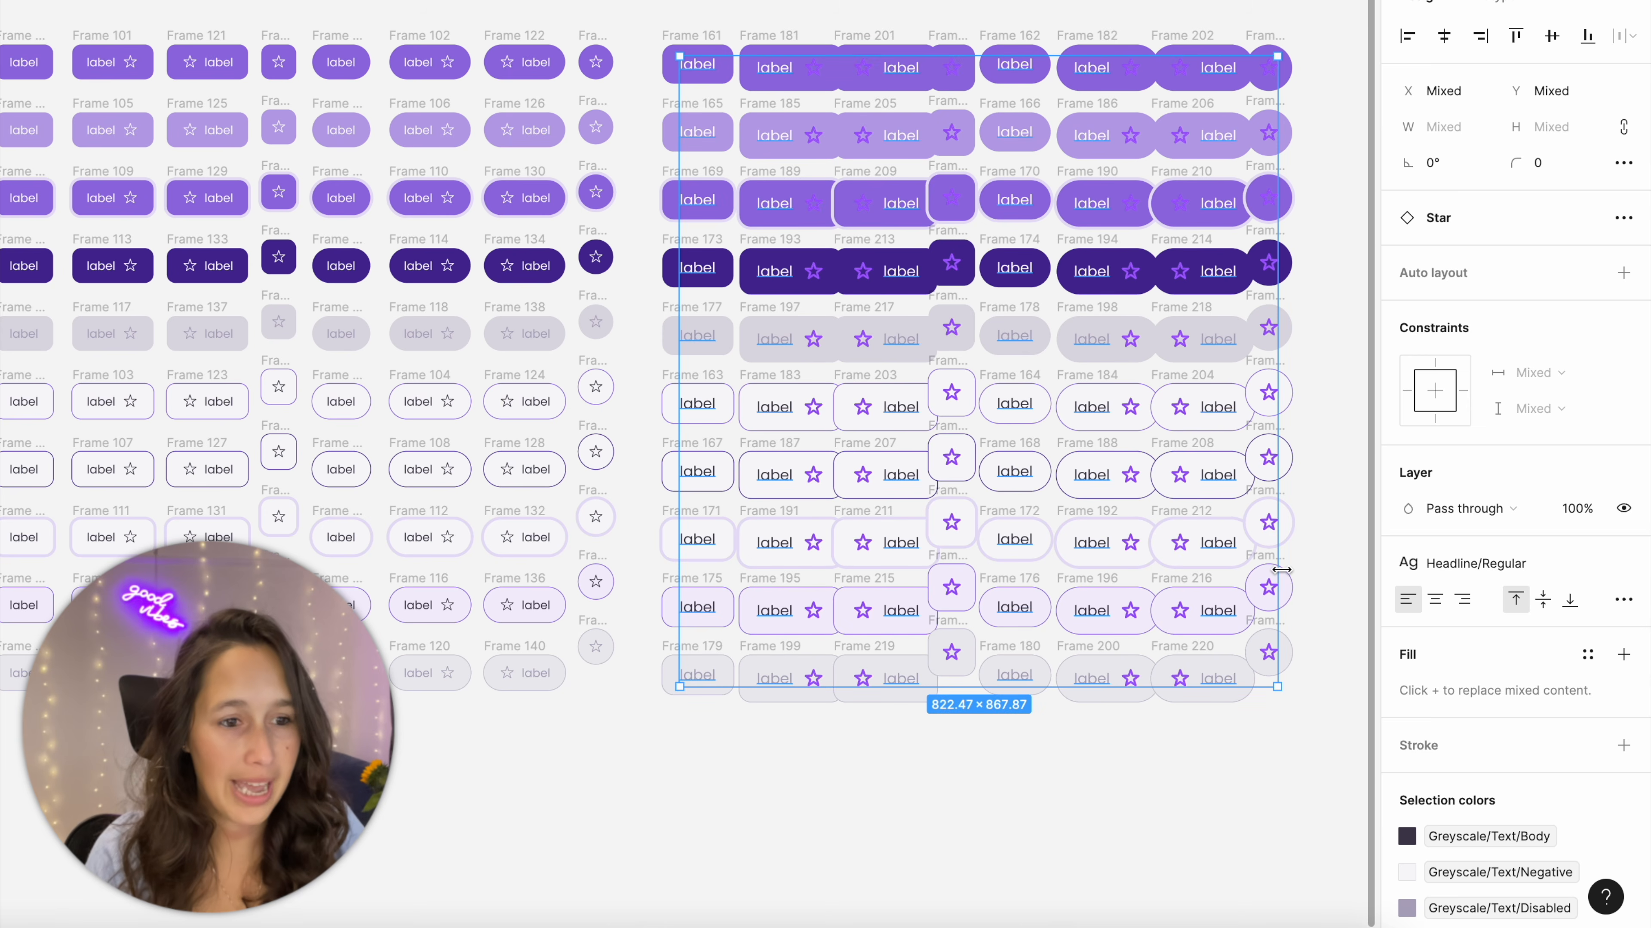
{"action": "left_click", "coordinate": [1351, 532]}
{"action": "scroll", "coordinate": [1039, 626], "scroll_direction": "down", "scroll_amount": 5}
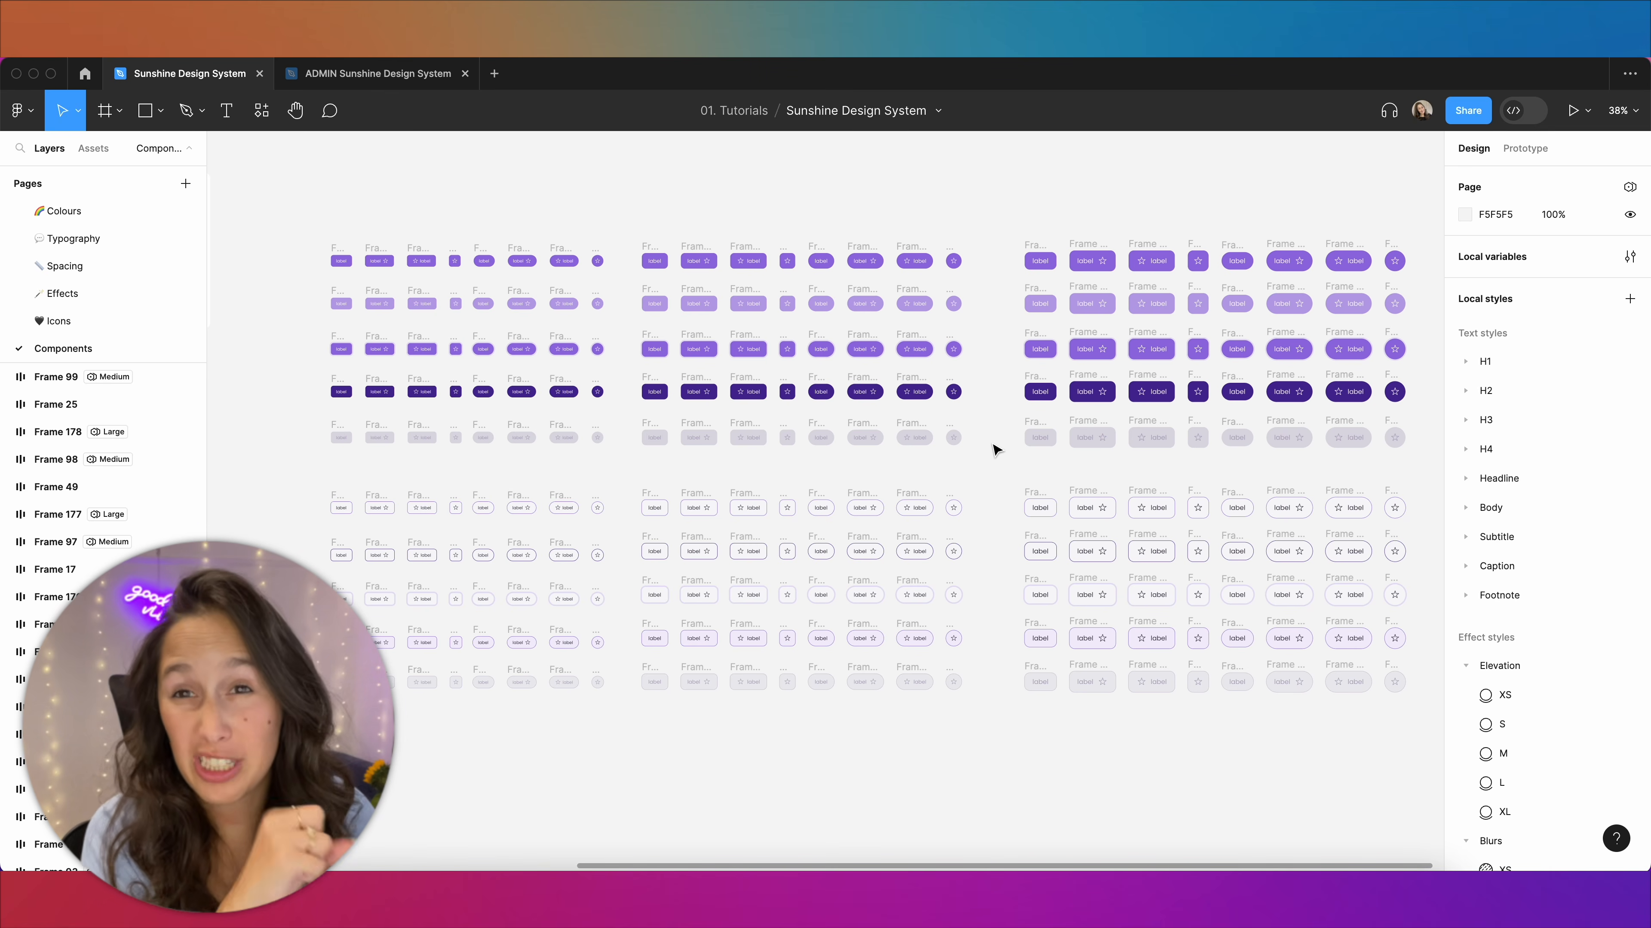
Select all the button frames in the three sizes and batch-rename them to "Type ="
{"action": "left_click_drag", "start_coordinate": [621, 343], "coordinate": [1093, 422]}
{"action": "left_click_drag", "start_coordinate": [482, 250], "coordinate": [533, 284]}
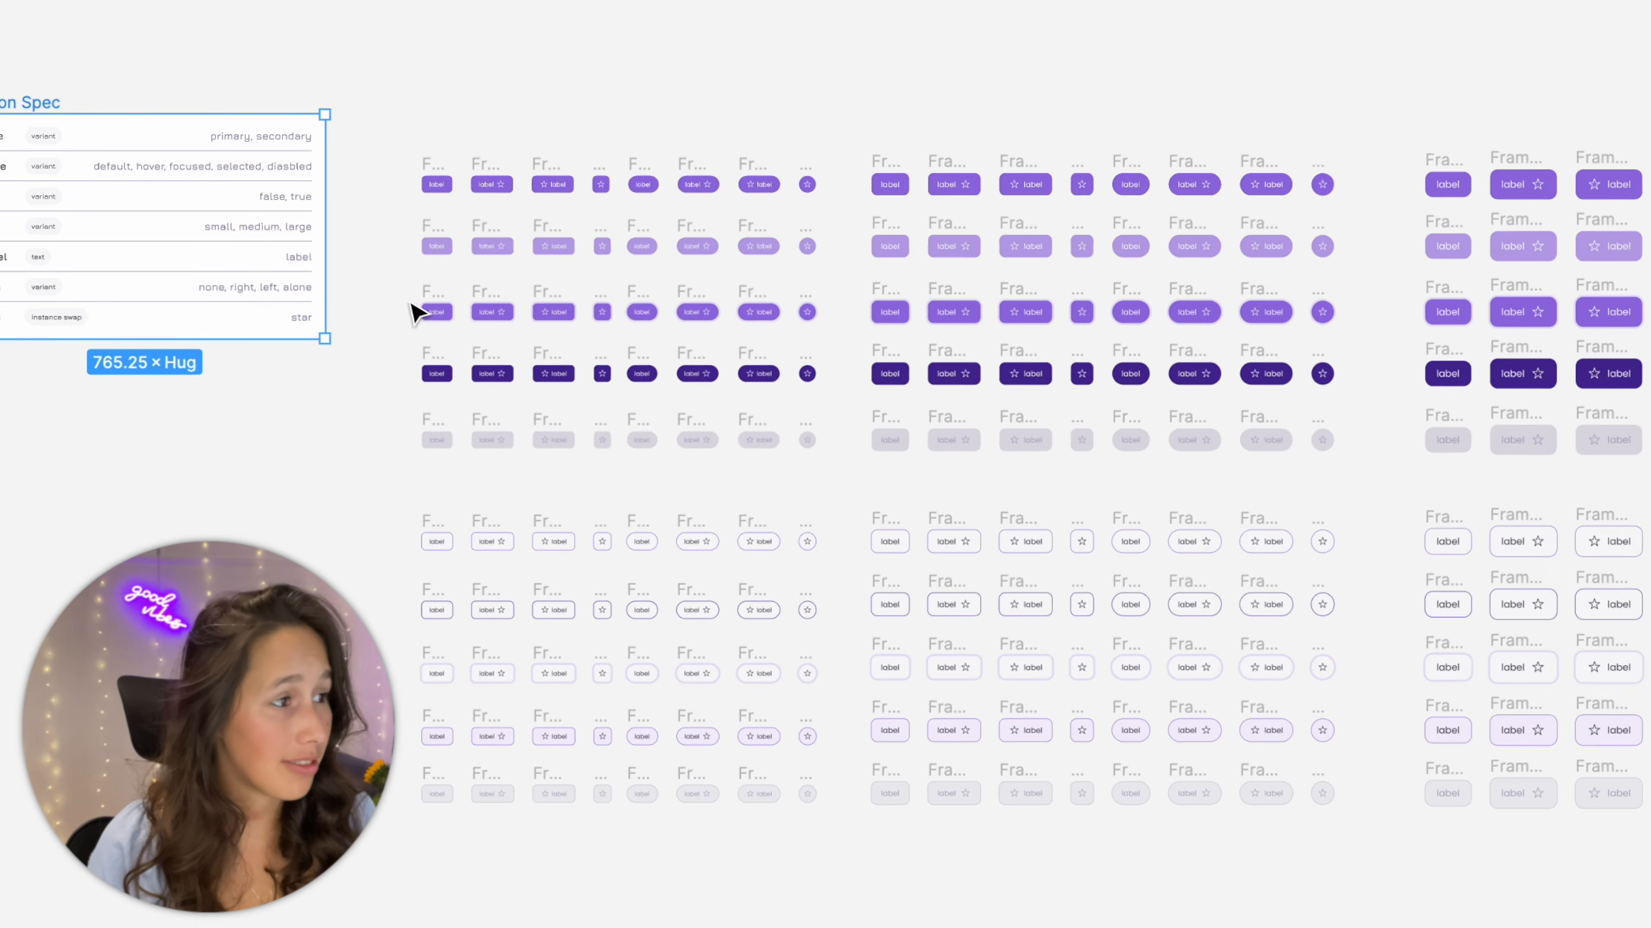
{"action": "left_click_drag", "start_coordinate": [449, 174], "coordinate": [1633, 760]}
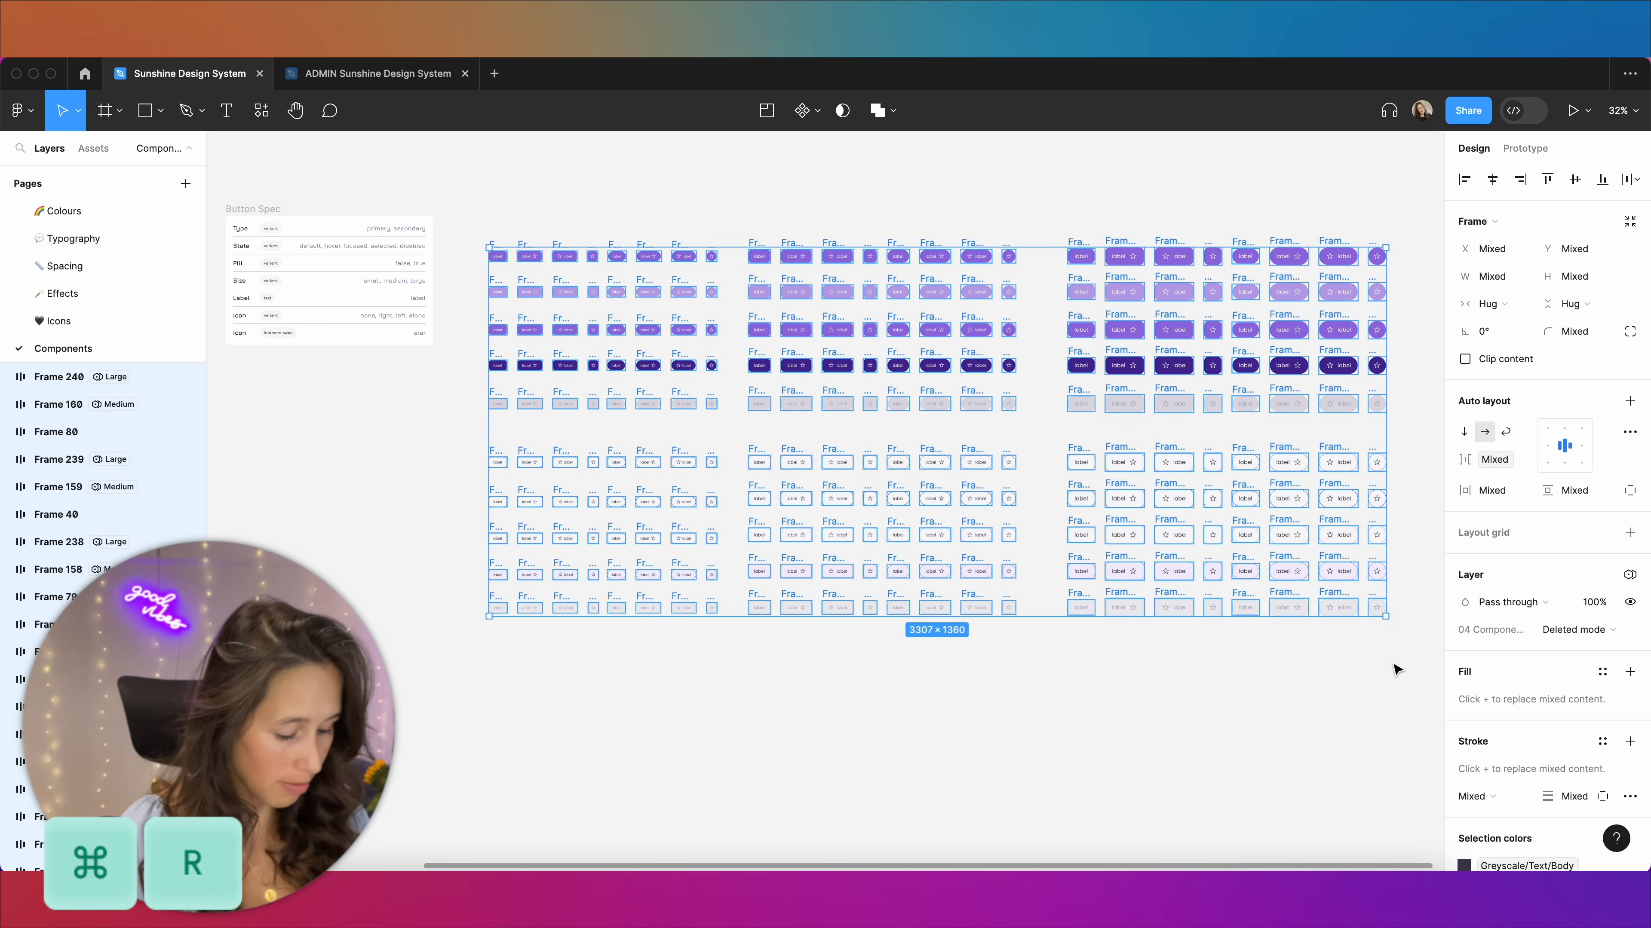
{"action": "key", "text": "super+r"}
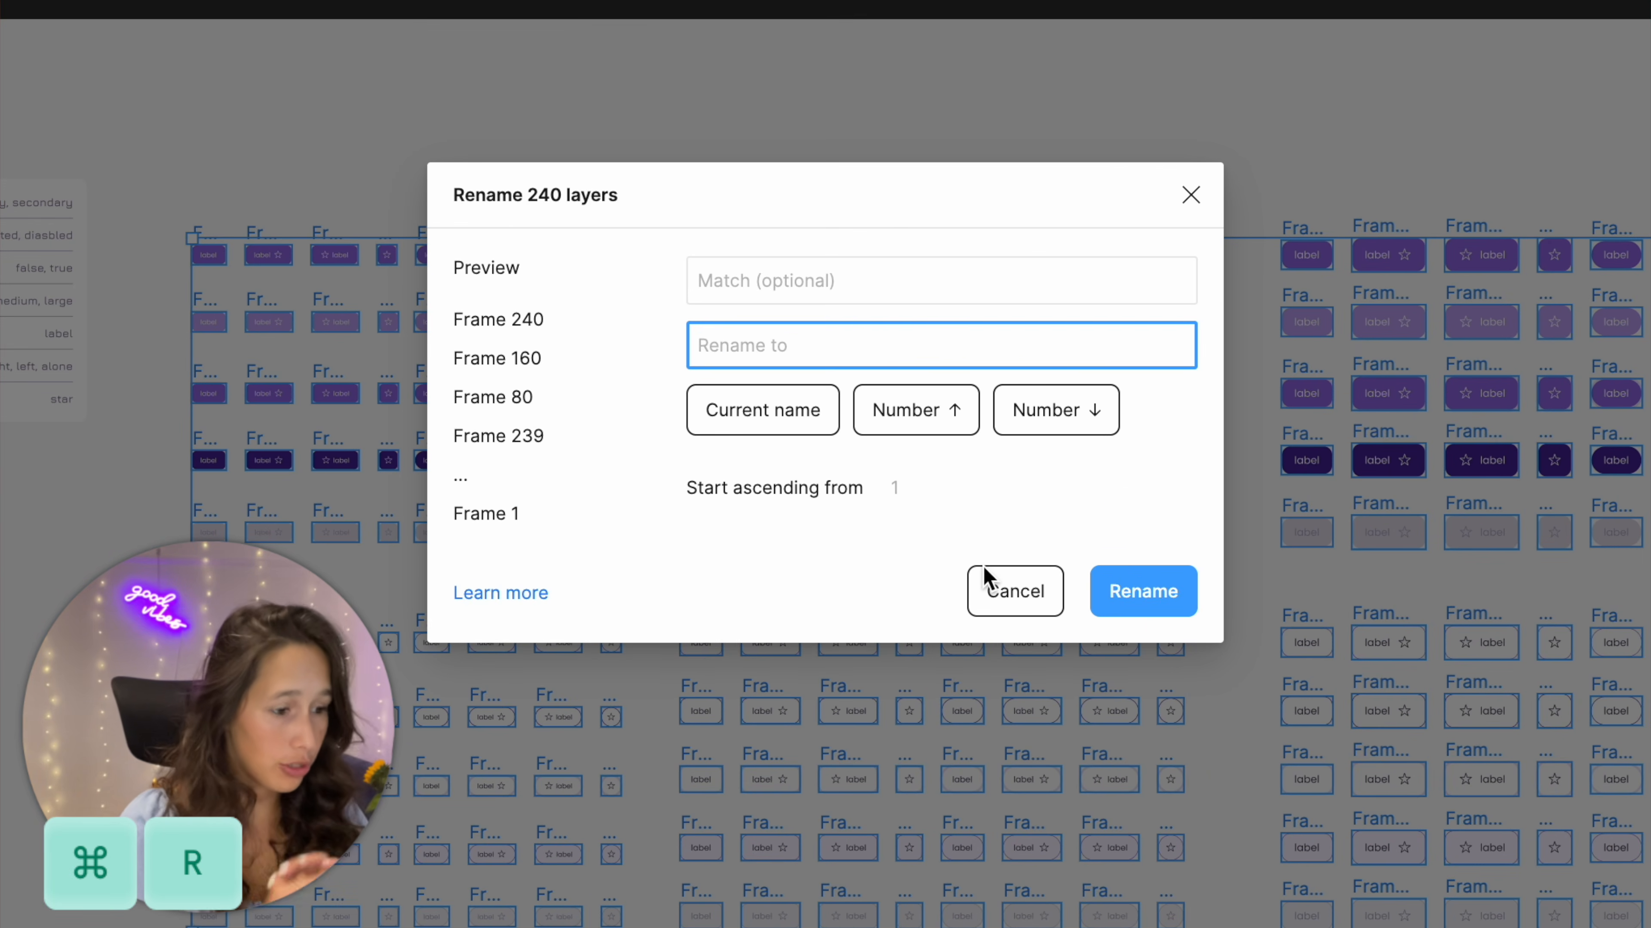
{"action": "type", "text": "Type ="}
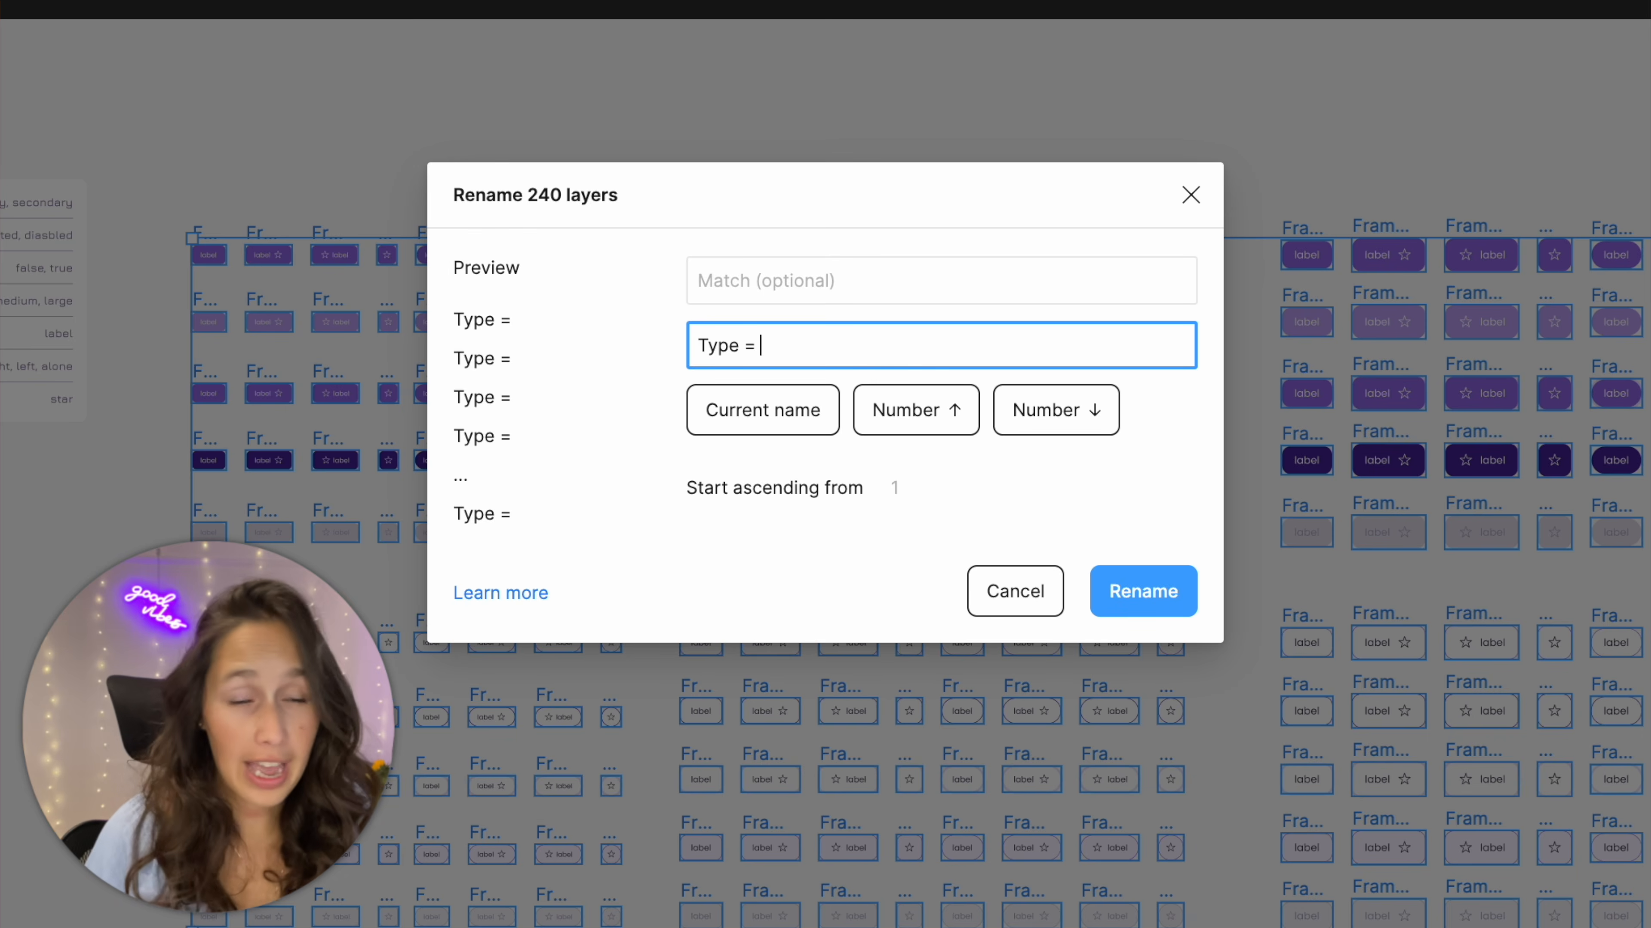
{"action": "key", "text": "Return"}
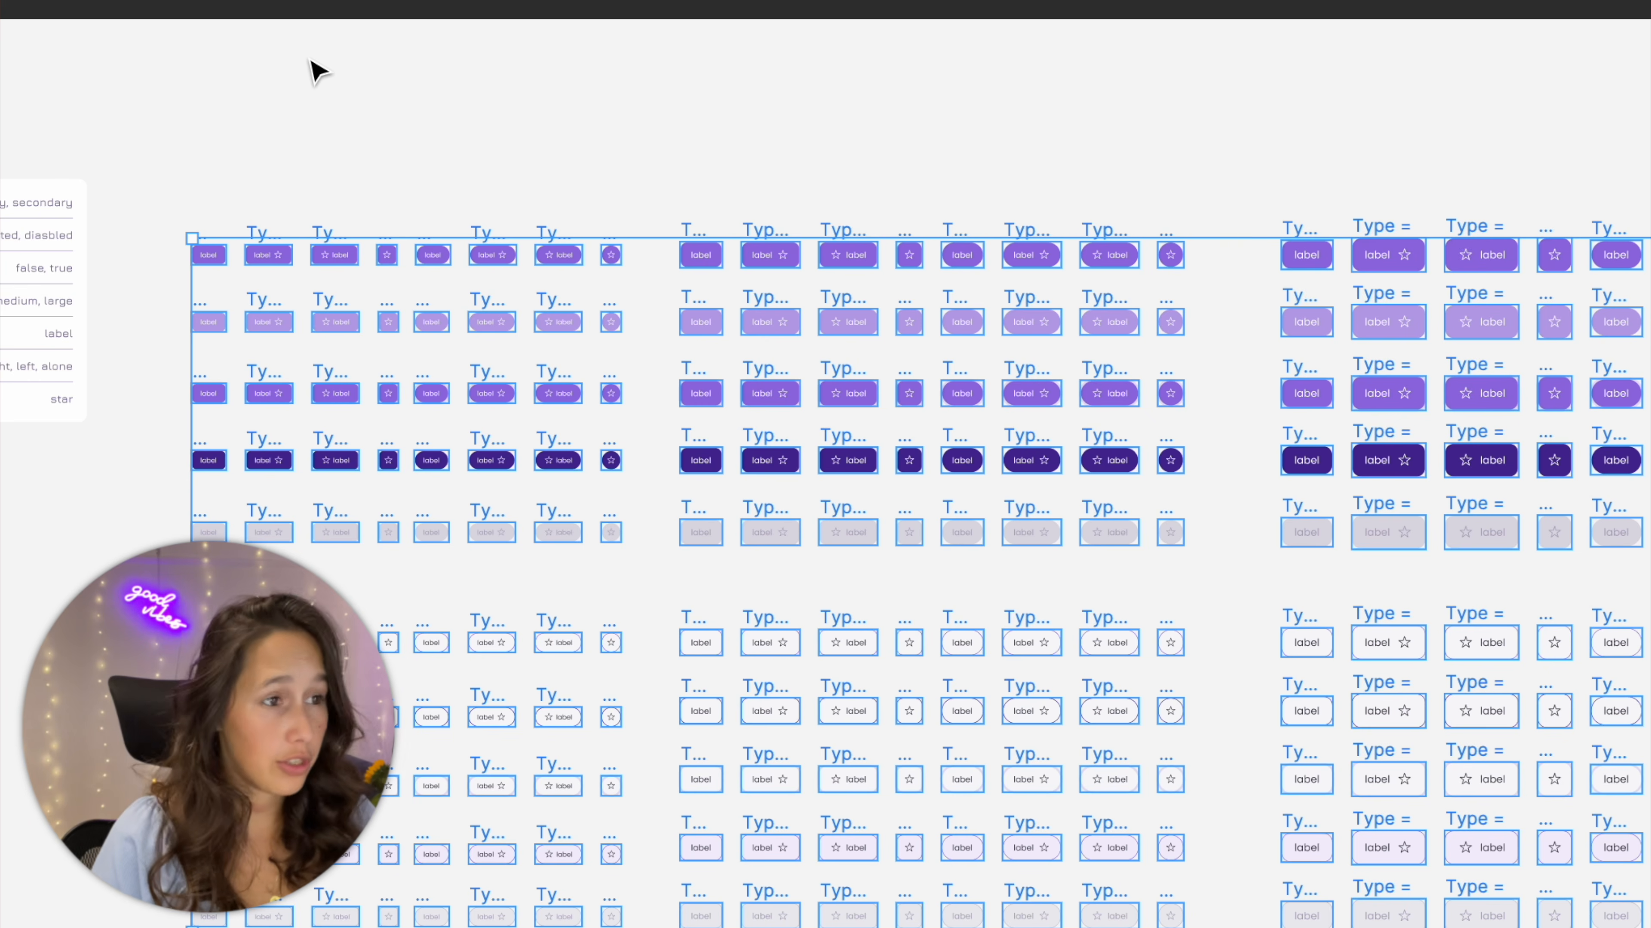
{"action": "left_click", "coordinate": [101, 158]}
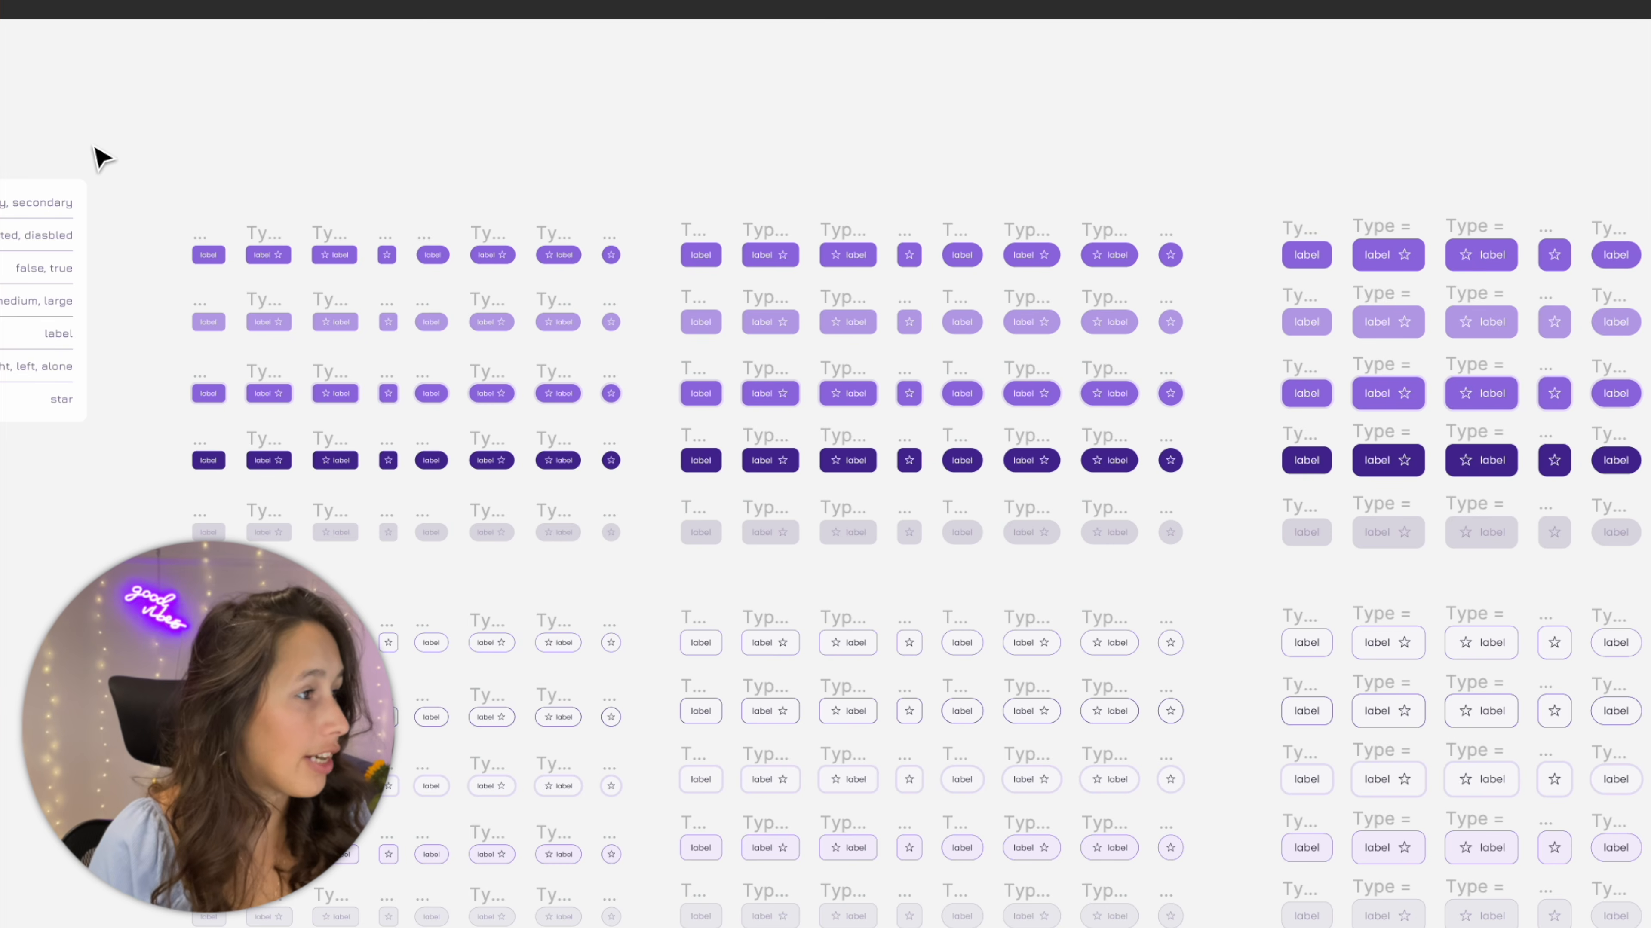
Batch-rename all the filled button frames in the upper rows, appending "Primary" to their current name
{"action": "left_click_drag", "start_coordinate": [126, 126], "coordinate": [1647, 553]}
{"action": "key", "text": "super+r"}
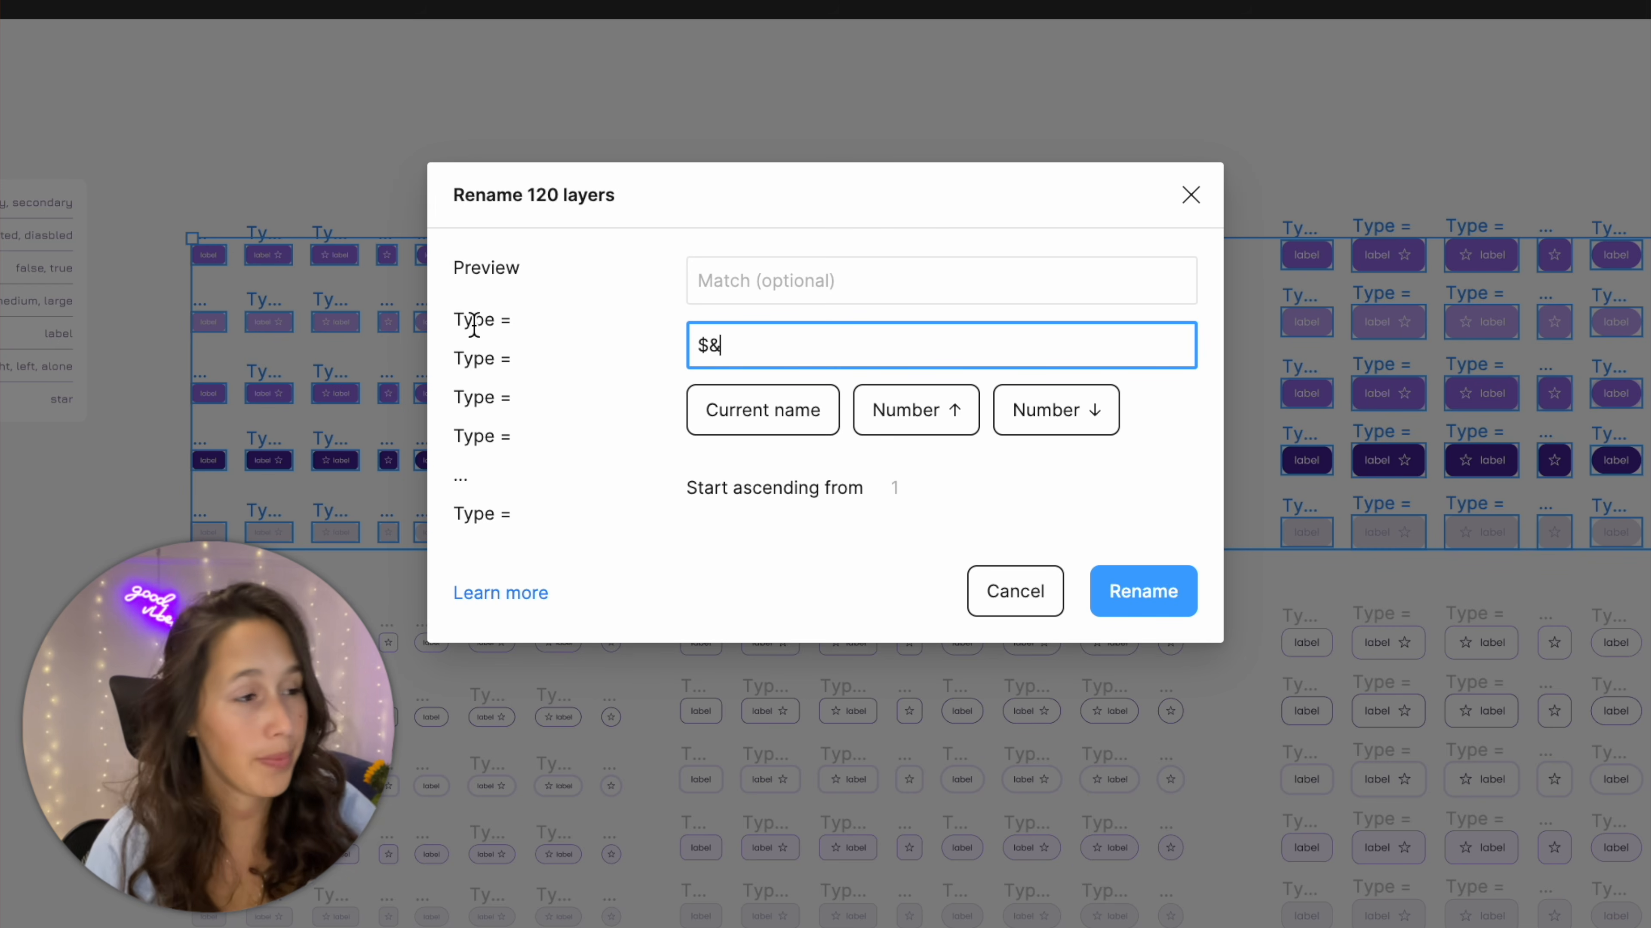
{"action": "type", "text": "Primary"}
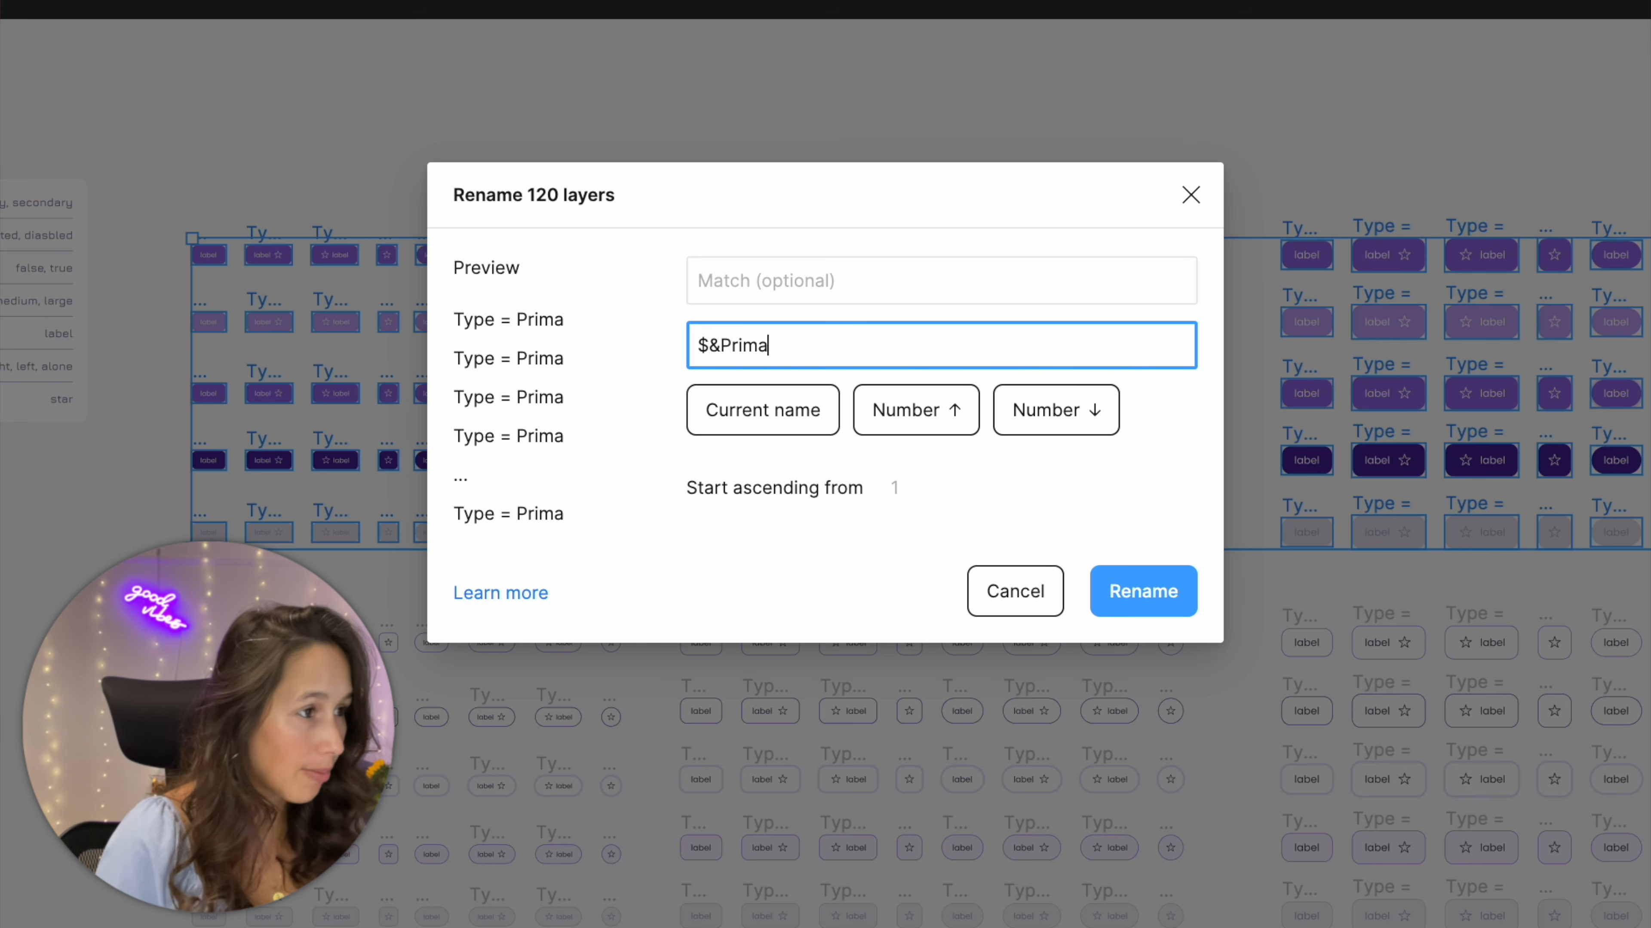
{"action": "left_click", "coordinate": [1155, 585]}
Batch-rename all the outlined button frames in the lower rows, appending "Secondary" to their current name
{"action": "left_click_drag", "start_coordinate": [1452, 718], "coordinate": [1650, 578]}
{"action": "key", "text": "super+r"}
{"action": "type", "text": "$&Secondary"}
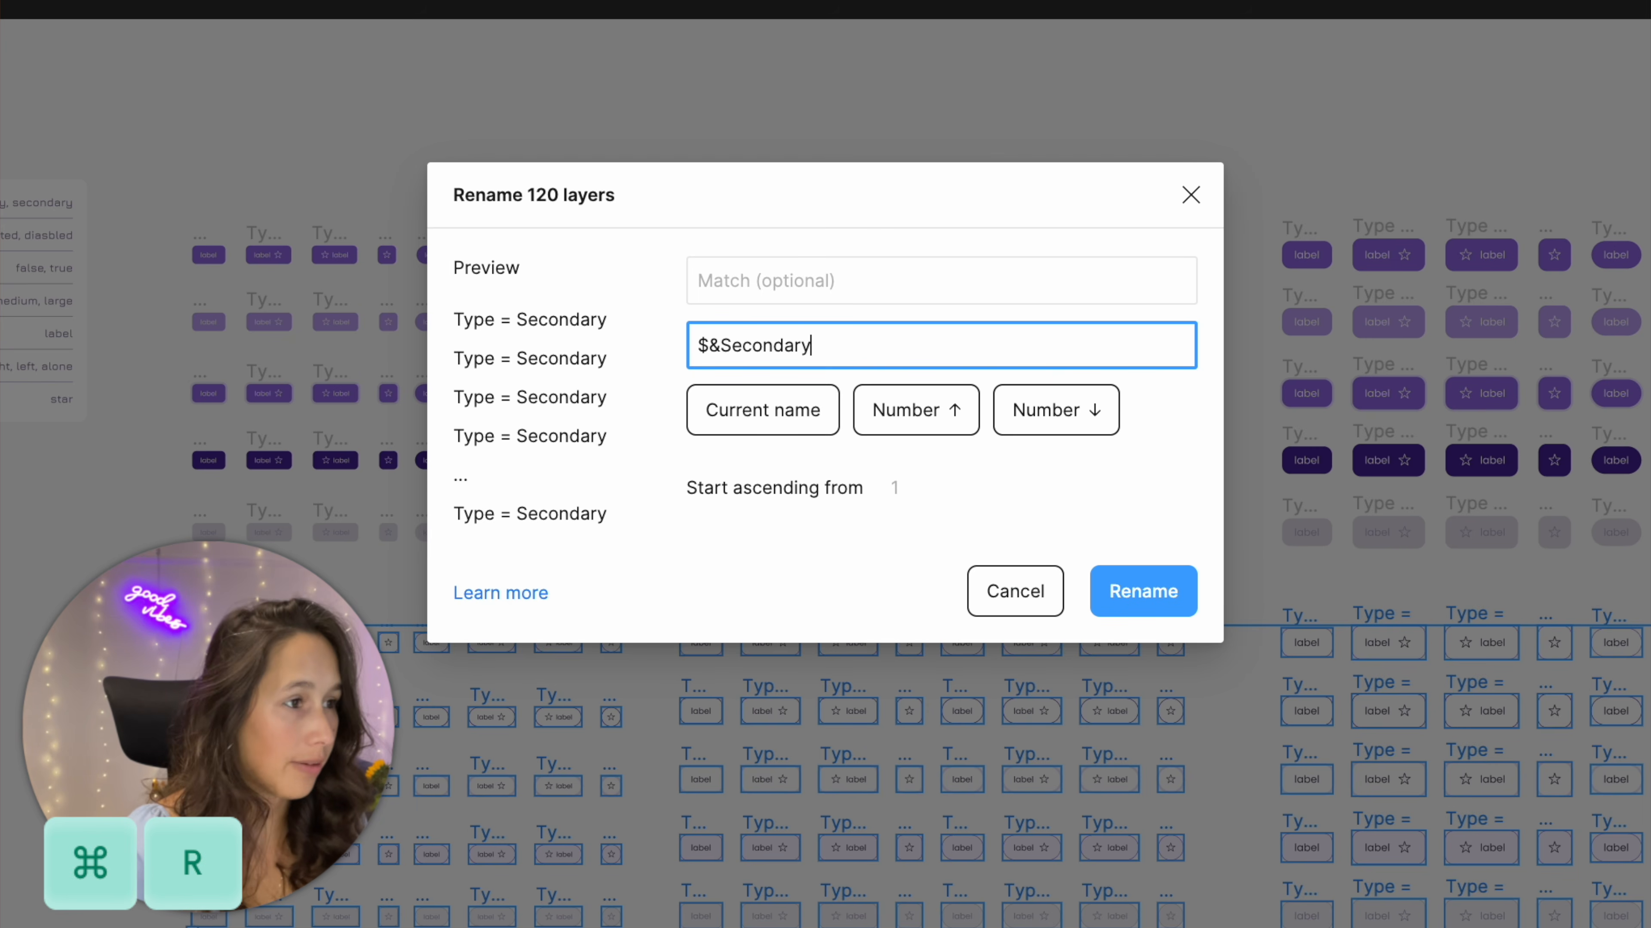
{"action": "key", "text": "Return"}
{"action": "key", "text": "Escape"}
{"action": "scroll", "coordinate": [13, 706], "scroll_direction": "up", "scroll_amount": 3}
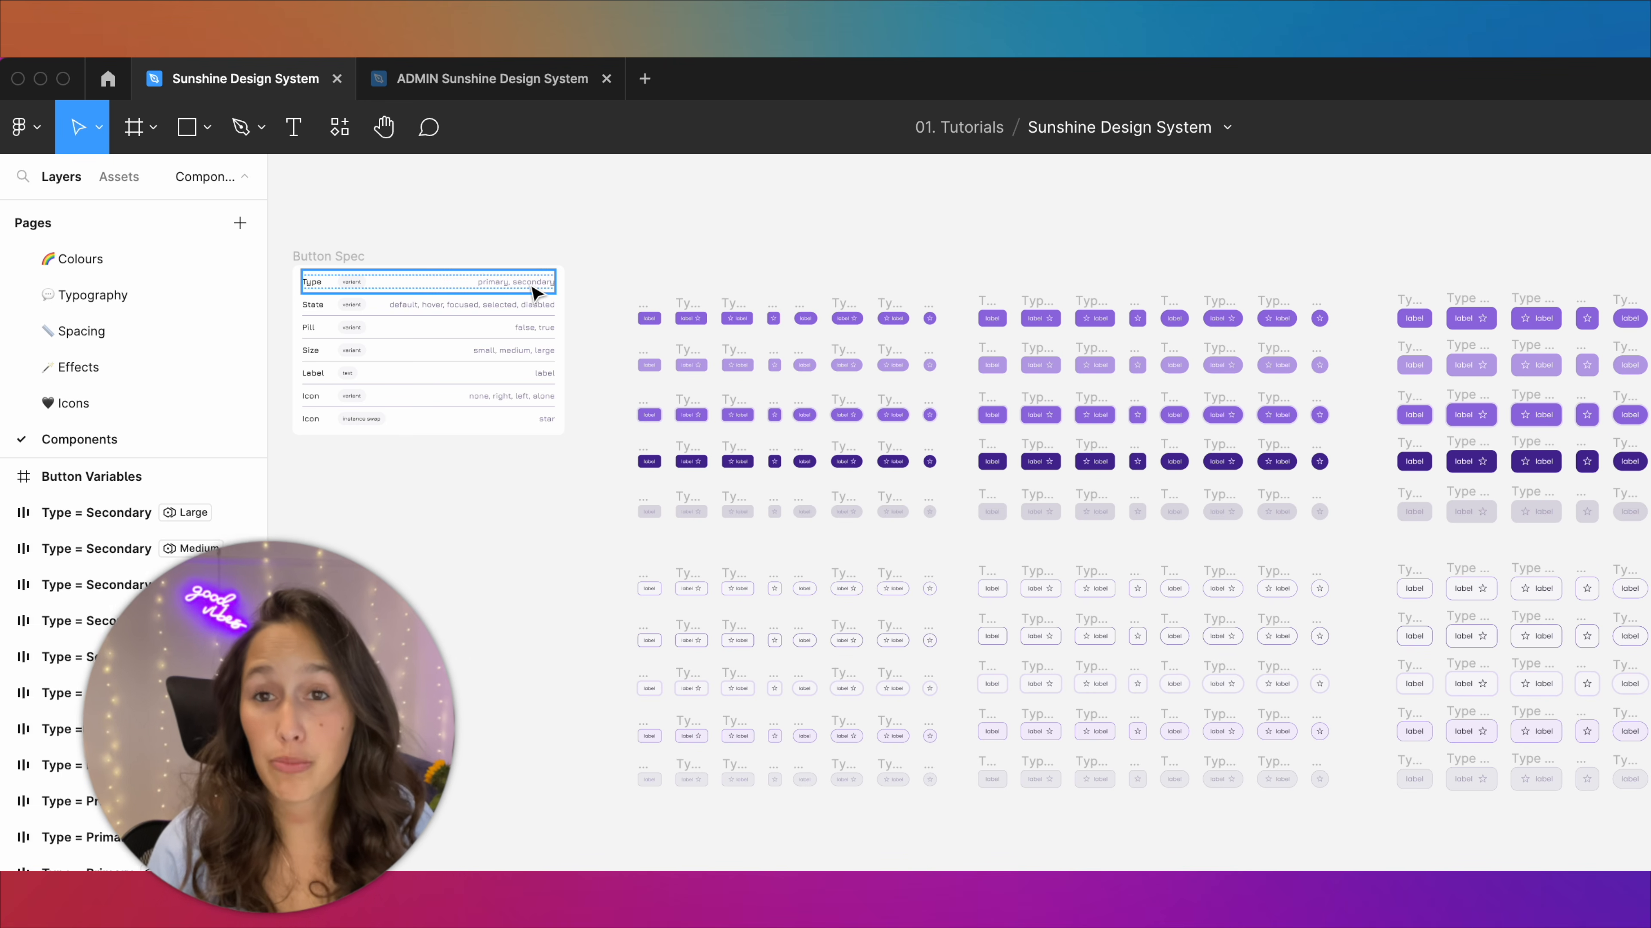
Batch-rename all the button frames in the three sizes, appending ", State =" to their current name
{"action": "left_click_drag", "start_coordinate": [619, 251], "coordinate": [1649, 857]}
{"action": "key", "text": "super+r"}
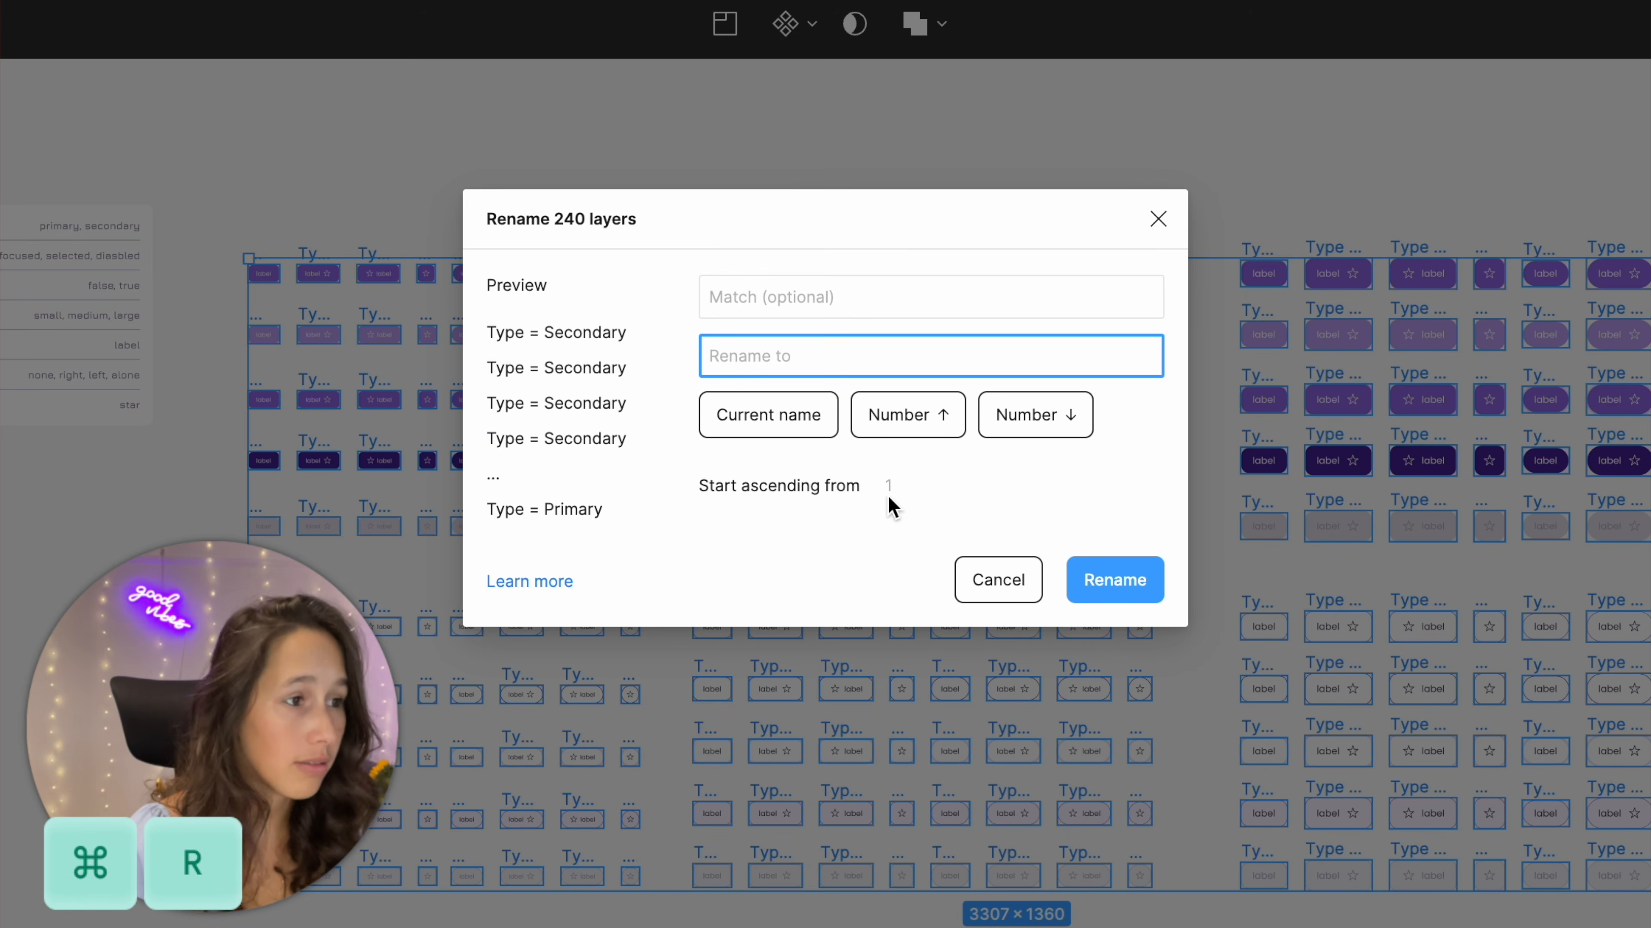
{"action": "left_click", "coordinate": [790, 431]}
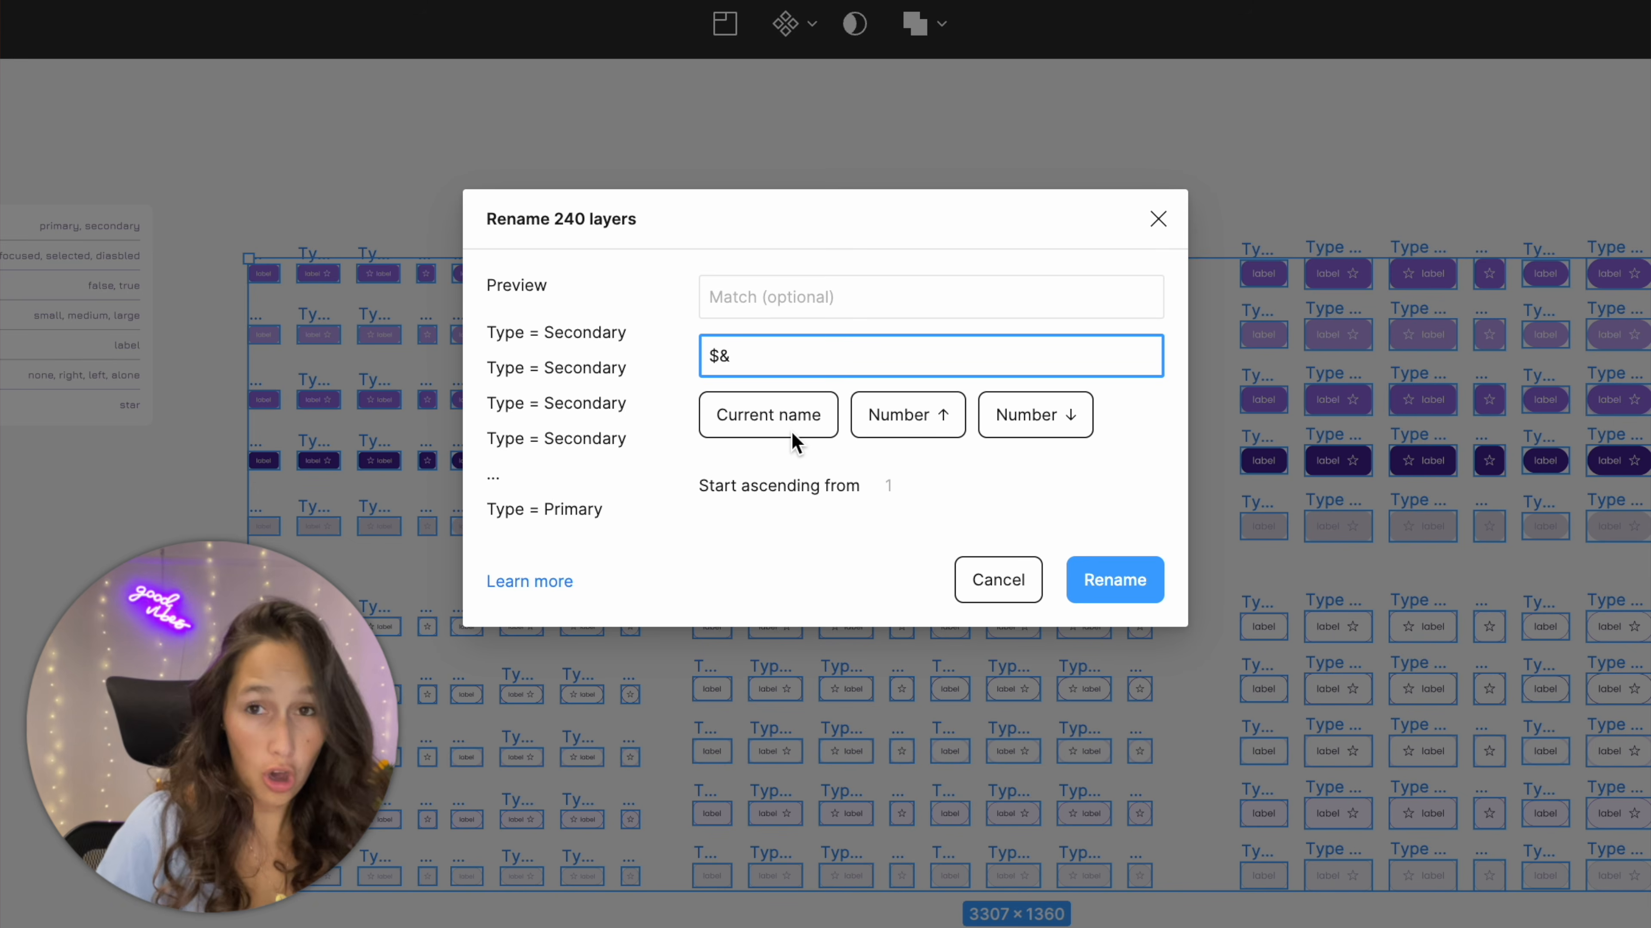
{"action": "type", "text": ","}
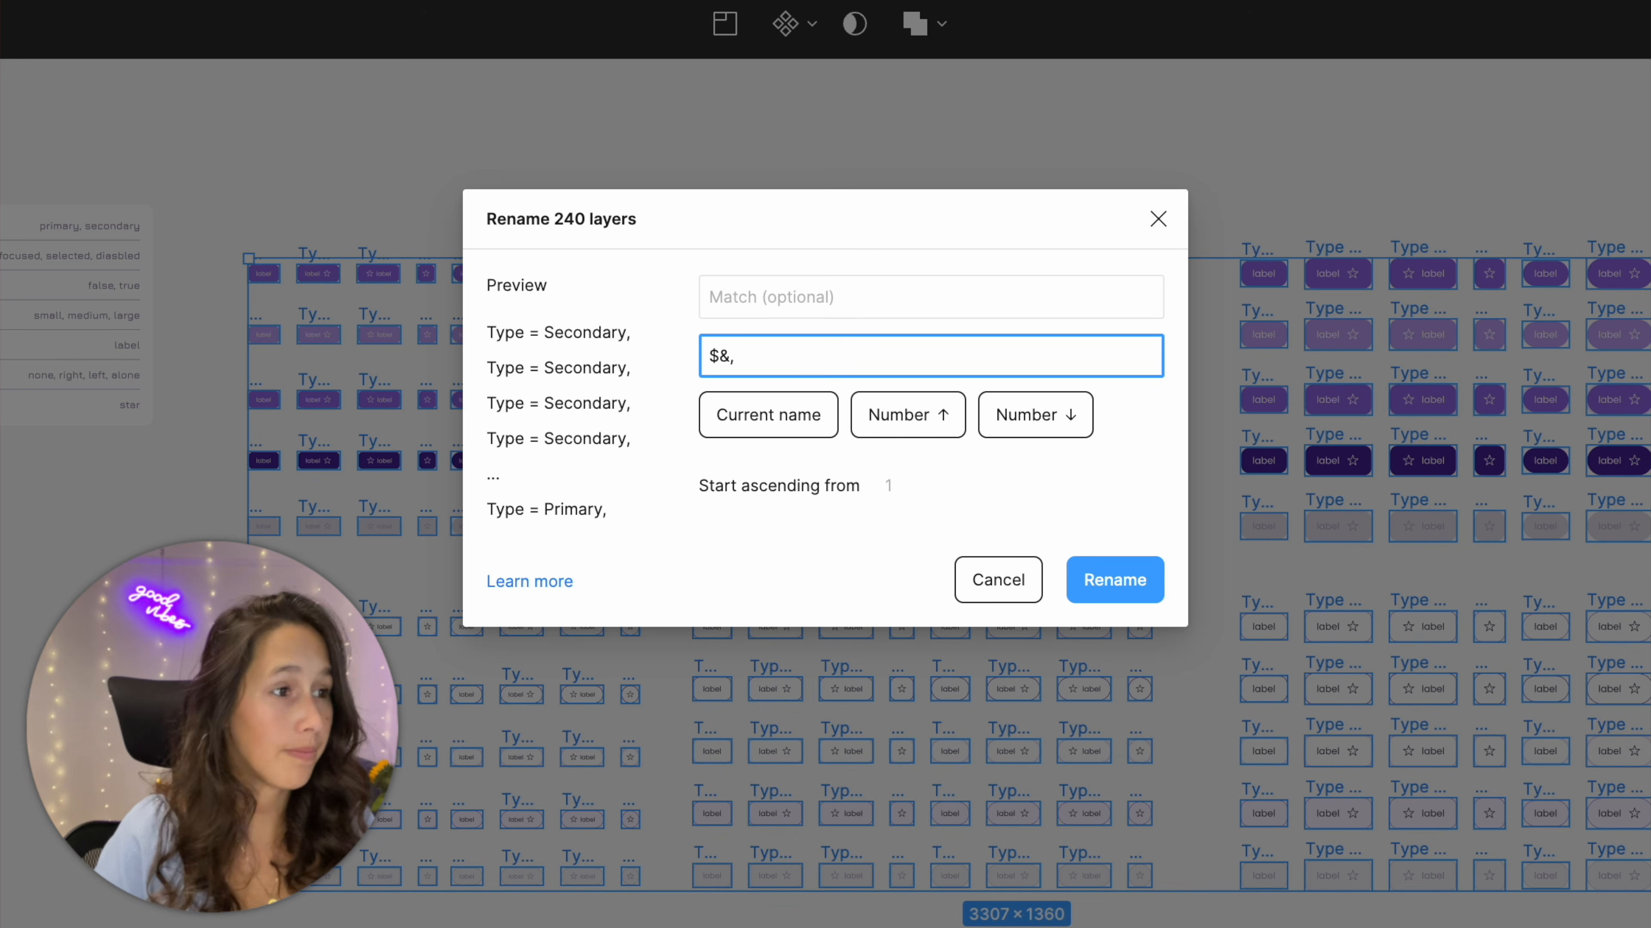
{"action": "type", "text": " St"}
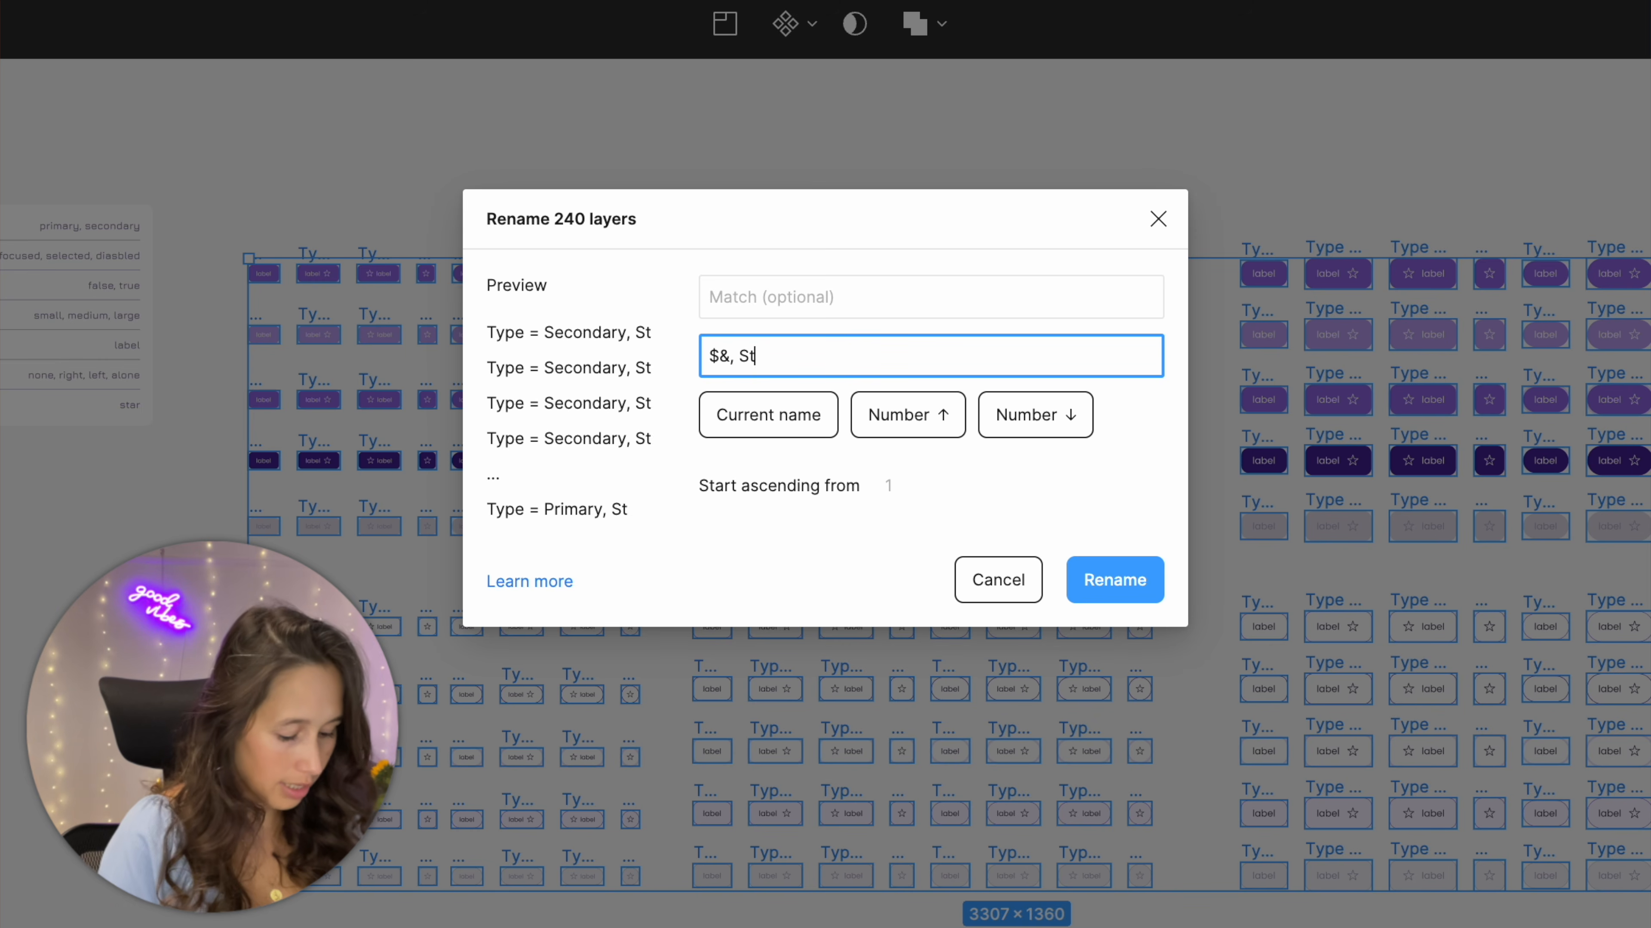
{"action": "type", "text": "ate -"}
{"action": "key", "text": "BackSpace"}
{"action": "type", "text": "-"}
{"action": "key", "text": "BackSpace"}
{"action": "type", "text": "="}
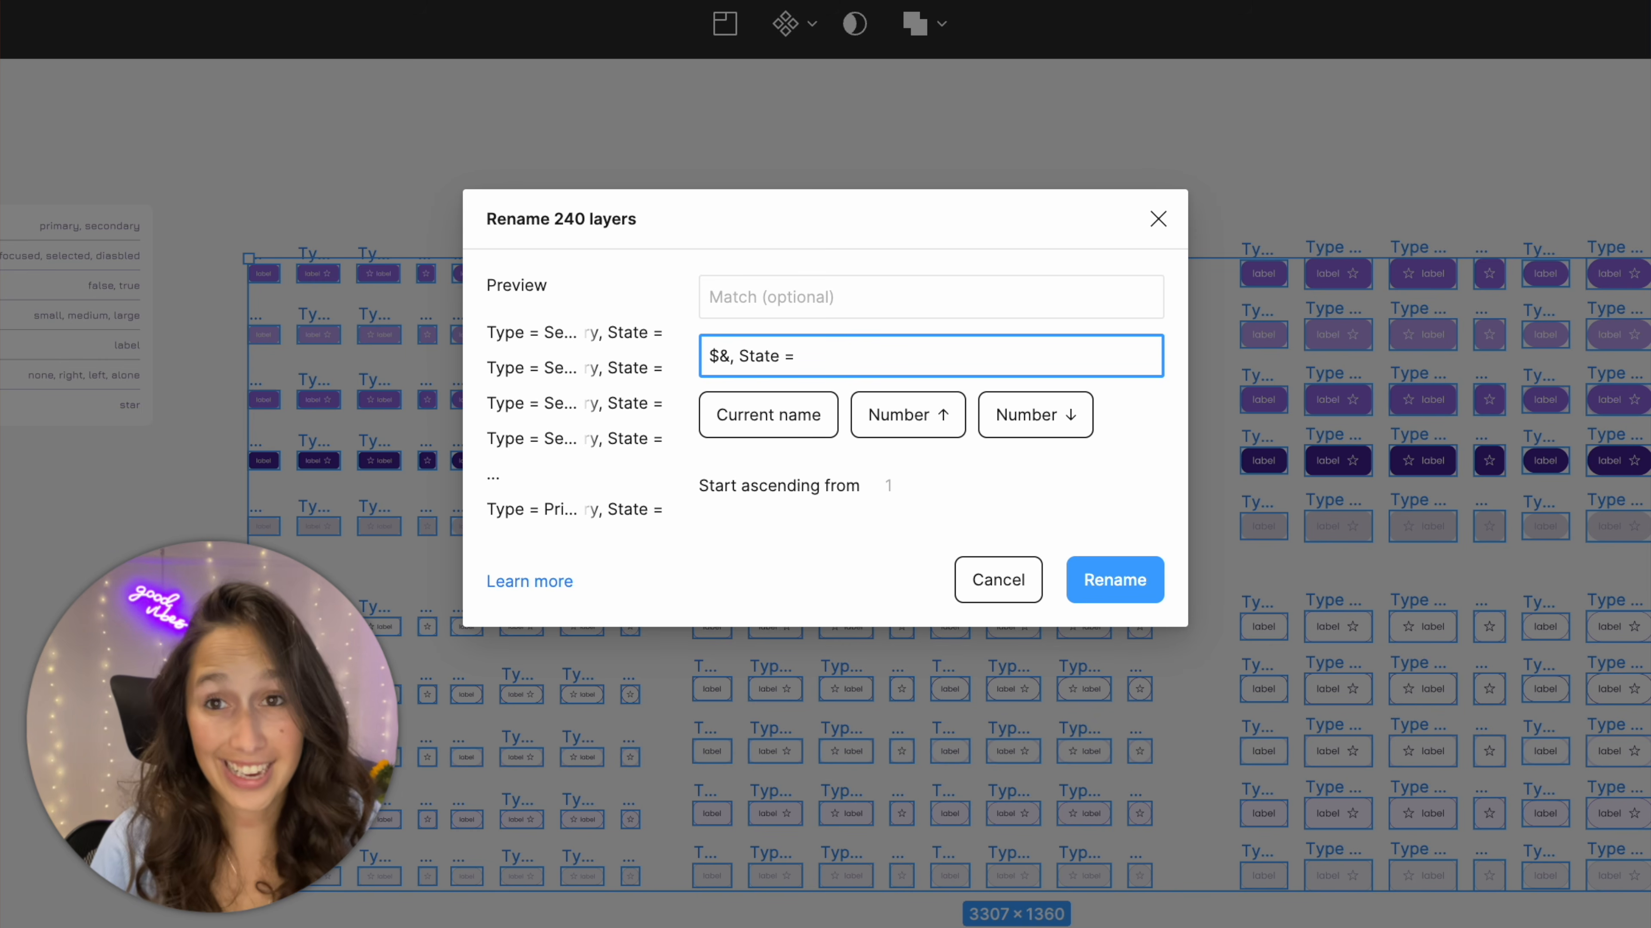
{"action": "key", "text": "Return"}
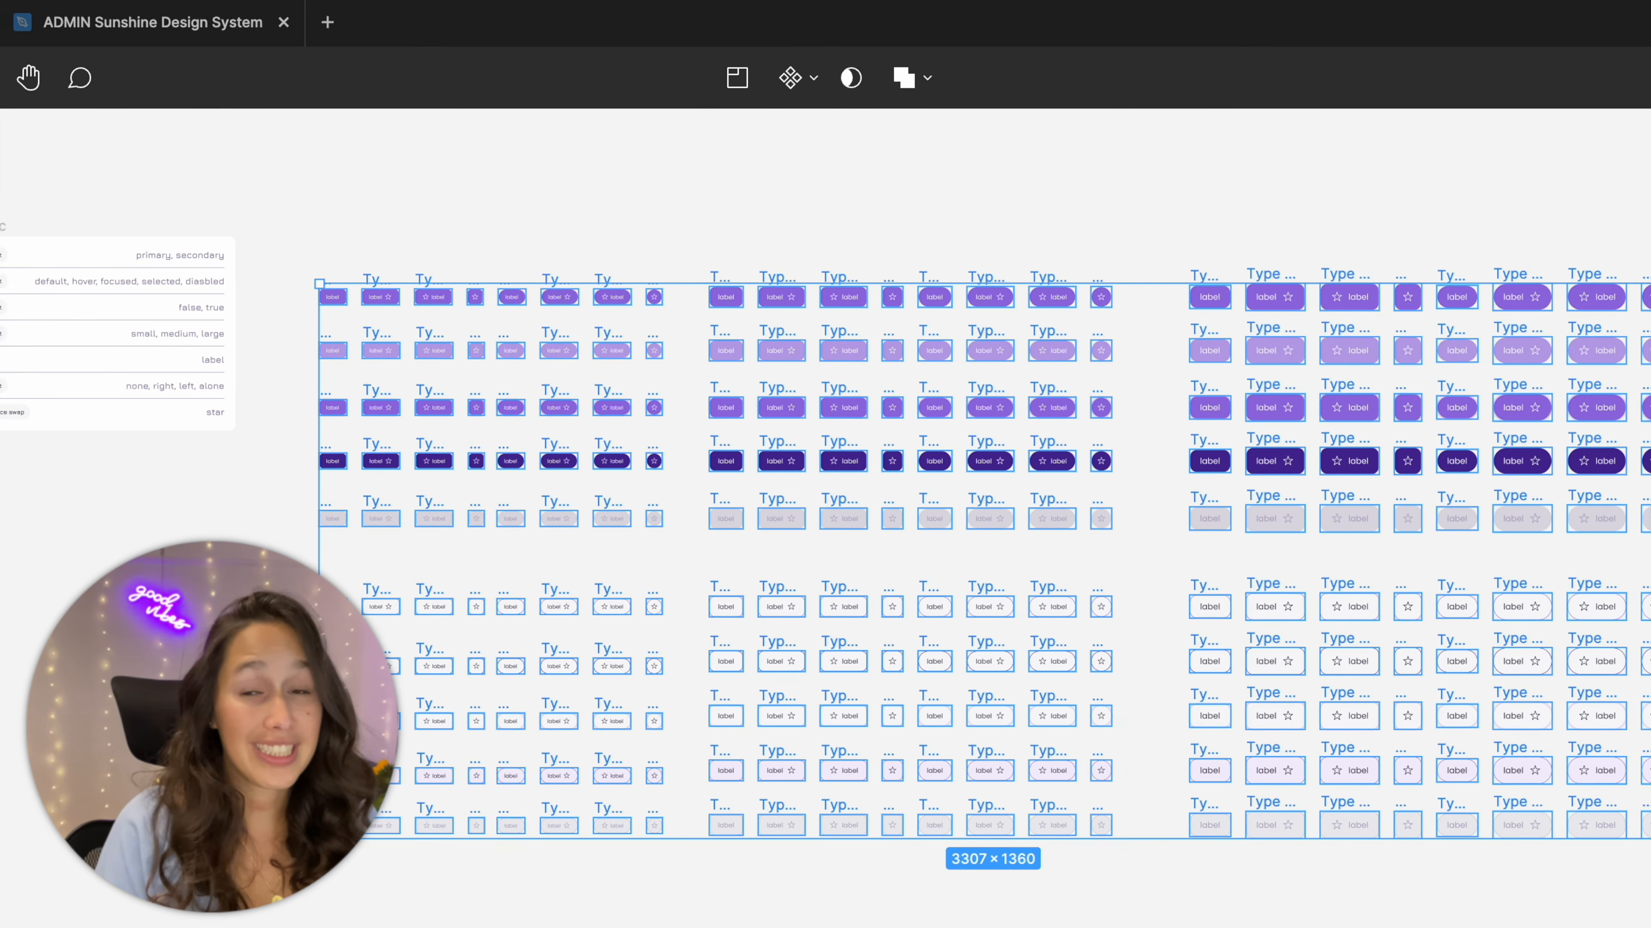
Batch-rename the first row of both the filled and the outlined button frames, appending "Default" to their current name
{"action": "left_click_drag", "start_coordinate": [295, 226], "coordinate": [1647, 322]}
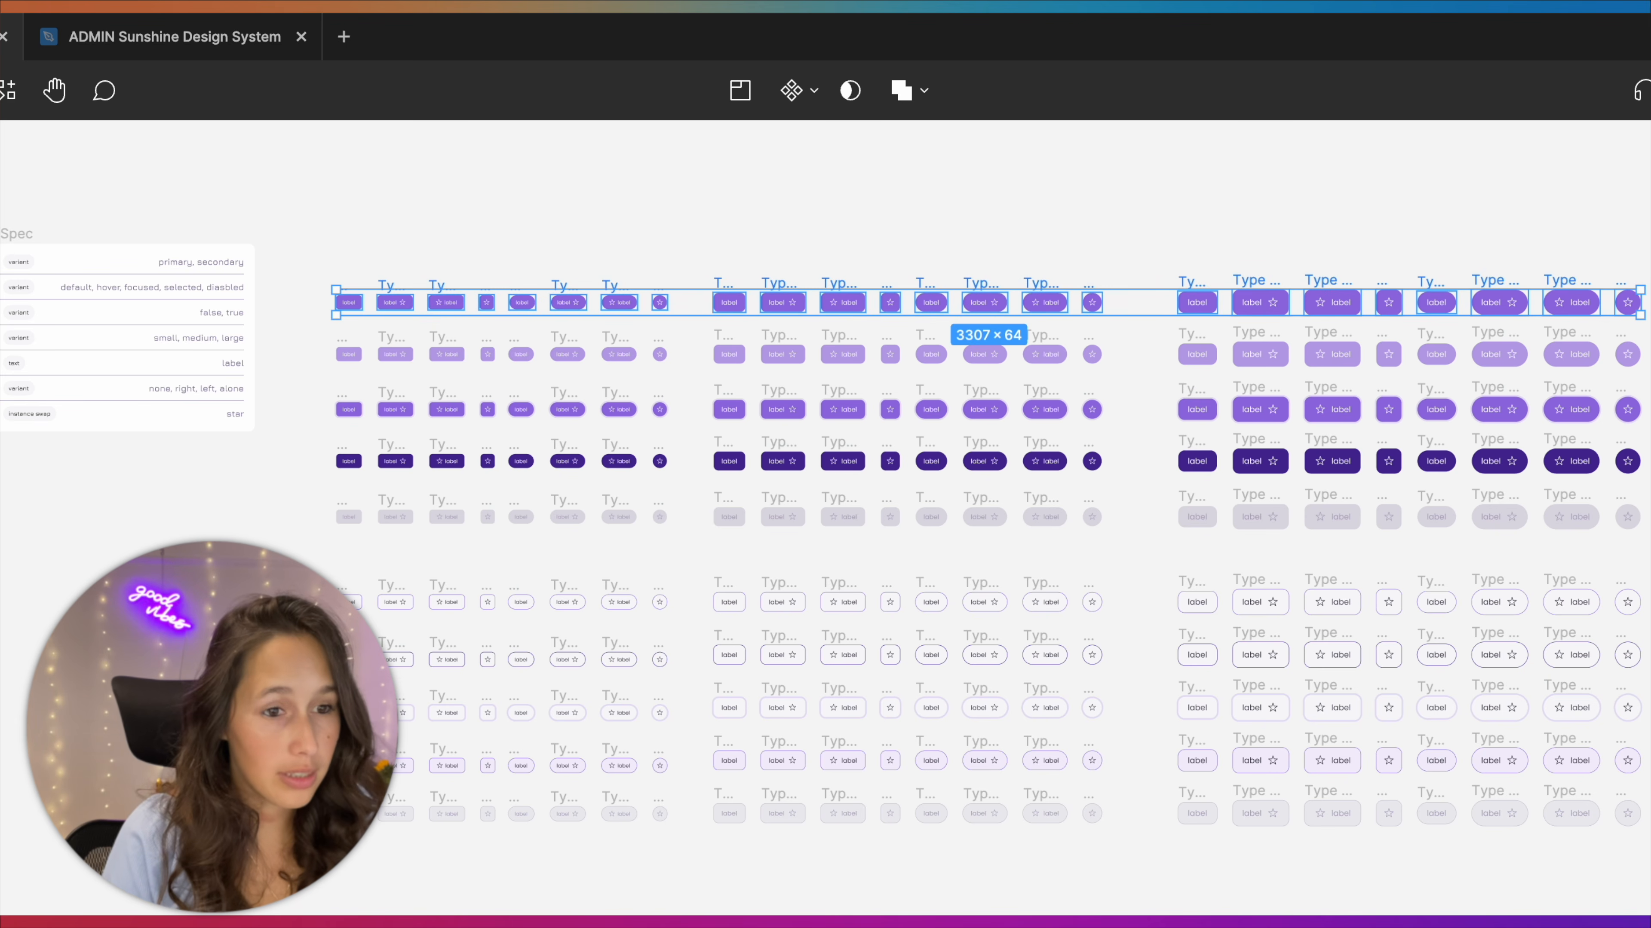
{"action": "left_click_drag", "start_coordinate": [1271, 558], "coordinate": [367, 623]}
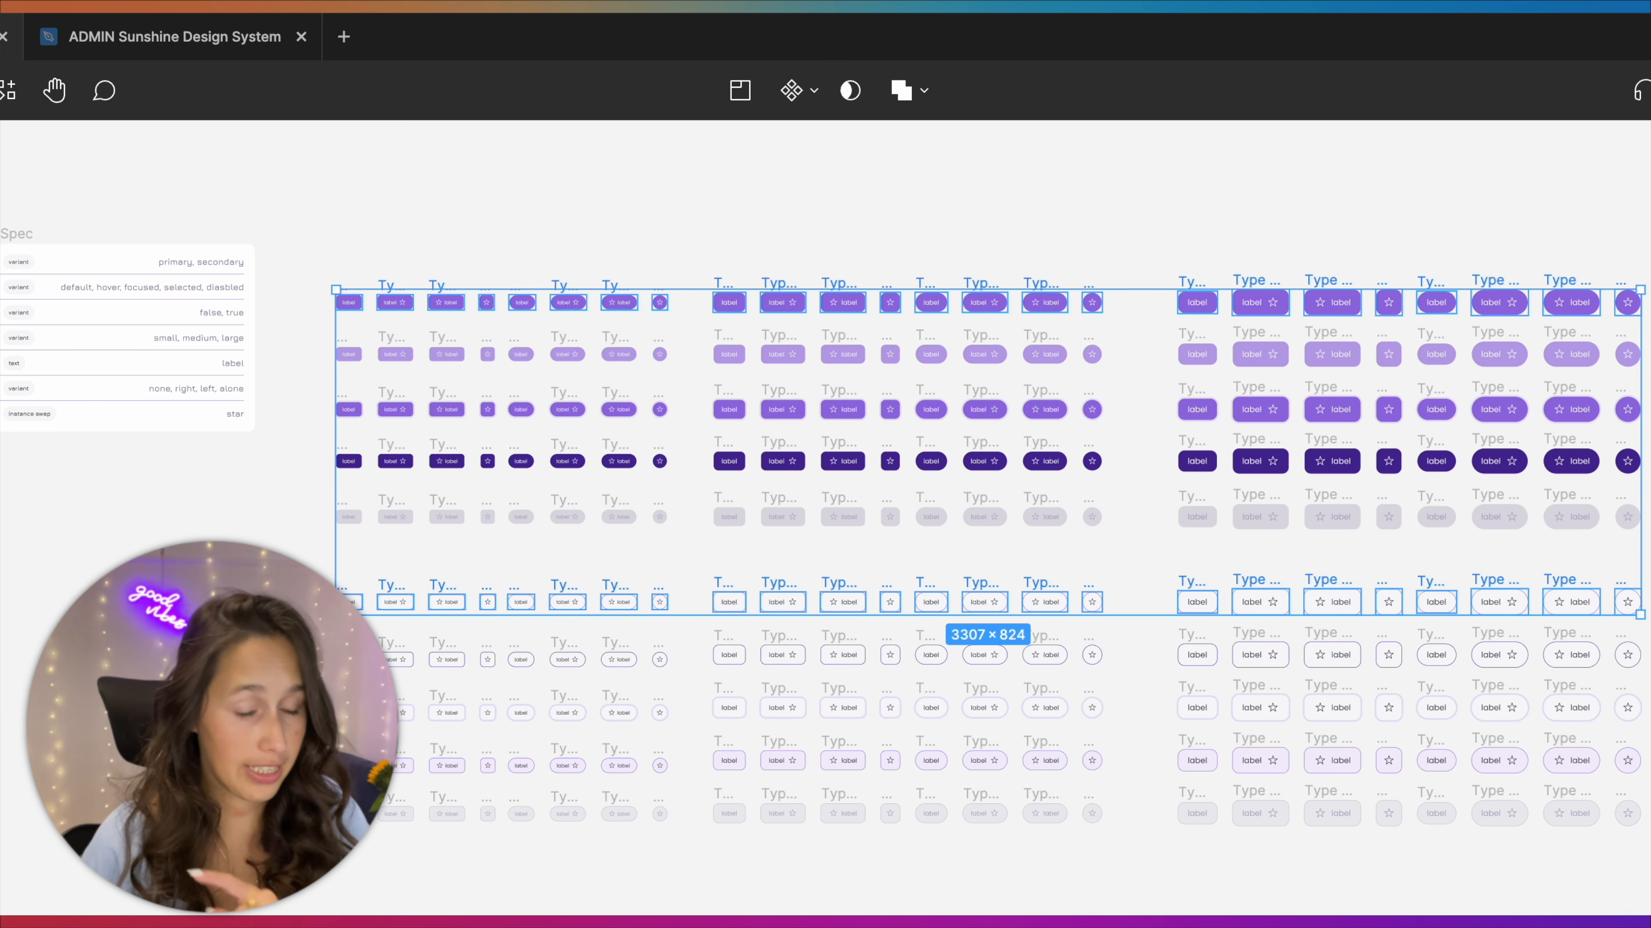
{"action": "key", "text": "super+r"}
{"action": "left_click", "coordinate": [802, 430]}
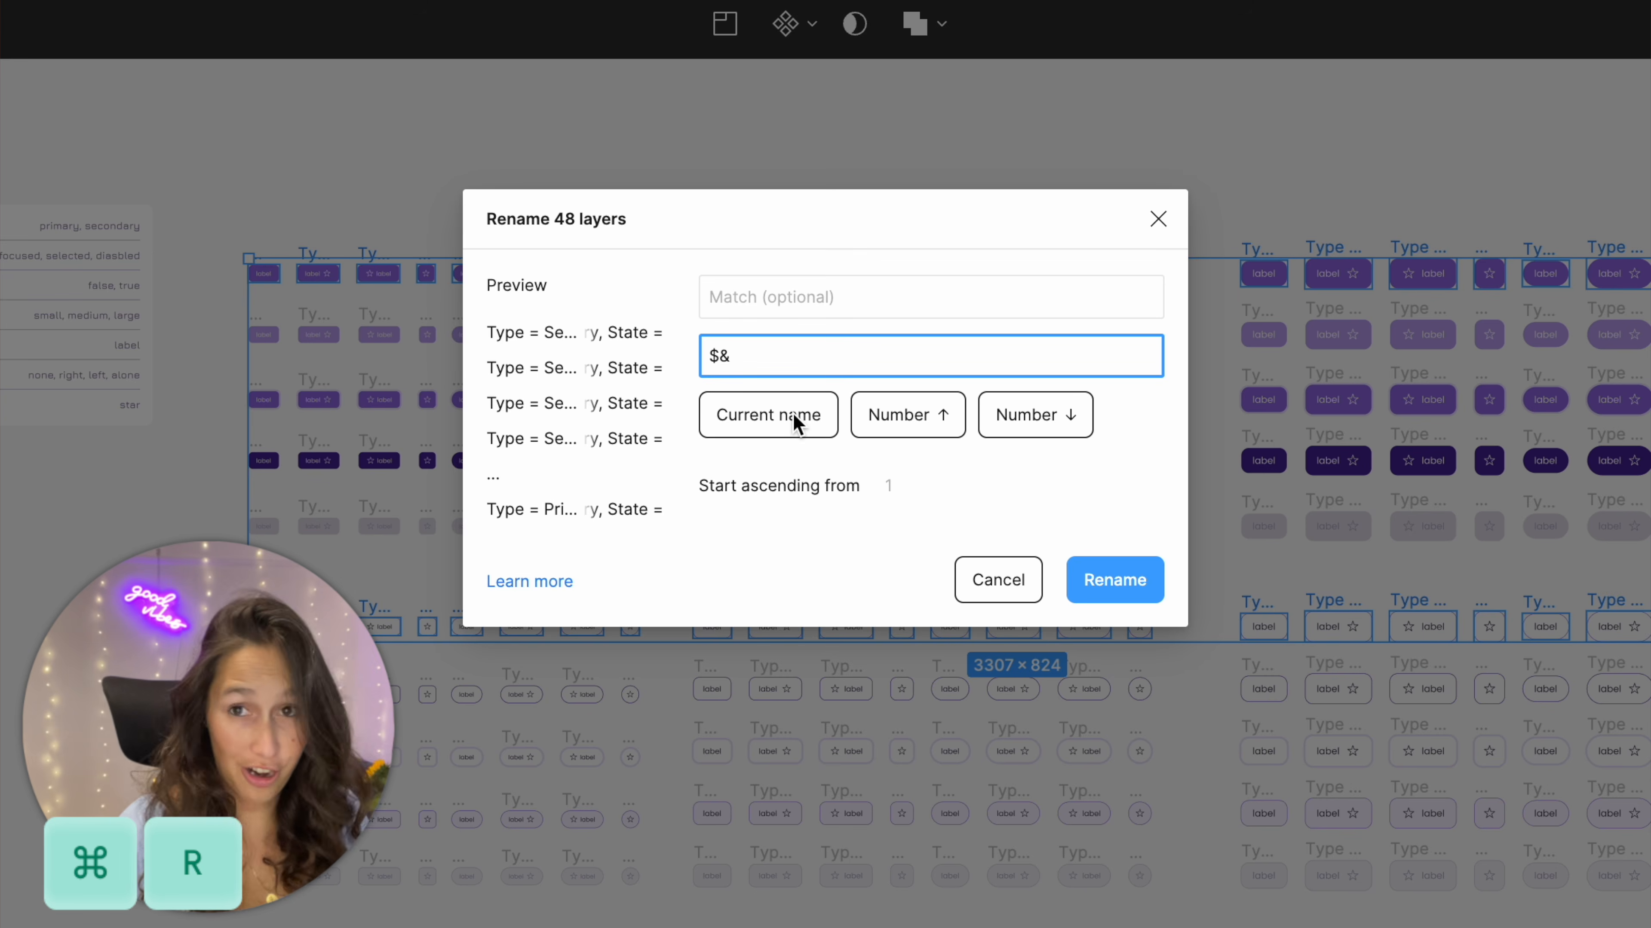
{"action": "type", "text": "Defa"}
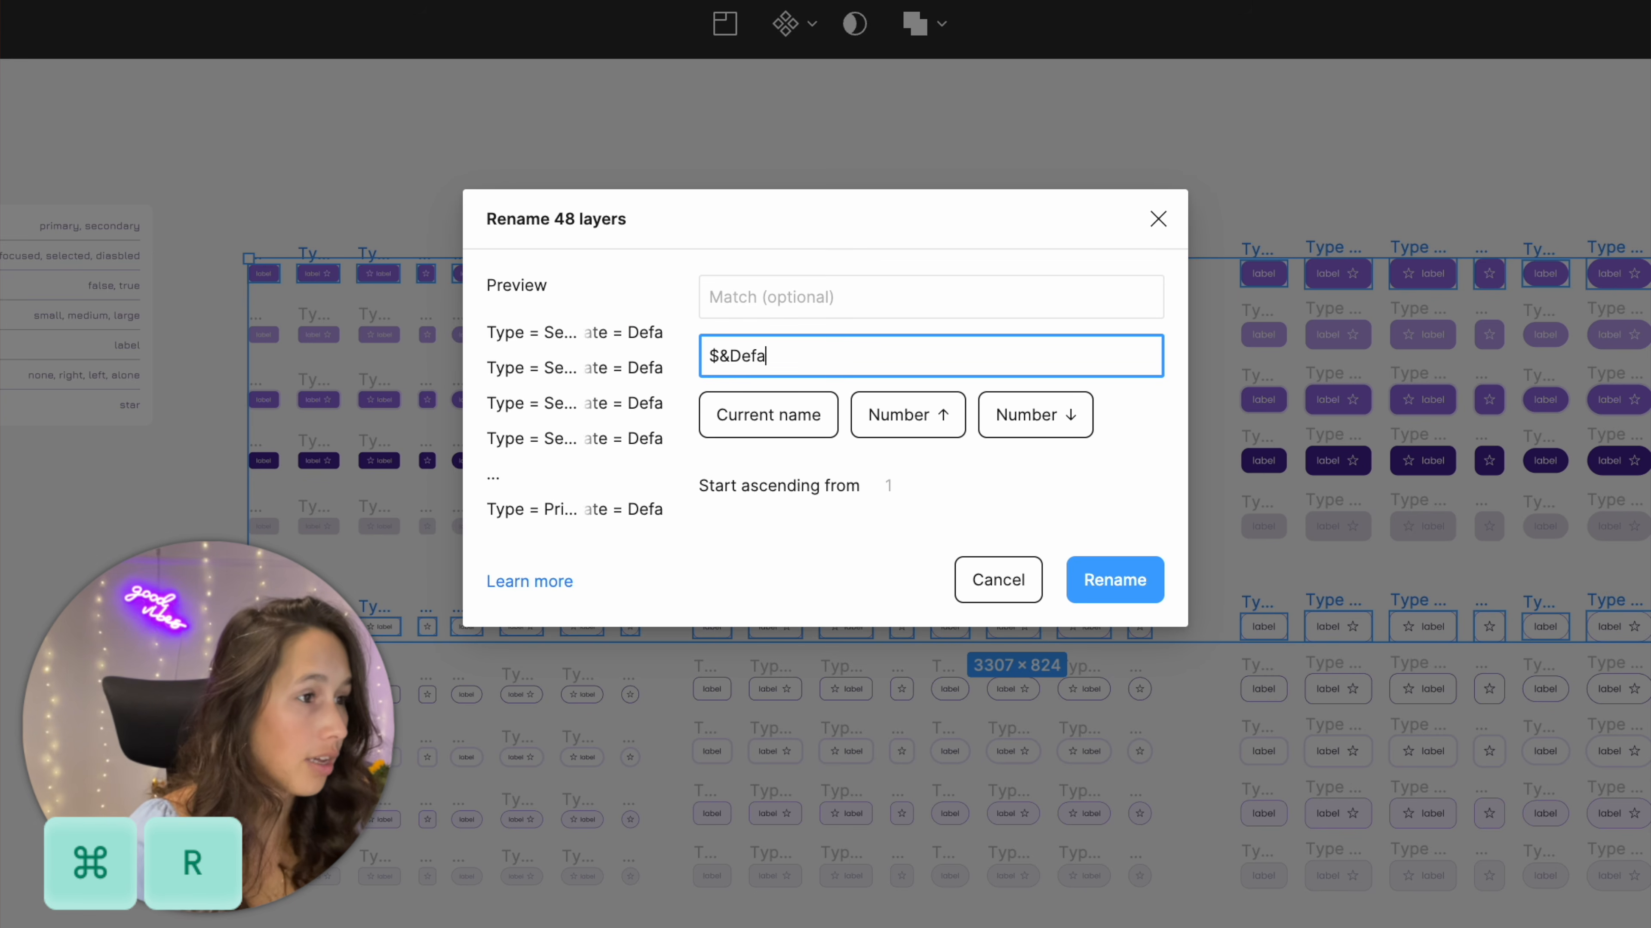
{"action": "type", "text": "ult"}
{"action": "key", "text": "Return"}
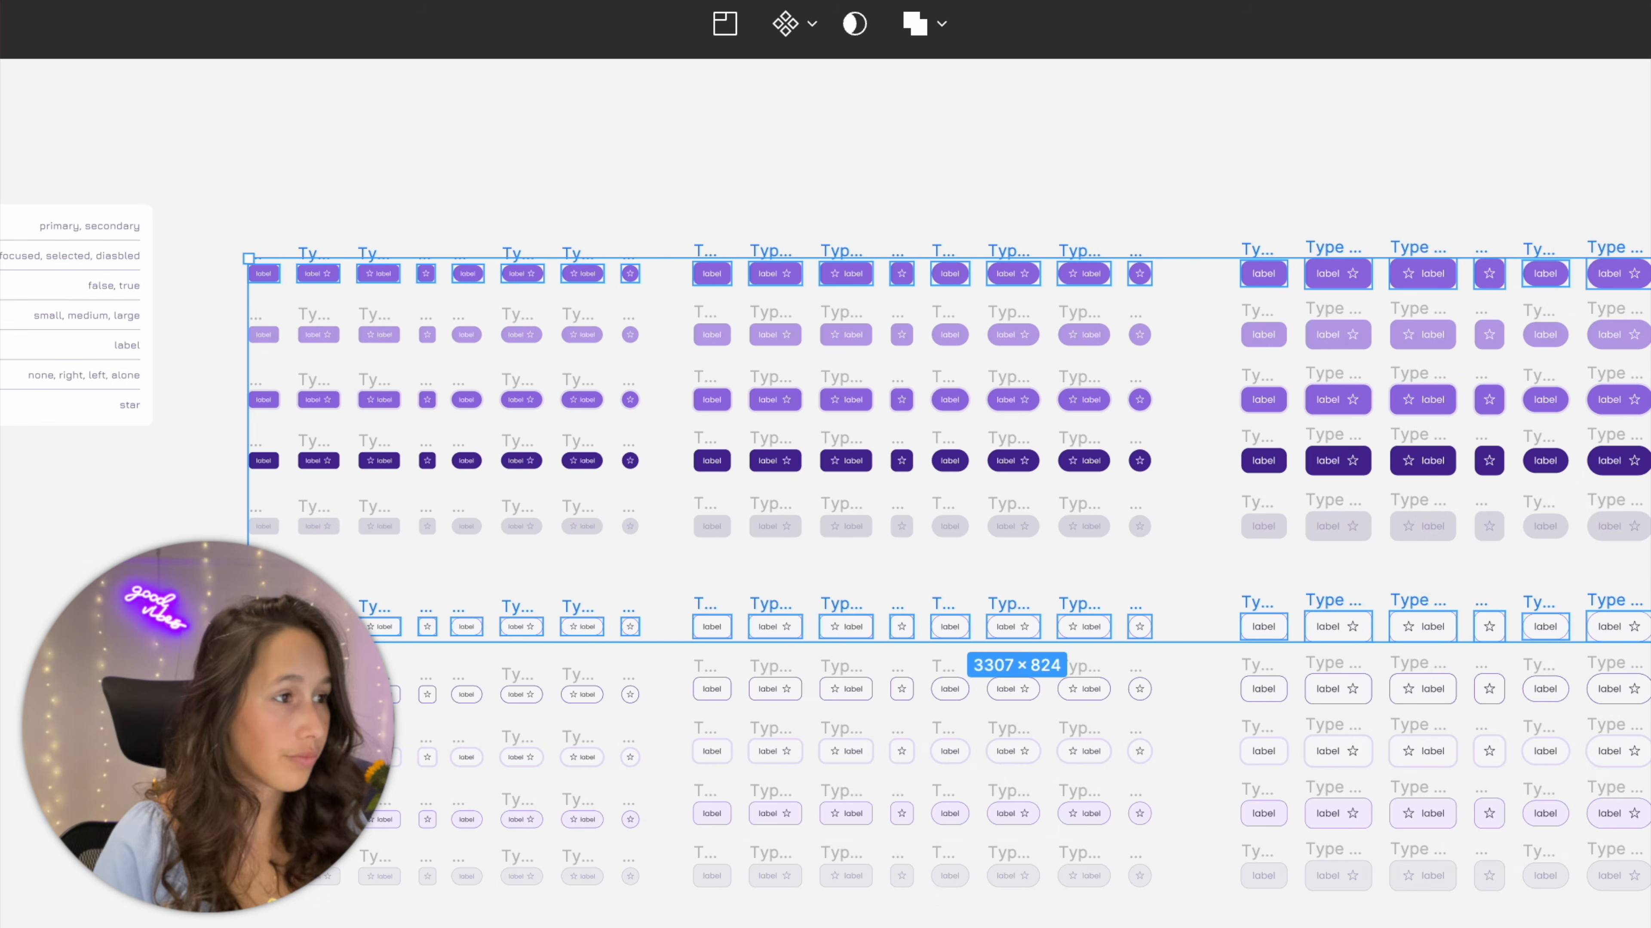
Batch-rename the second row of both the filled and the outlined button frames, appending "Hover" to their current name
{"action": "left_click_drag", "start_coordinate": [207, 299], "coordinate": [1618, 370]}
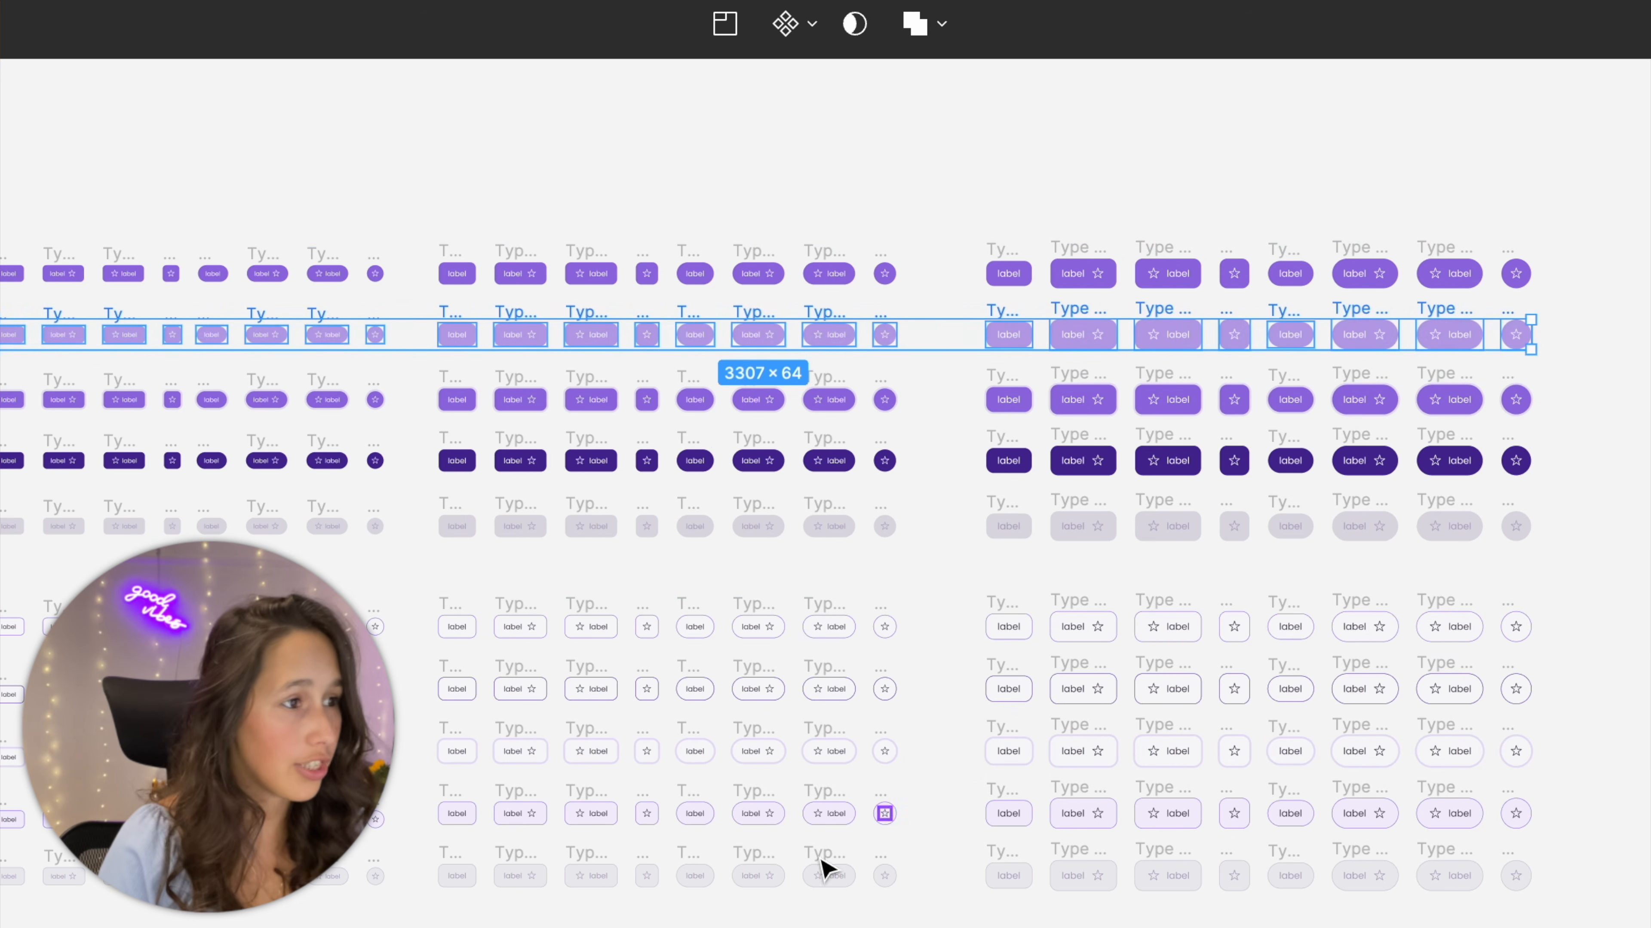
{"action": "scroll", "coordinate": [823, 862], "scroll_direction": "left", "scroll_amount": 2}
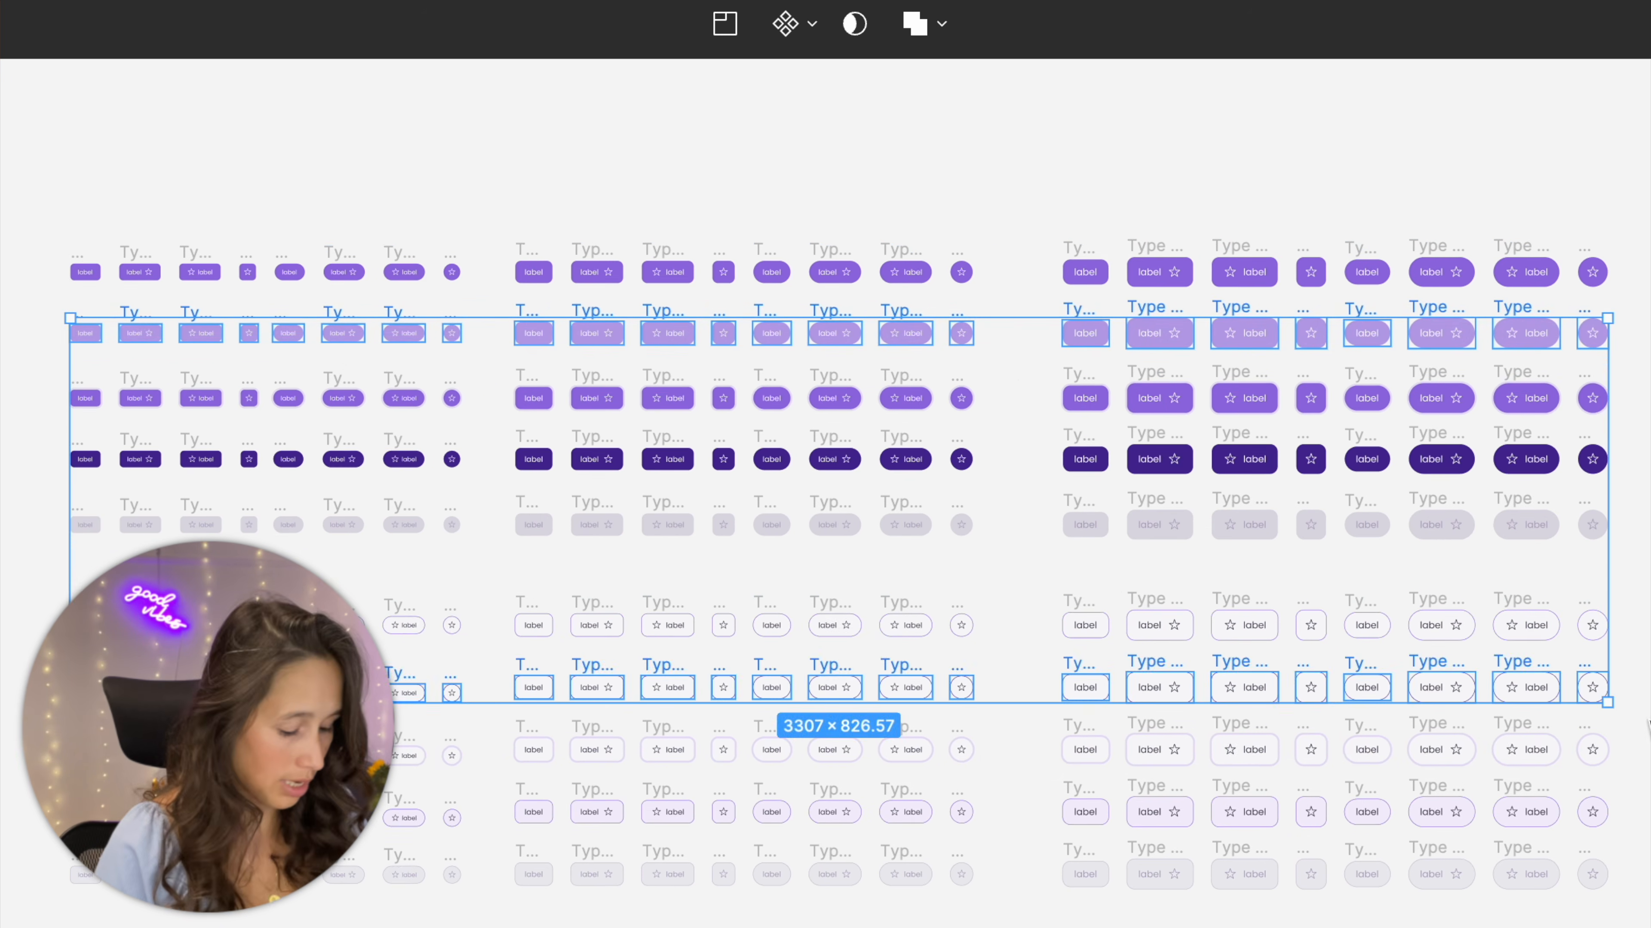
{"action": "key", "text": "super+r"}
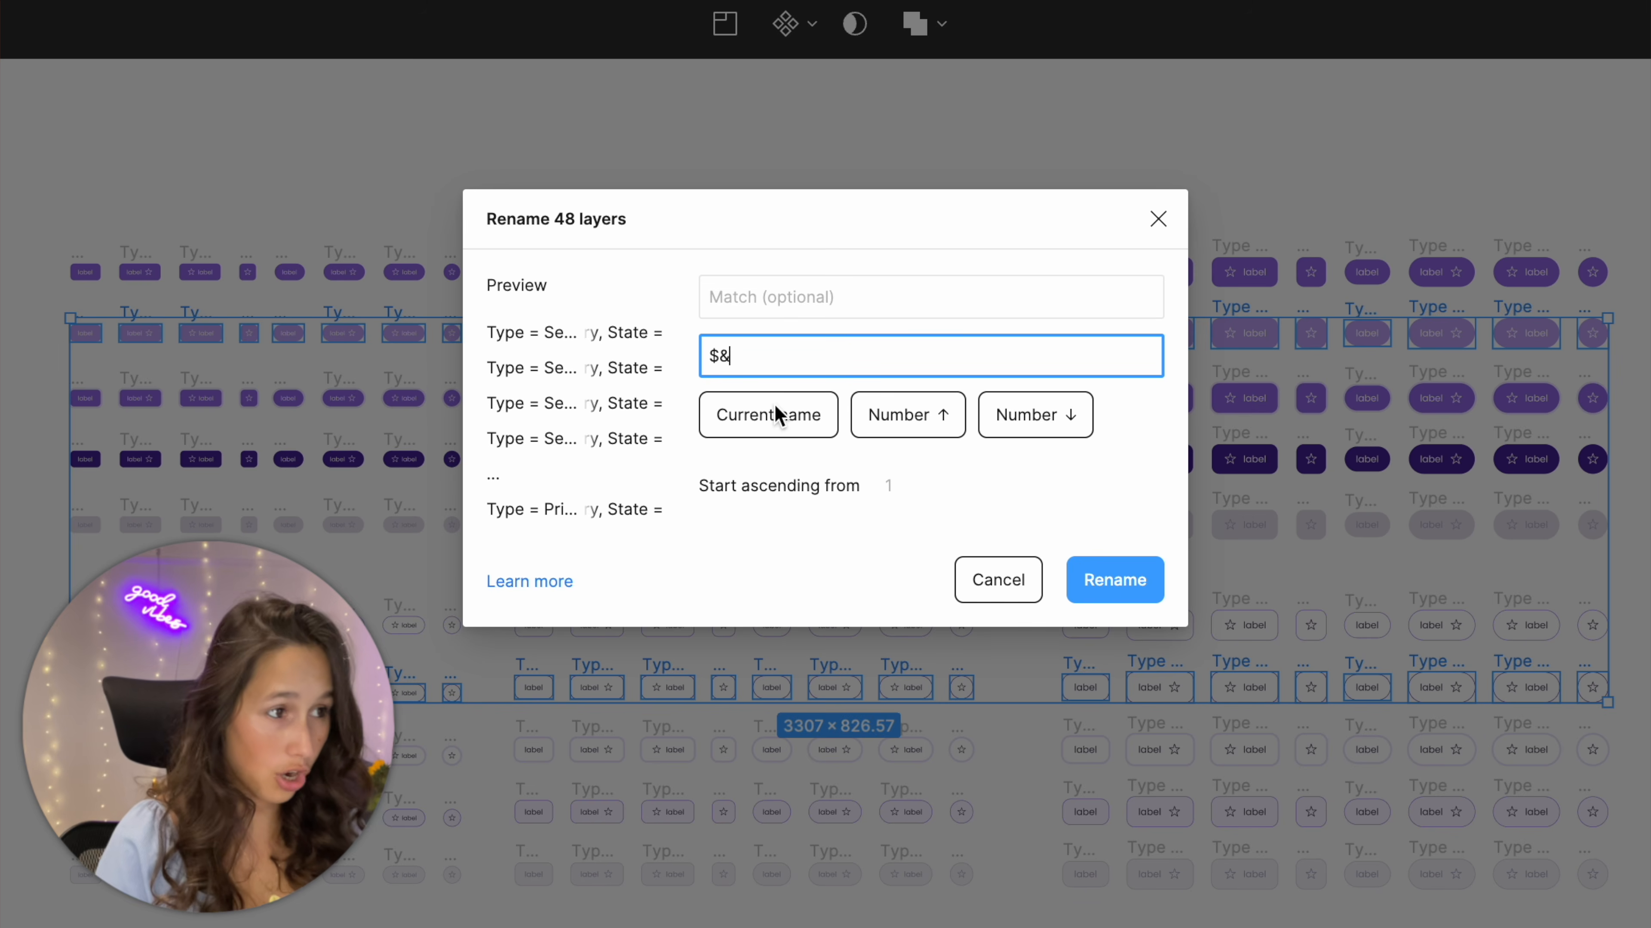
{"action": "type", "text": "Hover"}
{"action": "key", "text": "Return"}
Batch-rename the third row of both the filled and the outlined button frames, appending "Focused" to their current name
{"action": "left_click_drag", "start_coordinate": [652, 407], "coordinate": [865, 425]}
{"action": "left_click", "coordinate": [113, 484]}
{"action": "left_click_drag", "start_coordinate": [254, 383], "coordinate": [1649, 436]}
{"action": "left_click_drag", "start_coordinate": [1649, 736], "coordinate": [254, 806]}
{"action": "key", "text": "super+r"}
{"action": "left_click", "coordinate": [748, 407]}
{"action": "type", "text": "Focused"}
{"action": "key", "text": "Return"}
Batch-rename the fourth row of both the filled and the outlined button frames, appending "Selected" to their current name
{"action": "left_click_drag", "start_coordinate": [250, 451], "coordinate": [1650, 496]}
{"action": "left_click_drag", "start_coordinate": [1649, 800], "coordinate": [242, 852]}
{"action": "key", "text": "super+r"}
{"action": "left_click", "coordinate": [820, 414]}
{"action": "type", "text": "Selected"}
{"action": "key", "text": "Return"}
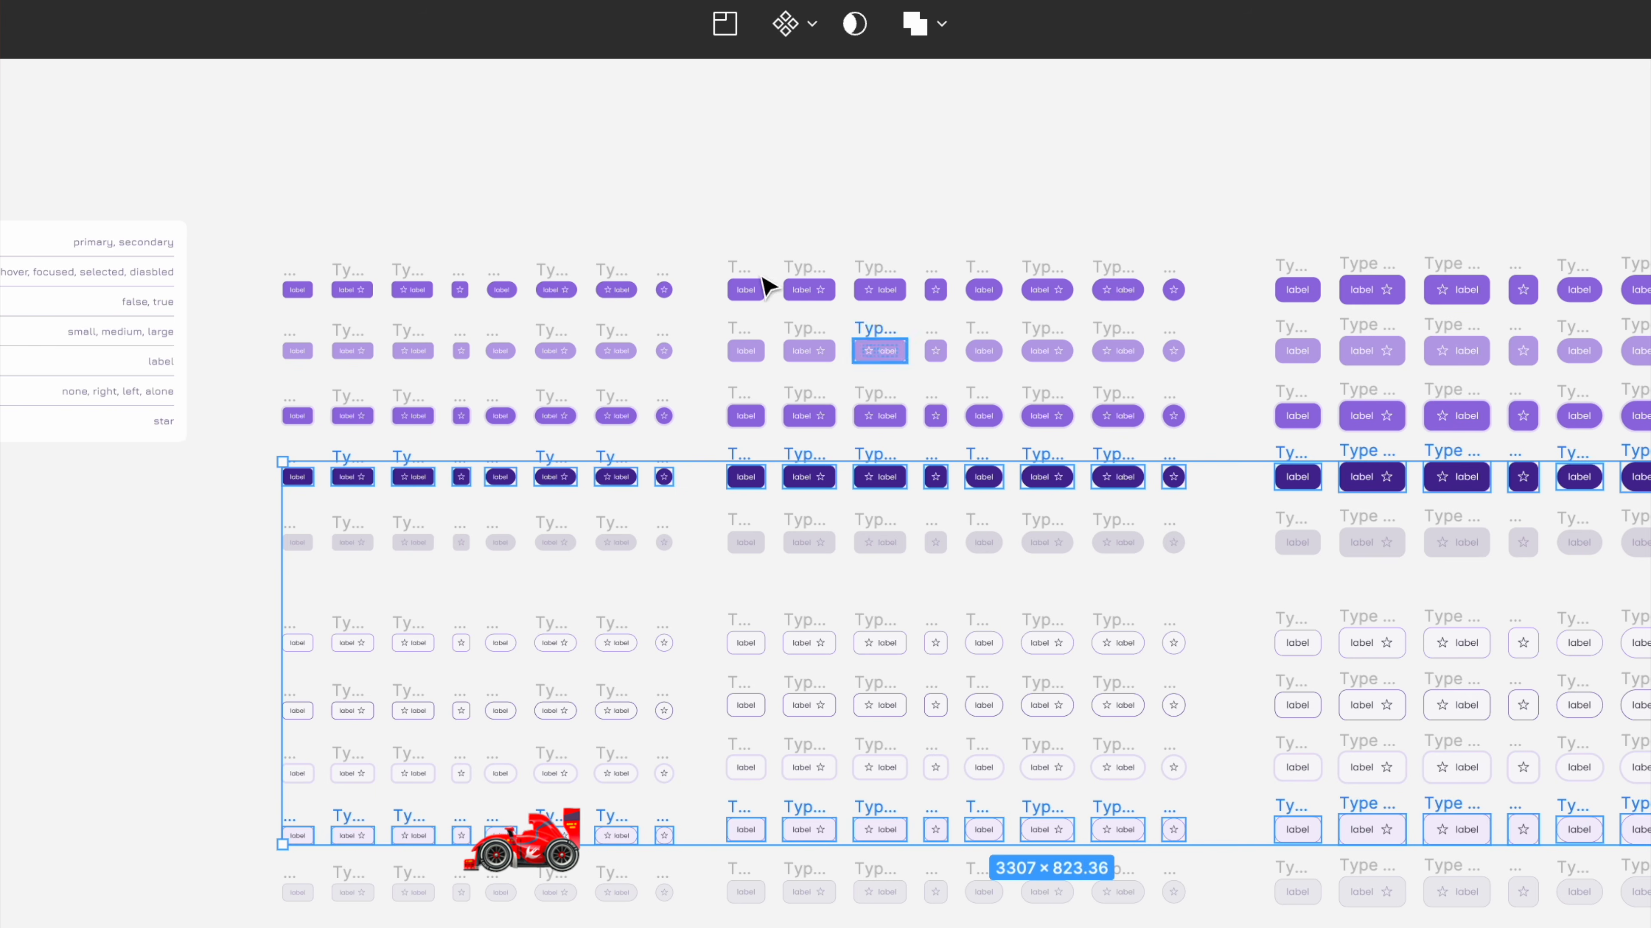
Batch-rename the greyed-out last row of both the filled and the outlined button frames, appending "Disabled" to their current name
{"action": "left_click_drag", "start_coordinate": [244, 510], "coordinate": [1648, 559]}
{"action": "left_click_drag", "start_coordinate": [1649, 865], "coordinate": [155, 897]}
{"action": "key", "text": "super+r"}
{"action": "left_click", "coordinate": [825, 417]}
{"action": "type", "text": "Disabl"}
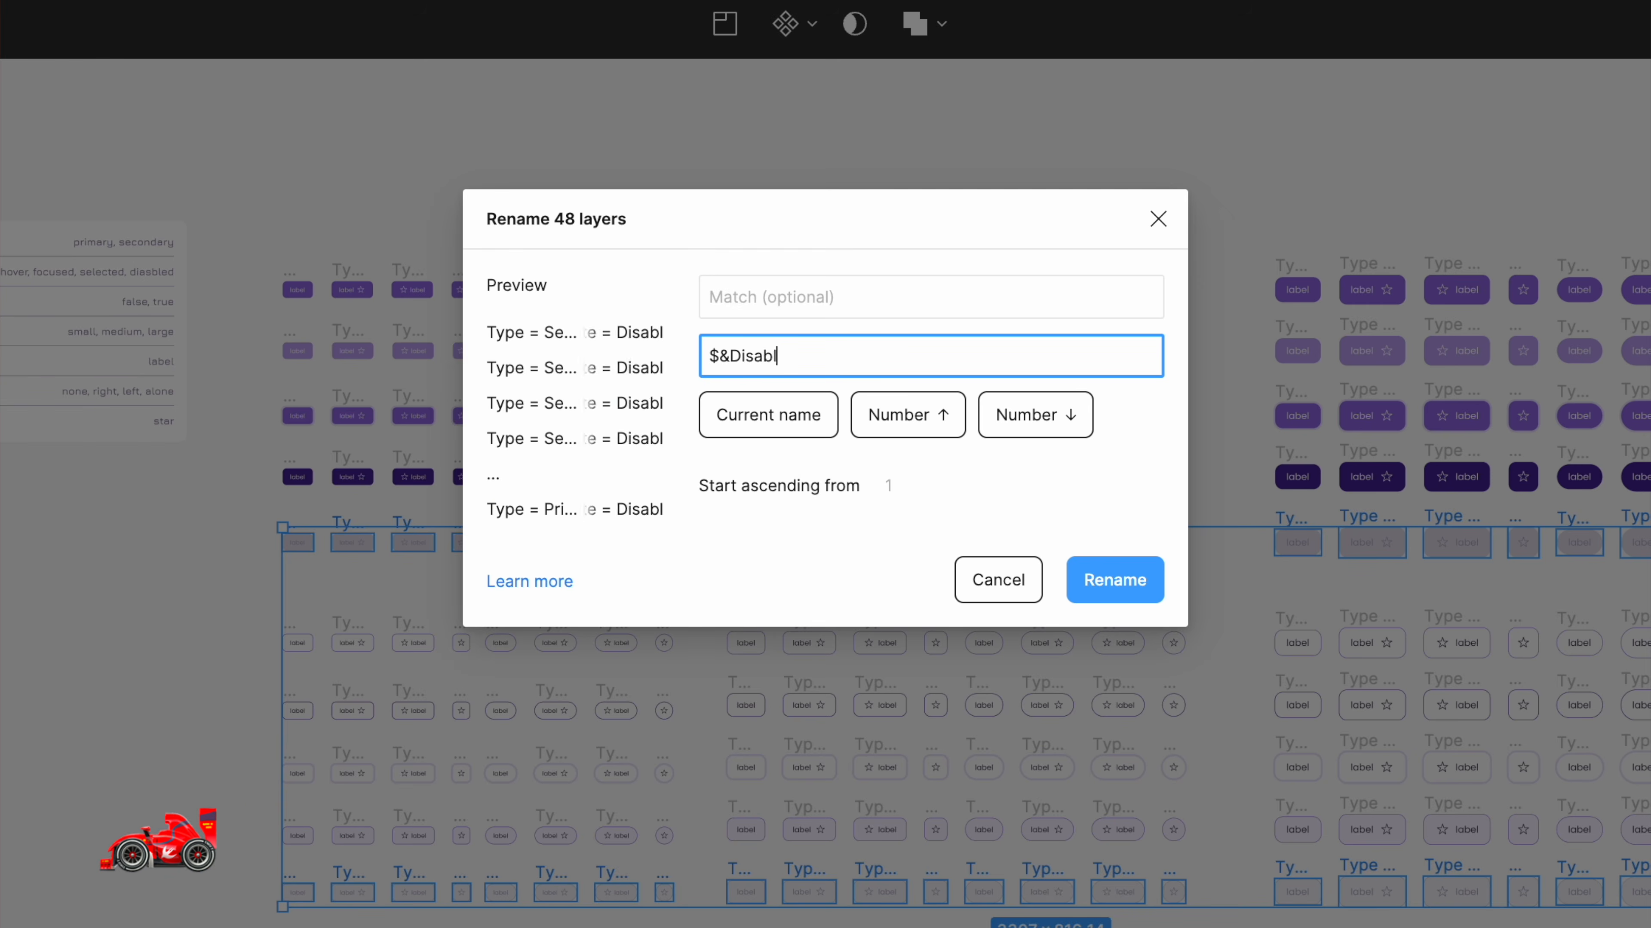
{"action": "key", "text": "Return"}
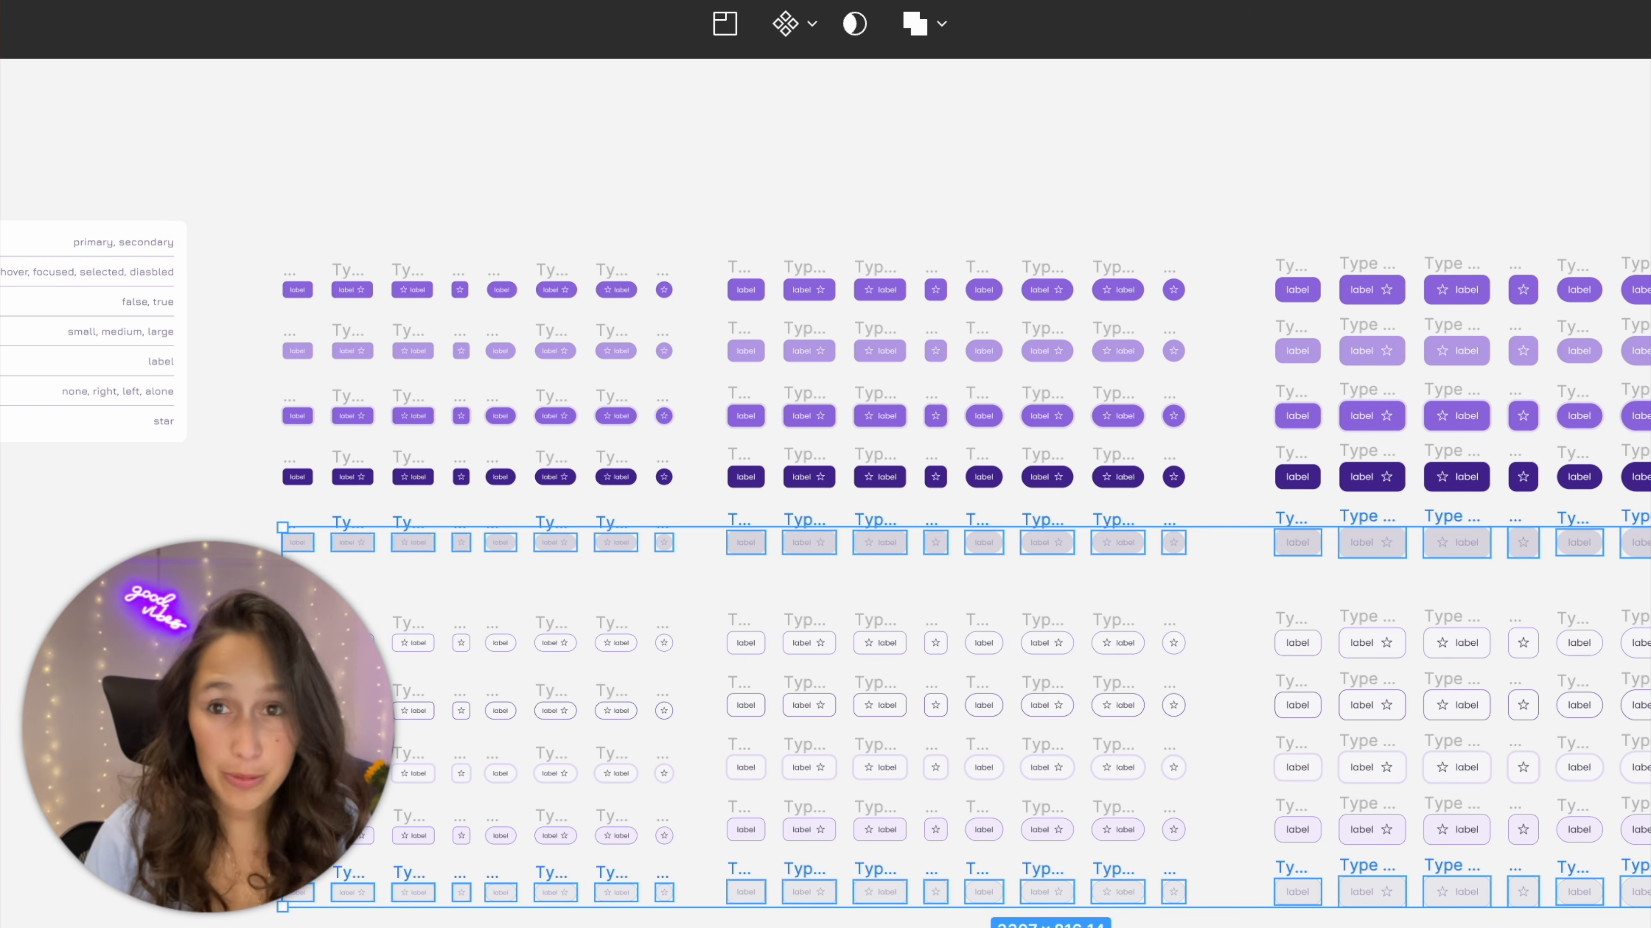
Batch-rename all the button frames in the three sizes, appending ", Pill =" to their current name
{"action": "left_click_drag", "start_coordinate": [251, 178], "coordinate": [1650, 927]}
{"action": "key", "text": "super+r"}
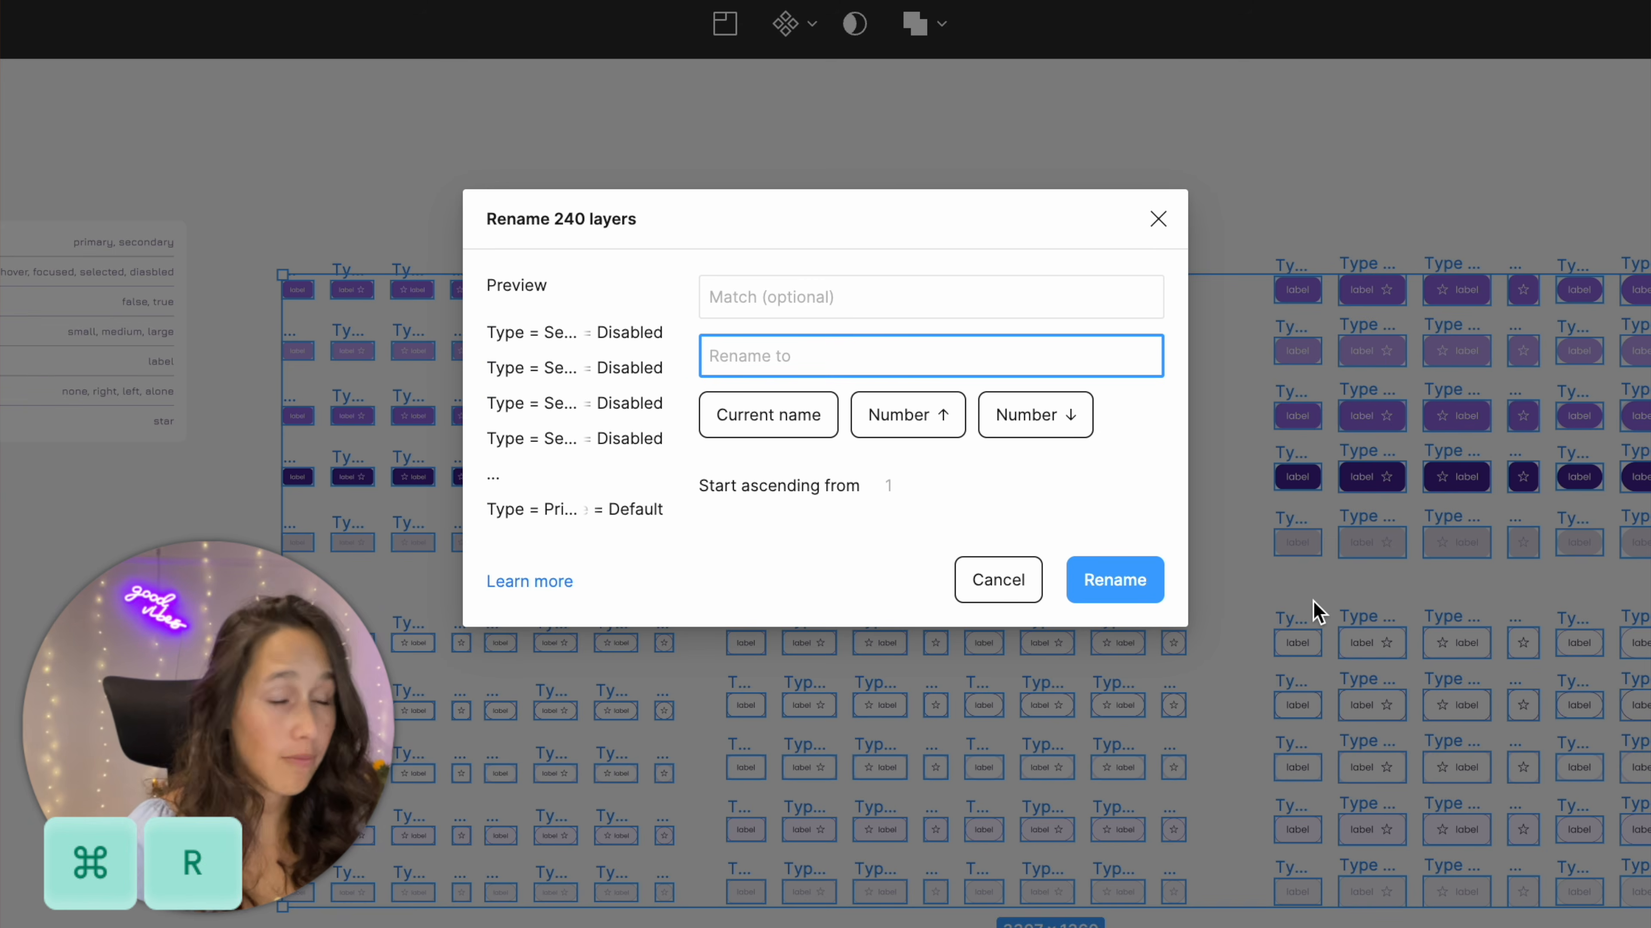
{"action": "left_click", "coordinate": [721, 415]}
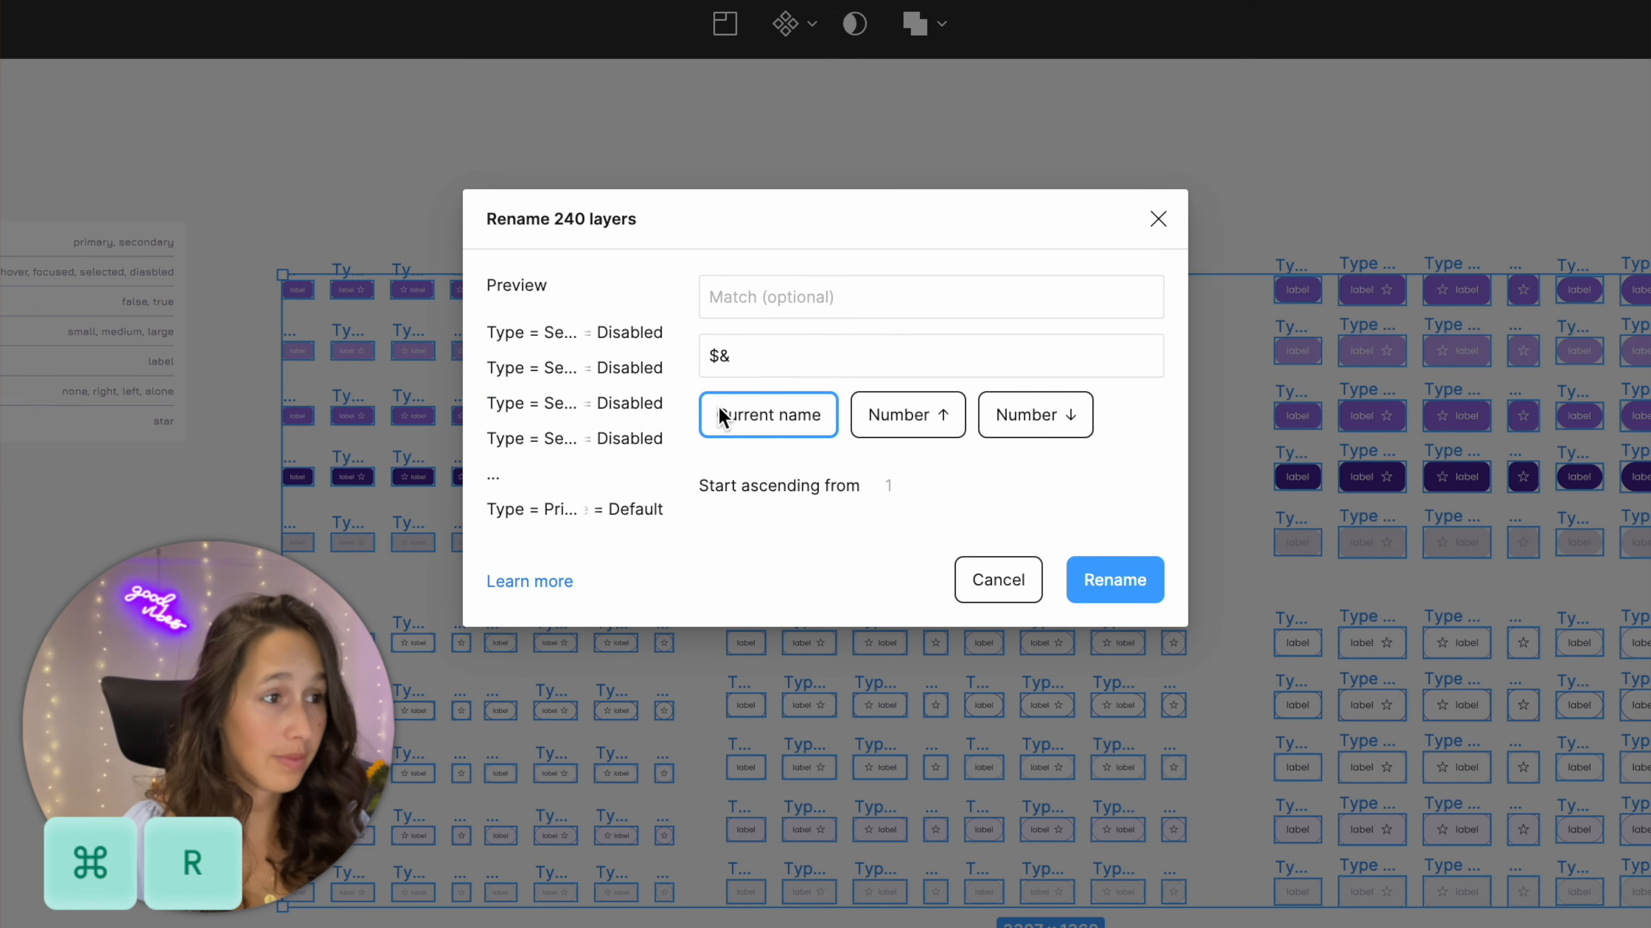
{"action": "left_click", "coordinate": [768, 361]}
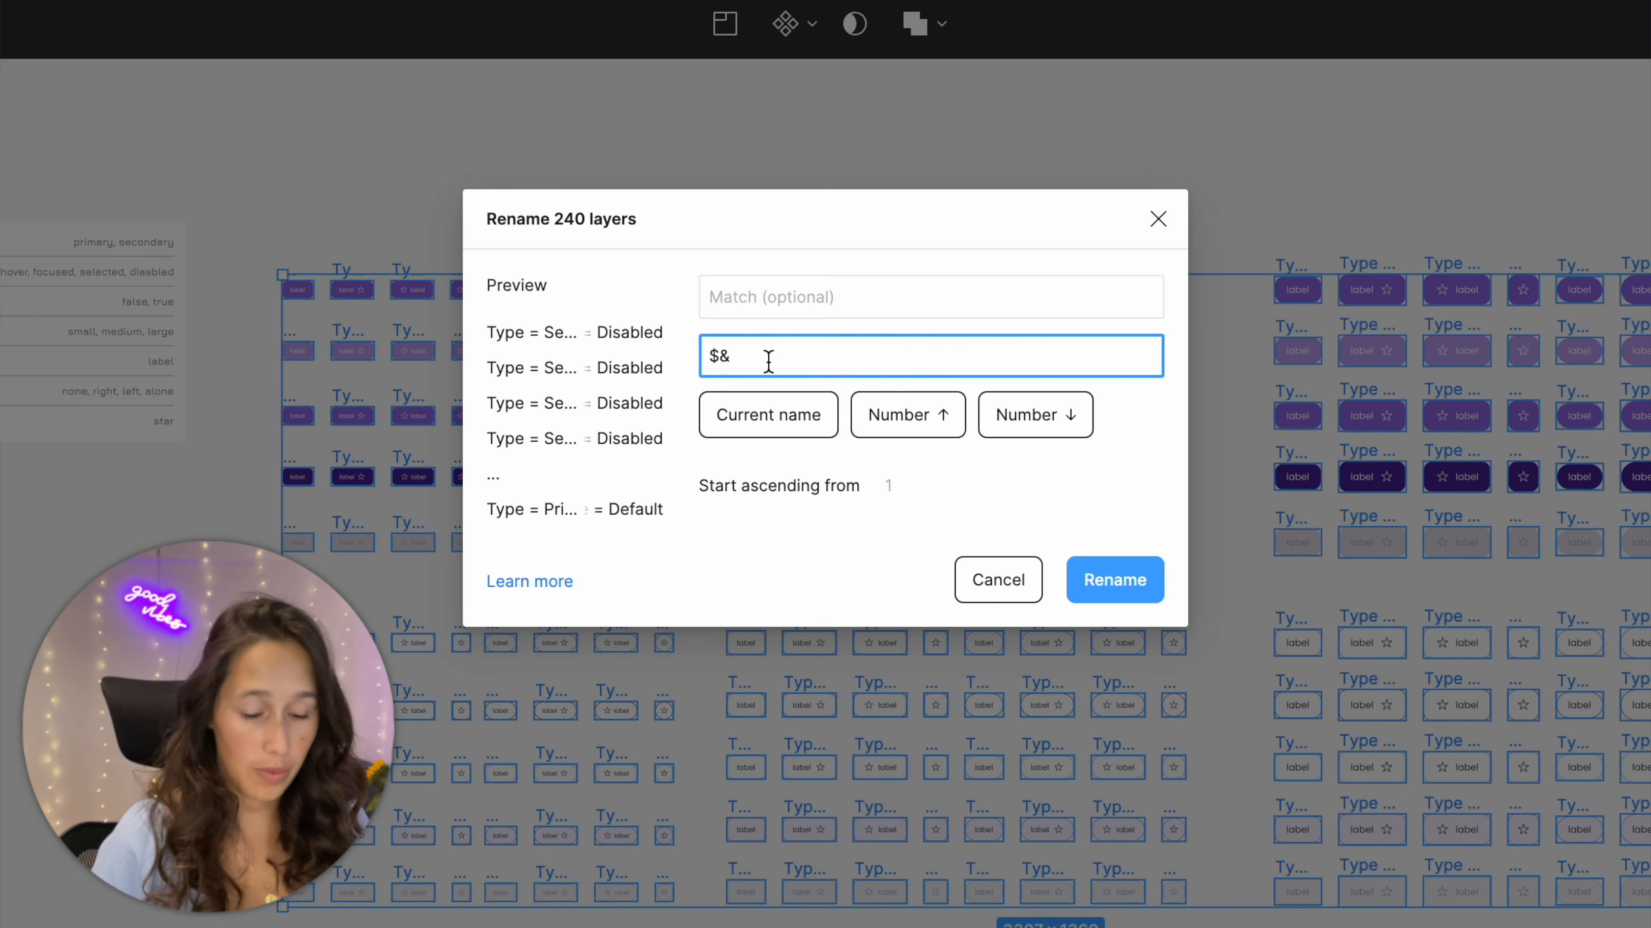
{"action": "type", "text": ", Pill ="}
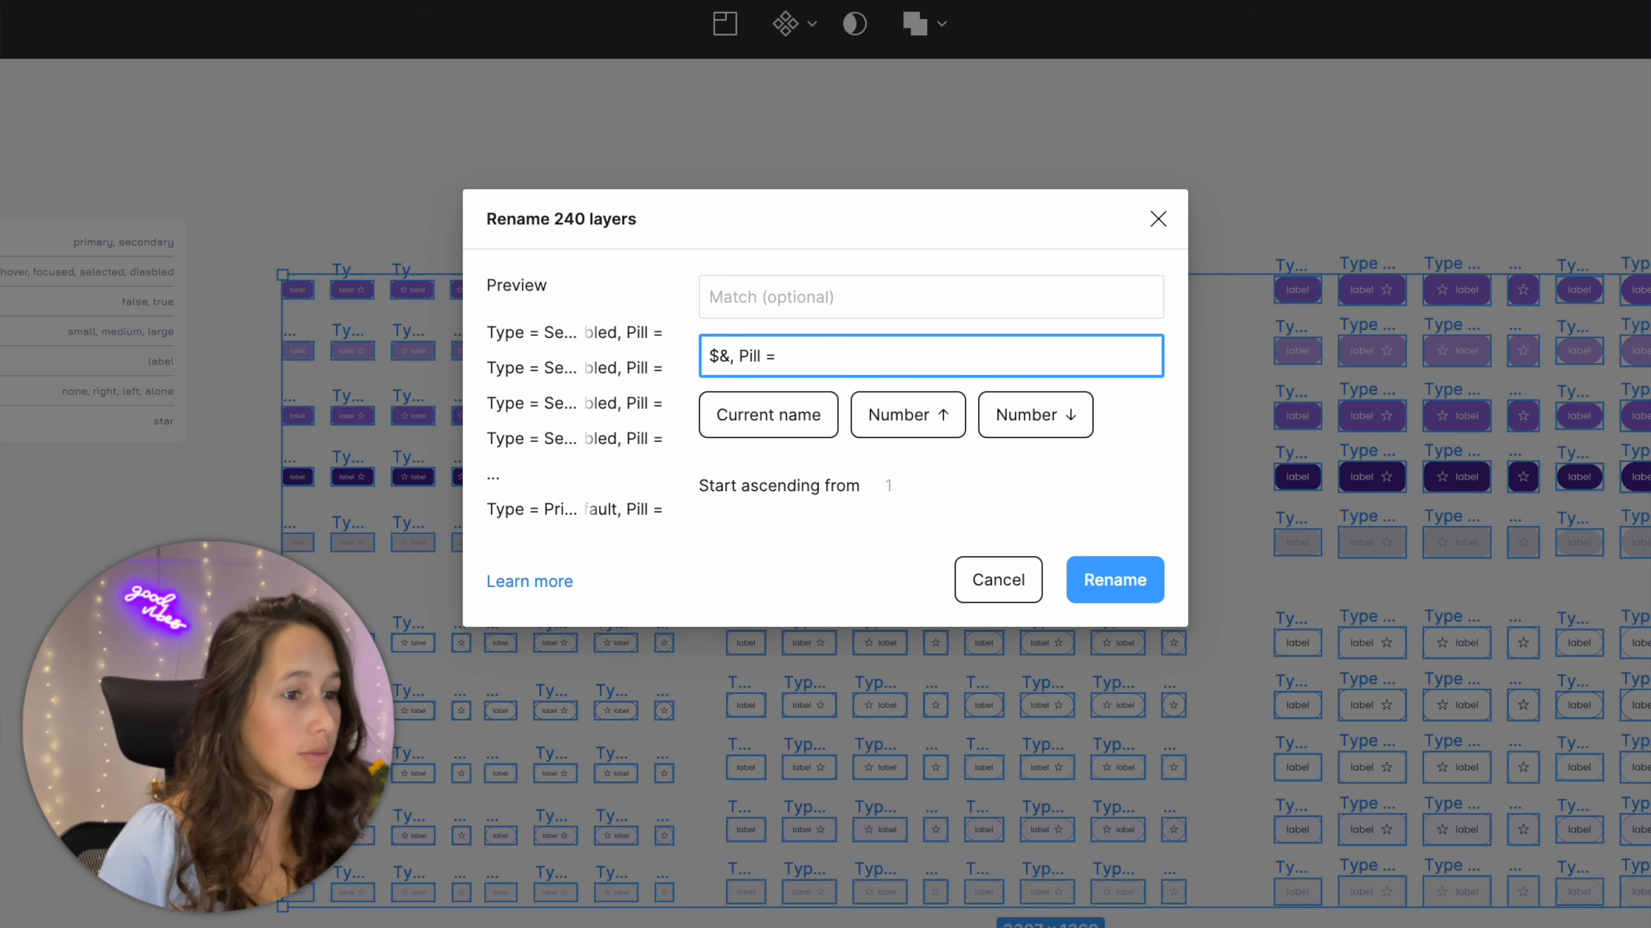
{"action": "key", "text": "Return"}
Batch-rename the slightly rounded, non-pill button frames in all three sizes, appending "False" to their current name
{"action": "left_click", "coordinate": [333, 221]}
{"action": "left_click_drag", "start_coordinate": [273, 225], "coordinate": [1543, 927]}
{"action": "key", "text": "super+r"}
{"action": "left_click", "coordinate": [781, 424]}
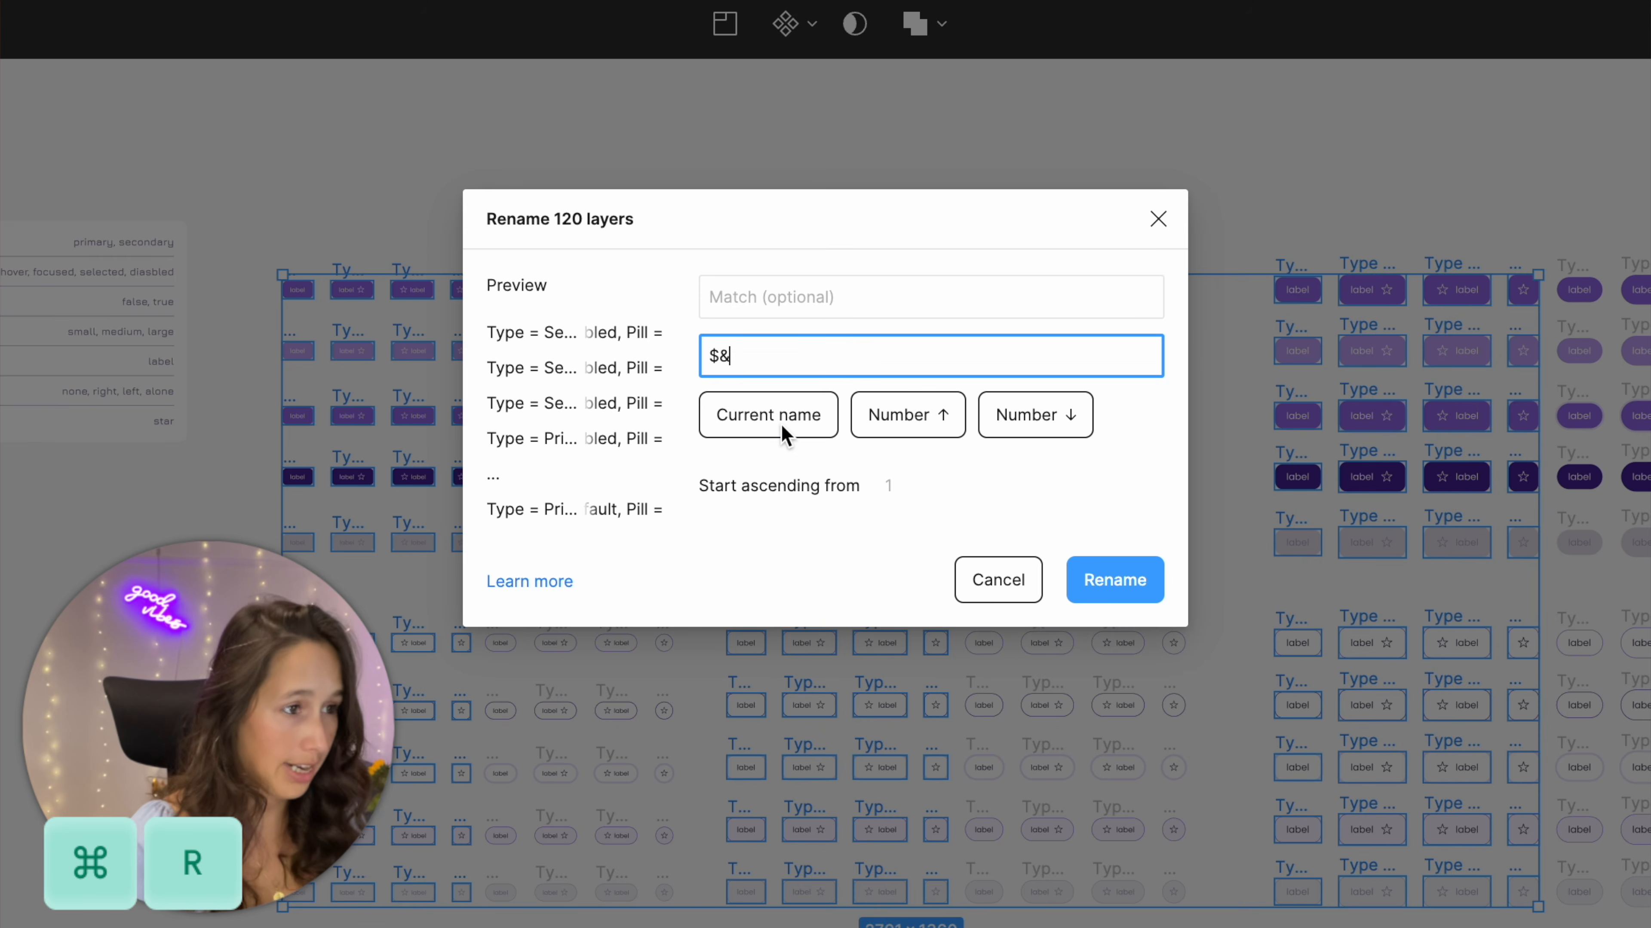
{"action": "key", "text": "Return"}
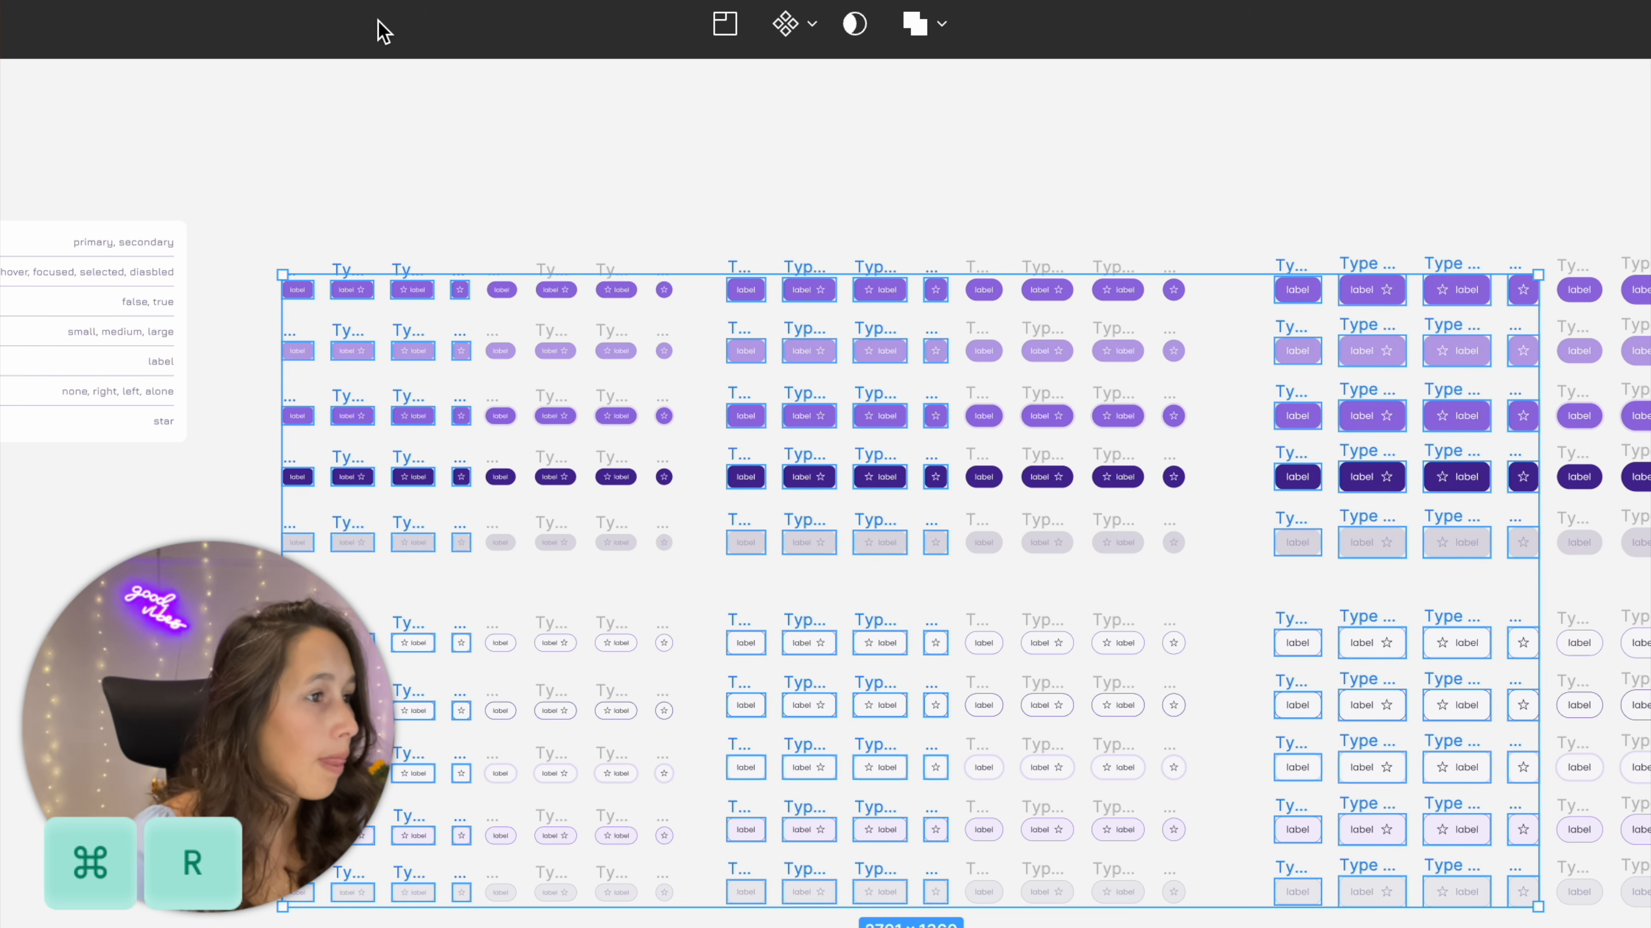
Batch-rename the pill-shaped and circular button frames in all three sizes, appending "True" to their current name
{"action": "left_click", "coordinate": [494, 213]}
{"action": "left_click_drag", "start_coordinate": [478, 207], "coordinate": [705, 927]}
{"action": "left_click_drag", "start_coordinate": [1553, 224], "coordinate": [1650, 927]}
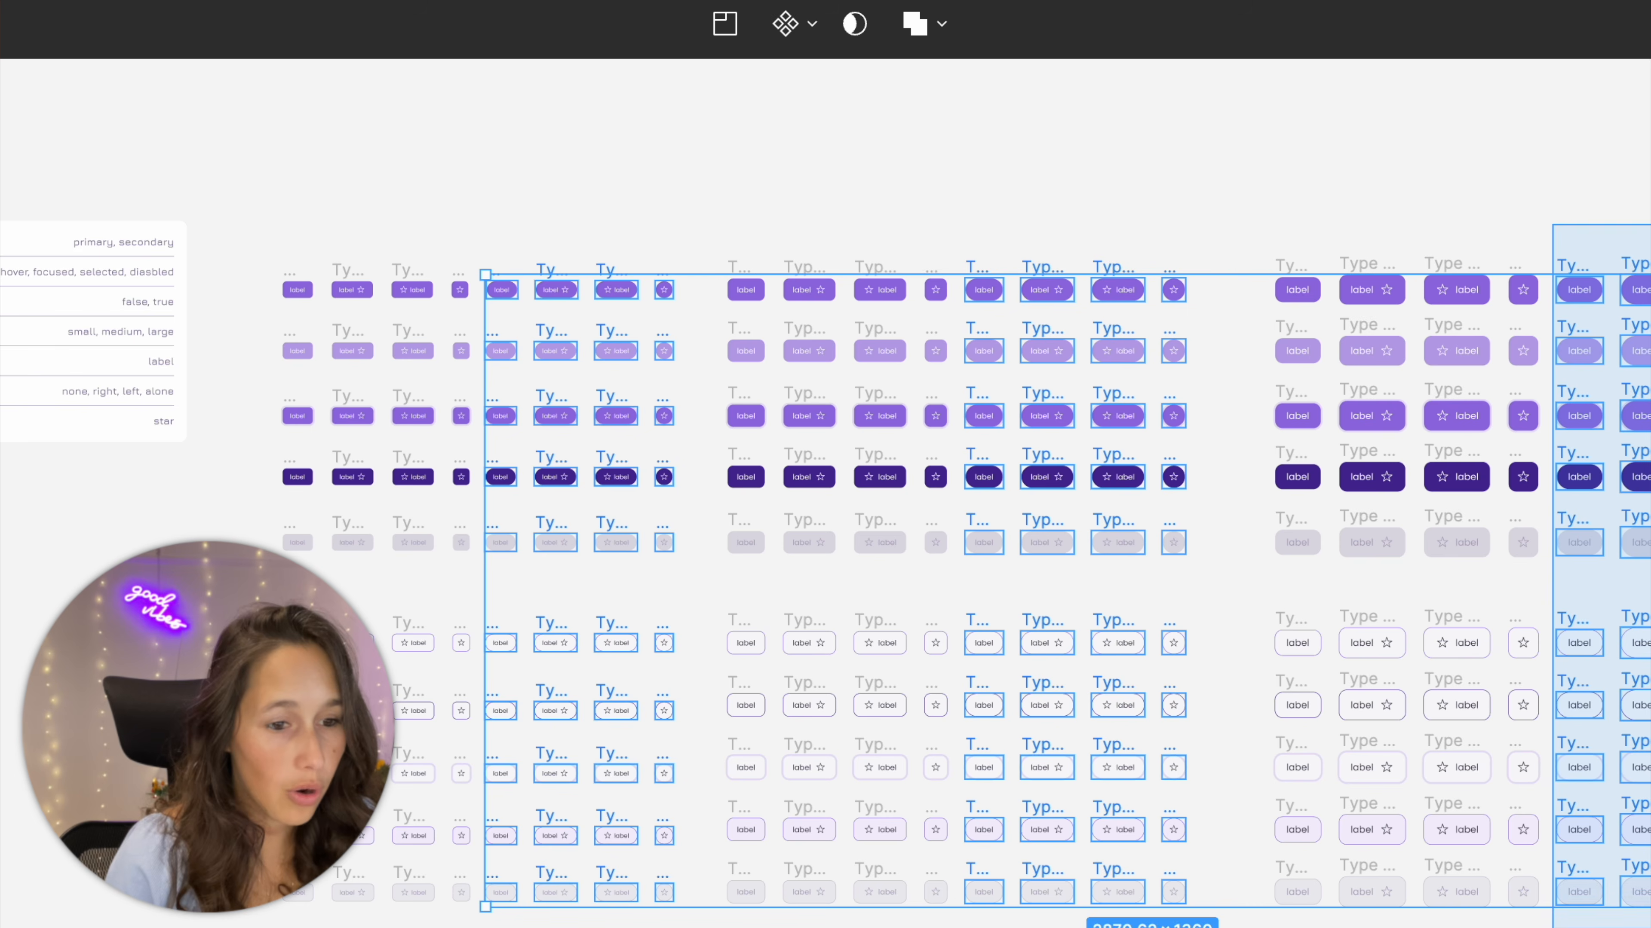
{"action": "key", "text": "super+r"}
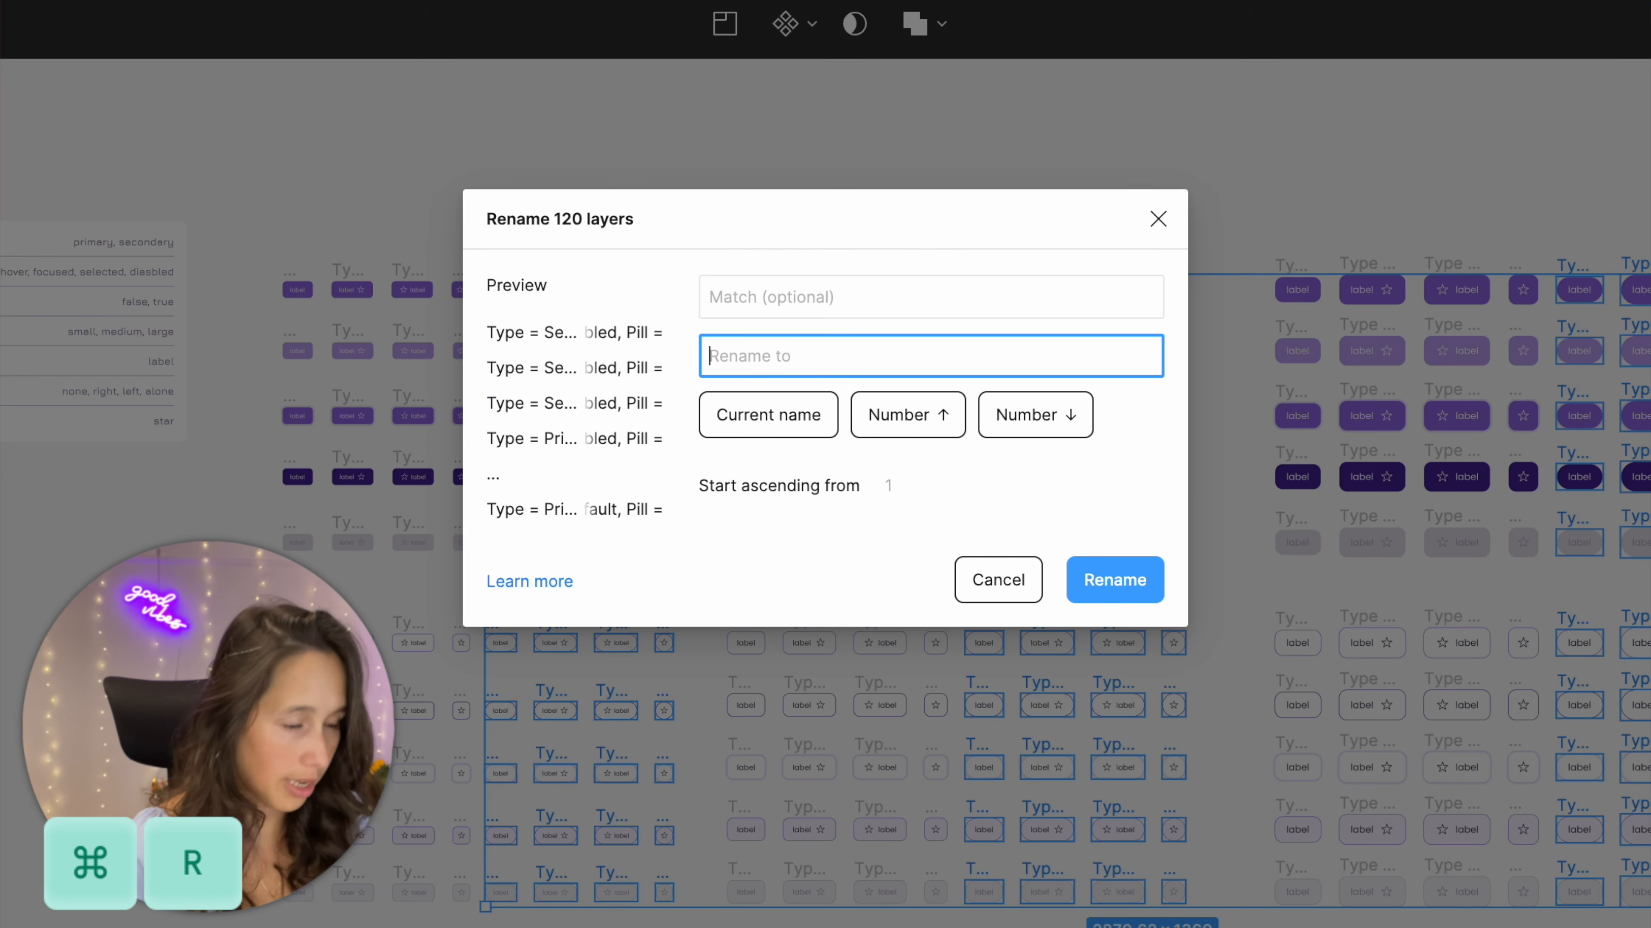
{"action": "type", "text": "True"}
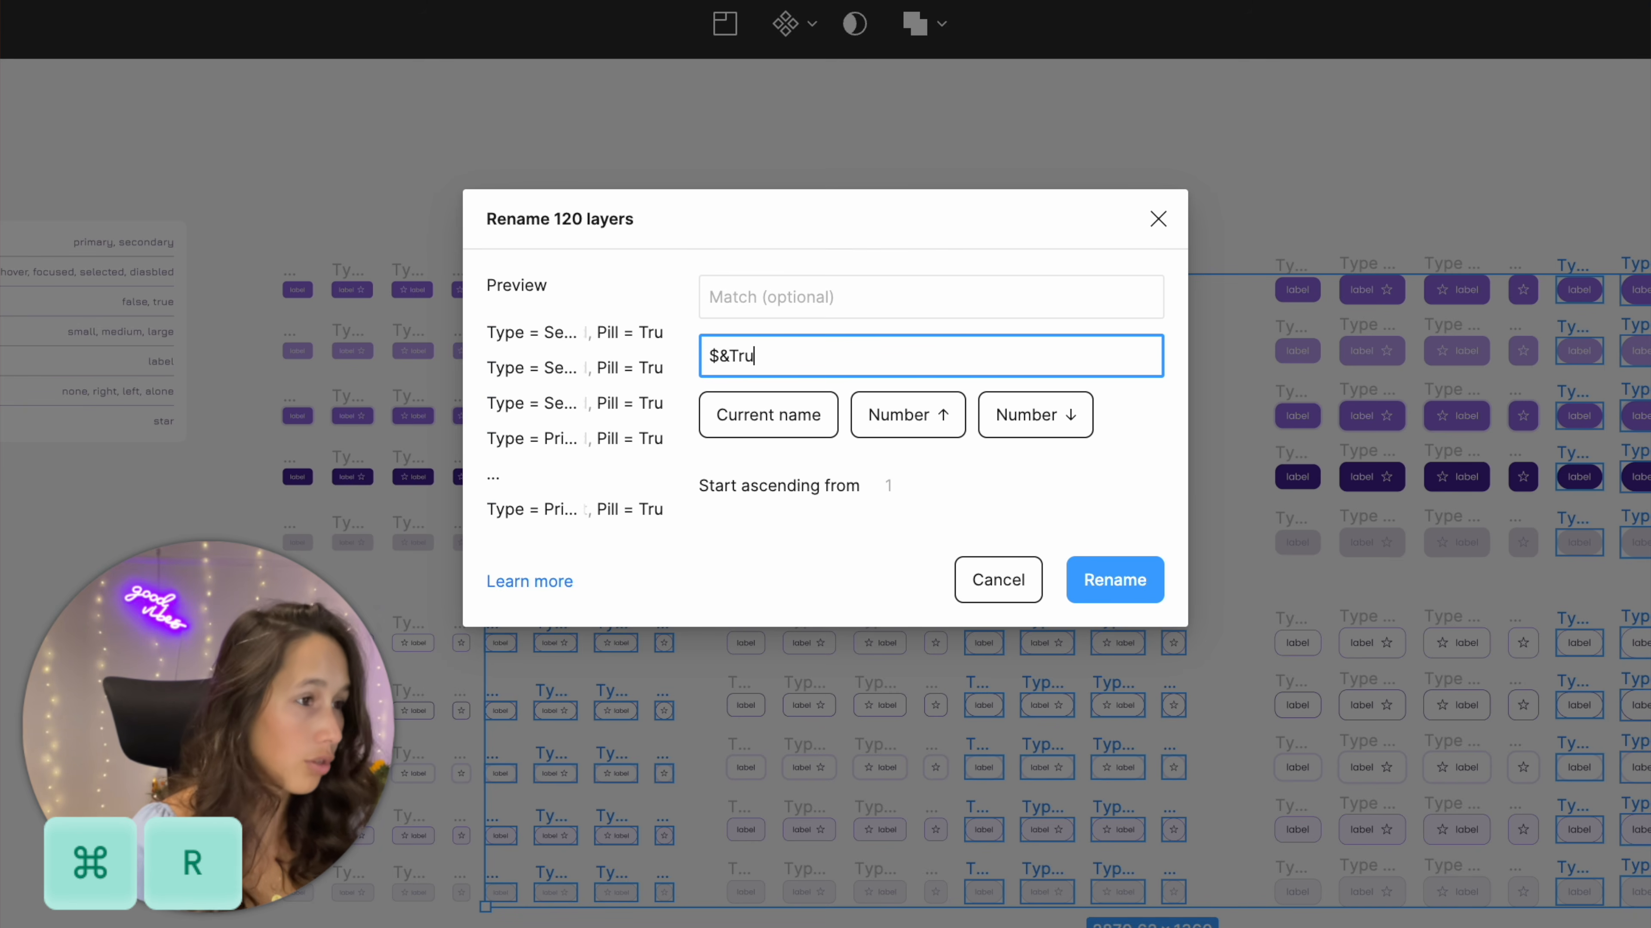
{"action": "key", "text": "Return"}
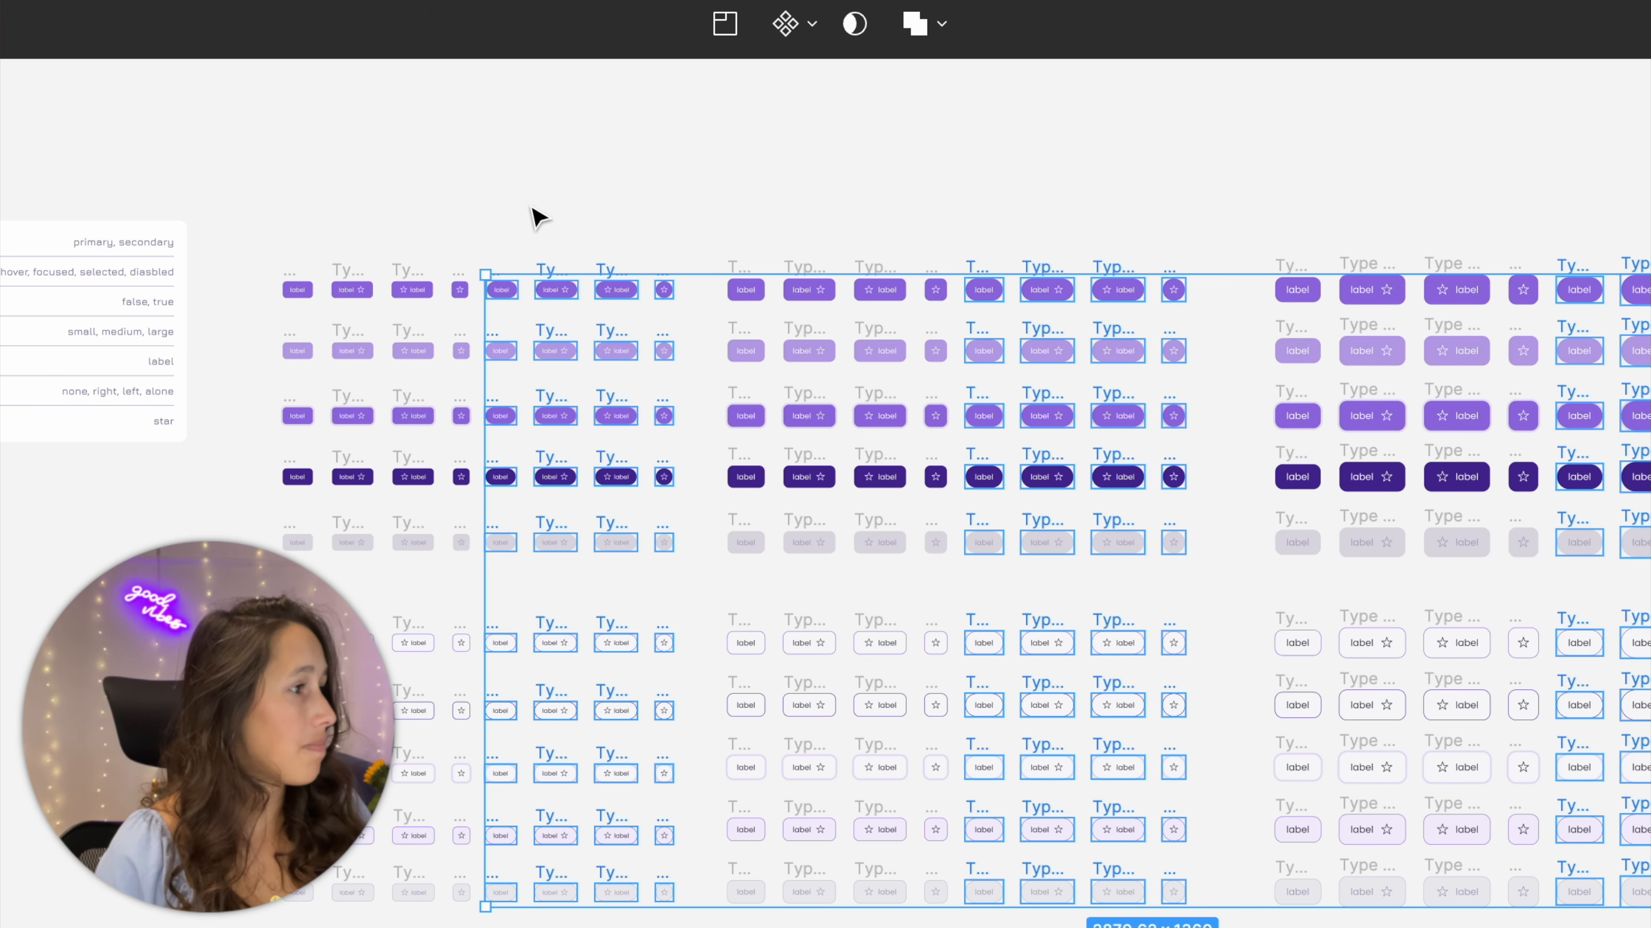
Batch-rename all the button frames in the three groups, appending ", Size =" to their current name
{"action": "left_click", "coordinate": [540, 218]}
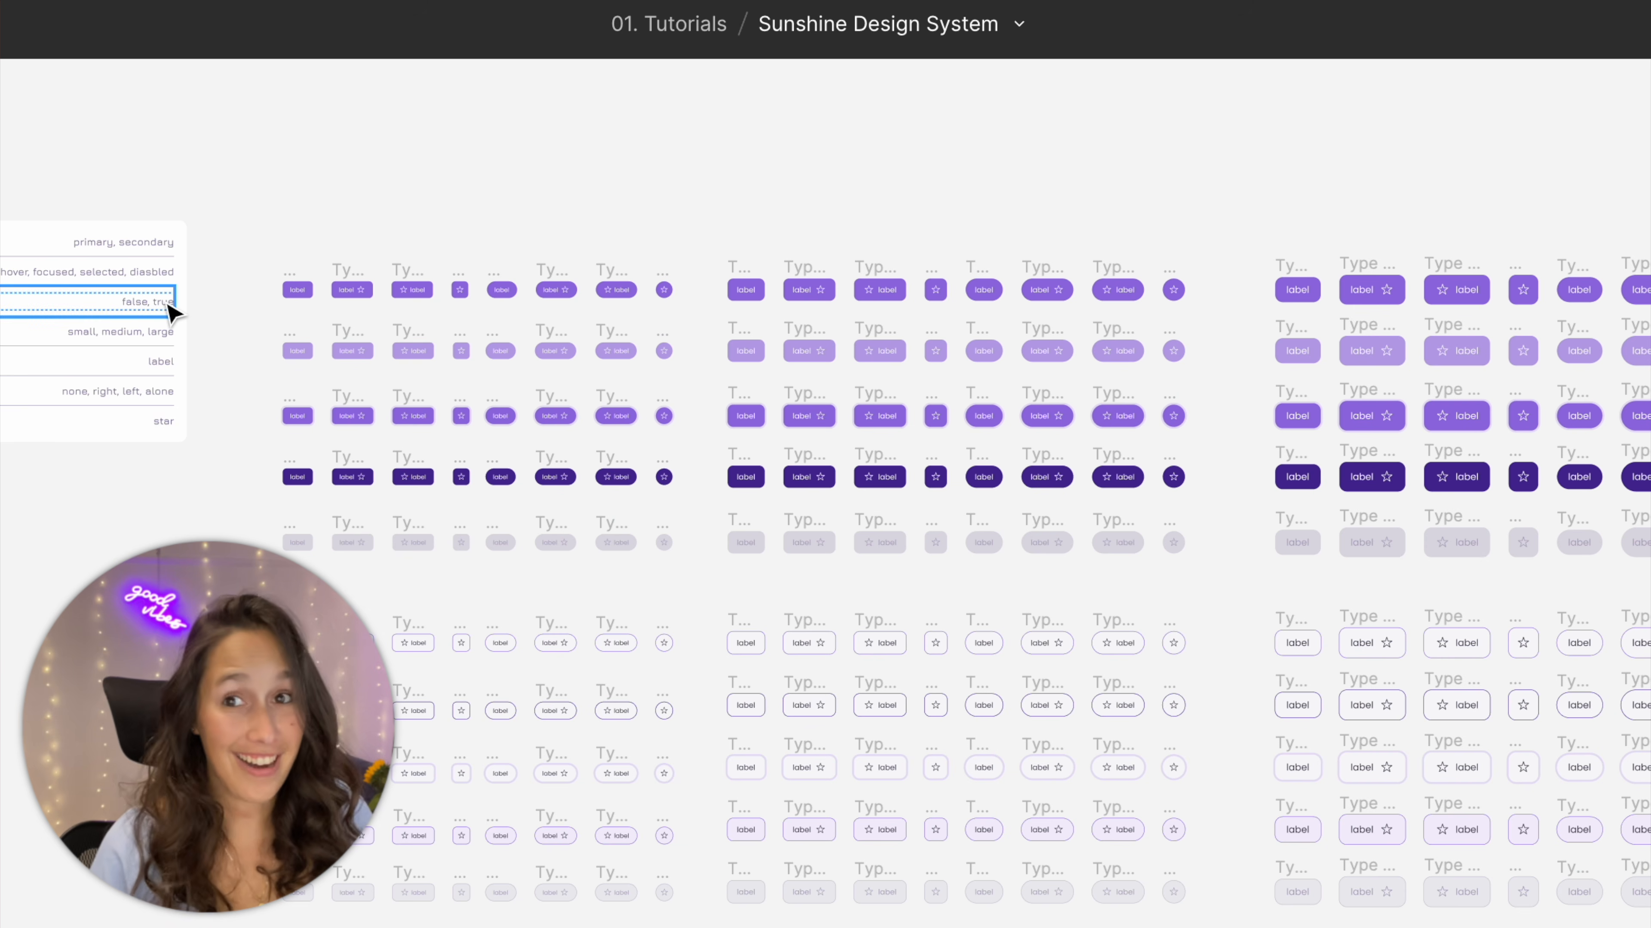
{"action": "left_click_drag", "start_coordinate": [240, 202], "coordinate": [1650, 927]}
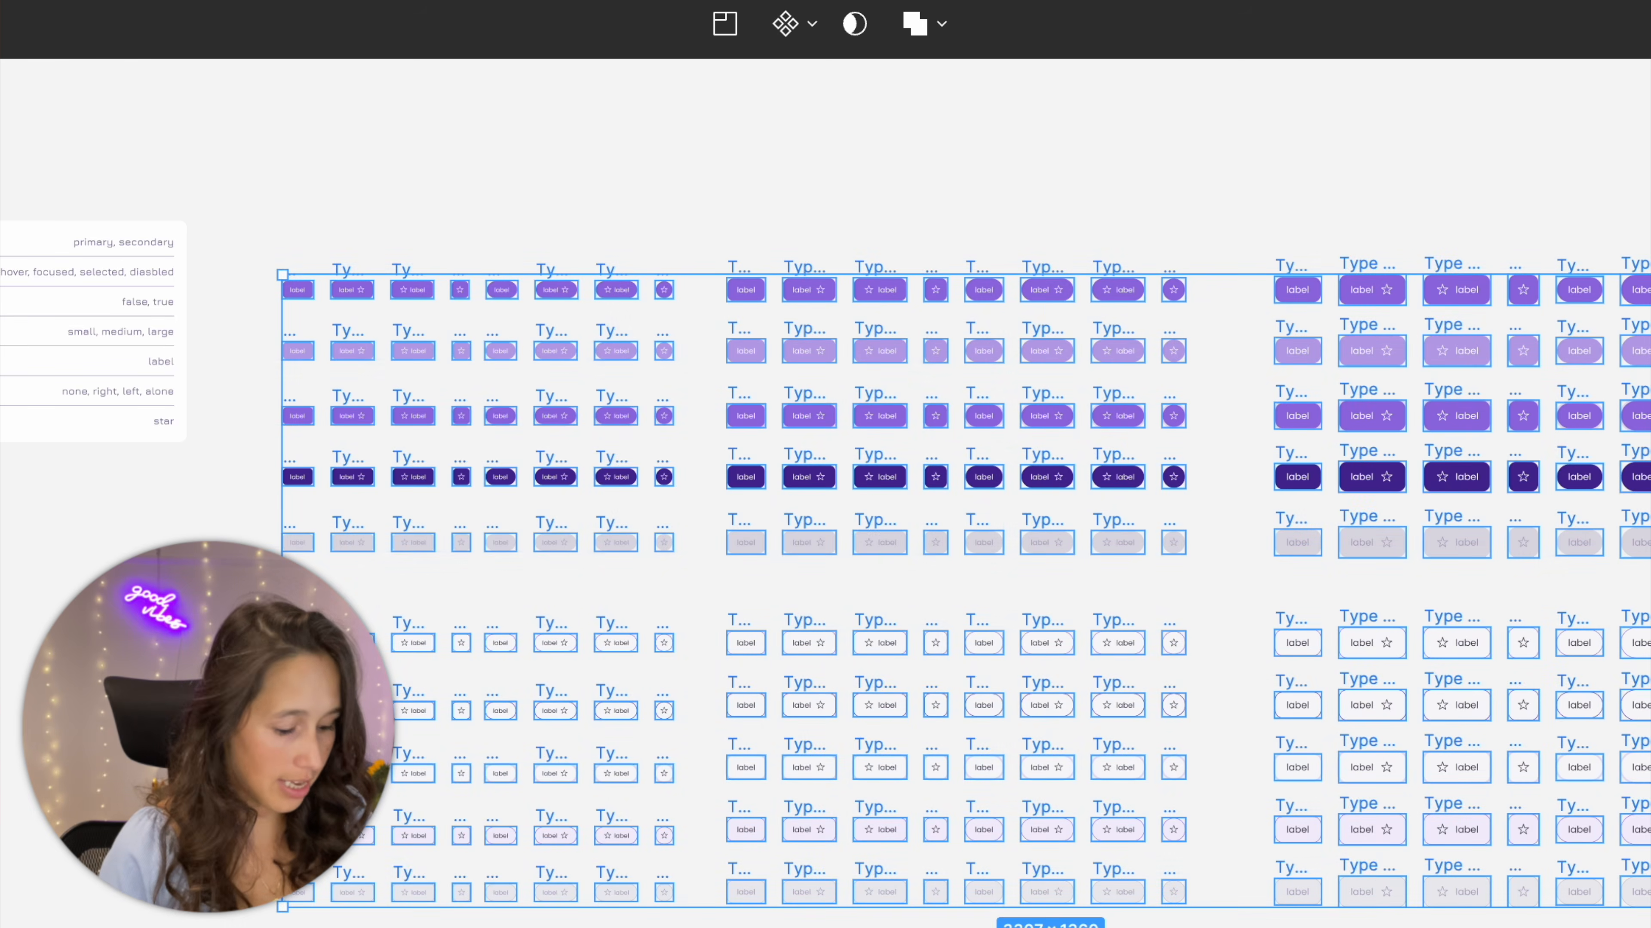
{"action": "key", "text": "super+r"}
{"action": "type", "text": ", Size ="}
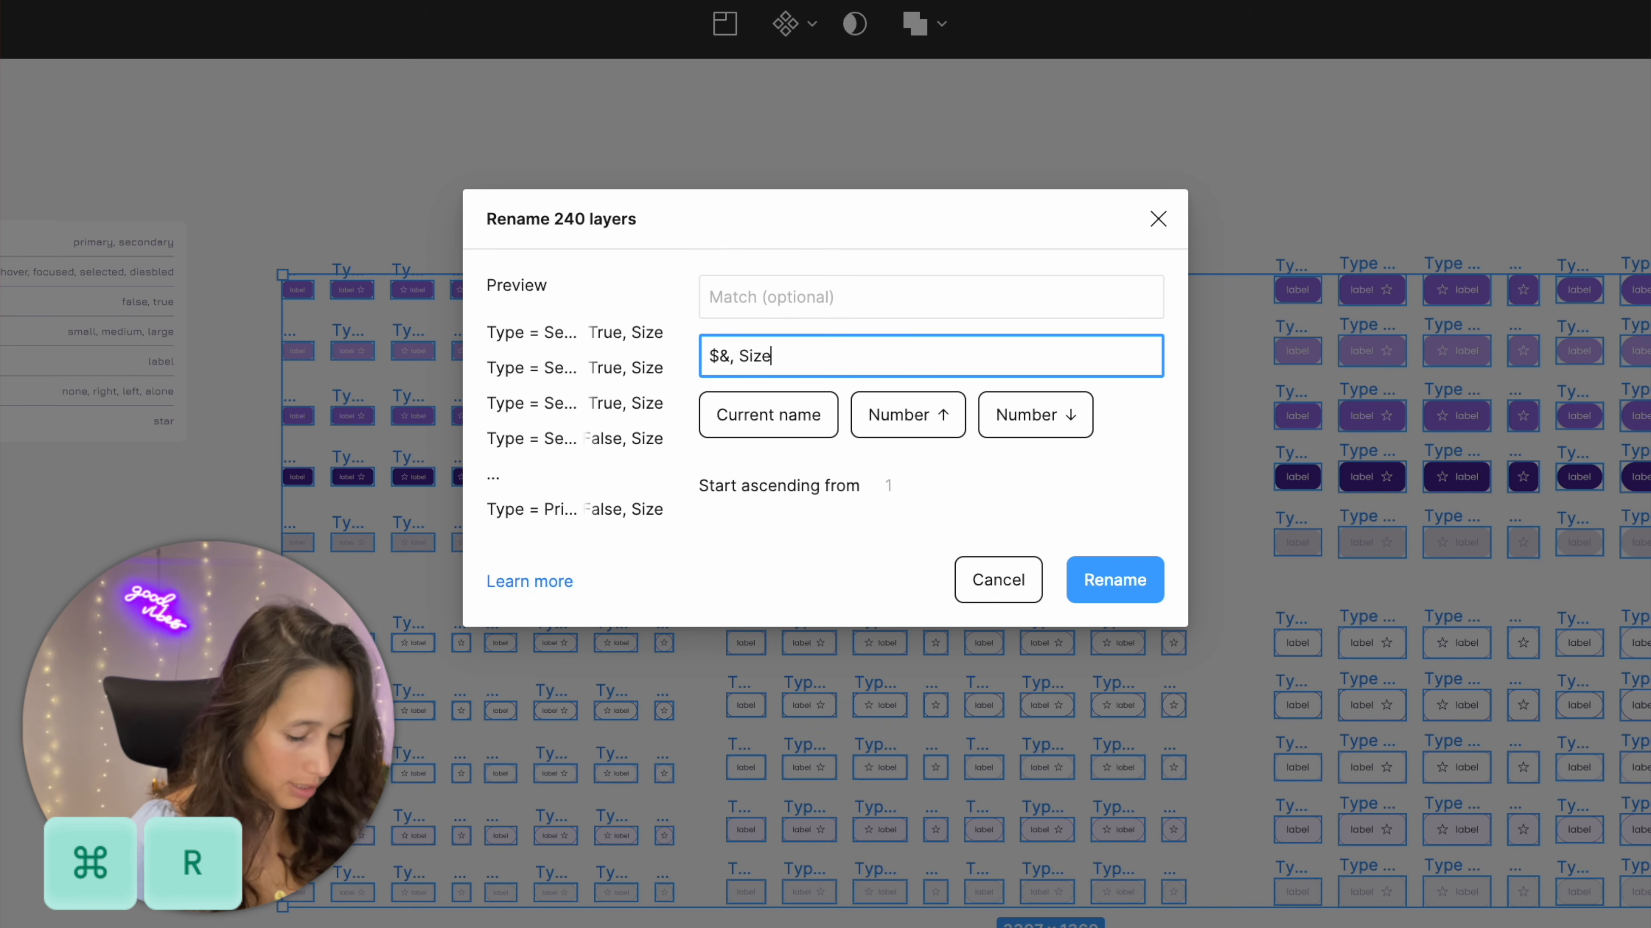
{"action": "key", "text": "Return"}
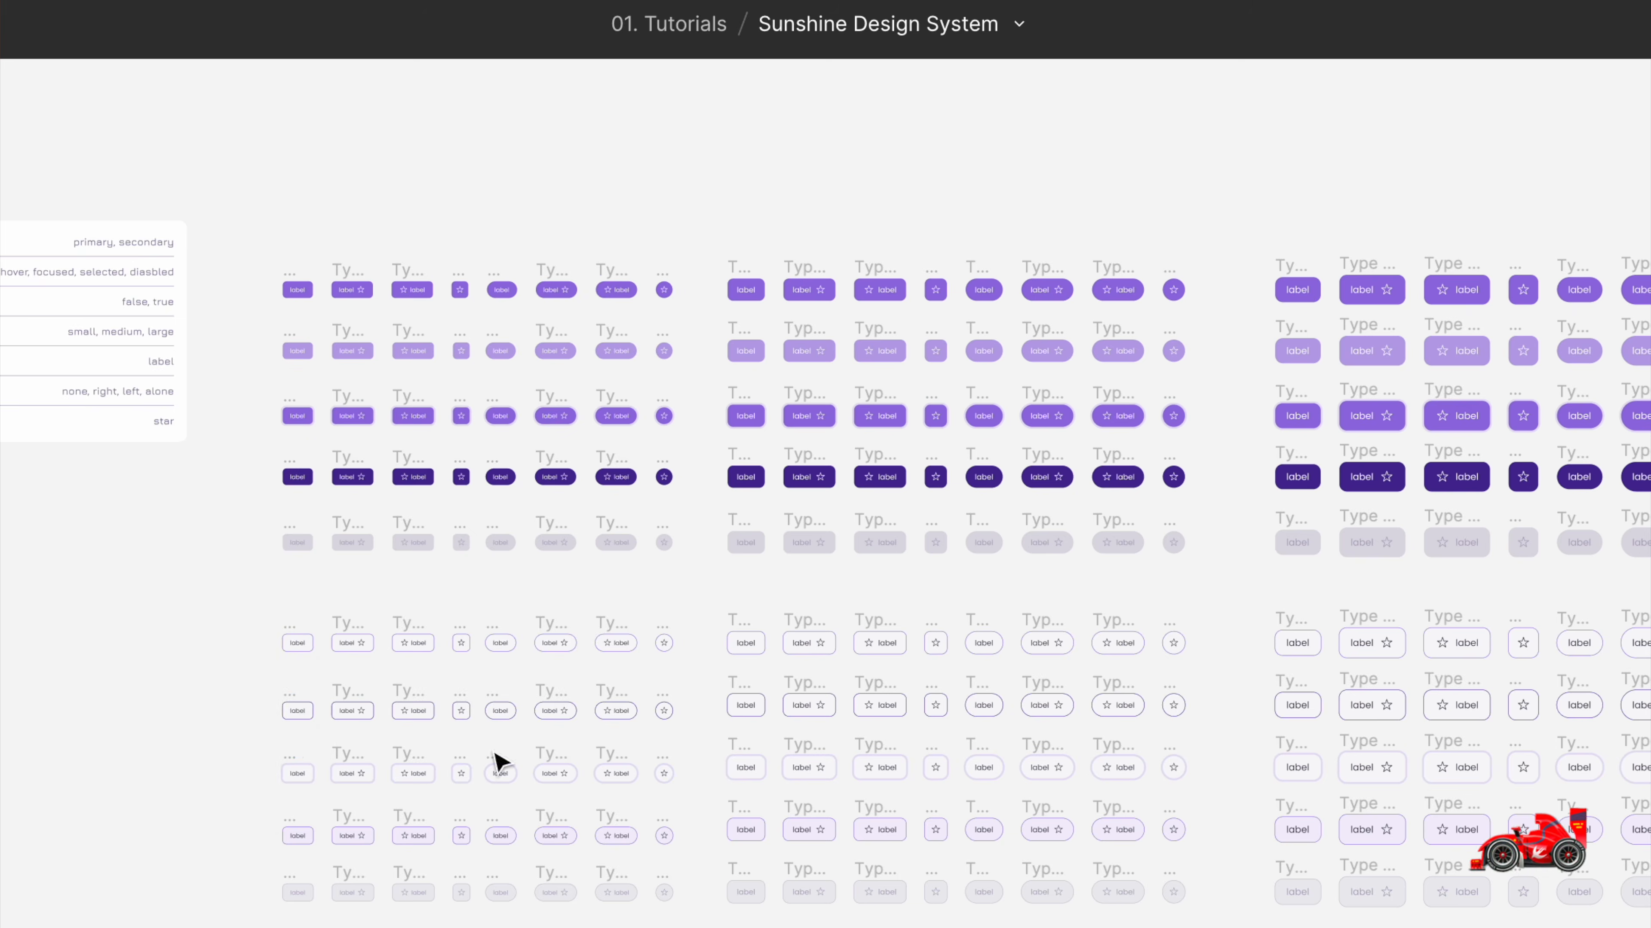
Batch-rename the button frames group by group, appending the matching size value "Small", "Medium" or "Large" to their current name
{"action": "key", "text": "ctrl+r"}
{"action": "type", "text": "$&Small"}
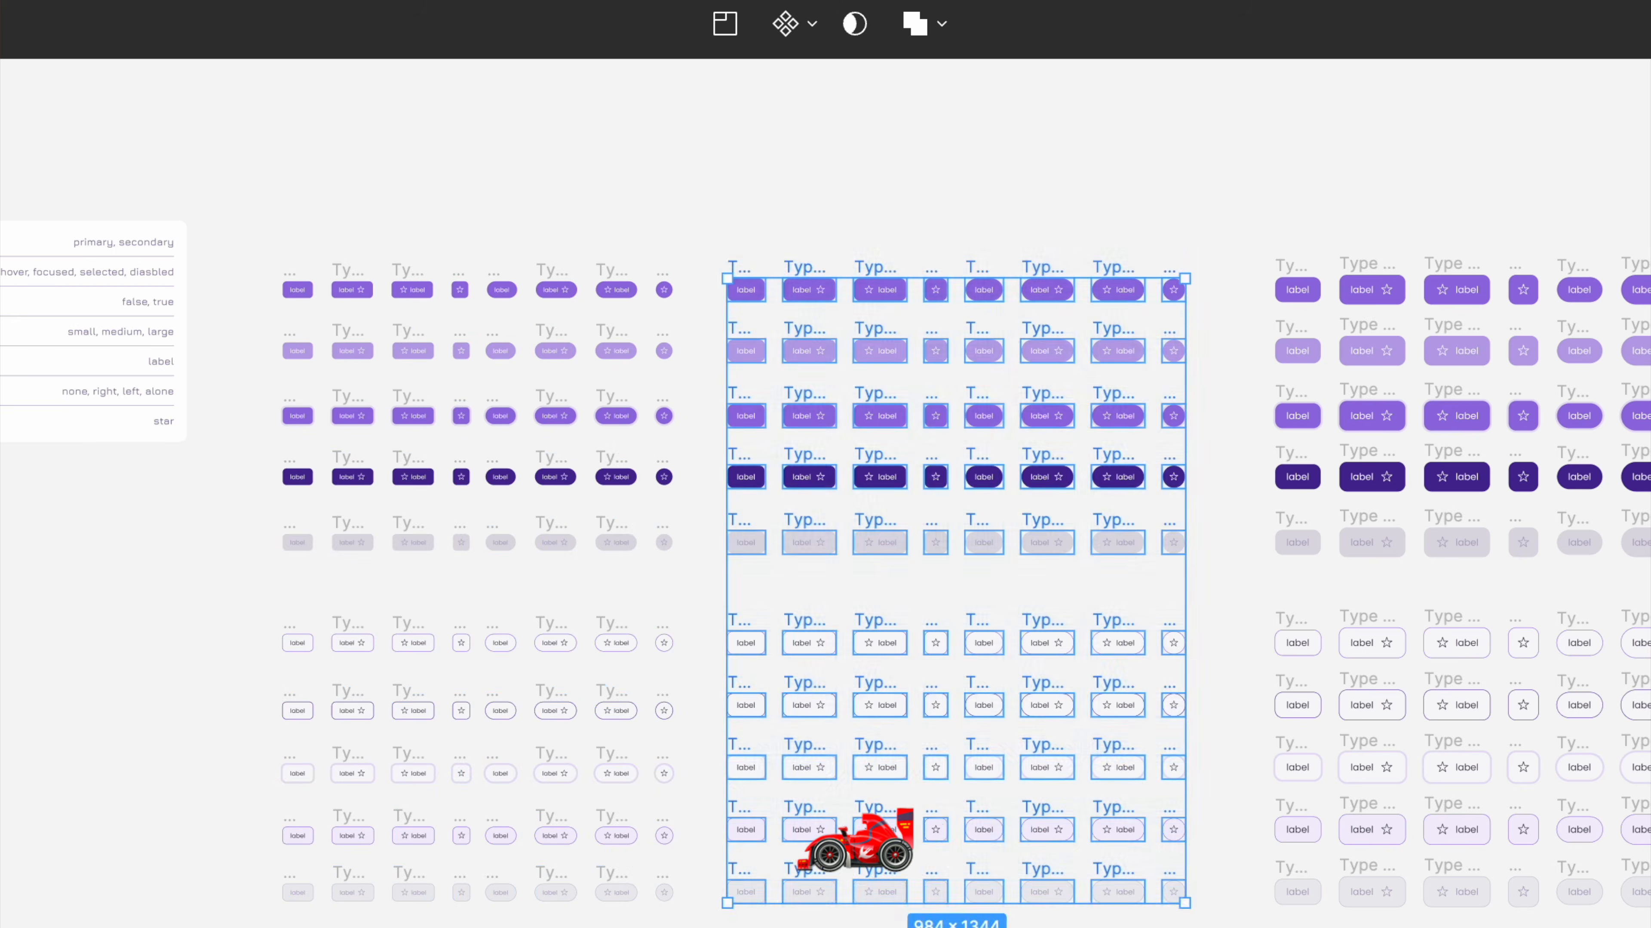
{"action": "key", "text": "ctrl+r"}
{"action": "type", "text": "$&"}
{"action": "key", "text": "Return"}
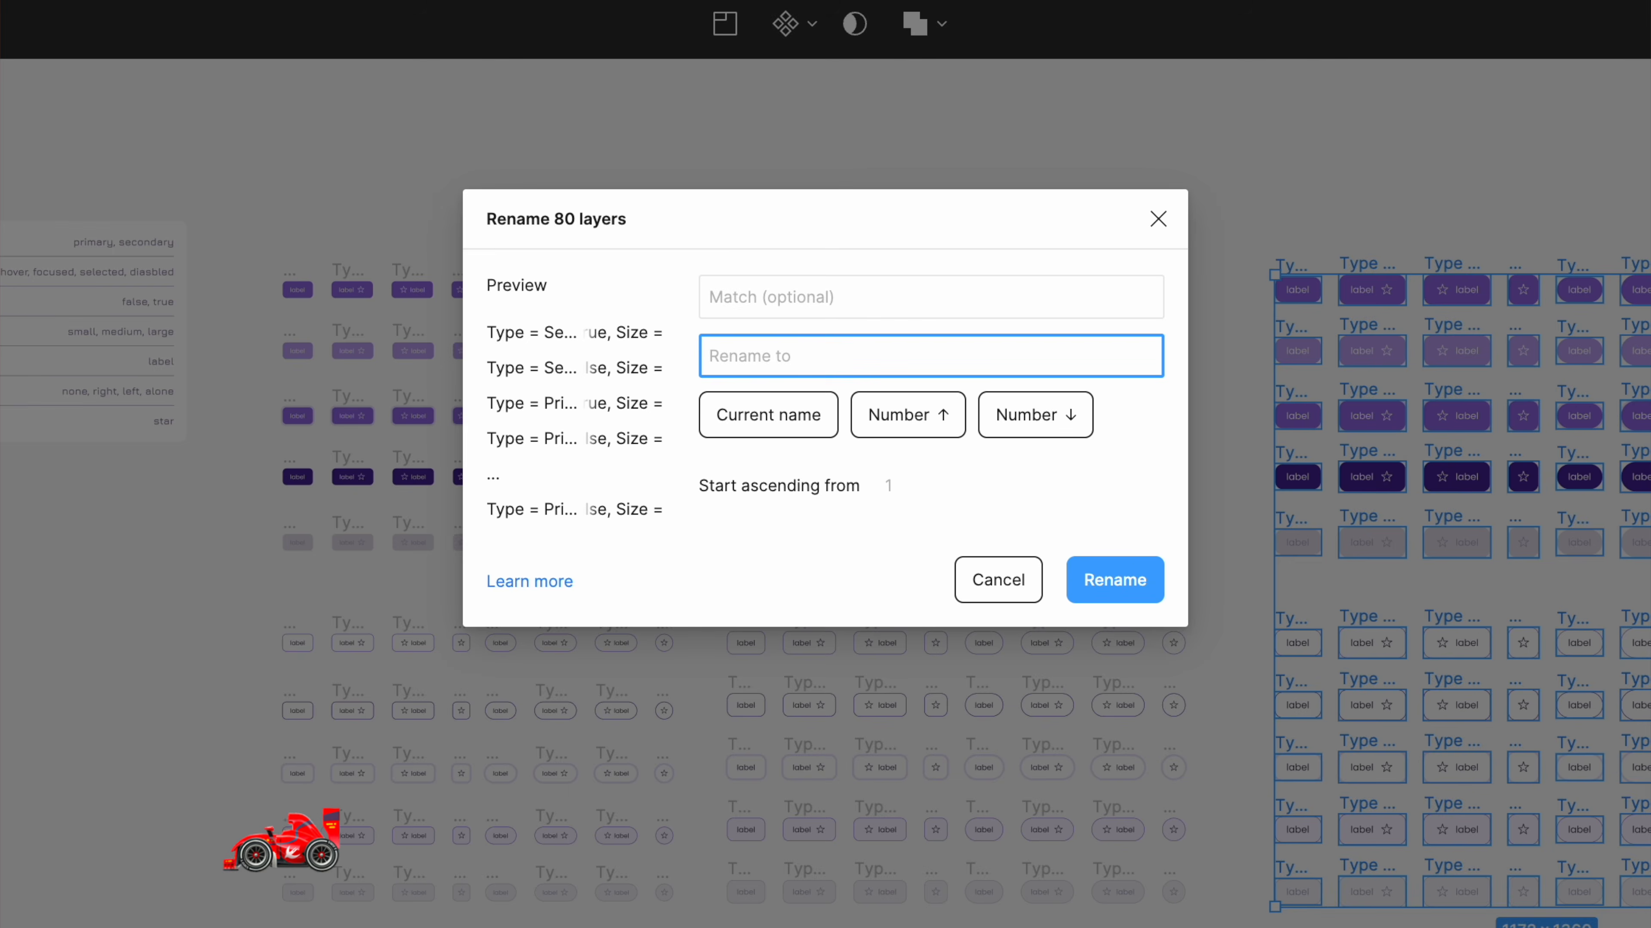
{"action": "type", "text": "$&Large"}
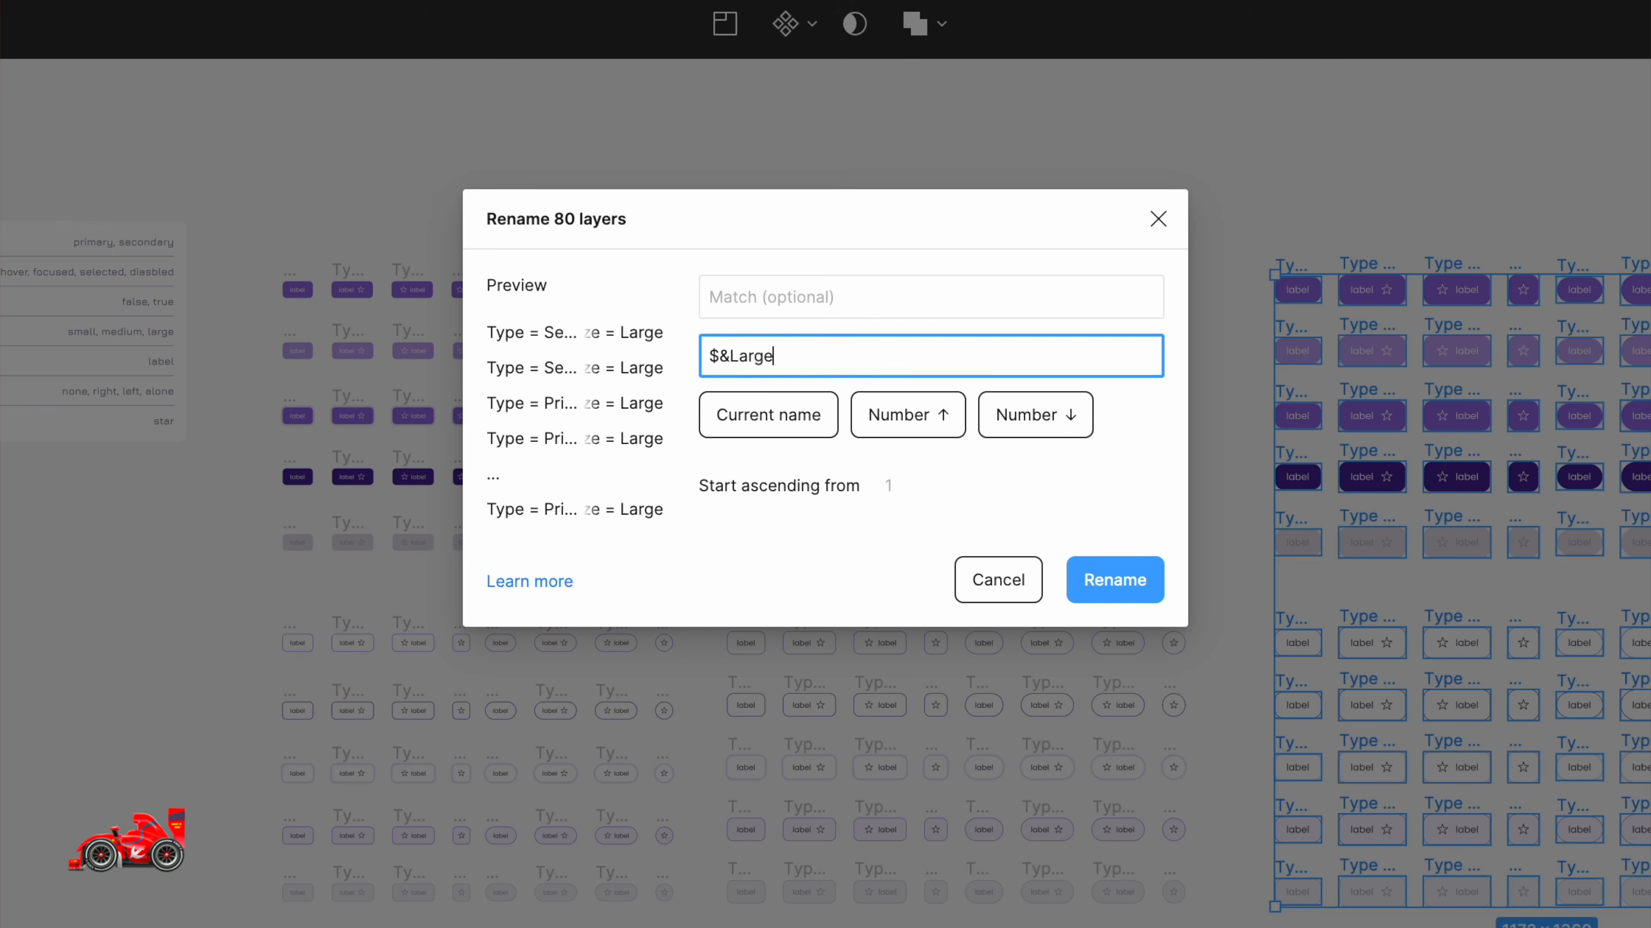
{"action": "key", "text": "Return"}
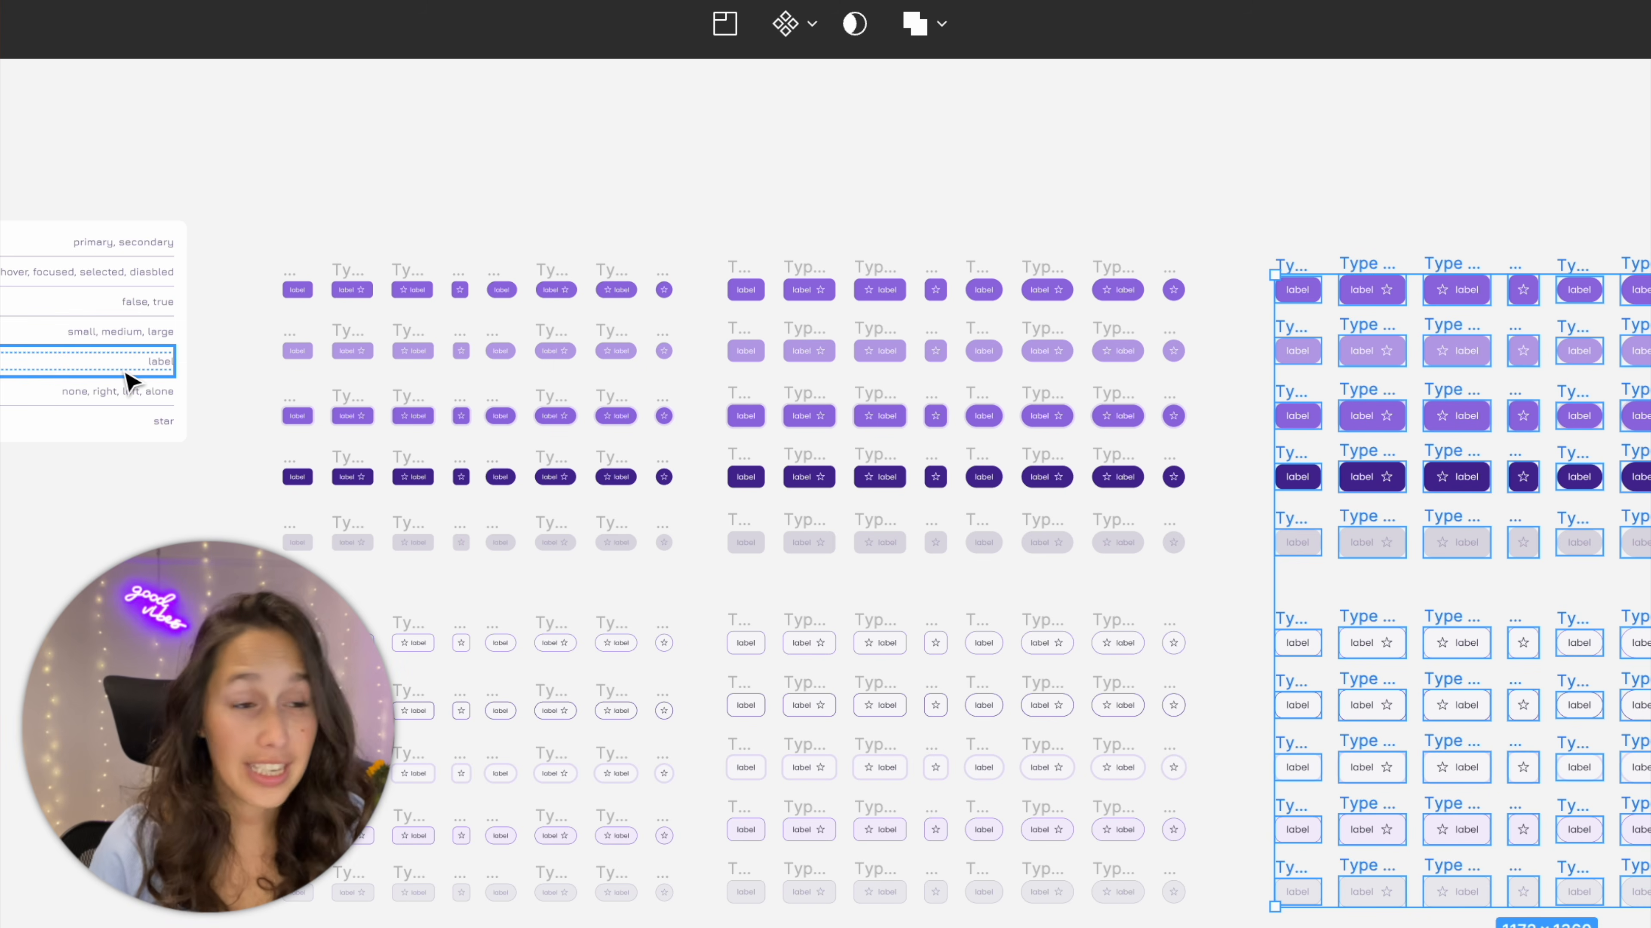
Batch-rename all the button frames in the three size groups, appending ", Icon =" to their current name
{"action": "left_click_drag", "start_coordinate": [243, 195], "coordinate": [1650, 927]}
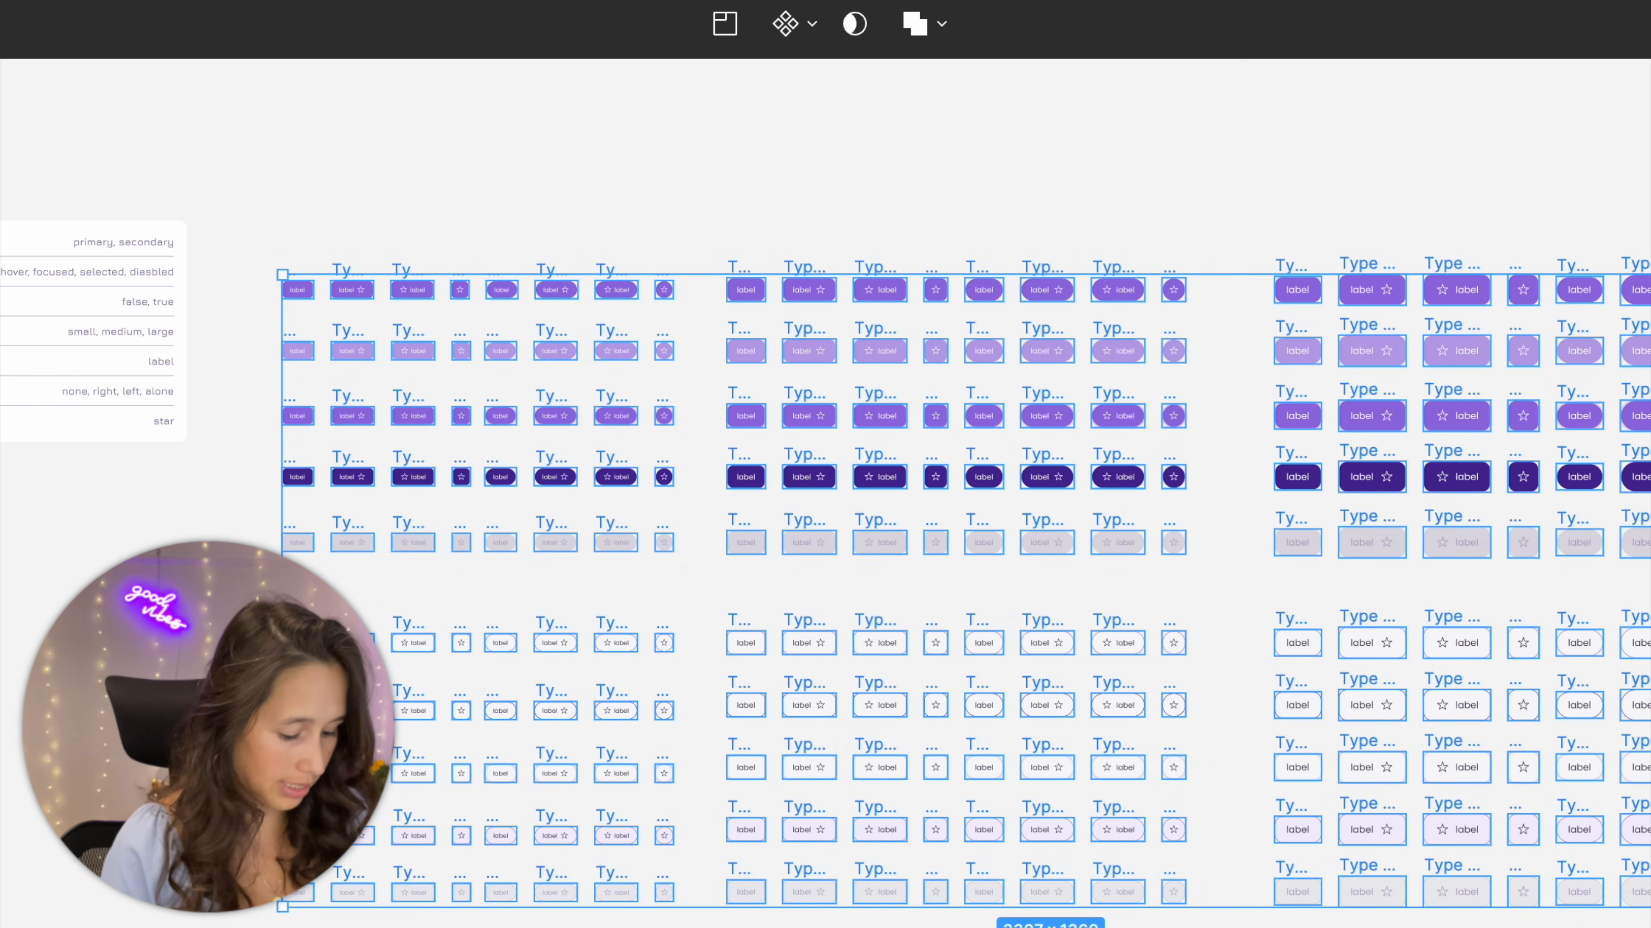
{"action": "key", "text": "ctrl+r"}
{"action": "type", "text": ", Icon ="}
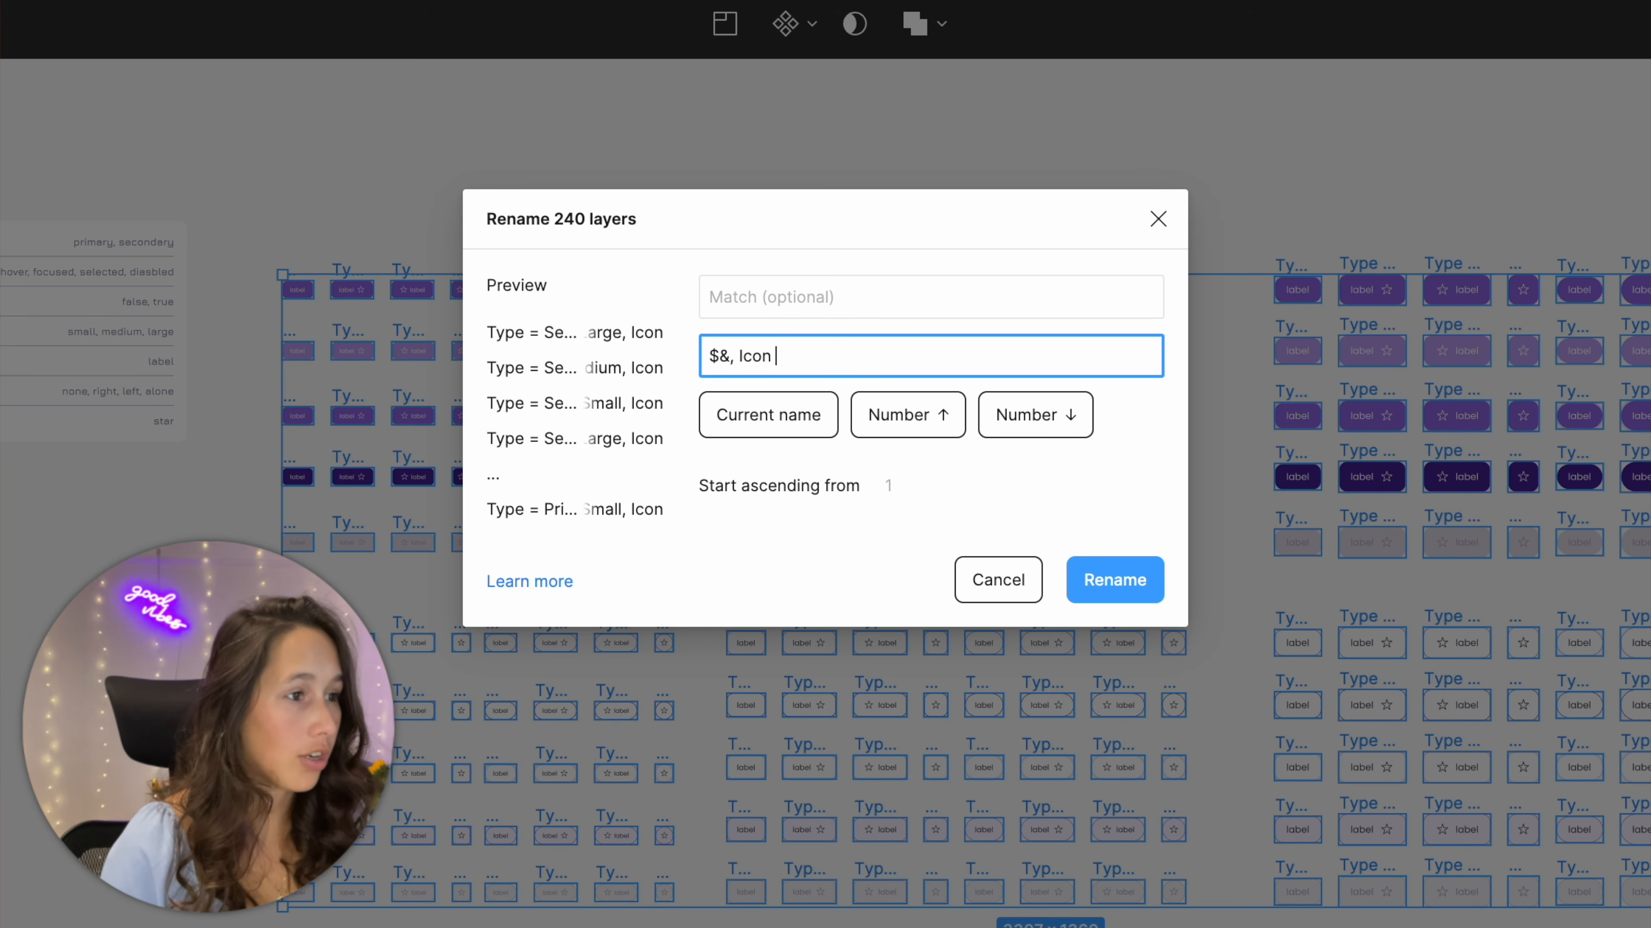
{"action": "key", "text": "Return"}
Batch-rename the label-only button frames in all three sizes, appending "None" to their current name
{"action": "left_click_drag", "start_coordinate": [250, 210], "coordinate": [317, 926]}
{"action": "left_click_drag", "start_coordinate": [707, 225], "coordinate": [773, 918]}
{"action": "left_click_drag", "start_coordinate": [1252, 218], "coordinate": [1332, 918]}
{"action": "left_click_drag", "start_coordinate": [478, 223], "coordinate": [520, 918]}
{"action": "left_click_drag", "start_coordinate": [950, 218], "coordinate": [1008, 917]}
{"action": "left_click_drag", "start_coordinate": [1549, 221], "coordinate": [1603, 925]}
{"action": "key", "text": "super+r"}
{"action": "left_click", "coordinate": [768, 438]}
{"action": "type", "text": "none"}
{"action": "key", "text": "Return"}
Batch-rename the button frames with the star after the label in all three sizes, appending "Right" to their current name
{"action": "left_click_drag", "start_coordinate": [324, 240], "coordinate": [435, 921]}
{"action": "left_click_drag", "start_coordinate": [527, 240], "coordinate": [589, 922]}
{"action": "left_click_drag", "start_coordinate": [770, 240], "coordinate": [870, 888]}
{"action": "left_click_drag", "start_coordinate": [1009, 231], "coordinate": [1074, 926]}
{"action": "left_click_drag", "start_coordinate": [1330, 218], "coordinate": [1484, 920]}
{"action": "left_click_drag", "start_coordinate": [1610, 223], "coordinate": [1649, 920]}
{"action": "key", "text": "super+r"}
{"action": "left_click", "coordinate": [768, 416]}
{"action": "type", "text": "Right"}
{"action": "key", "text": "Return"}
Batch-rename the button frames with the star before the label in all three sizes, appending "Left" to their current name
{"action": "left_click_drag", "start_coordinate": [840, 231], "coordinate": [922, 915]}
{"action": "left_click_drag", "start_coordinate": [578, 240], "coordinate": [646, 910]}
{"action": "left_click_drag", "start_coordinate": [380, 240], "coordinate": [438, 917]}
{"action": "left_click_drag", "start_coordinate": [1079, 207], "coordinate": [1183, 911]}
{"action": "left_click_drag", "start_coordinate": [1410, 211], "coordinate": [1475, 910]}
{"action": "left_click_drag", "start_coordinate": [1649, 221], "coordinate": [1650, 913]}
{"action": "key", "text": "super+r"}
{"action": "left_click", "coordinate": [777, 417]}
{"action": "type", "text": "Left"}
{"action": "key", "text": "Return"}
Batch-rename the icon-only button frames in all three sizes, appending "Alone" to their current name
{"action": "left_click_drag", "start_coordinate": [448, 260], "coordinate": [479, 912]}
{"action": "left_click_drag", "start_coordinate": [650, 236], "coordinate": [692, 906]}
{"action": "left_click_drag", "start_coordinate": [915, 259], "coordinate": [956, 923]}
{"action": "left_click_drag", "start_coordinate": [1155, 263], "coordinate": [1195, 911]}
{"action": "left_click_drag", "start_coordinate": [1497, 236], "coordinate": [1568, 912]}
{"action": "key", "text": "super+r"}
{"action": "type", "text": "Alone"}
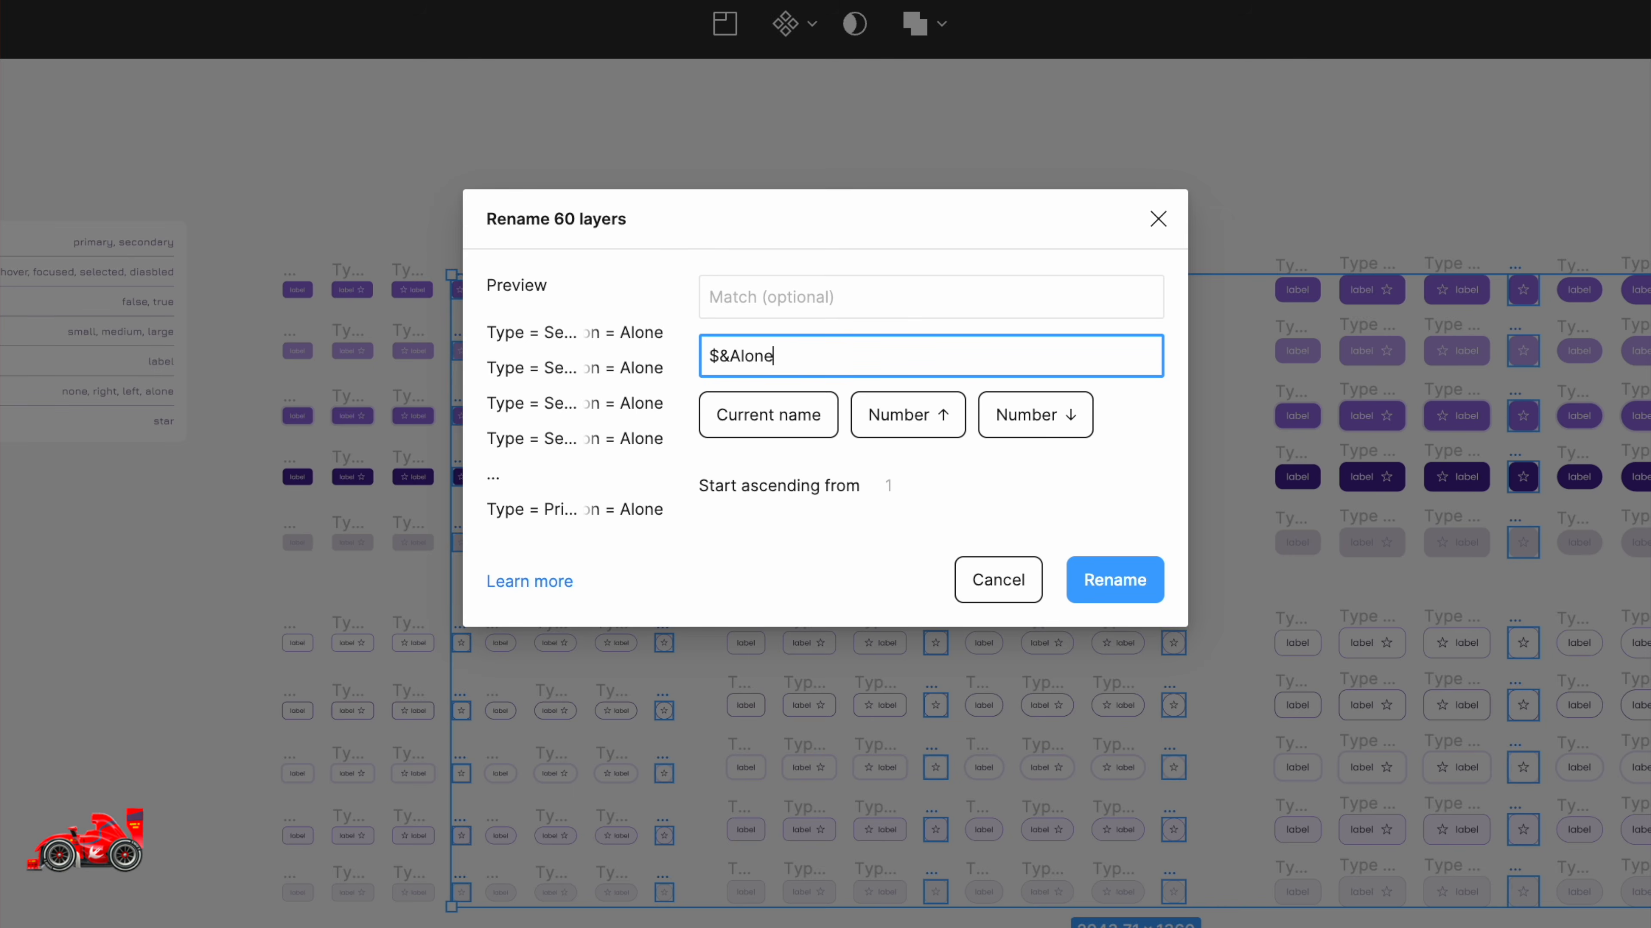
{"action": "key", "text": "Return"}
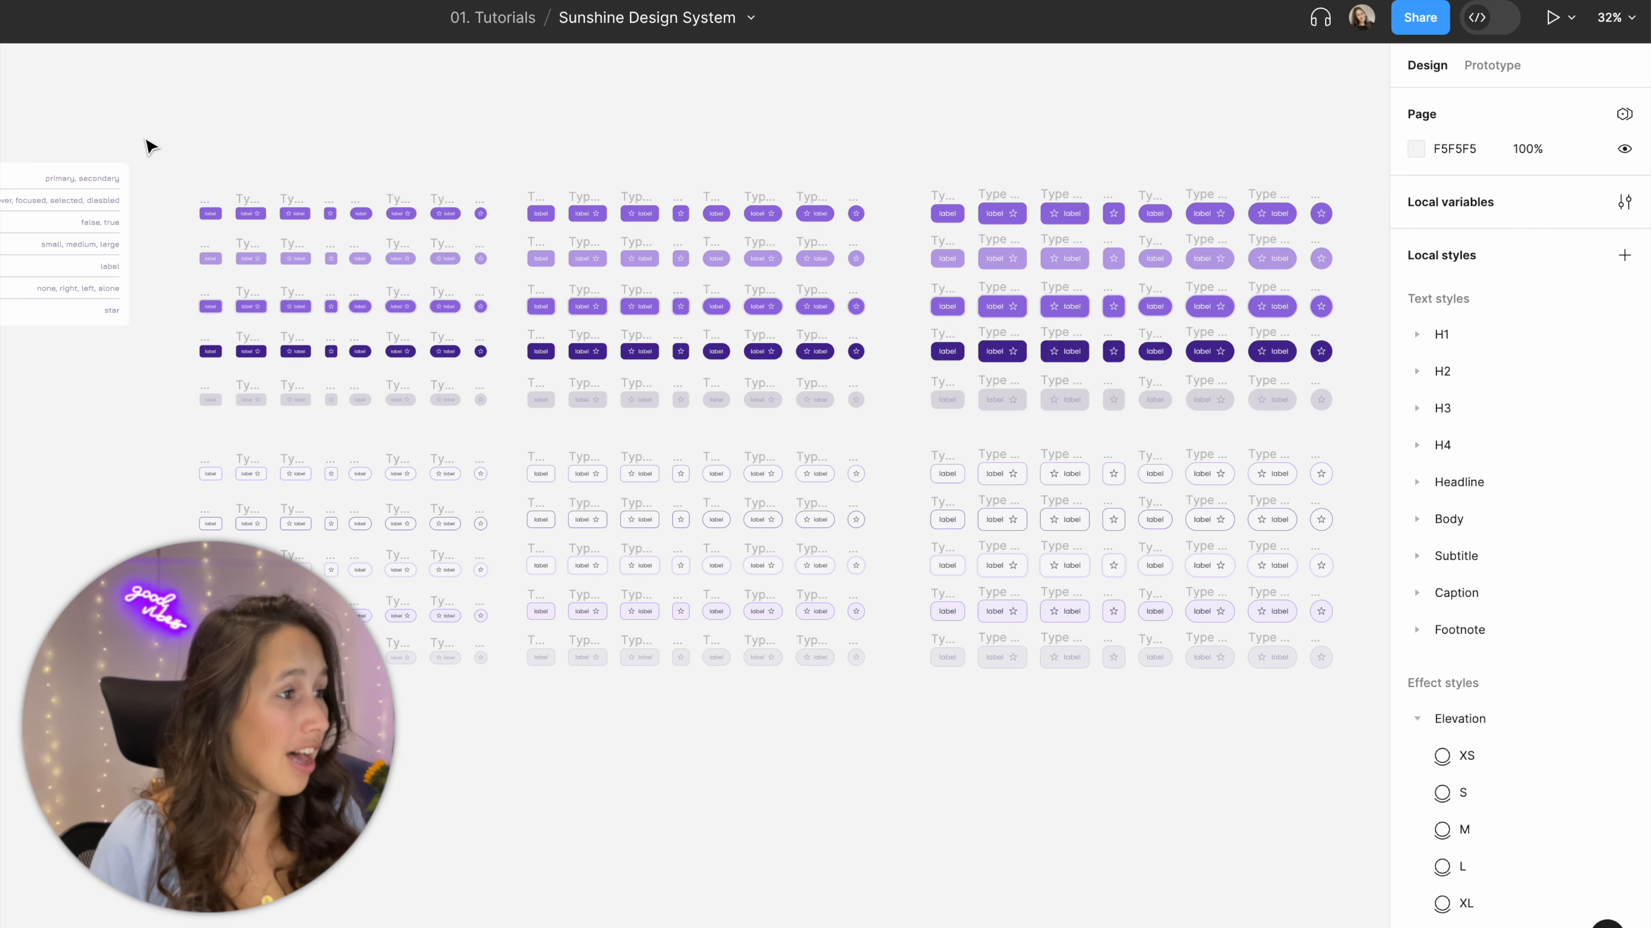
Combine all the button frames in the three size groups into one component set
{"action": "left_click_drag", "start_coordinate": [176, 134], "coordinate": [1361, 767]}
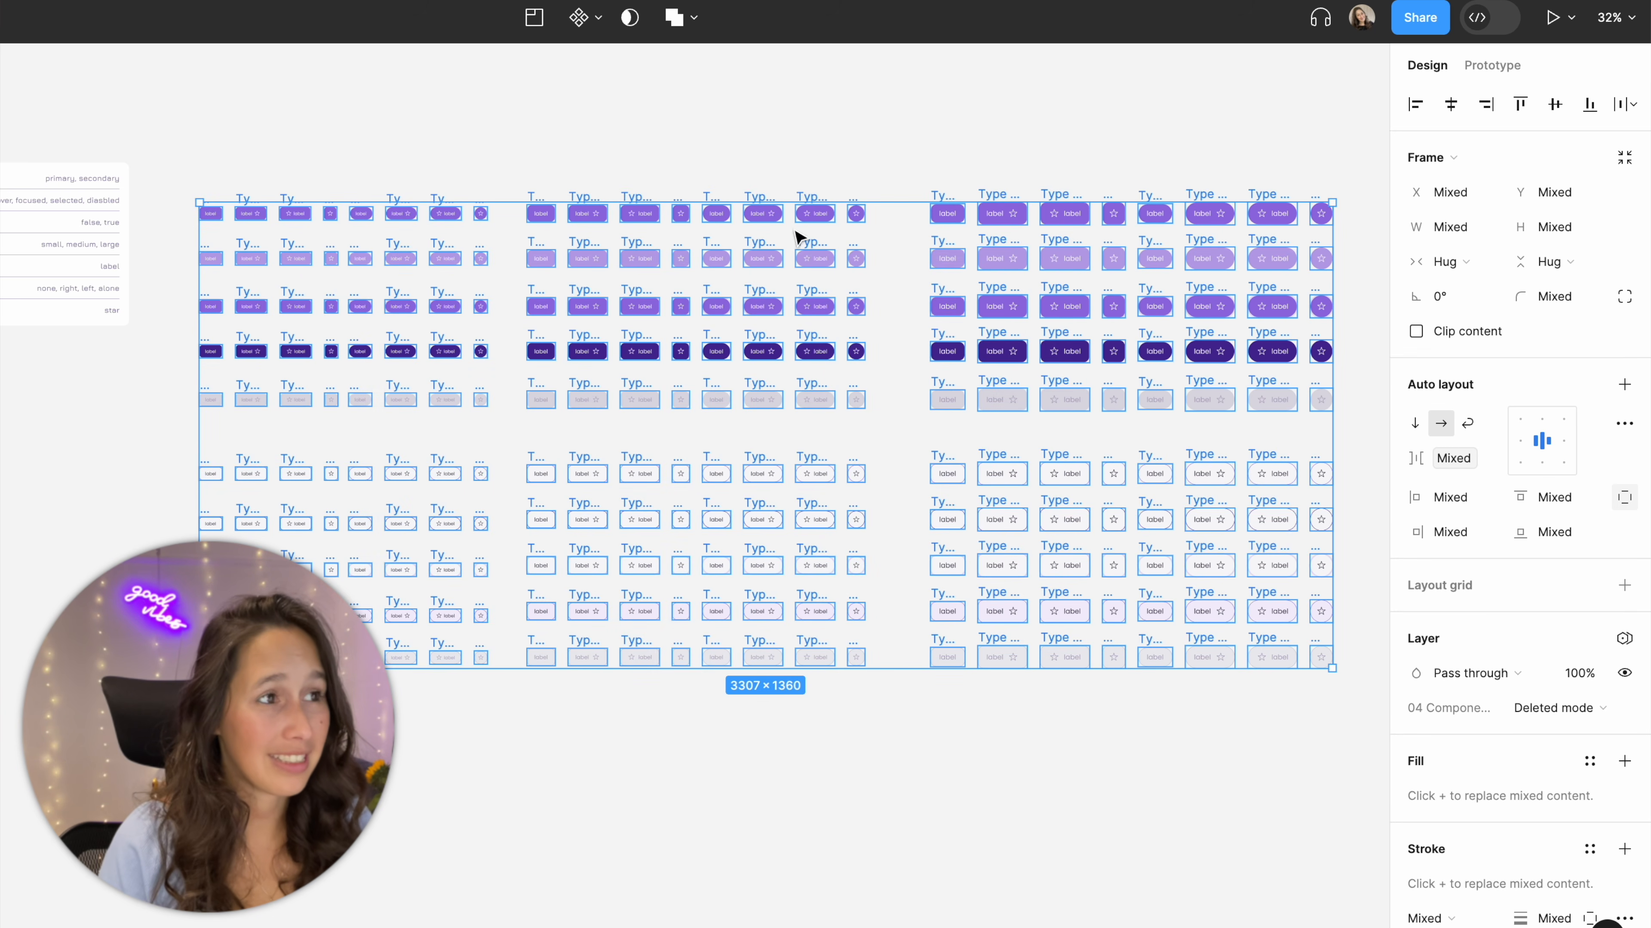
{"action": "left_click", "coordinate": [597, 18]}
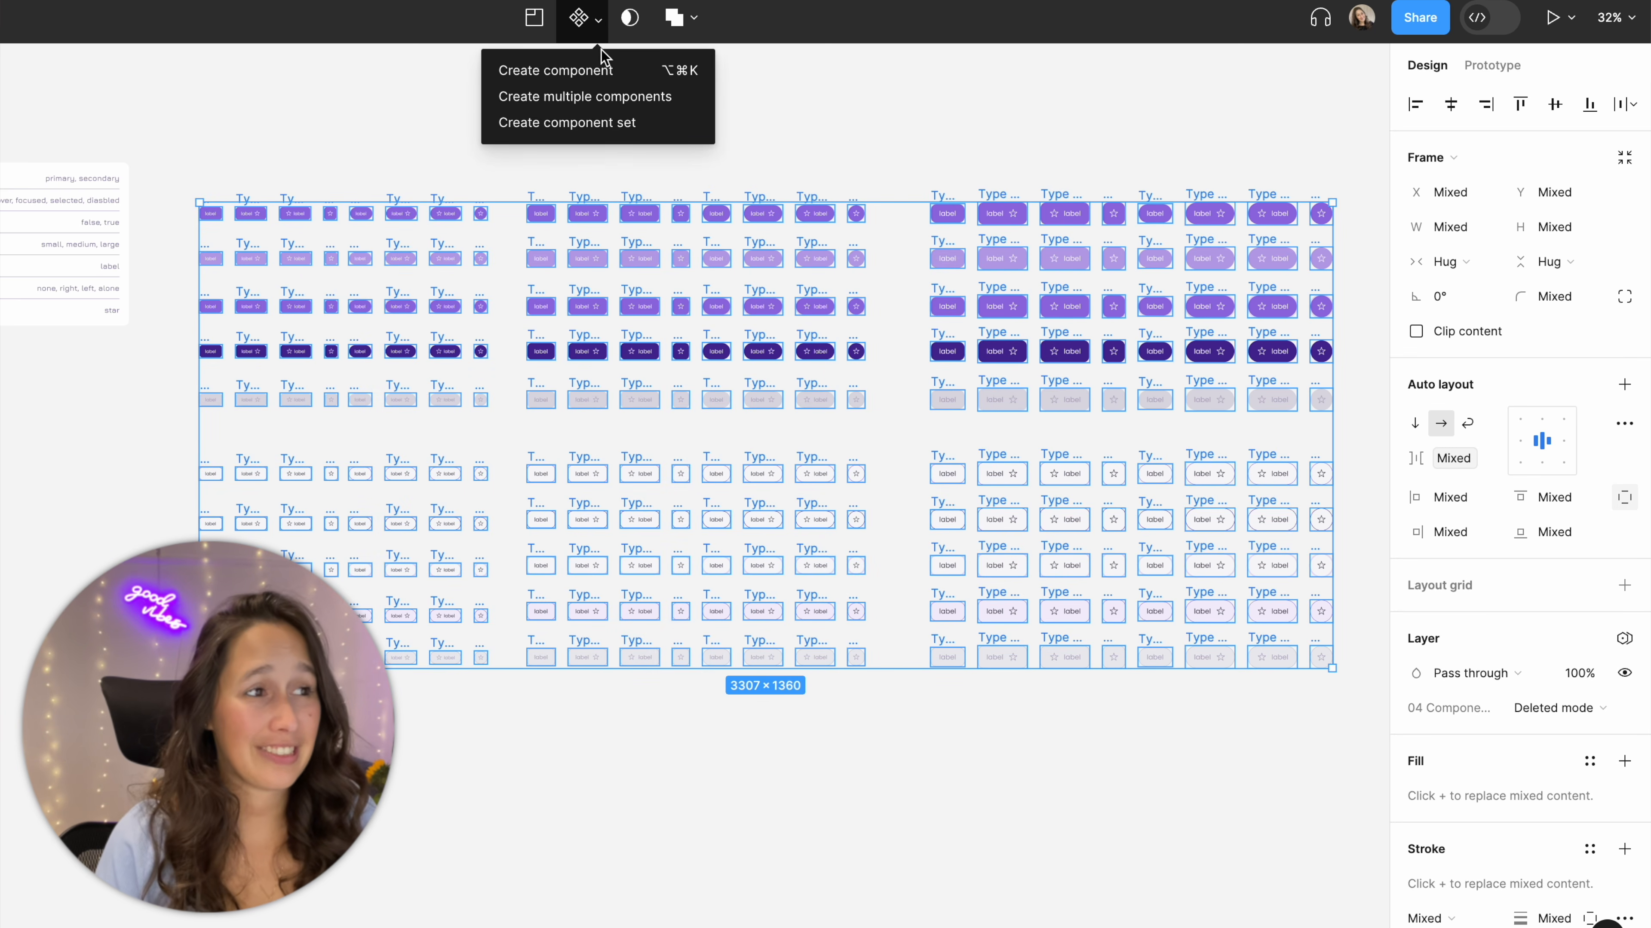
{"action": "left_click", "coordinate": [605, 127]}
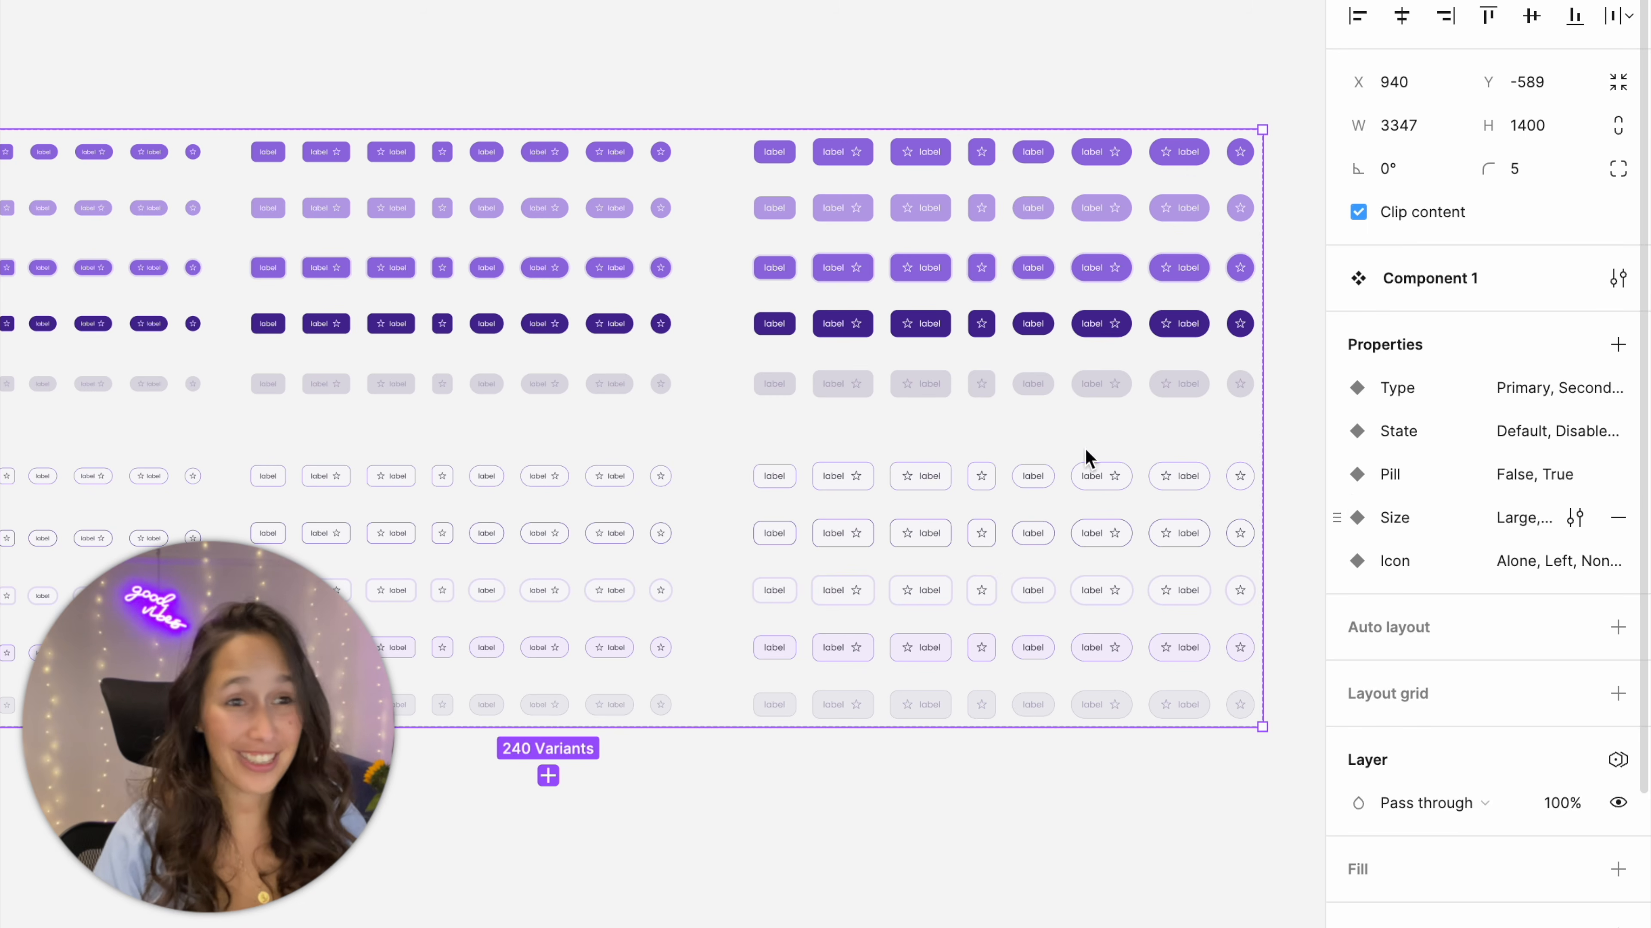
Place a test instance of the small primary default button without an icon above the component set
{"action": "left_click", "coordinate": [1299, 496]}
{"action": "left_click", "coordinate": [41, 187]}
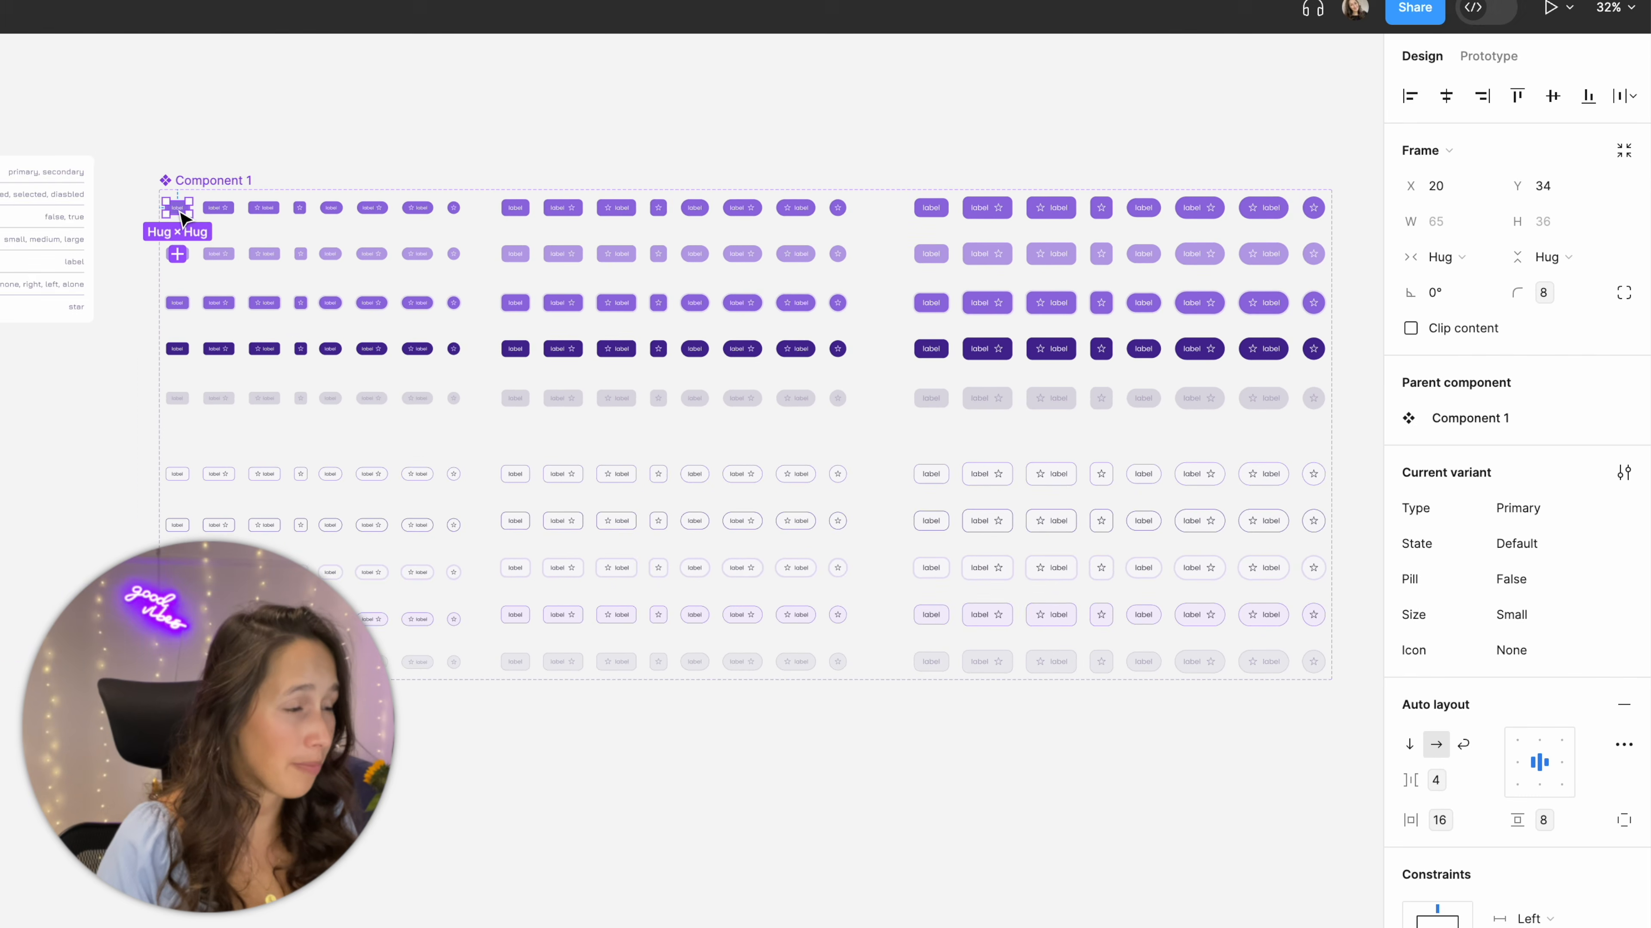
{"action": "left_click_drag", "start_coordinate": [180, 212], "coordinate": [314, 240]}
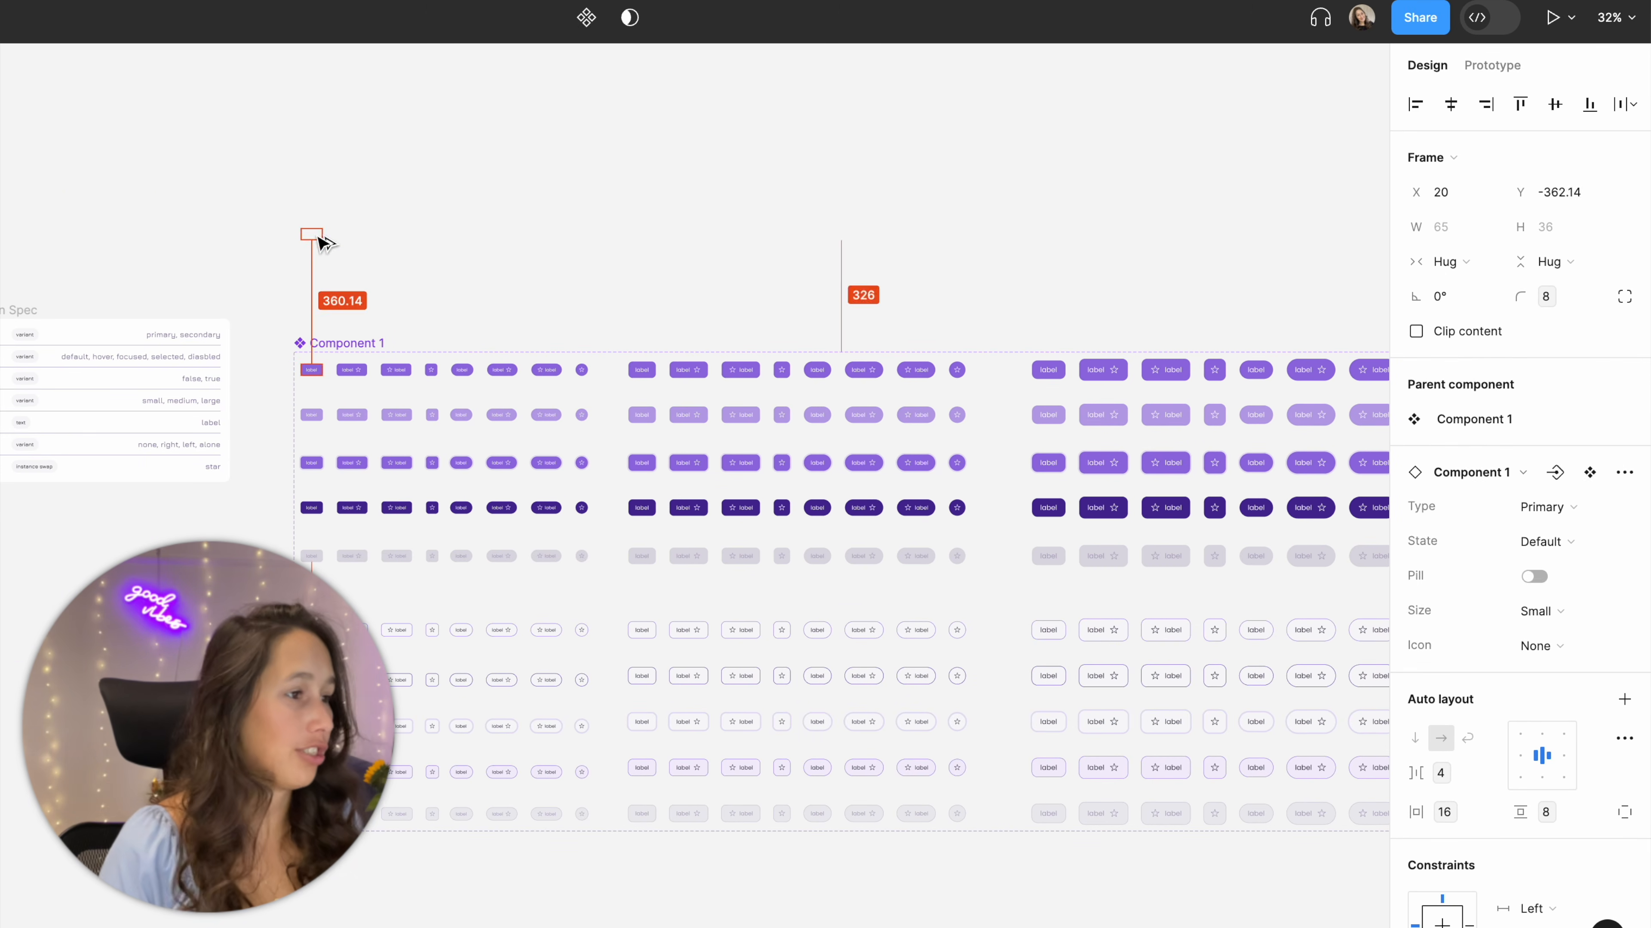
{"action": "scroll", "coordinate": [541, 426], "scroll_direction": "up", "scroll_amount": 10}
{"action": "left_click_drag", "start_coordinate": [476, 451], "coordinate": [627, 538]}
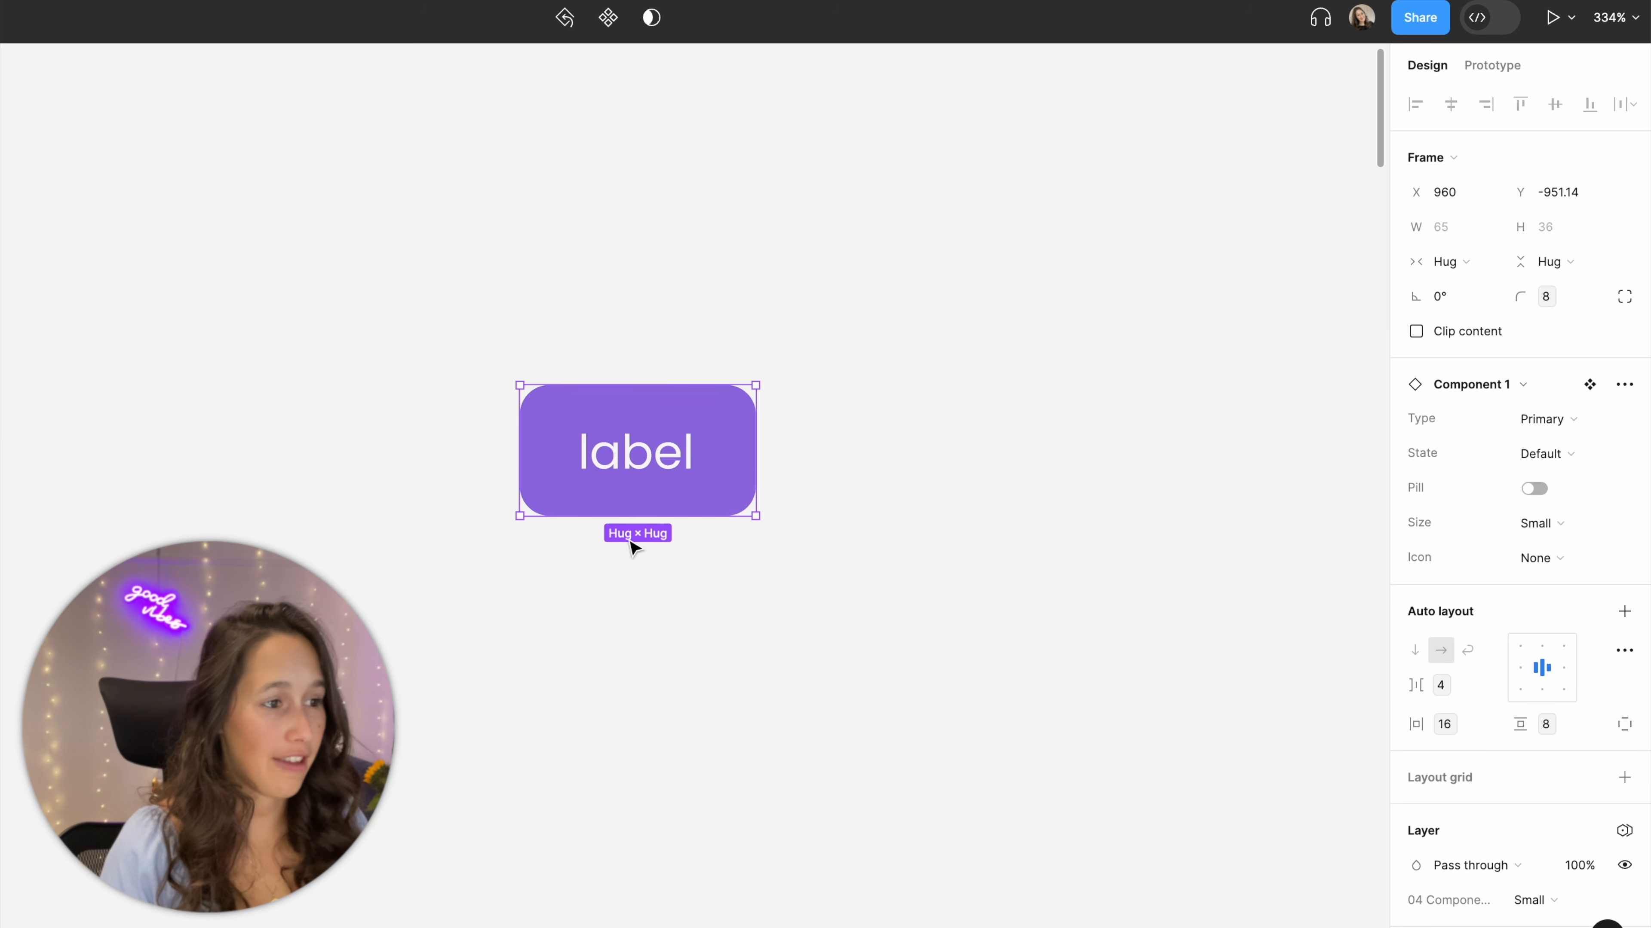
Try out the test instance's variant properties, ending with Type Primary, State Focused, Pill off, Size Large and Icon Left
{"action": "left_click", "coordinate": [1570, 430]}
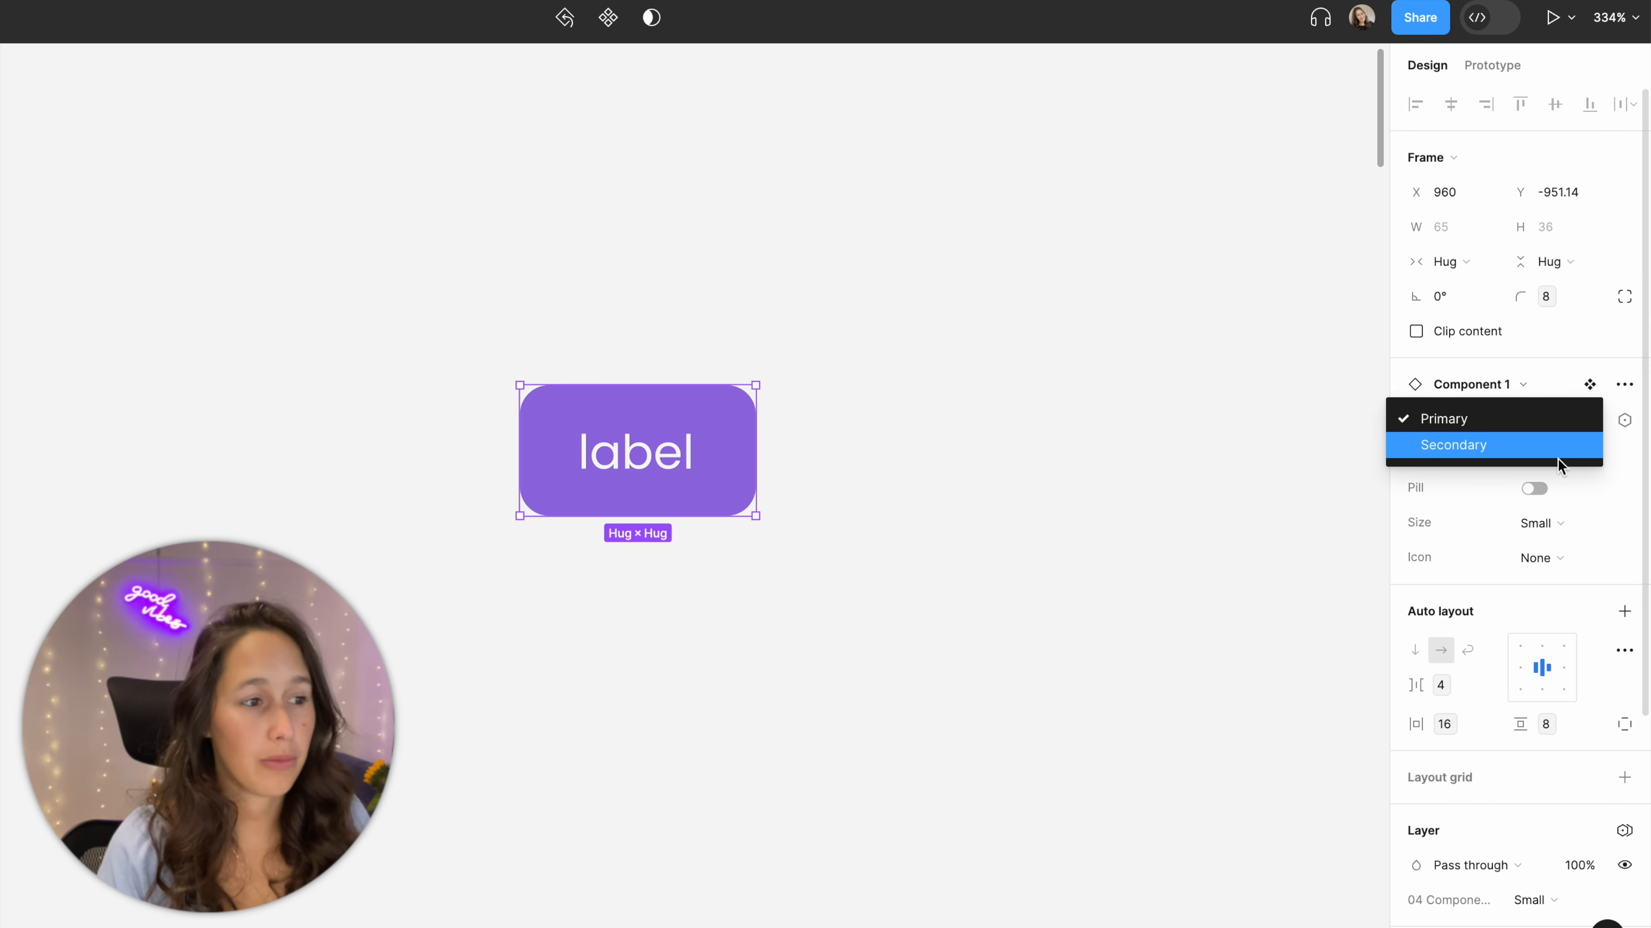
{"action": "left_click", "coordinate": [1556, 450]}
{"action": "left_click", "coordinate": [1559, 426]}
{"action": "left_click", "coordinate": [1552, 398]}
{"action": "left_click", "coordinate": [1560, 449]}
{"action": "left_click", "coordinate": [1521, 515]}
{"action": "left_click", "coordinate": [1535, 489]}
{"action": "left_click", "coordinate": [1535, 489]}
{"action": "left_click", "coordinate": [1536, 524]}
{"action": "left_click", "coordinate": [1513, 474]}
{"action": "left_click", "coordinate": [1539, 554]}
{"action": "left_click", "coordinate": [1495, 533]}
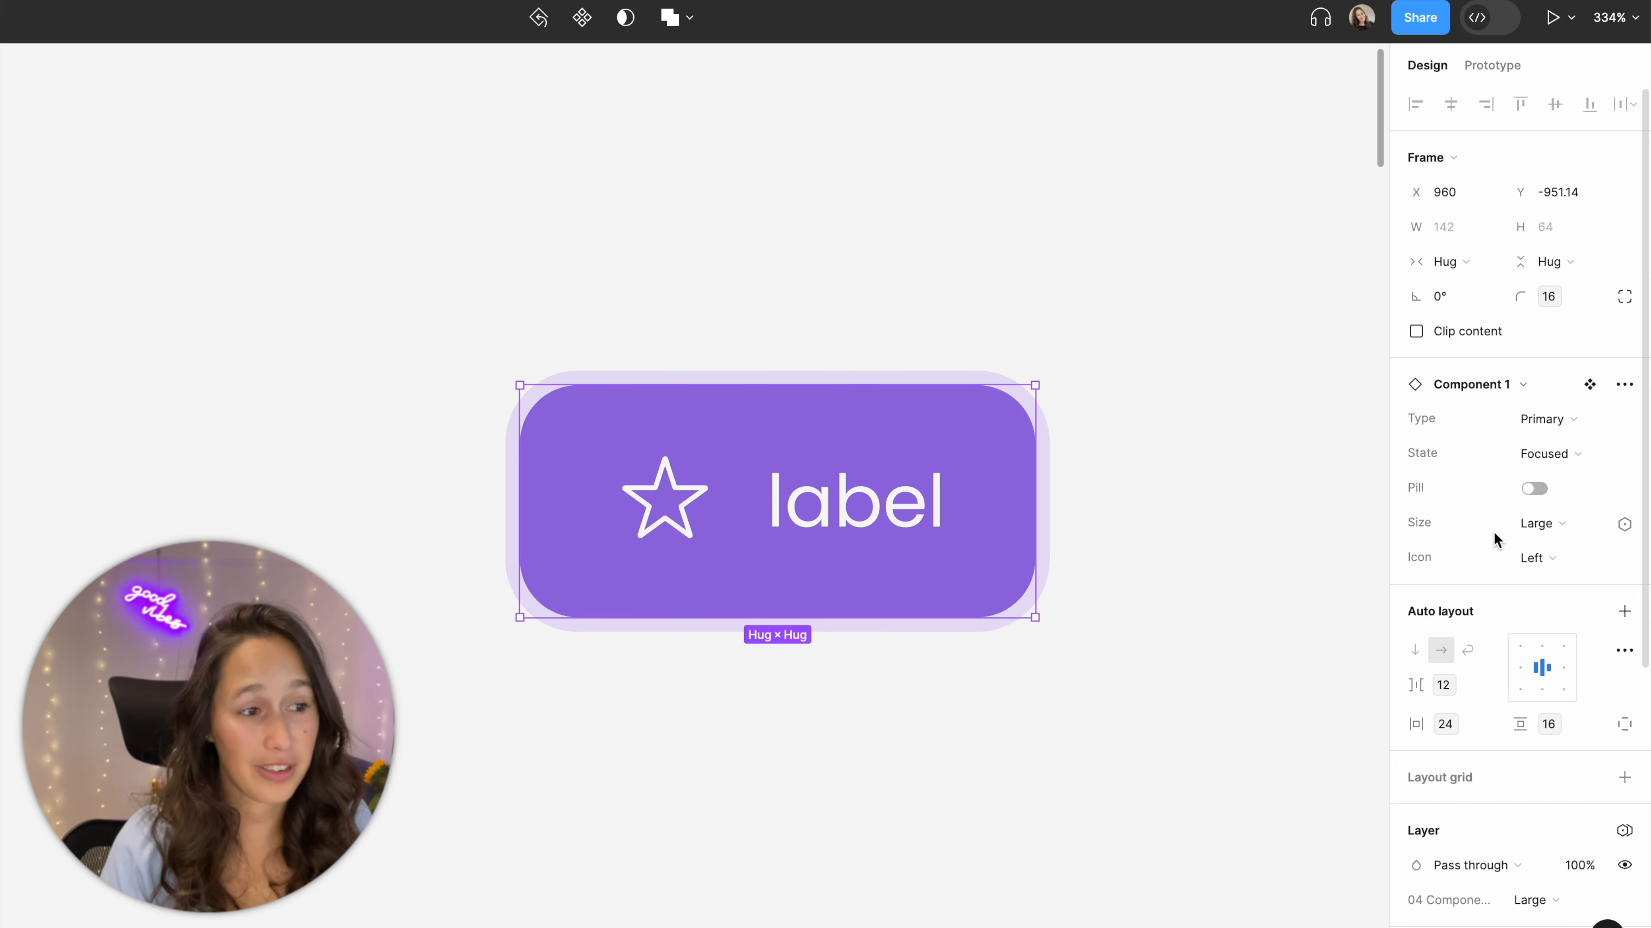
Delete the test button instance above the component set
{"action": "left_click", "coordinate": [1105, 526]}
{"action": "scroll", "coordinate": [1098, 527], "scroll_direction": "down", "scroll_amount": 5}
{"action": "left_click", "coordinate": [977, 524]}
{"action": "key", "text": "Delete"}
{"action": "scroll", "coordinate": [972, 520], "scroll_direction": "down", "scroll_amount": 3}
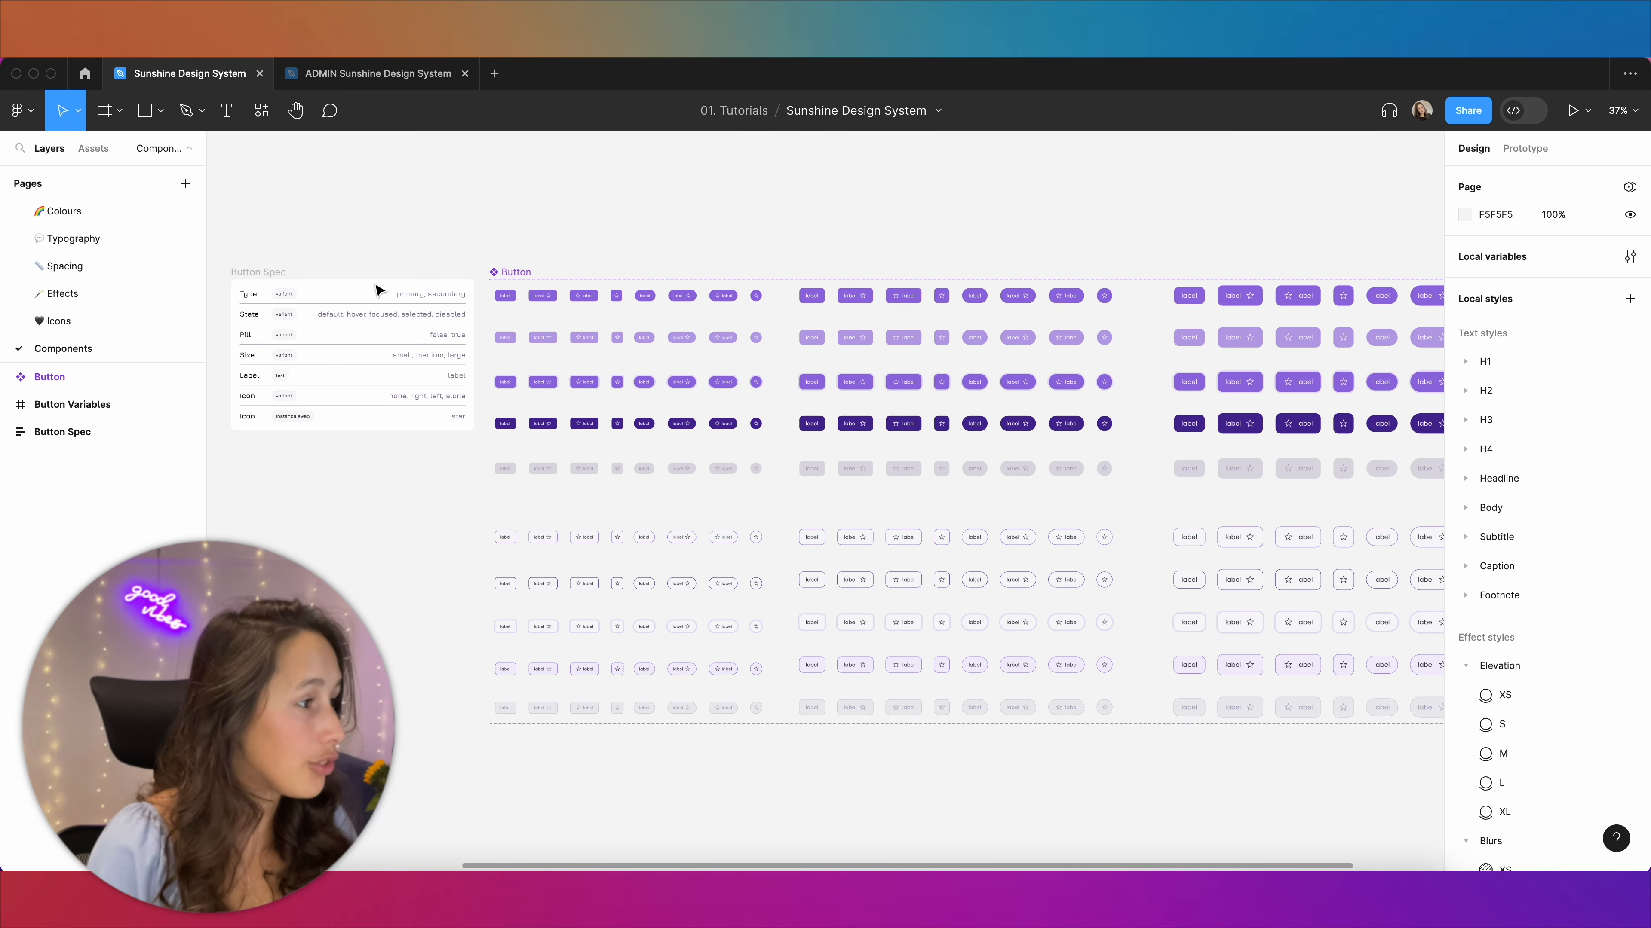
Following the Button Spec, add a text property named "Label" with the value "Label" to the Button component set
{"action": "scroll", "coordinate": [284, 393], "scroll_direction": "up", "scroll_amount": 6}
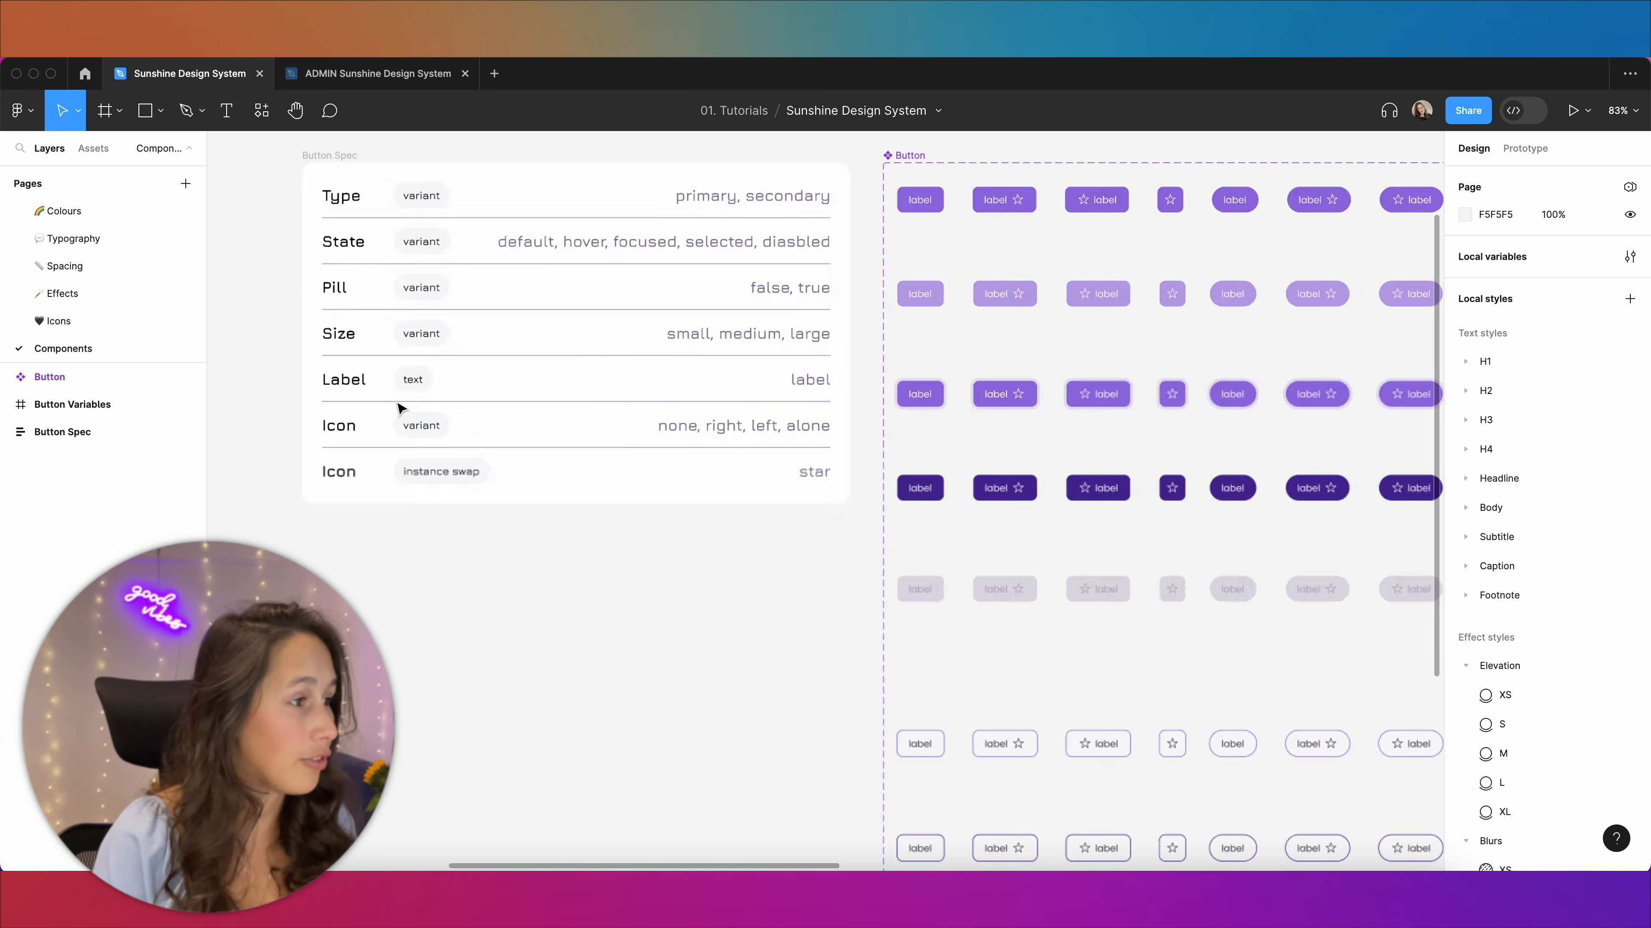
{"action": "left_click", "coordinate": [520, 455]}
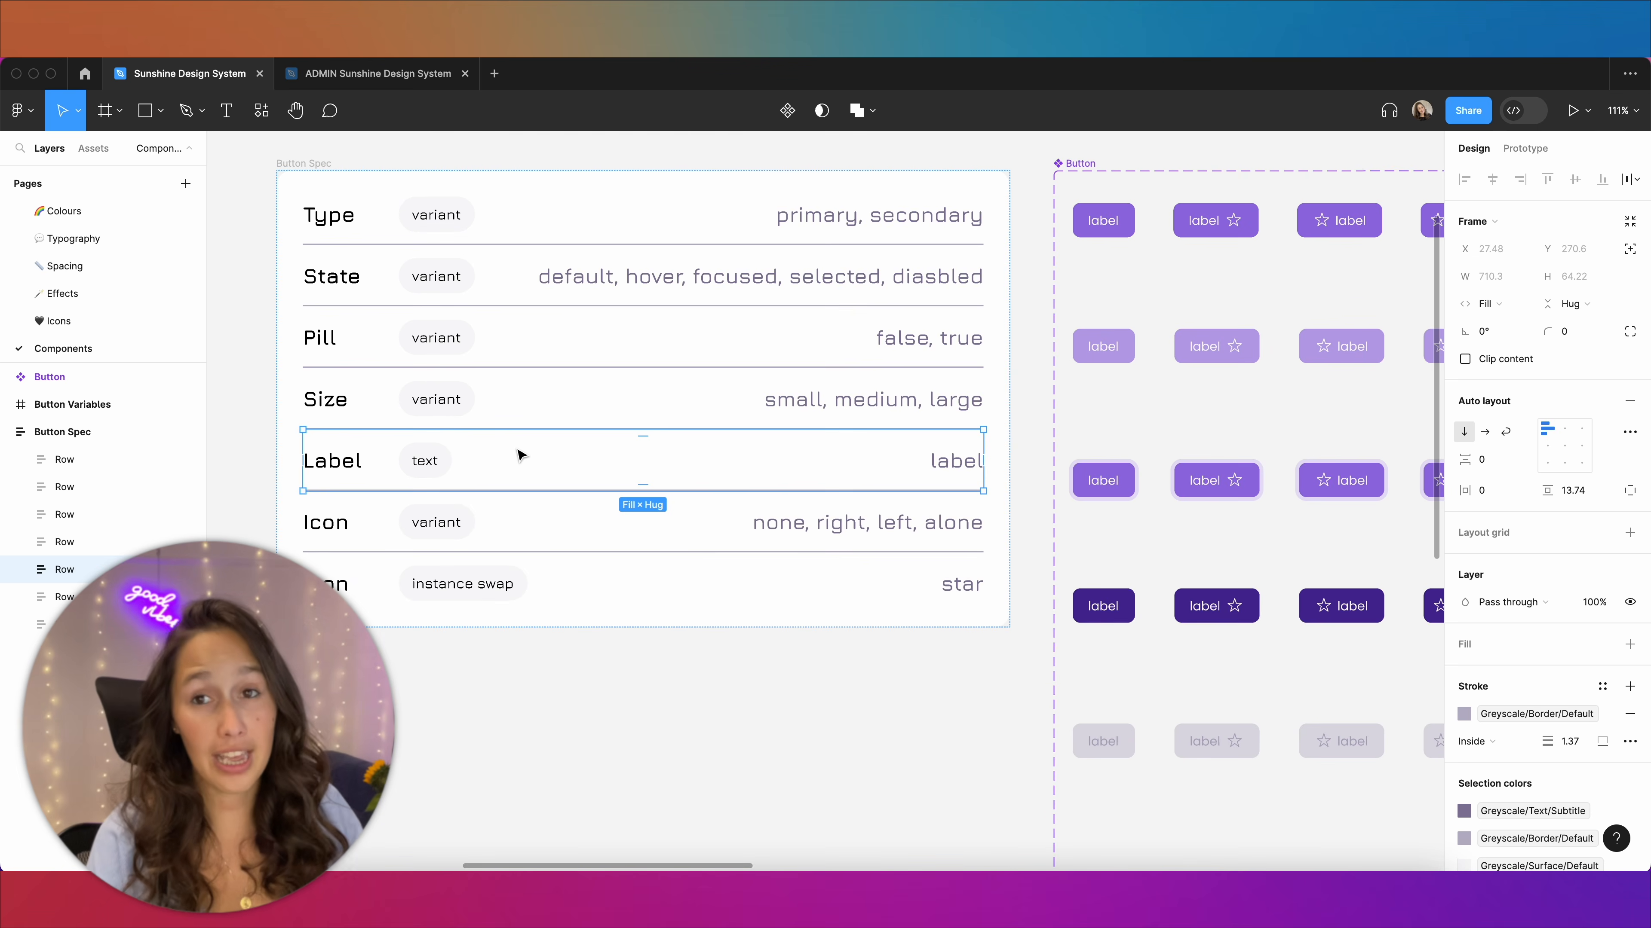
{"action": "left_click", "coordinate": [553, 597]}
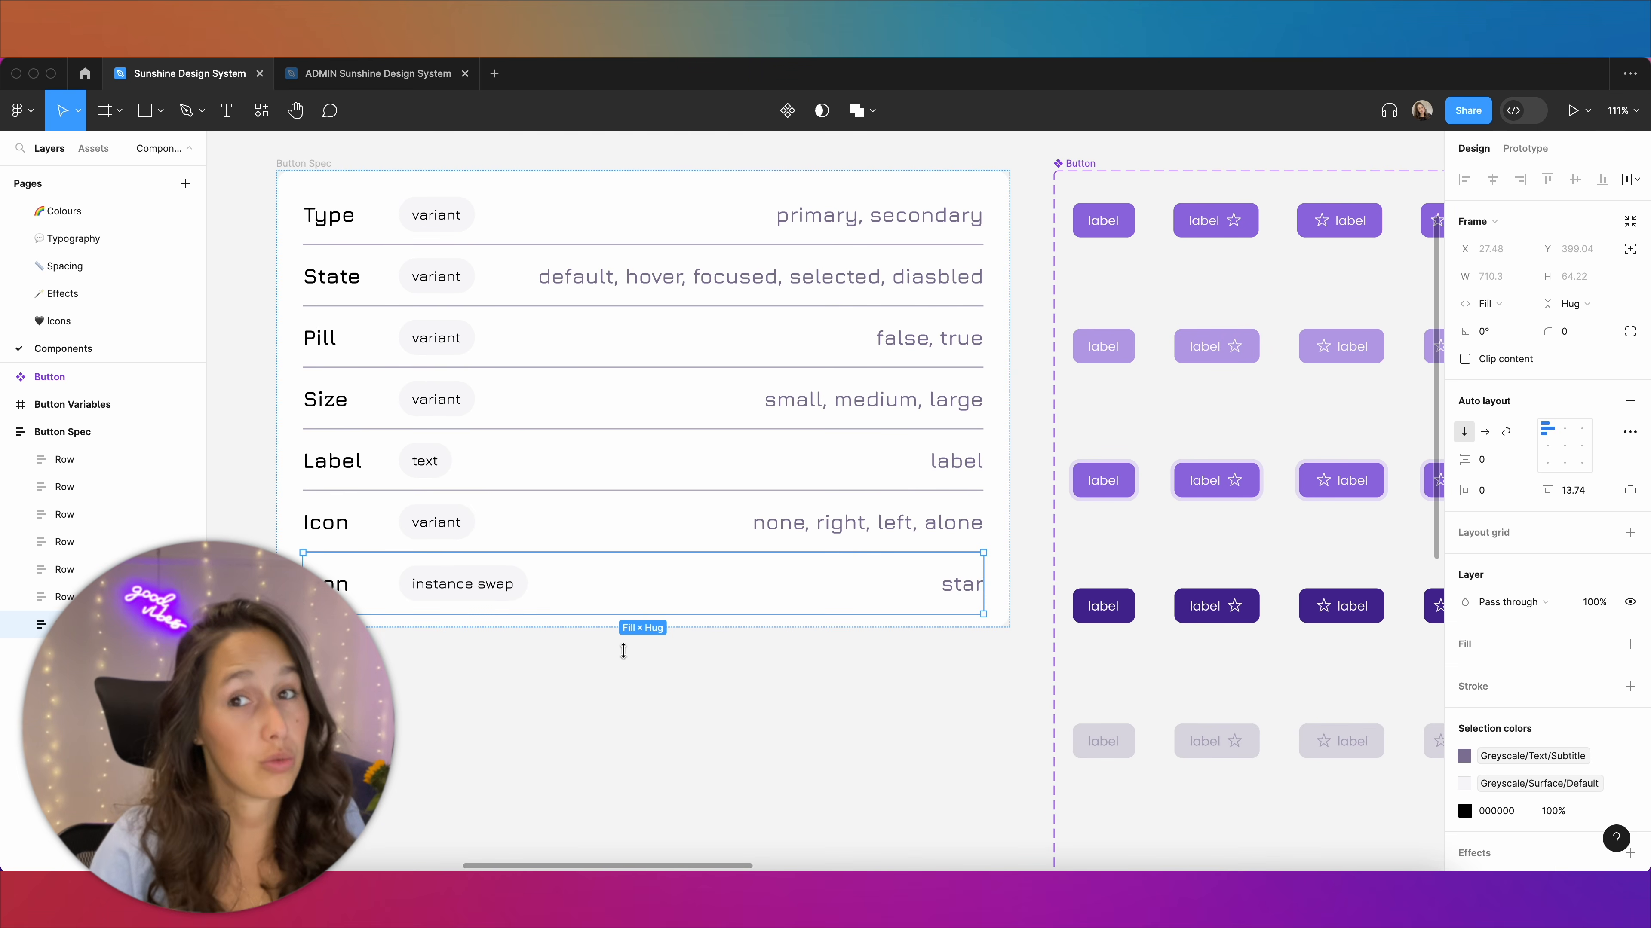
{"action": "scroll", "coordinate": [603, 643], "scroll_direction": "down", "scroll_amount": 6}
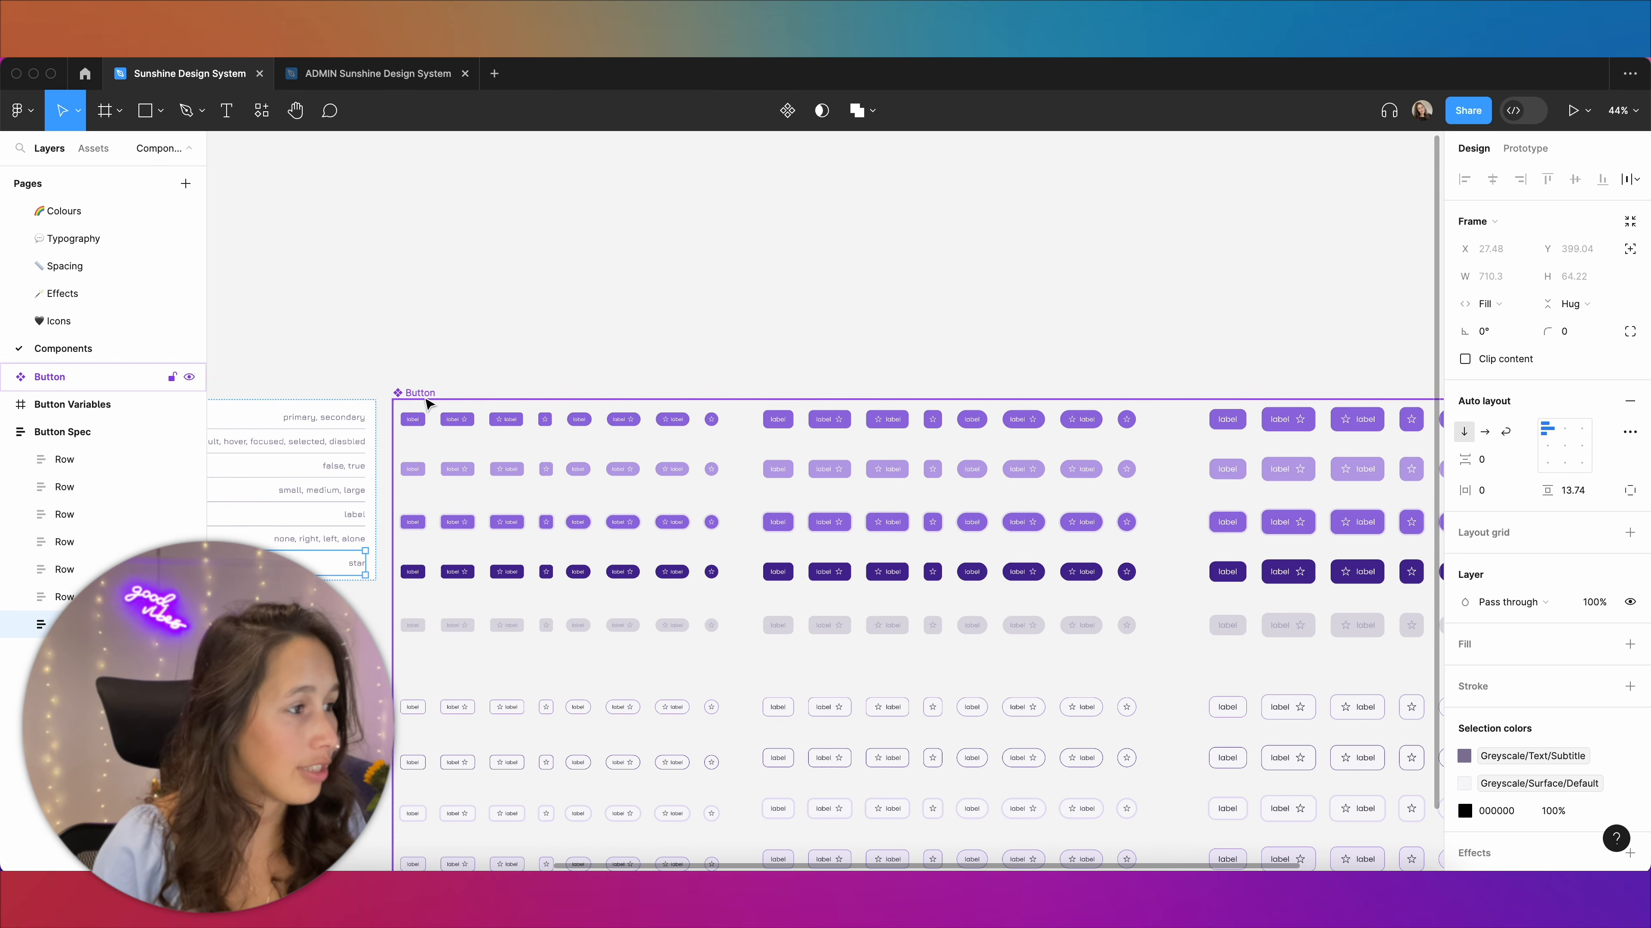
{"action": "left_click", "coordinate": [423, 395]}
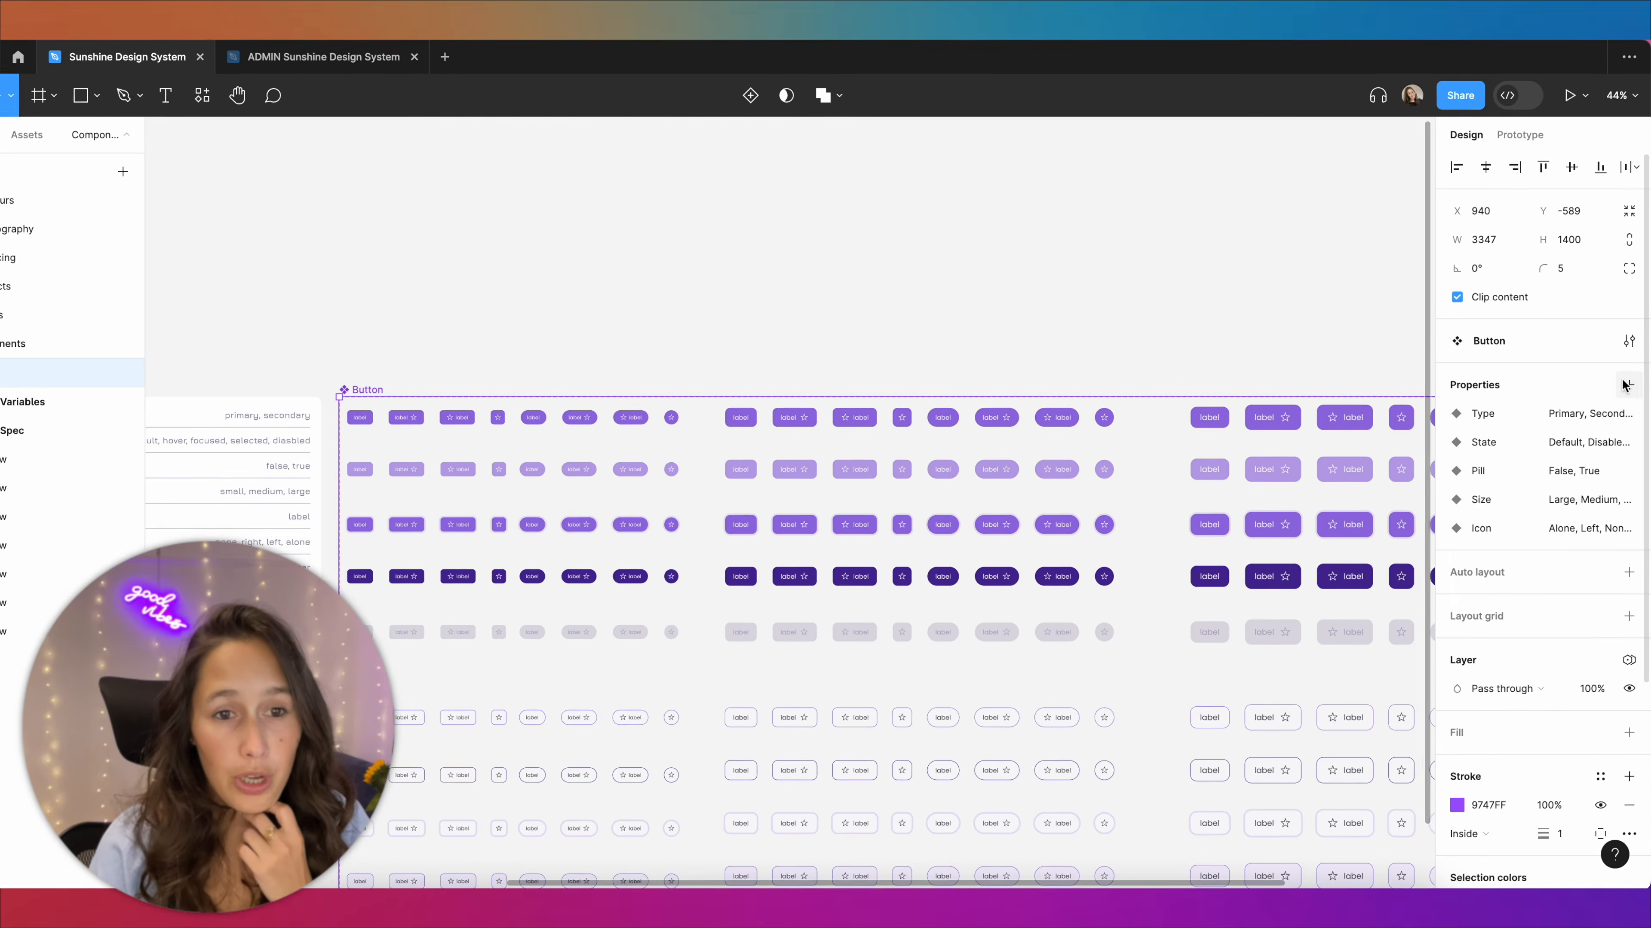
{"action": "left_click", "coordinate": [1630, 388]}
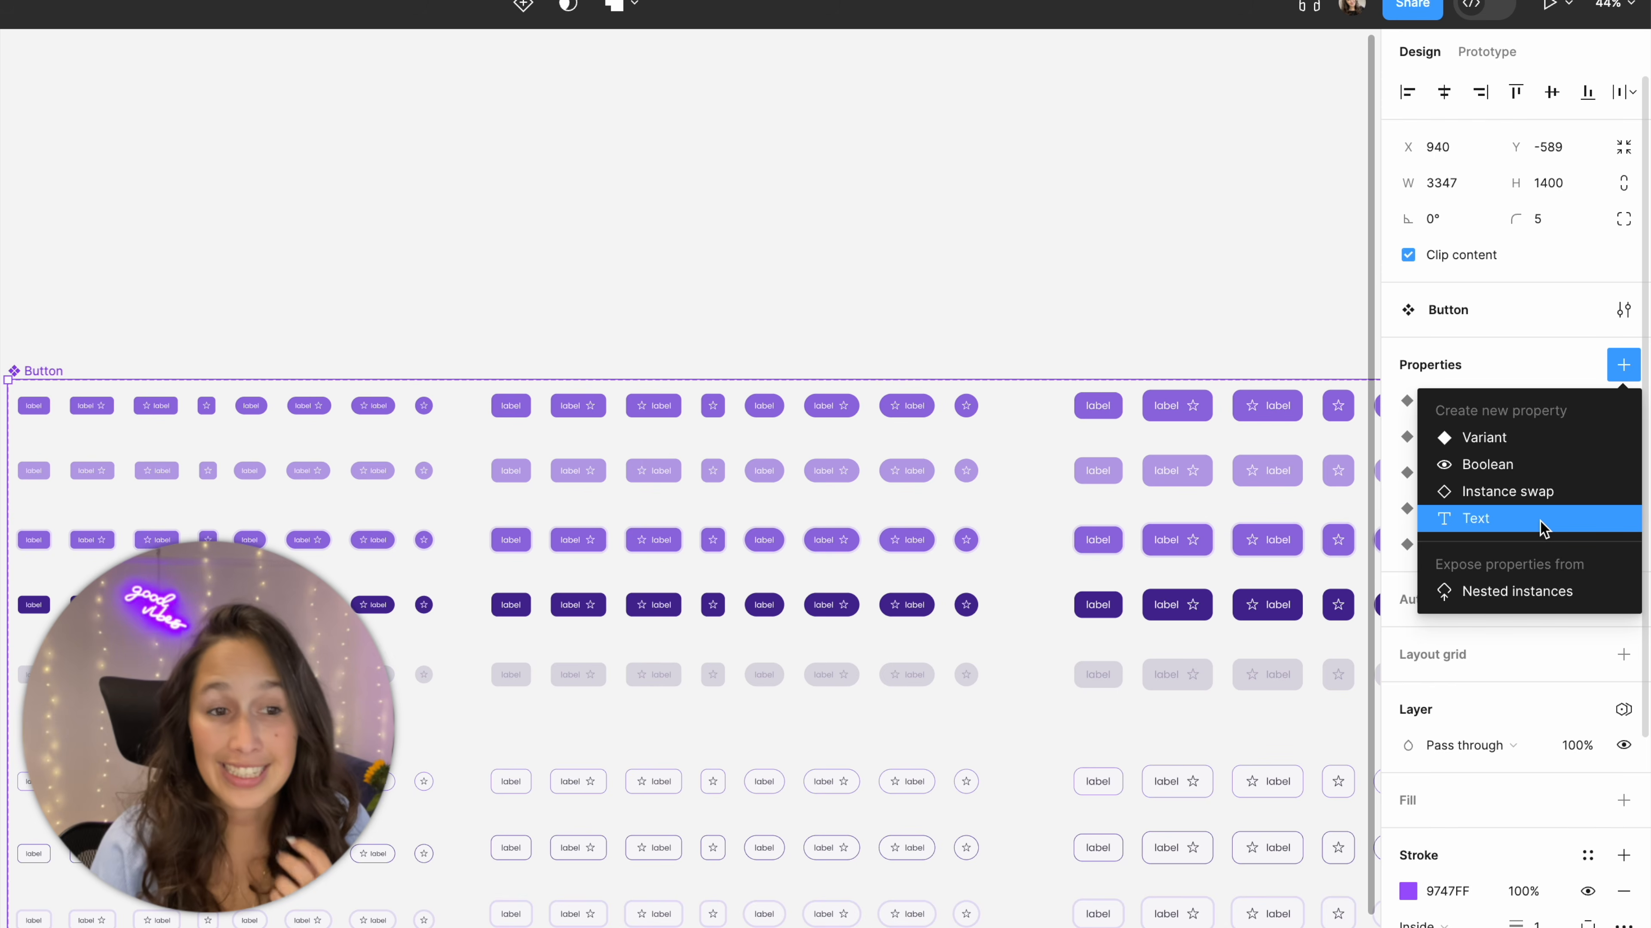
{"action": "left_click", "coordinate": [1540, 520]}
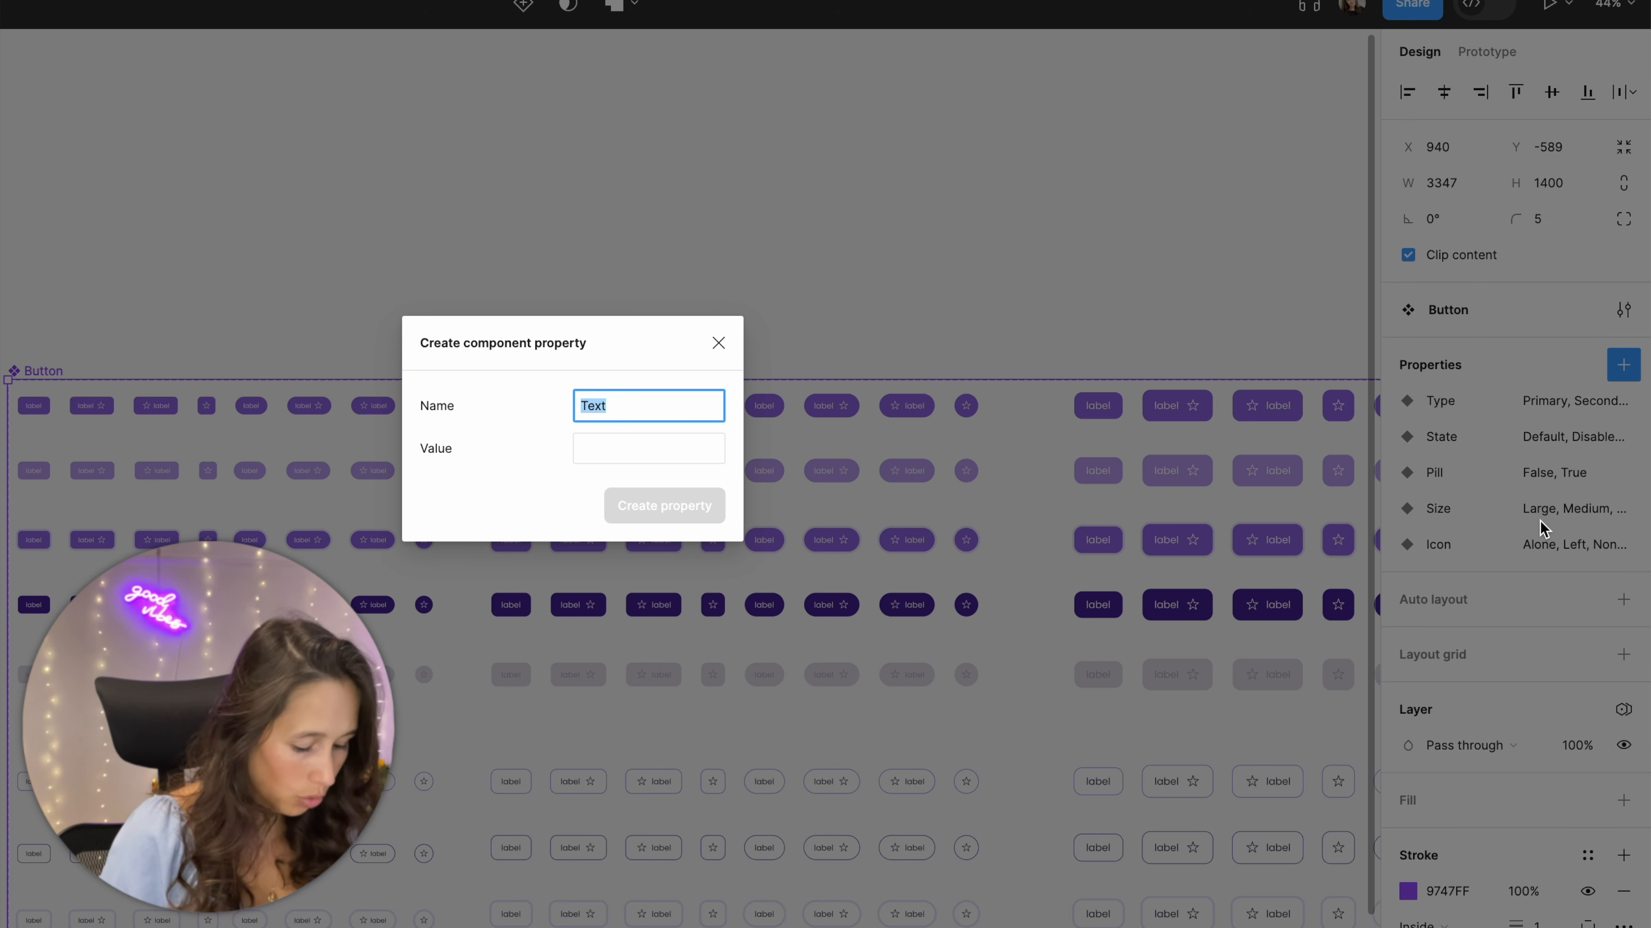
{"action": "type", "text": "Label"}
{"action": "key", "text": "Tab"}
{"action": "type", "text": "Label"}
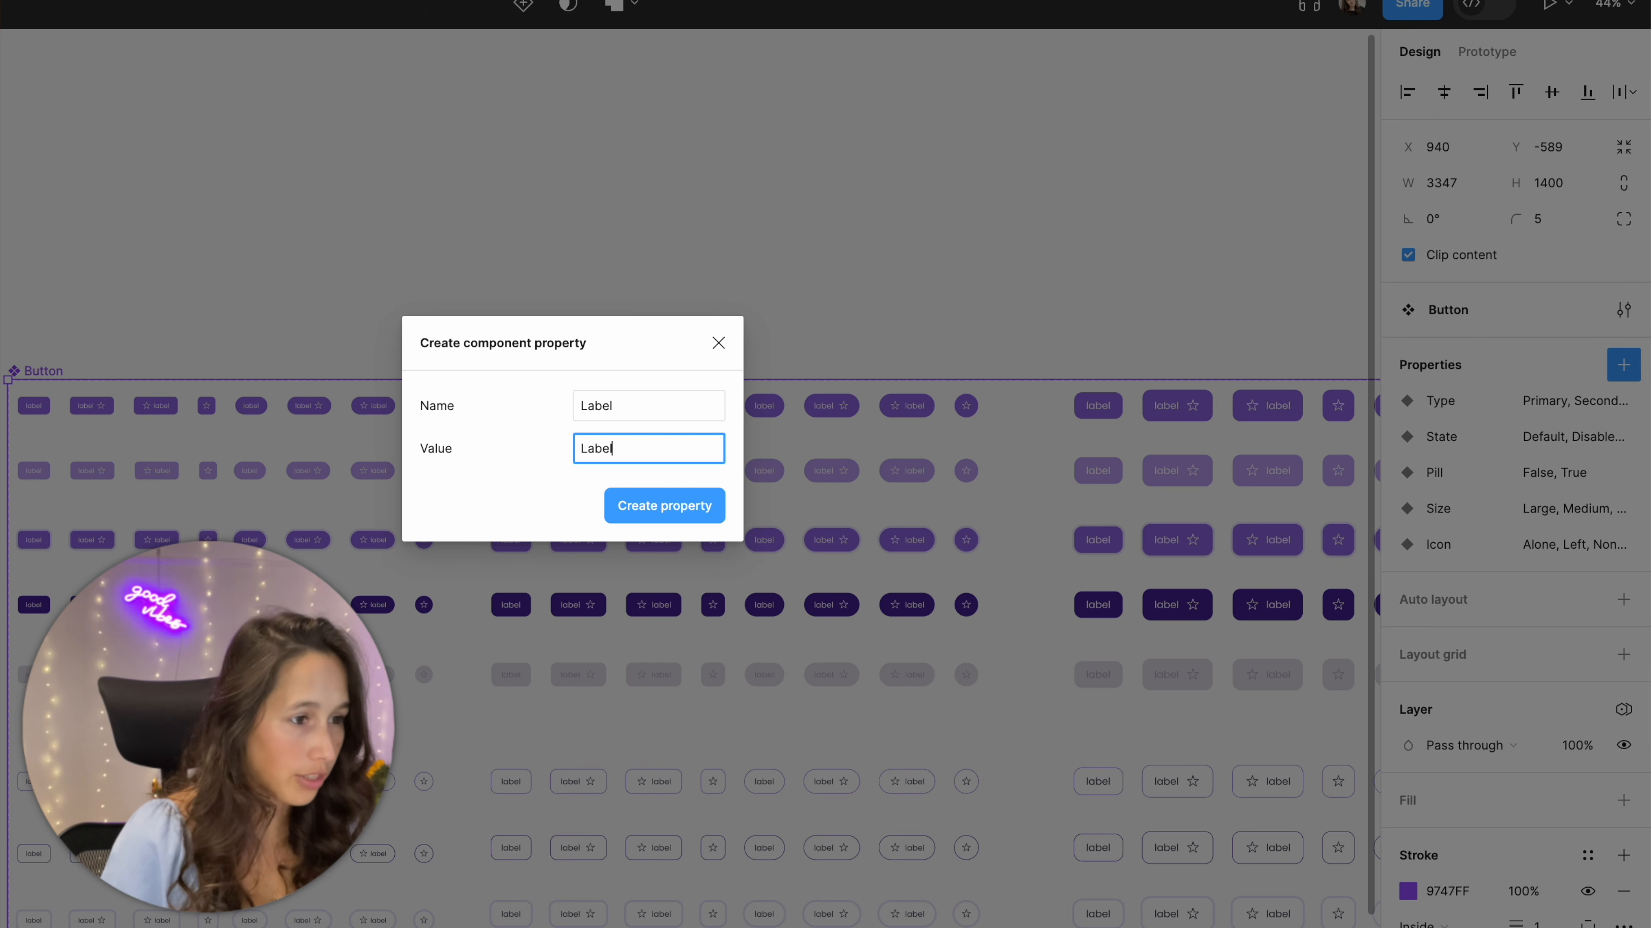
{"action": "key", "text": "Return"}
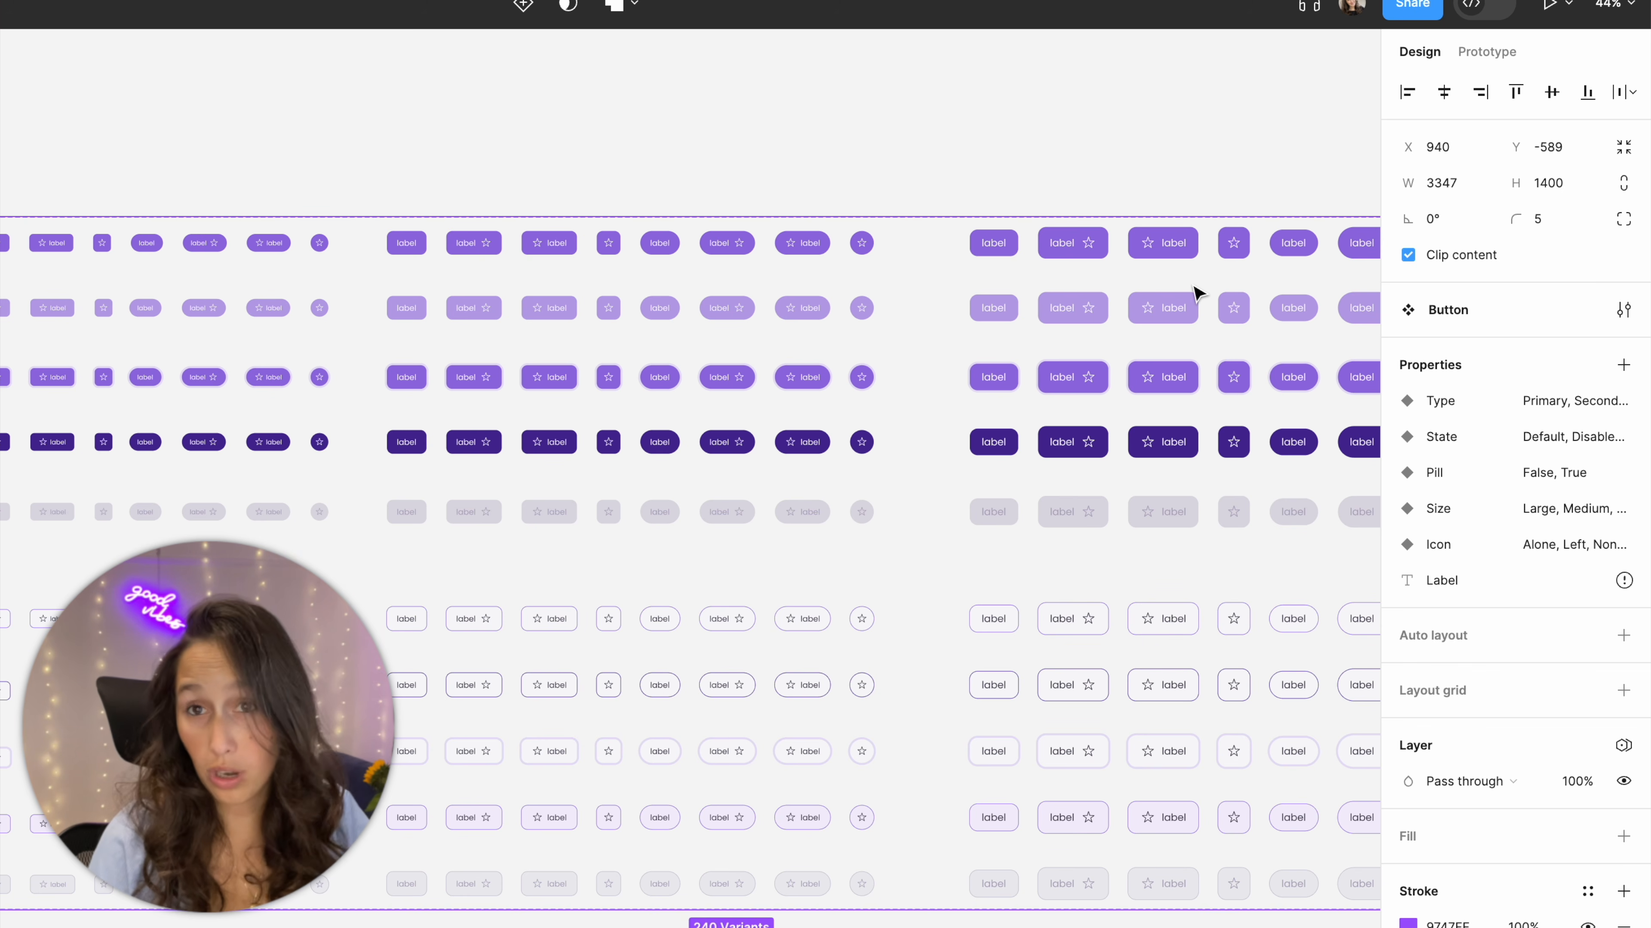
Delete the Button Variables and Button Spec frames beside the Button component set
{"action": "scroll", "coordinate": [1040, 227], "scroll_direction": "right", "scroll_amount": 3}
{"action": "left_click", "coordinate": [945, 166]}
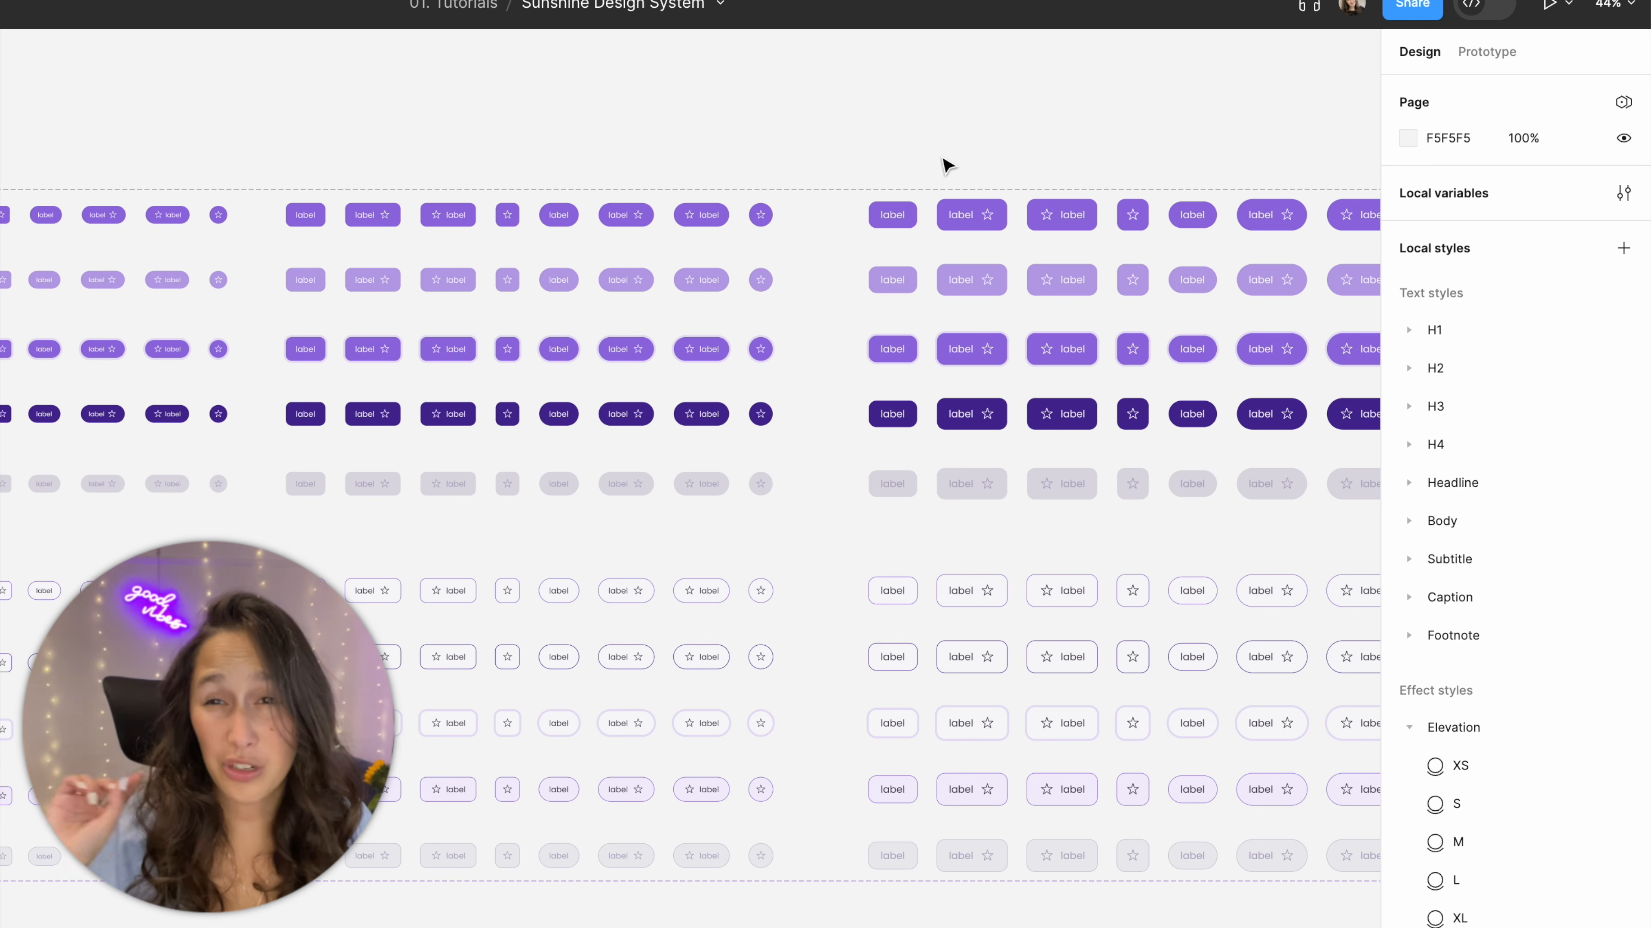
{"action": "scroll", "coordinate": [946, 166], "scroll_direction": "down", "scroll_amount": 8}
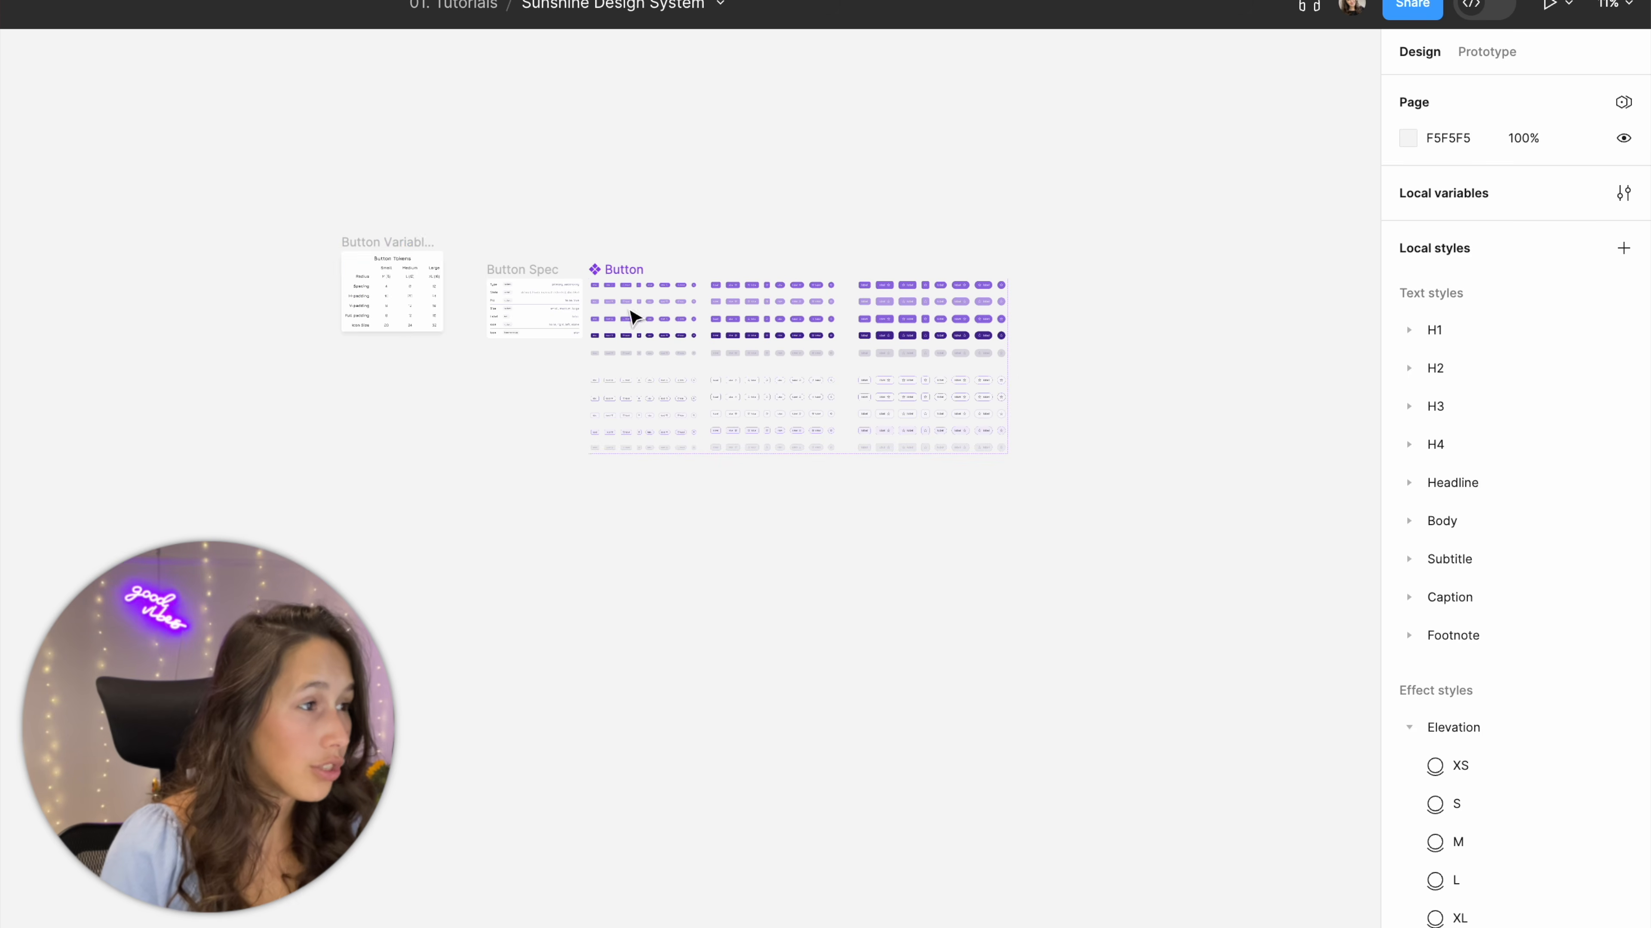
{"action": "left_click_drag", "start_coordinate": [281, 208], "coordinate": [588, 415]}
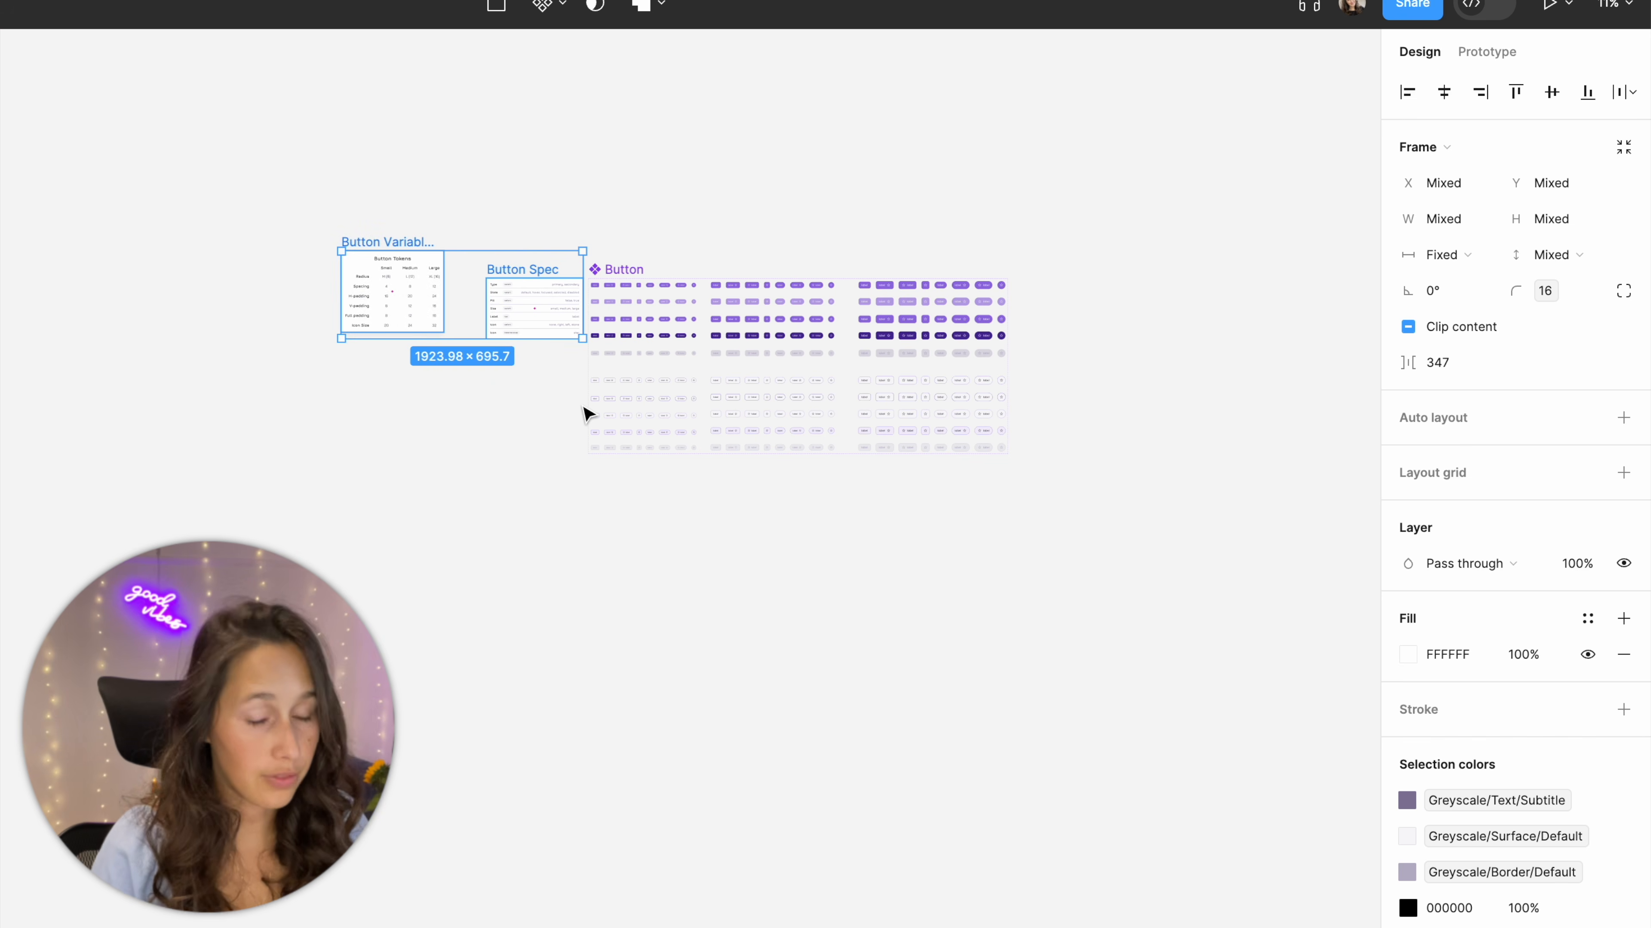
{"action": "key", "text": "Delete"}
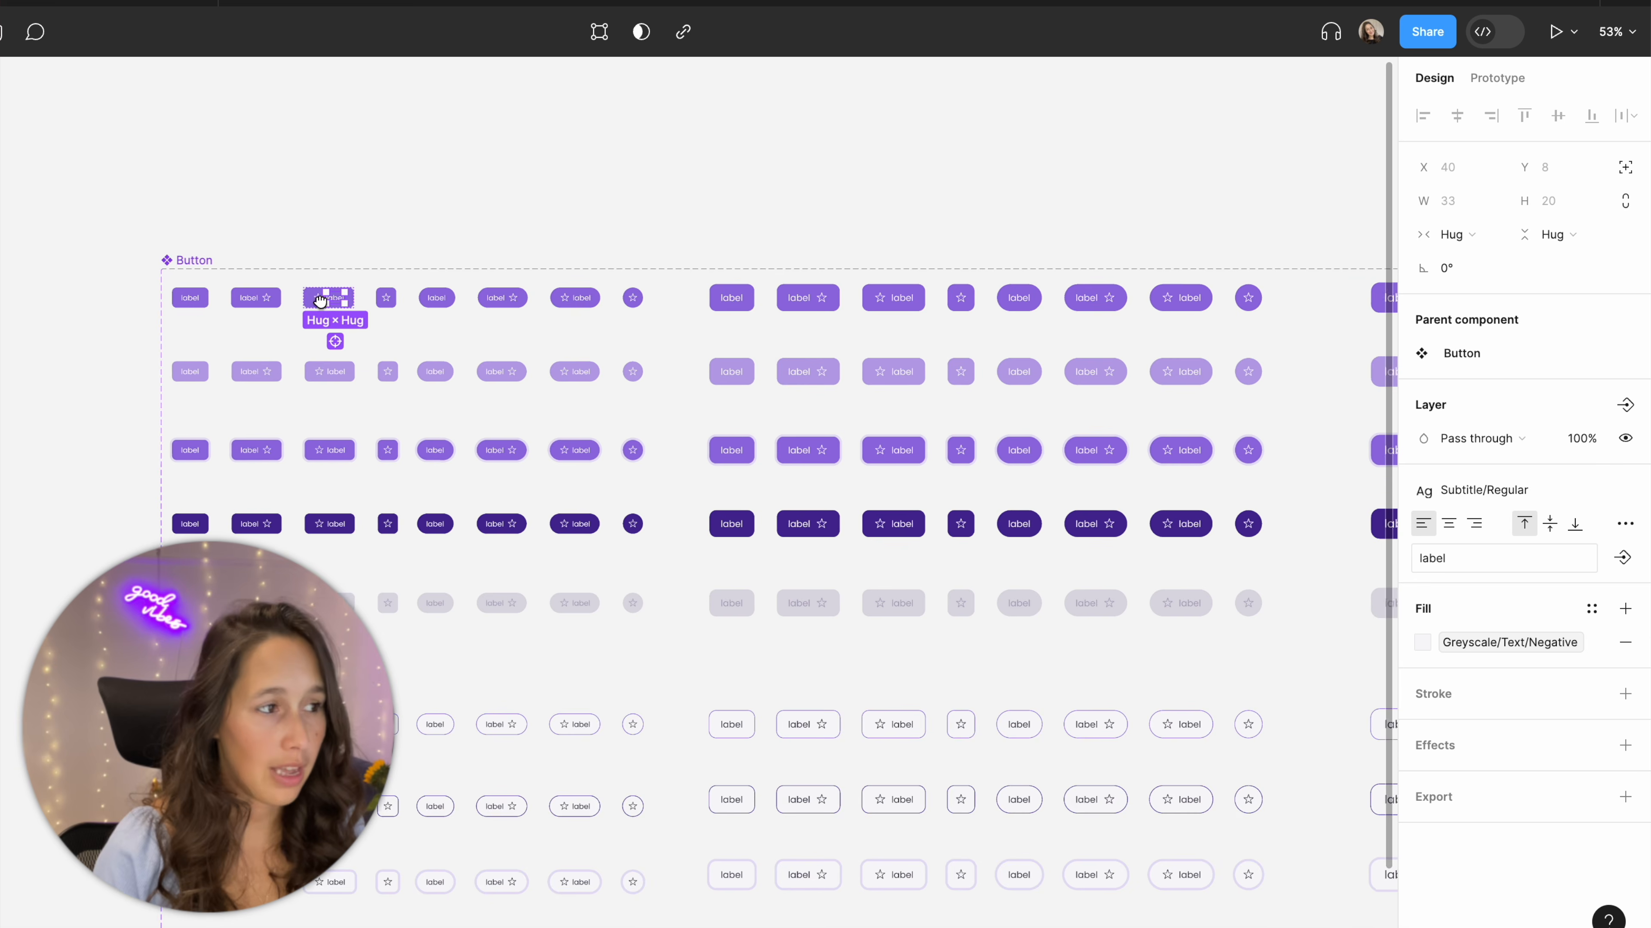
Select all text layers in the button variants and apply the Label text property to them
{"action": "scroll", "coordinate": [266, 296], "scroll_direction": "right", "scroll_amount": 3}
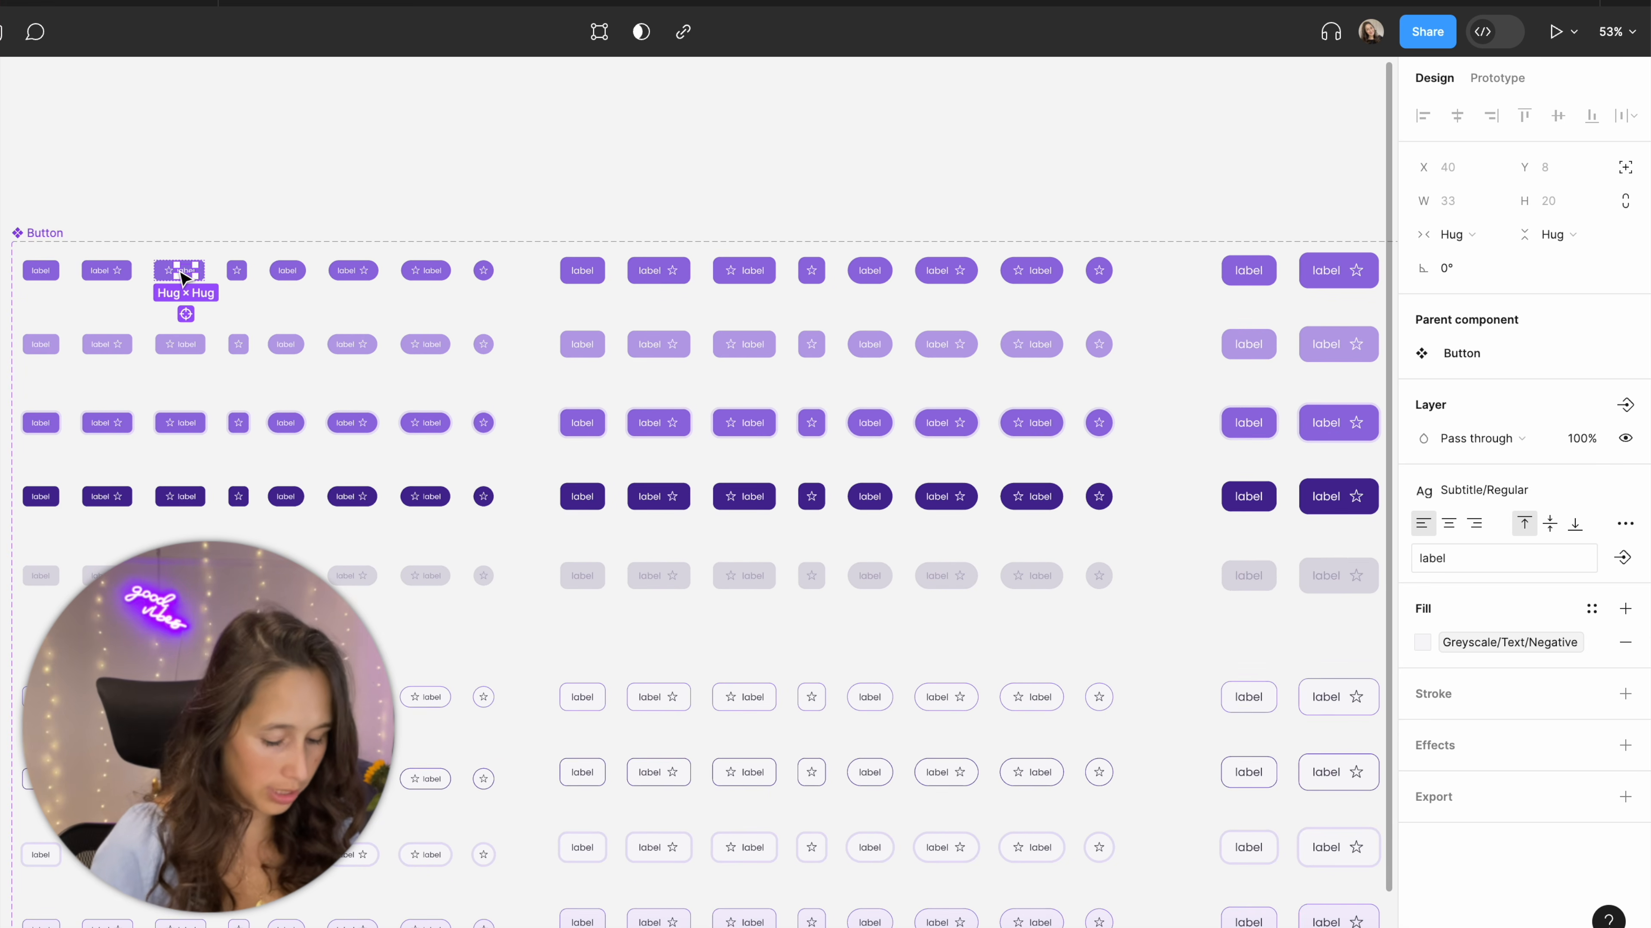
{"action": "key", "text": "ctrl+slash"}
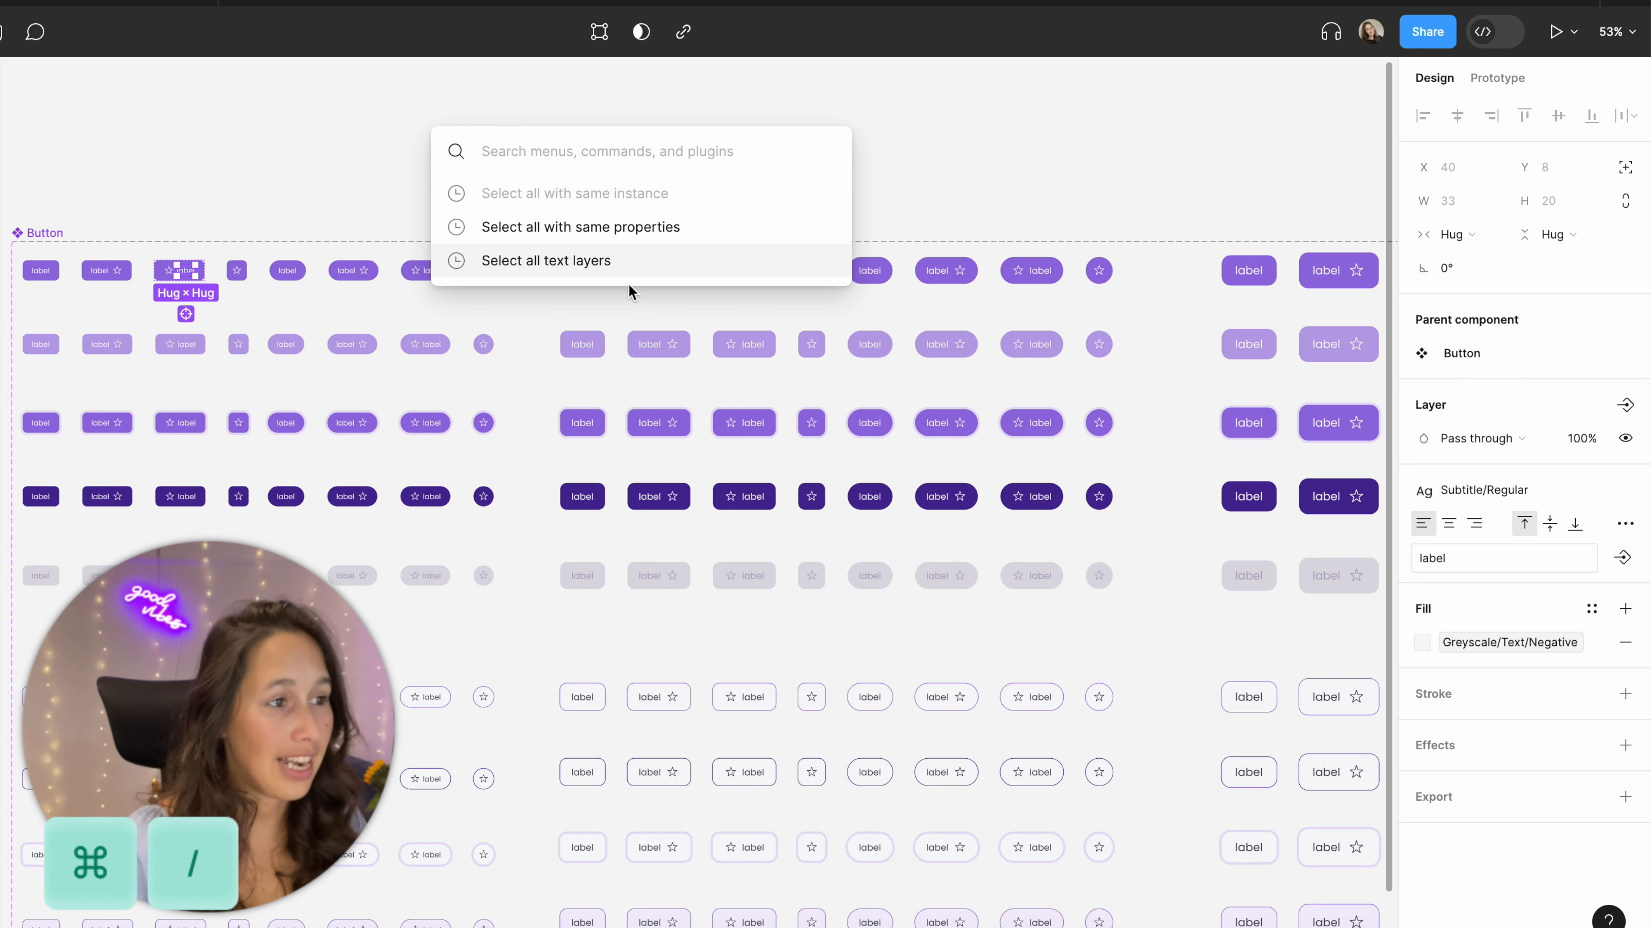
{"action": "left_click", "coordinate": [604, 265]}
{"action": "key", "text": "shift+1"}
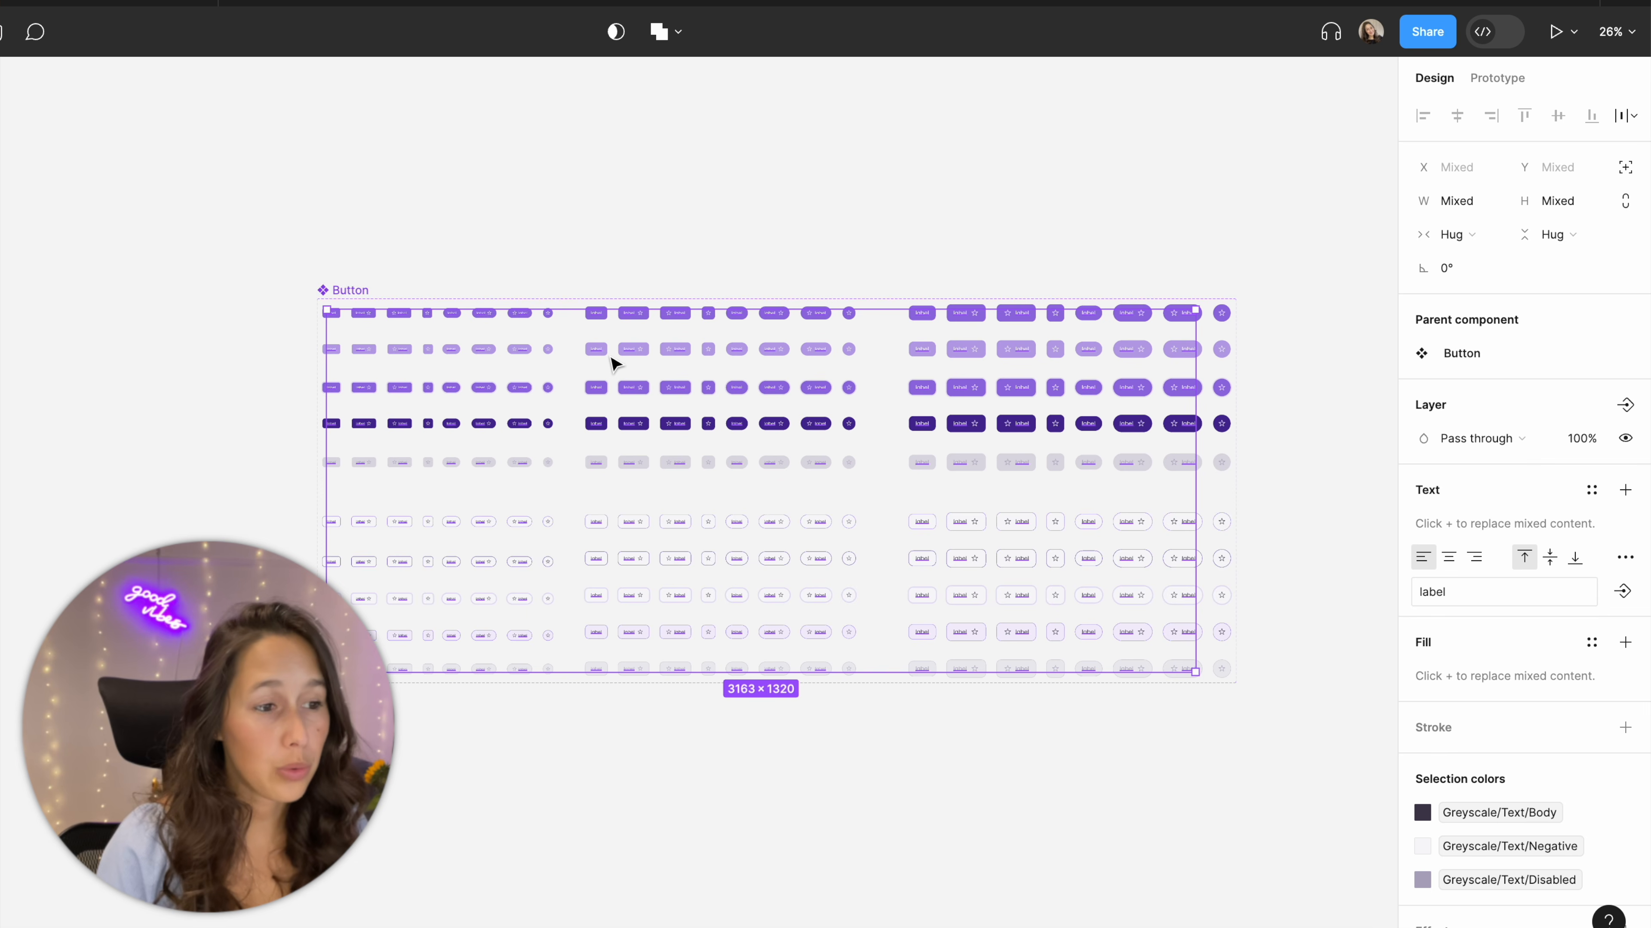
{"action": "left_click_drag", "start_coordinate": [678, 388], "coordinate": [546, 389]}
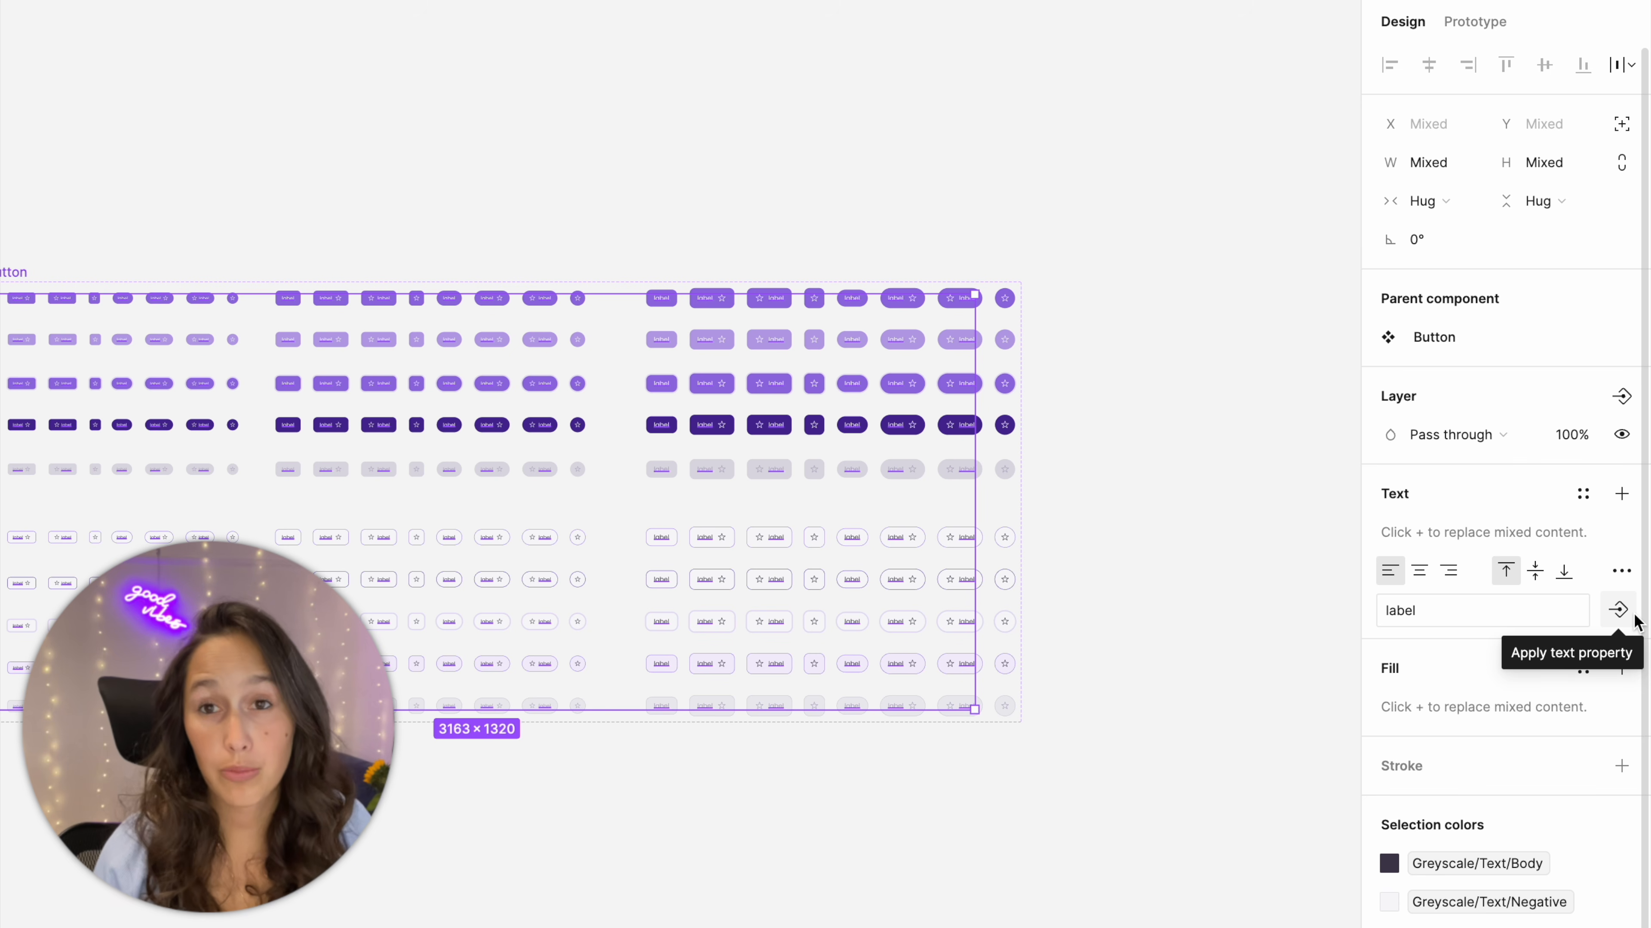
{"action": "left_click", "coordinate": [1630, 614]}
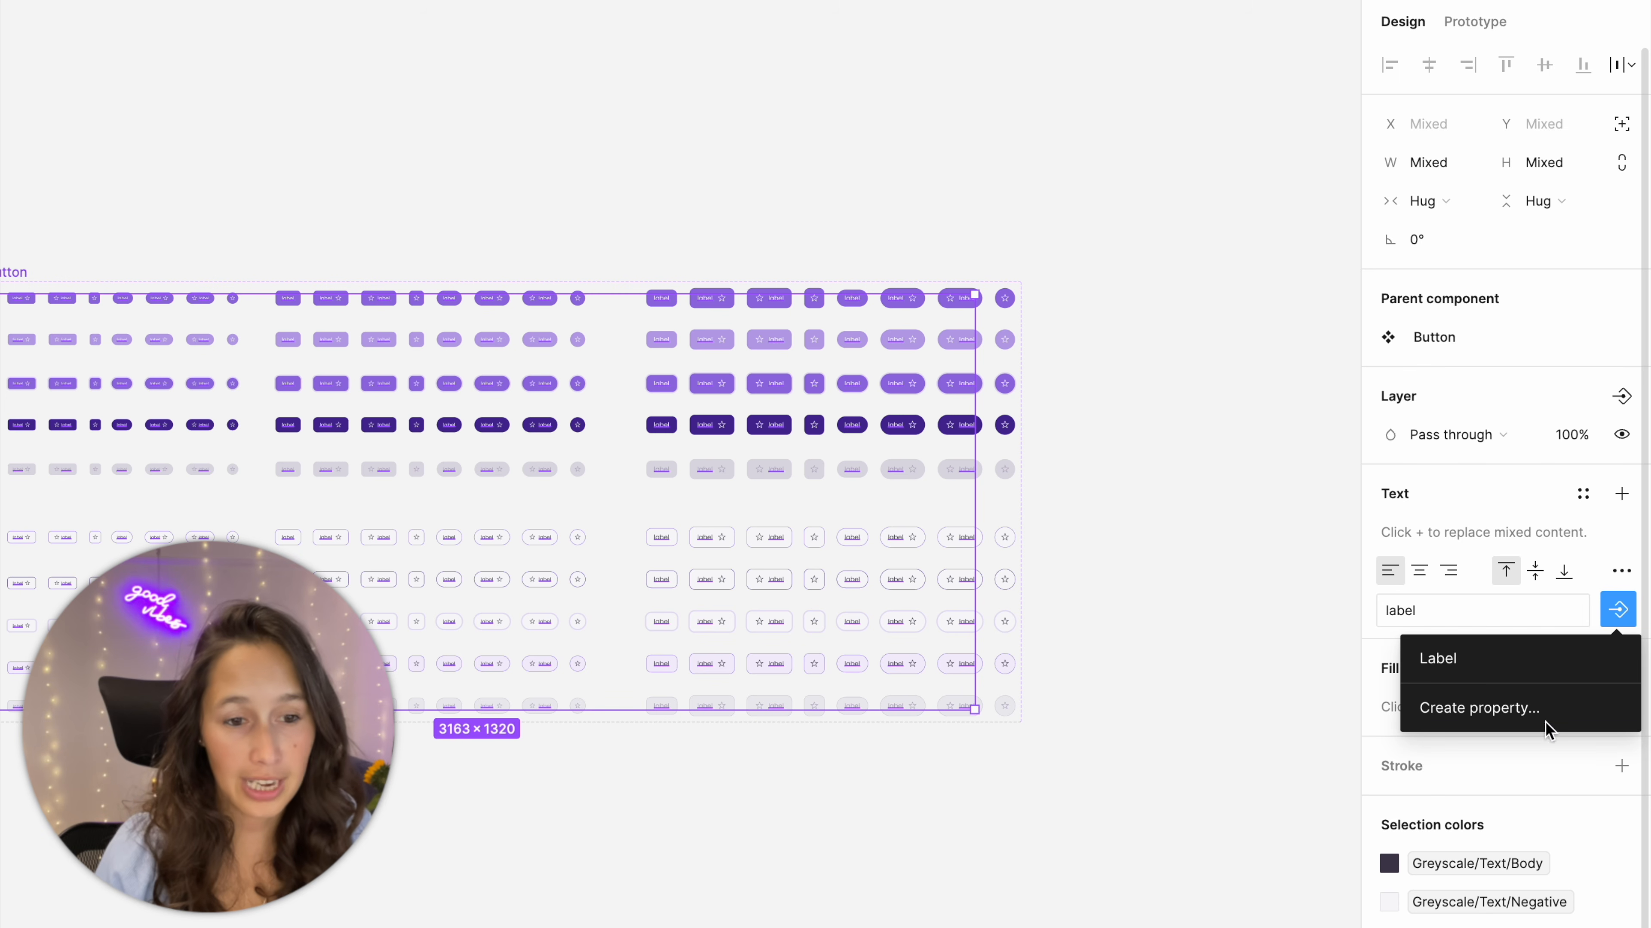
{"action": "left_click", "coordinate": [1488, 658]}
{"action": "scroll", "coordinate": [818, 173], "scroll_direction": "left", "scroll_amount": 2}
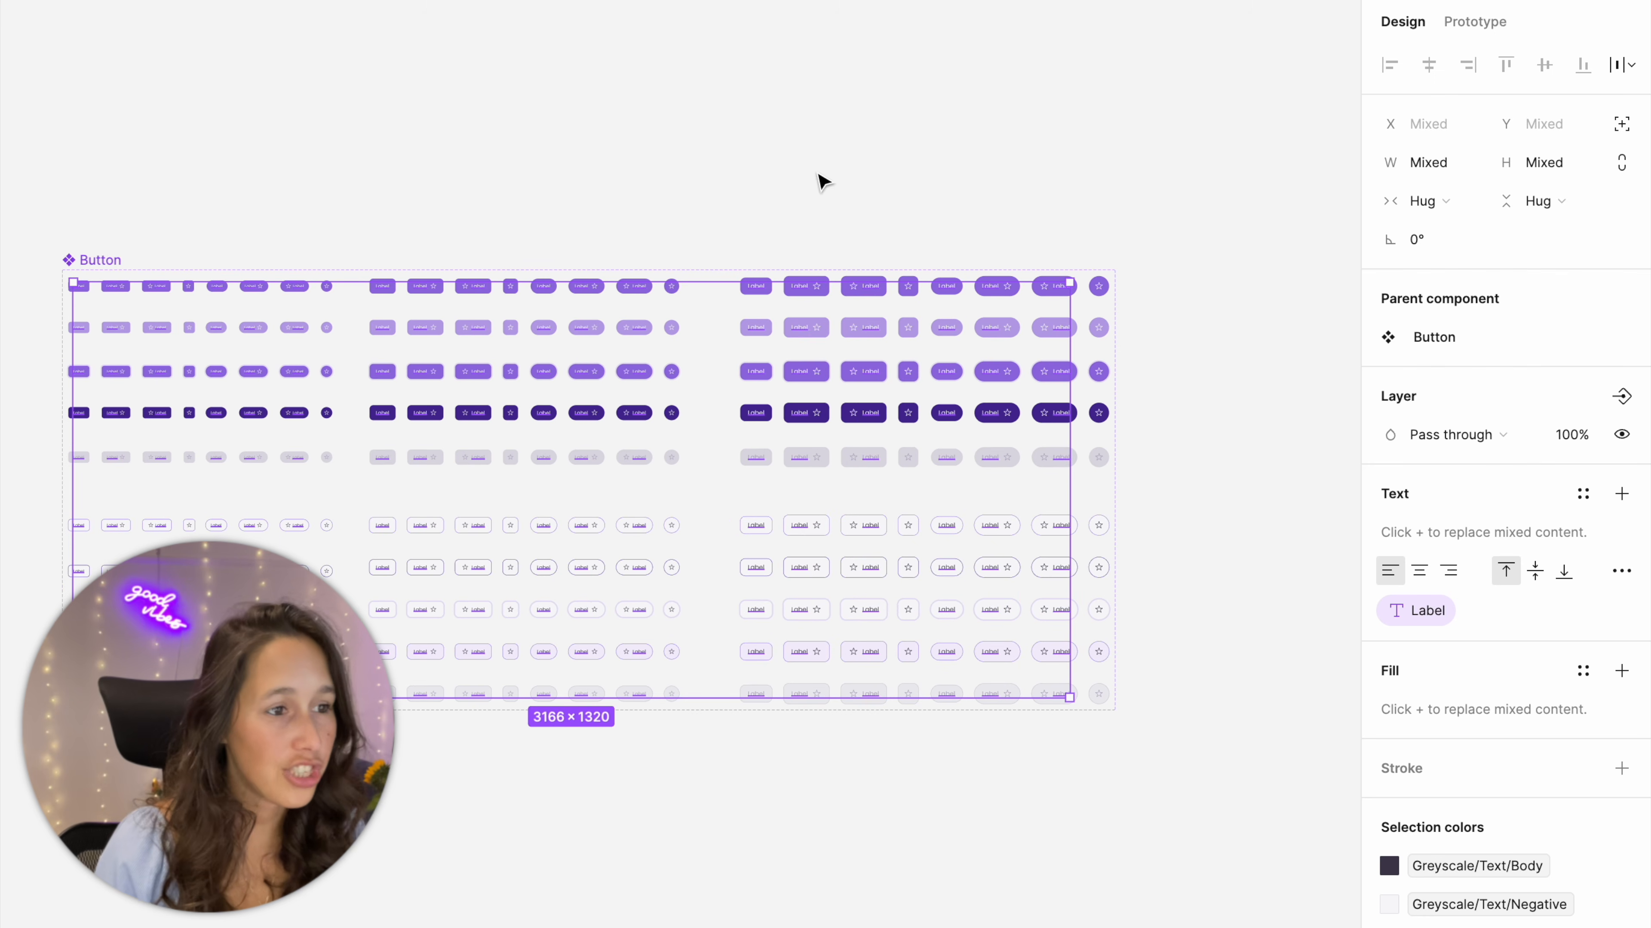
{"action": "scroll", "coordinate": [802, 294], "scroll_direction": "up", "scroll_amount": 10}
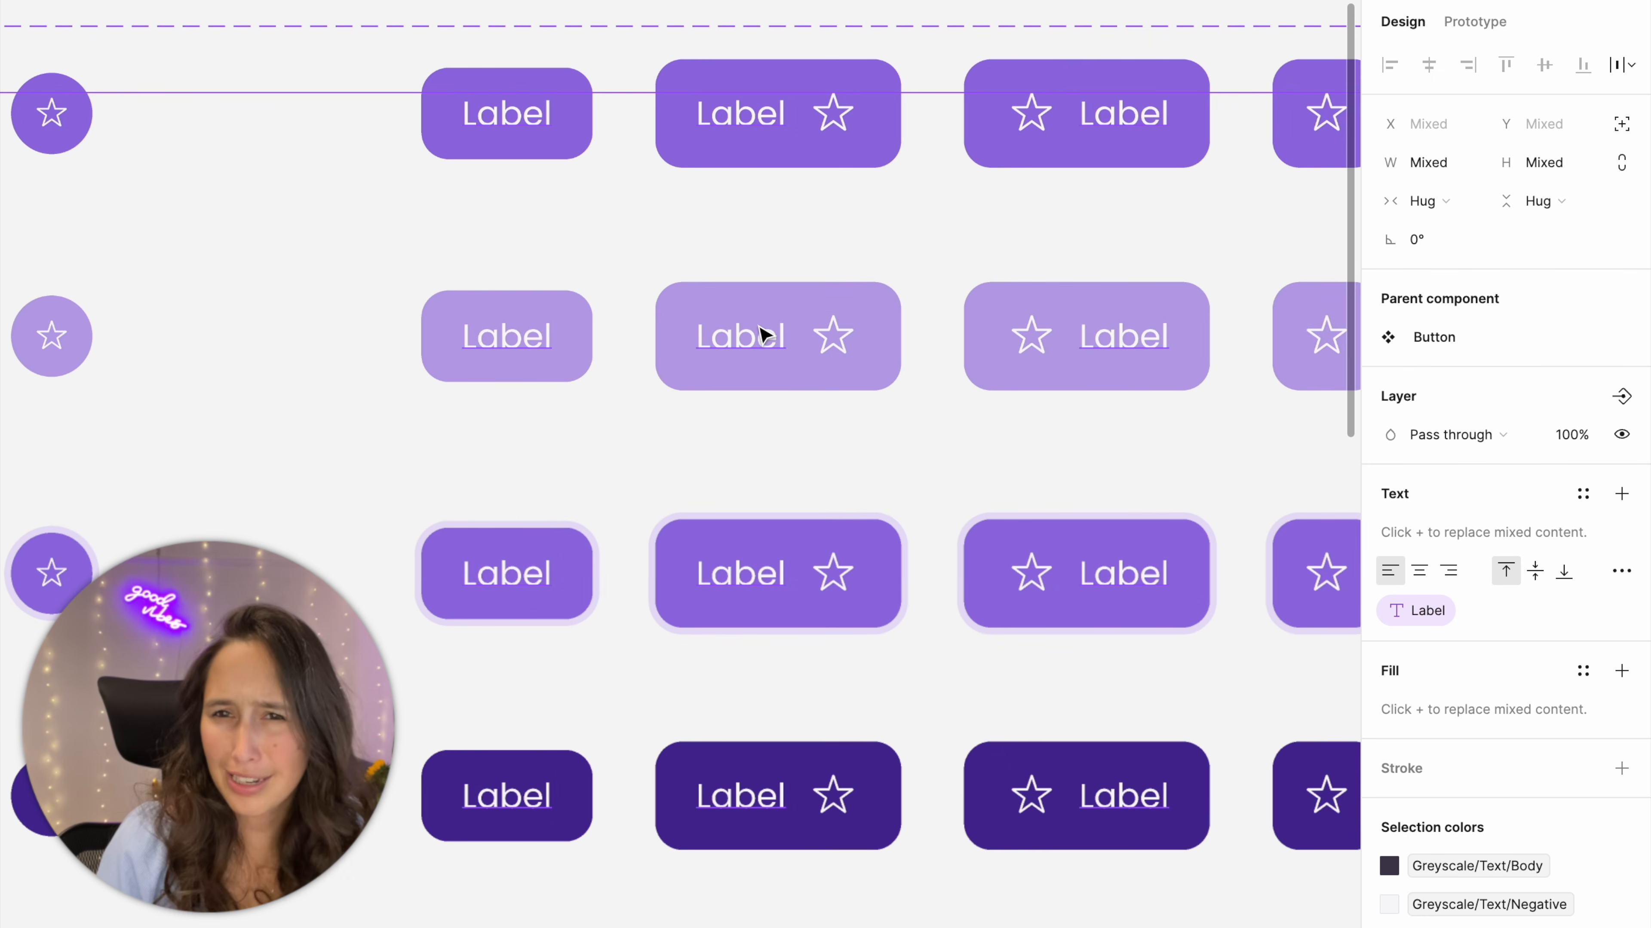
{"action": "scroll", "coordinate": [754, 333], "scroll_direction": "down", "scroll_amount": 10}
{"action": "left_click", "coordinate": [703, 272]}
{"action": "left_click_drag", "start_coordinate": [630, 203], "coordinate": [704, 254]}
Place an instance of the small primary default button without an icon above the Button component set
{"action": "scroll", "coordinate": [342, 286], "scroll_direction": "up", "scroll_amount": 4}
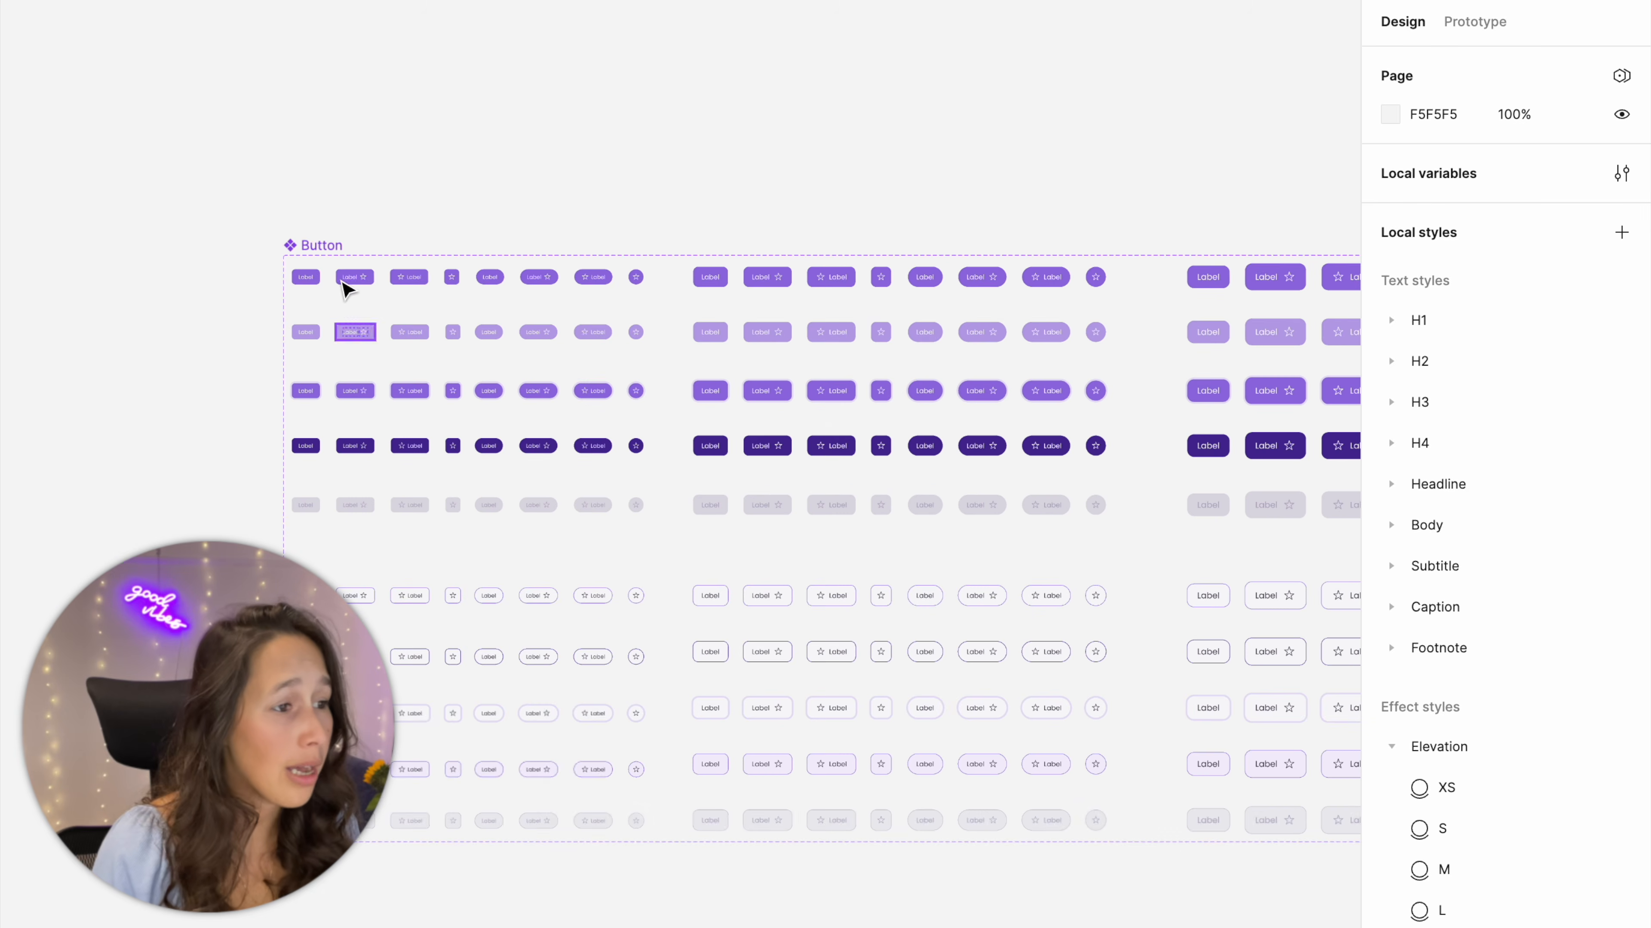
{"action": "double_click", "coordinate": [308, 274]}
{"action": "left_click_drag", "start_coordinate": [308, 275], "coordinate": [309, 163]}
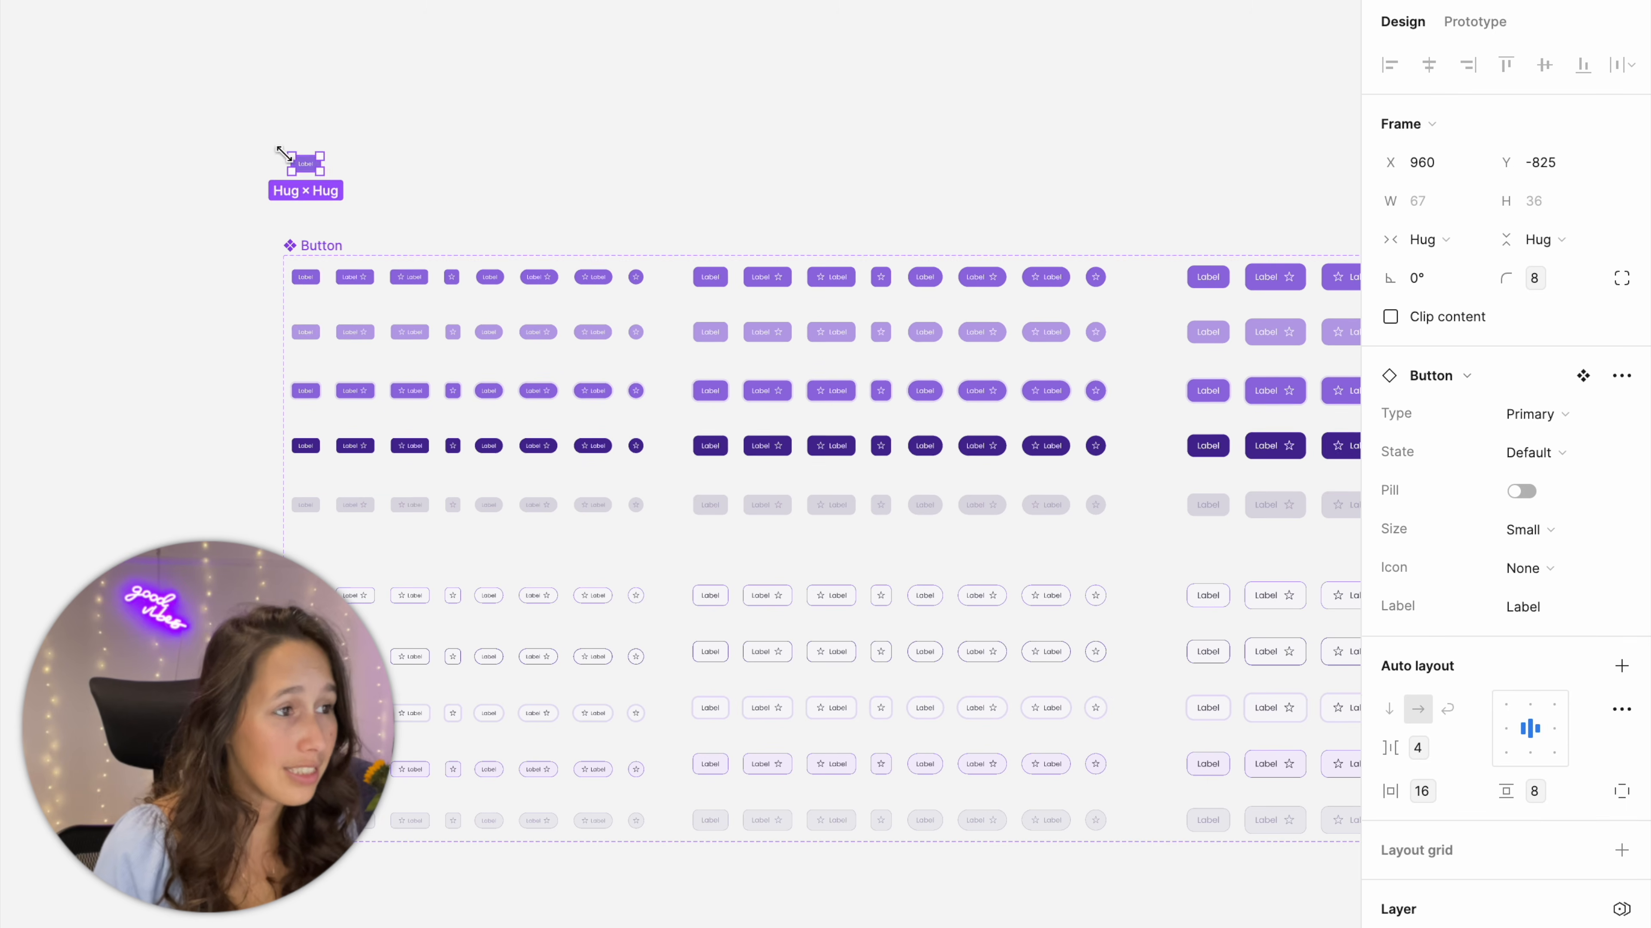
Set the label of the button instance above the component set to "hello!", and delete that instance
{"action": "scroll", "coordinate": [287, 155], "scroll_direction": "up", "scroll_amount": 3}
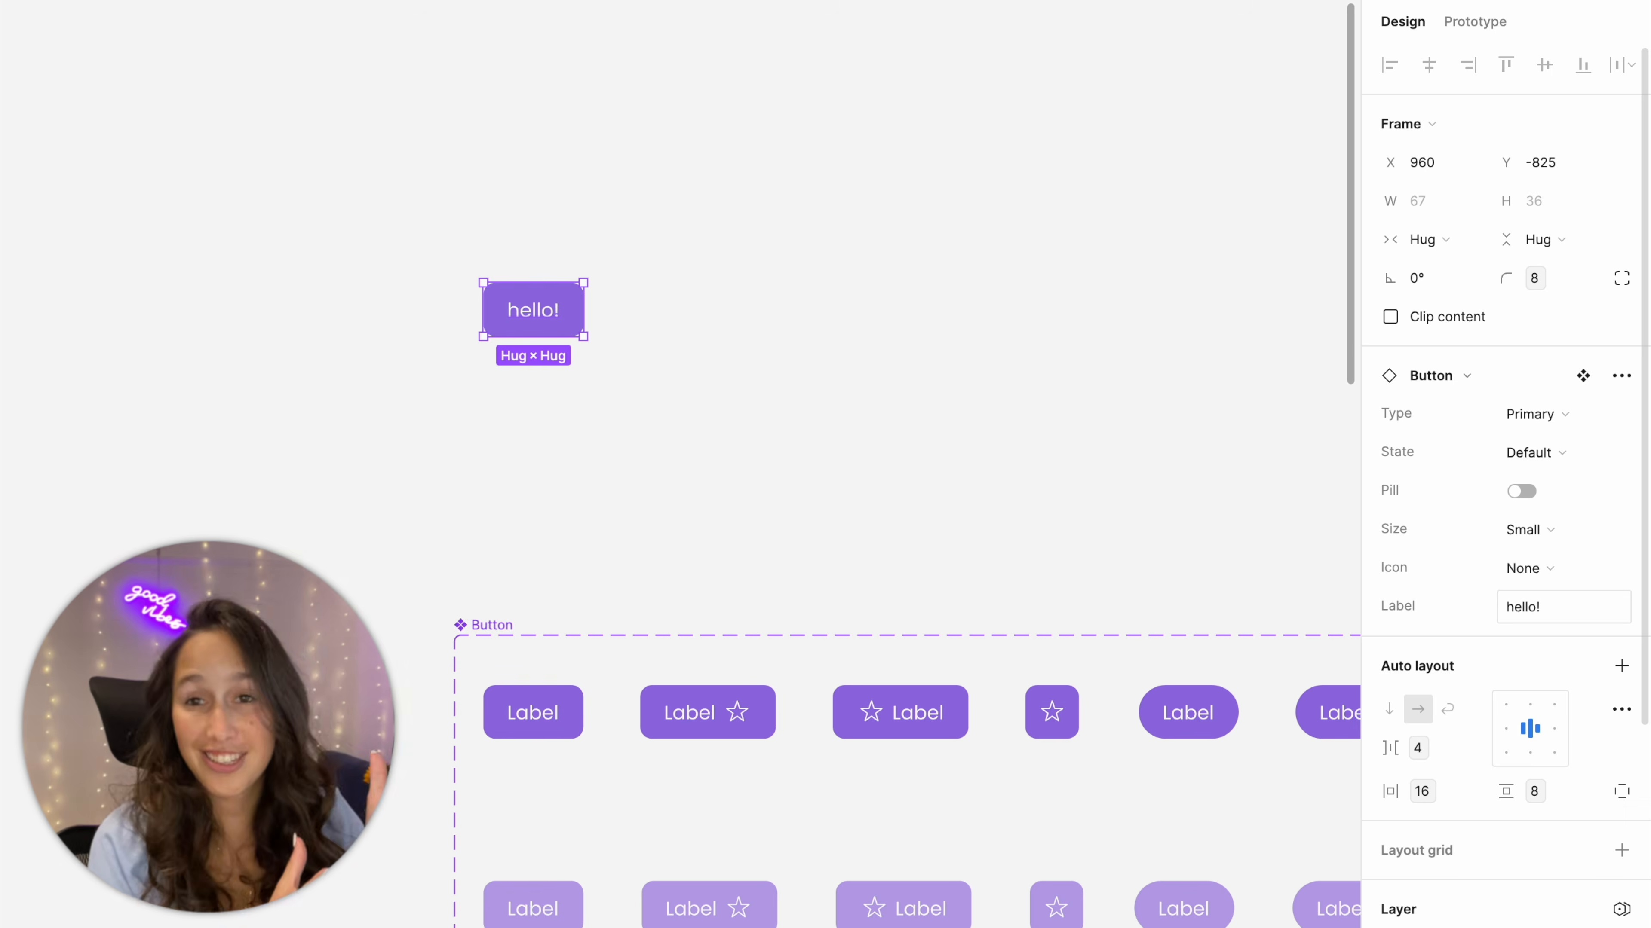
{"action": "left_click", "coordinate": [882, 322]}
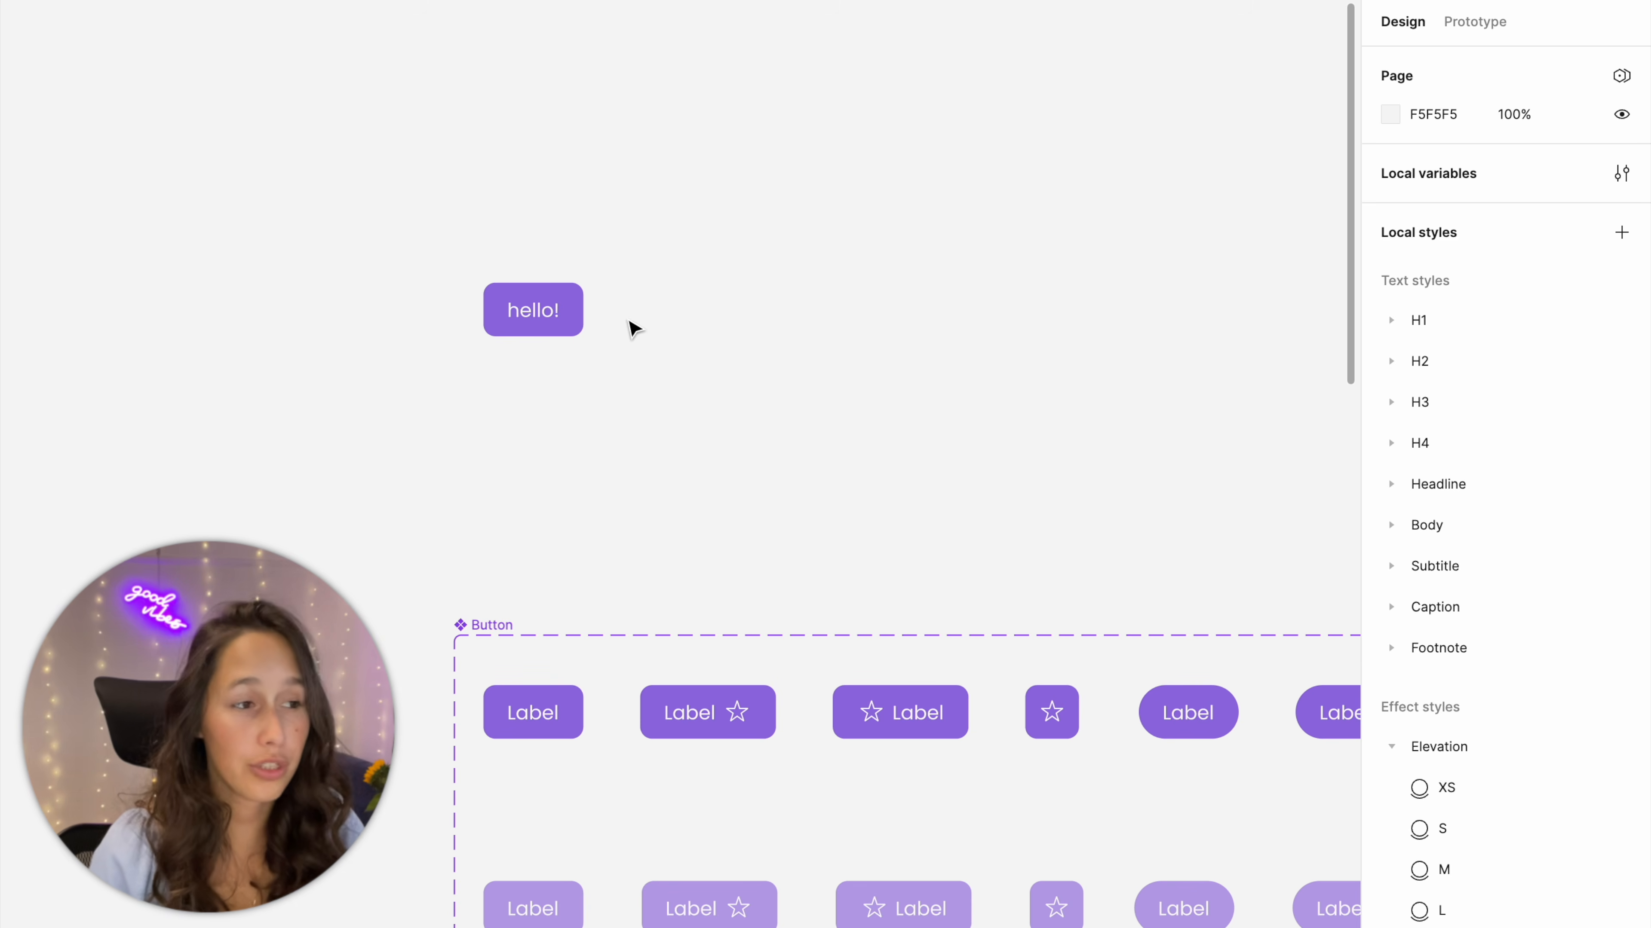
{"action": "left_click", "coordinate": [531, 334]}
{"action": "key", "text": "Delete"}
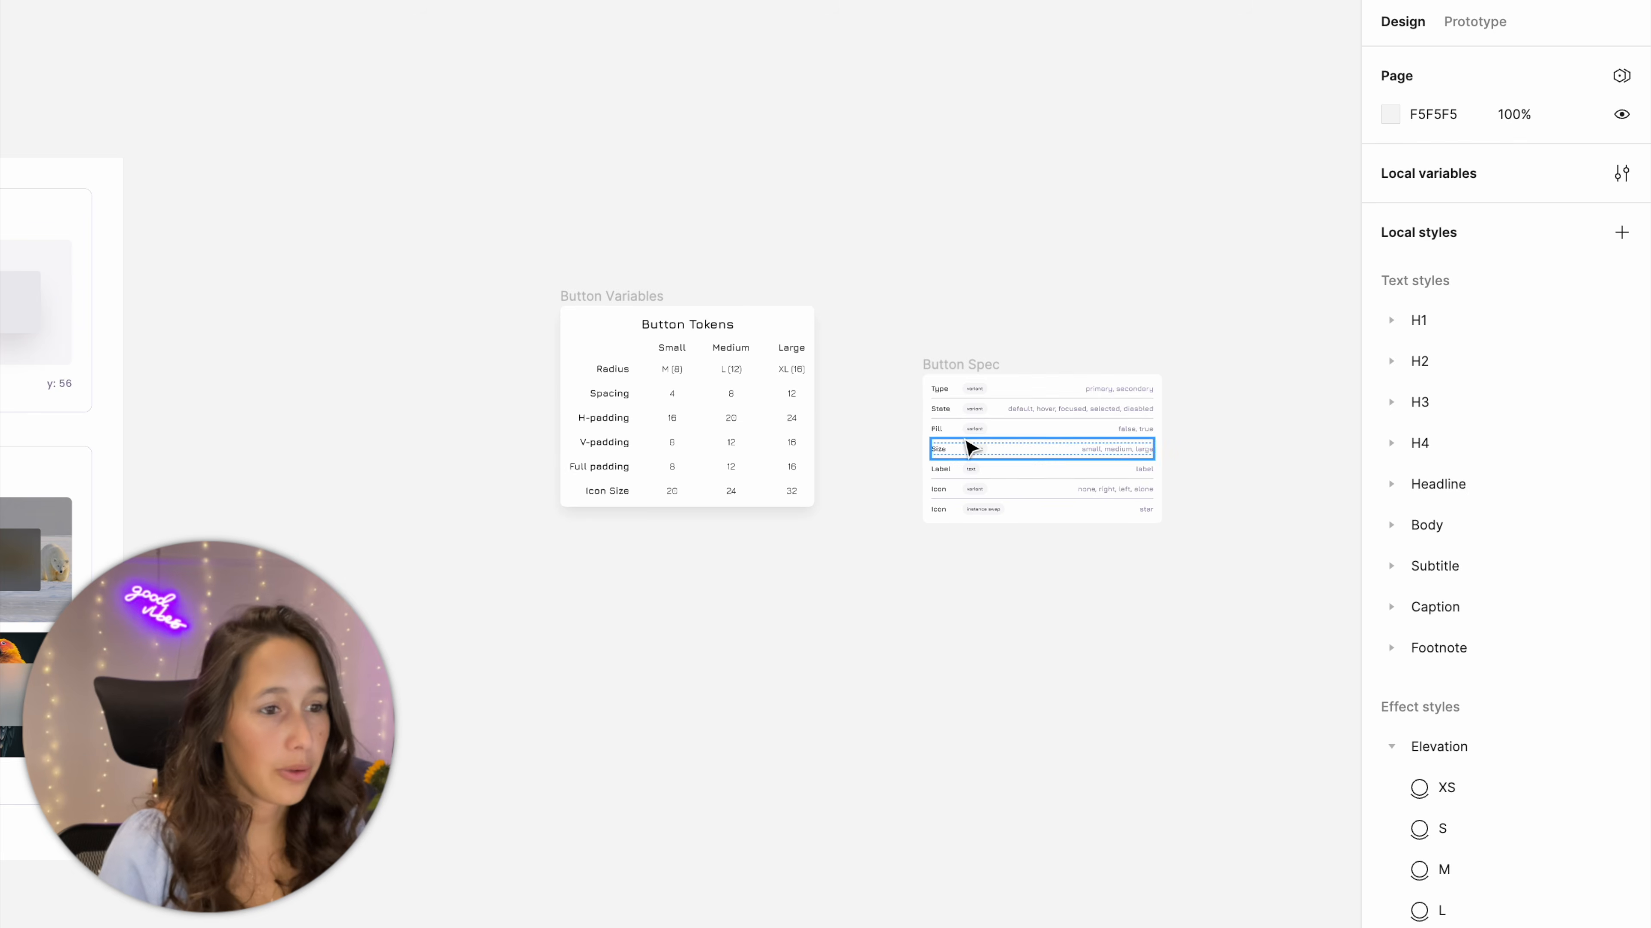
Following the Button Spec, select the star icon in a small primary default button and all matching Star instances across the button variants
{"action": "scroll", "coordinate": [1034, 489], "scroll_direction": "up", "scroll_amount": 5}
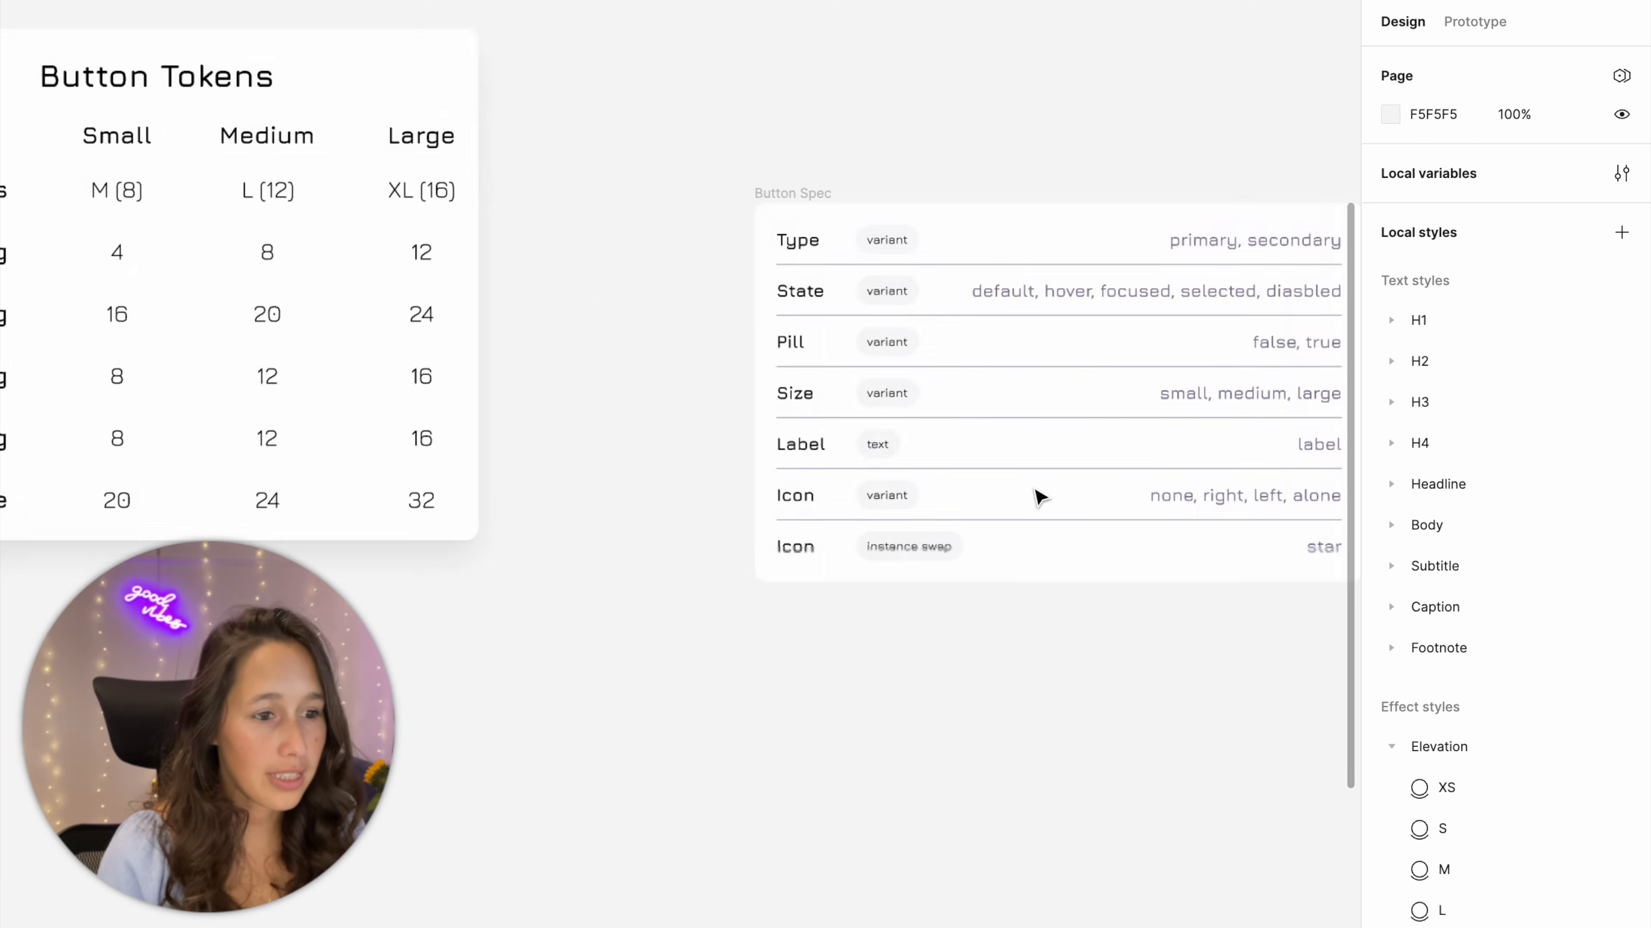
{"action": "left_click_drag", "start_coordinate": [895, 590], "coordinate": [570, 579]}
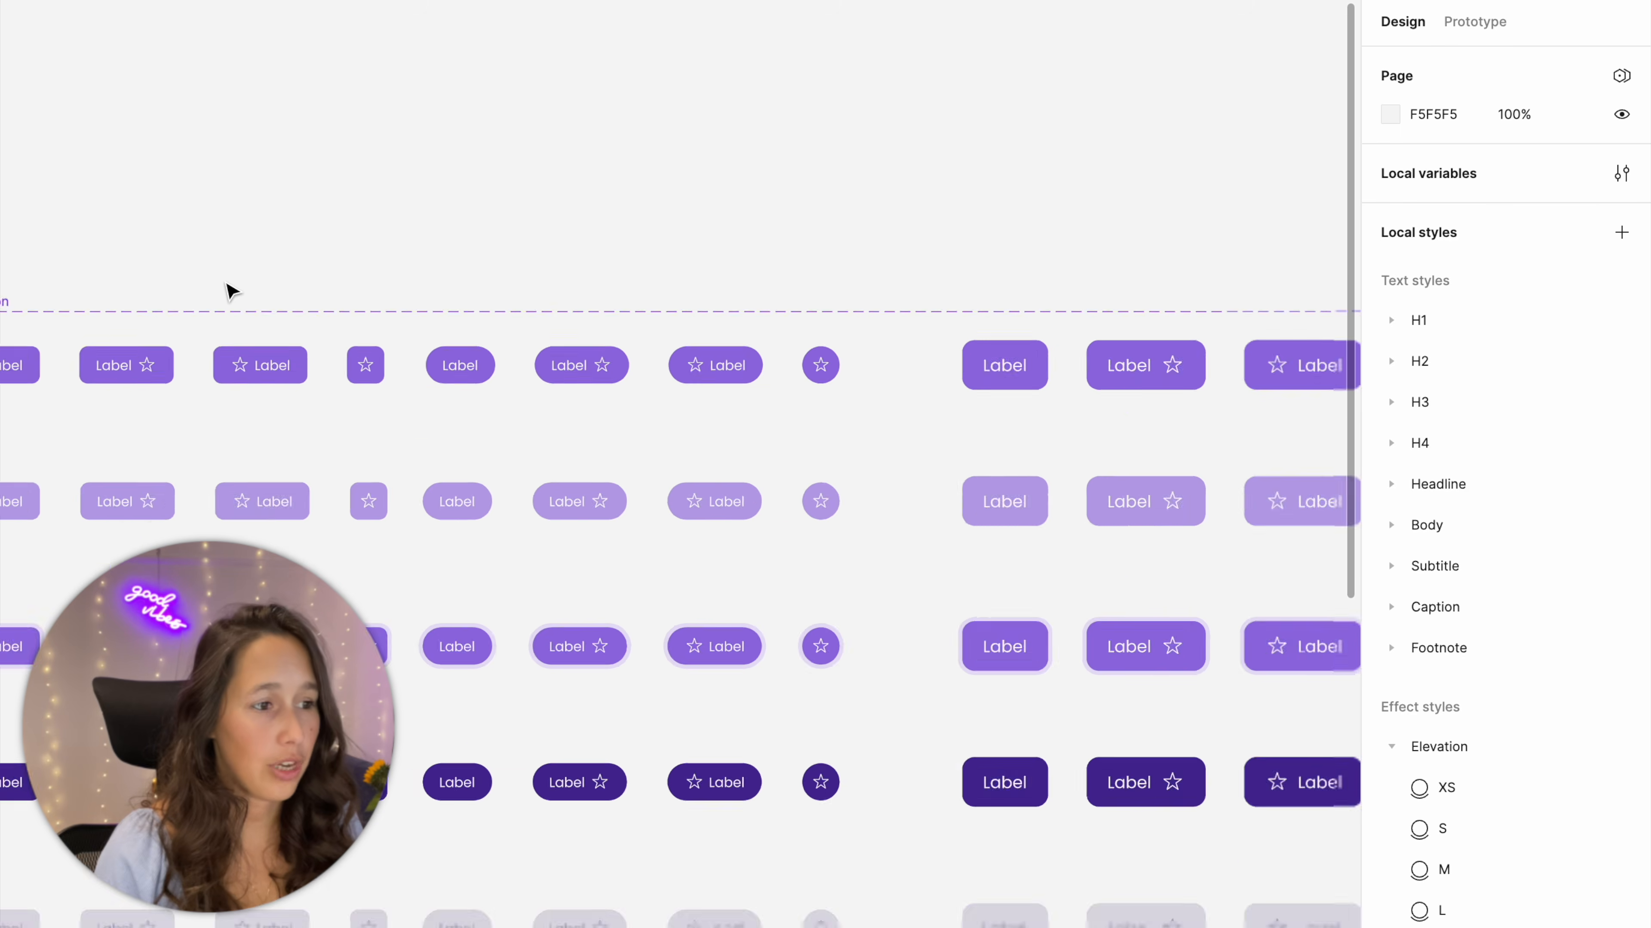
{"action": "scroll", "coordinate": [228, 289], "scroll_direction": "down", "scroll_amount": 3}
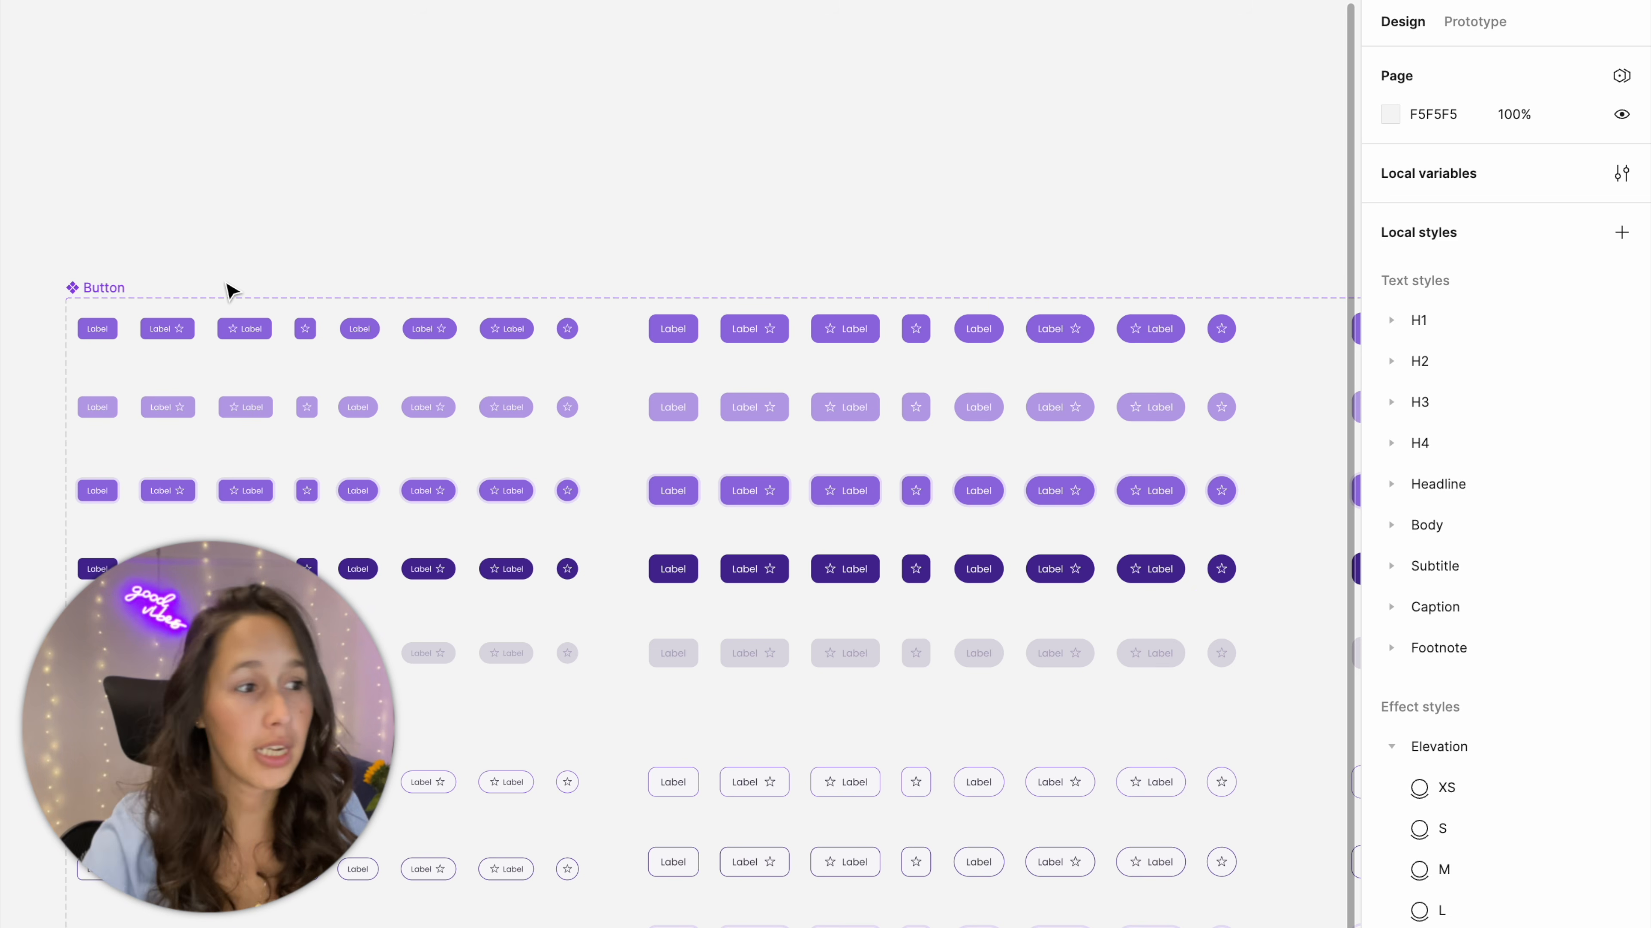
{"action": "left_click", "coordinate": [180, 329]}
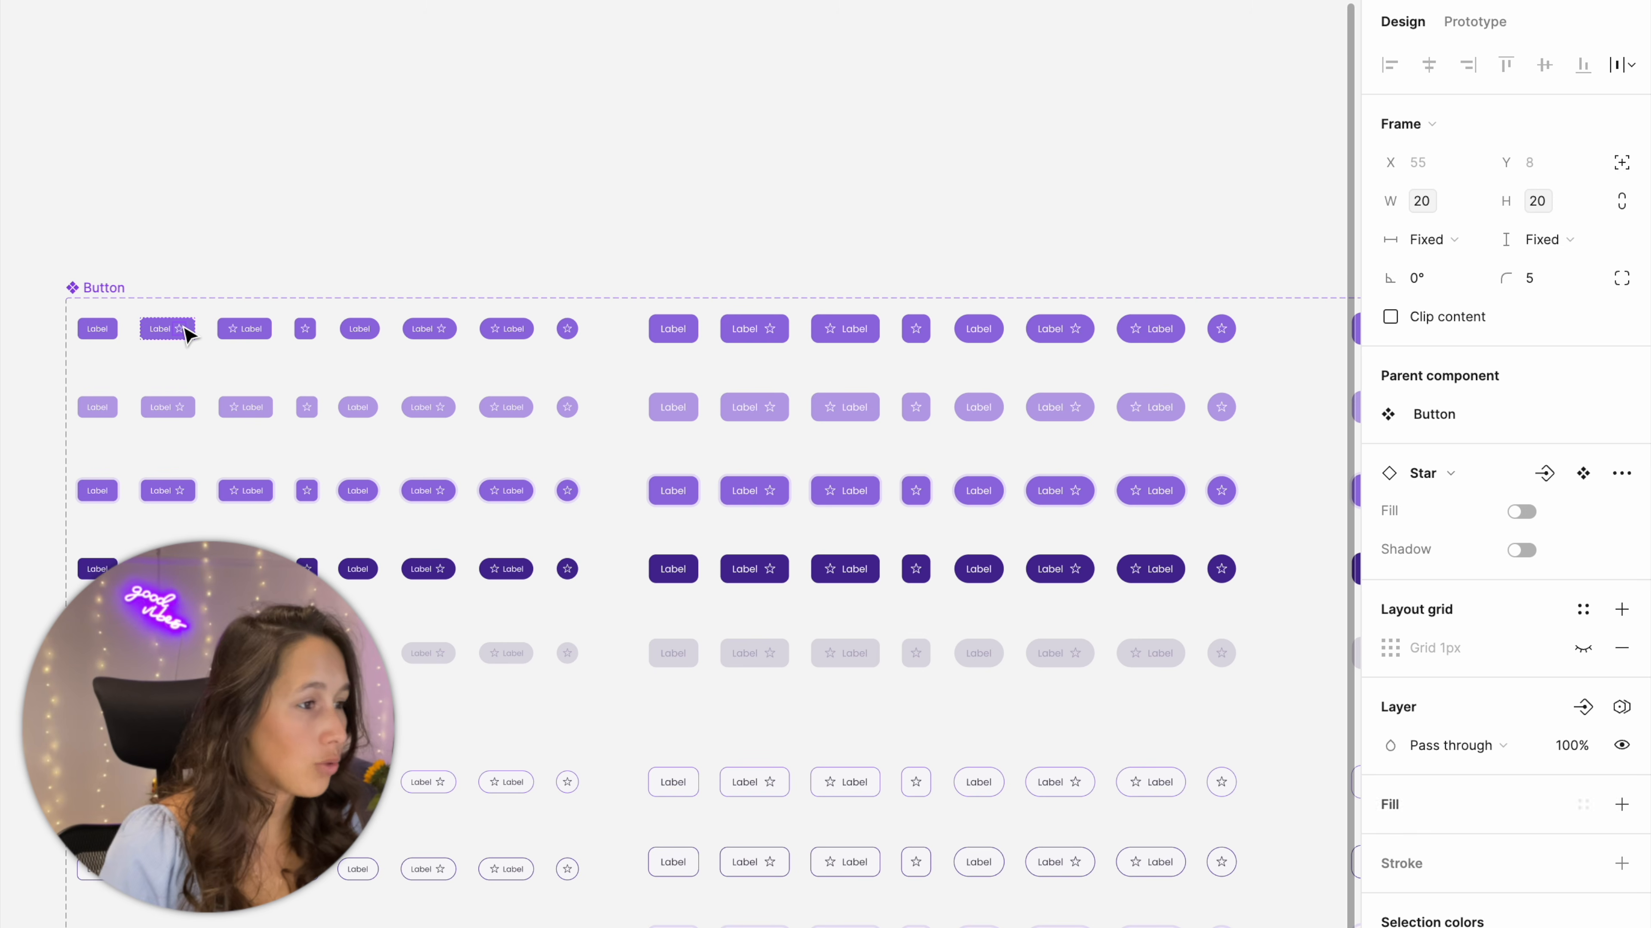
{"action": "left_click", "coordinate": [50, 429]}
{"action": "left_click", "coordinate": [101, 461]}
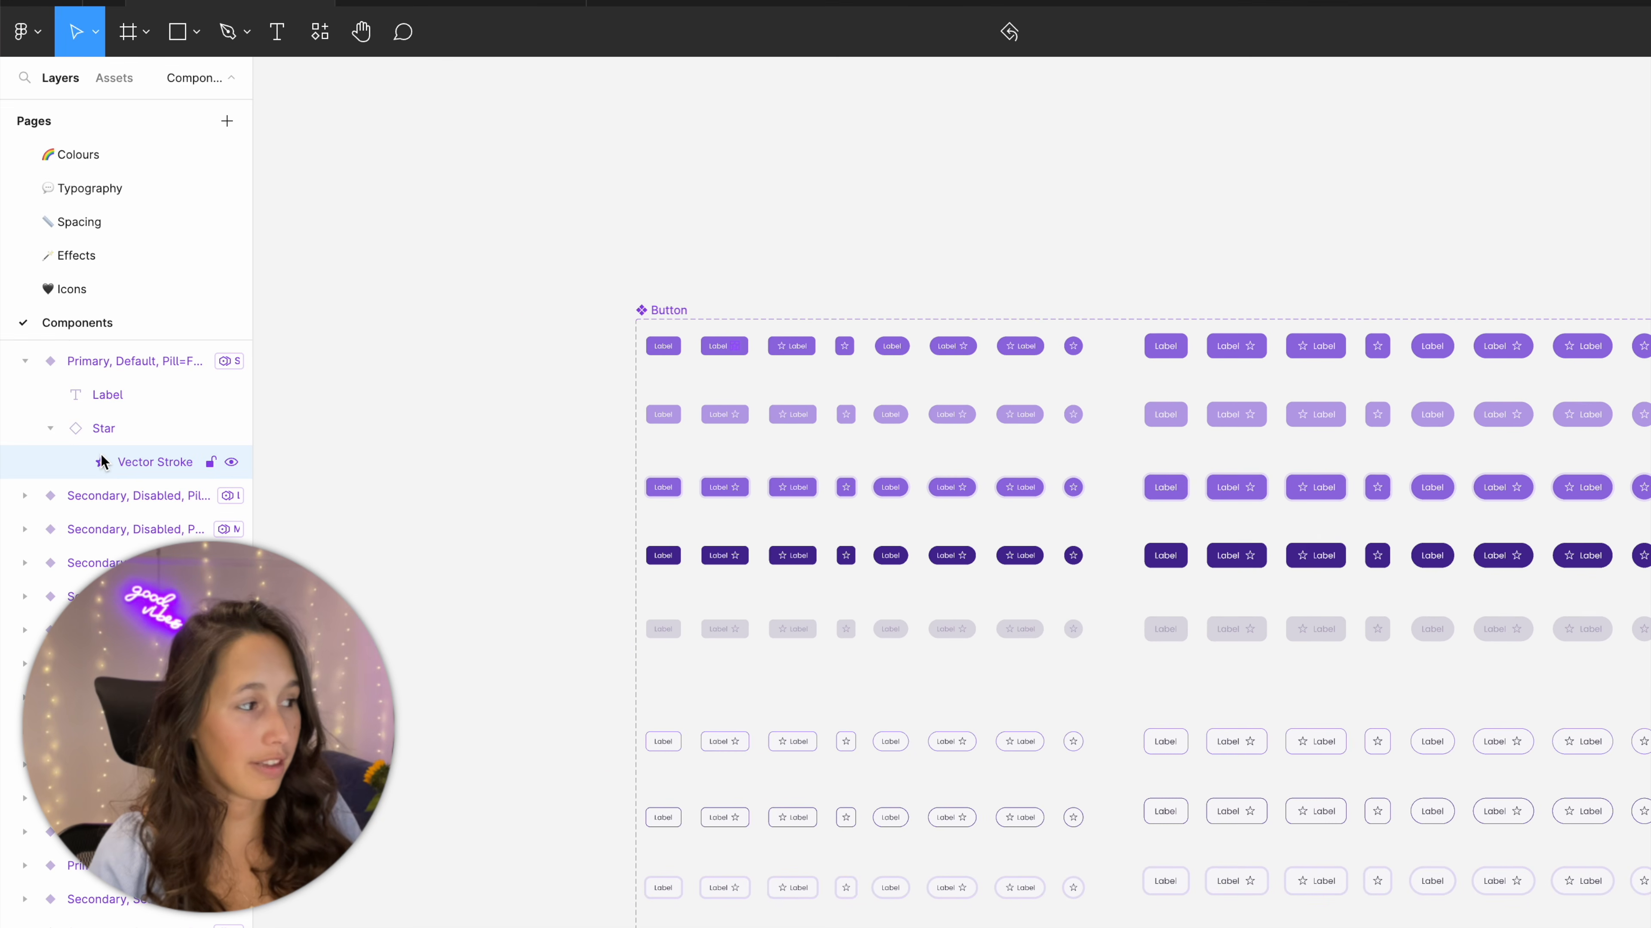
{"action": "left_click", "coordinate": [100, 434]}
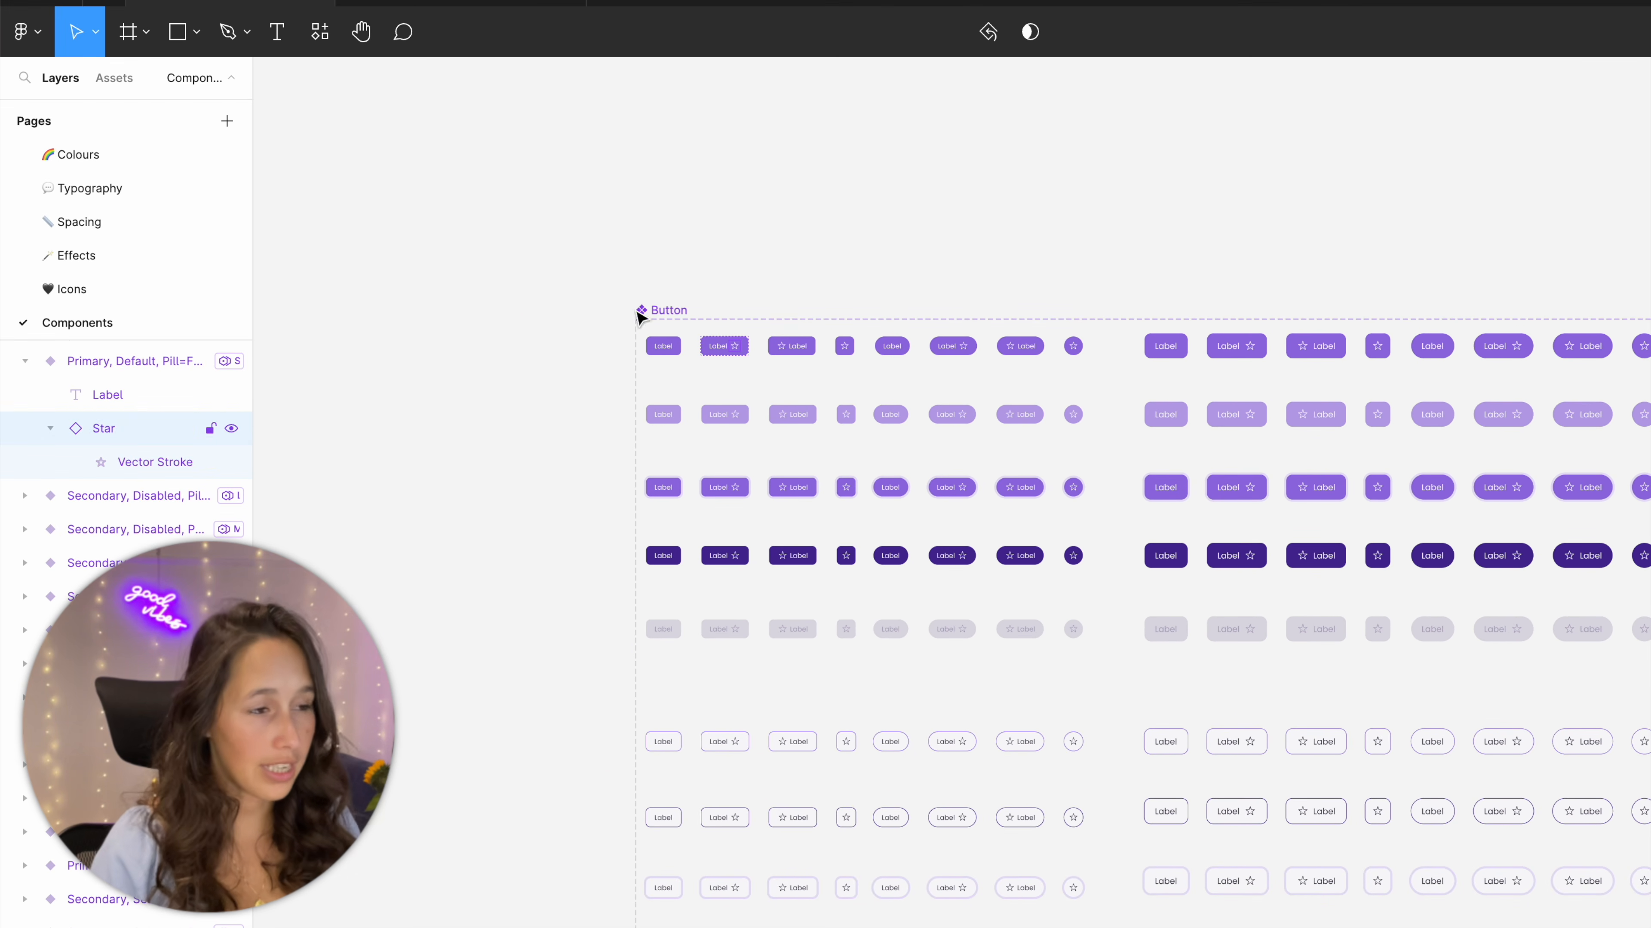
{"action": "key", "text": "super+slash"}
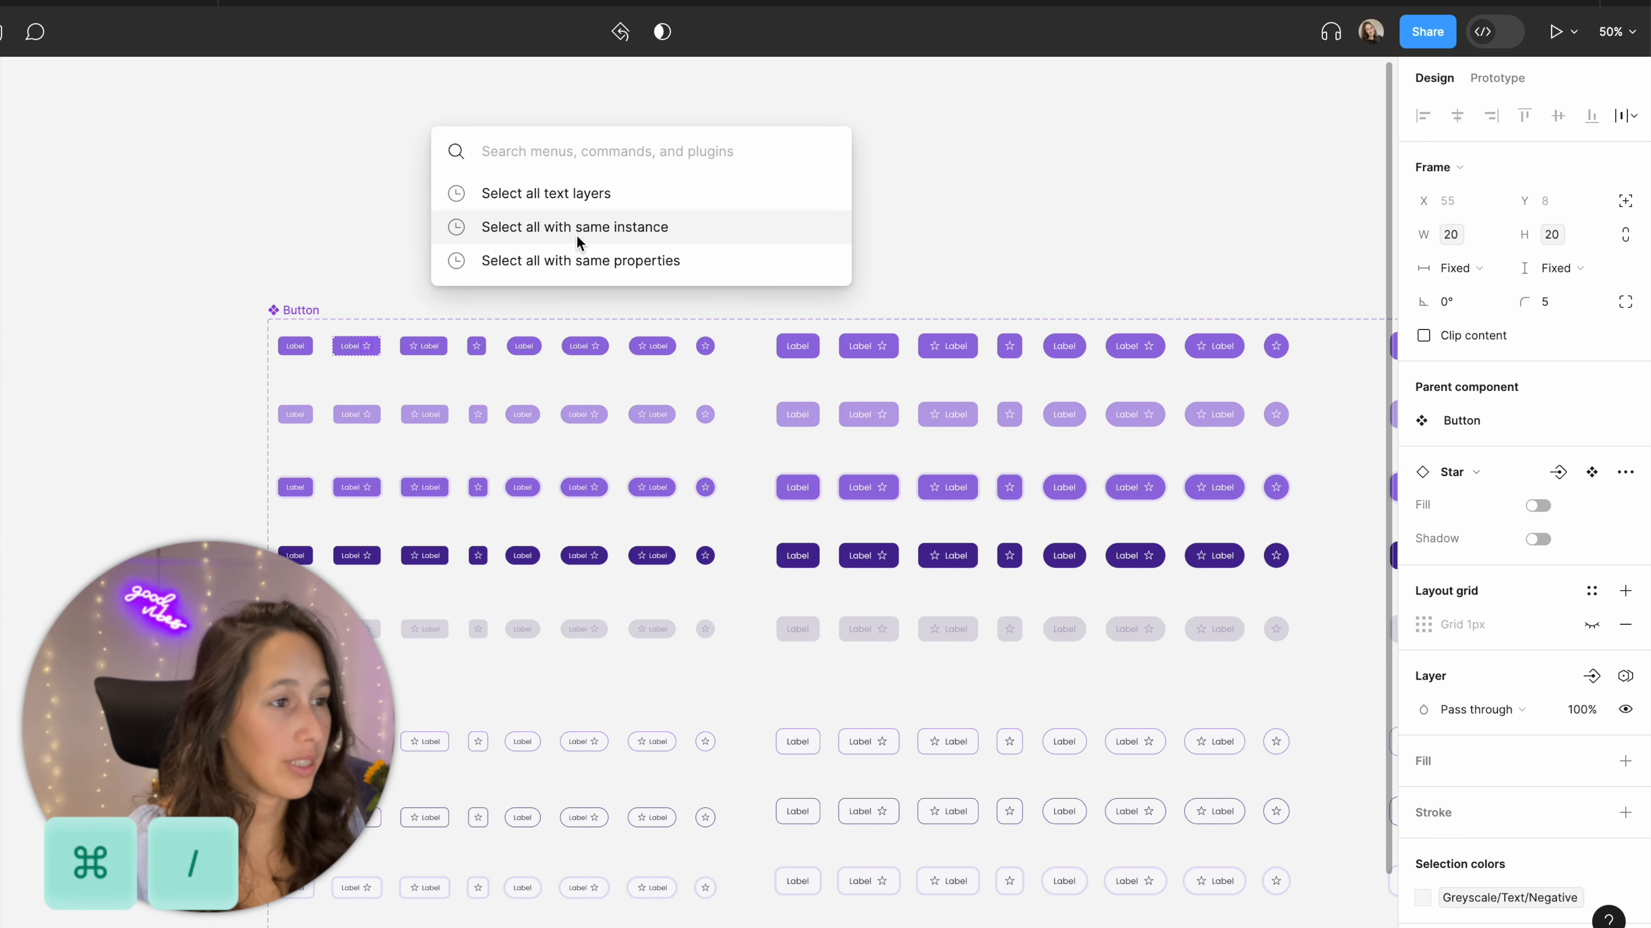
{"action": "left_click", "coordinate": [576, 235]}
{"action": "scroll", "coordinate": [889, 528], "scroll_direction": "right", "scroll_amount": 7}
{"action": "scroll", "coordinate": [889, 527], "scroll_direction": "down", "scroll_amount": 2}
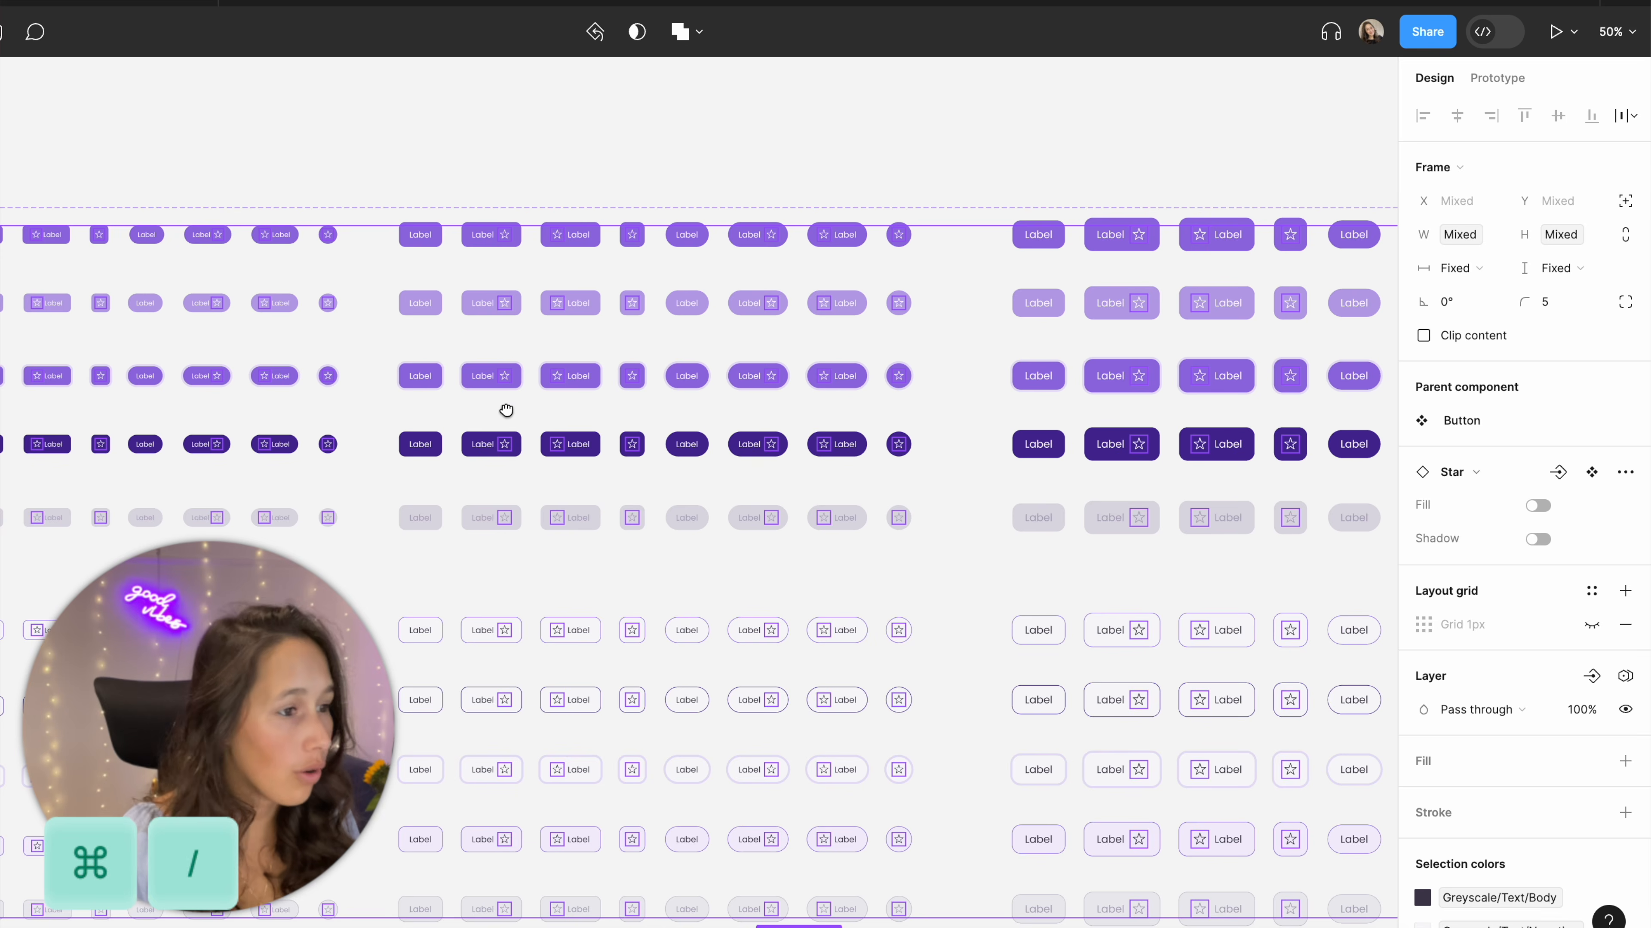
{"action": "scroll", "coordinate": [466, 412], "scroll_direction": "down", "scroll_amount": 2}
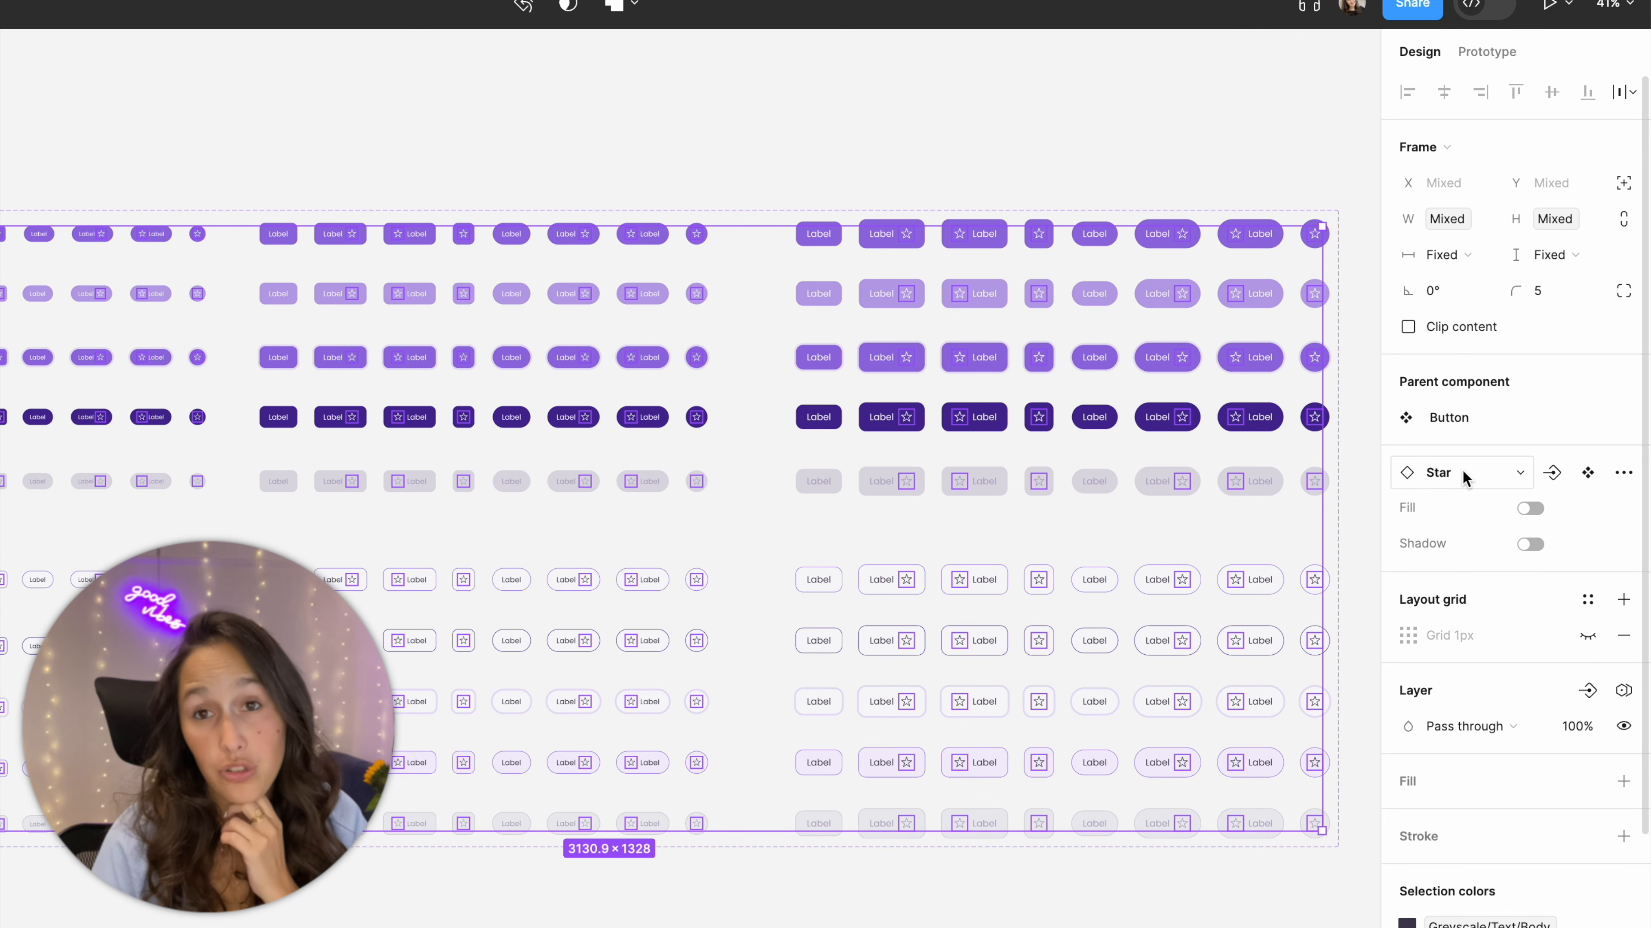
Set up an instance-swap property named "✏️Icon" with the value Star for the selected star icons
{"action": "left_click", "coordinate": [1553, 472]}
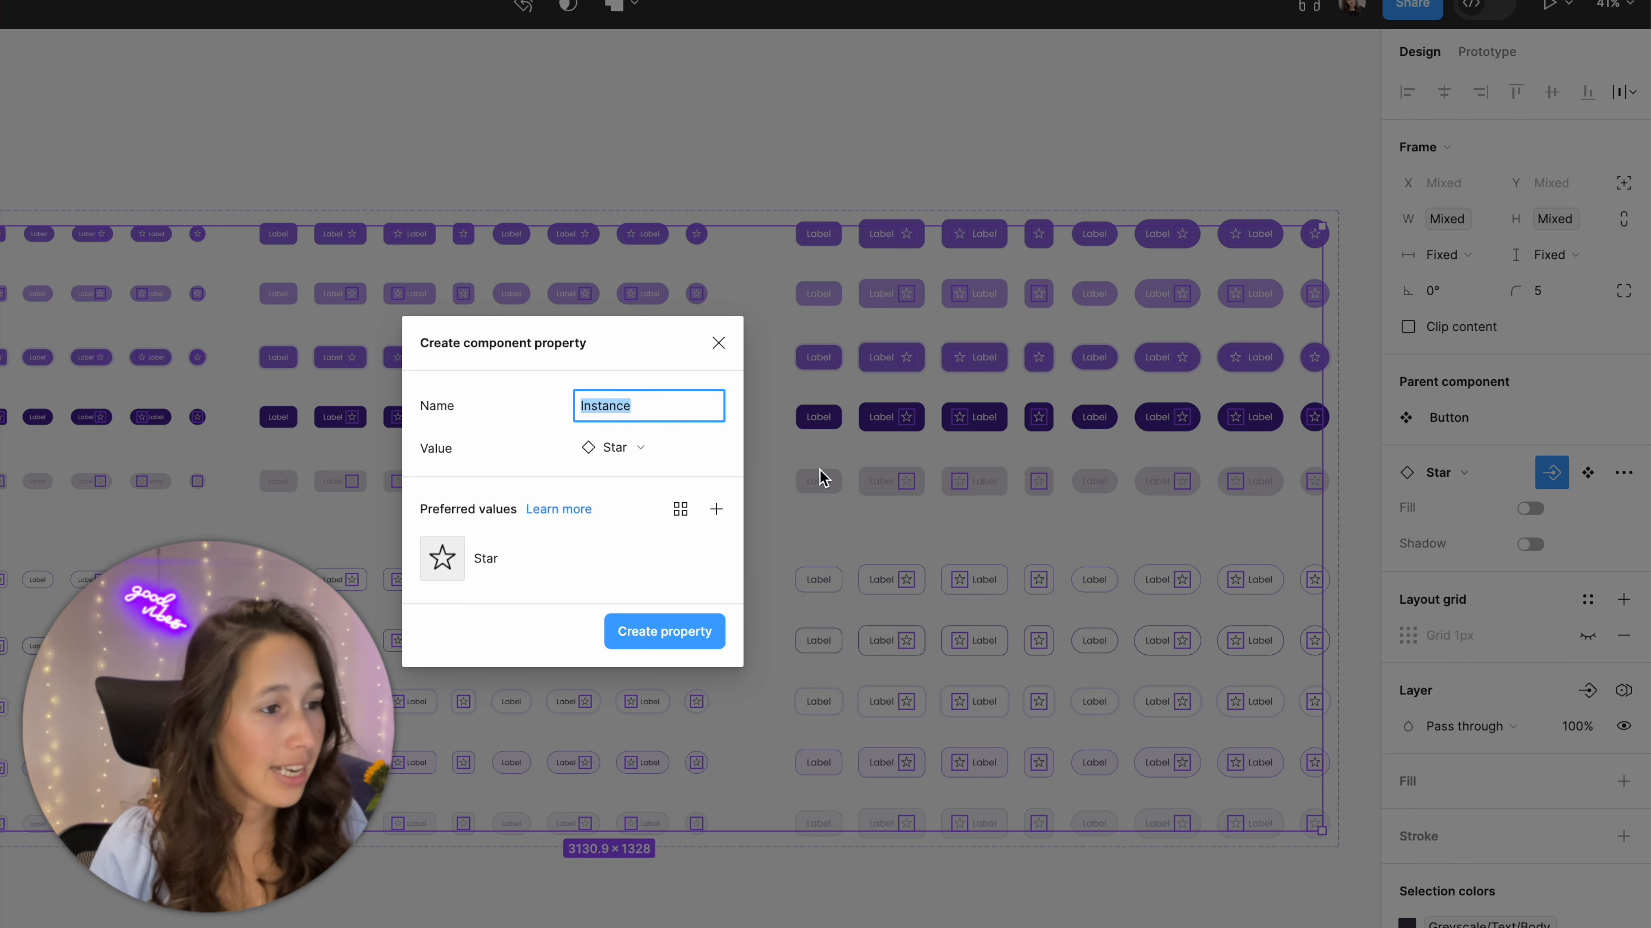
{"action": "key", "text": "BackSpace"}
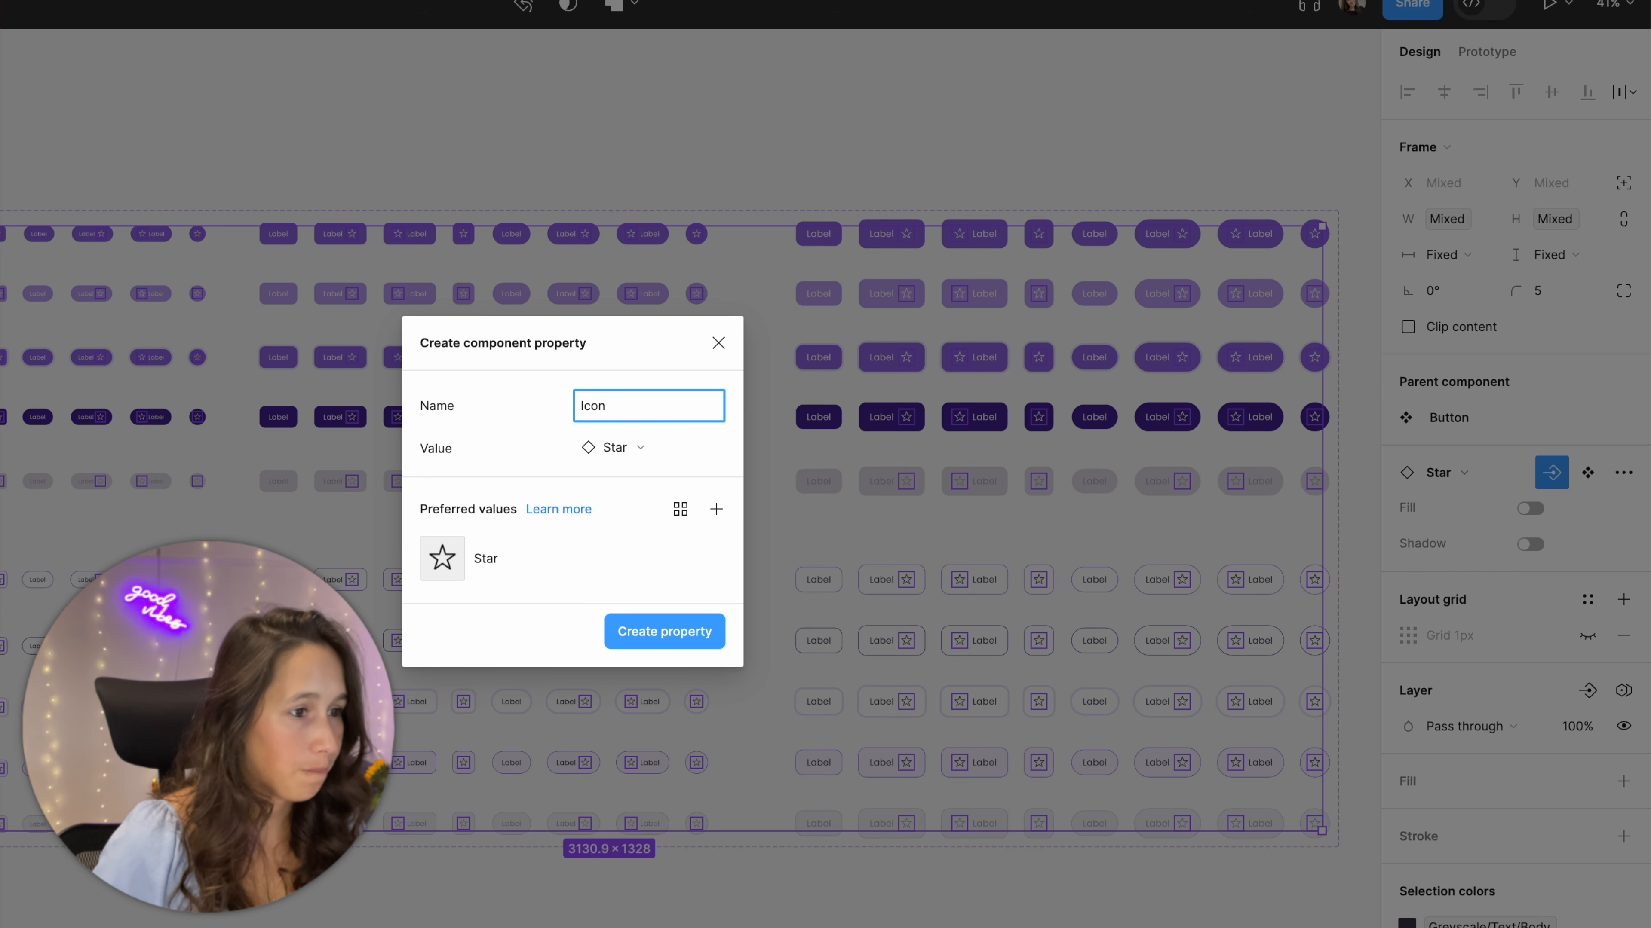
{"action": "key", "text": "ctrl+super+space"}
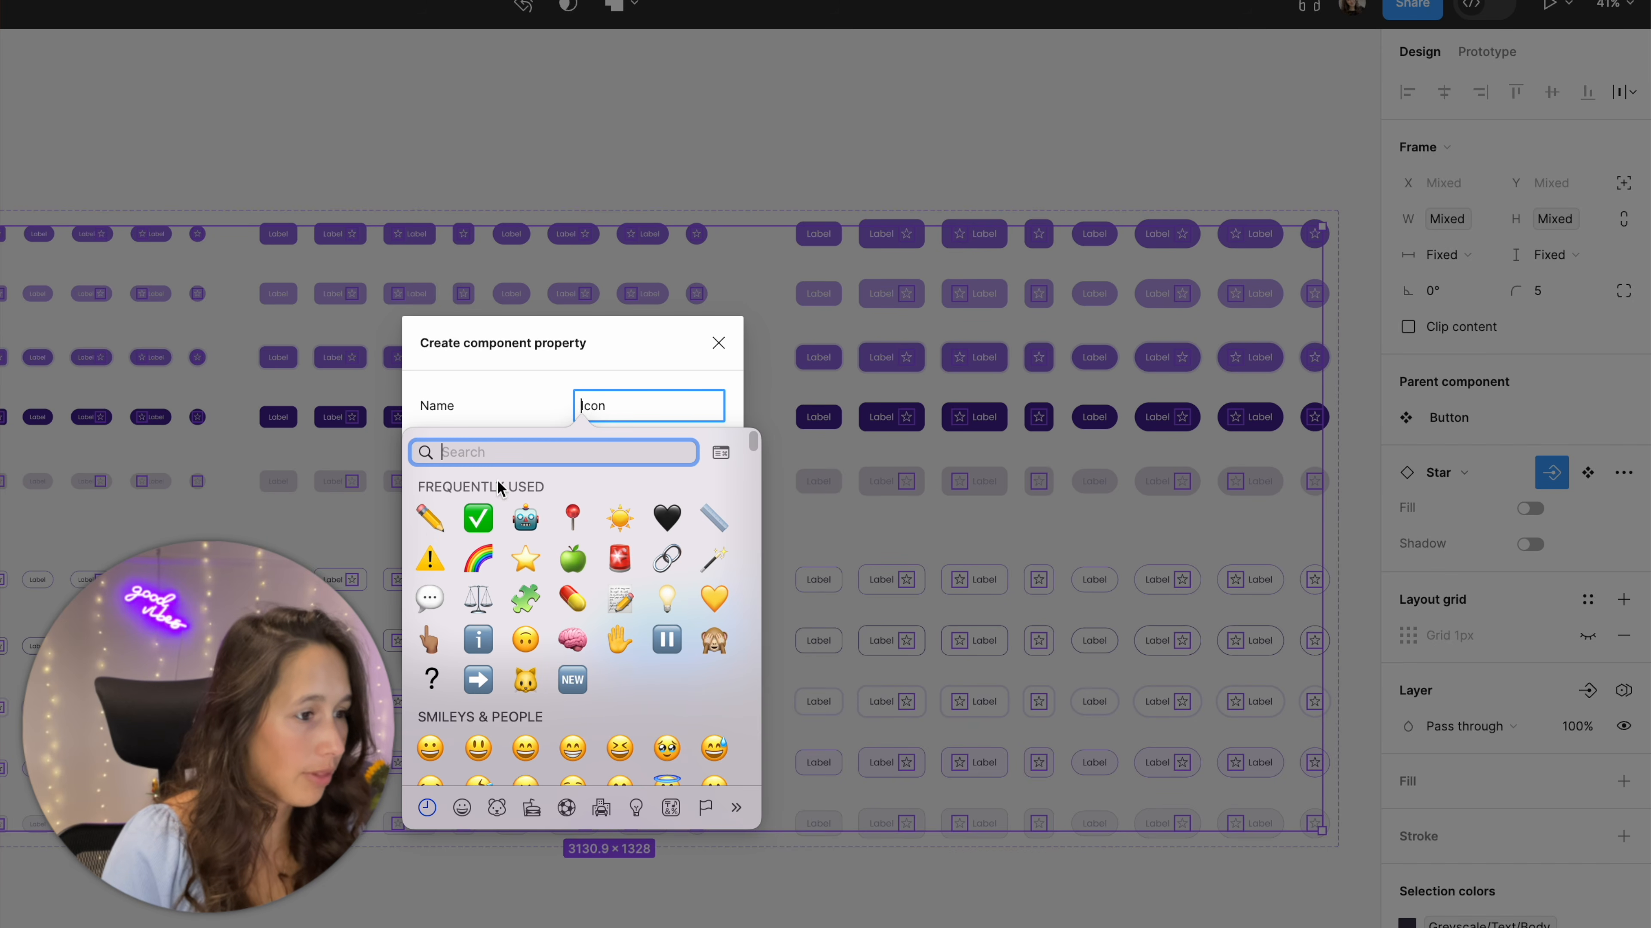
{"action": "left_click", "coordinate": [429, 518]}
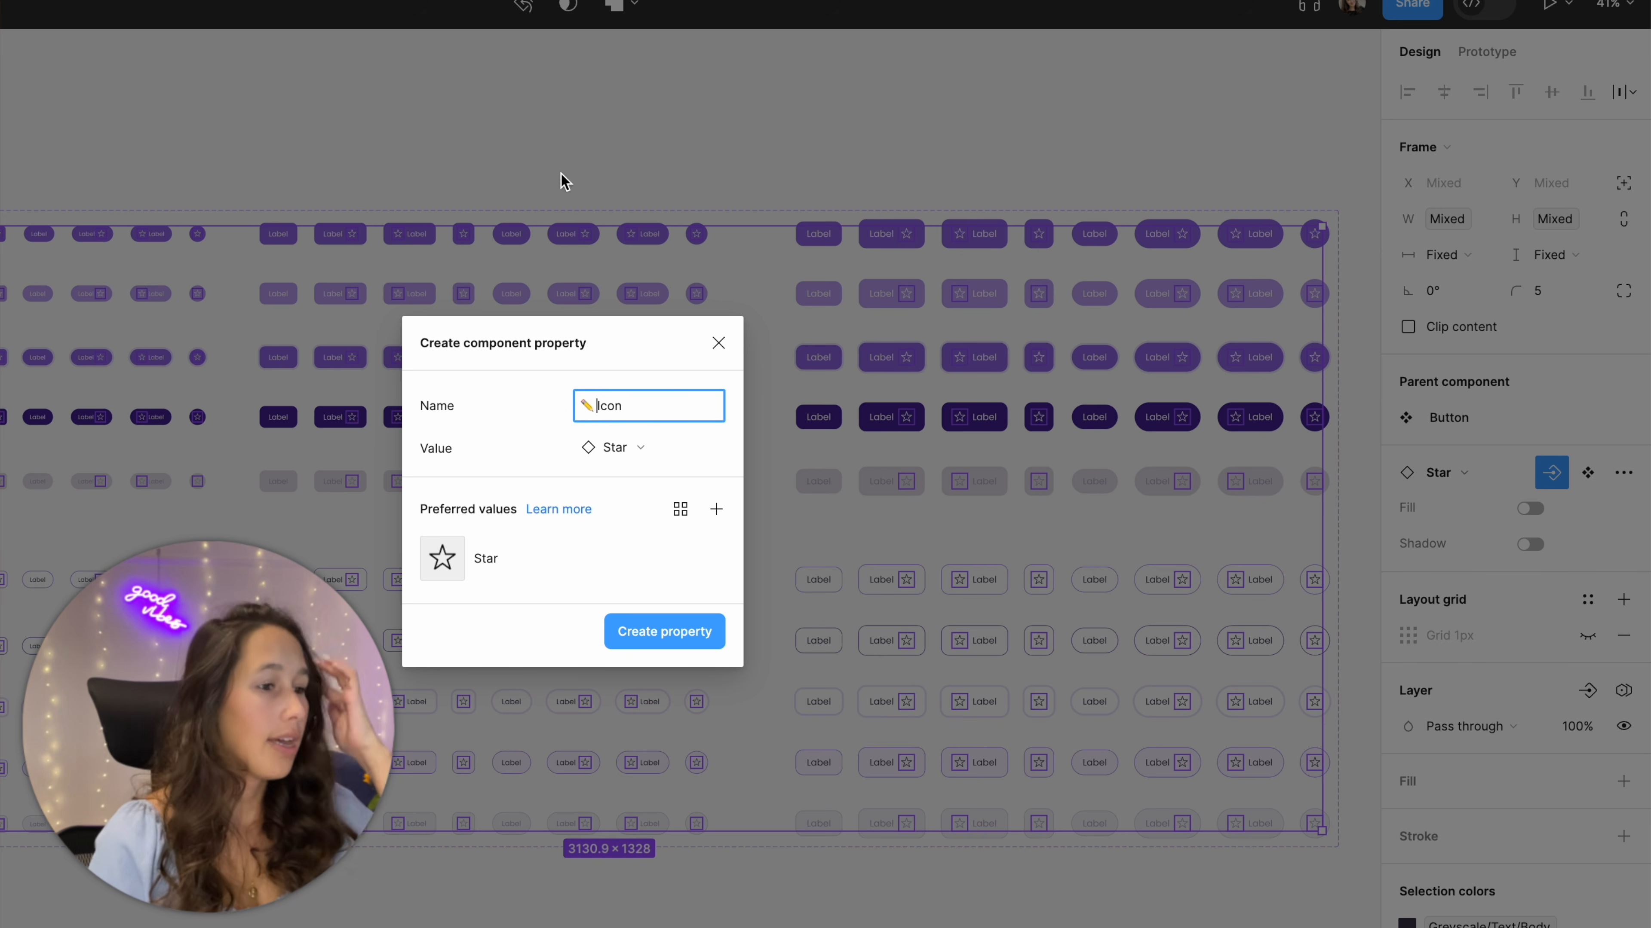
{"action": "mouse_move", "coordinate": [726, 554]}
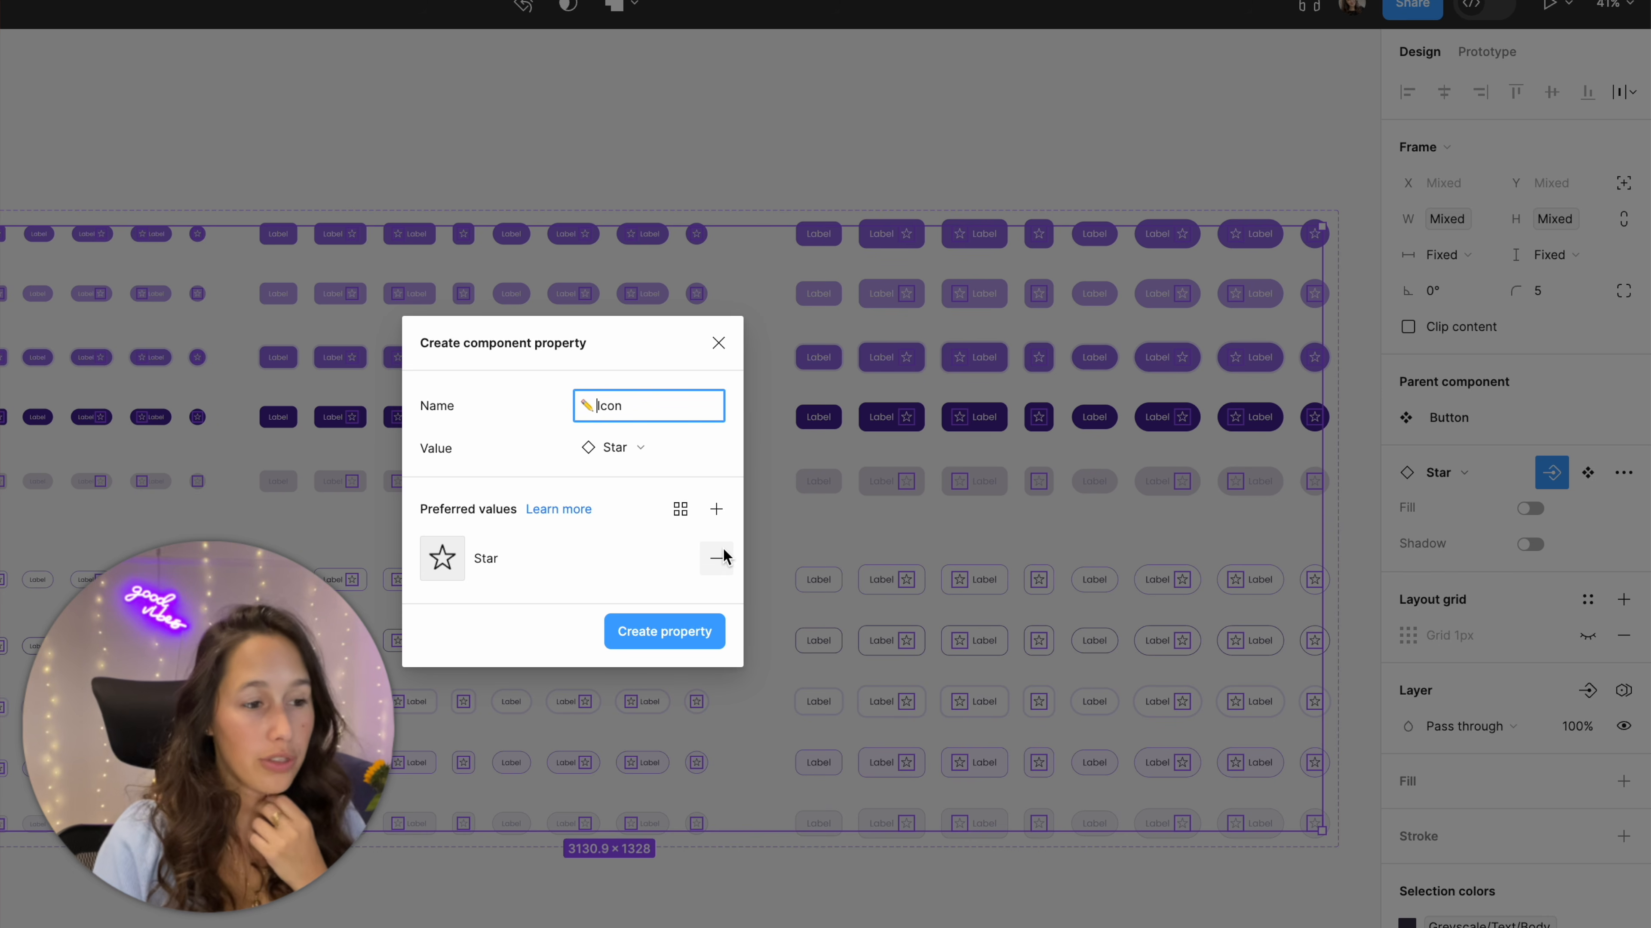